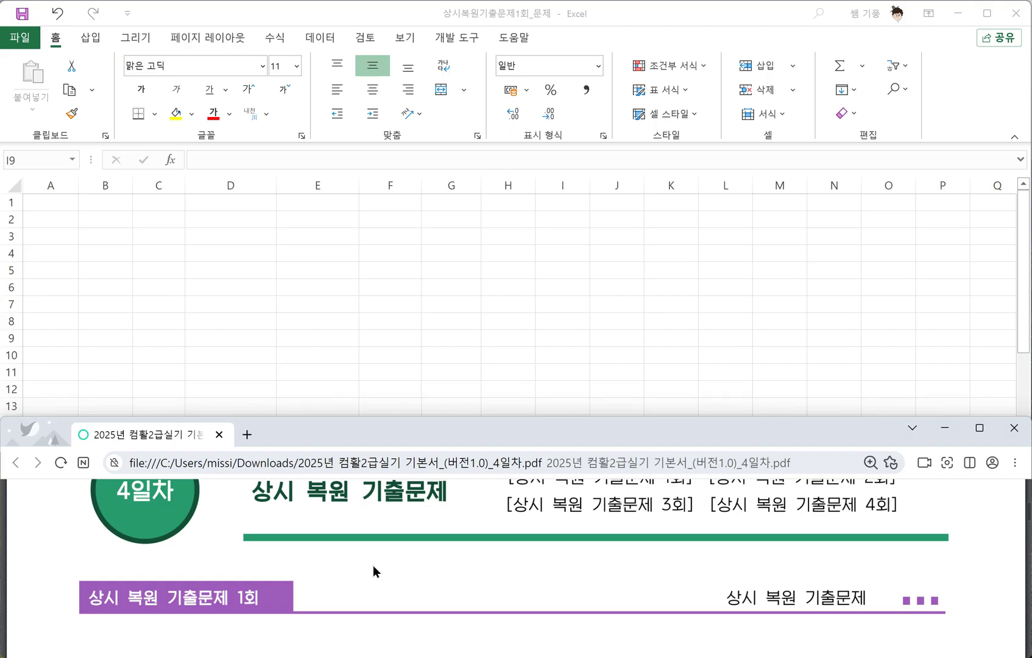
Examine the basic-work instructions in the exam PDF, from the 기본작업-1 data entry table through the 기본작업-3 advanced filter task
scroll(370, 564, "down", 1)
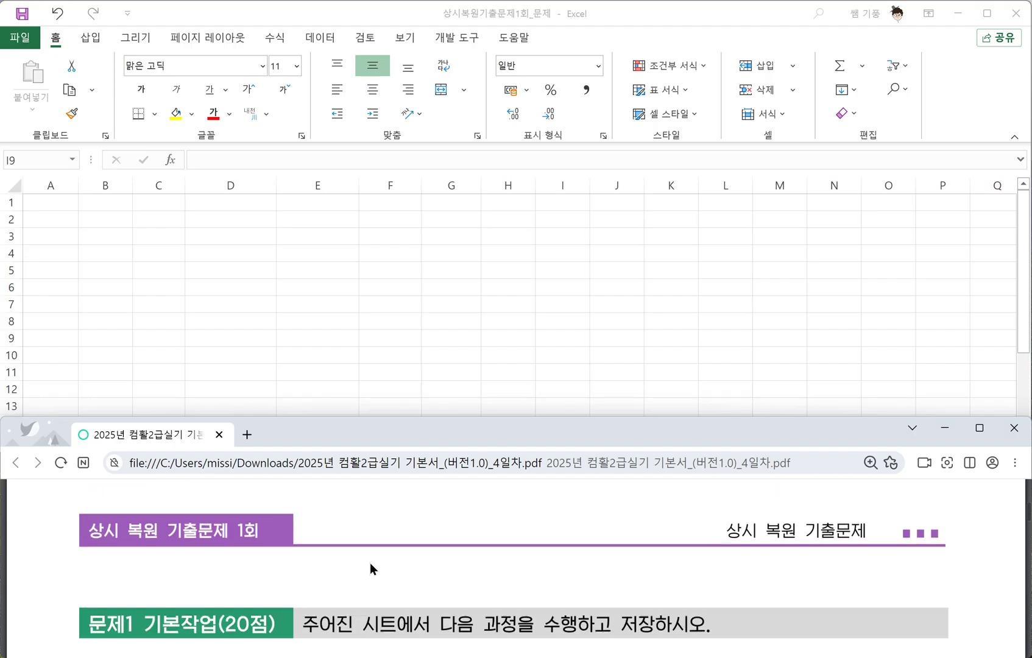
scroll(370, 562, "down", 1)
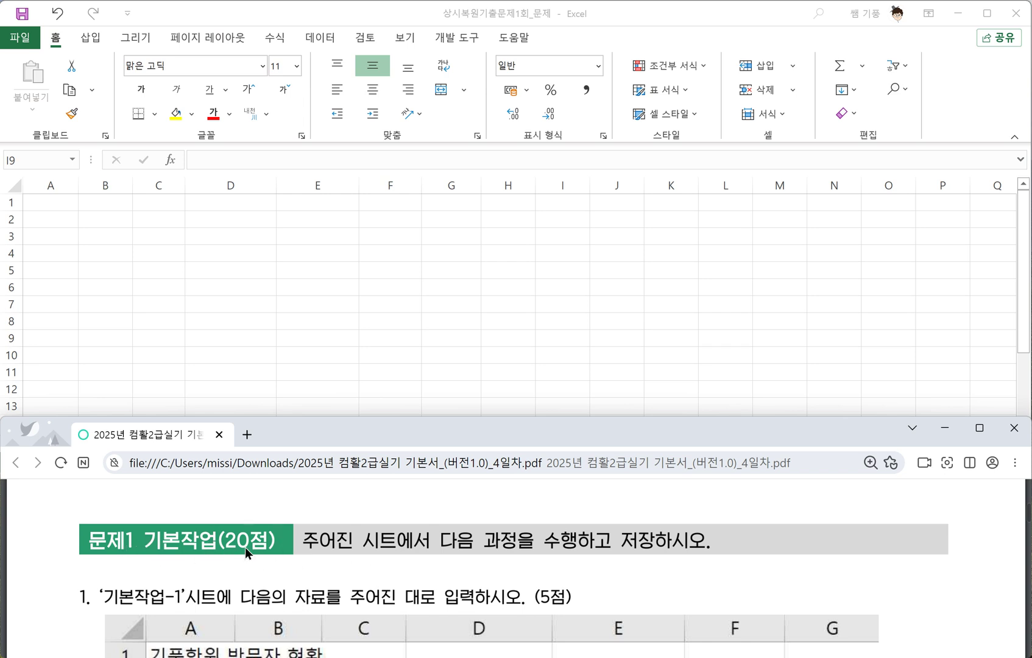
scroll(341, 569, "down", 1)
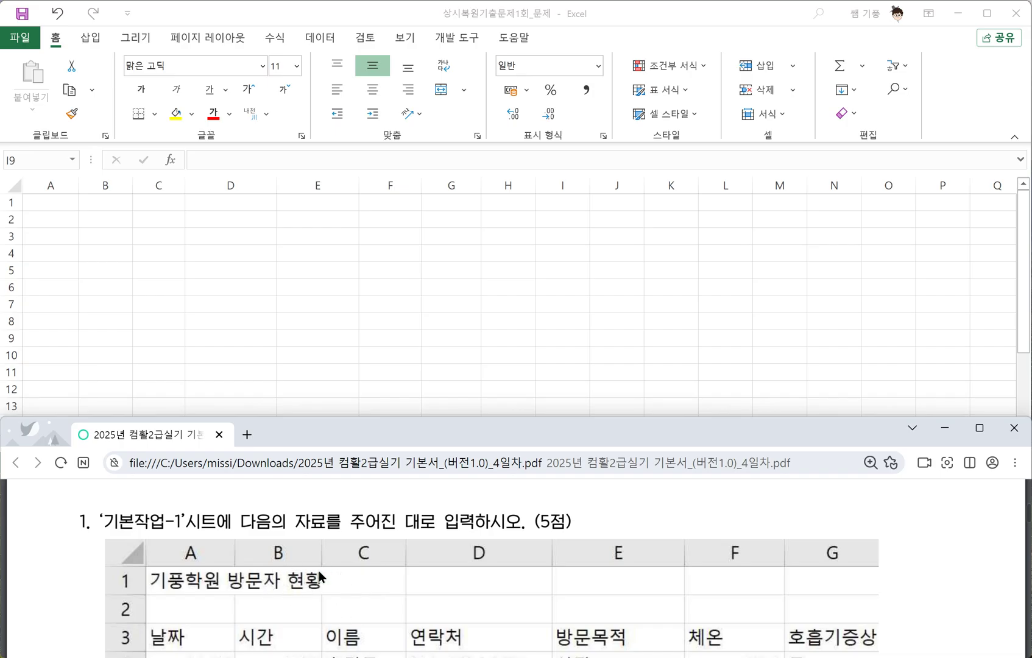
scroll(322, 573, "down", 2)
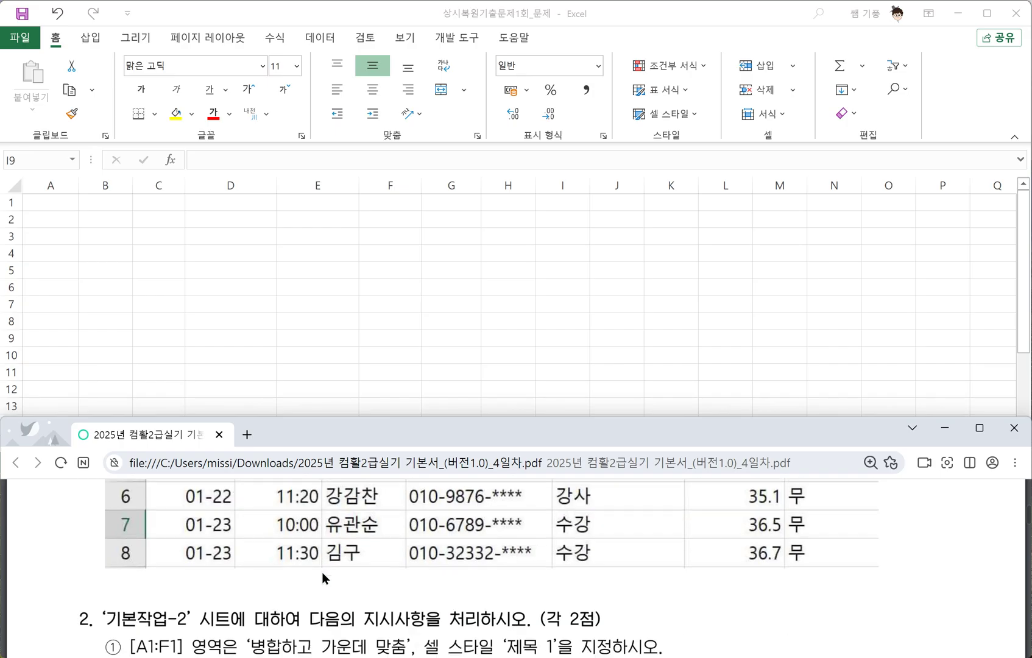
scroll(322, 573, "down", 2)
scroll(321, 571, "up", 1)
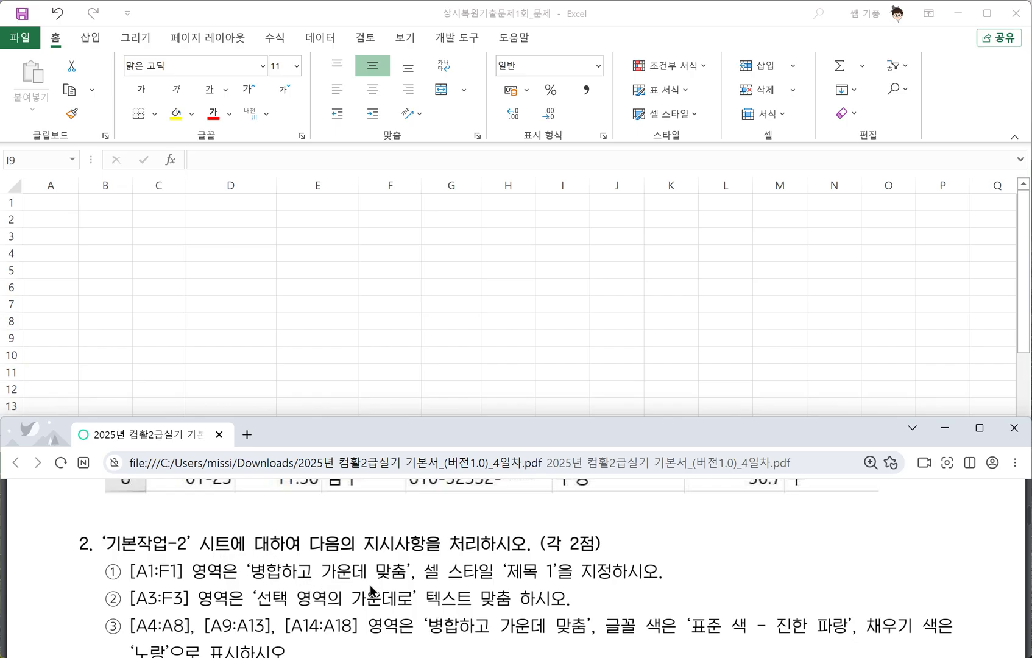
scroll(264, 567, "down", 2)
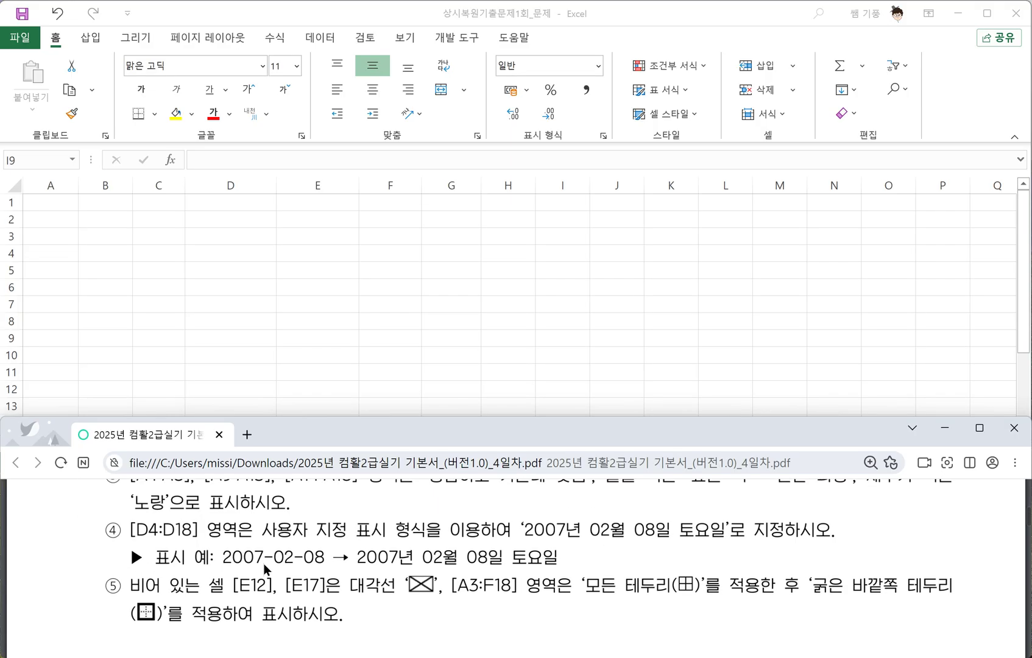
scroll(263, 563, "down", 2)
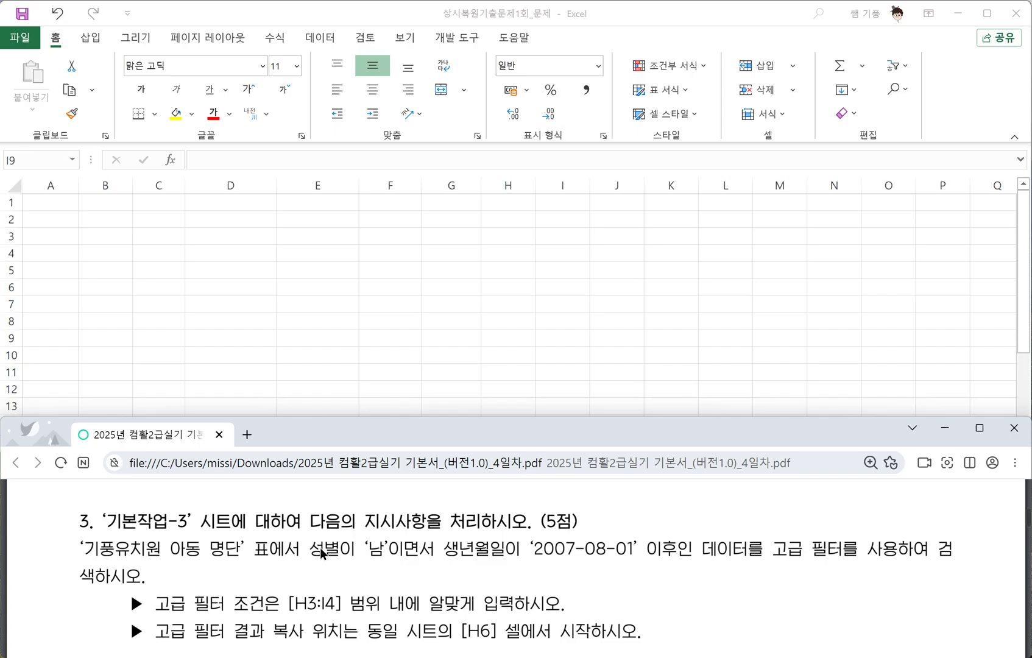
scroll(321, 548, "up", 10)
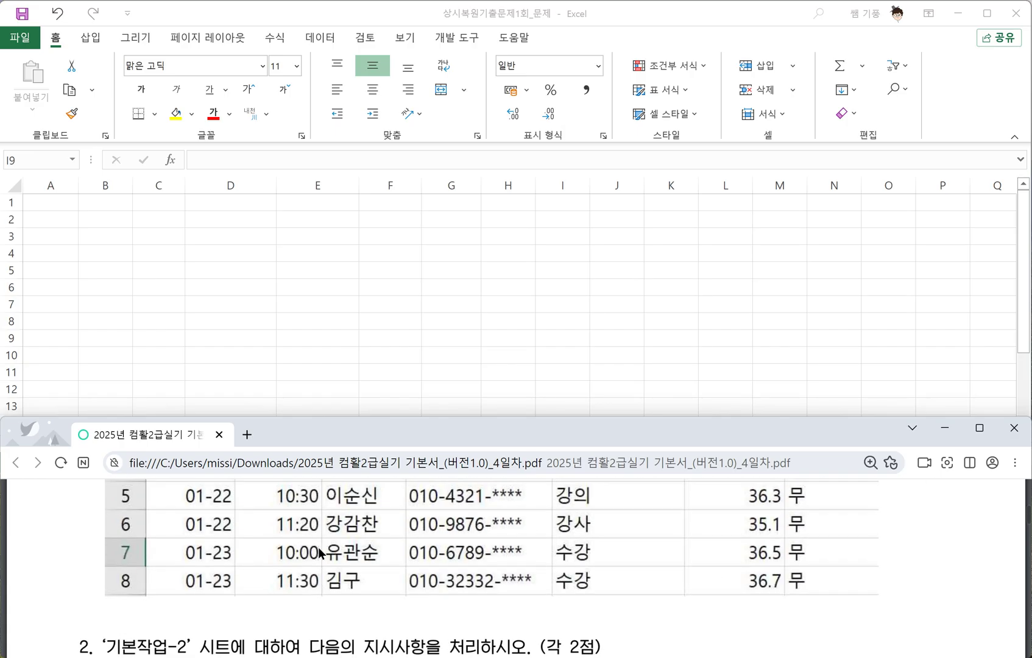
scroll(317, 548, "up", 2)
scroll(314, 547, "down", 1)
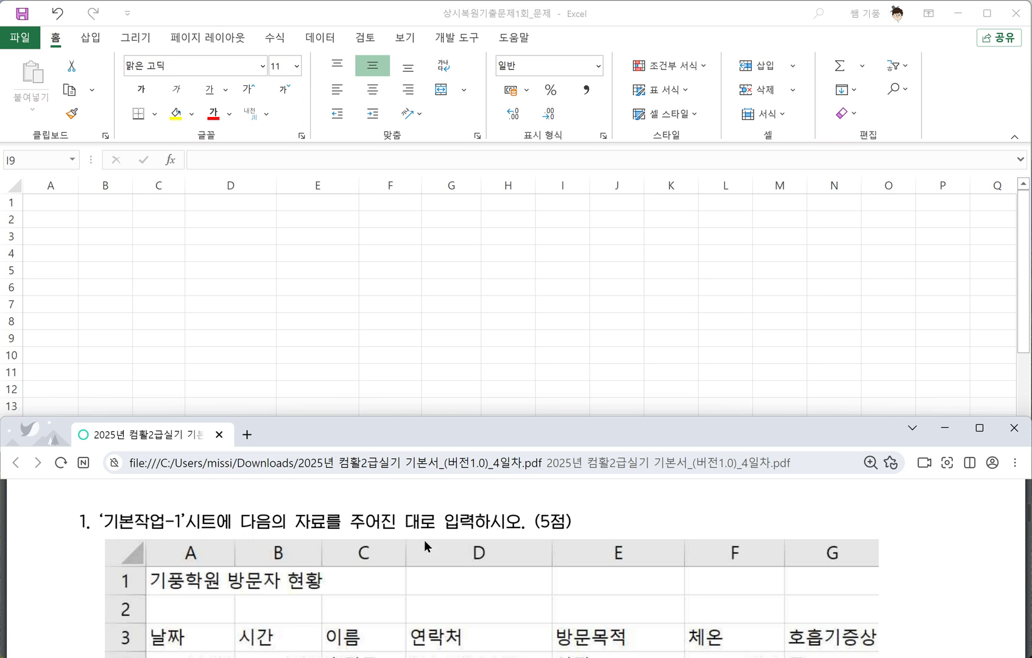
Switch to the Excel workbook and enter the title 기풍학원 방문자 현황 in cell A1 of the 기본작업-1 sheet
left_click(211, 332)
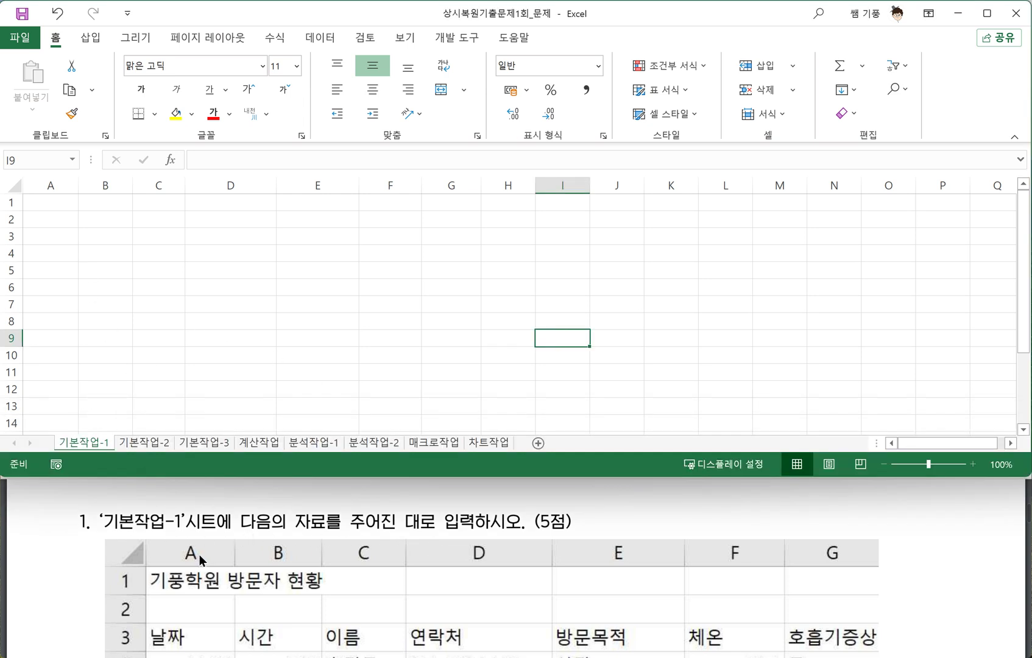
left_click(56, 201)
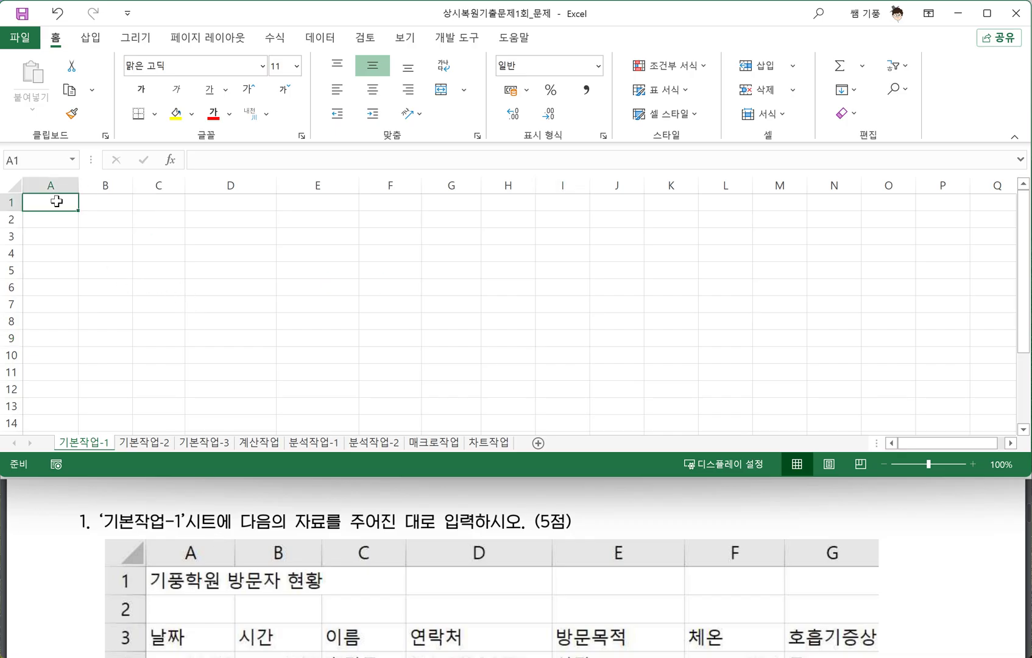
type("기")
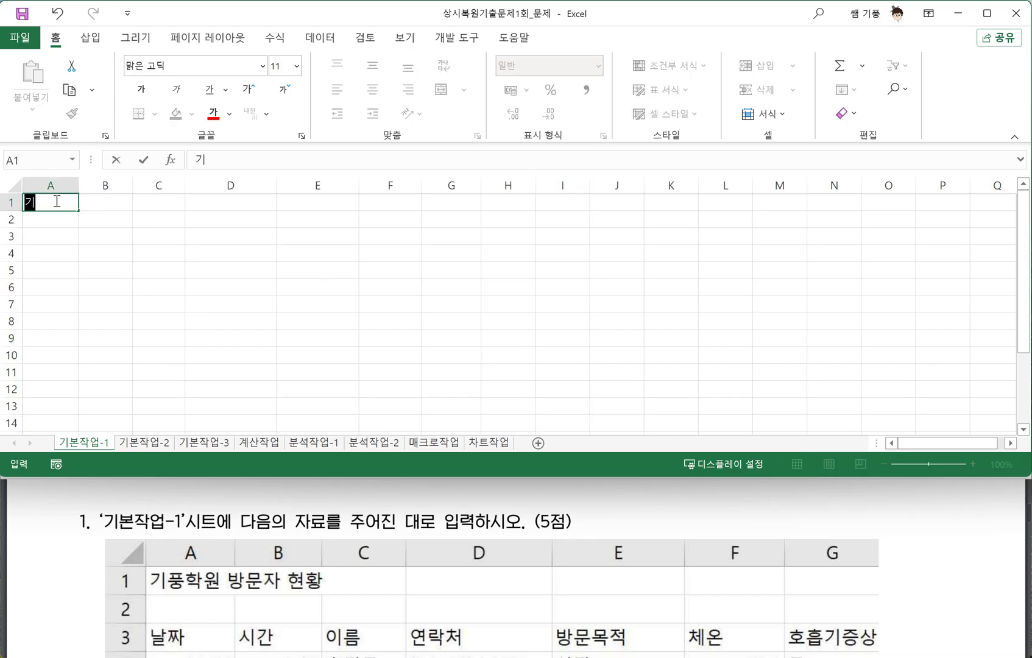
type("풍학우원 방문자 혀현황")
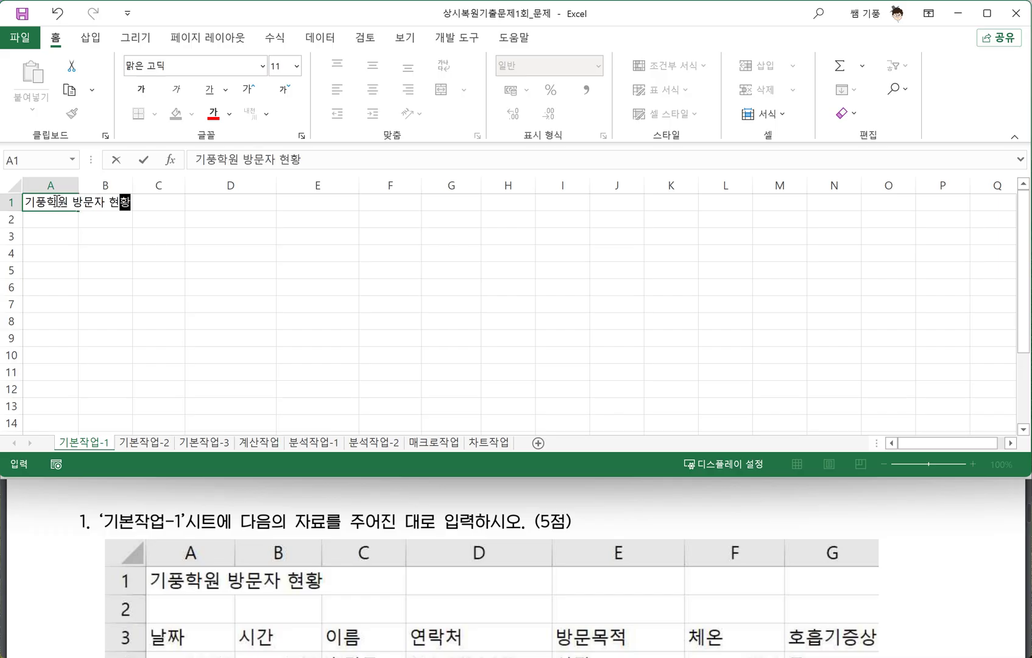
left_click(97, 248)
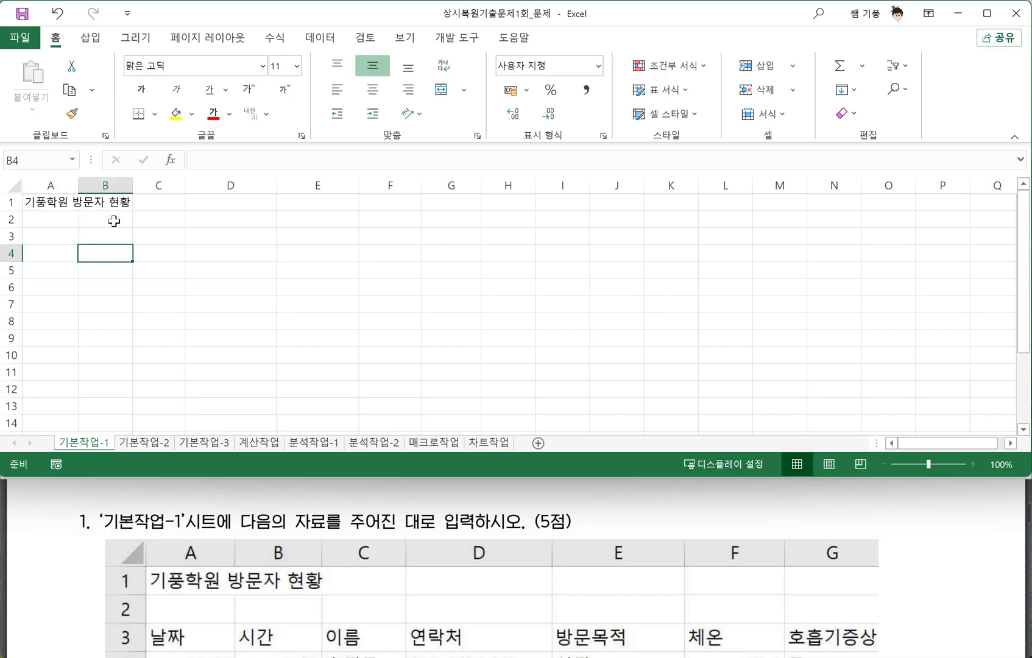
Enter the column headings 날짜, 시간 and 이름 in cells A3 to C3
left_click(46, 236)
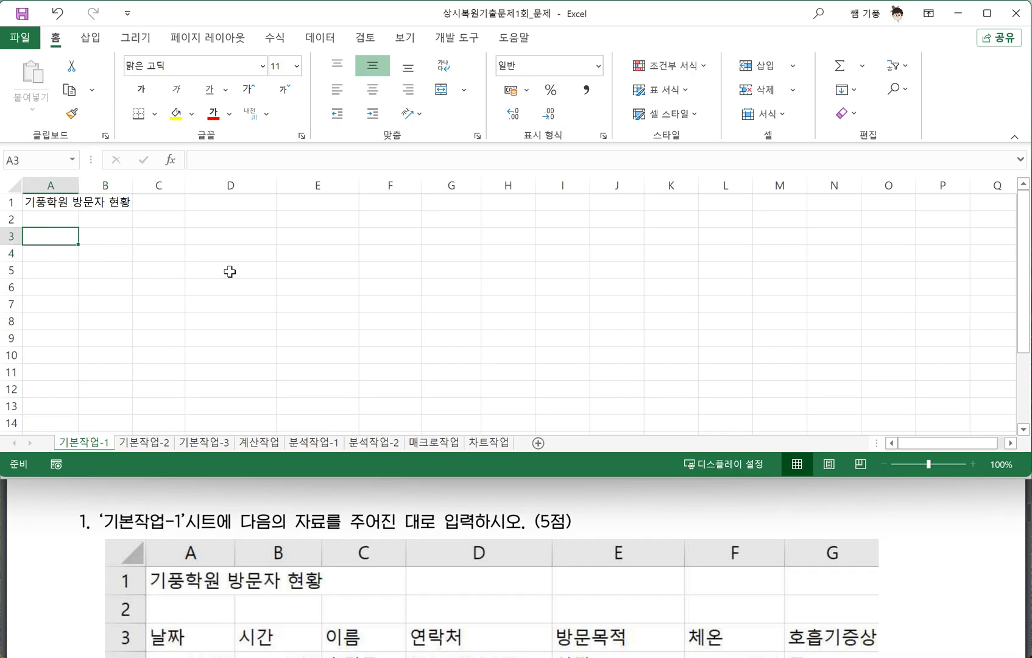
type("날짜")
key("Tab")
type("ㅅ")
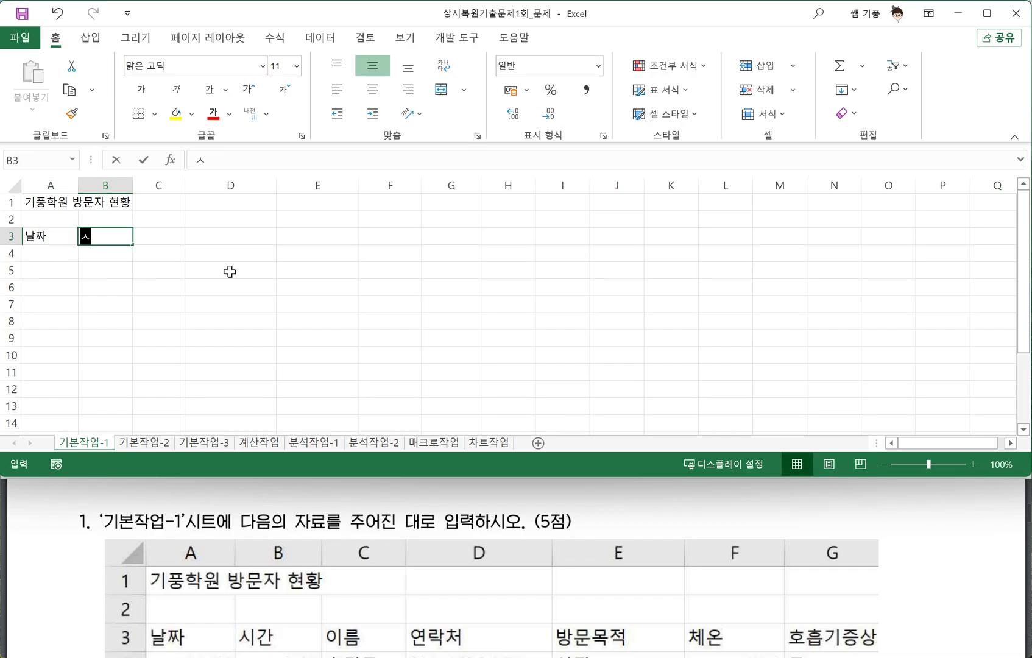
type("ㅣ간")
key("Tab")
type("이름")
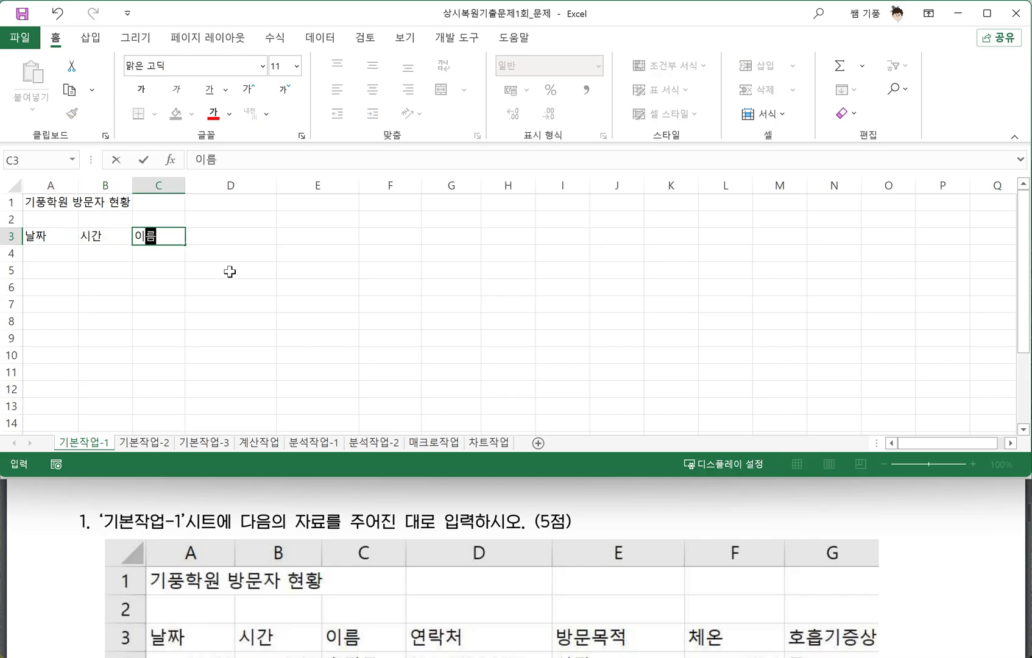
left_click(226, 285)
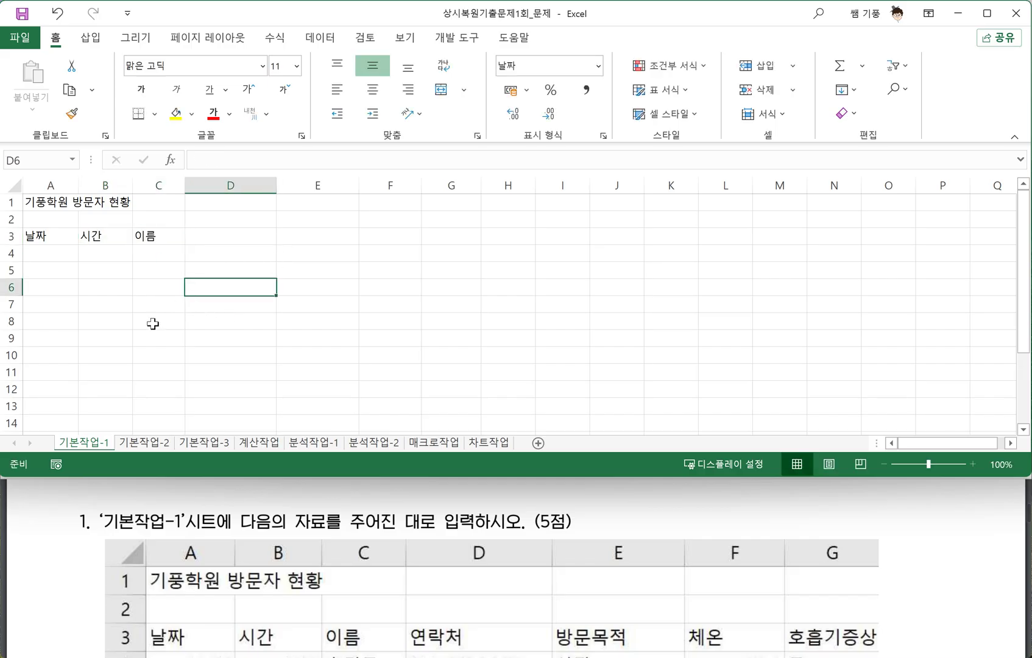
Open the 기본작업-2 sheet and bring up its first formatting instruction, for A1:F1, in the exam PDF
left_click(142, 441)
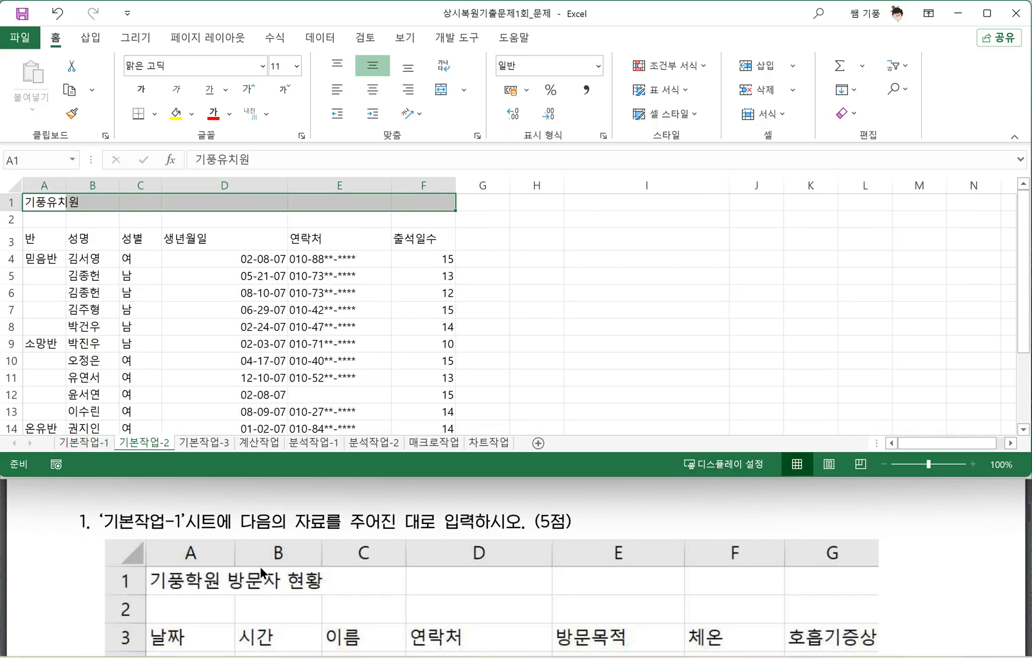
scroll(260, 568, "down", 3)
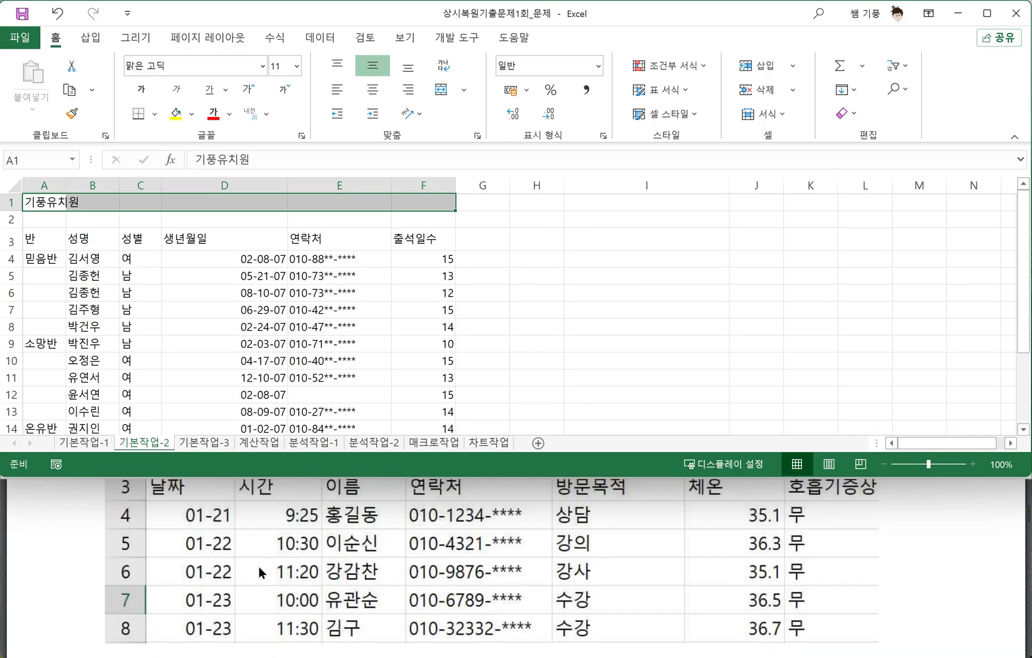
scroll(259, 573, "down", 2)
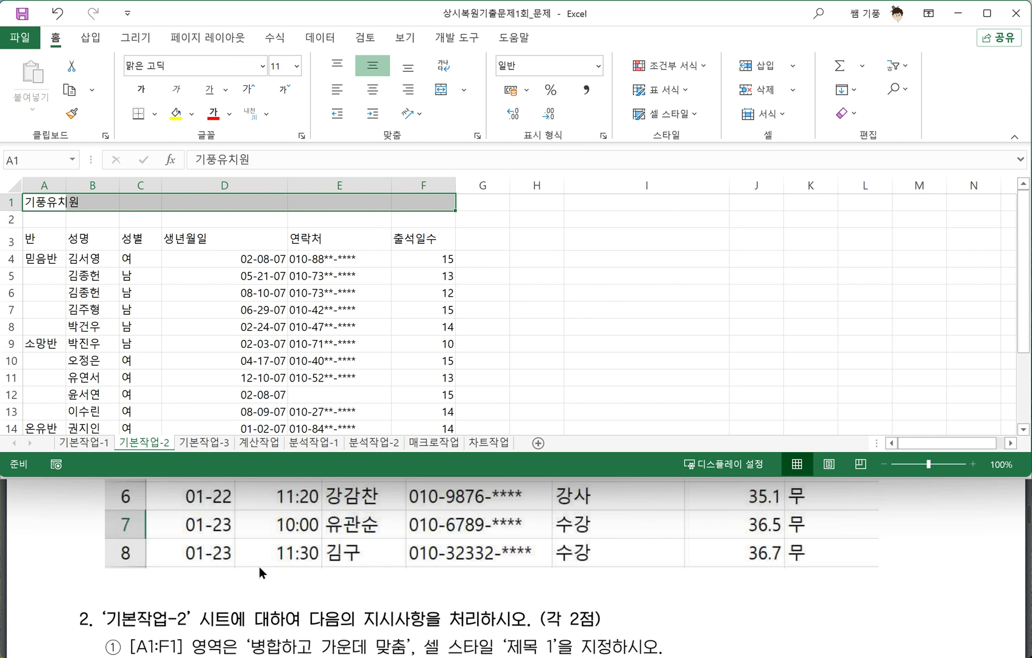
left_click(259, 566)
scroll(259, 567, "down", 2)
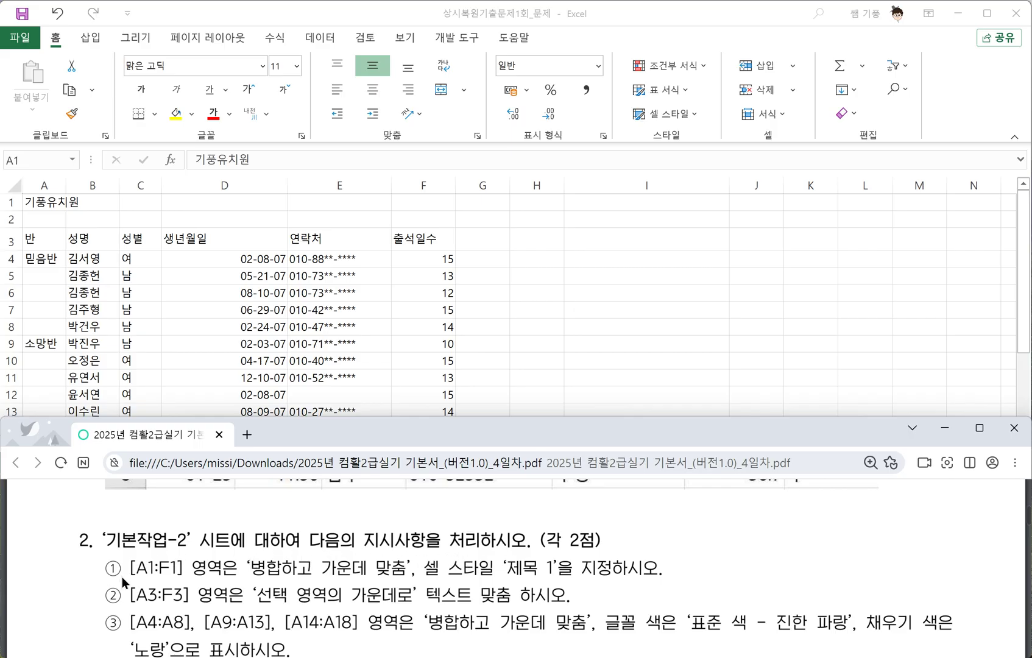
left_click_drag(129, 584, 594, 580)
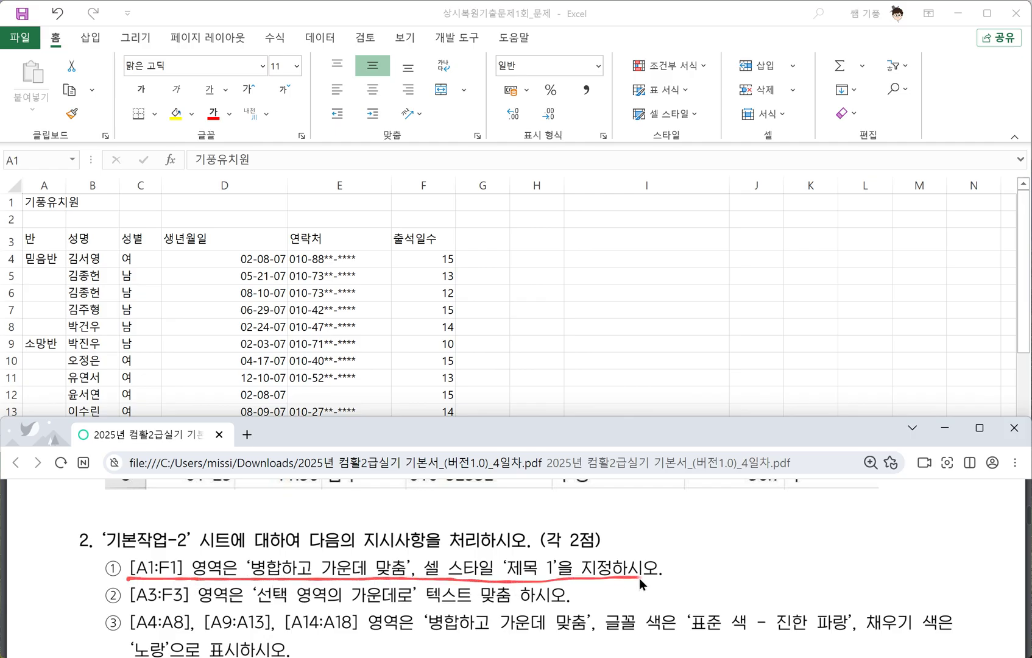
Merge and center the range A1:F1 on the 기본작업-2 sheet and apply the 제목 1 cell style
left_click_drag(58, 203, 423, 208)
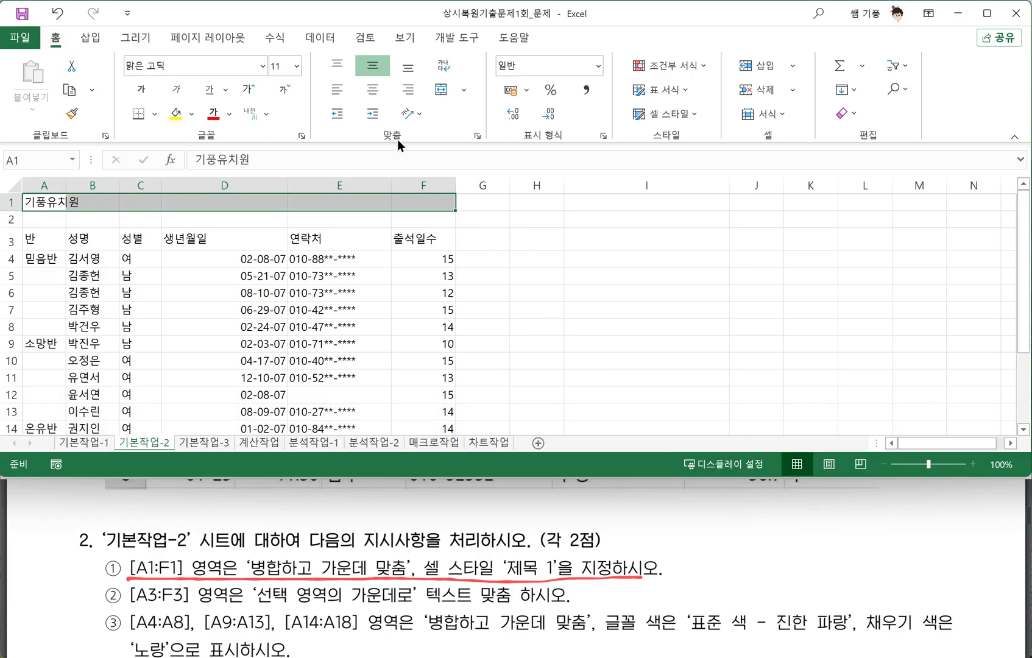
left_click(442, 91)
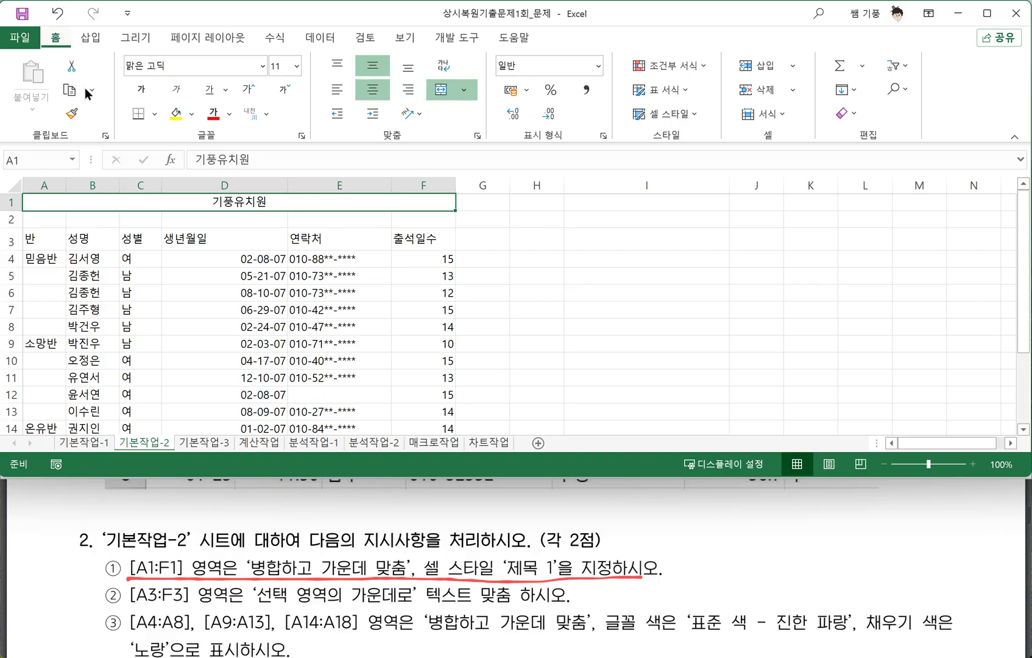
left_click(694, 115)
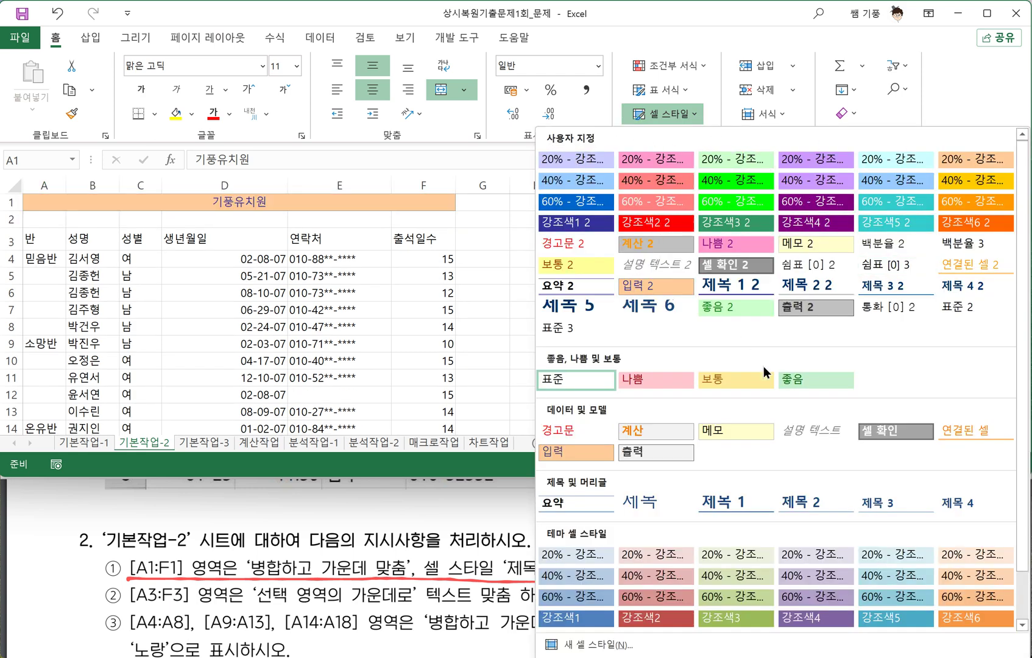
left_click(725, 507)
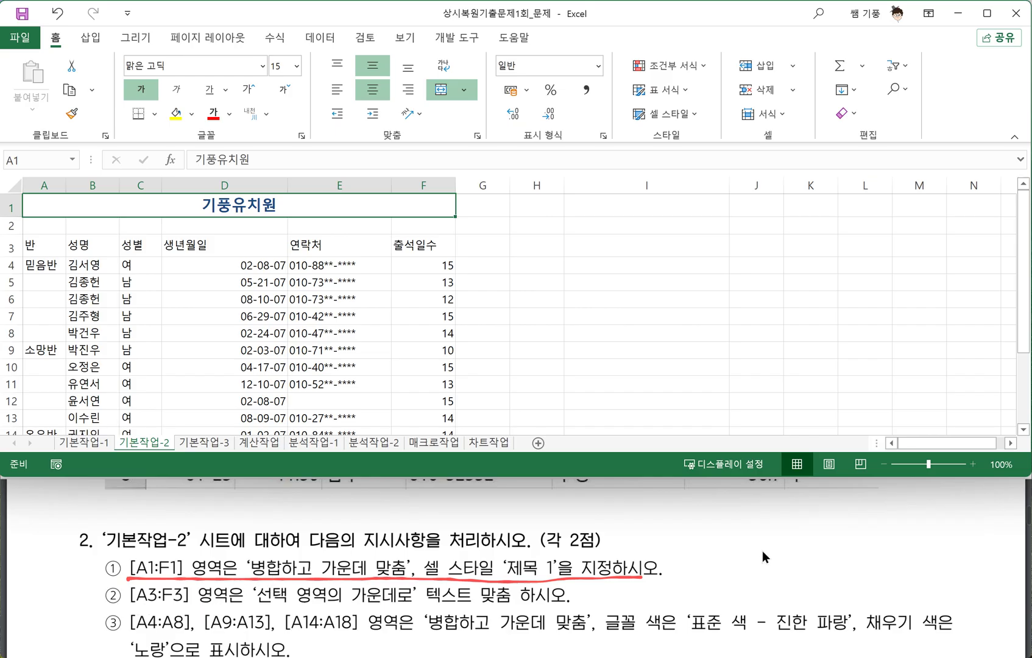
Set the horizontal text alignment of the header range A3:F3 to 선택 영역의 가운데로, following the second PDF instruction
left_click(707, 532)
scroll(505, 528, "down", 2)
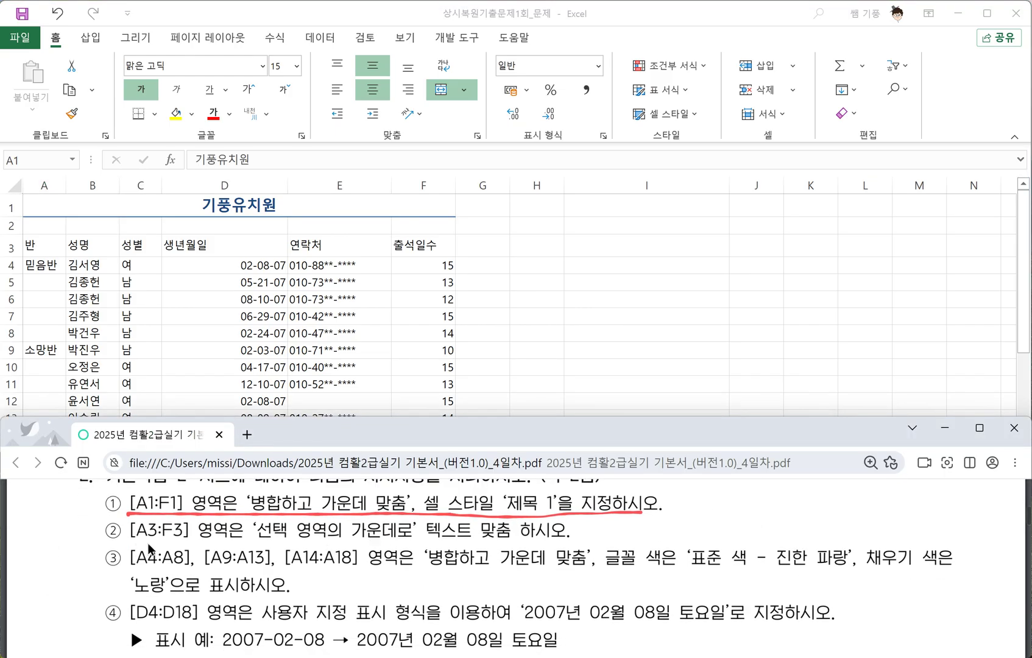
mouse_move(139, 540)
left_mouse_down()
mouse_move(417, 542)
mouse_move(356, 521)
mouse_move(250, 521)
mouse_move(252, 543)
left_mouse_up()
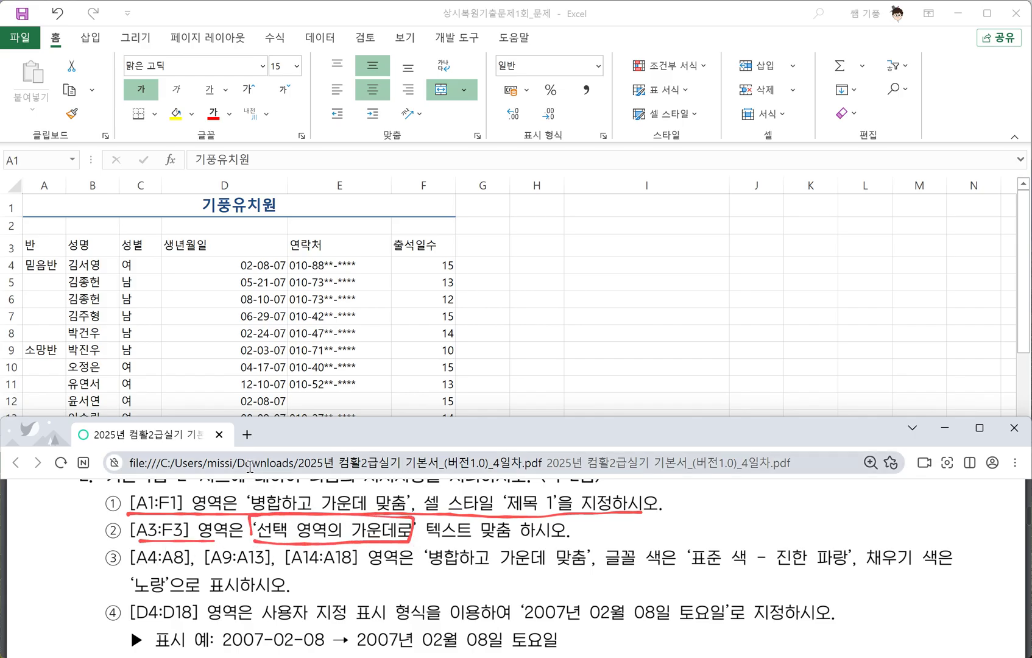
left_click_drag(41, 252, 408, 241)
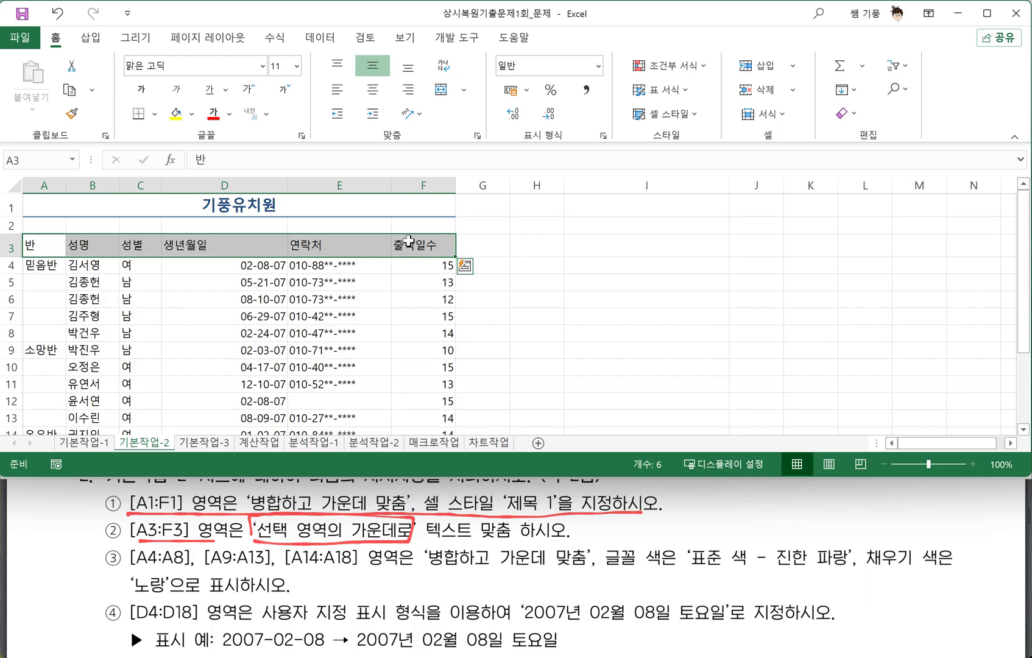
key("ctrl+1")
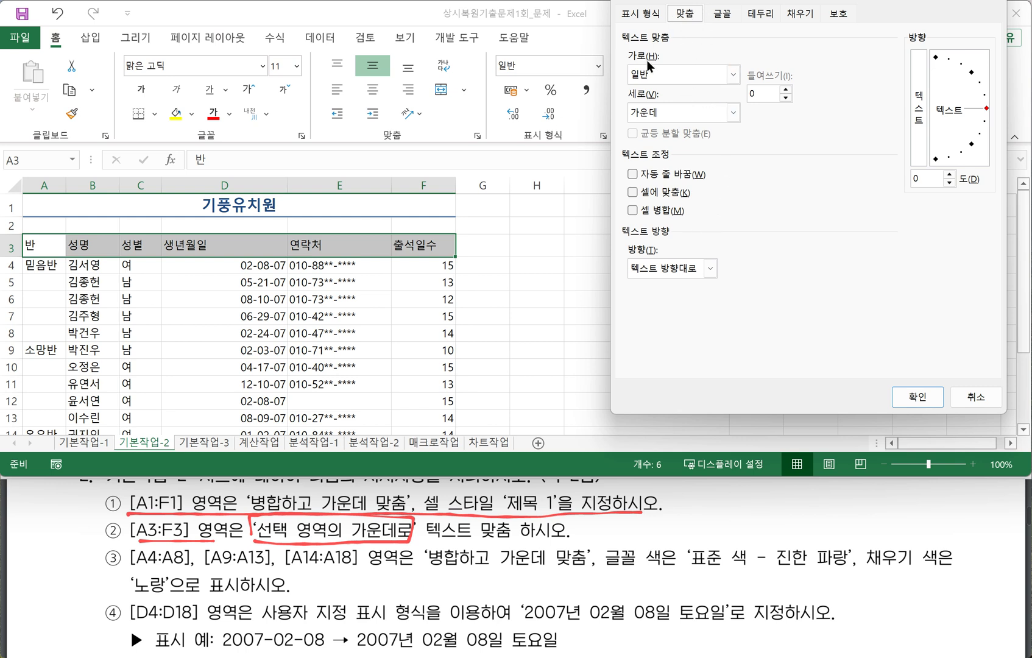
left_click(732, 75)
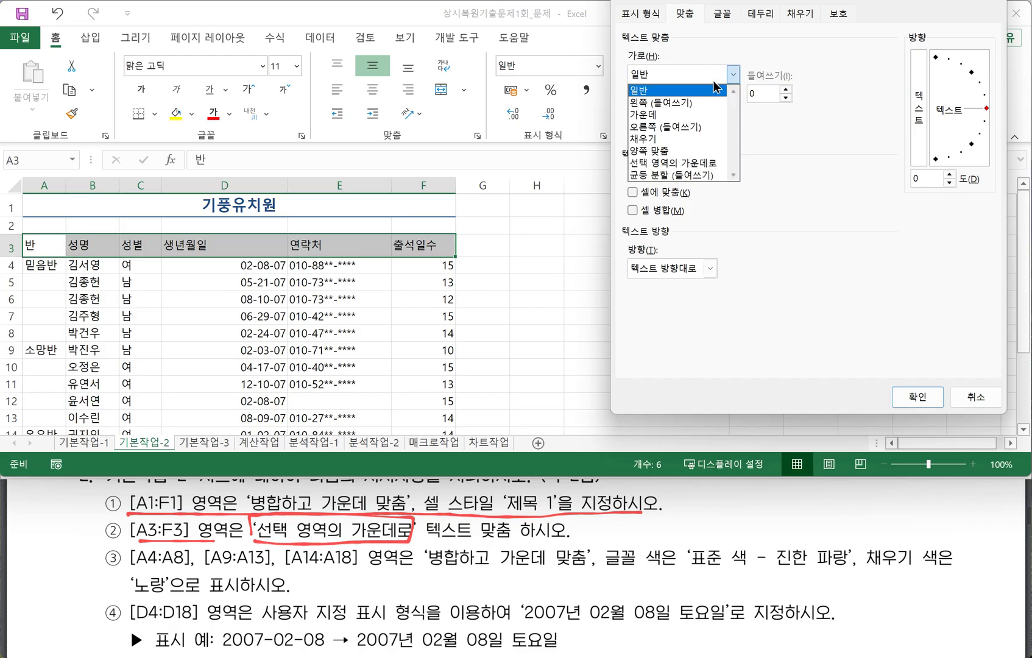
left_click(690, 160)
left_click(914, 397)
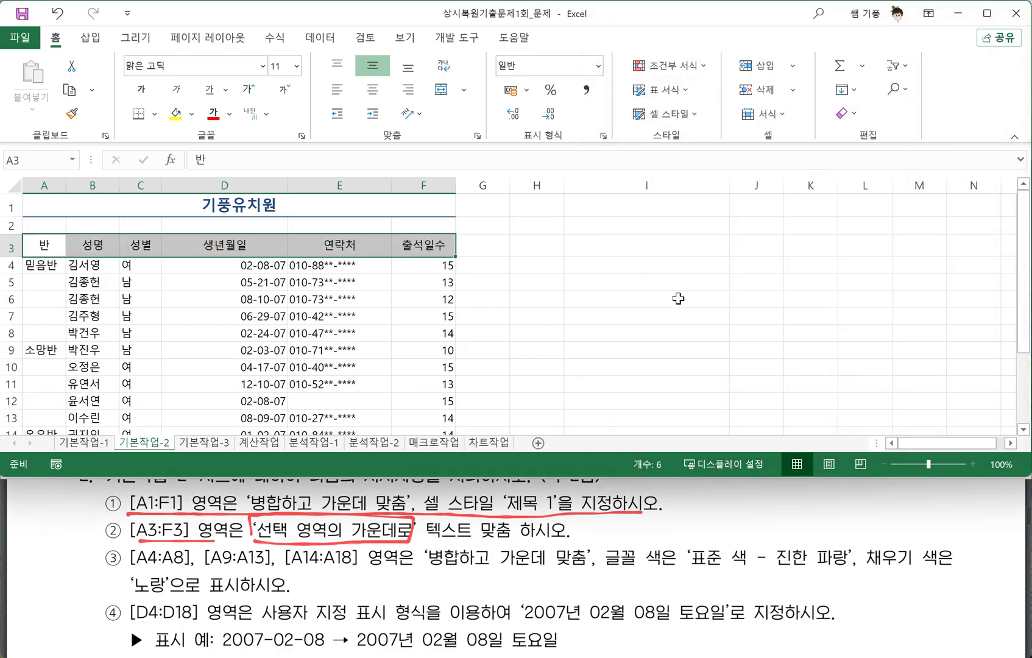
left_click(544, 250)
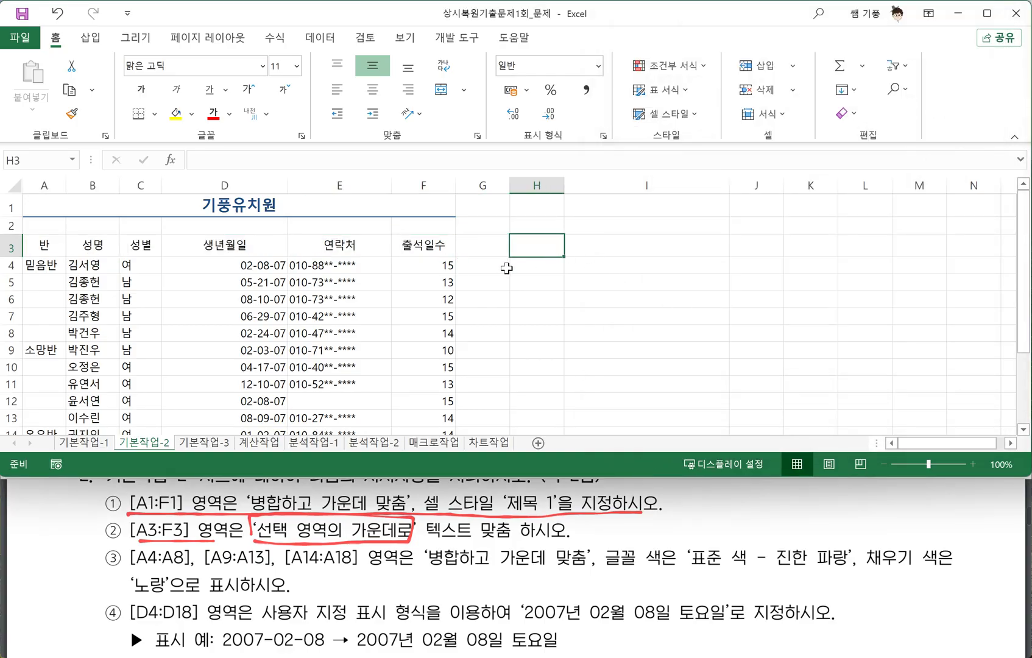
Bring up the third formatting instruction in the exam PDF and underline A4:A8 and ‘병합하고 가운데 맞춤’
left_click(348, 564)
scroll(356, 566, "down", 2)
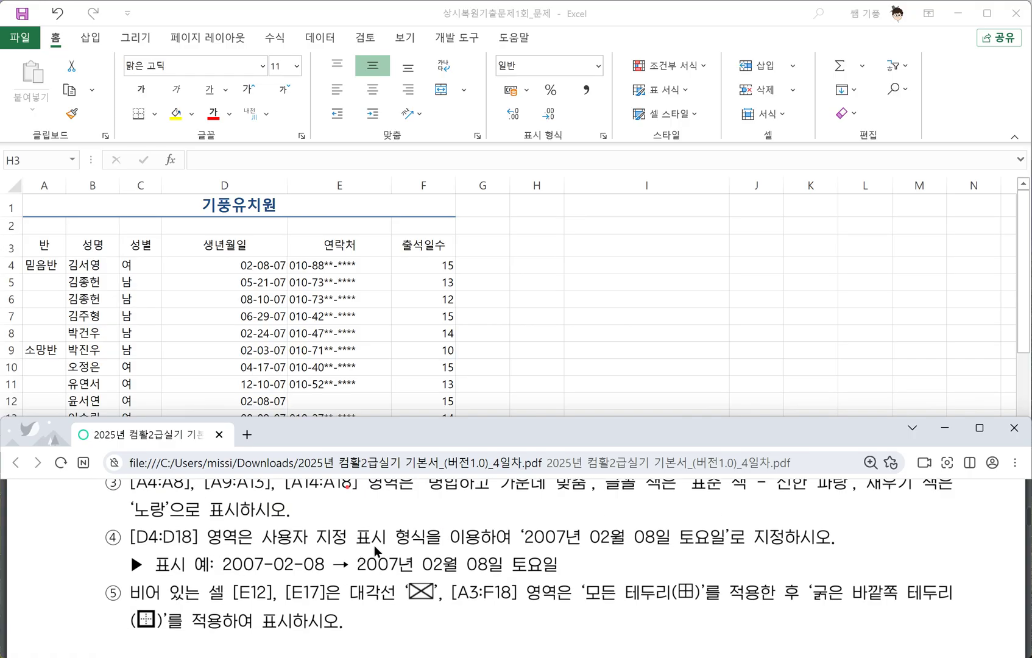
scroll(375, 549, "up", 1)
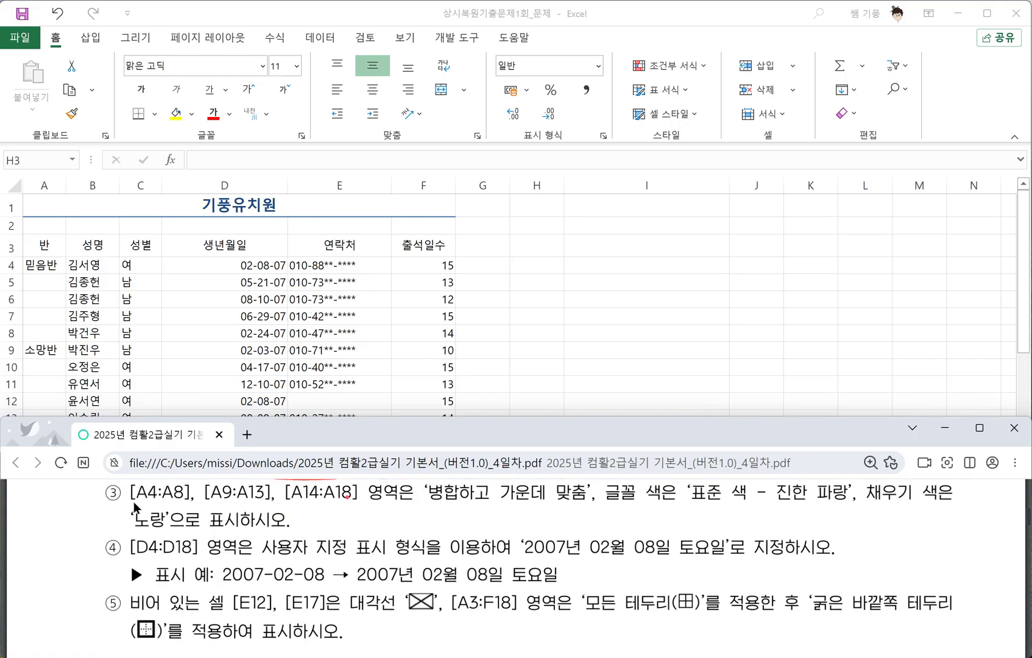
left_click_drag(134, 505, 178, 500)
Merge and center each of the ranges A4:A8, A9:A13 and A14:A18 on the 기본작업-2 sheet
left_click(59, 288)
left_click(38, 263)
left_click_drag(38, 263, 35, 331)
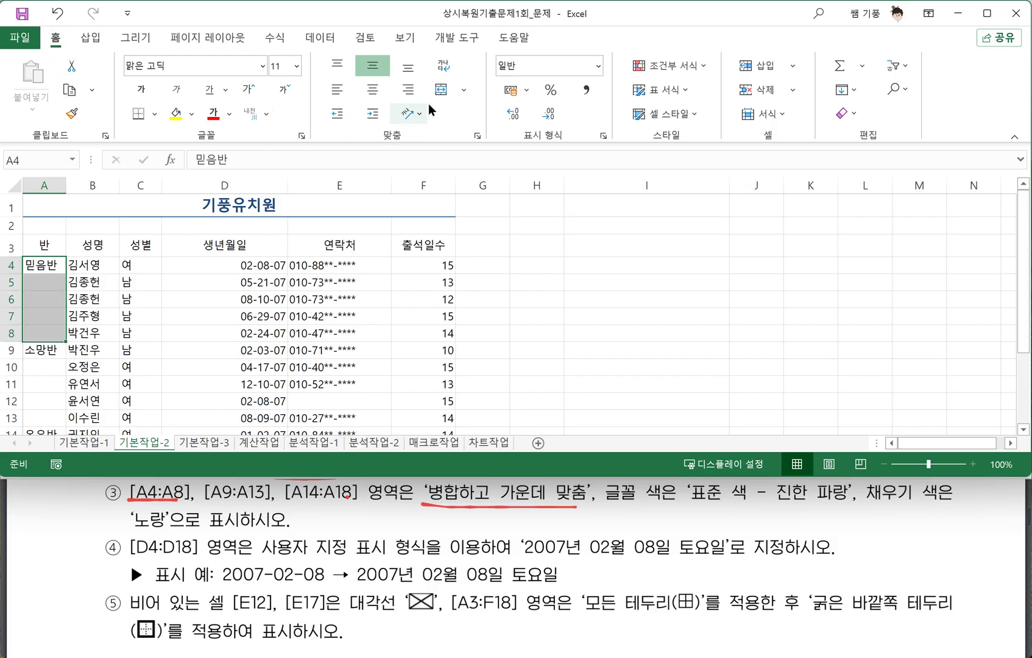
left_click(441, 91)
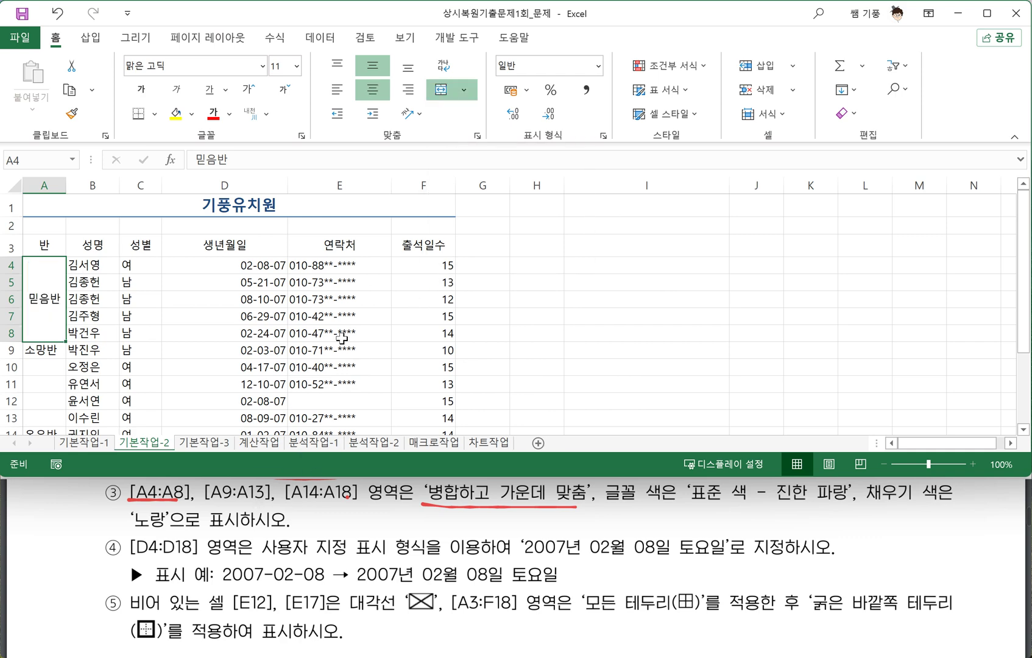
scroll(274, 320, "down", 2)
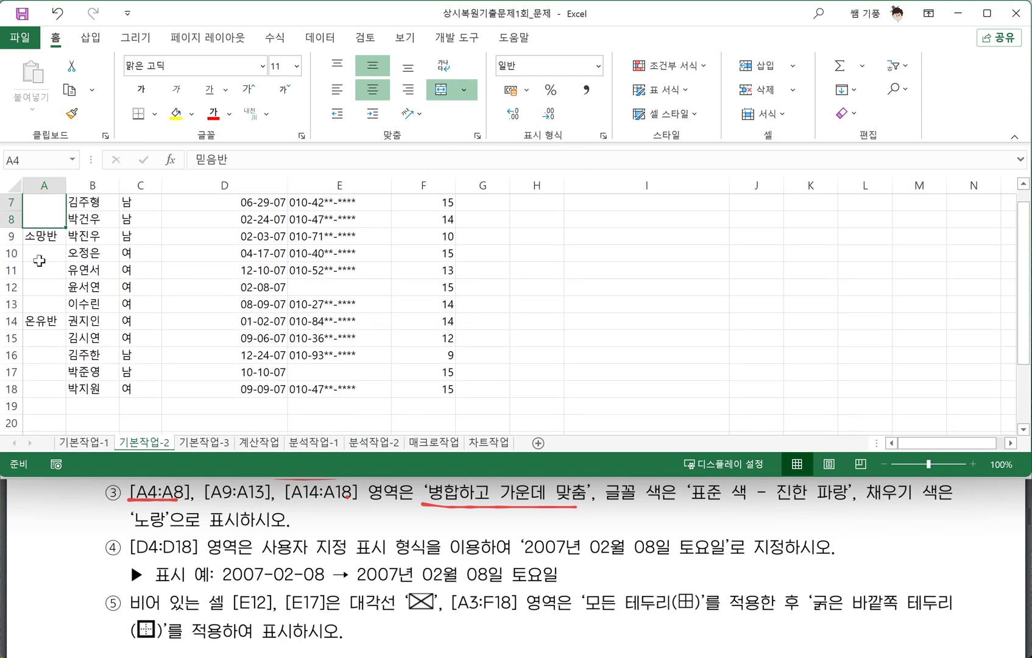
left_click_drag(39, 235, 36, 303)
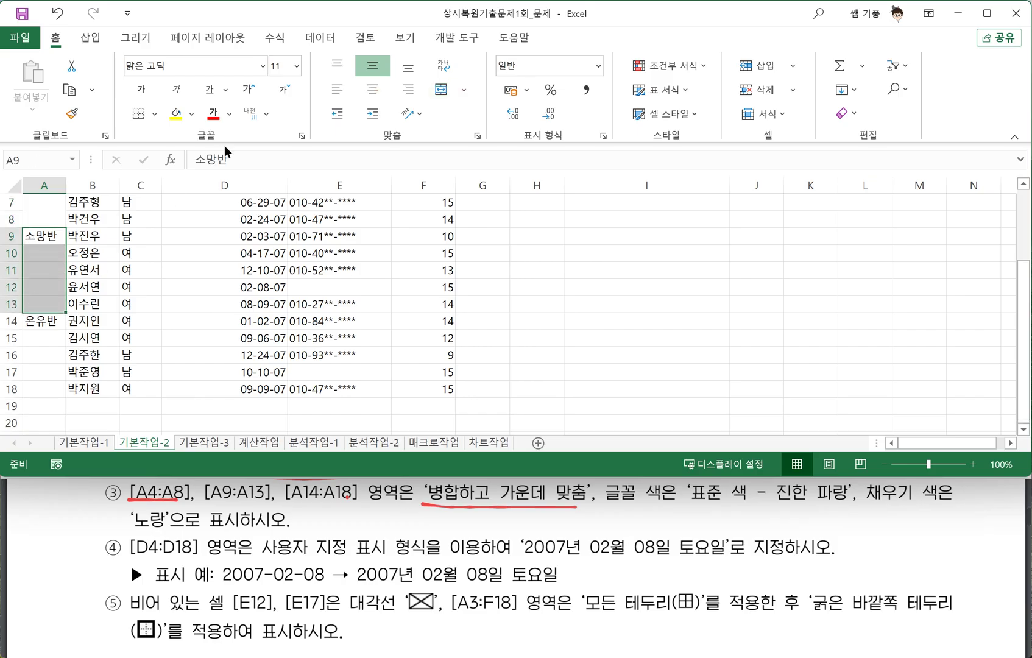
left_click(442, 91)
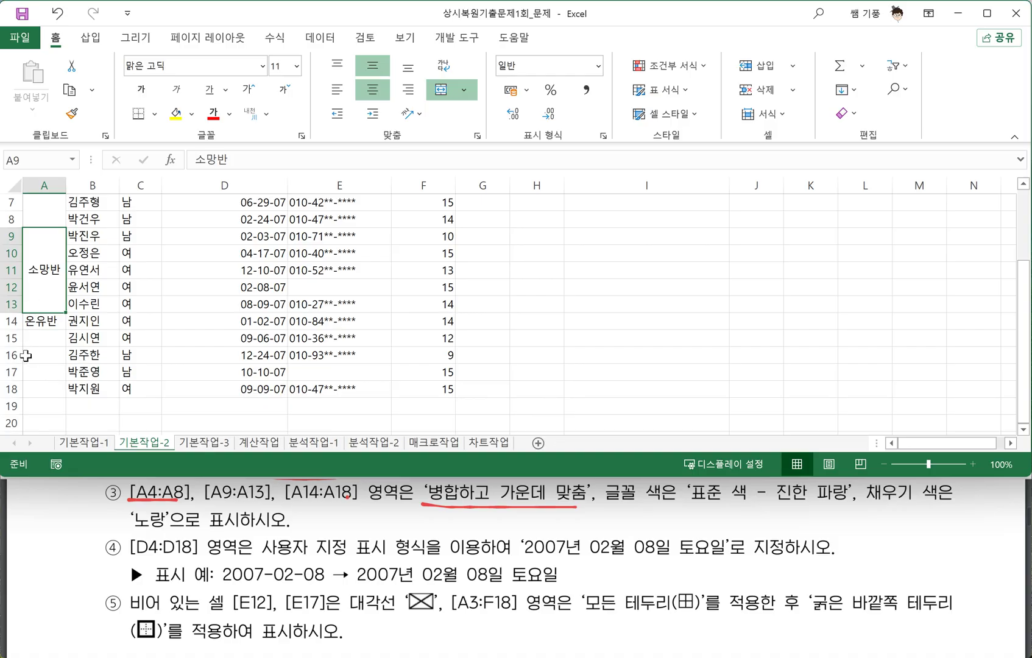
left_click_drag(48, 324, 37, 390)
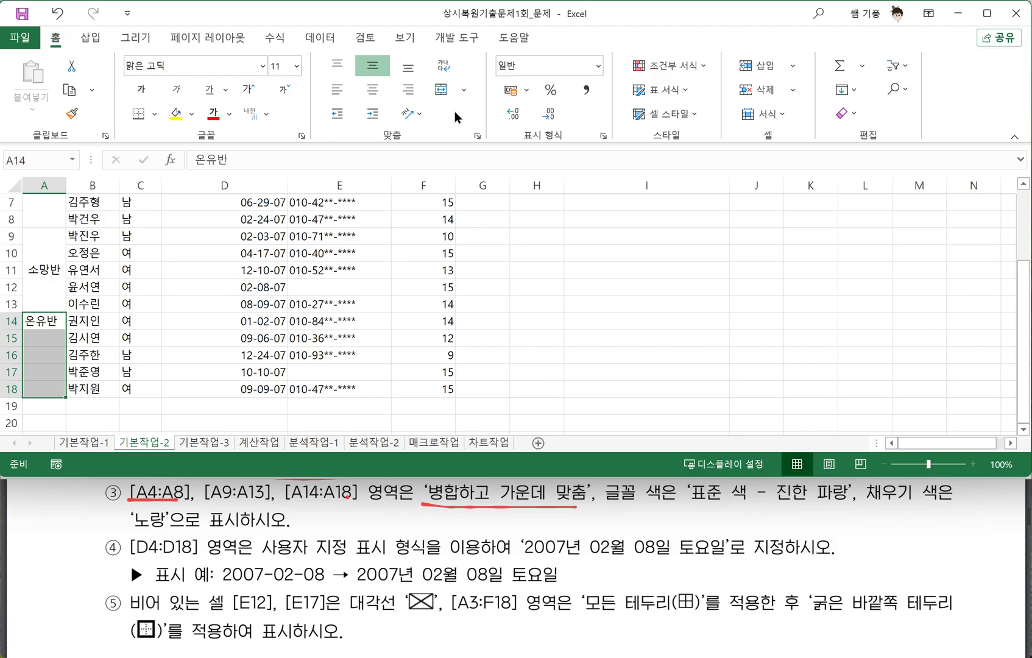
left_click(441, 91)
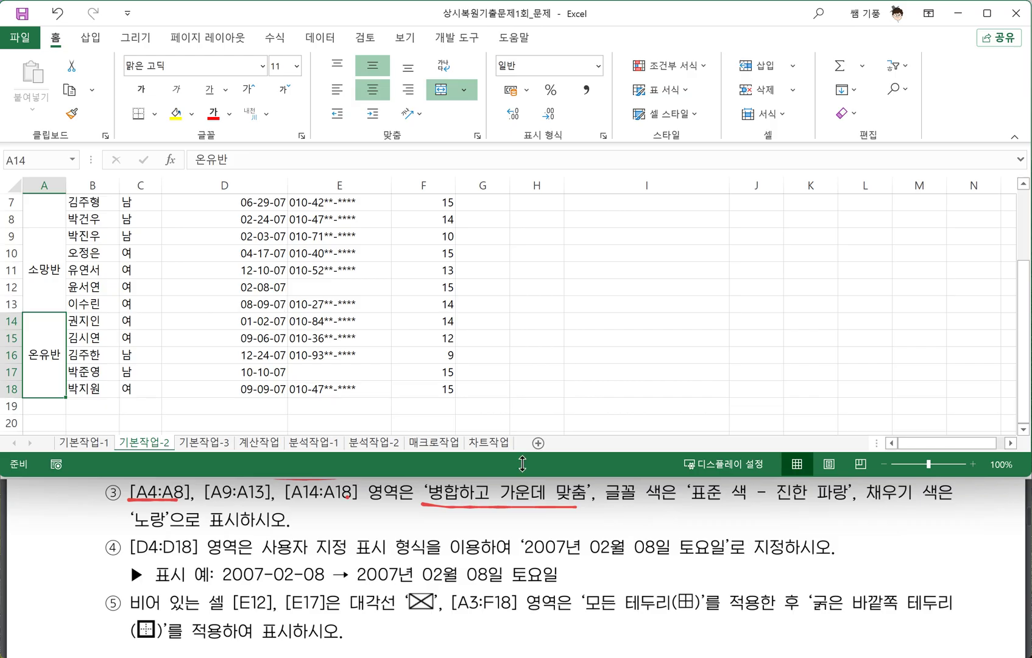
Set the font of the merged class cells in A4:A18 to the standard color 진한 파랑 and their fill to 노랑
left_click_drag(50, 221, 45, 385)
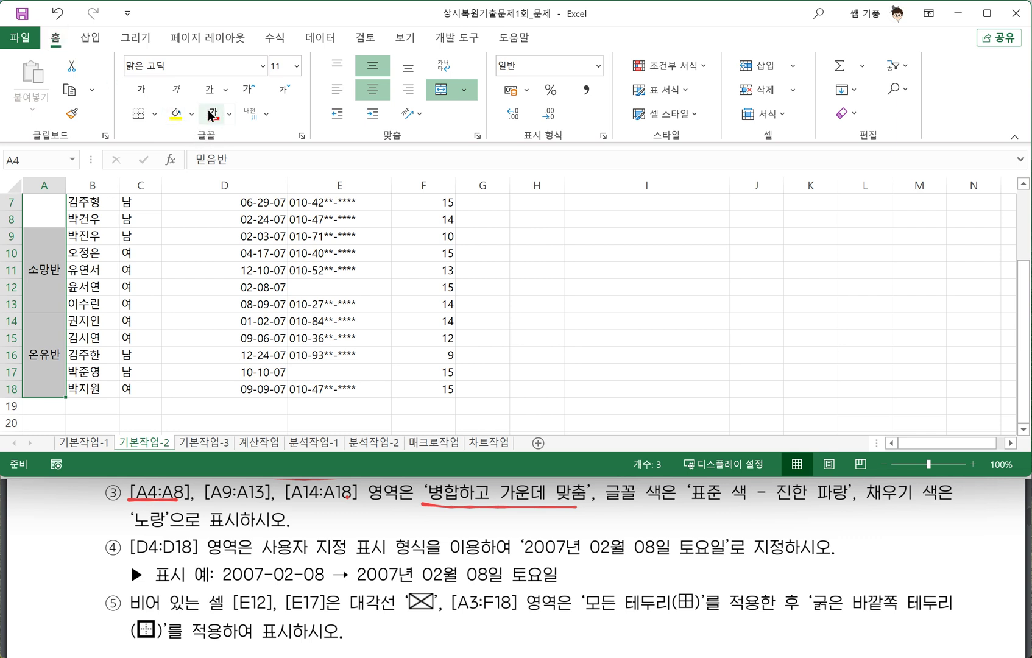
left_click(230, 113)
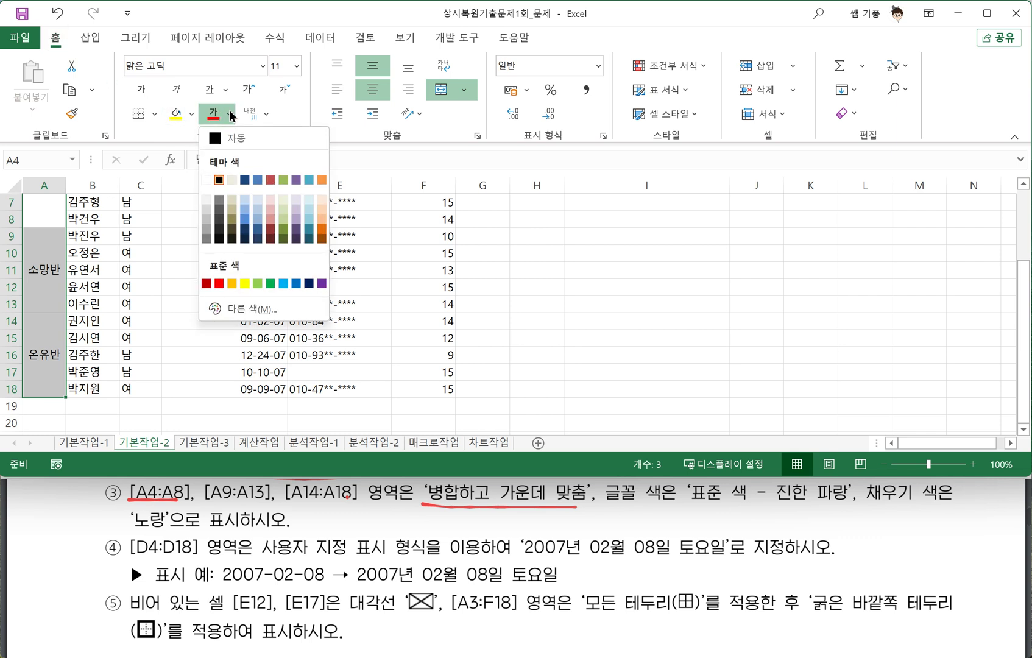
left_click(310, 284)
scroll(299, 281, "up", 2)
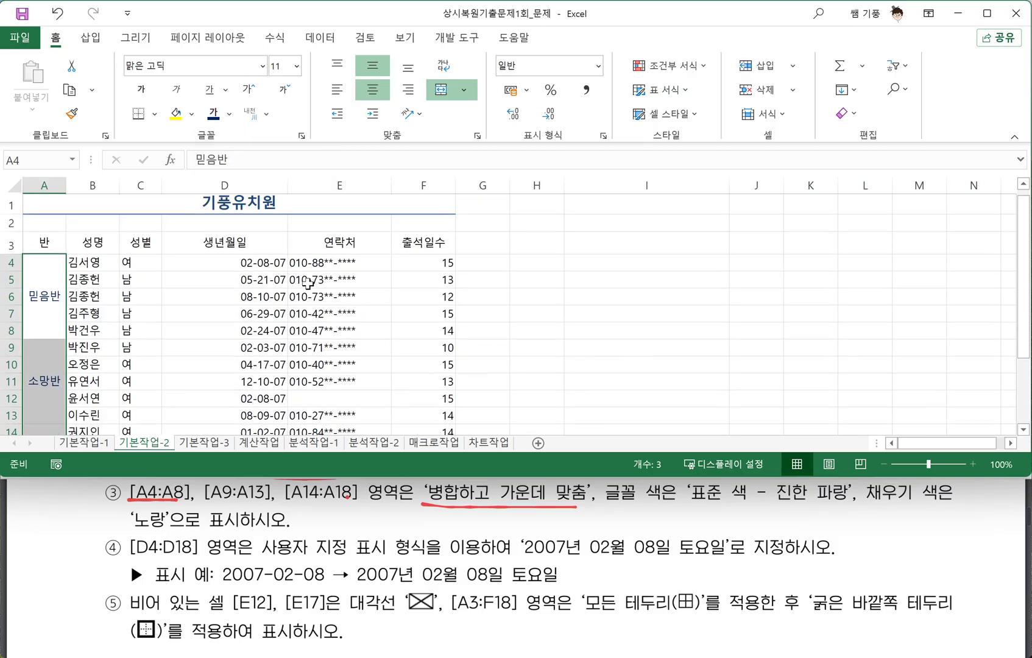
left_click(192, 115)
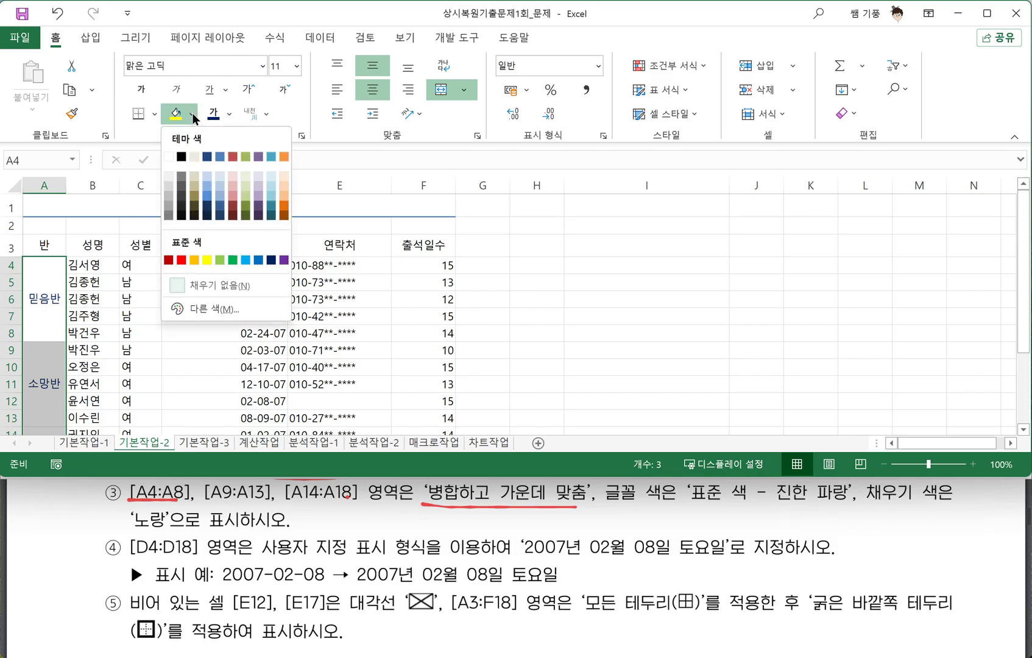
left_click(207, 259)
left_click(489, 340)
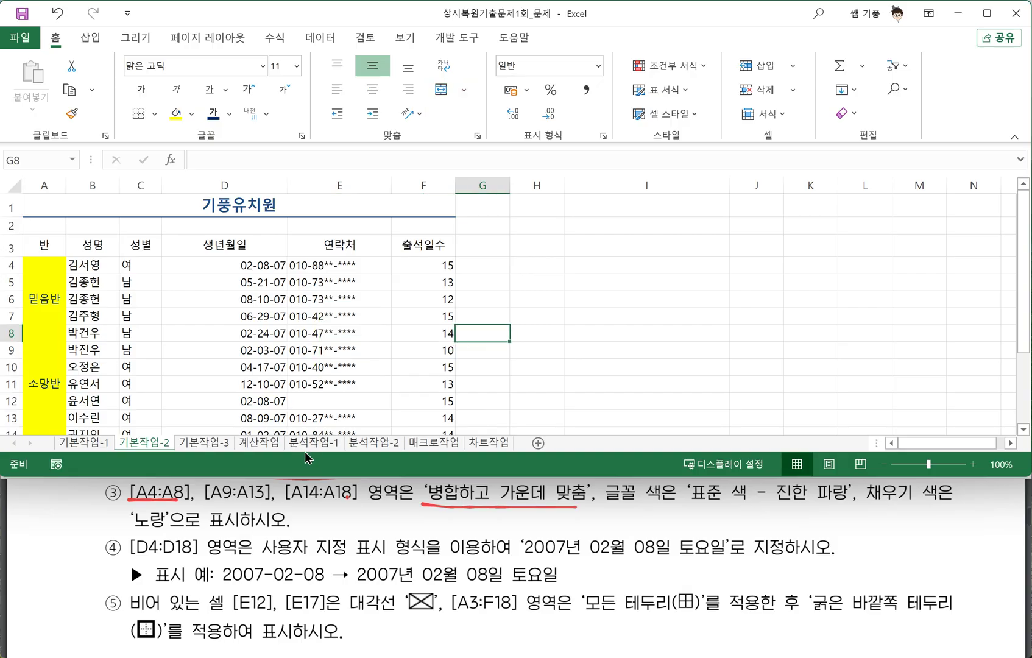
Underline the custom number format requirement, the target date ‘2007년 02월 08일 토요일’ and the conversion example in the PDF's fourth instruction
left_click(258, 557)
left_click_drag(261, 556, 290, 556)
left_click_drag(414, 559, 559, 557)
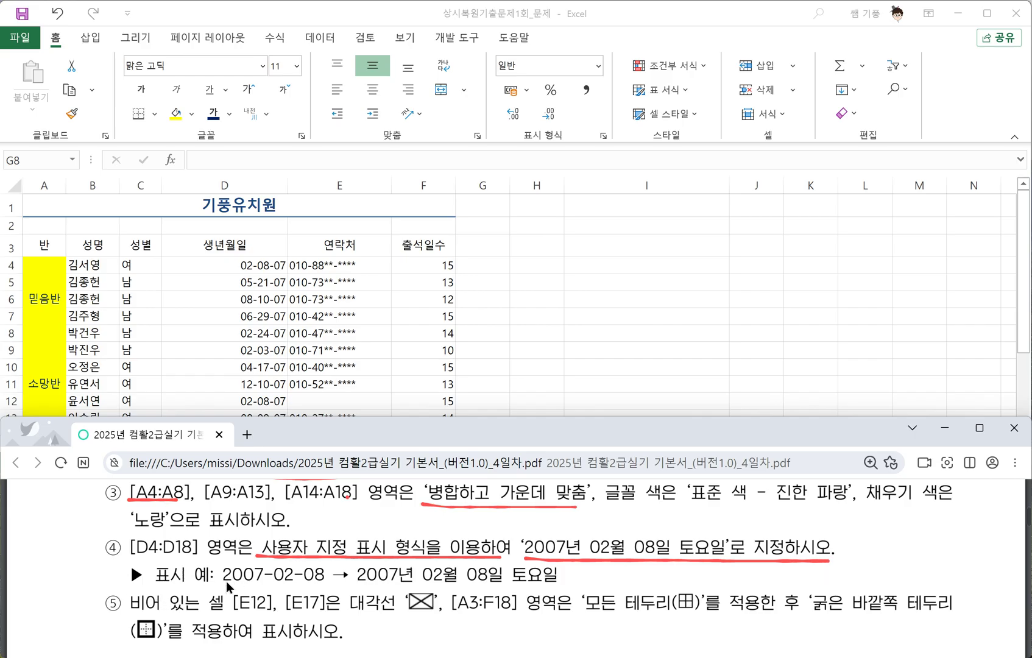
left_click_drag(224, 581, 237, 584)
left_click_drag(351, 585, 452, 587)
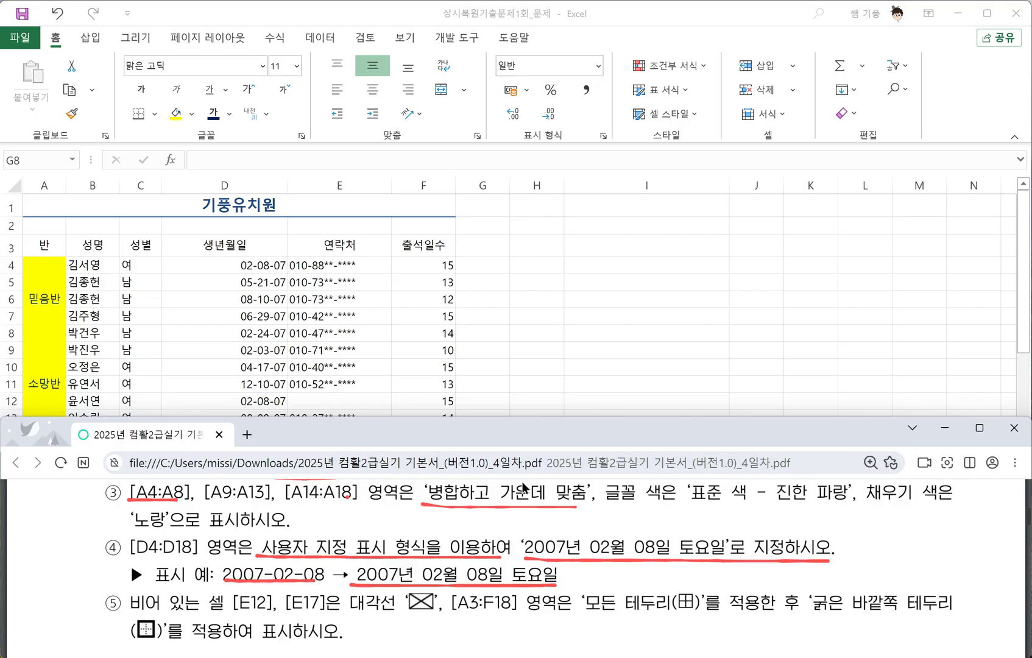
Handwrite the year format codes ‘yy 01~25’ and ‘yyyy 2001~2025’ in red below the PDF's fifth instruction
scroll(523, 488, "down", 1)
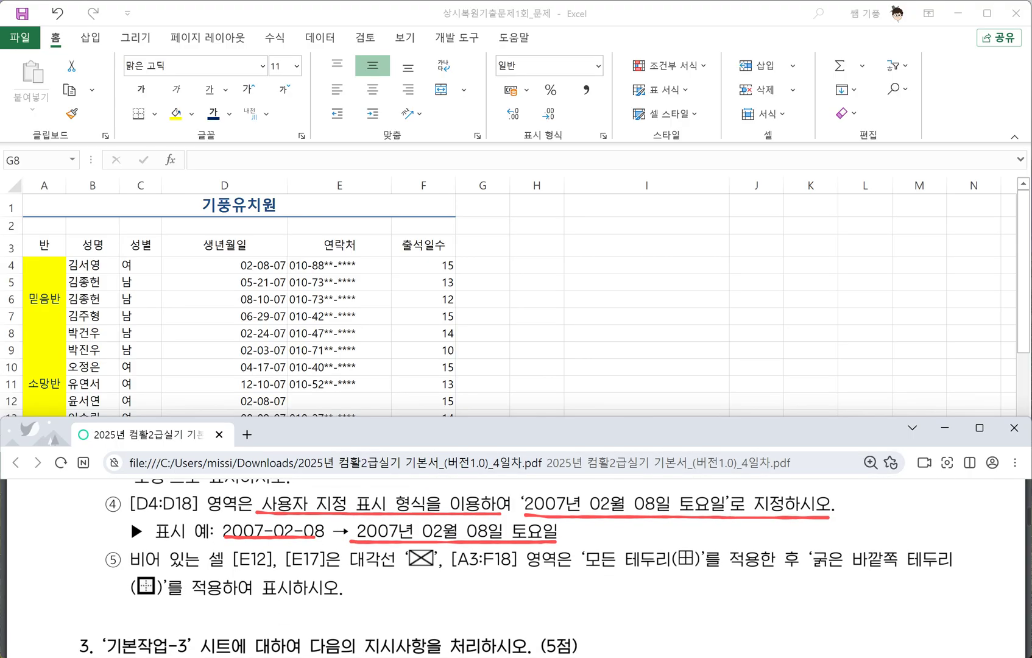
mouse_move(358, 579)
left_mouse_down()
mouse_move(377, 605)
mouse_move(417, 580)
mouse_move(425, 596)
mouse_move(454, 583)
mouse_move(477, 594)
mouse_move(505, 576)
left_mouse_up()
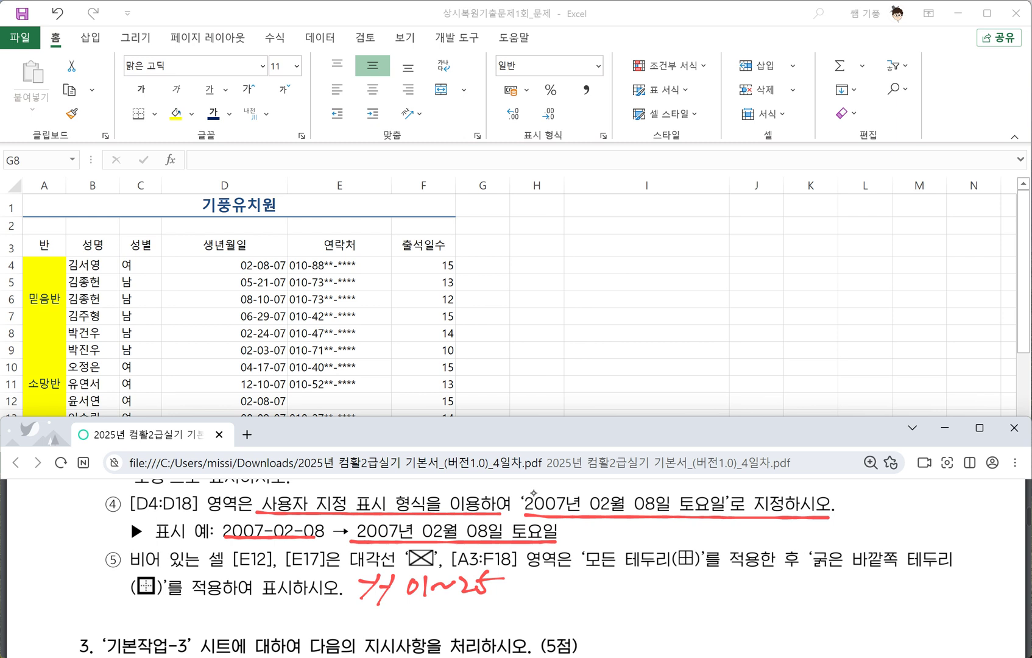
left_click_drag(316, 609, 317, 632)
mouse_move(337, 620)
left_mouse_down()
mouse_move(346, 618)
mouse_move(335, 634)
left_mouse_up()
mouse_move(349, 619)
left_mouse_down()
mouse_move(364, 616)
mouse_move(351, 637)
left_mouse_up()
mouse_move(367, 622)
left_mouse_down()
mouse_move(382, 618)
mouse_move(366, 640)
mouse_move(409, 617)
mouse_move(416, 628)
mouse_move(420, 616)
left_mouse_up()
mouse_move(428, 617)
left_mouse_down()
mouse_move(438, 615)
mouse_move(430, 620)
left_mouse_up()
left_click_drag(447, 610, 440, 633)
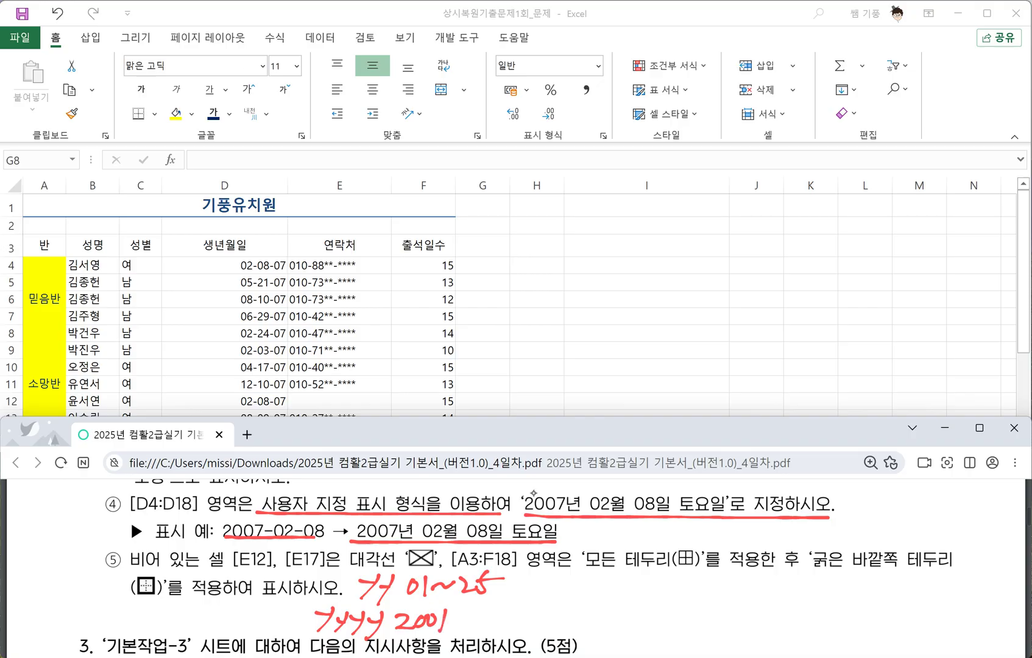
mouse_move(455, 624)
left_mouse_down()
mouse_move(481, 614)
mouse_move(501, 627)
mouse_move(507, 614)
mouse_move(539, 625)
mouse_move(526, 628)
left_mouse_up()
left_click_drag(528, 612, 550, 610)
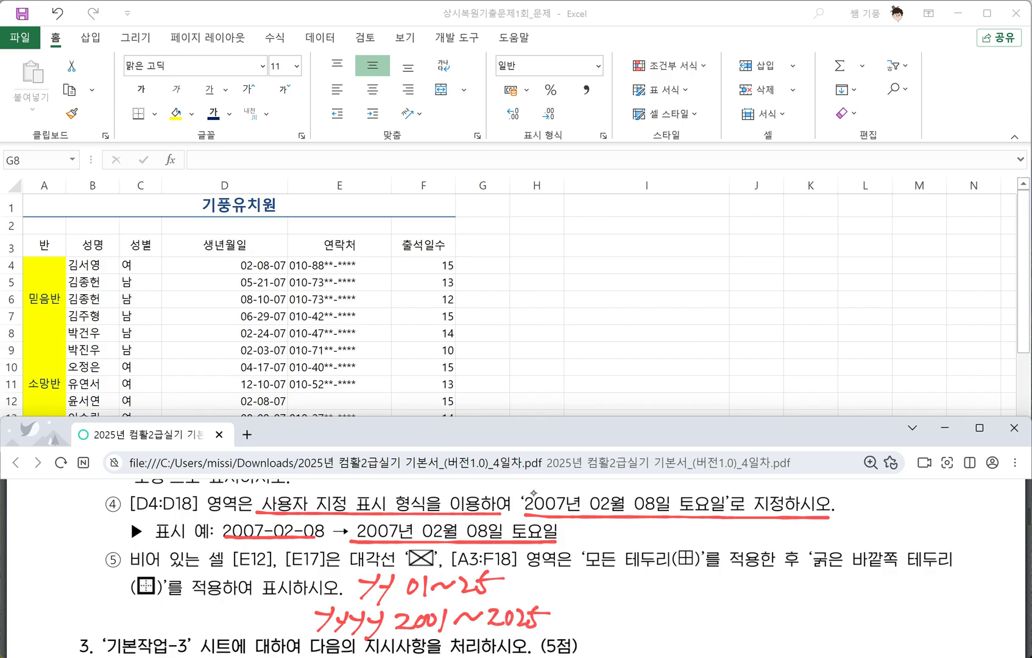
Handwrite the numeric month format codes ‘m 1~12’ and ‘mm 01~12’ beside the year code notes
mouse_move(551, 587)
left_mouse_down()
mouse_move(596, 596)
mouse_move(623, 585)
mouse_move(627, 597)
left_mouse_up()
mouse_move(640, 581)
left_mouse_down()
mouse_move(645, 593)
mouse_move(660, 590)
left_mouse_up()
mouse_move(558, 618)
left_mouse_down()
mouse_move(614, 628)
mouse_move(631, 613)
mouse_move(645, 627)
left_mouse_up()
mouse_move(651, 616)
left_mouse_down()
mouse_move(697, 625)
mouse_move(710, 583)
mouse_move(778, 590)
mouse_move(811, 574)
mouse_move(795, 596)
left_mouse_up()
Handwrite the English month name codes, ‘mmm’ with ‘Jan, Feb ~ Dec’ and ‘mmmm’ with ‘January ~’, beside the numeric month codes
mouse_move(822, 587)
left_mouse_down()
mouse_move(836, 597)
mouse_move(873, 573)
left_mouse_up()
left_click(846, 594)
mouse_move(865, 574)
left_mouse_down()
mouse_move(860, 597)
mouse_move(871, 583)
left_mouse_up()
left_click_drag(870, 591, 894, 592)
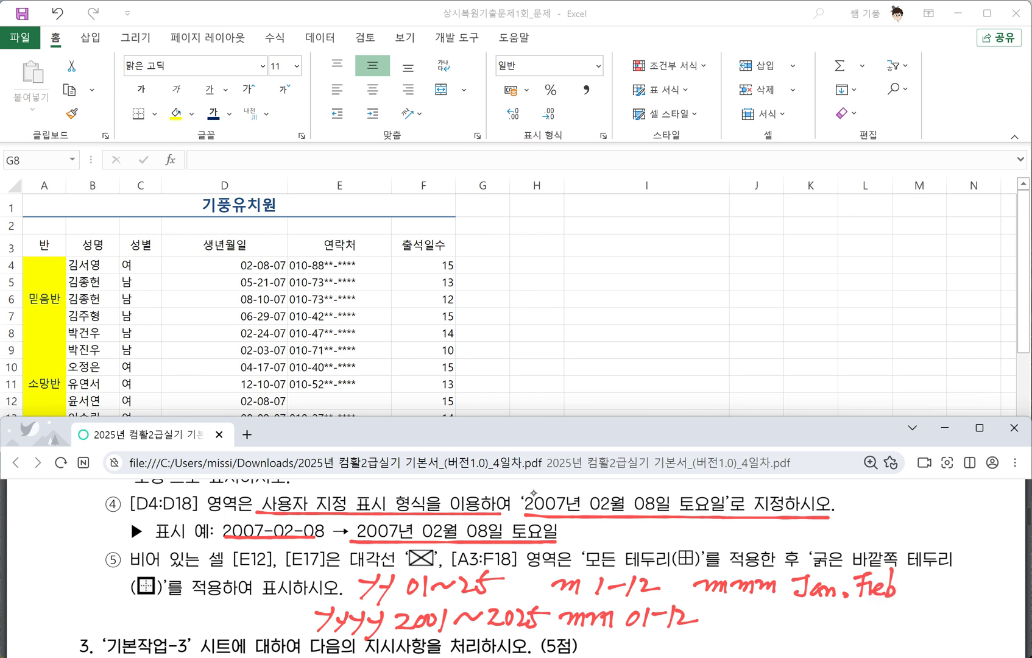
left_click_drag(846, 596, 842, 607)
mouse_move(903, 587)
left_mouse_down()
mouse_move(946, 581)
mouse_move(940, 596)
left_mouse_up()
mouse_move(943, 564)
left_mouse_down()
mouse_move(942, 596)
mouse_move(988, 599)
left_mouse_up()
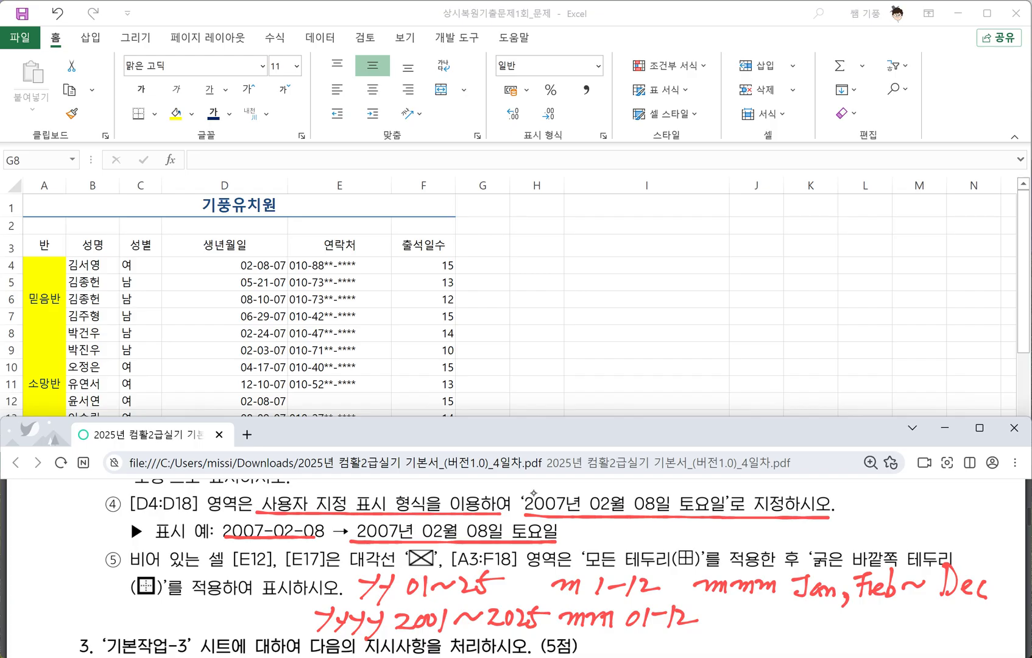
mouse_move(707, 628)
left_mouse_down()
mouse_move(836, 611)
mouse_move(822, 632)
mouse_move(887, 617)
mouse_move(904, 620)
mouse_move(910, 643)
mouse_move(961, 613)
left_mouse_up()
left_click(841, 623)
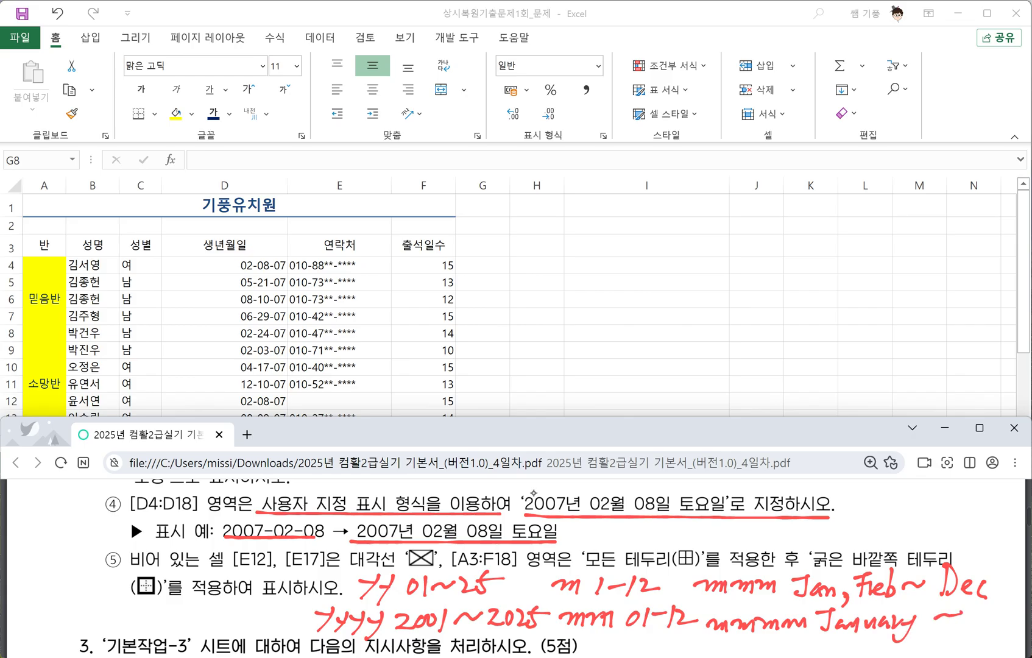
Switch to the blank 연습장.pdf, handwrite a blue ‘d’ as heading and note ‘d 1~31’ in red beside it
scroll(533, 492, "down", 1)
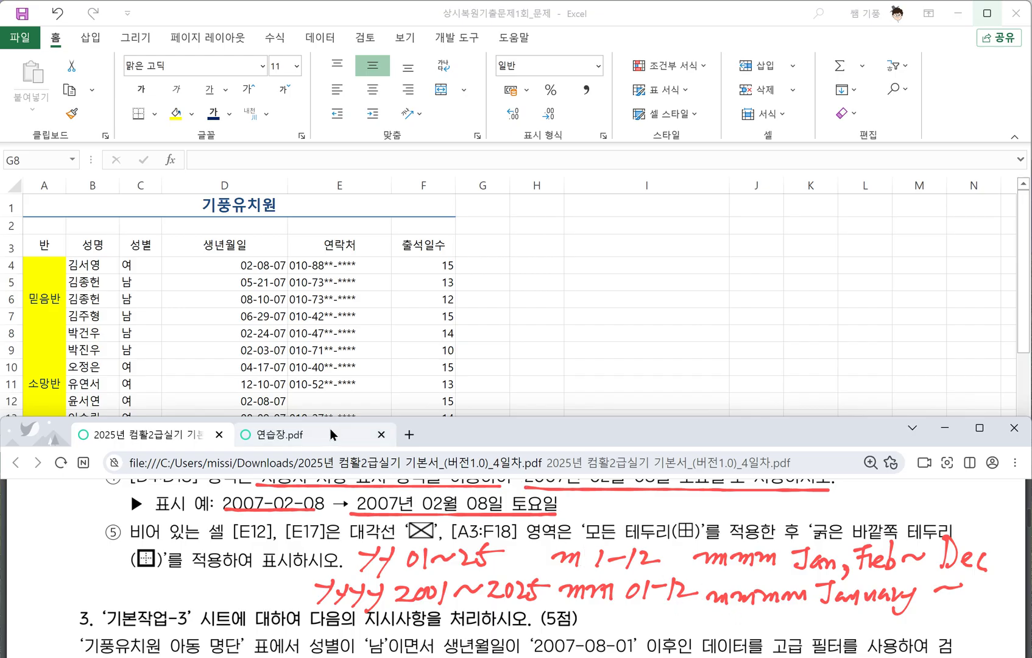
left_click(271, 433)
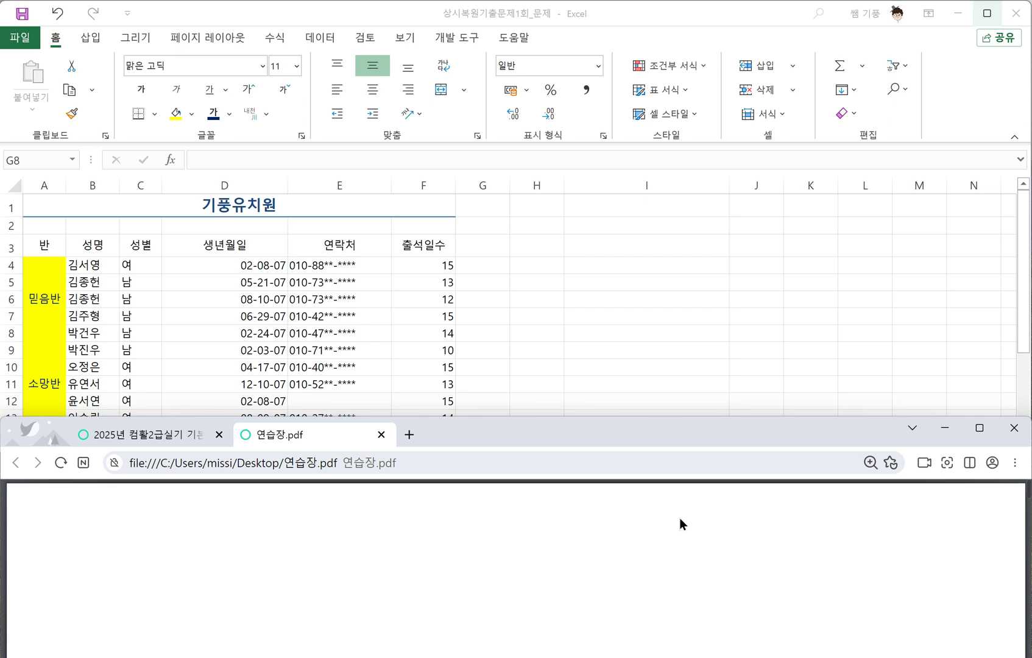
mouse_move(77, 495)
left_mouse_down()
mouse_move(62, 516)
mouse_move(78, 523)
left_mouse_up()
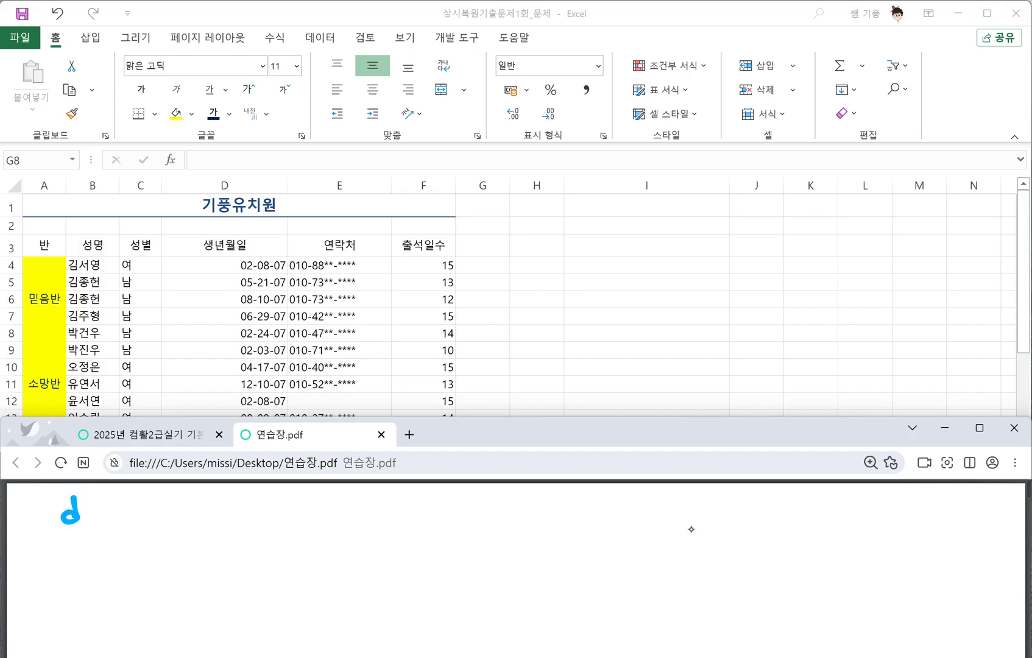
mouse_move(130, 494)
left_mouse_down()
mouse_move(117, 515)
mouse_move(159, 517)
mouse_move(198, 499)
mouse_move(215, 507)
mouse_move(208, 518)
left_mouse_up()
left_click_drag(231, 494, 228, 521)
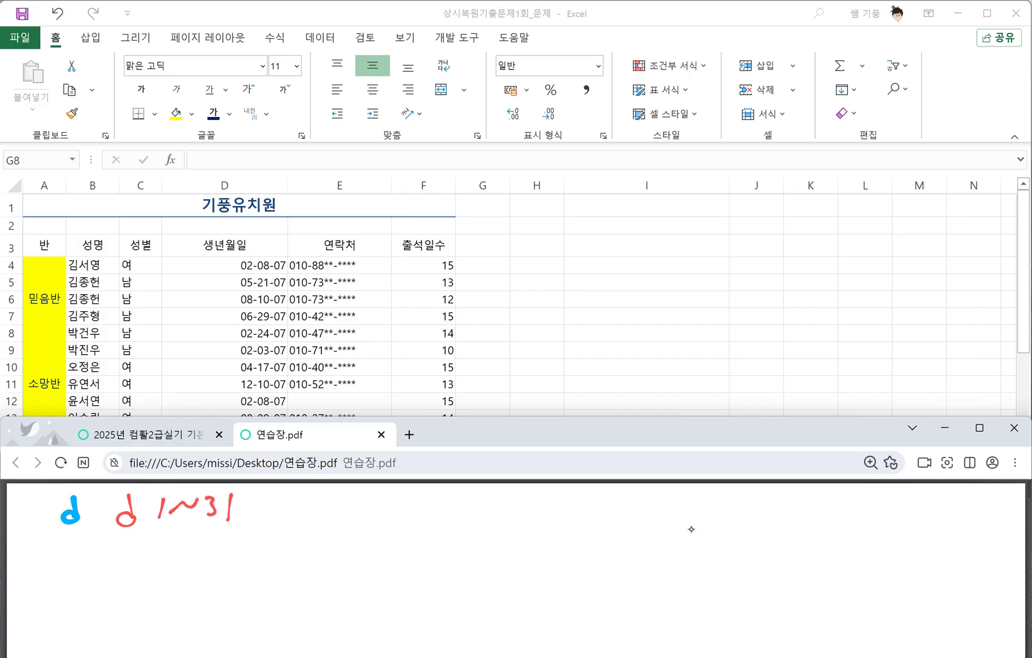
Handwrite the two-digit day code note ‘dd 01~31’ below the ‘d’ line
left_click_drag(118, 535, 119, 562)
left_click_drag(137, 535, 137, 562)
mouse_move(136, 552)
left_mouse_down()
mouse_move(138, 562)
mouse_move(173, 542)
mouse_move(186, 561)
left_mouse_up()
left_click_drag(198, 553, 226, 537)
mouse_move(230, 532)
left_mouse_down()
mouse_move(242, 541)
mouse_move(237, 551)
left_mouse_up()
left_click_drag(265, 523, 261, 555)
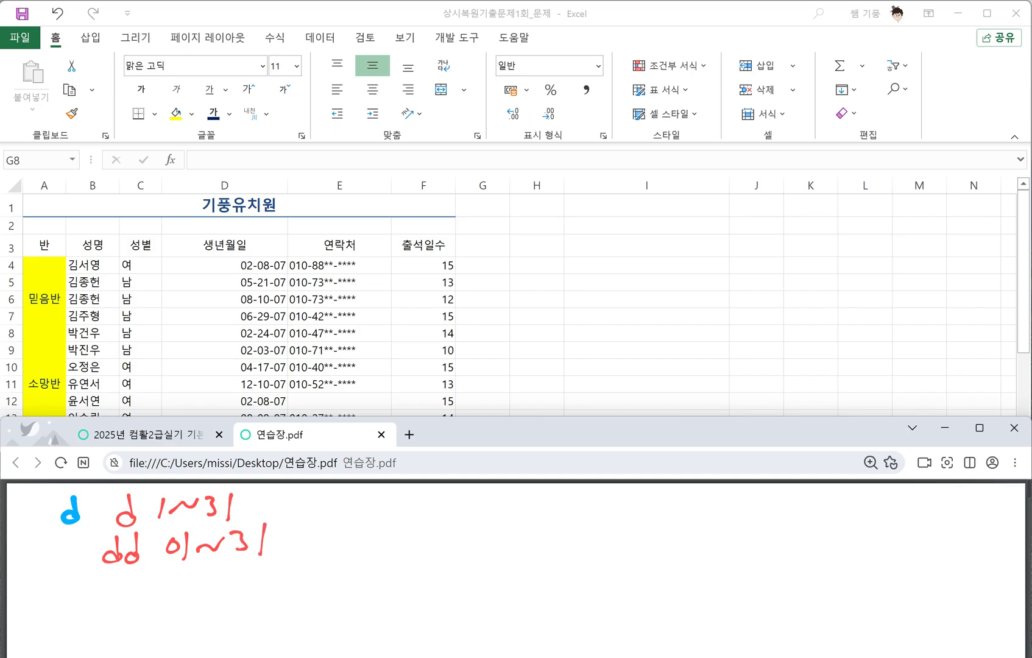
Handwrite the short English weekday code note ‘ddd Mon ~ Sun’ below the ‘dd’ line
left_click_drag(113, 572, 112, 599)
mouse_move(110, 591)
left_mouse_down()
mouse_move(115, 602)
mouse_move(132, 597)
left_mouse_up()
left_click_drag(129, 591, 152, 596)
mouse_move(149, 586)
left_mouse_down()
mouse_move(153, 597)
mouse_move(217, 562)
mouse_move(218, 590)
left_mouse_up()
mouse_move(227, 578)
left_mouse_down()
mouse_move(225, 591)
mouse_move(245, 590)
left_mouse_up()
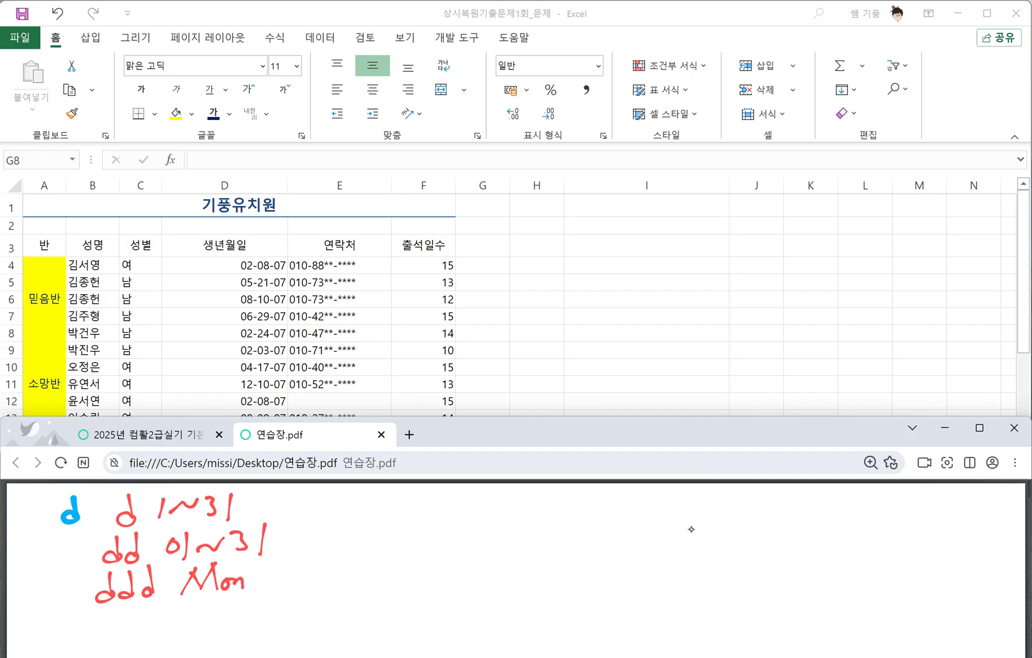
mouse_move(261, 579)
left_mouse_down()
mouse_move(315, 566)
mouse_move(308, 579)
left_mouse_up()
left_click_drag(326, 565, 353, 577)
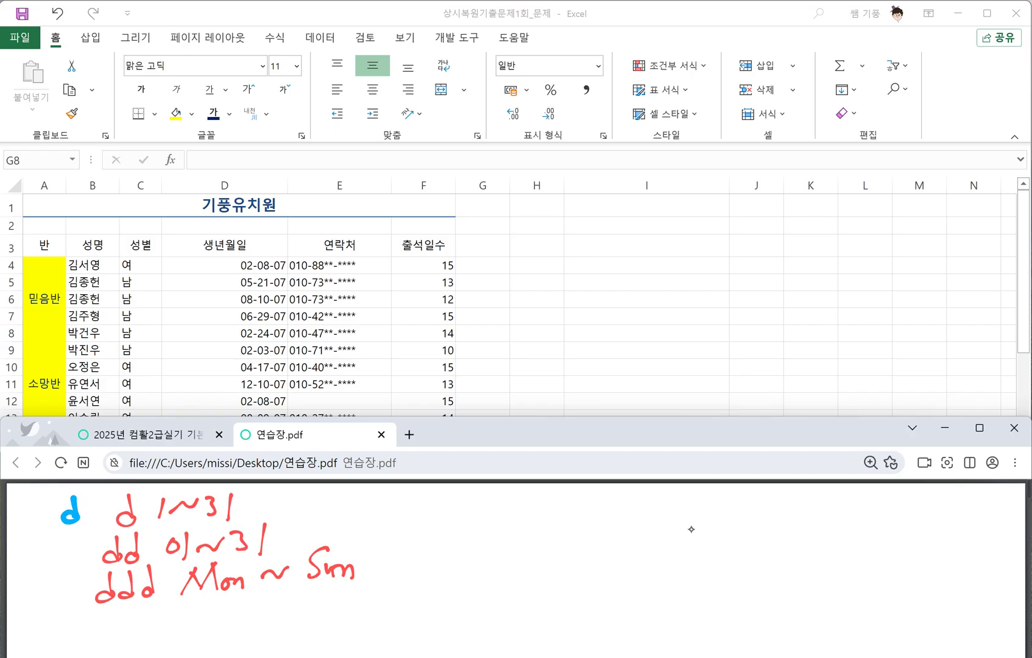
Handwrite the full English weekday code note ‘dddd Monday~Sunday’ below the ‘ddd’ line
mouse_move(103, 614)
left_mouse_down()
mouse_move(106, 640)
mouse_move(148, 639)
left_mouse_up()
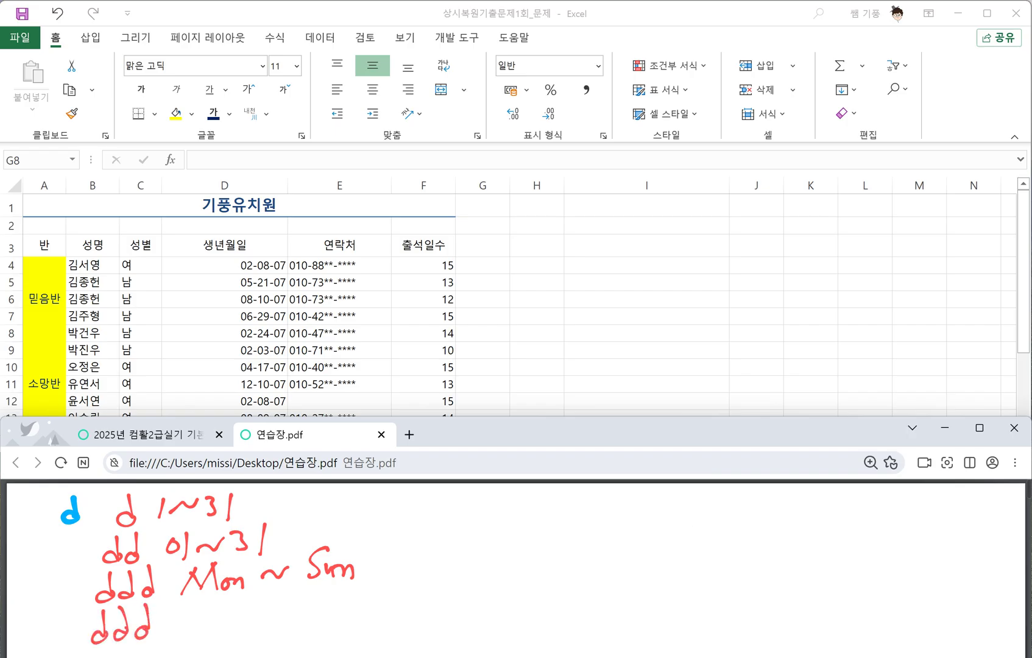
mouse_move(168, 599)
left_mouse_down()
mouse_move(171, 636)
mouse_move(250, 626)
left_mouse_up()
mouse_move(261, 614)
left_mouse_down()
mouse_move(257, 627)
mouse_move(317, 624)
mouse_move(308, 642)
mouse_move(362, 609)
mouse_move(369, 622)
left_mouse_up()
mouse_move(379, 618)
left_mouse_down()
mouse_move(434, 617)
mouse_move(416, 643)
left_mouse_up()
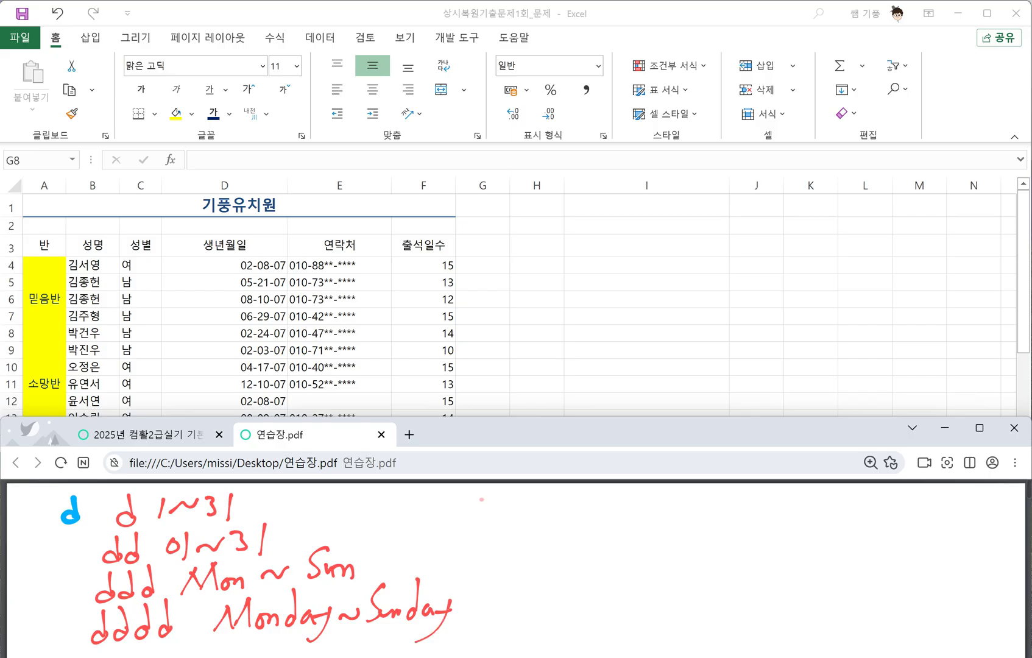
Handwrite the short Korean weekday code note ‘aaa 월, 화 ~ 일’ to the side of the day codes
mouse_move(486, 505)
left_mouse_down()
mouse_move(489, 519)
mouse_move(551, 519)
mouse_move(584, 506)
left_mouse_up()
left_click_drag(569, 516, 598, 516)
mouse_move(600, 498)
left_mouse_down()
mouse_move(601, 521)
mouse_move(616, 528)
mouse_move(645, 519)
left_mouse_up()
mouse_move(642, 496)
left_mouse_down()
mouse_move(643, 527)
mouse_move(647, 510)
mouse_move(712, 510)
left_mouse_up()
mouse_move(690, 514)
left_mouse_down()
mouse_move(707, 517)
mouse_move(691, 529)
left_mouse_up()
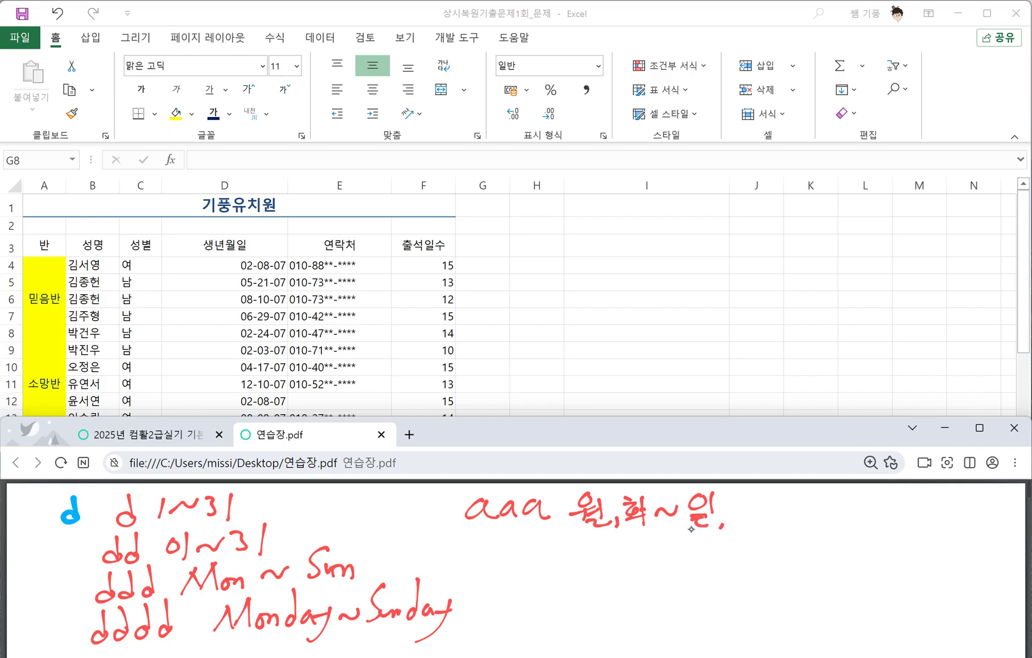
Handwrite the full Korean weekday code note ‘aaaa 월요일, 화요일 ~ 일요일’ below the ‘aaa’ line
left_click_drag(490, 551, 500, 571)
mouse_move(515, 550)
left_mouse_down()
mouse_move(511, 564)
mouse_move(528, 568)
left_mouse_up()
mouse_move(542, 549)
left_mouse_down()
mouse_move(531, 564)
mouse_move(585, 567)
mouse_move(634, 541)
left_mouse_up()
mouse_move(608, 563)
left_mouse_down()
mouse_move(642, 556)
mouse_move(629, 571)
left_mouse_up()
left_click_drag(644, 546, 654, 576)
left_click_drag(660, 541, 664, 560)
left_click_drag(654, 569, 673, 567)
mouse_move(676, 543)
left_mouse_down()
mouse_move(675, 556)
mouse_move(687, 556)
left_mouse_up()
left_click_drag(666, 560, 691, 572)
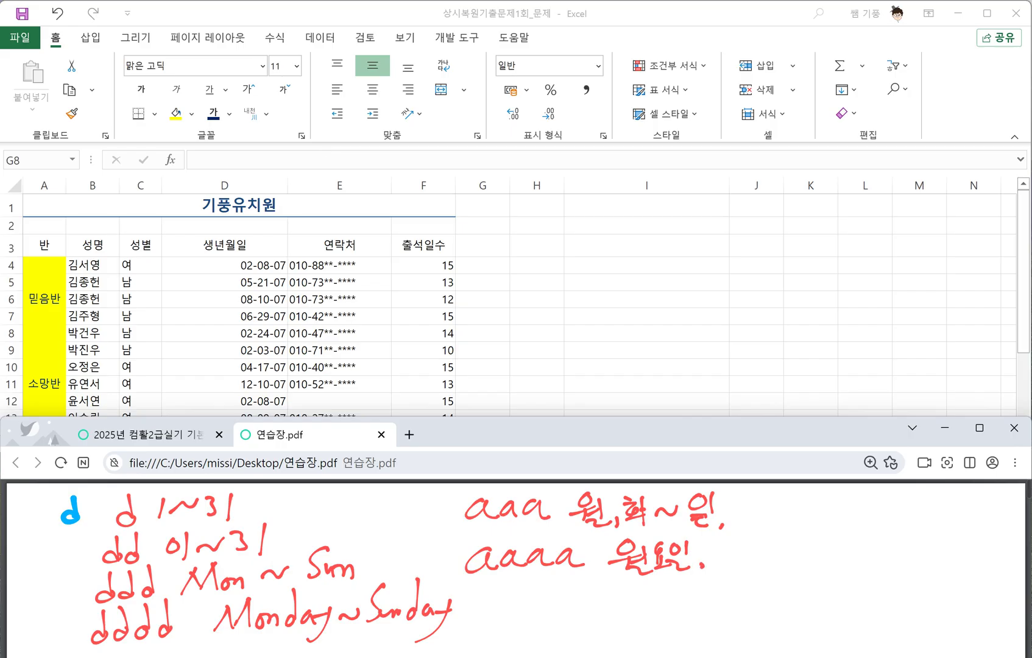
mouse_move(712, 547)
left_mouse_down()
mouse_move(736, 577)
mouse_move(759, 559)
mouse_move(761, 570)
mouse_move(774, 557)
mouse_move(785, 562)
left_mouse_up()
mouse_move(766, 559)
left_mouse_down()
mouse_move(788, 575)
mouse_move(832, 546)
left_mouse_up()
left_click_drag(869, 533, 863, 534)
left_click_drag(879, 530, 878, 561)
mouse_move(855, 558)
left_mouse_down()
mouse_move(885, 563)
mouse_move(897, 535)
left_mouse_up()
mouse_move(898, 542)
left_mouse_down()
mouse_move(899, 553)
mouse_move(917, 533)
mouse_move(931, 557)
left_mouse_up()
left_click_drag(914, 552, 935, 563)
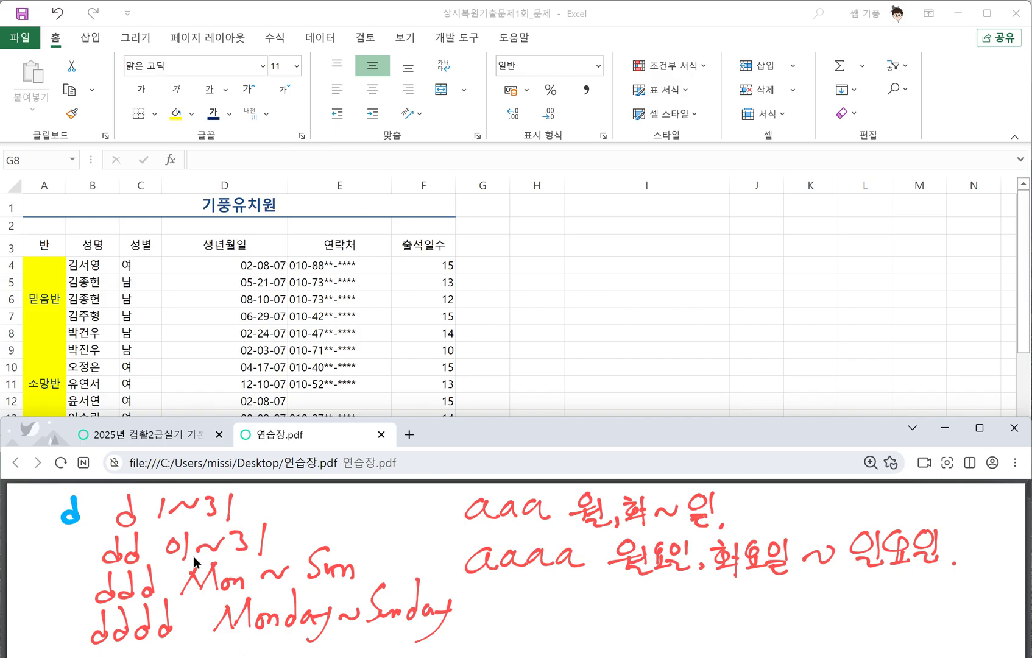
Return to the exam PDF and underline the cell references [E12], [E17] in instruction ⑤
left_click(160, 434)
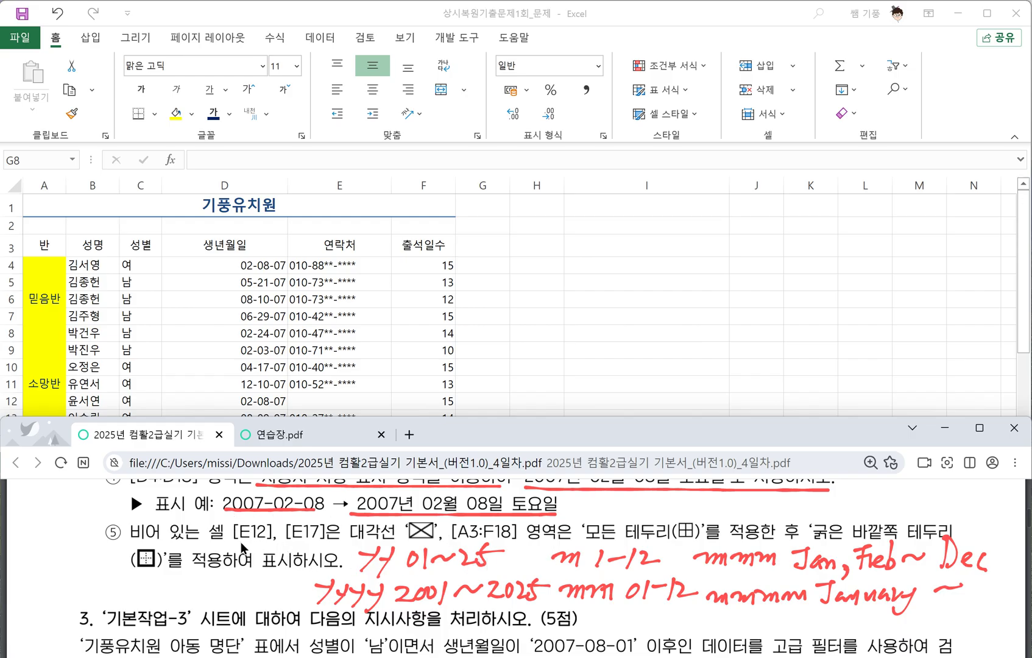
left_click_drag(232, 540, 320, 549)
scroll(285, 509, "up", 1)
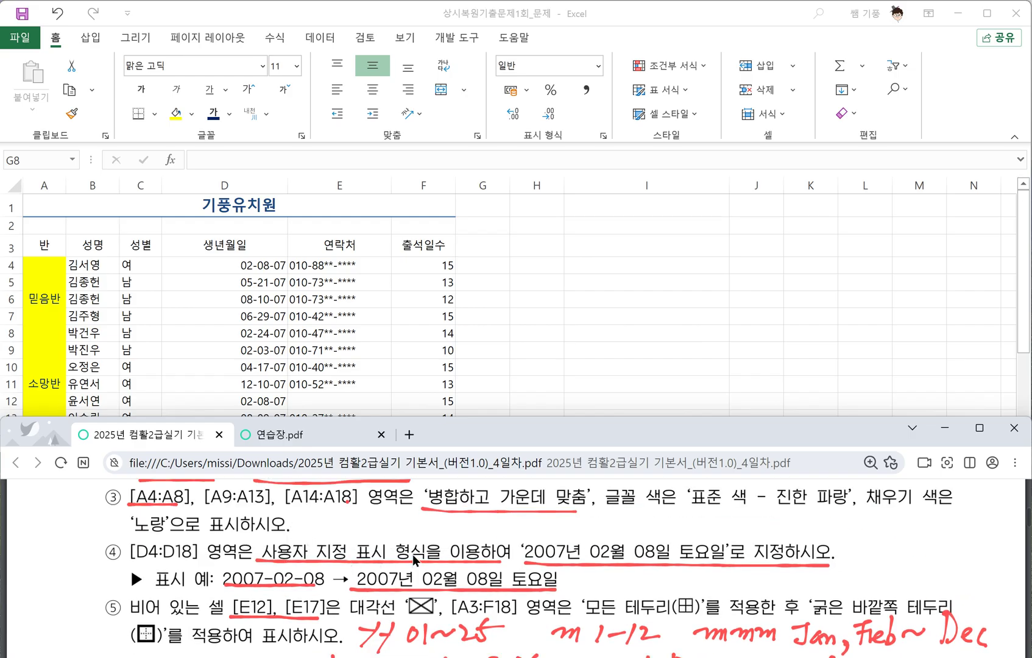
Open the custom number format settings for the birth dates in D4:D18 on 기본작업-2
left_click(201, 264)
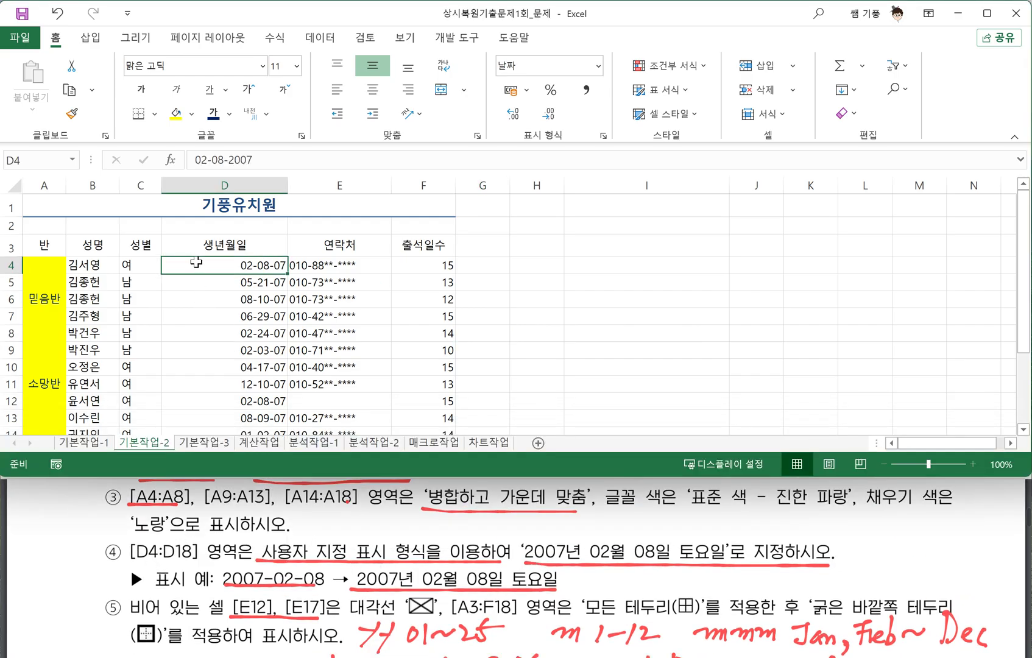
key("ctrl+shift+Down")
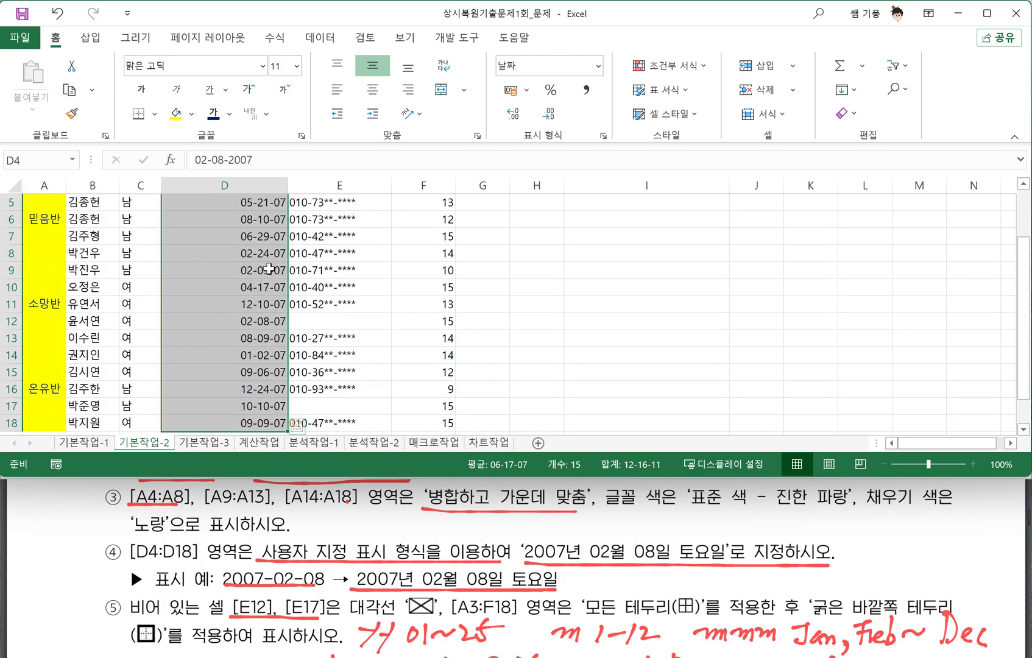
scroll(228, 247, "up", 2)
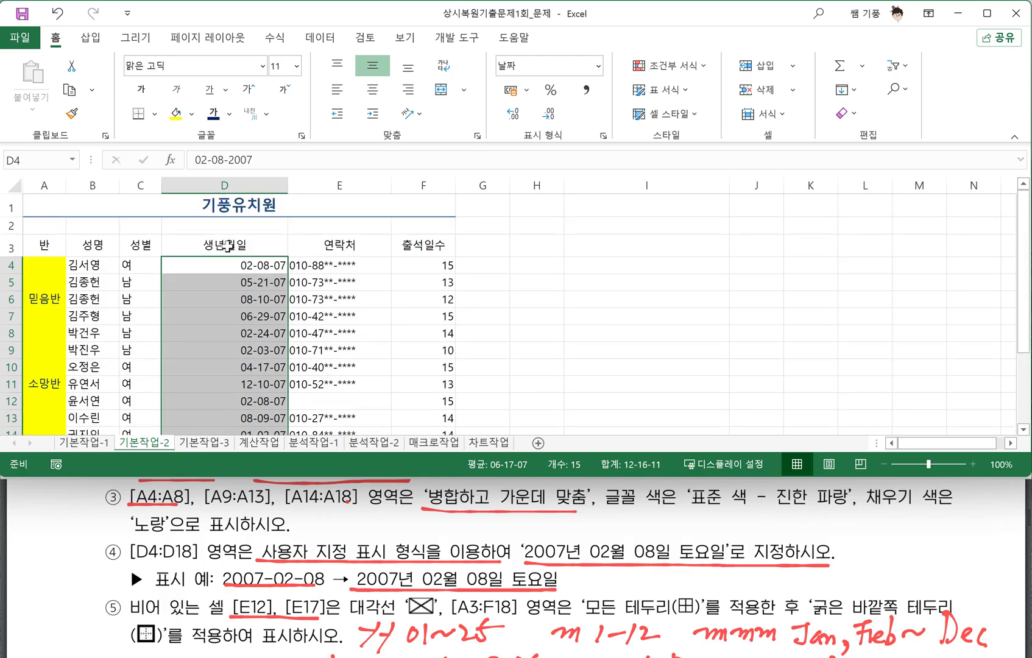
key("ctrl+1")
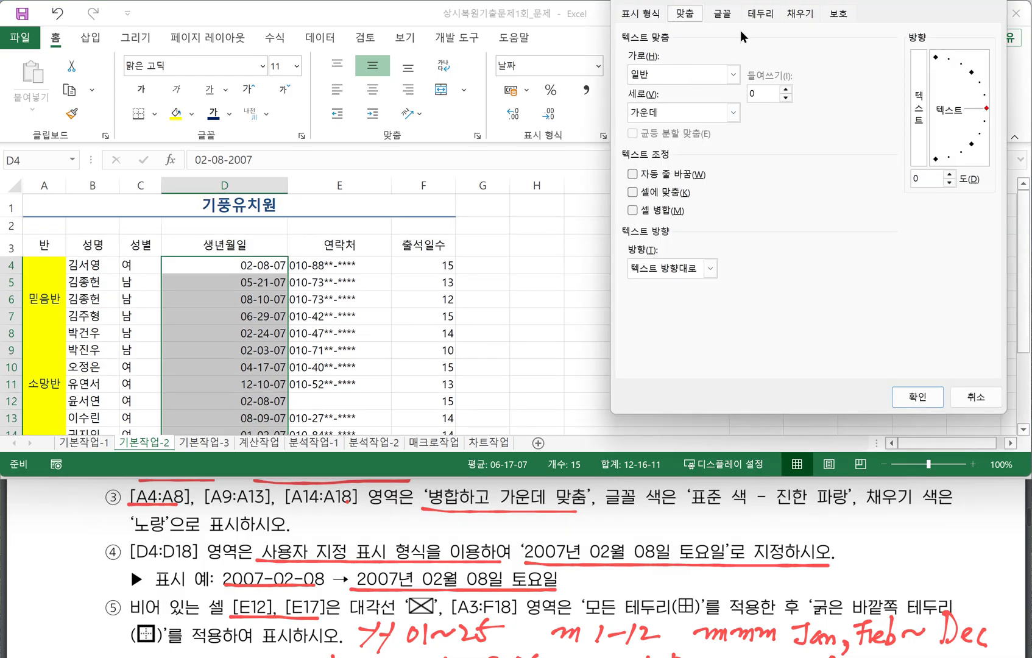
left_click(638, 14)
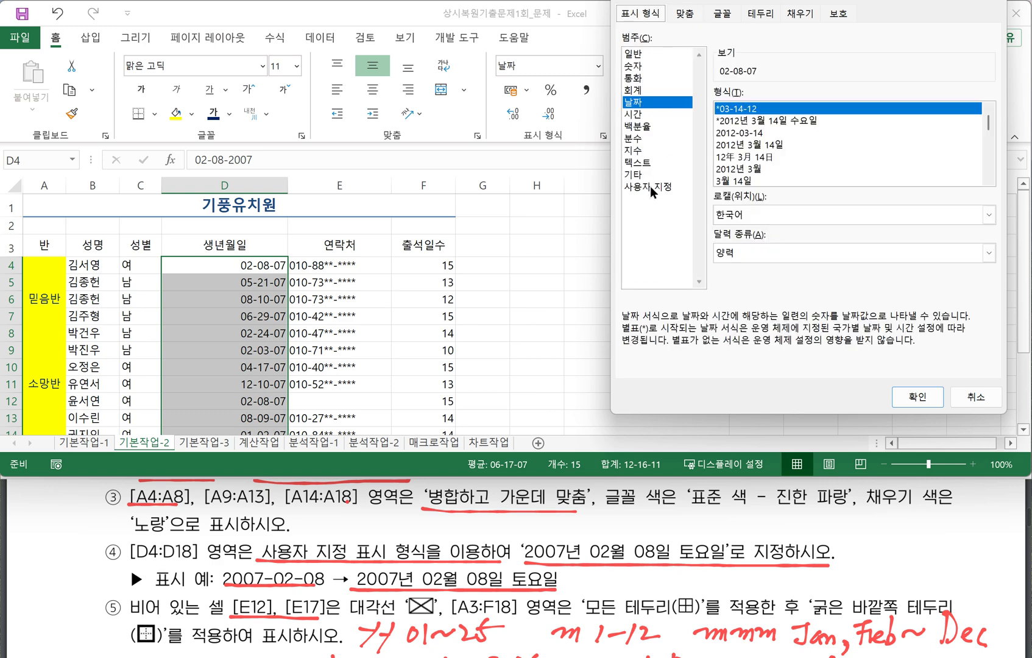
left_click(650, 186)
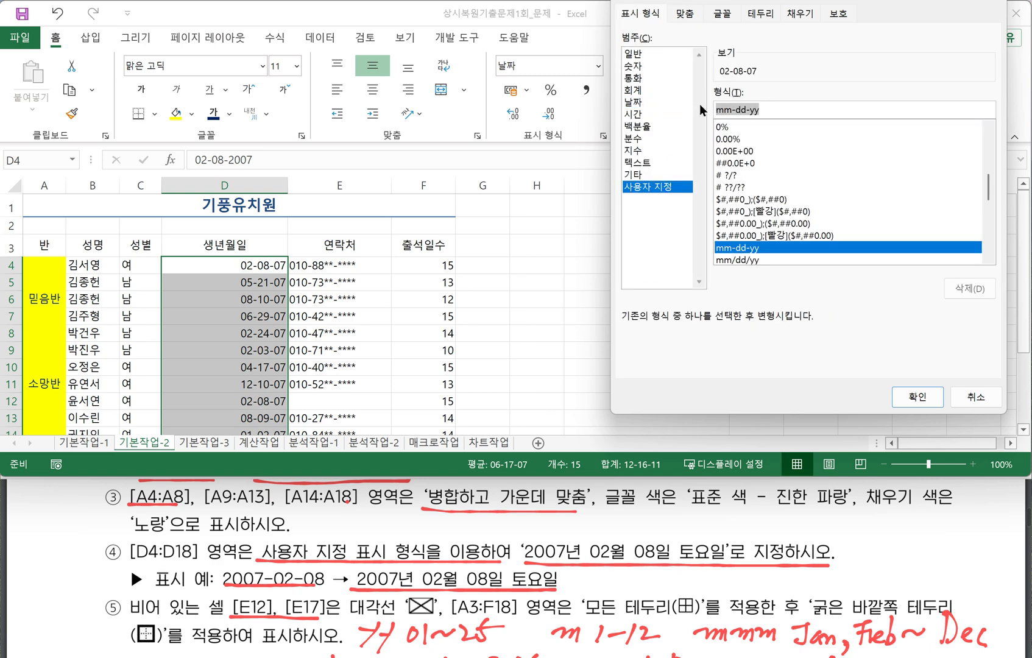
Replace the format code with YYYY년 MM월 DD일 AAAA and apply it to the birth dates in D4:D18
key("BackSpace")
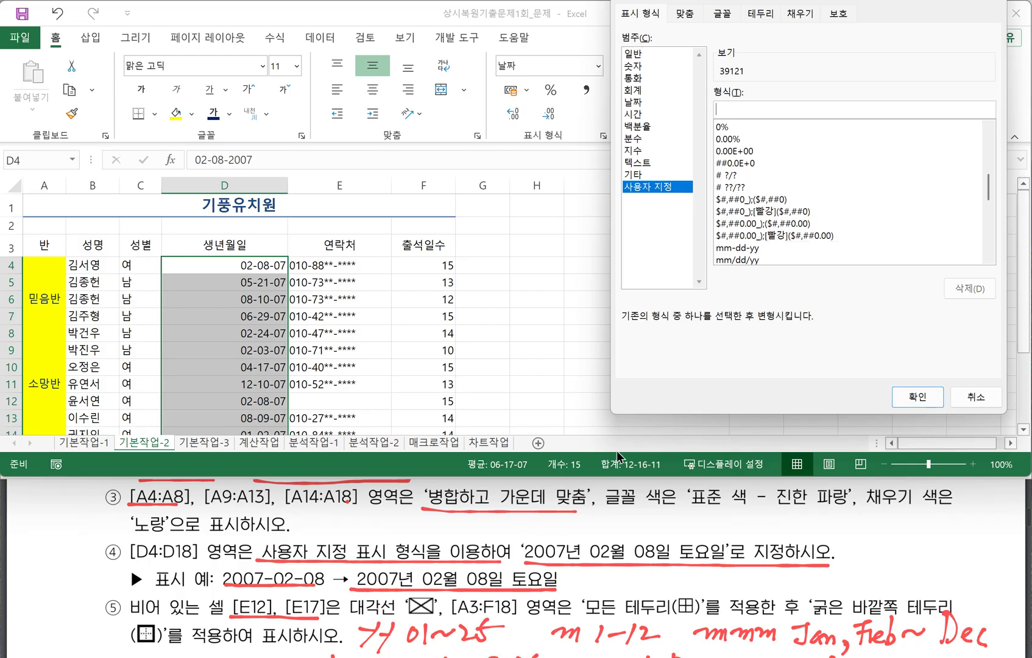
type("YYYY년 MM")
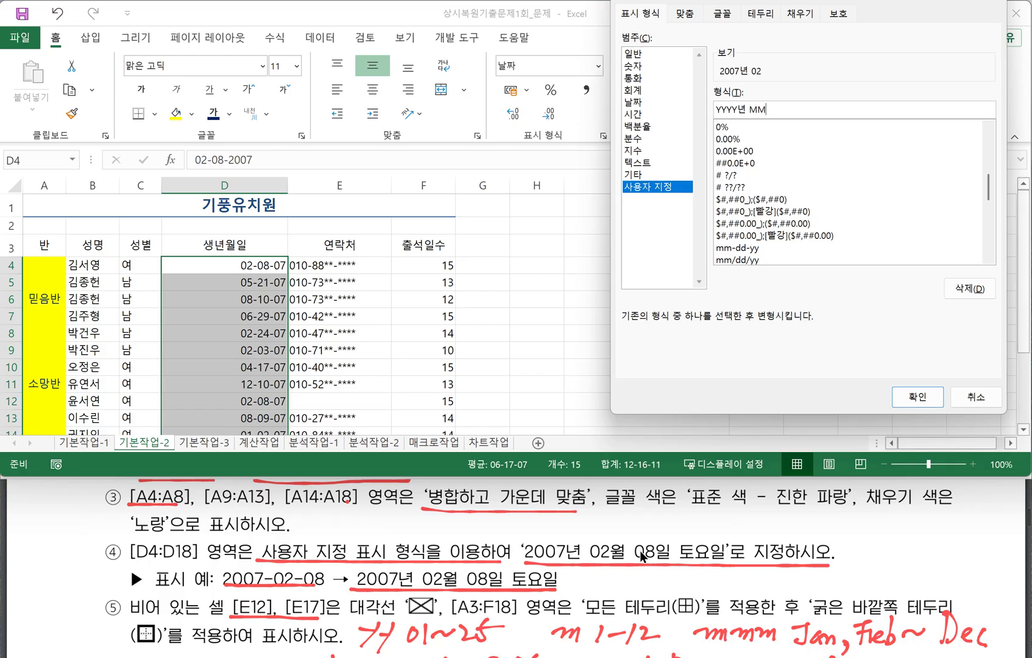
type("월 ")
type("ㅇㅇ")
key("BackSpace")
key("BackSpace")
type("DD이")
type(" ㅁ")
type("AA")
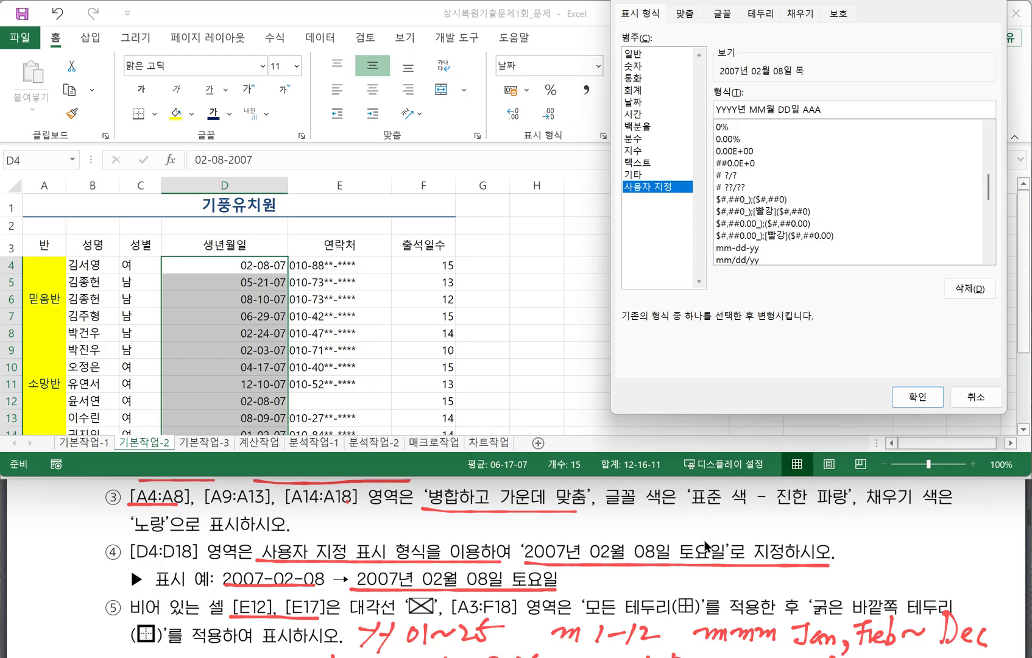
type("A")
left_click(925, 399)
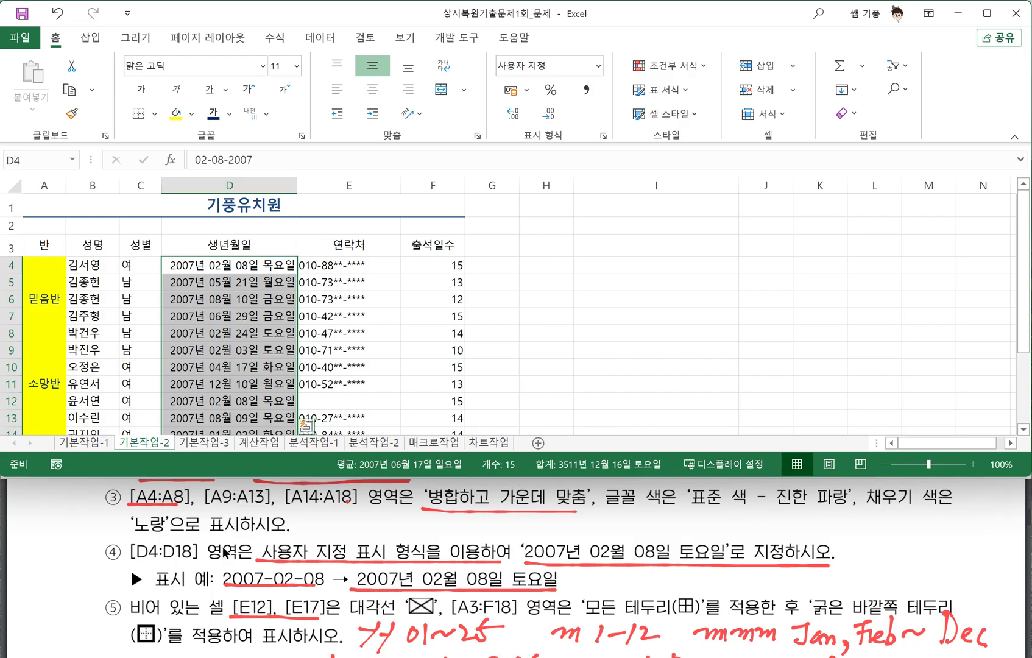
Check the blank contact cells in the sheet and circle [E12] and [E17] in instruction ⑤ of the exam PDF
left_click(333, 364)
scroll(334, 360, "down", 1)
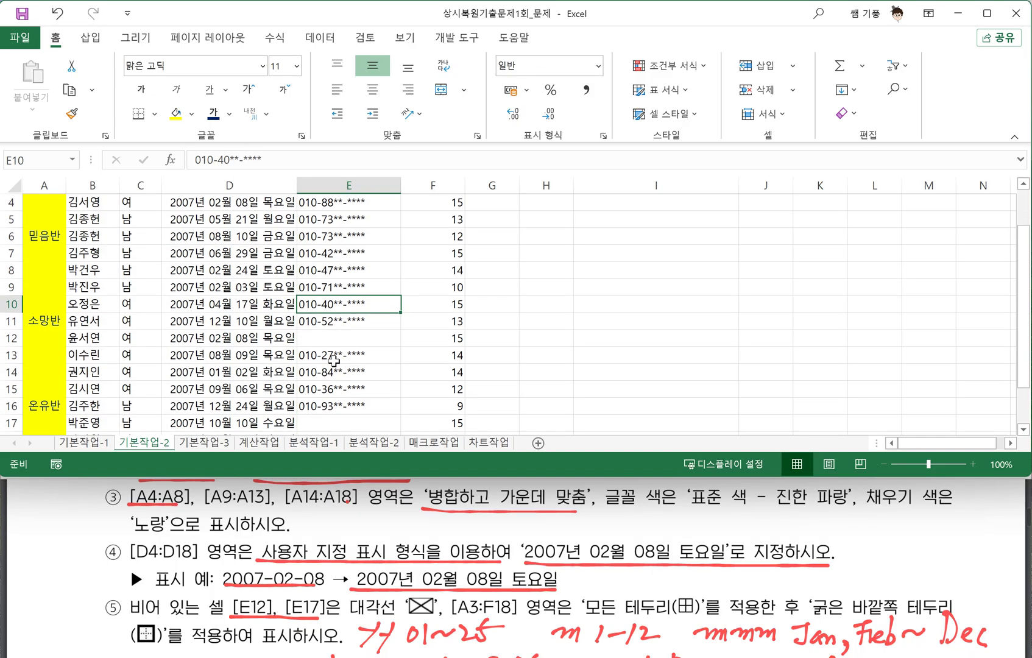
scroll(334, 362, "down", 2)
scroll(335, 362, "up", 1)
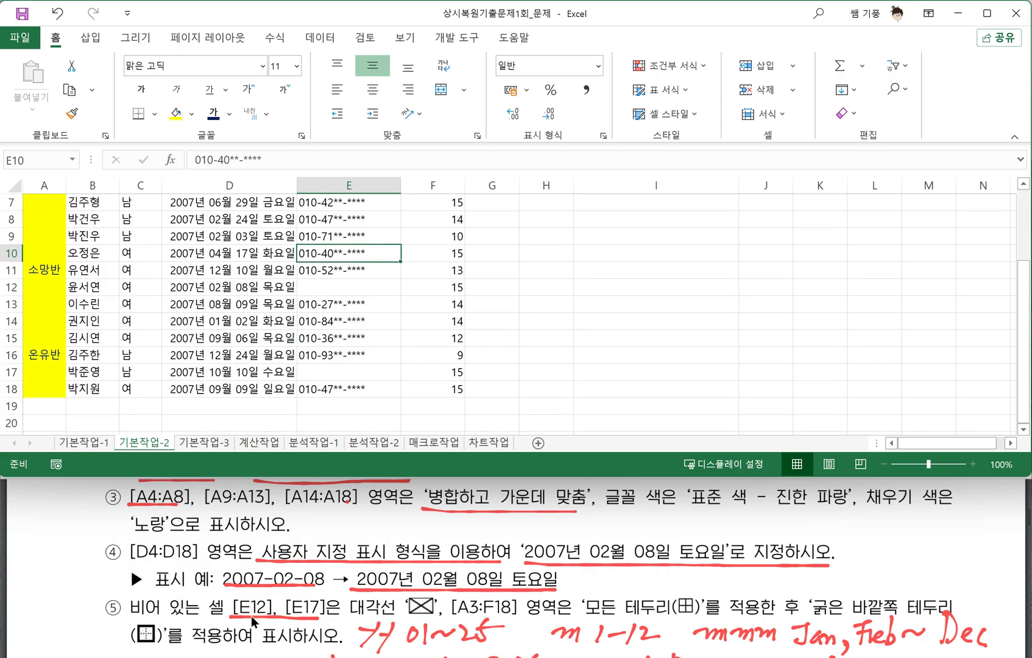
mouse_move(246, 616)
left_mouse_down()
mouse_move(242, 590)
mouse_move(258, 625)
mouse_move(331, 605)
mouse_move(327, 625)
left_mouse_up()
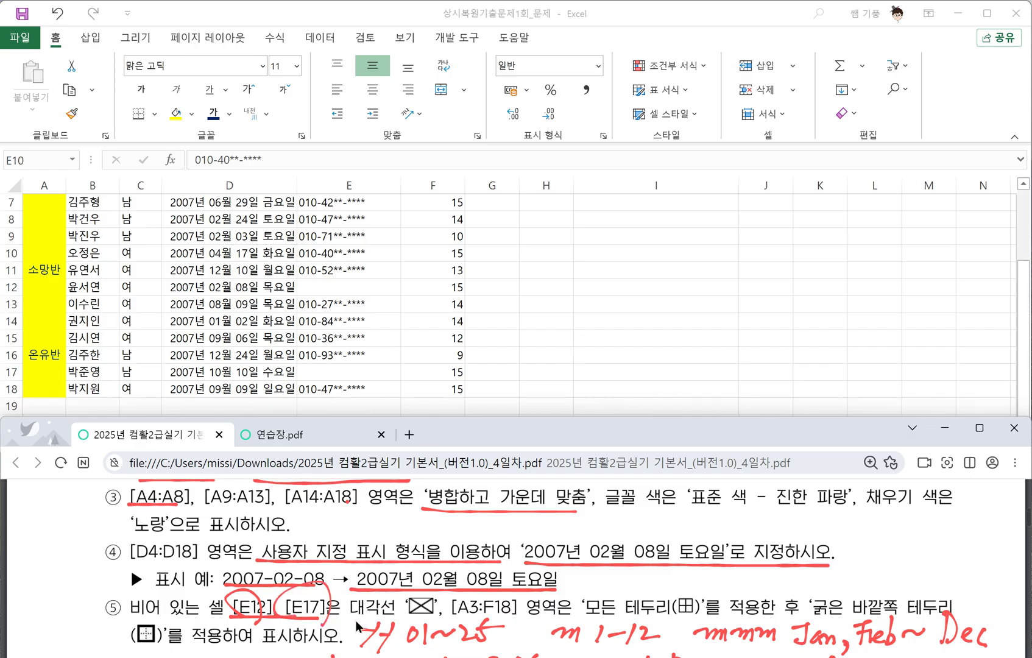
Apply both diagonal borders to the blank contact cells E12 and E17 to form an X
left_click(338, 284)
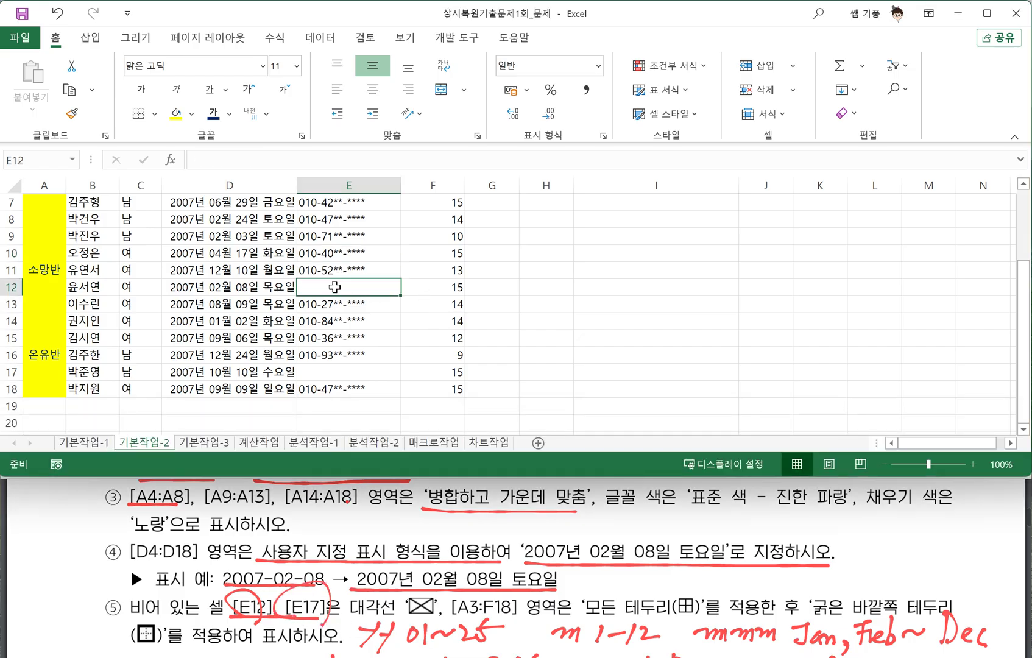
left_click(350, 372, "ctrl")
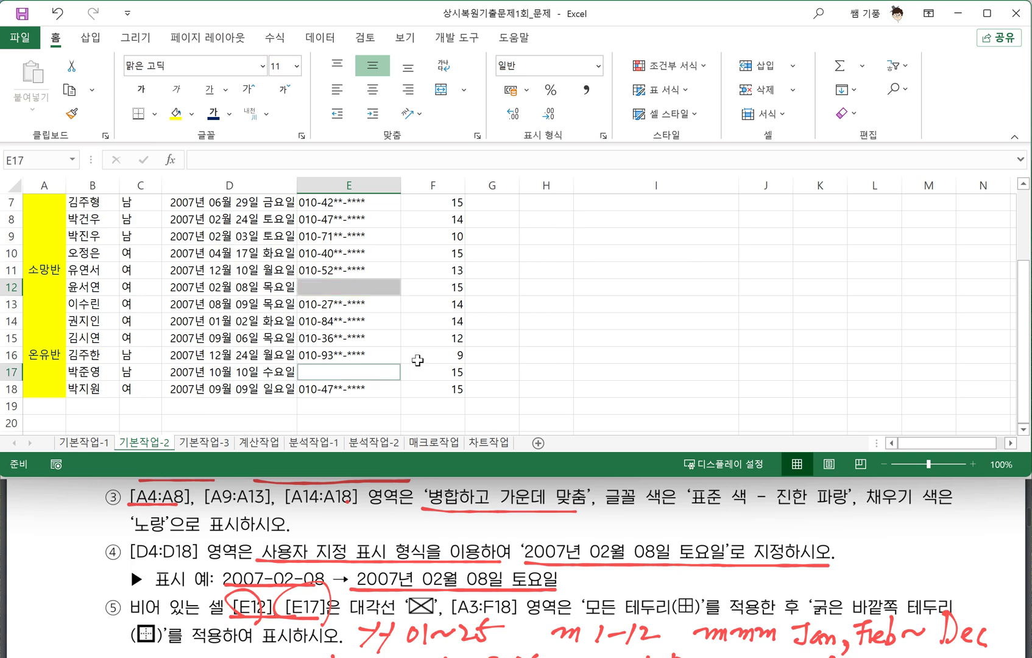
key("ctrl+1")
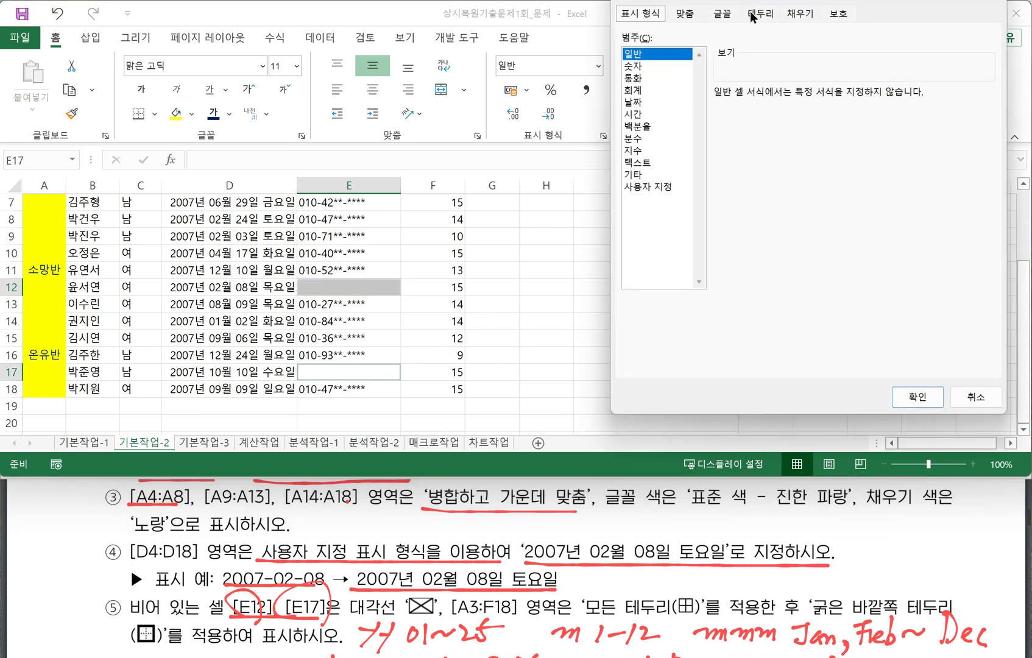
left_click(762, 14)
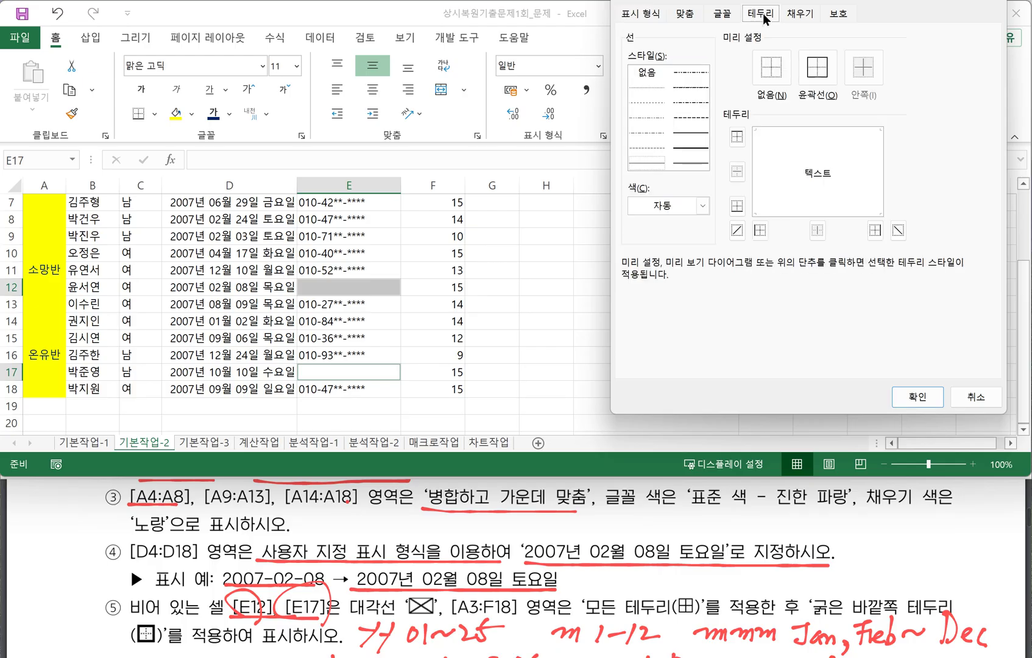
left_click(736, 231)
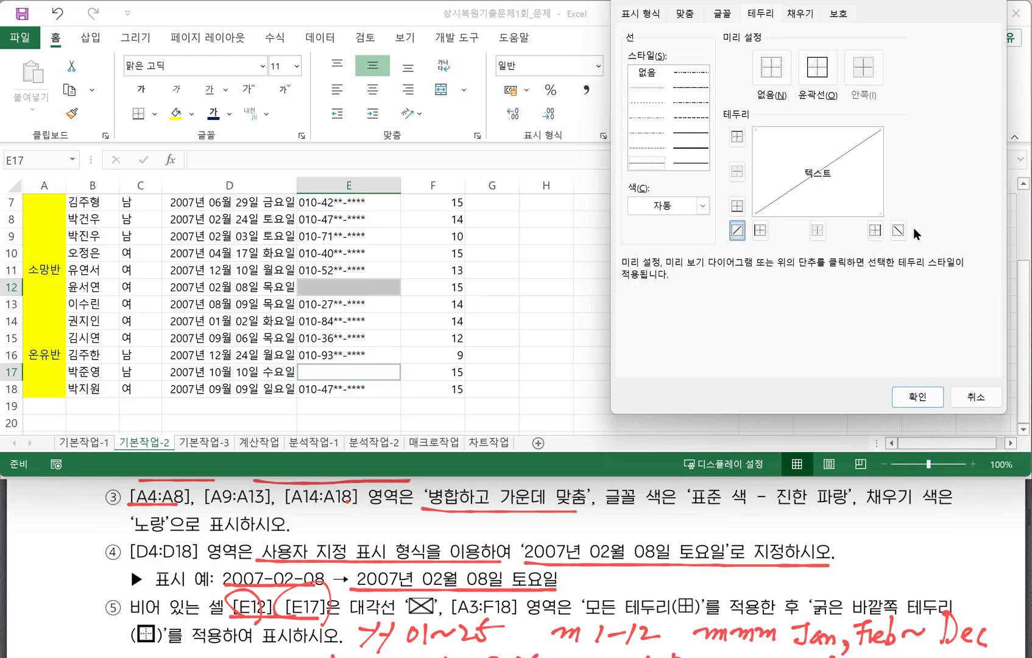
left_click(899, 231)
left_click(921, 402)
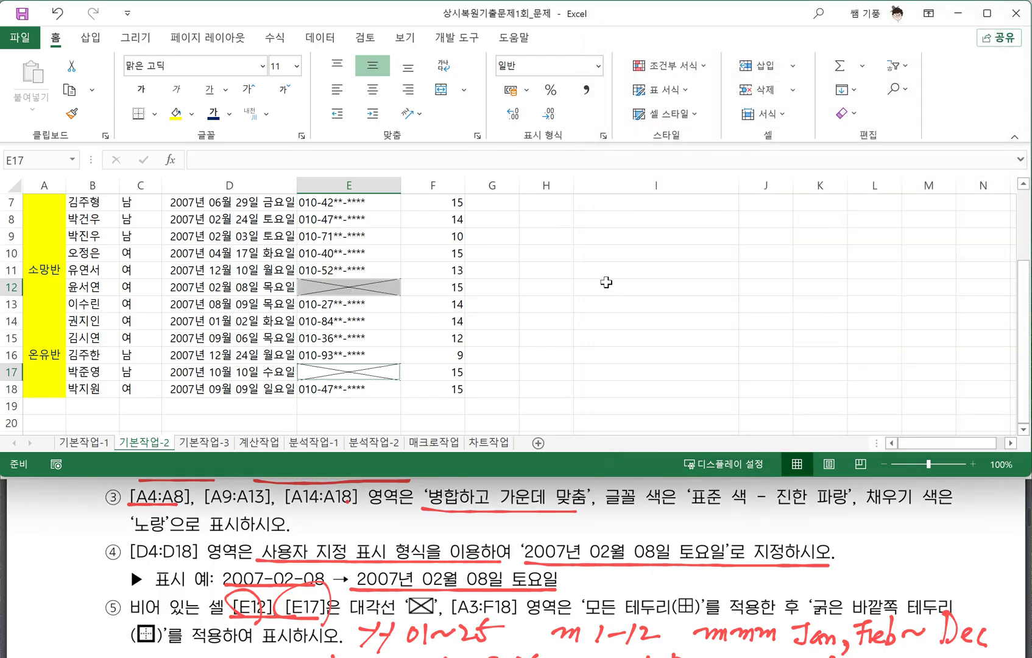
left_click(536, 322)
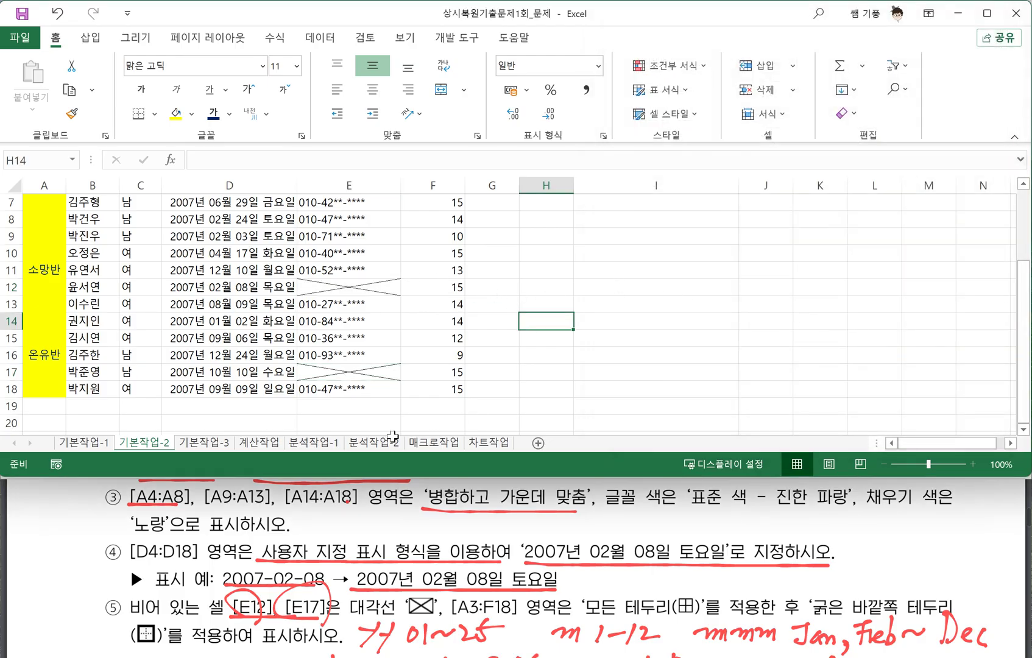
Underline [A3:F18] in instruction ⑤ of the exam PDF and select the table range A3:F18 in the sheet
left_click(511, 628)
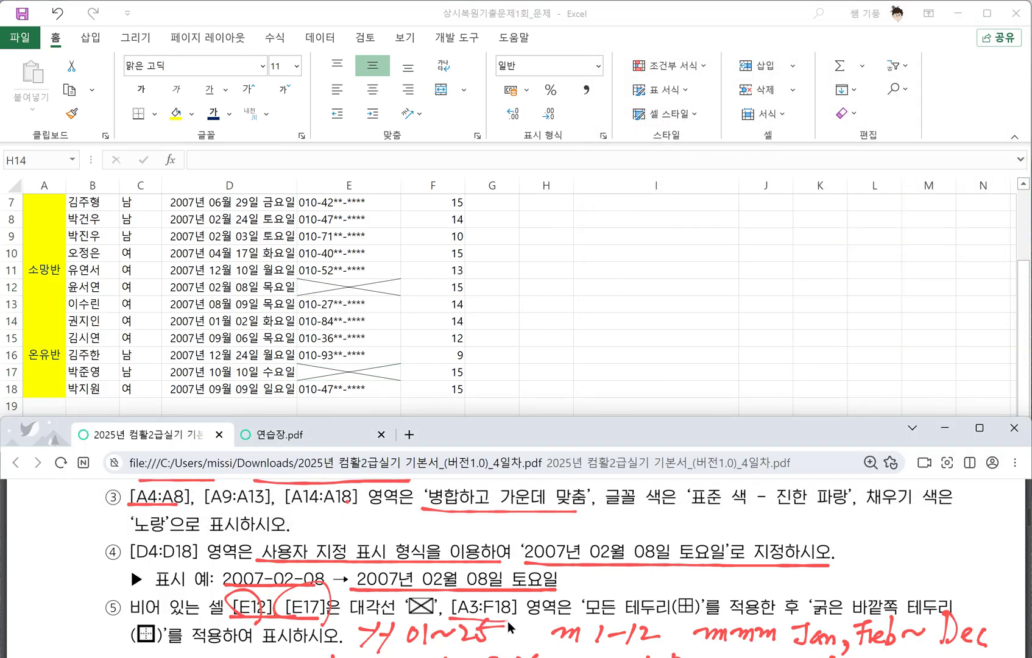
scroll(171, 242, "up", 2)
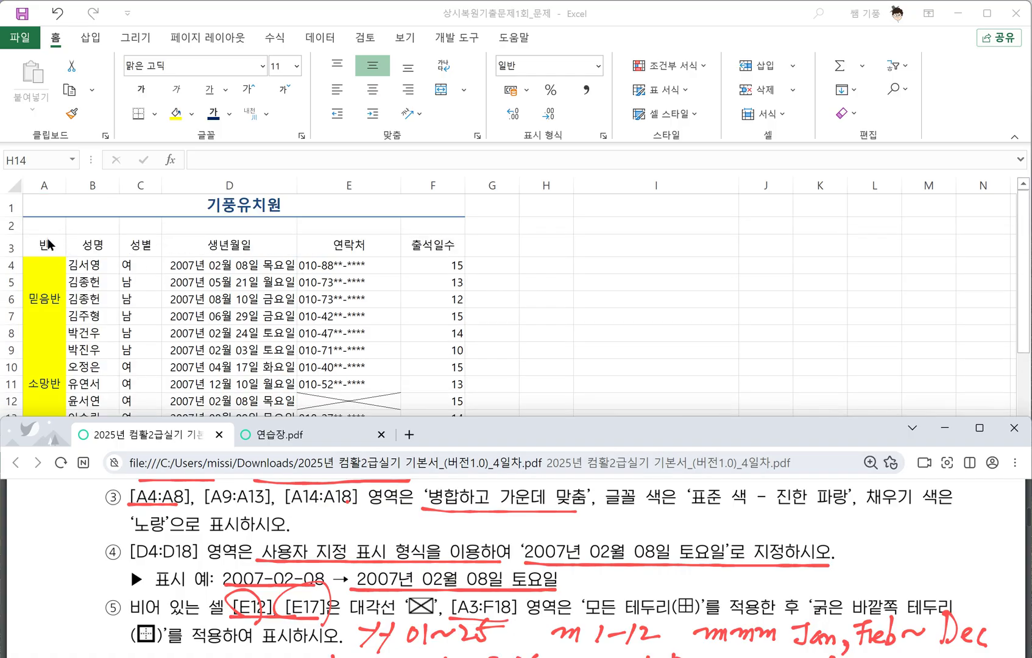
left_click(49, 244)
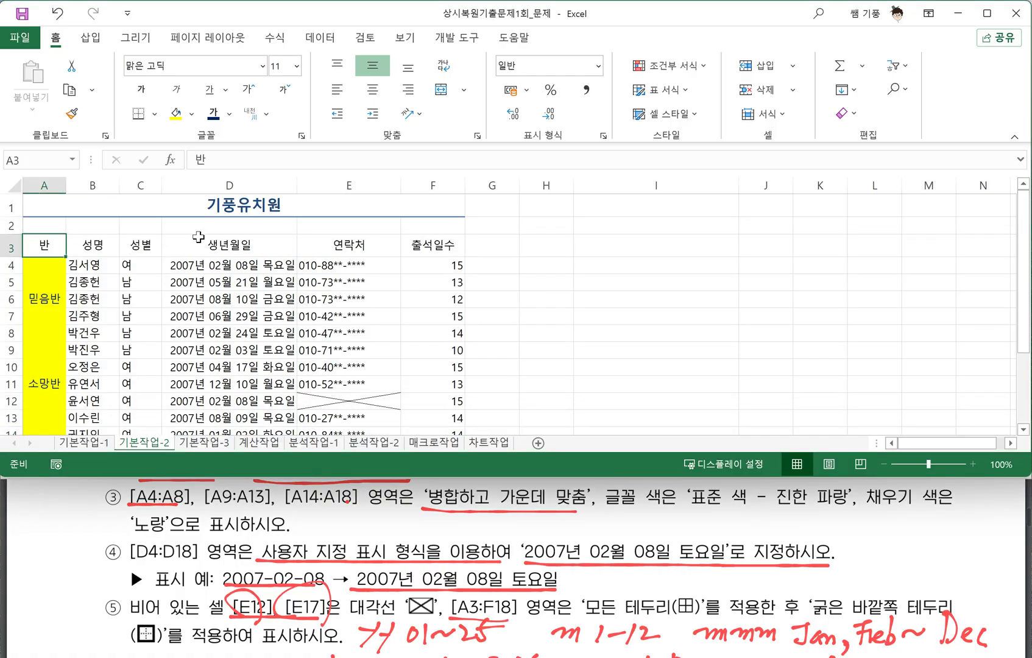
key("shift+Down")
key("shift+Right")
key("shift+Right")
key("shift+Right")
key("shift+Right")
key("shift+Right")
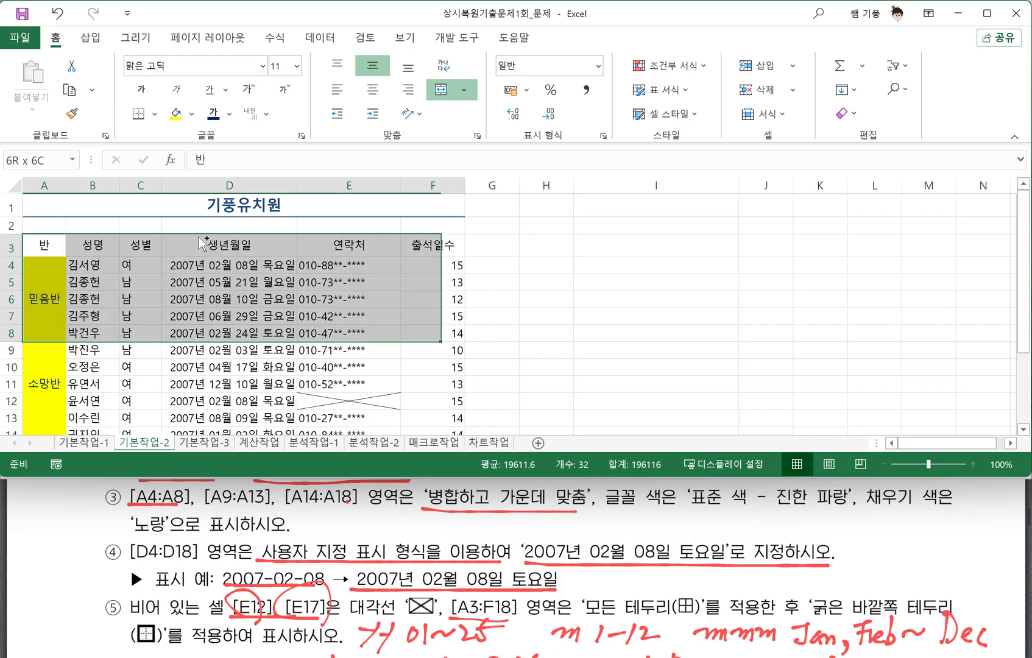
key("shift+Down")
key("shift+Down")
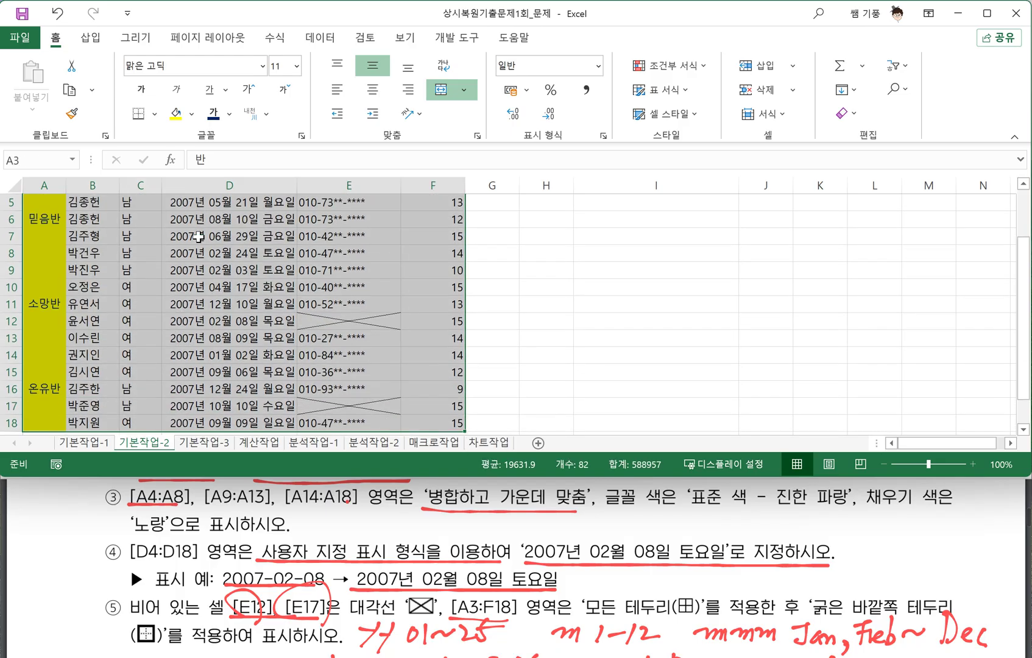
Underline ‘모든 테두리’ in instruction ⑤ and apply all borders to the table range A3:F18
scroll(198, 237, "up", 2)
left_click_drag(49, 242, 428, 376)
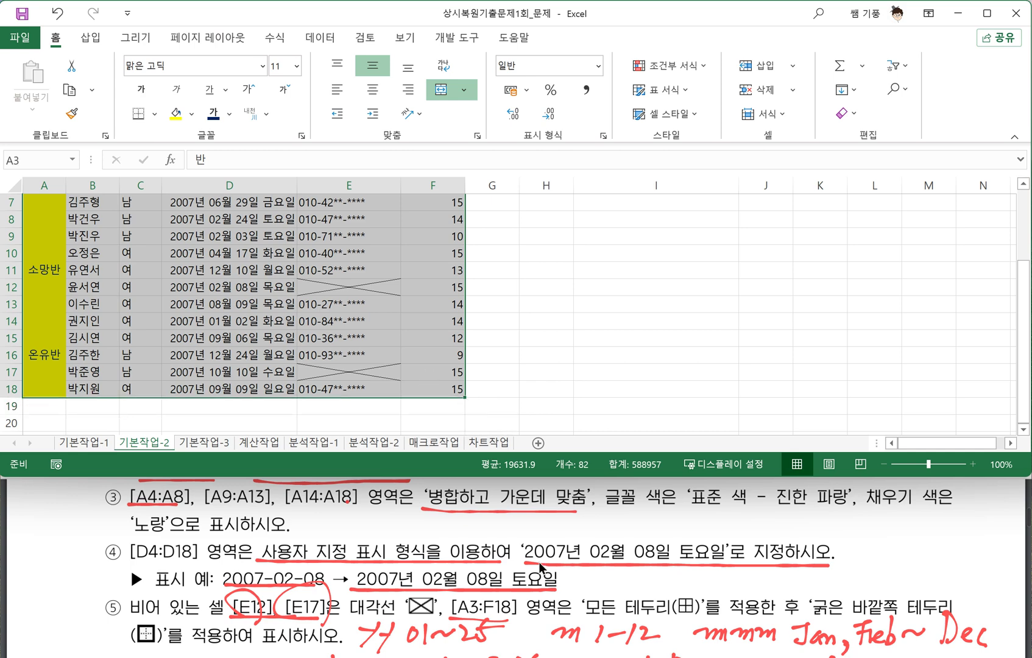
left_click_drag(573, 623, 767, 625)
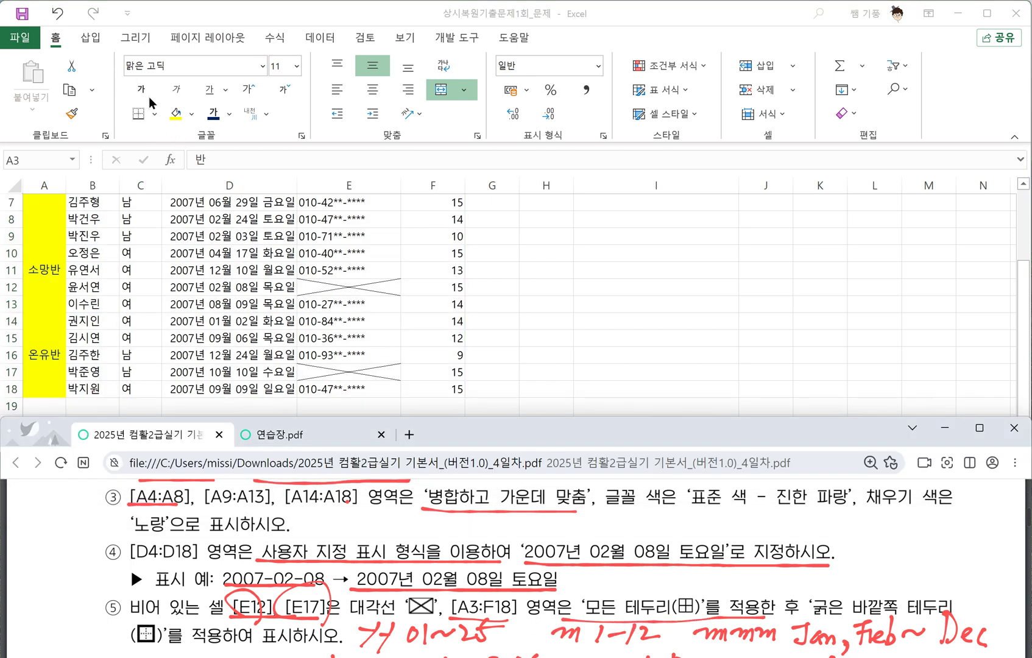
left_click(156, 115)
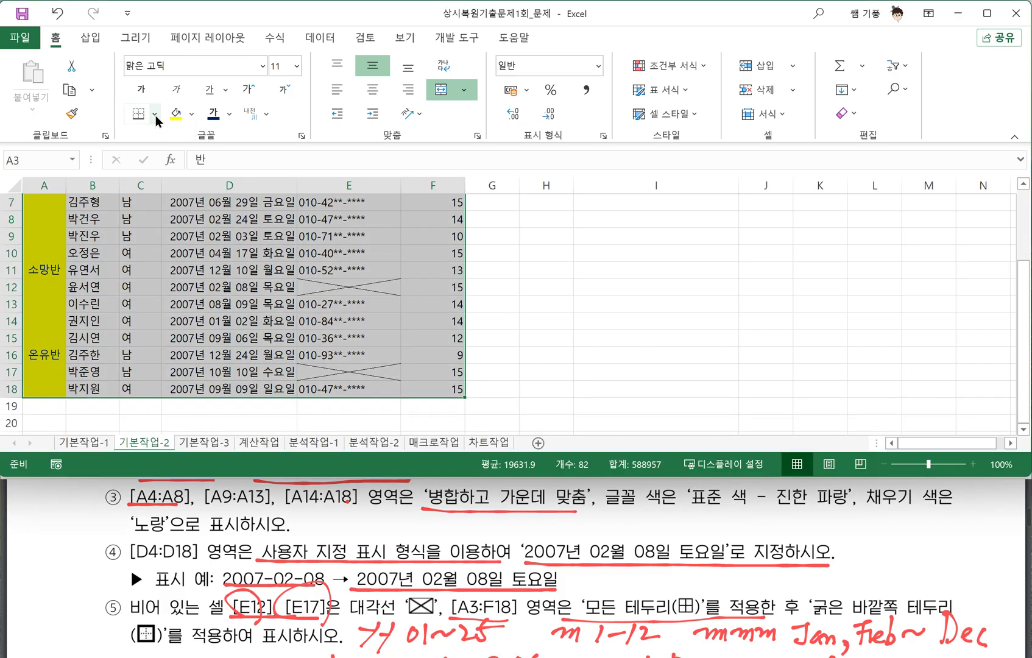
left_click(155, 115)
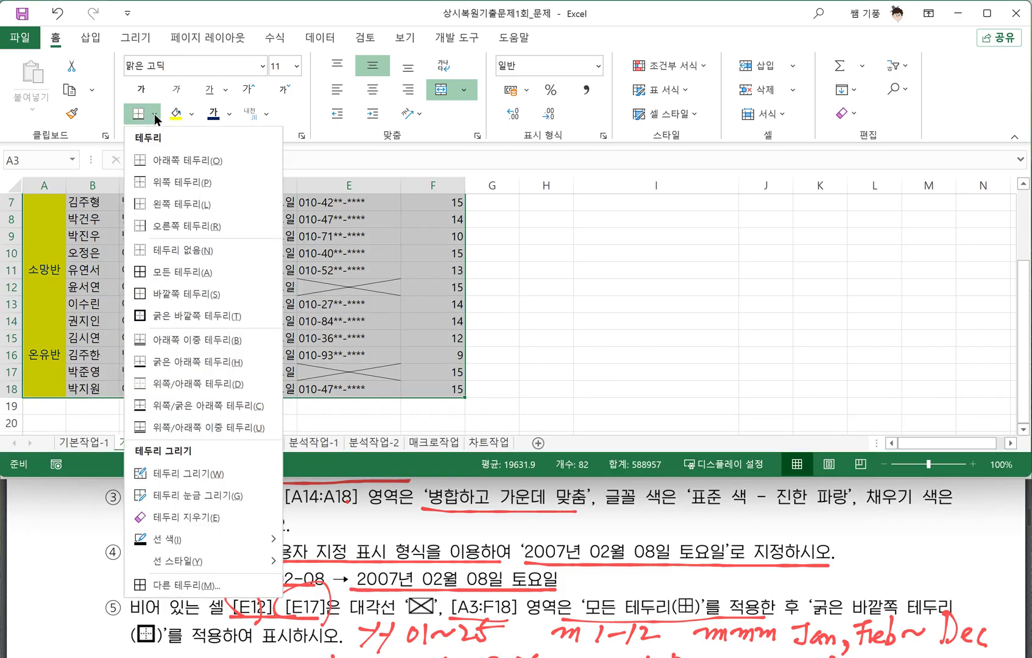
left_click(181, 274)
Apply thick outside borders (굵은 바깥쪽 테두리) to A3:F18 and look over the bordered table
scroll(180, 274, "up", 2)
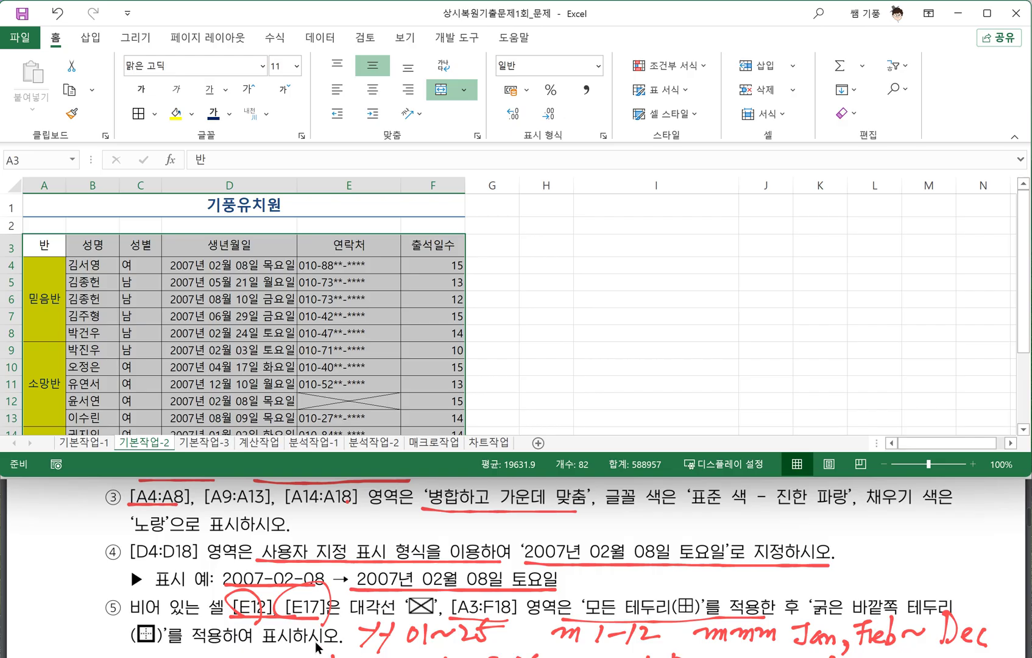
left_click(154, 115)
left_click(160, 317)
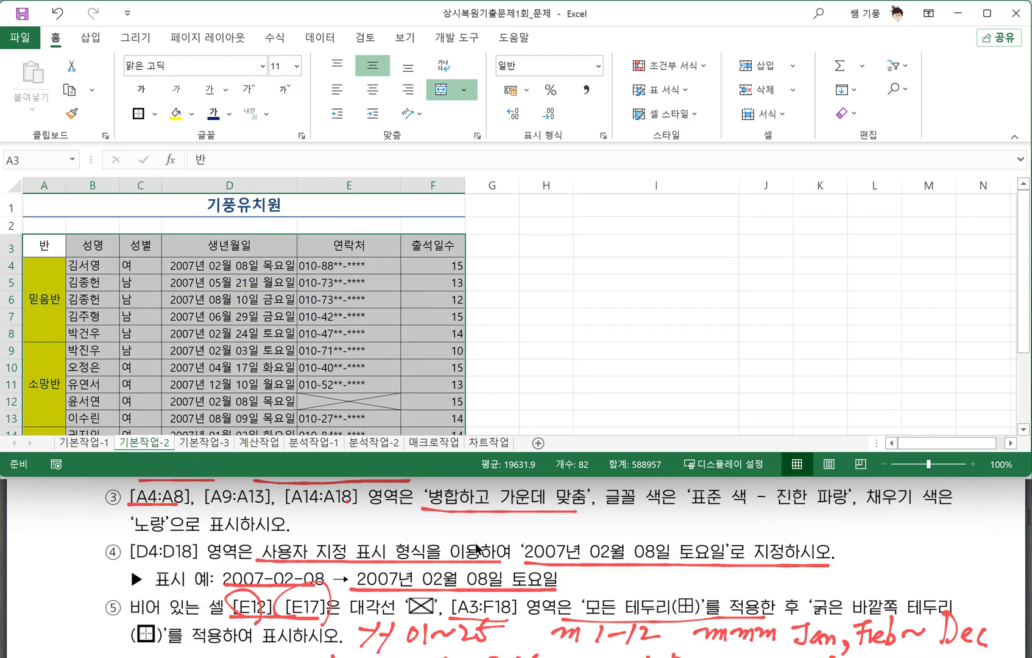
left_click(525, 337)
scroll(519, 337, "down", 2)
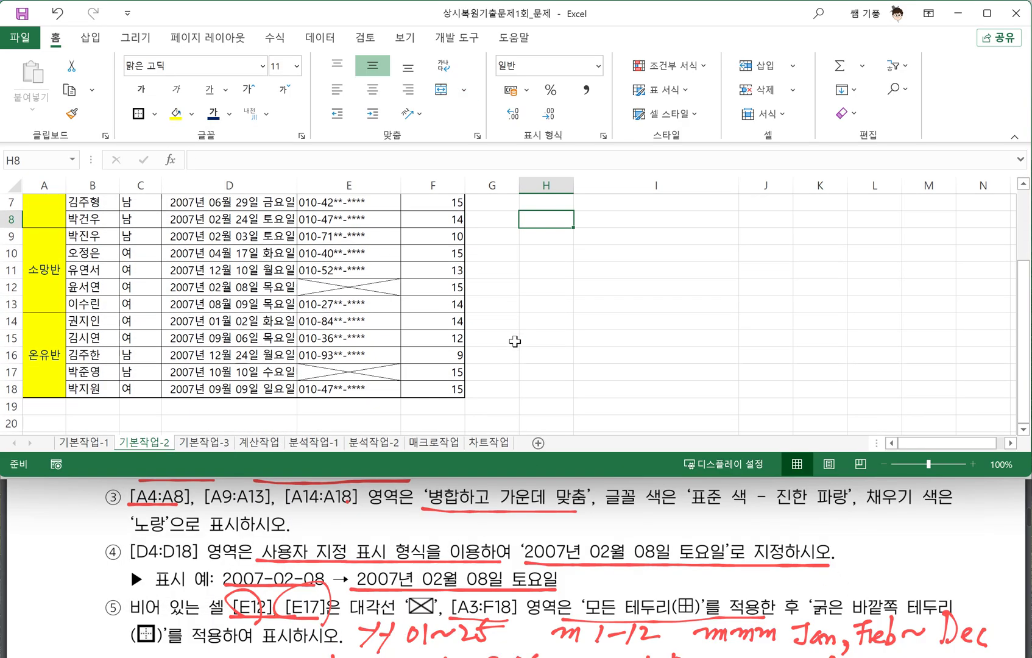
scroll(382, 324, "up", 2)
scroll(379, 313, "down", 1)
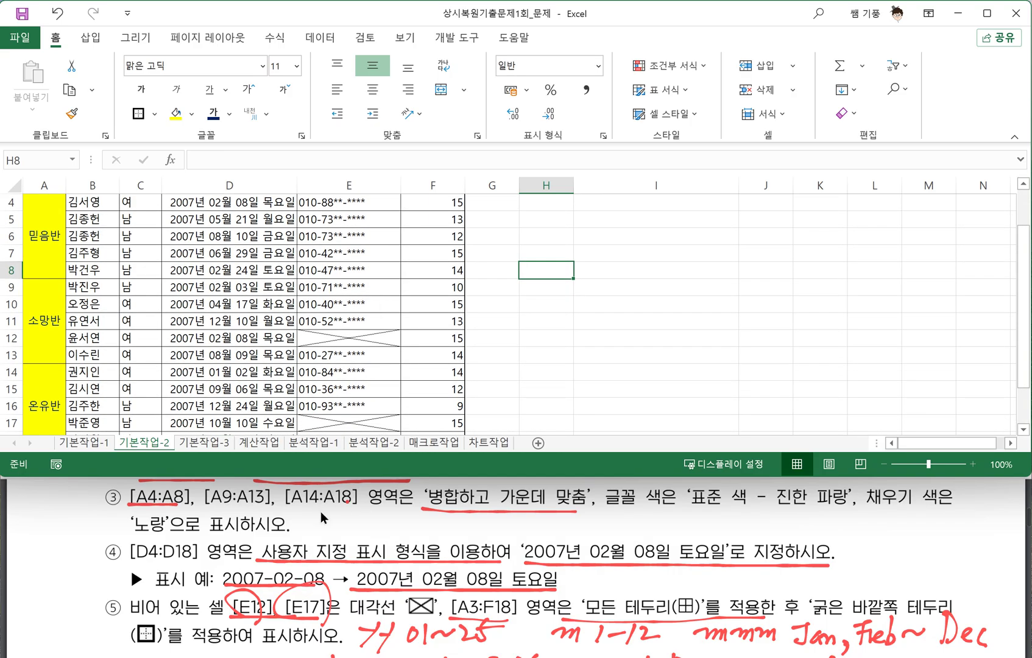
Open the 기본작업-3 sheet and bring up the instructions for problem 3 in the exam PDF
left_click(281, 532)
left_click(497, 368)
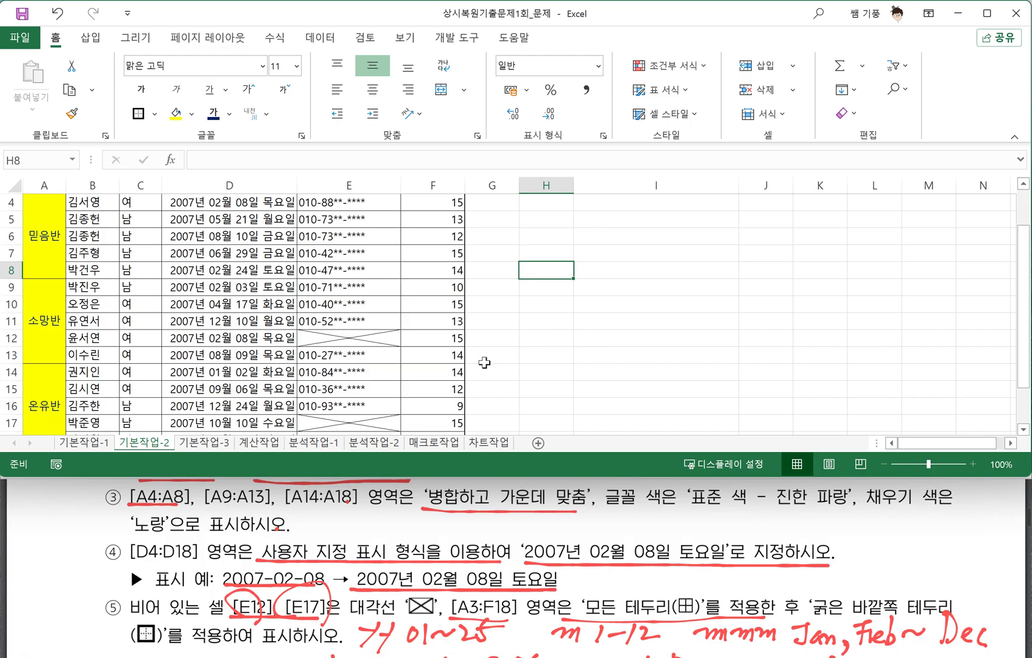
left_click(215, 443)
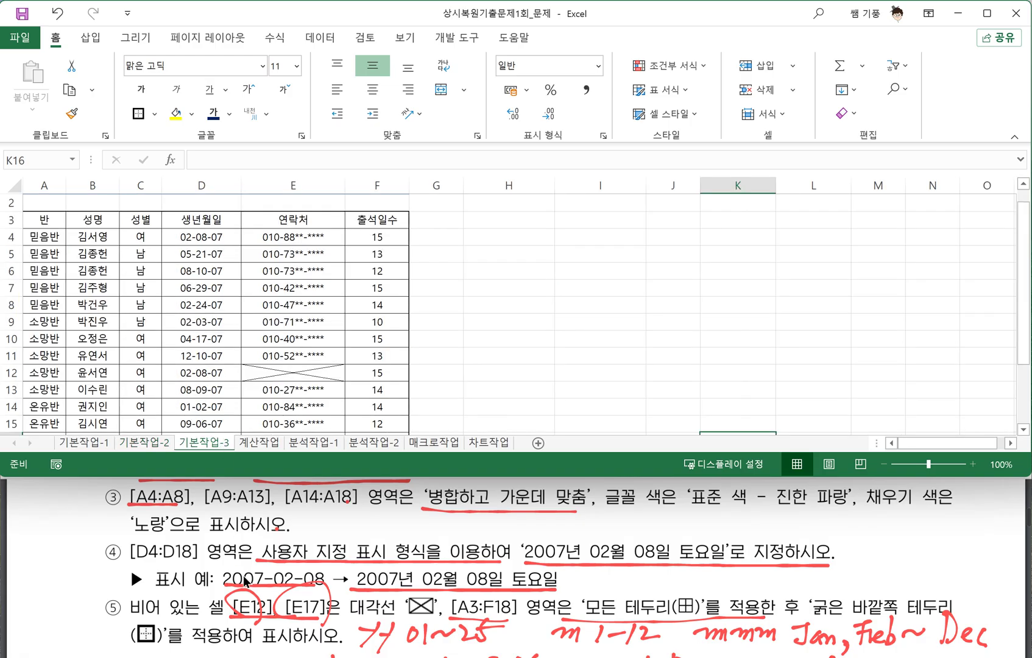
scroll(243, 573, "down", 2)
scroll(250, 575, "down", 2)
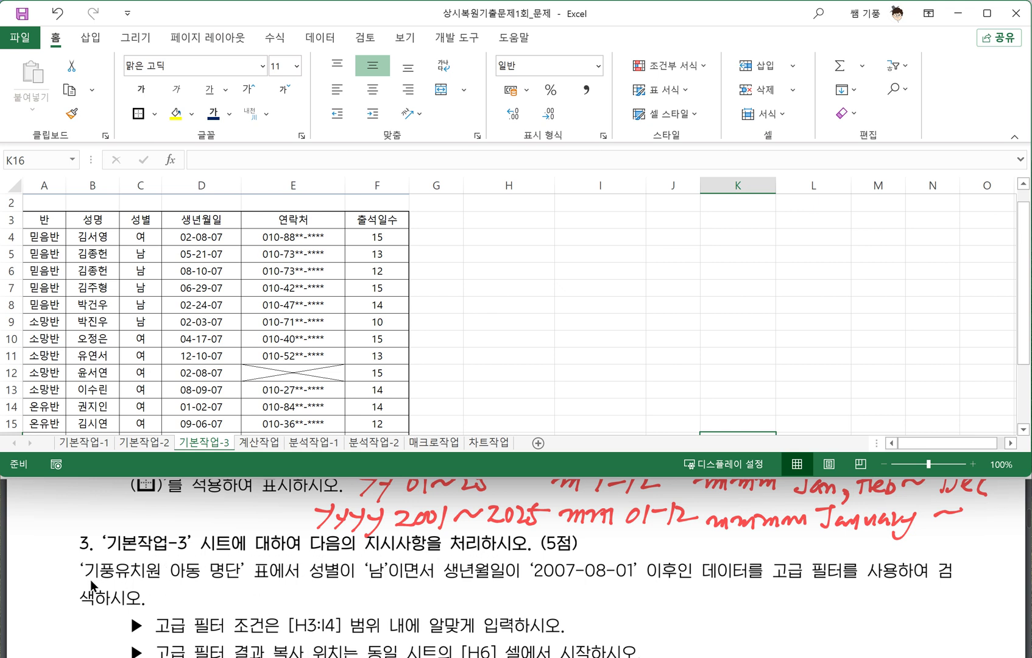
left_click(277, 308)
scroll(271, 311, "up", 1)
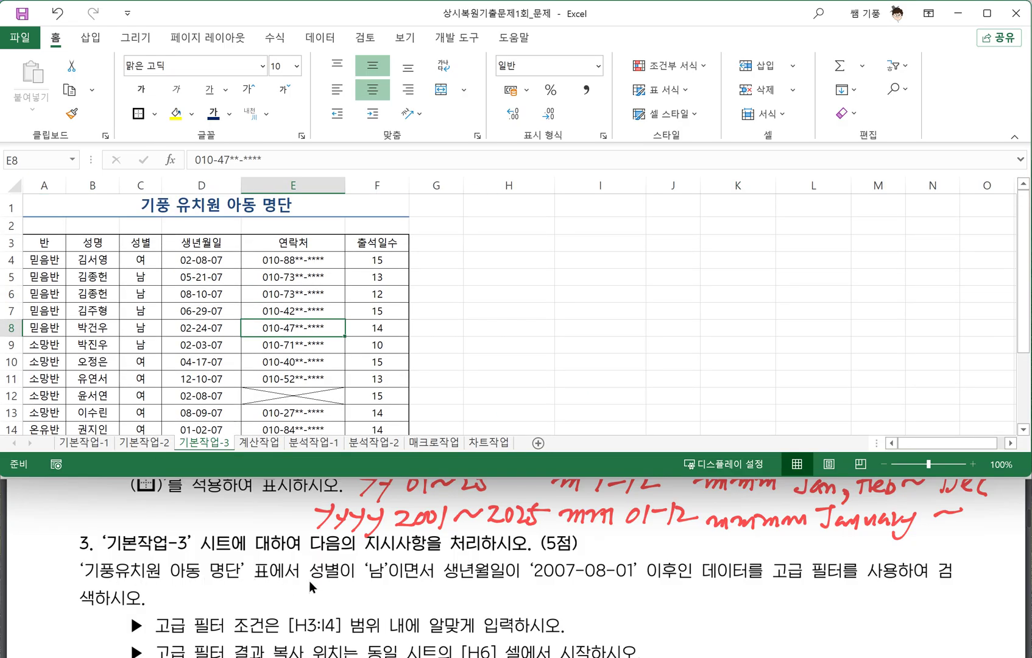
Underline the 성별 and 생년월일 conditions of problem 3 in the exam PDF, circle ‘서’ between them and handwrite ‘and’ below
left_click(309, 580)
left_click_drag(300, 583, 379, 584)
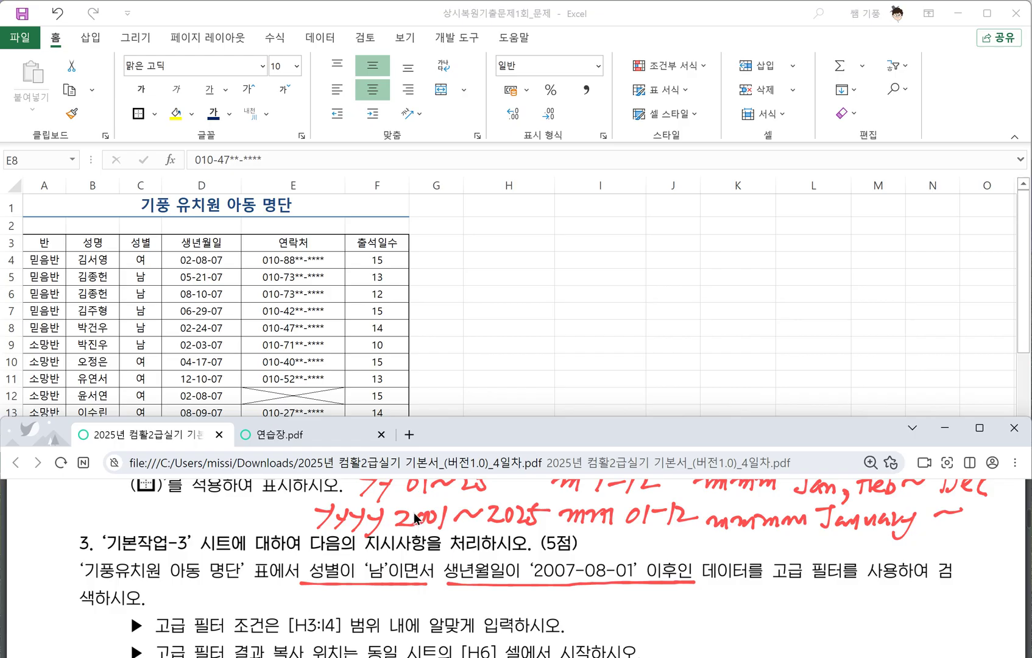
mouse_move(434, 560)
left_mouse_down()
mouse_move(420, 585)
mouse_move(437, 562)
left_mouse_up()
left_click_drag(448, 601, 472, 614)
left_click_drag(479, 588, 486, 614)
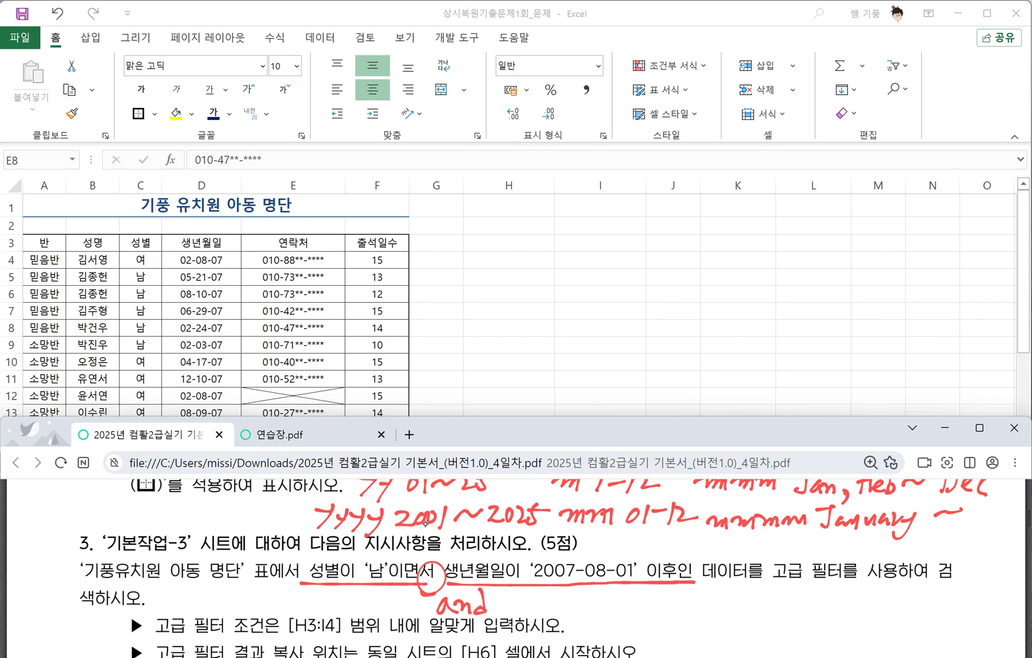
Label the two underlined conditions 조건1 and 조건2 by hand, and underline the instruction on entering the filter criteria in [H3:I4]
left_click_drag(309, 594, 315, 613)
left_click_drag(338, 596, 358, 609)
left_click_drag(343, 606, 372, 624)
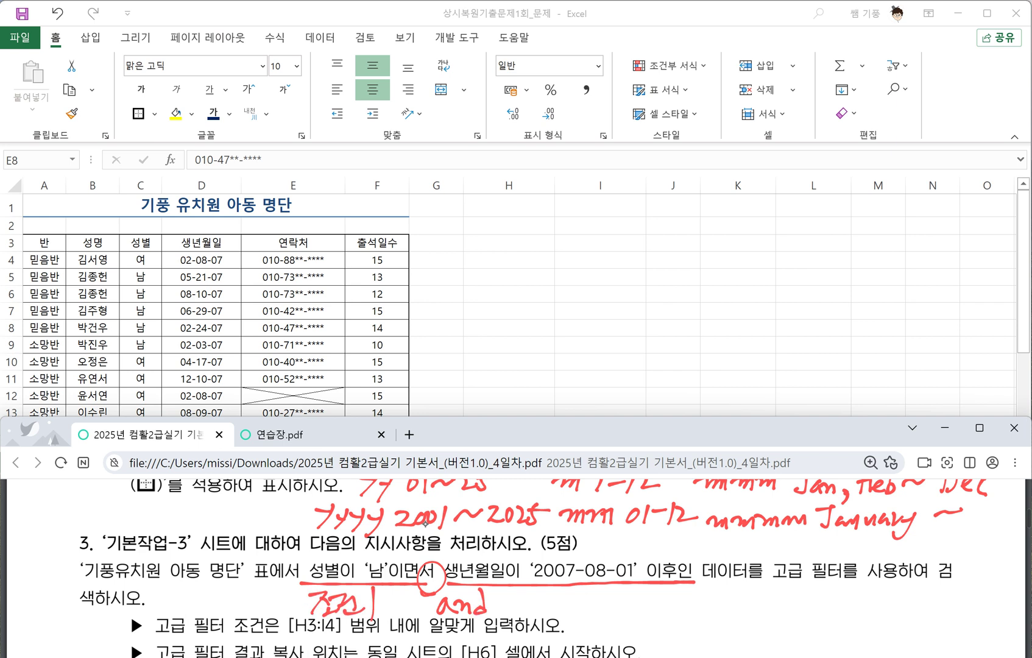
mouse_move(549, 596)
left_mouse_down()
mouse_move(584, 617)
mouse_move(628, 605)
left_mouse_up()
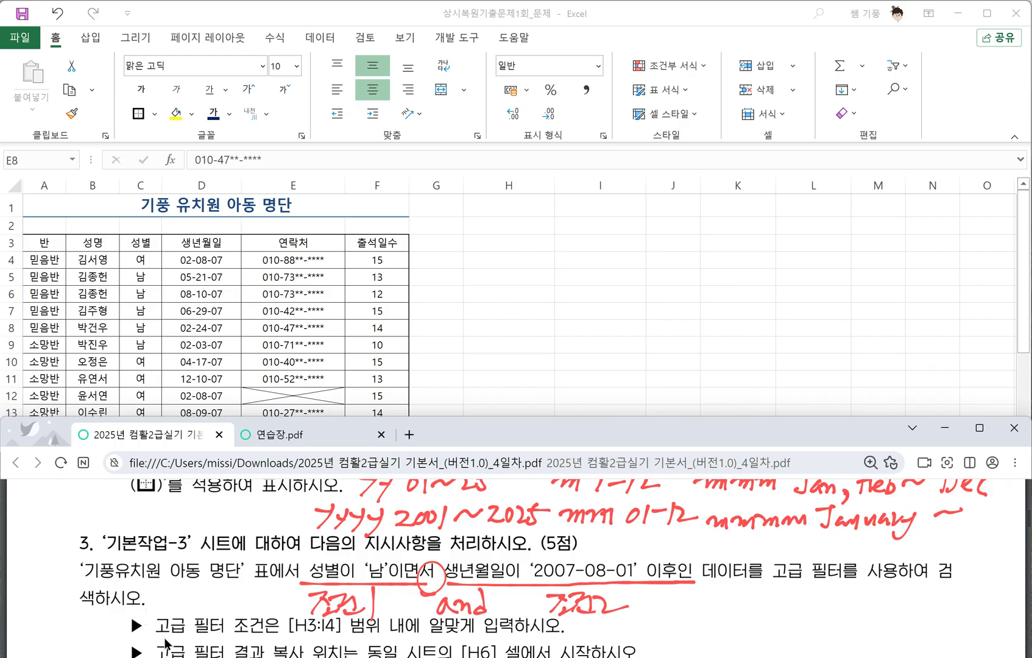
left_click_drag(163, 640, 558, 641)
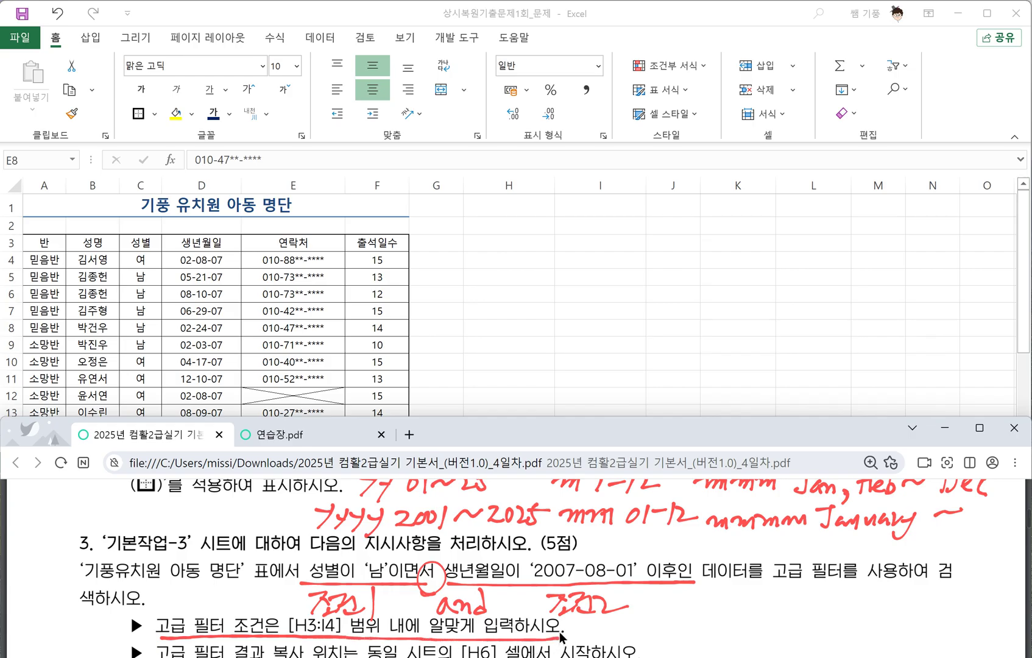
scroll(561, 631, "down", 2)
scroll(536, 625, "up", 2)
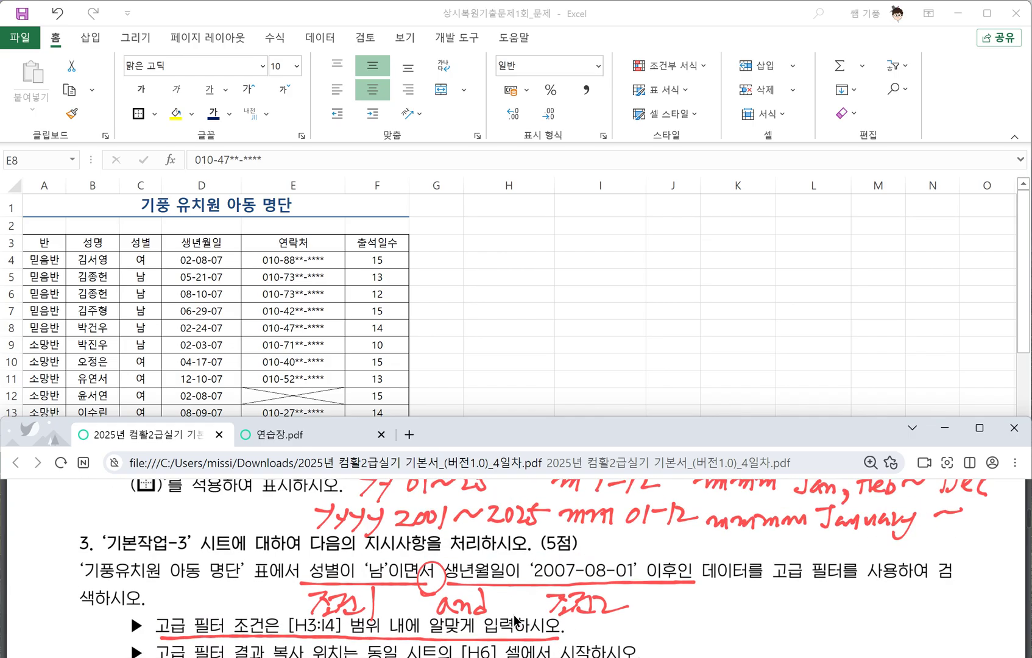
Enter the criteria headers 성별 in H3 and 생년월일 in I3, with the condition 남 in H4
left_click(537, 261)
left_click(503, 241)
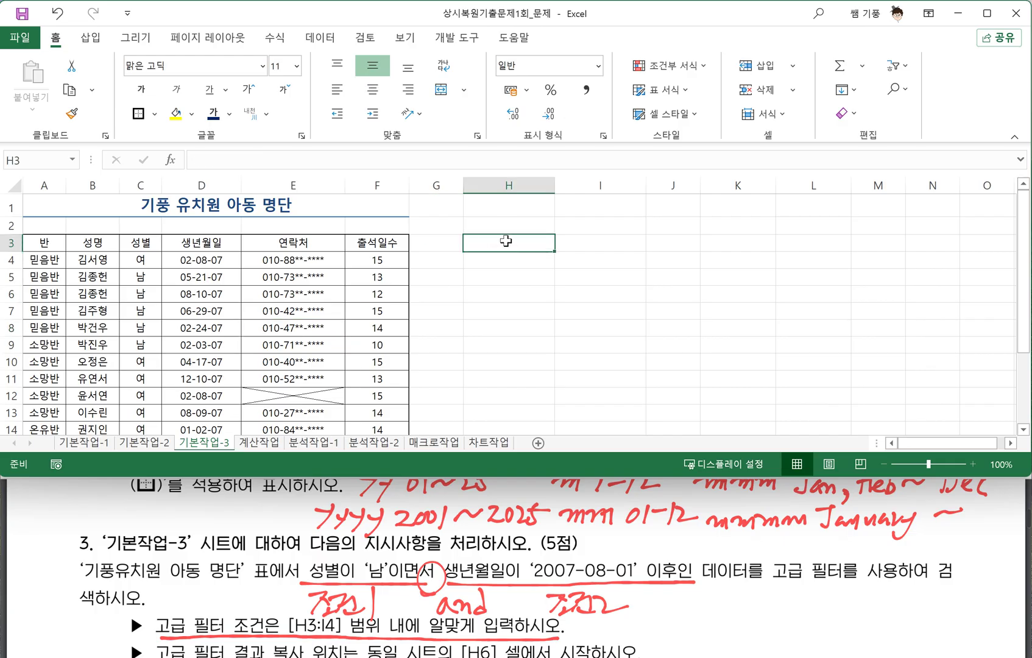
type("TJ")
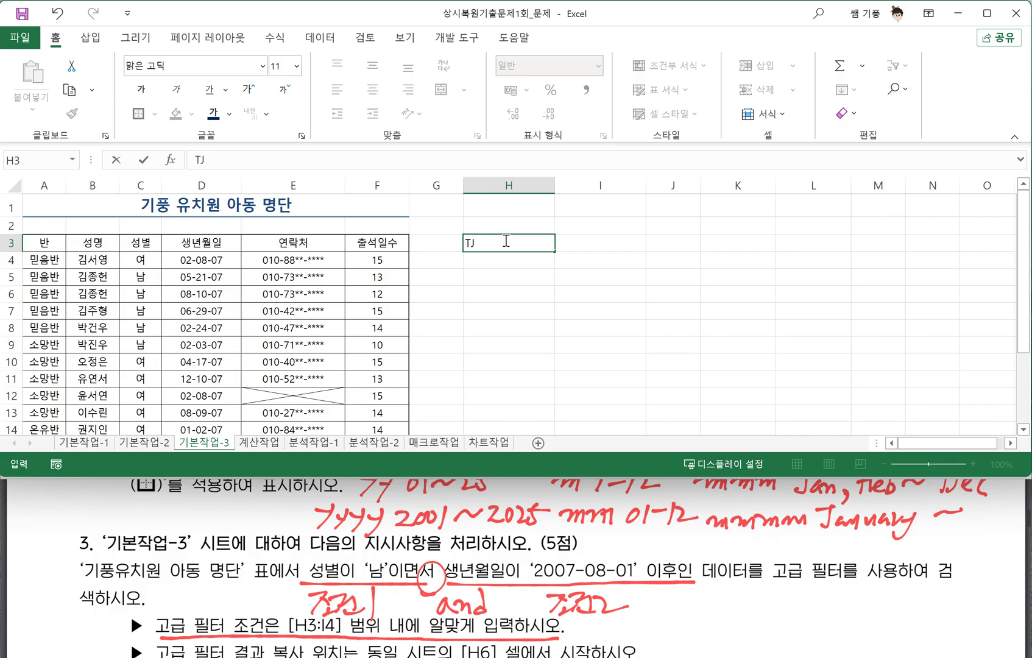
type("성별")
key("Return")
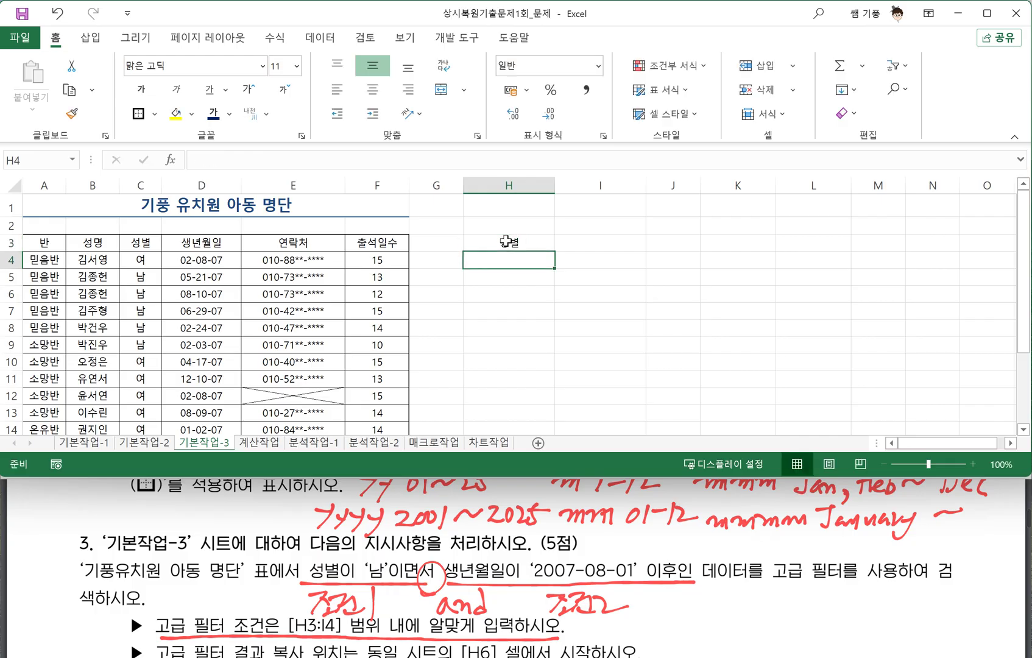
type("남")
key("Right")
key("Up")
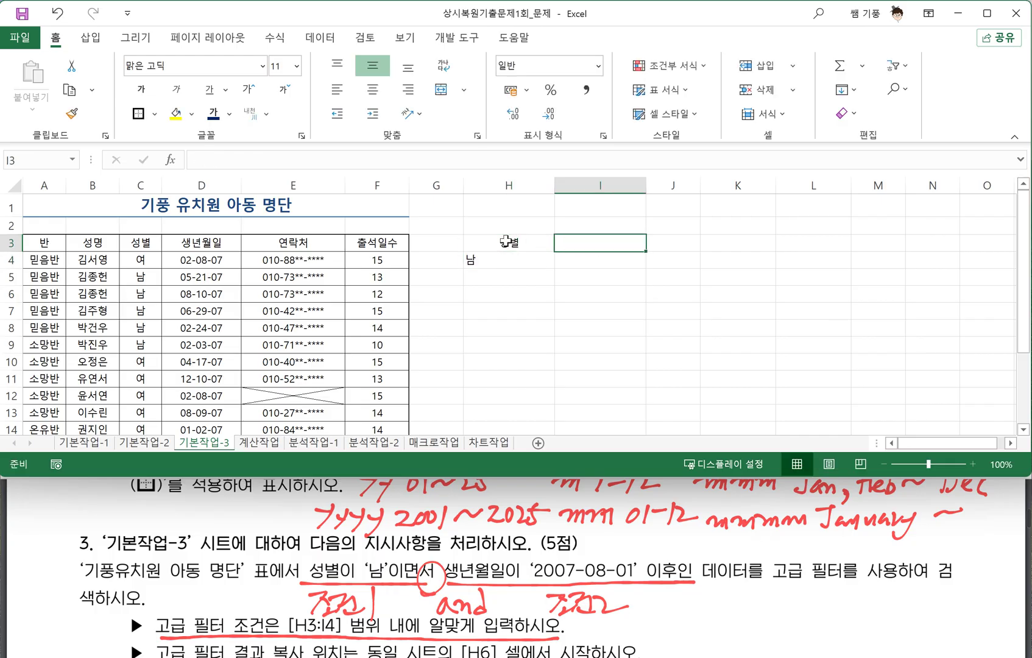
type("생년월일")
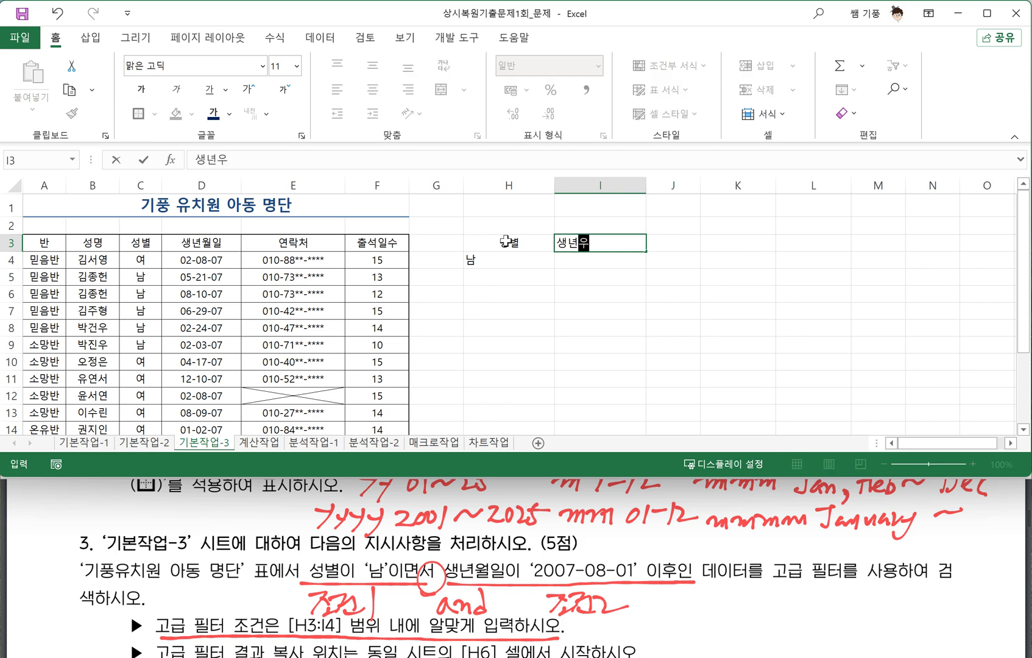
key("Return")
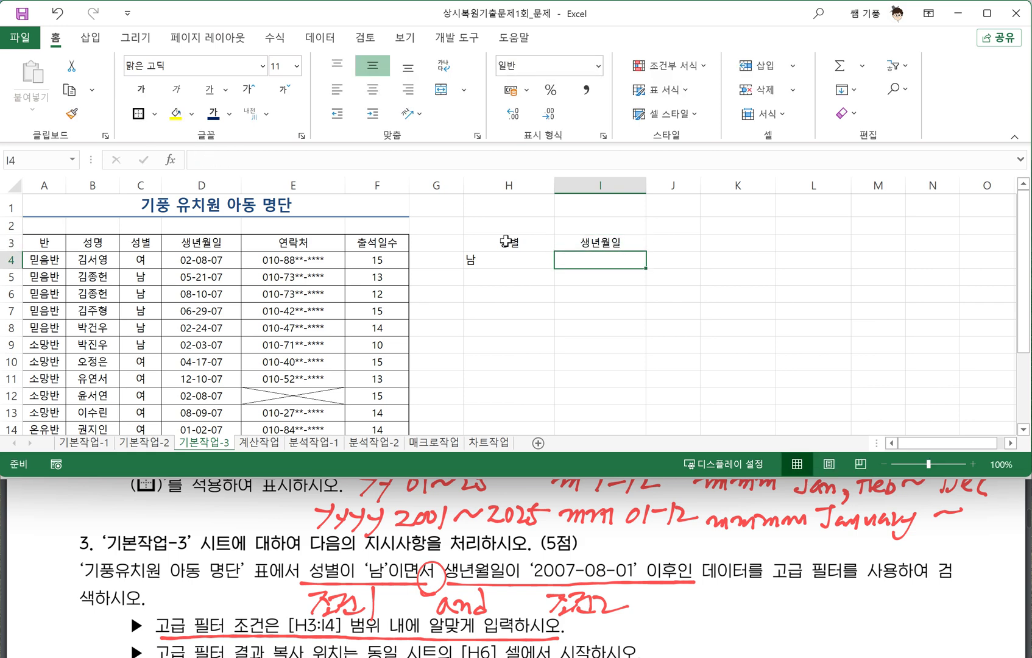
Handwrite a note beside 조건2 in the exam PDF branching 날짜 into 이전 <= and 이후 >=
left_click_drag(665, 597, 700, 595)
mouse_move(695, 599)
left_mouse_down()
mouse_move(690, 612)
mouse_move(710, 621)
left_mouse_up()
left_click_drag(707, 606, 744, 638)
left_click_drag(763, 592, 761, 609)
mouse_move(773, 588)
left_mouse_down()
mouse_move(774, 608)
mouse_move(792, 591)
mouse_move(783, 606)
left_mouse_up()
mouse_move(800, 589)
left_mouse_down()
mouse_move(805, 616)
mouse_move(759, 630)
mouse_move(790, 631)
left_mouse_up()
left_click(772, 632)
left_click_drag(782, 634, 794, 634)
left_click_drag(788, 637, 787, 641)
left_click_drag(773, 645, 799, 643)
left_click_drag(786, 645, 787, 654)
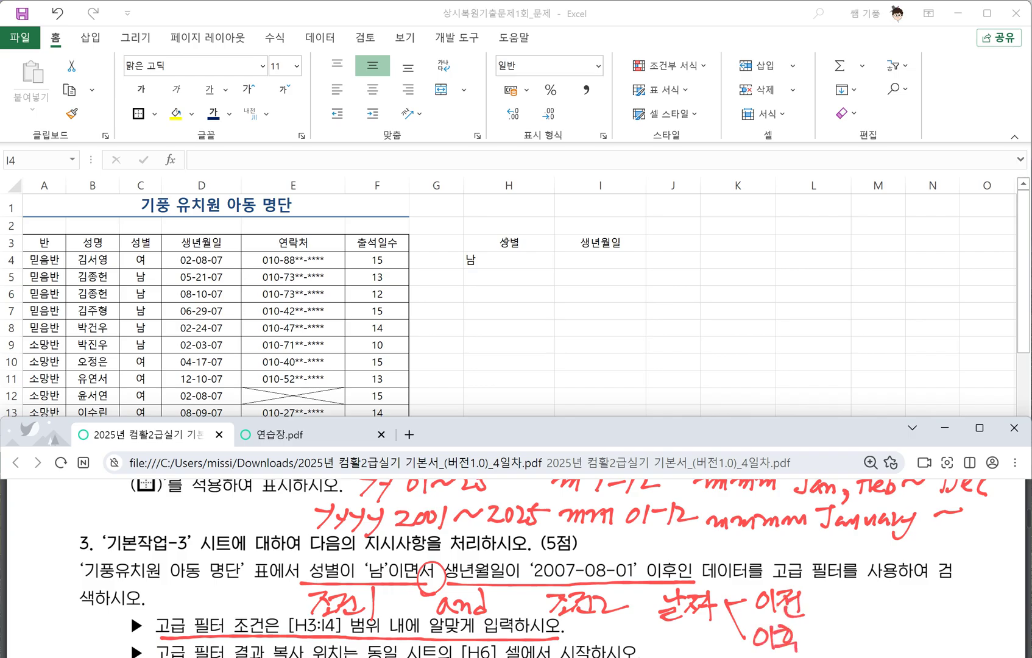
mouse_move(832, 585)
left_mouse_down()
mouse_move(818, 655)
mouse_move(855, 635)
left_mouse_up()
left_click_drag(839, 644, 863, 643)
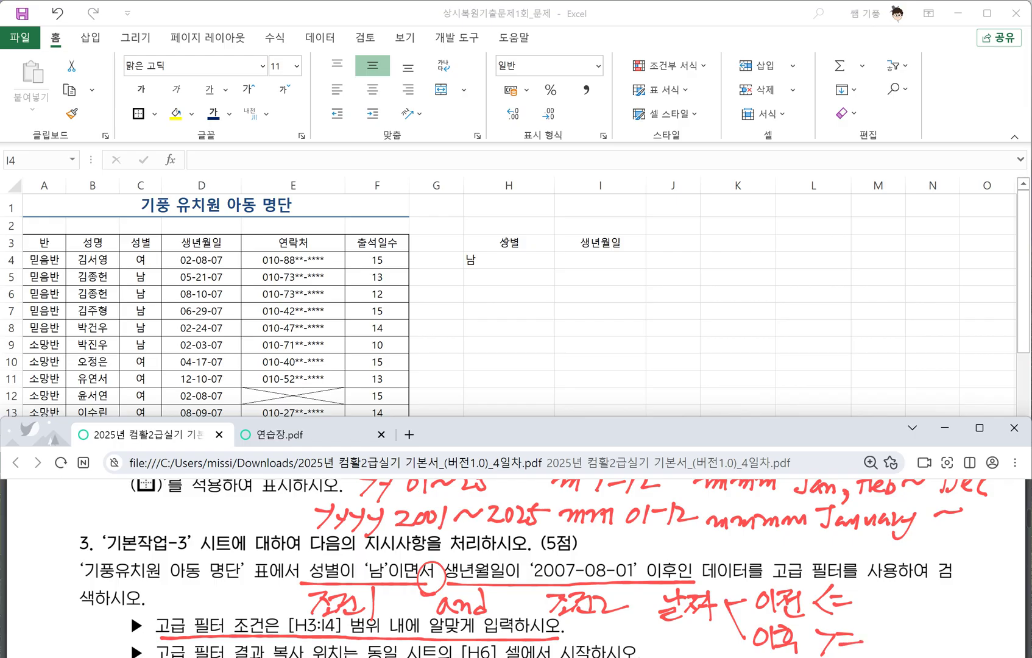
Enter the date condition >=2007-08-01 in I4 under 생년월일
left_click(575, 259)
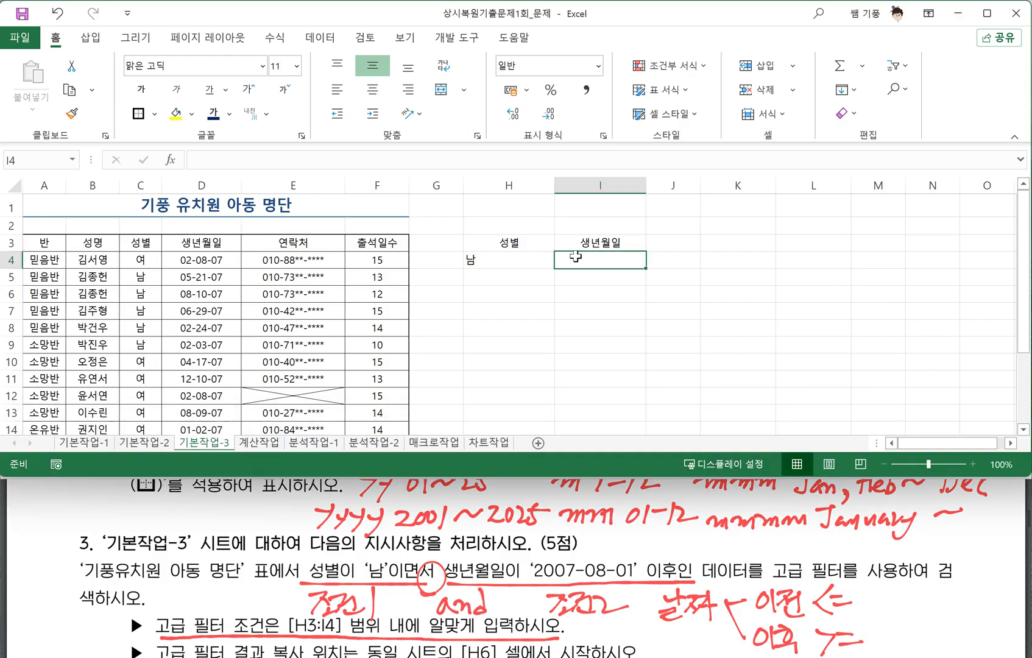
type(">")
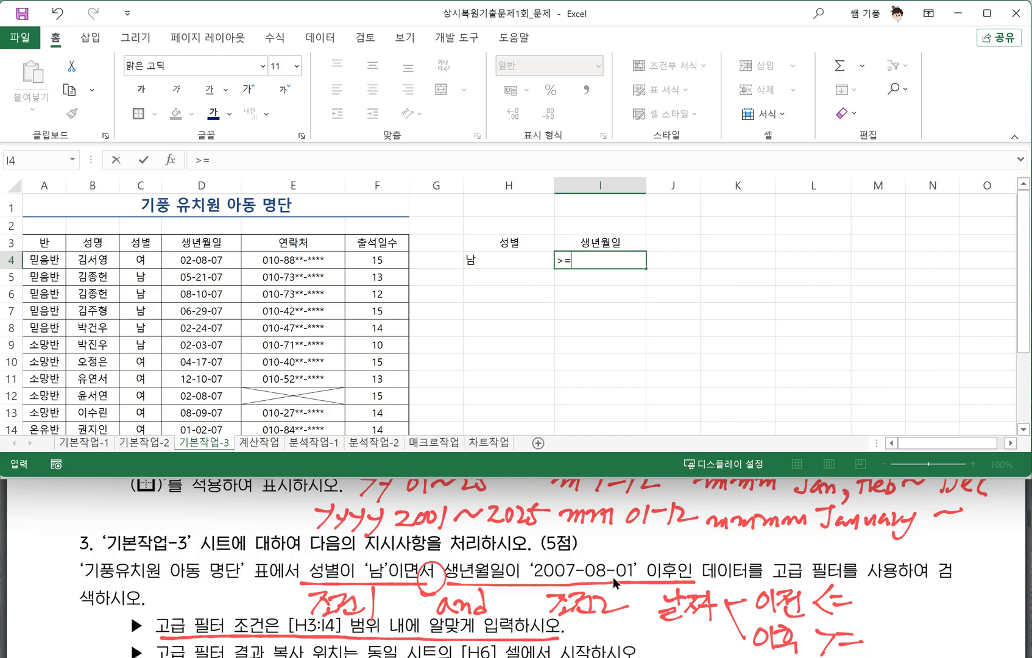
type("=200")
type("7-08")
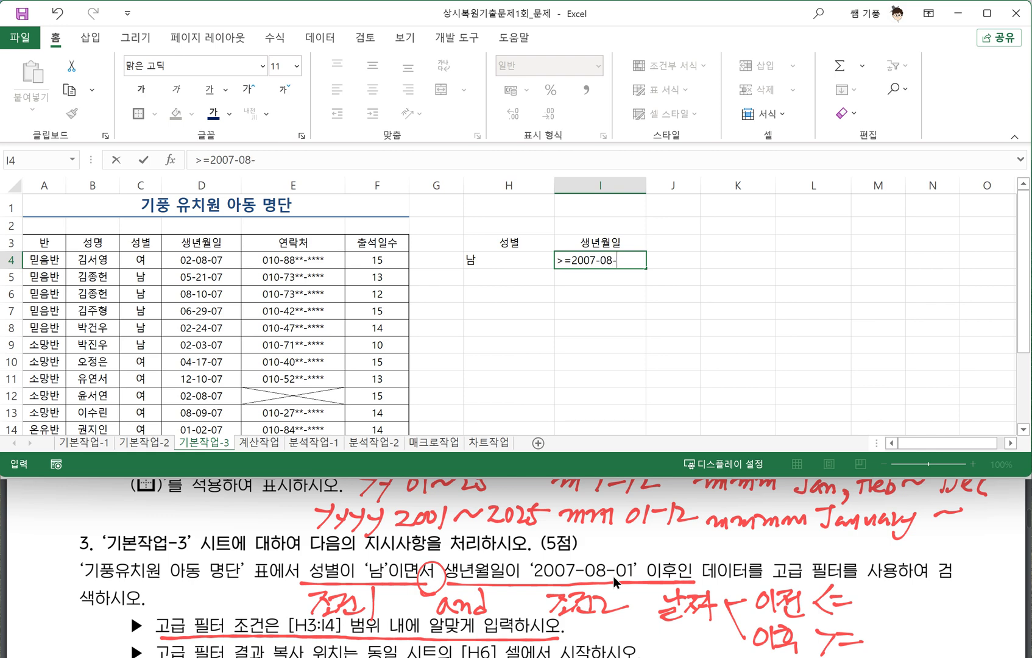
type("-01")
key("Return")
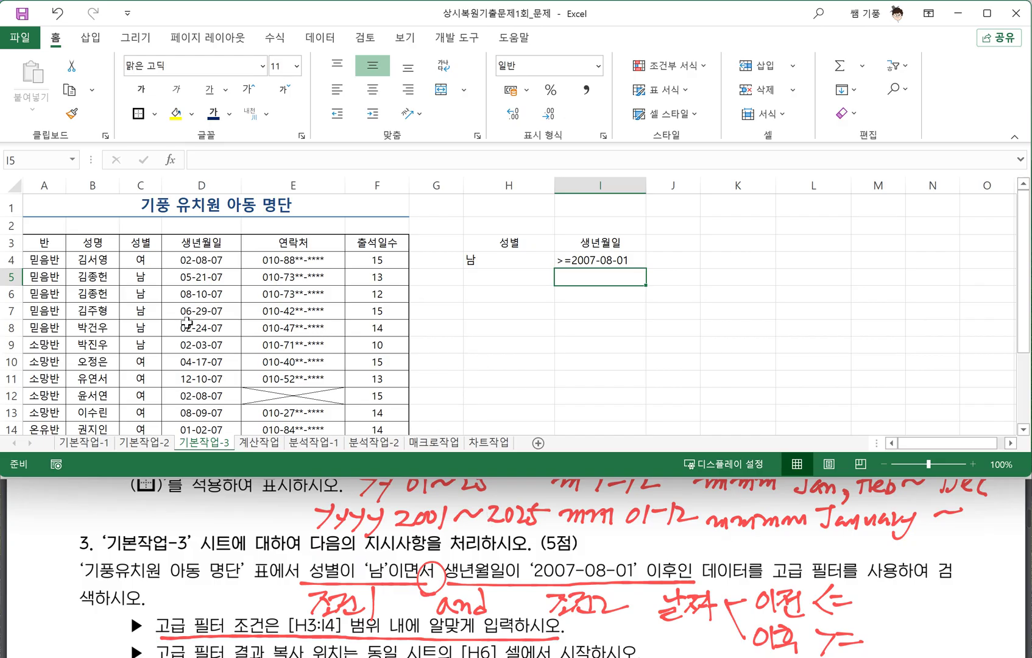
Select the table A3:F18, start an advanced filter (고급 필터) on it and check the extent of the list range
left_click(46, 244)
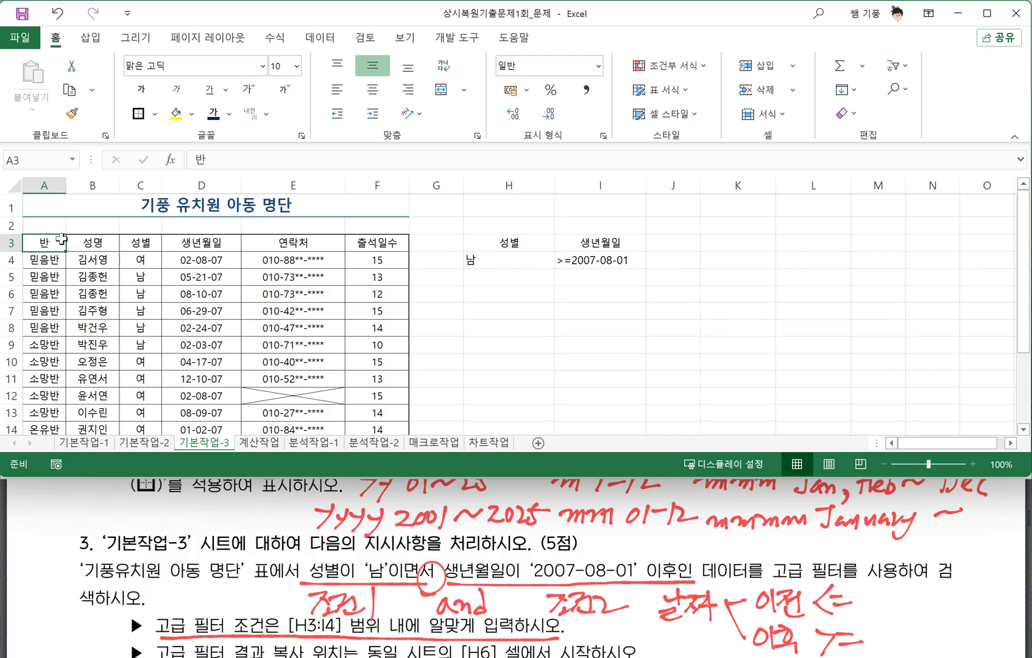
mouse_move(31, 243)
left_mouse_down()
mouse_move(359, 427)
mouse_move(343, 450)
mouse_move(342, 407)
left_mouse_up()
scroll(213, 278, "up", 2)
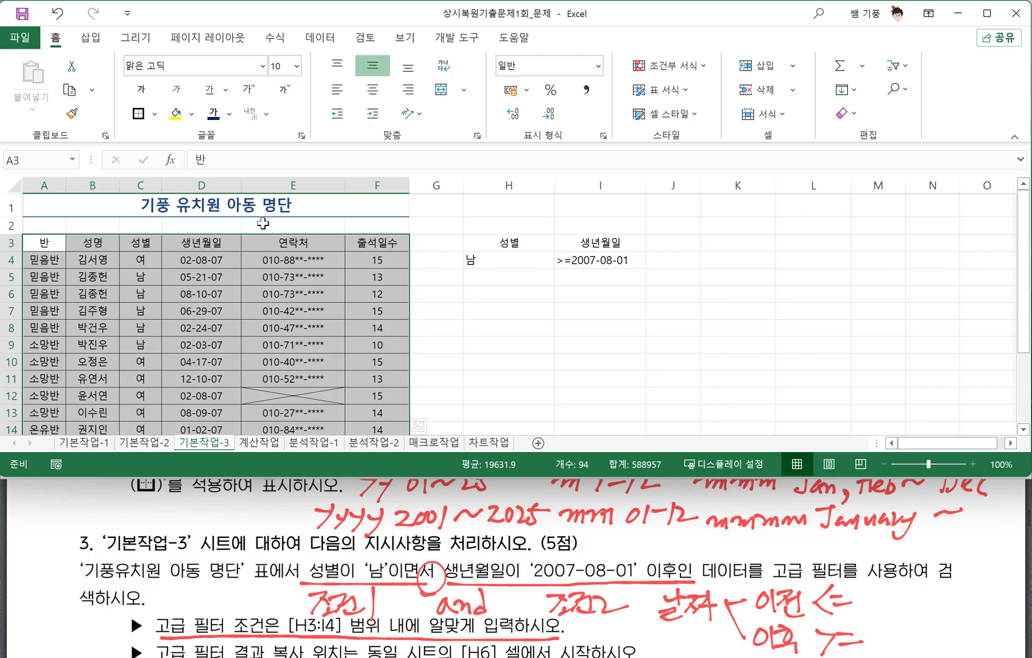
left_click(318, 36)
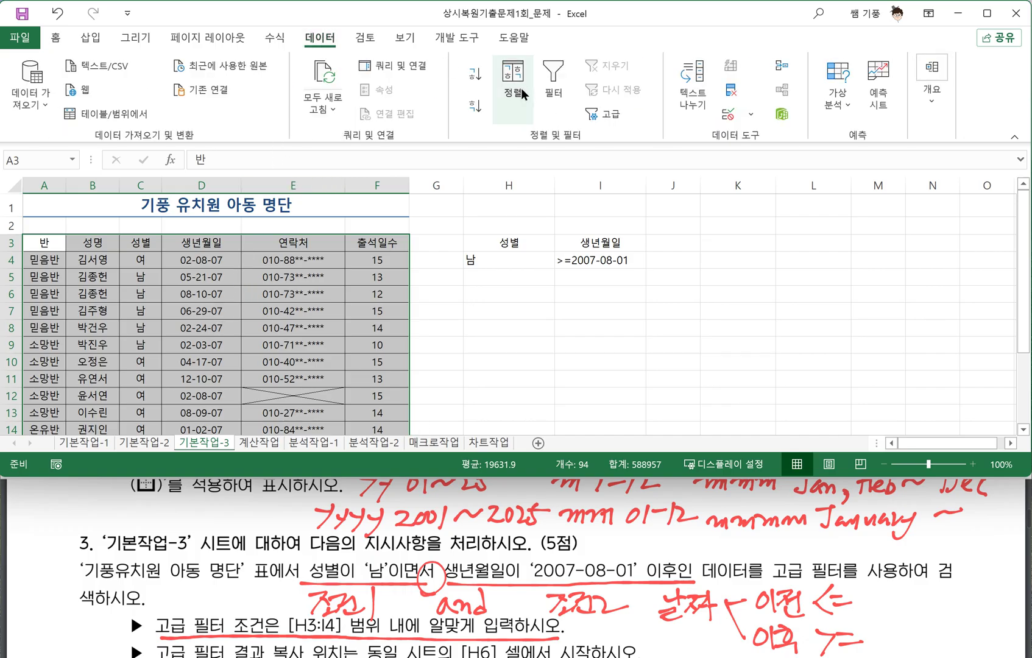
left_click(606, 114)
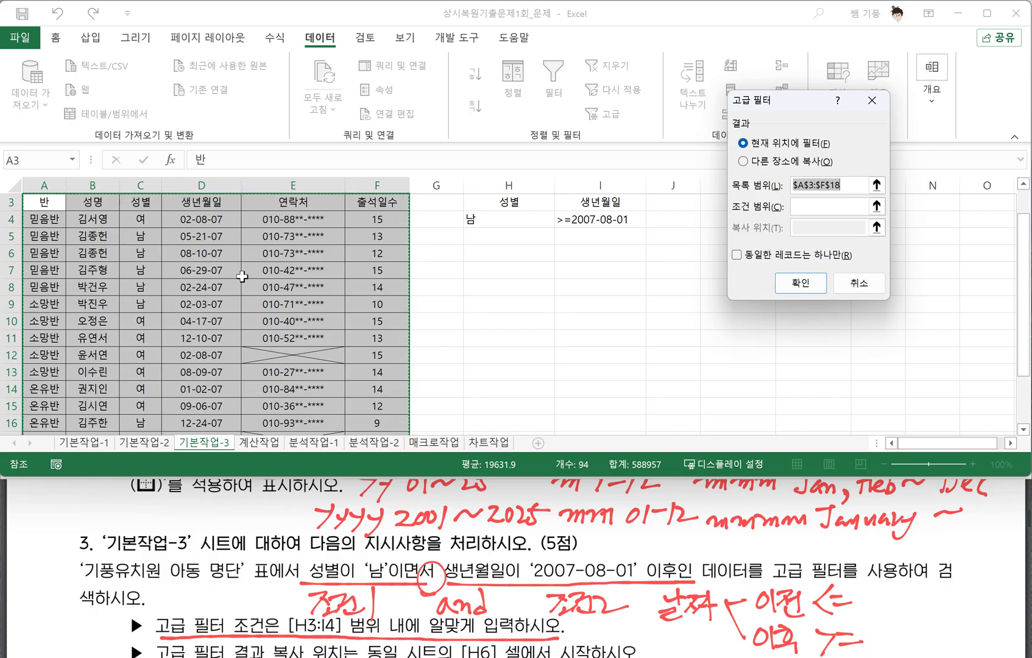
scroll(226, 276, "down", 1)
scroll(226, 277, "down", 1)
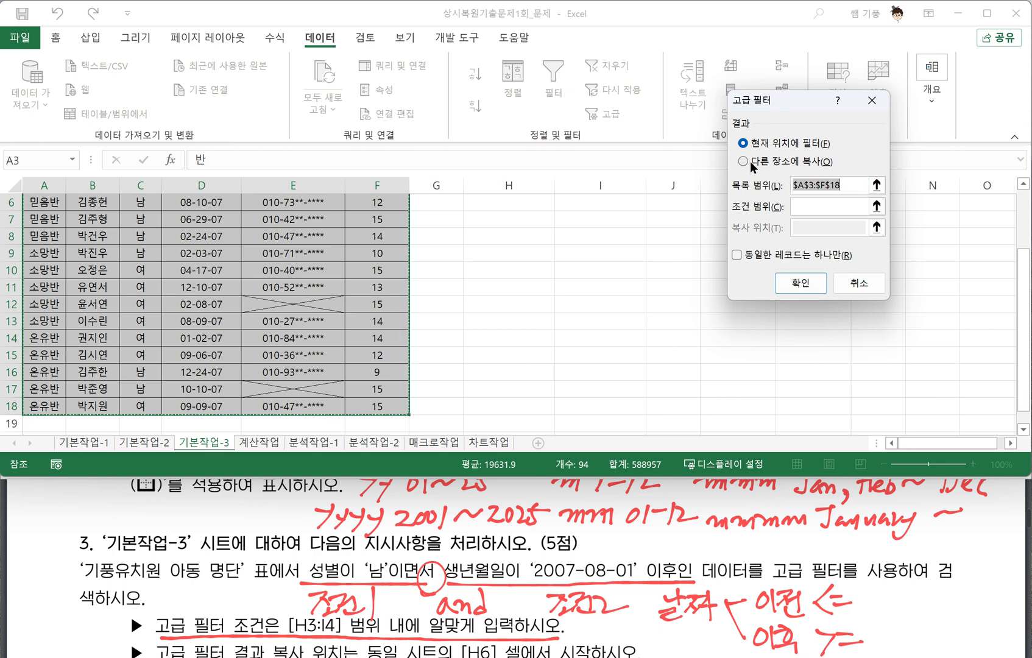
Set the advanced filter's criteria range to H3:I4 and choose to copy the results to another location (다른 장소에 복사)
left_click(804, 212)
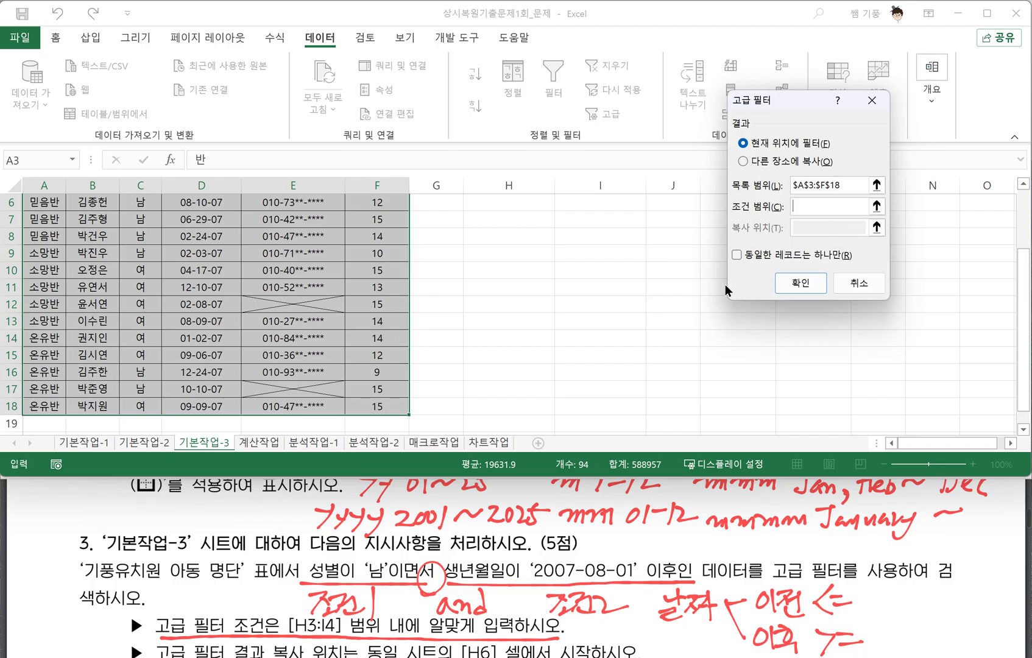
scroll(609, 274, "up", 2)
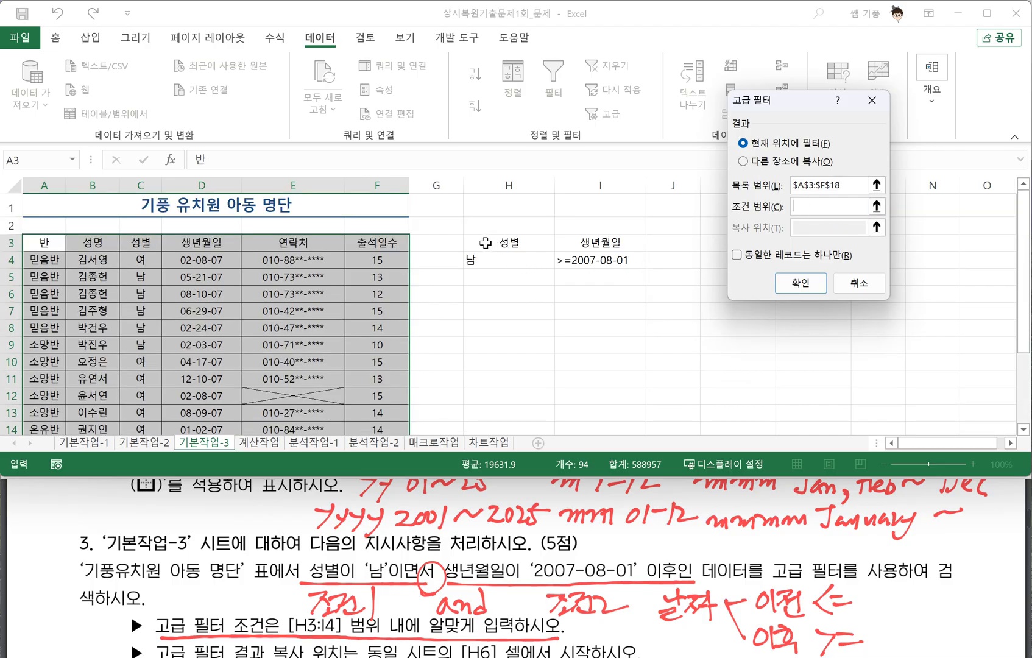
left_click_drag(484, 243, 603, 263)
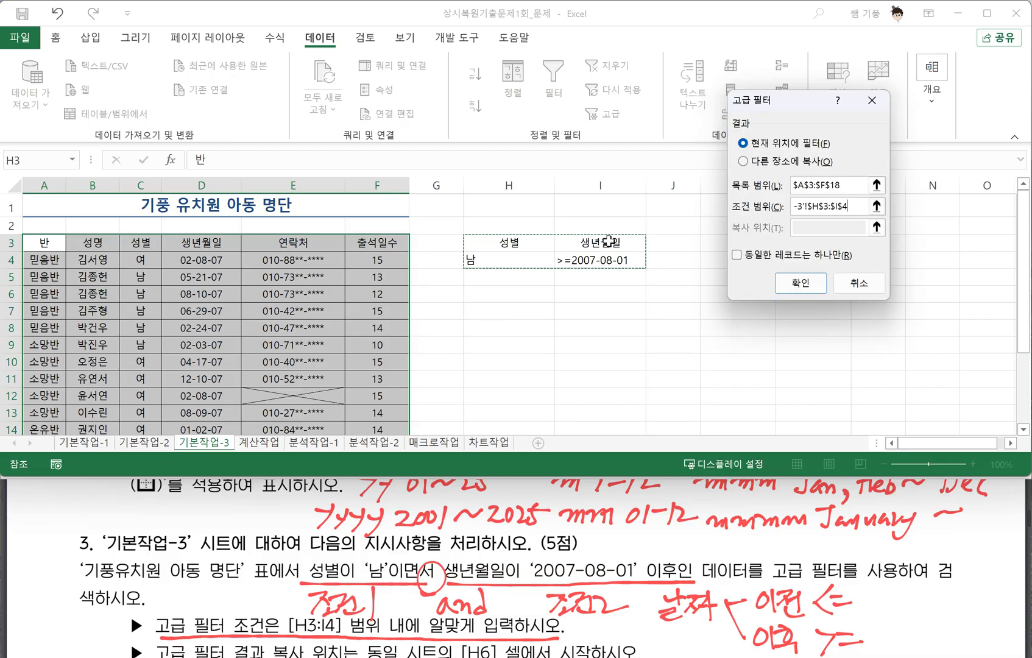
left_click(748, 162)
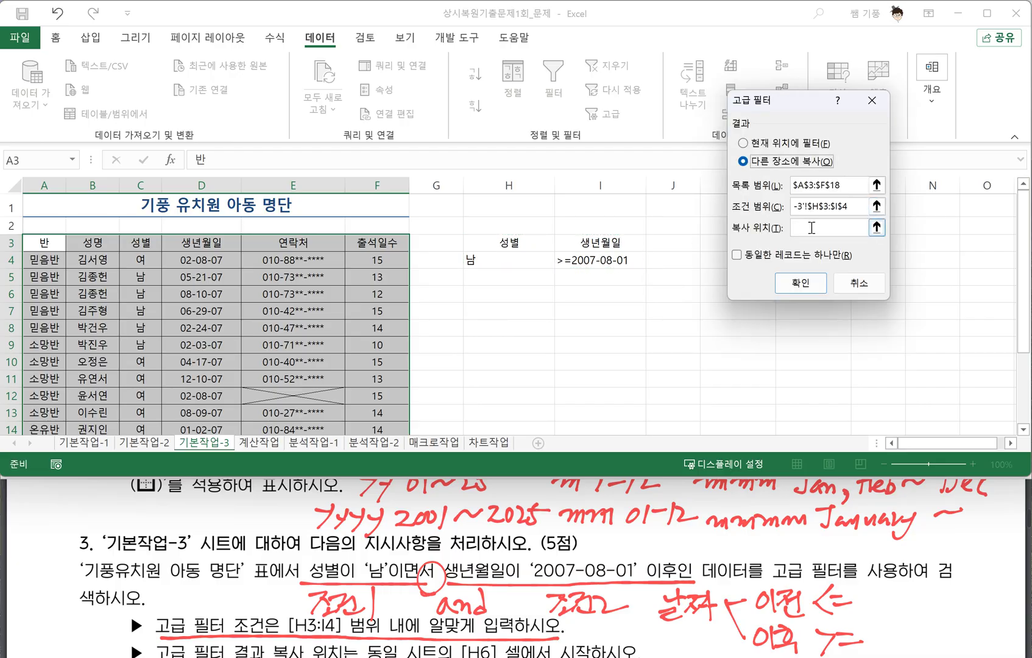
Underline ‘동일 시트의’ and box [H6] in the exam PDF, and set the filter's copy destination (복사 위치) to H6
left_click(810, 230)
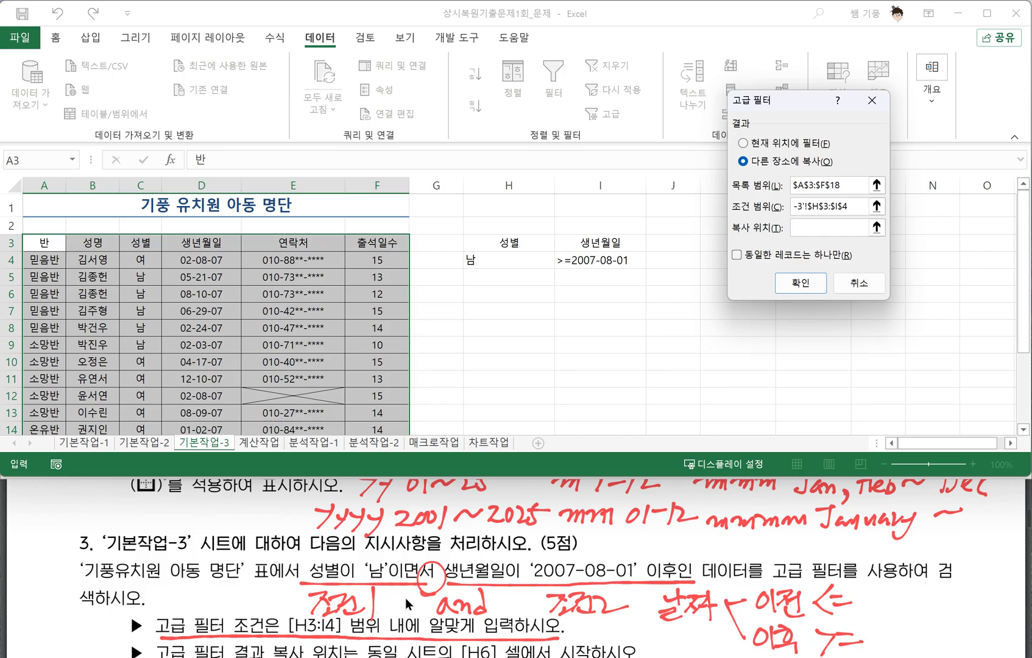
left_click(404, 614)
scroll(324, 619, "down", 1)
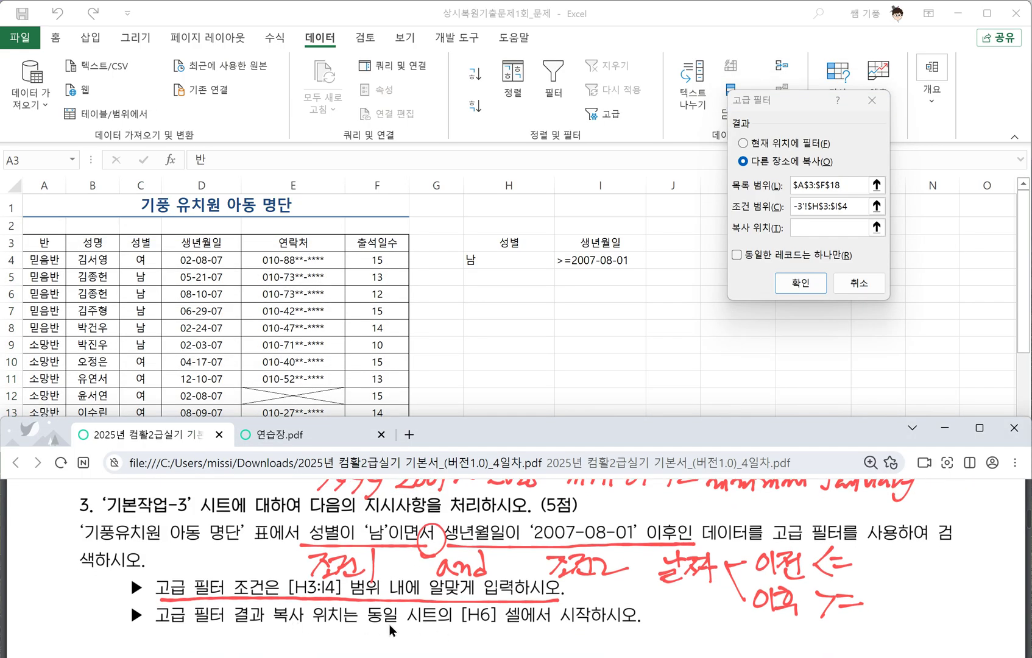
left_click_drag(502, 610, 455, 627)
left_click(800, 223)
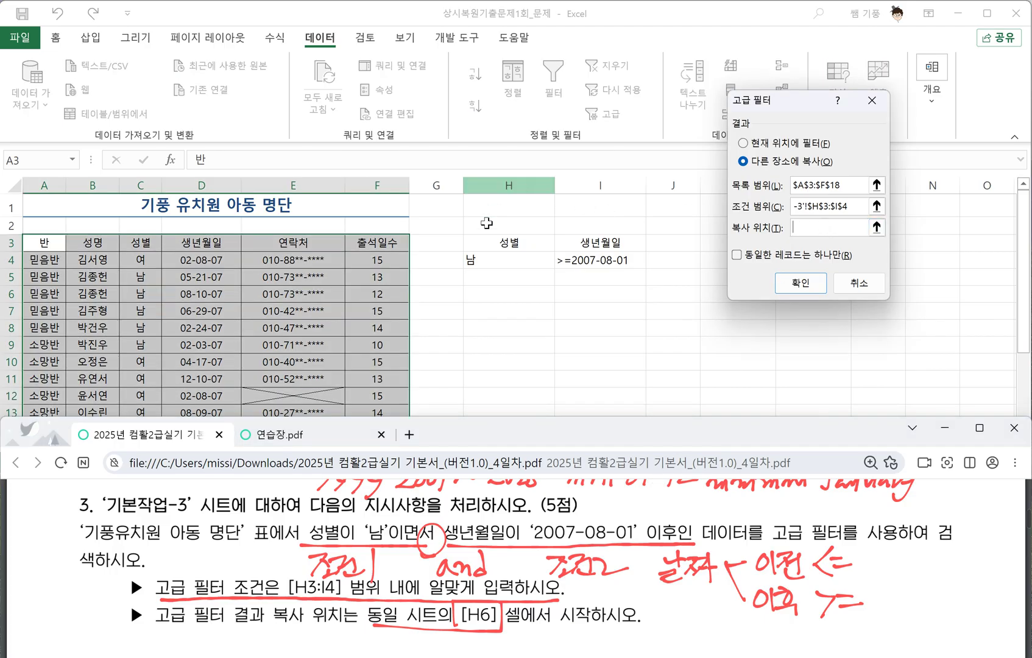
left_click(487, 292)
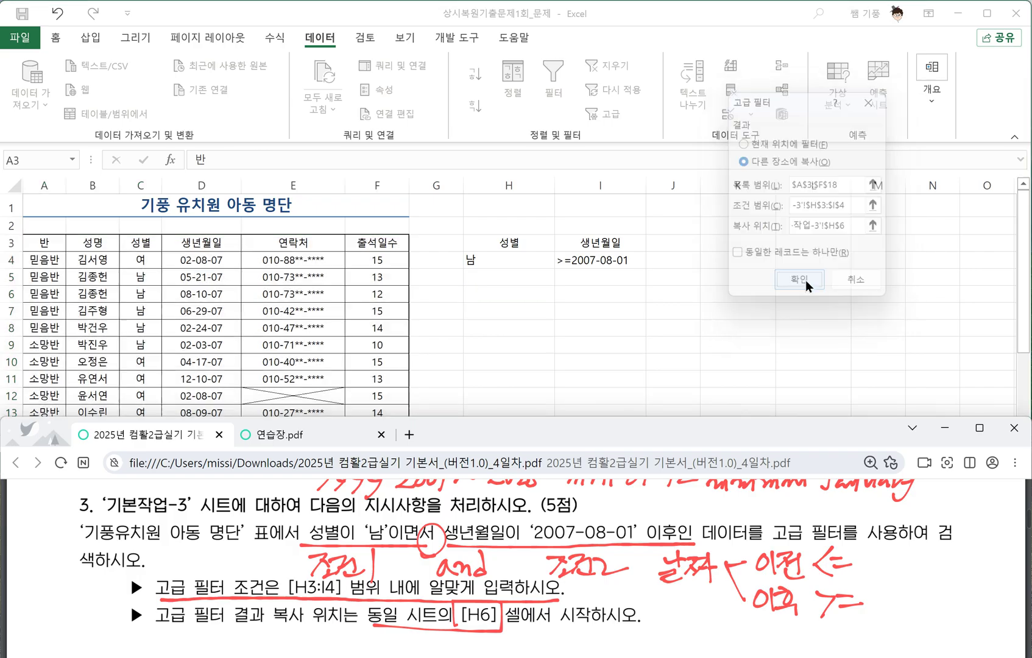
Run the configured advanced filter, and open the 계산작업 sheet with the matching 문제2 section in the exam PDF
left_click(802, 283)
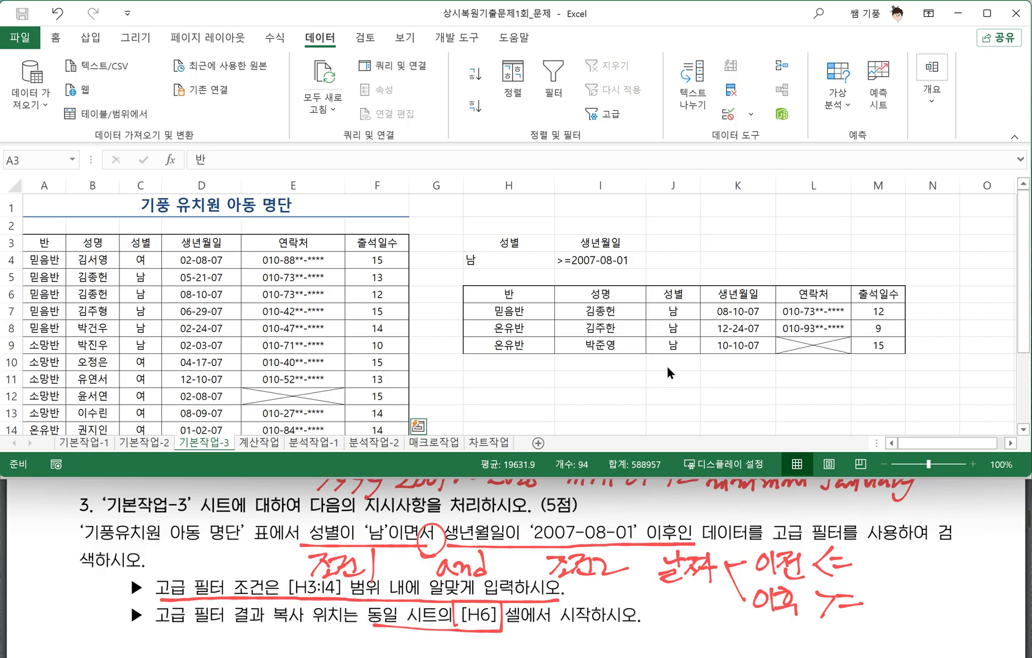
left_click(256, 443)
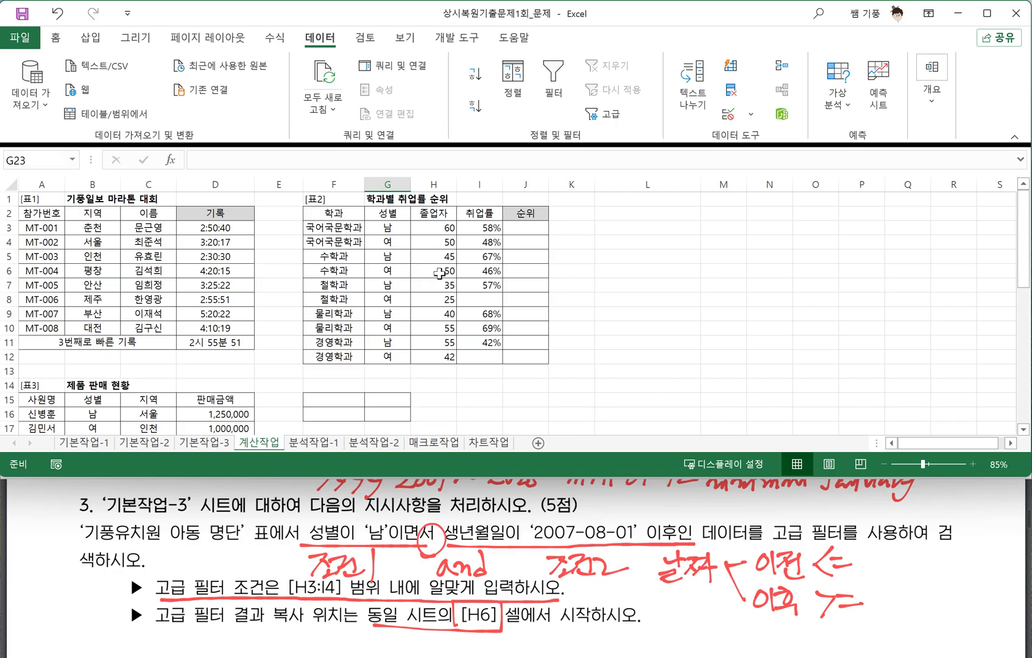
key("ctrl+F1")
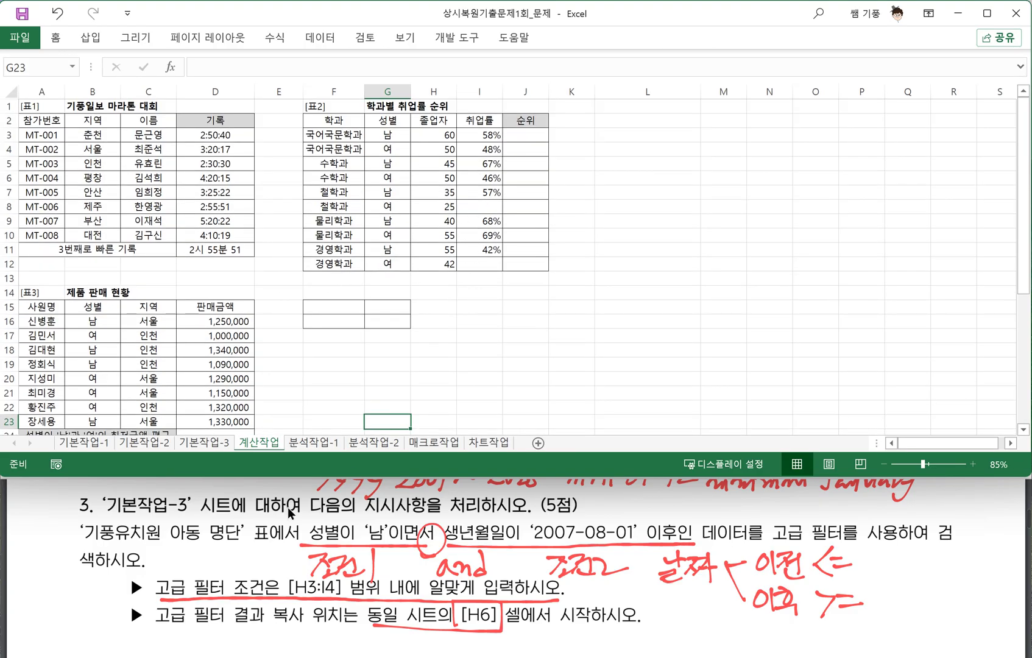
left_click(267, 545)
scroll(262, 550, "down", 3)
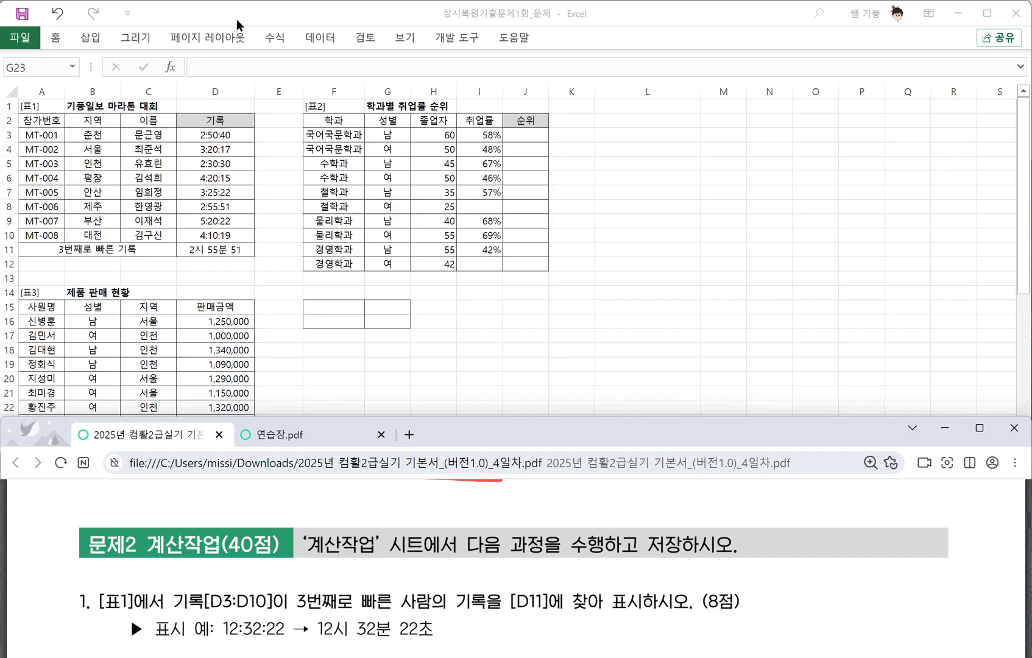
Collapse the ribbon, enlarge the 계산작업 sheet to 100%, and clear the existing entry in D11
left_click(375, 206)
left_click(320, 38)
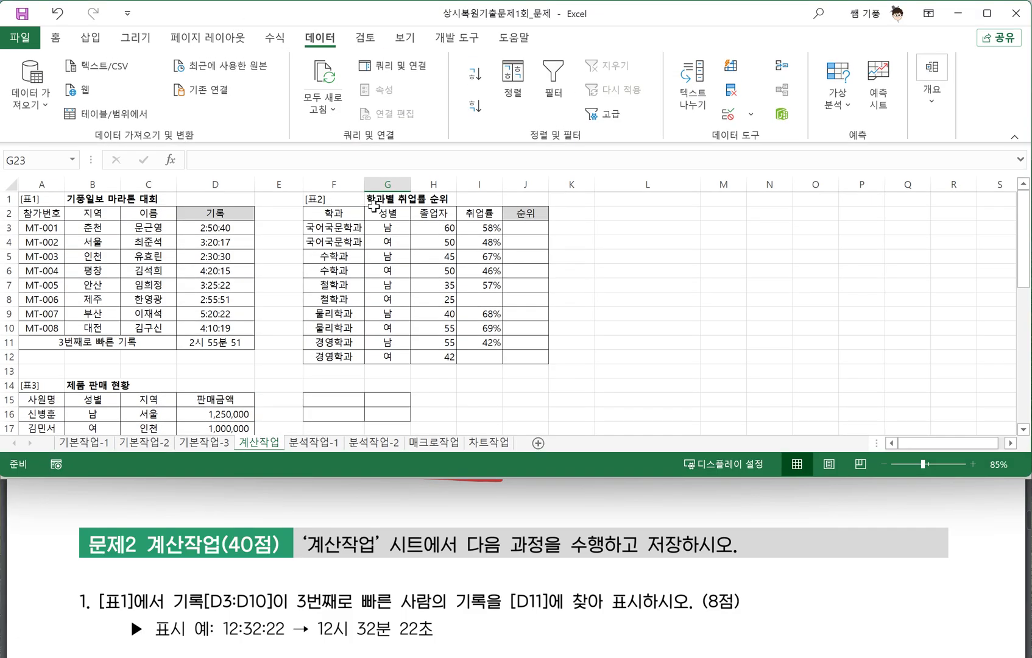
left_click(320, 37)
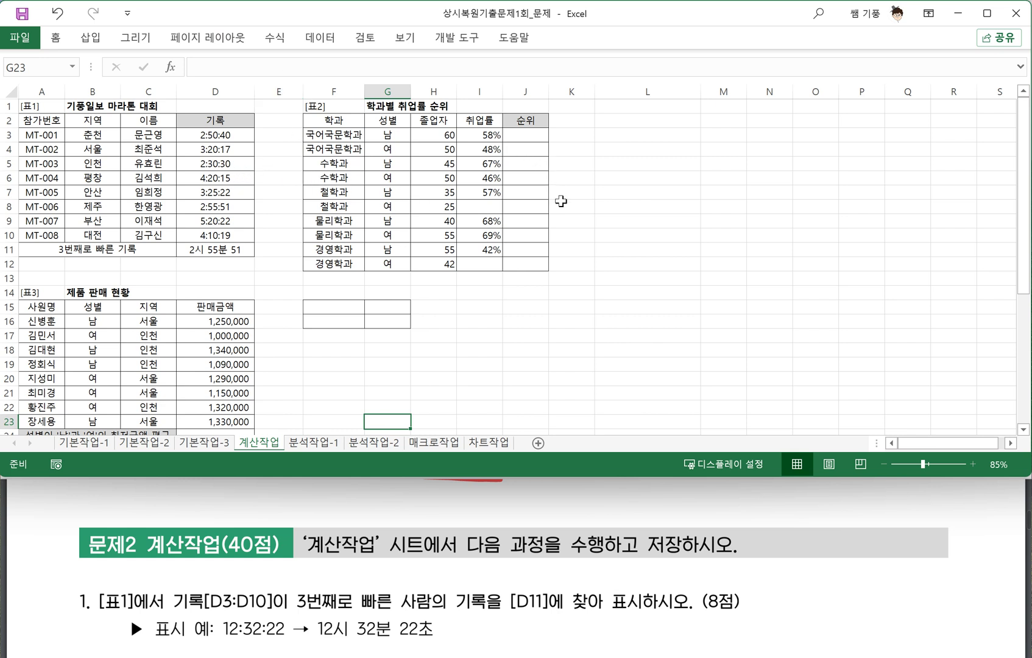
scroll(588, 227, "up", 1)
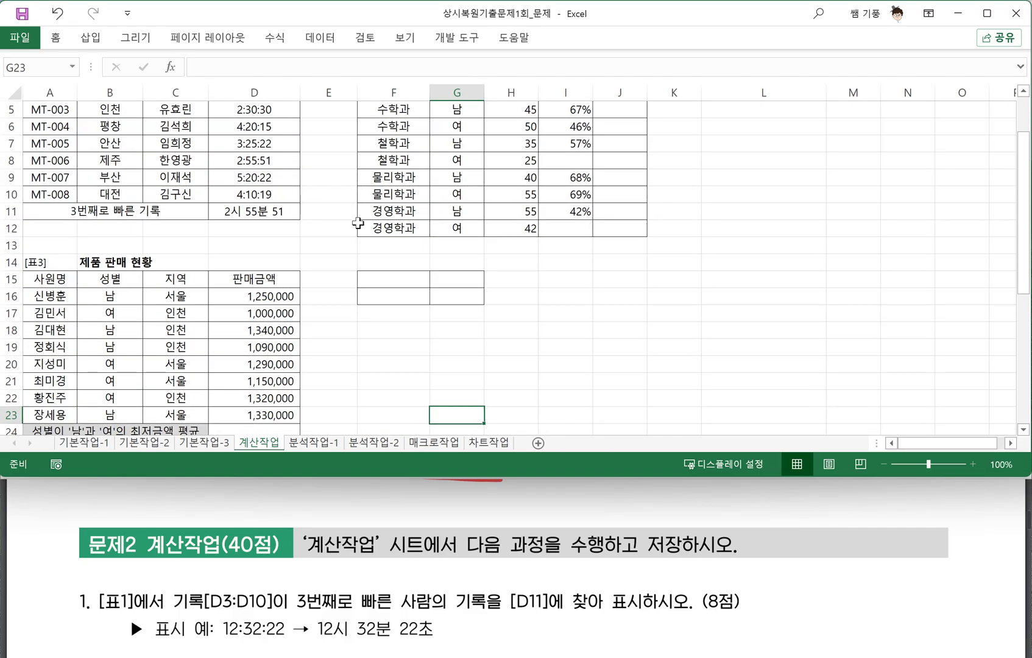
scroll(359, 224, "up", 2)
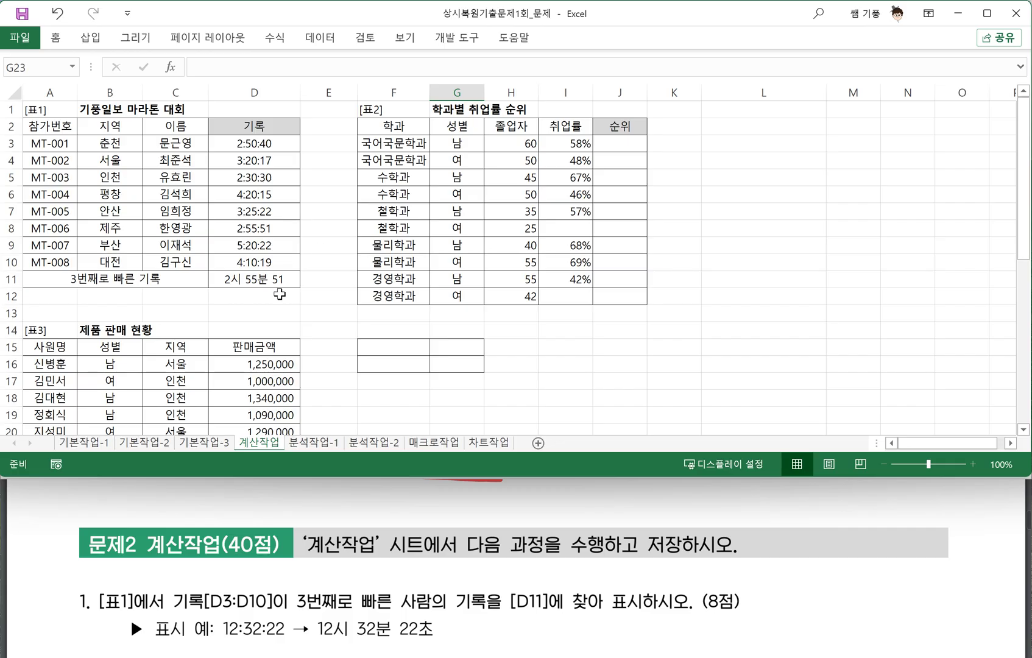
left_click(284, 284)
key("Delete")
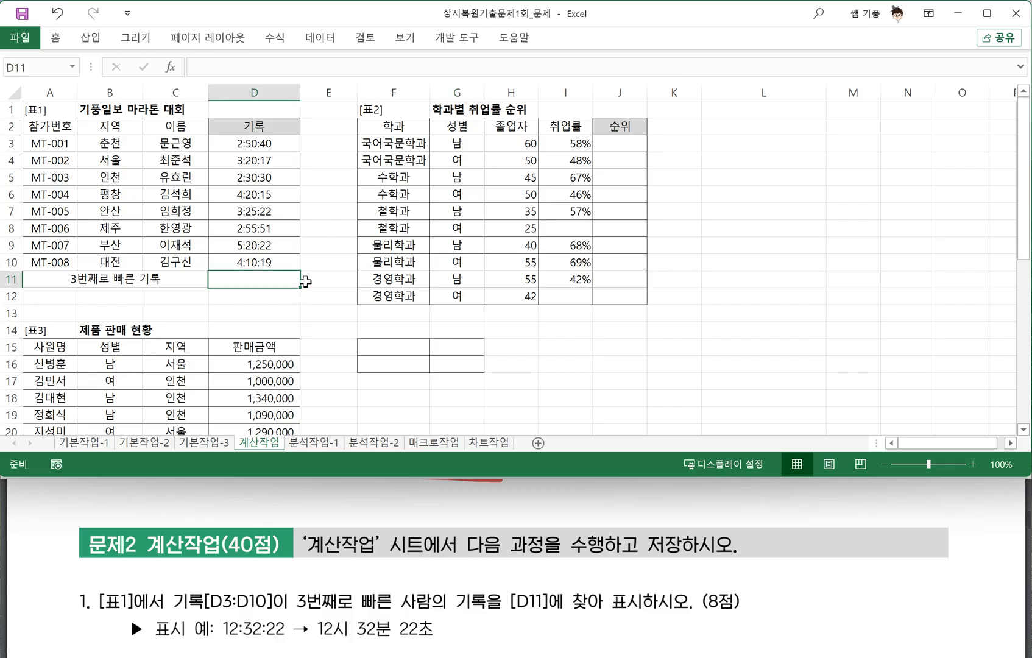
Look over the other tables further down the 계산작업 sheet and return to [표1]
scroll(281, 301, "down", 3)
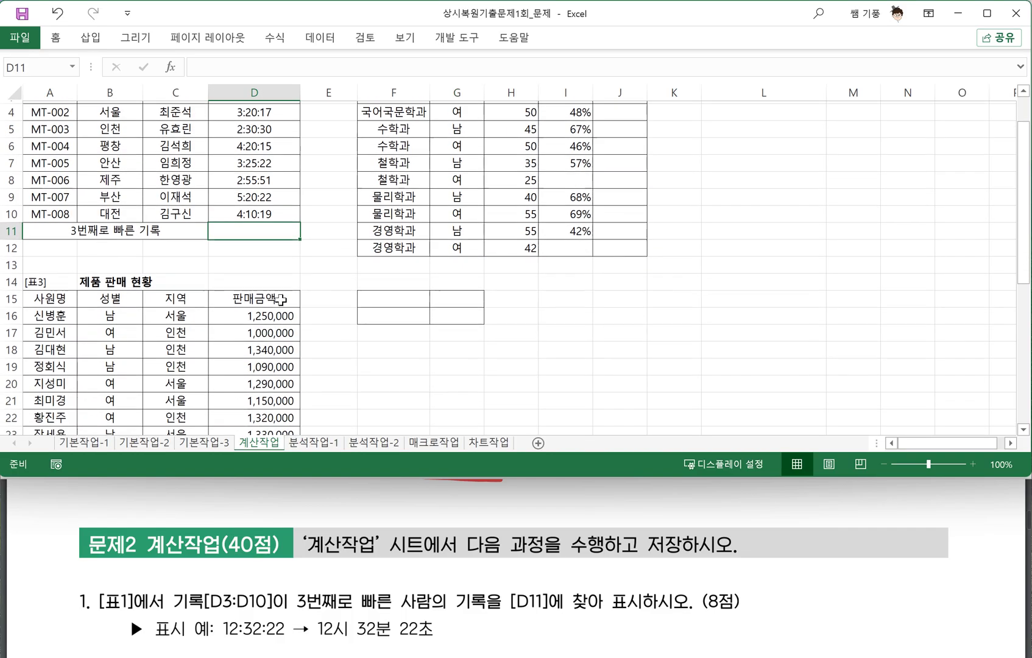
scroll(281, 298, "down", 2)
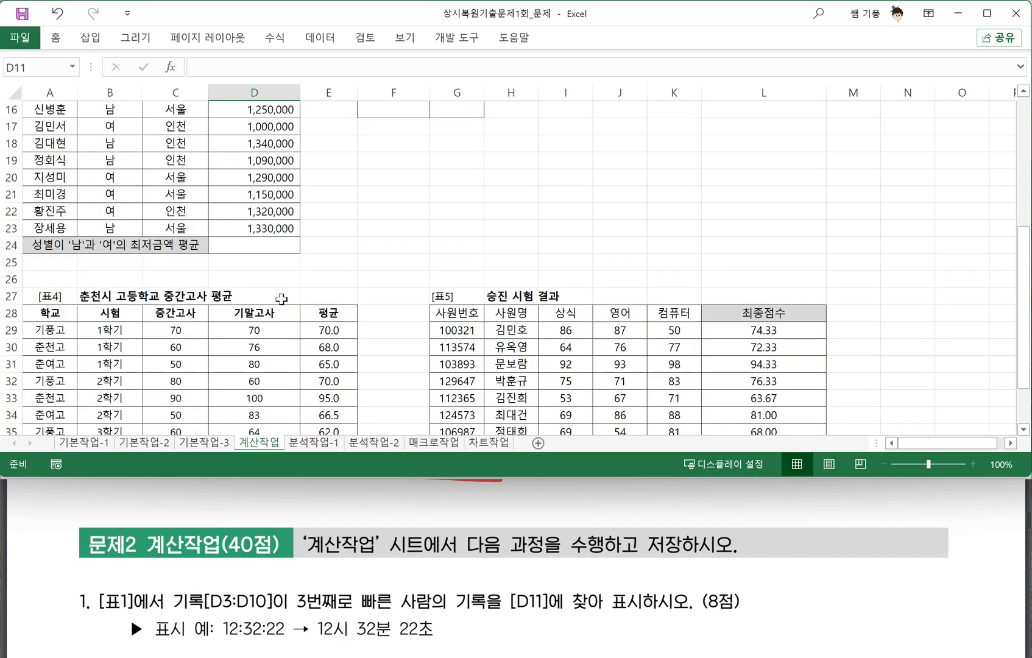
scroll(281, 299, "down", 4)
scroll(281, 299, "up", 3)
scroll(281, 299, "up", 5)
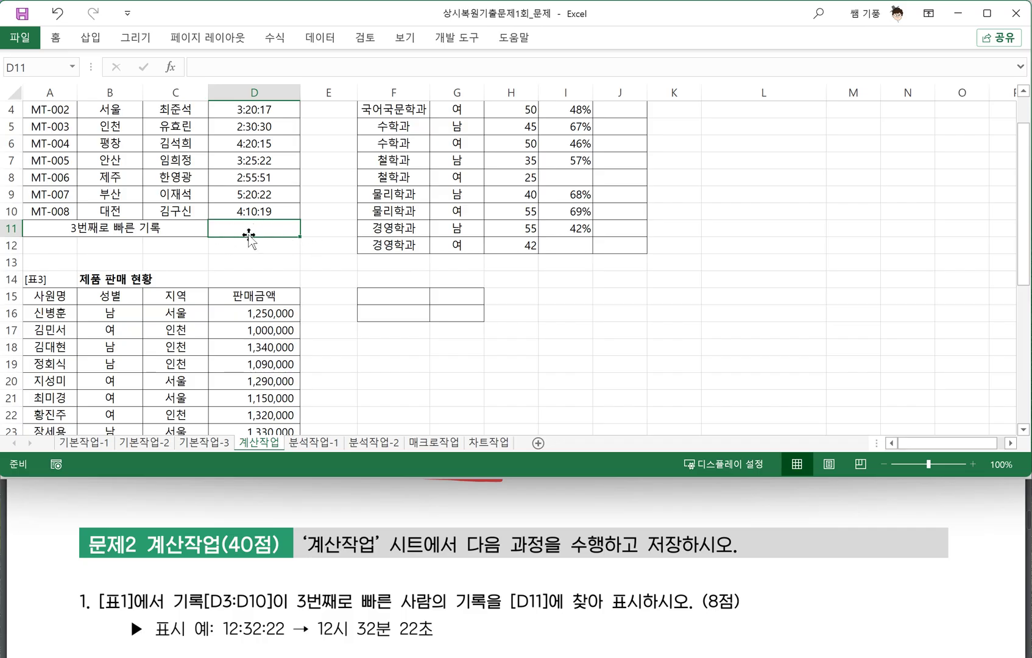
scroll(313, 256, "up", 1)
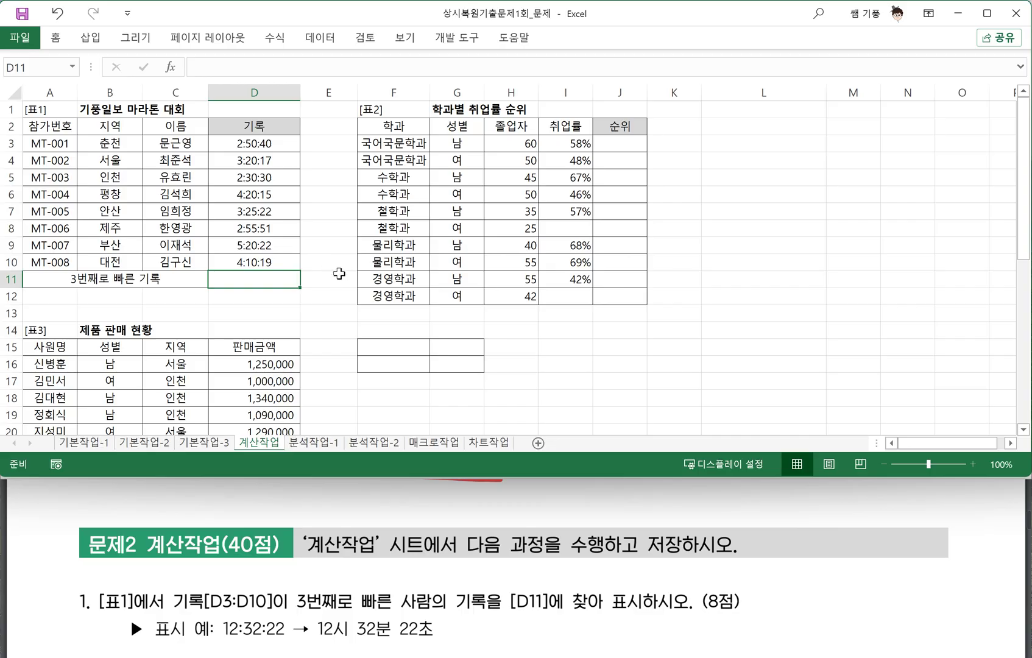
Underline ‘3번째로 빠른 사람’, ‘[D11]에 찾아 표시’ and the display example 12:32:22 → 12시 32분 22초 in question 1 of the exam PDF
left_click(163, 608)
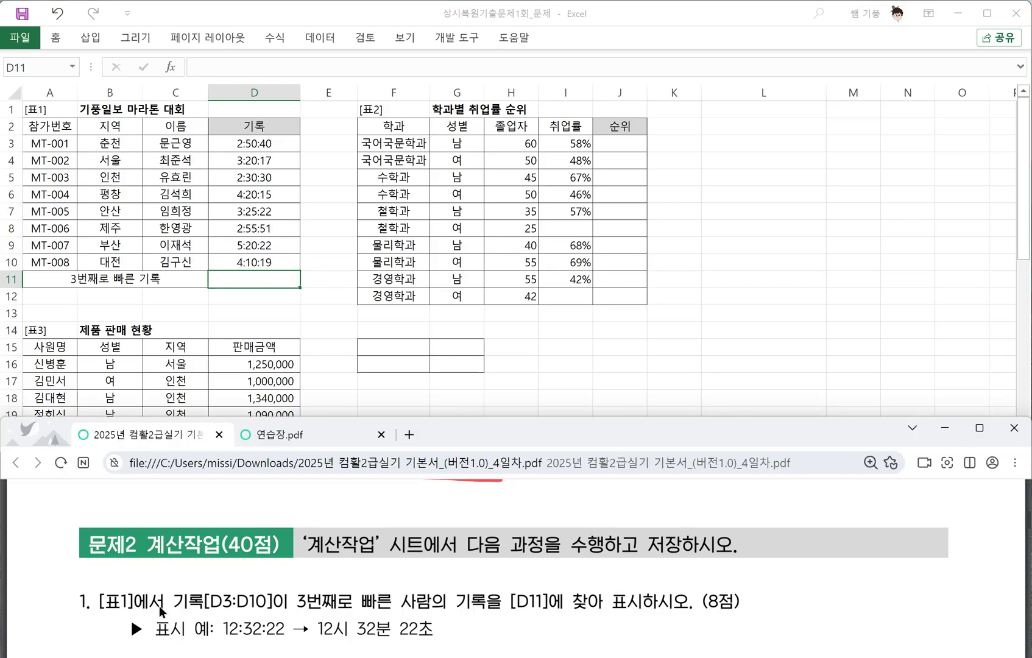
scroll(150, 590, "down", 1)
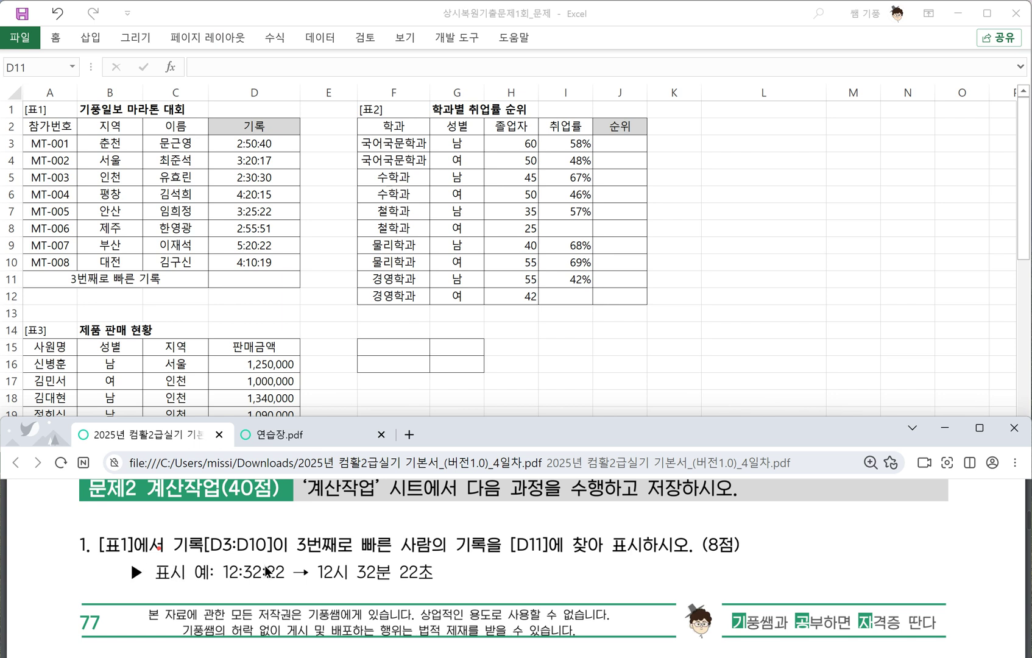
left_click_drag(289, 556, 427, 561)
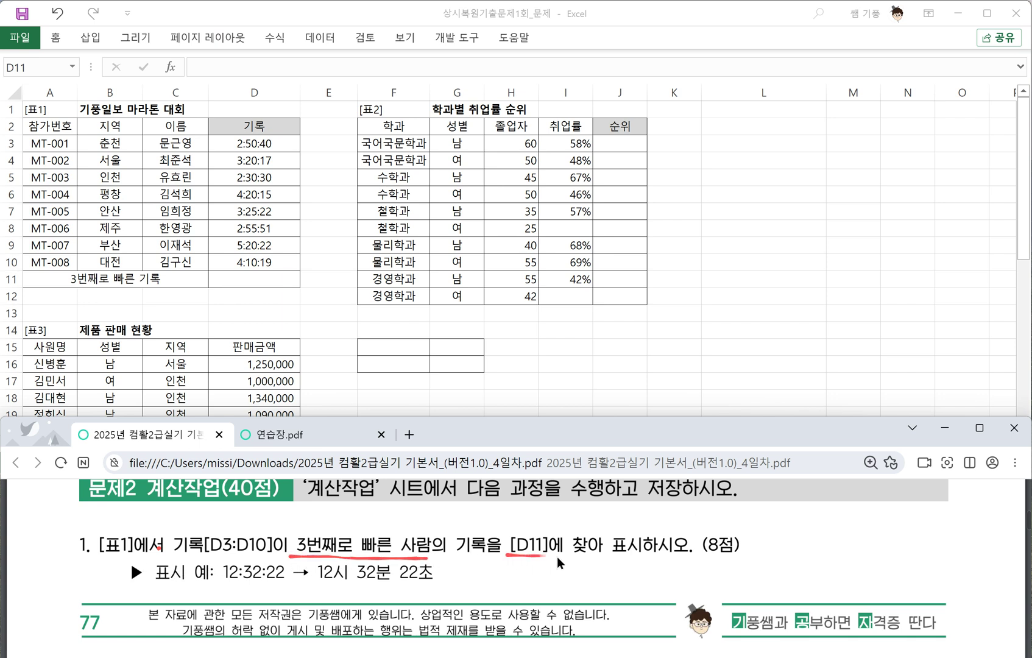
left_click_drag(557, 556, 578, 557)
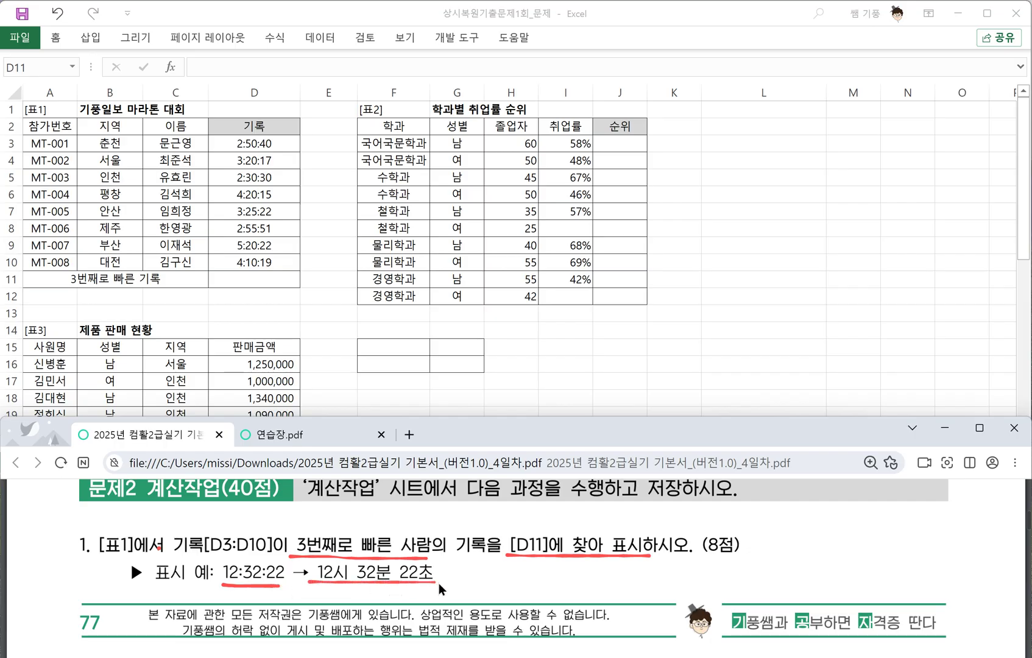
Handwrite the syntax =Small(범위,K) above the function hint of question 1 in the exam PDF
scroll(439, 583, "down", 4)
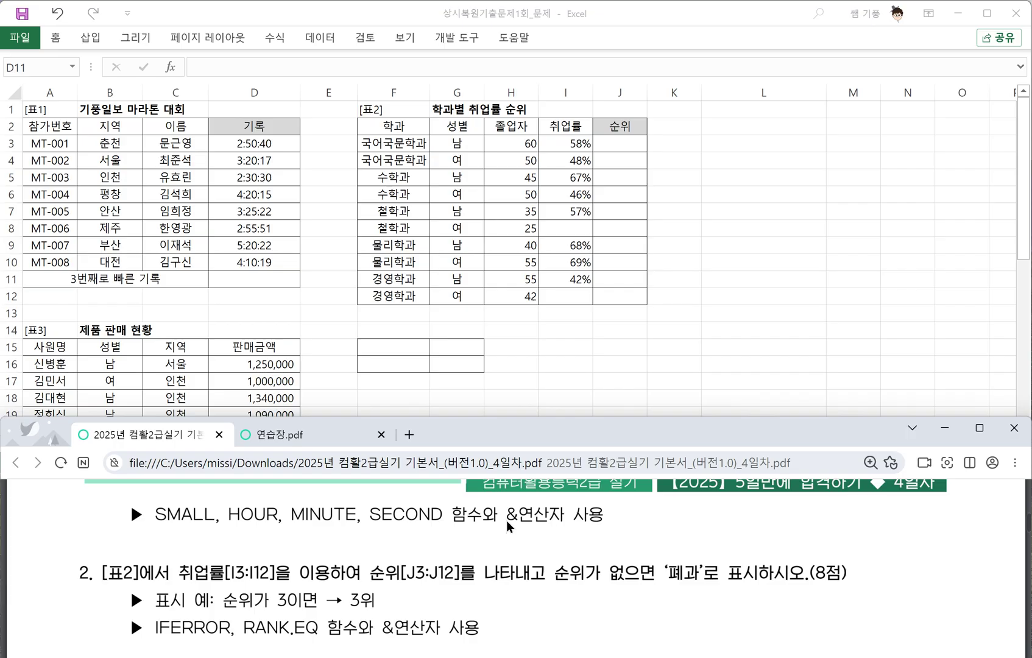
scroll(506, 521, "up", 1)
scroll(513, 567, "up", 1)
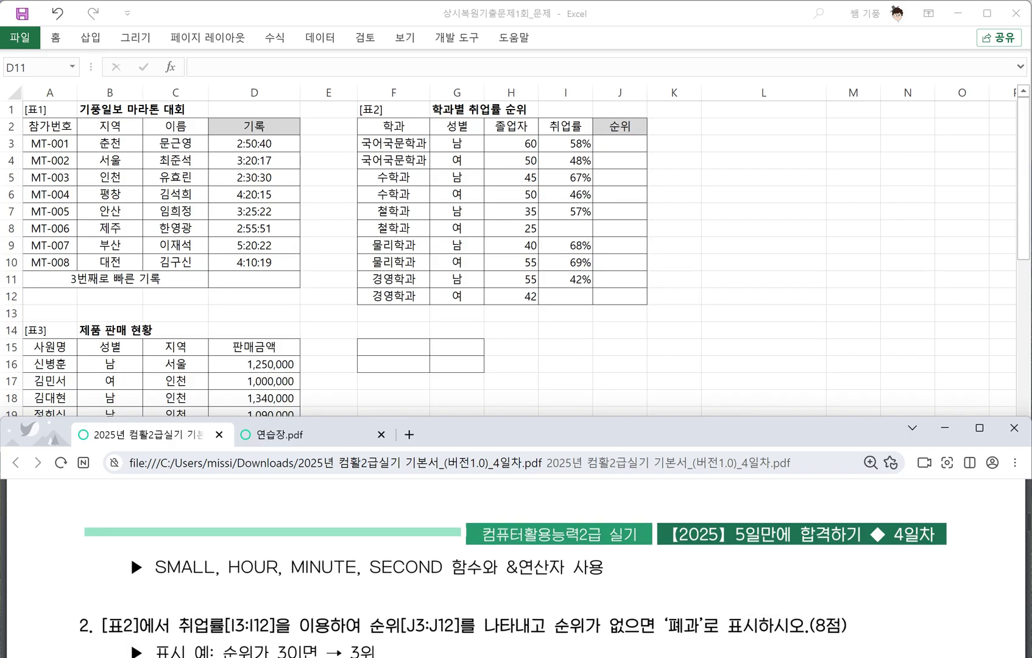
mouse_move(130, 505)
left_mouse_down()
mouse_move(145, 501)
mouse_move(150, 515)
left_mouse_up()
mouse_move(170, 499)
left_mouse_down()
mouse_move(150, 510)
mouse_move(160, 520)
left_mouse_up()
left_click_drag(163, 507, 210, 519)
mouse_move(217, 494)
left_mouse_down()
mouse_move(215, 522)
mouse_move(254, 510)
mouse_move(246, 517)
mouse_move(267, 522)
mouse_move(277, 500)
left_mouse_up()
left_click_drag(267, 516, 293, 523)
mouse_move(305, 497)
left_mouse_down()
mouse_move(304, 520)
mouse_move(318, 518)
left_mouse_up()
left_click_drag(327, 499, 321, 526)
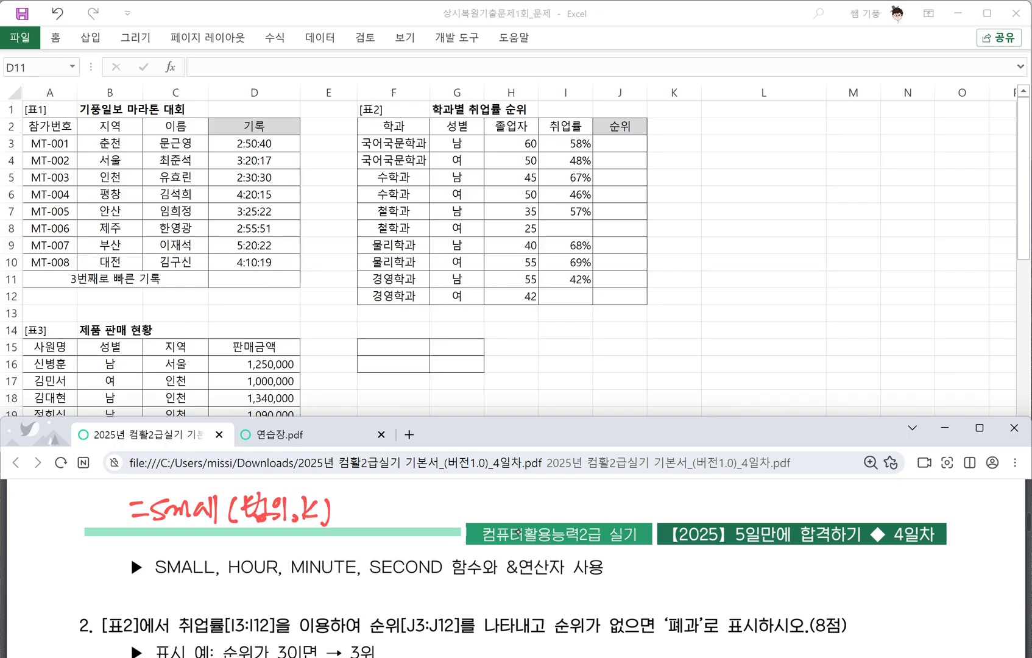
Handwrite the syntax =Hour(시간) beside the SMALL note in the PDF
left_click_drag(355, 509, 372, 516)
mouse_move(378, 500)
left_mouse_down()
mouse_move(375, 521)
mouse_move(385, 510)
left_mouse_up()
mouse_move(387, 495)
left_mouse_down()
mouse_move(383, 525)
mouse_move(396, 506)
left_mouse_up()
left_click_drag(406, 508, 415, 524)
mouse_move(418, 524)
left_mouse_down()
mouse_move(427, 506)
mouse_move(440, 528)
mouse_move(459, 501)
mouse_move(460, 512)
left_mouse_up()
mouse_move(460, 500)
left_mouse_down()
mouse_move(463, 522)
mouse_move(476, 517)
left_mouse_up()
mouse_move(481, 497)
left_mouse_down()
mouse_move(482, 519)
mouse_move(491, 508)
left_mouse_up()
left_click_drag(473, 514, 493, 524)
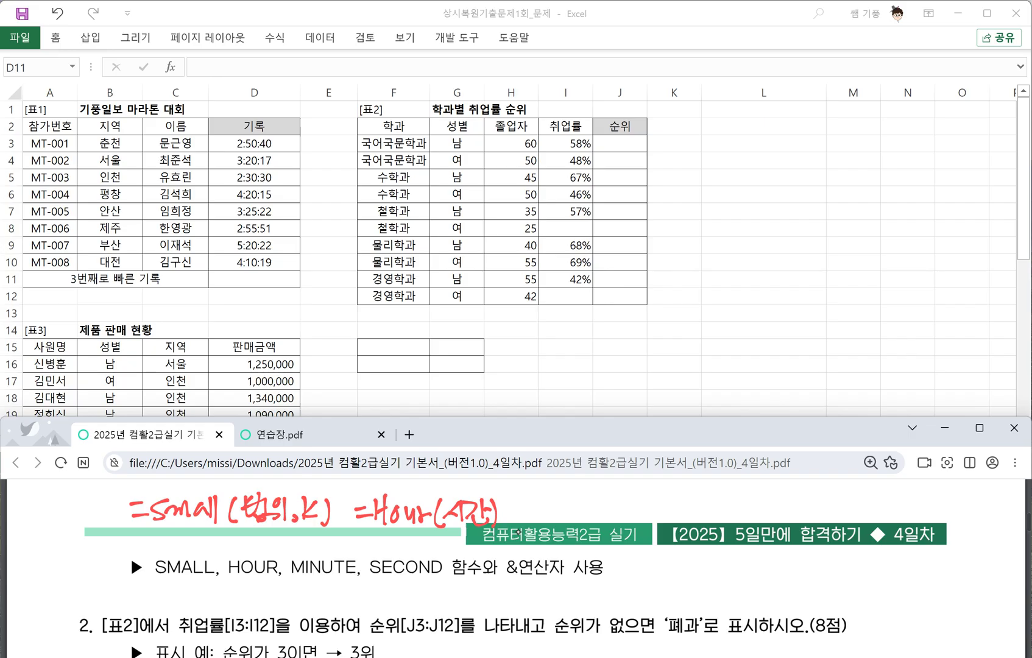
Handwrite the syntax =Minute(시간) beside the HOUR note in the PDF
left_click_drag(517, 506, 531, 506)
mouse_move(519, 515)
left_mouse_down()
mouse_move(549, 497)
mouse_move(561, 518)
mouse_move(591, 506)
mouse_move(598, 523)
mouse_move(652, 516)
left_mouse_up()
mouse_move(666, 494)
left_mouse_down()
mouse_move(666, 518)
mouse_move(675, 505)
left_mouse_up()
left_click_drag(657, 511, 678, 525)
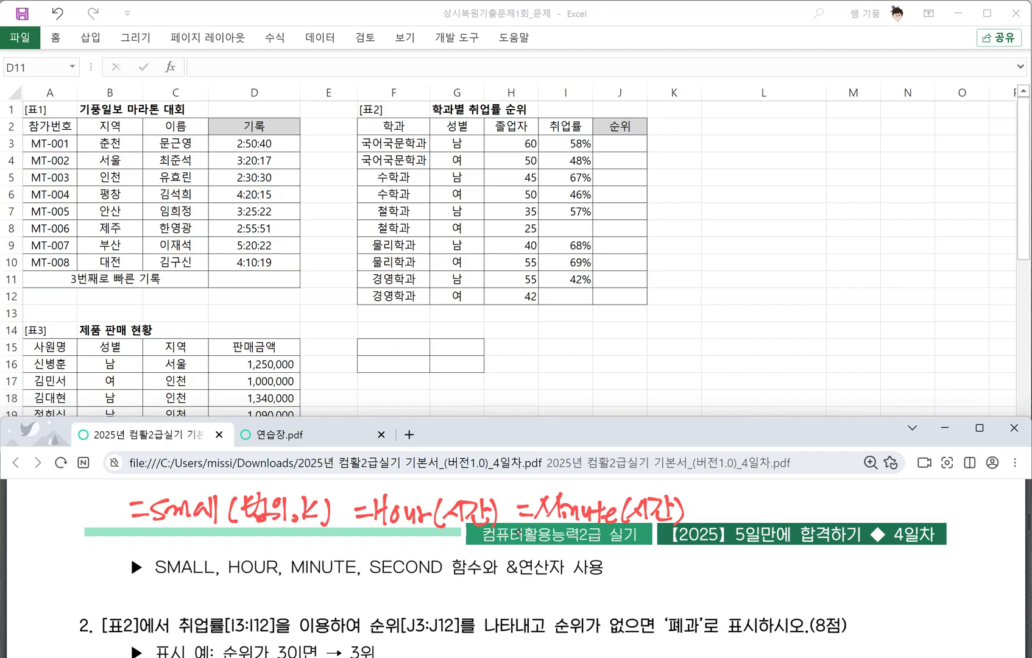
Handwrite the syntax =Second(시간) beside the MINUTE note in the PDF, adding the missing letter c
left_click_drag(702, 507, 721, 514)
left_click_drag(735, 499, 720, 518)
mouse_move(730, 513)
left_mouse_down()
mouse_move(745, 518)
mouse_move(738, 511)
left_mouse_up()
left_click_drag(758, 504, 781, 517)
left_click_drag(795, 490, 800, 511)
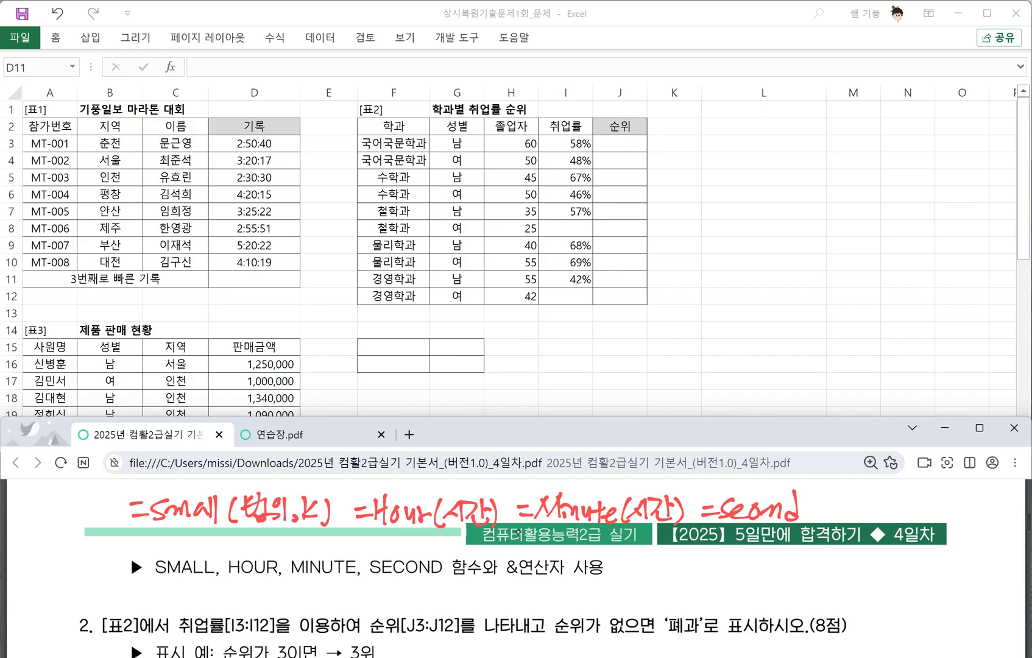
mouse_move(813, 500)
left_mouse_down()
mouse_move(805, 517)
mouse_move(815, 522)
left_mouse_up()
mouse_move(829, 500)
left_mouse_down()
mouse_move(813, 519)
mouse_move(830, 517)
left_mouse_up()
left_click_drag(834, 501, 833, 519)
mouse_move(837, 502)
left_mouse_down()
mouse_move(850, 501)
mouse_move(837, 519)
left_mouse_up()
left_click_drag(855, 500, 859, 523)
left_click_drag(864, 497, 867, 527)
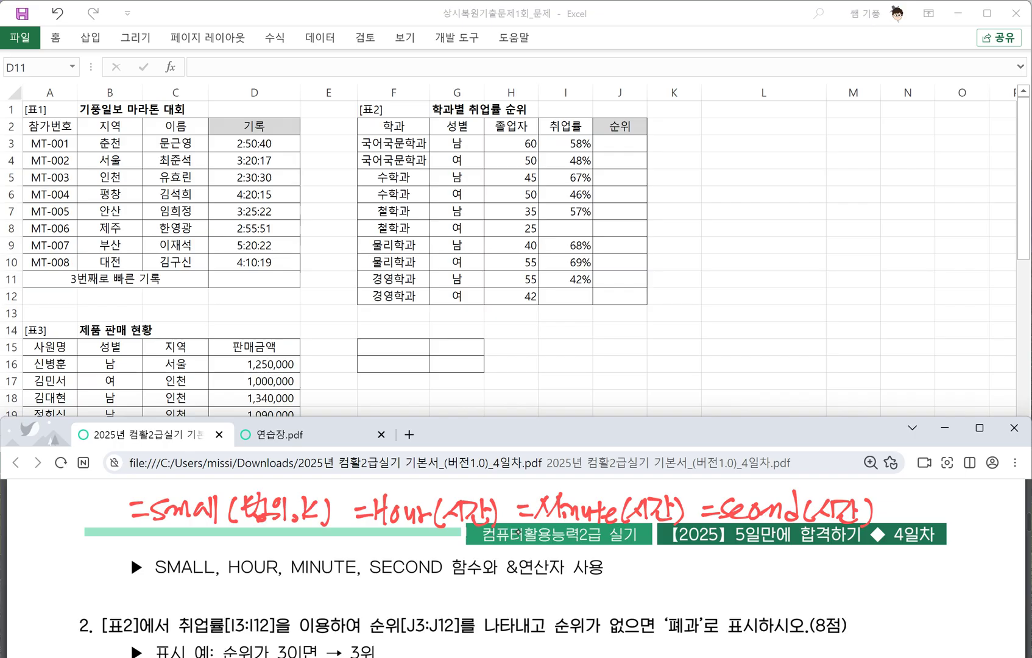
left_click_drag(753, 501, 747, 519)
Enter the formula =SMALL(D3:D10,3) in D11 to find the third-fastest record
left_click(237, 281)
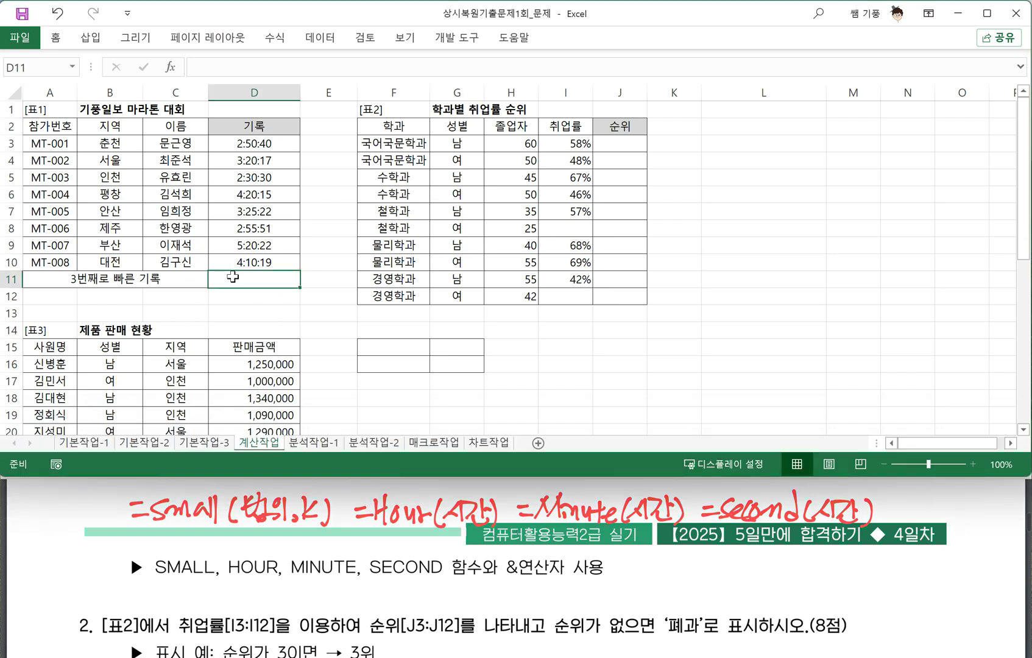
type("=ㄴ")
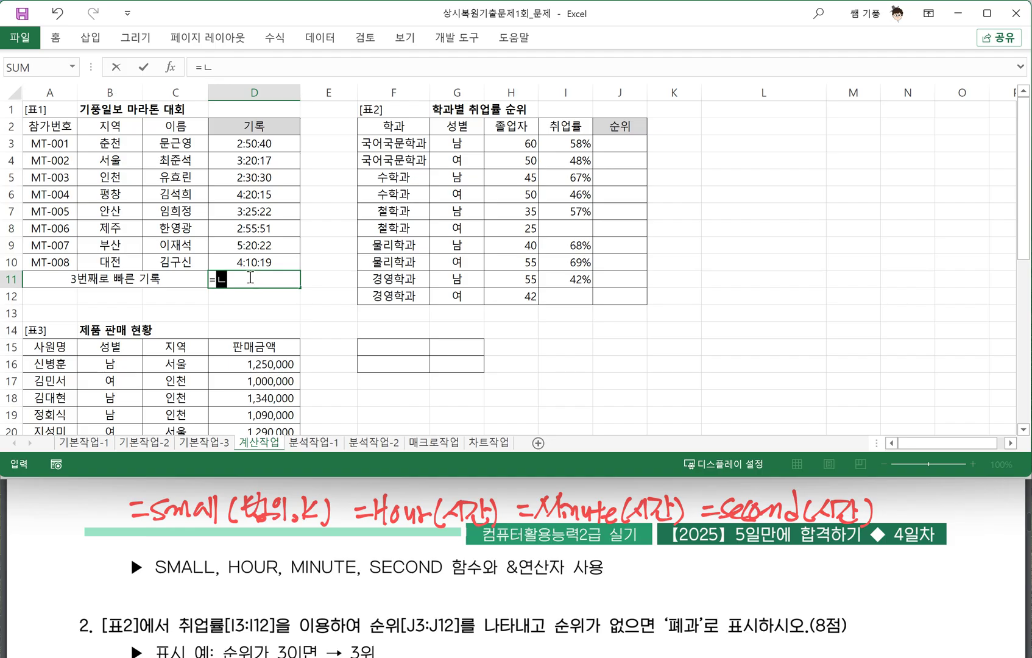
key("BackSpace")
key("Hangul")
type("SM")
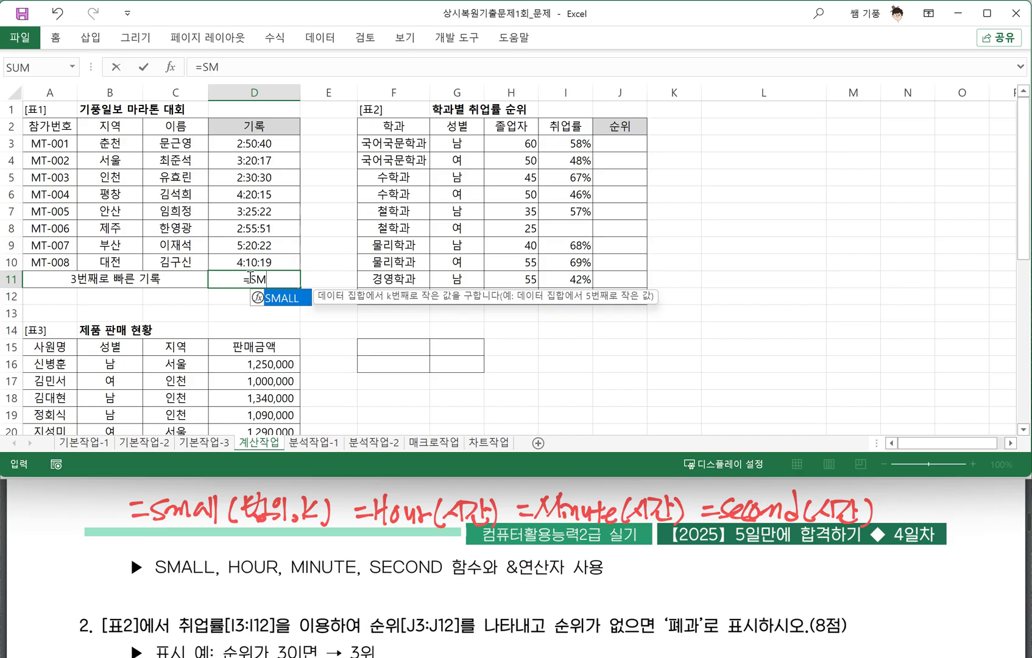
key("Tab")
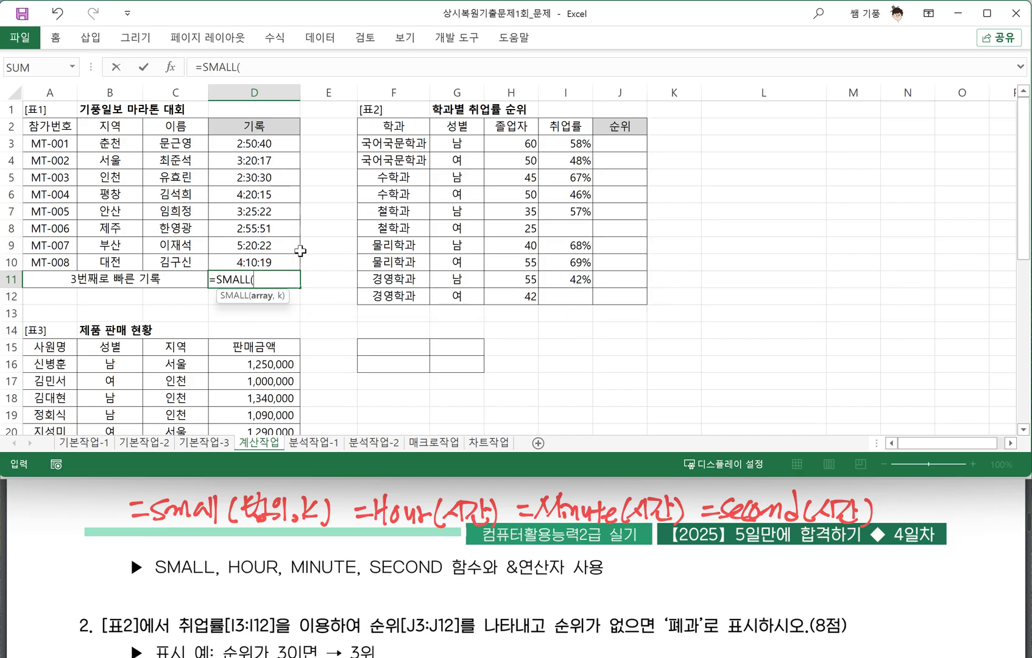
left_click_drag(252, 146, 255, 256)
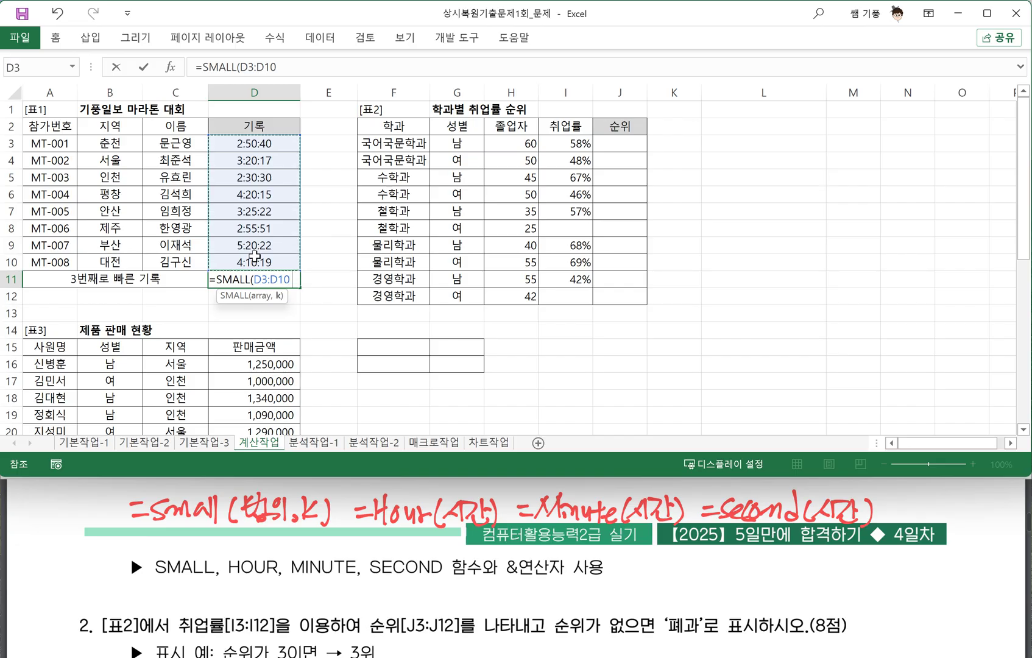
type(",3)")
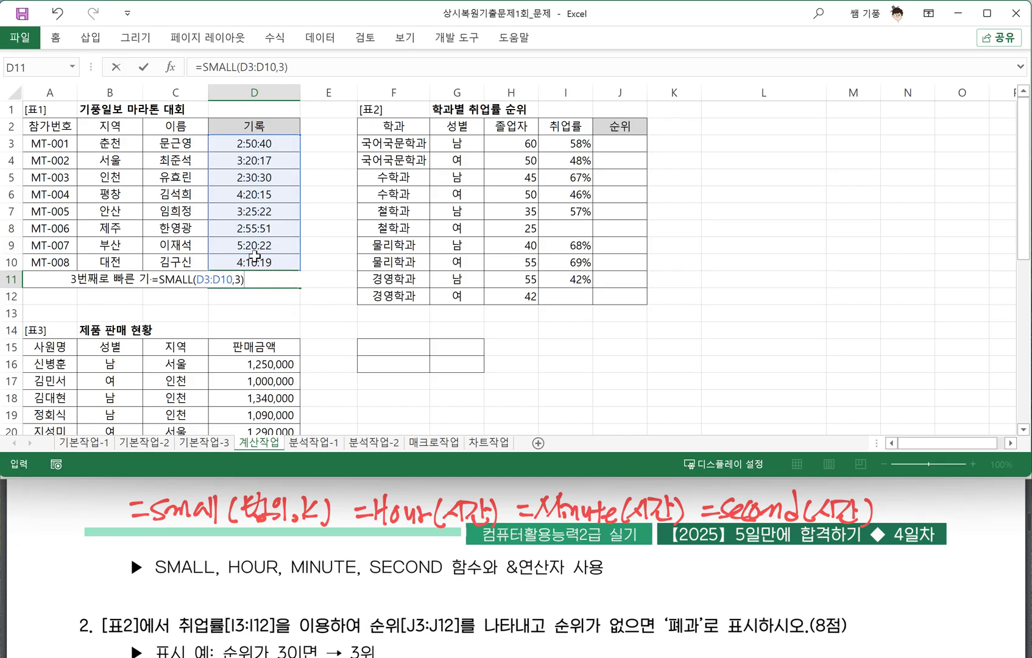
key("Return")
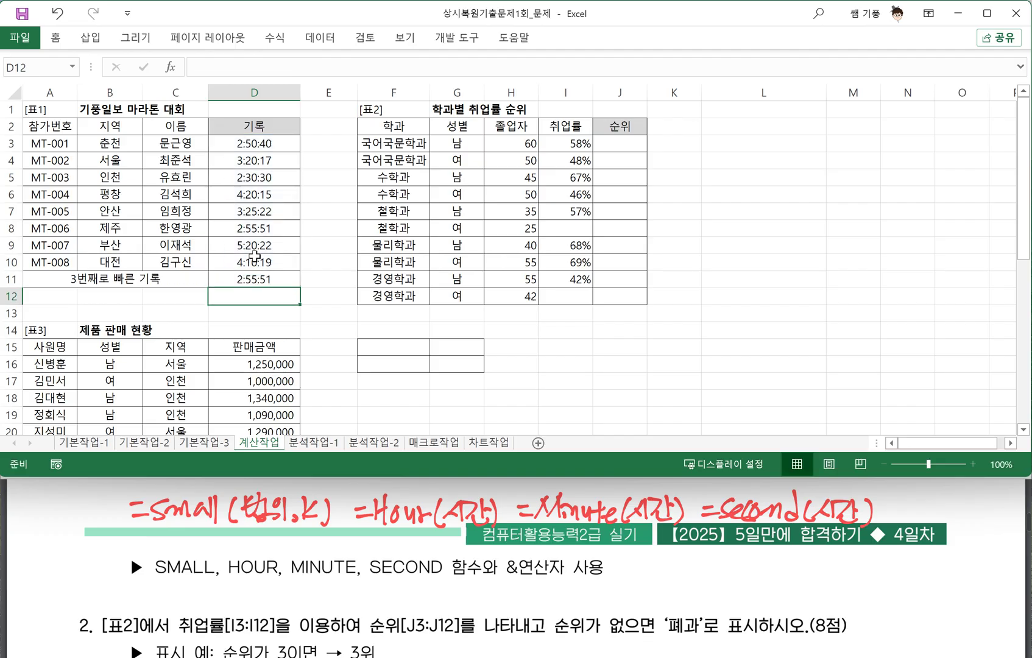
Copy the SMALL(D3:D10,3) part of the D11 formula without its equals sign, keep D11 selected and enlarge the sheet to 115%
left_click(290, 282)
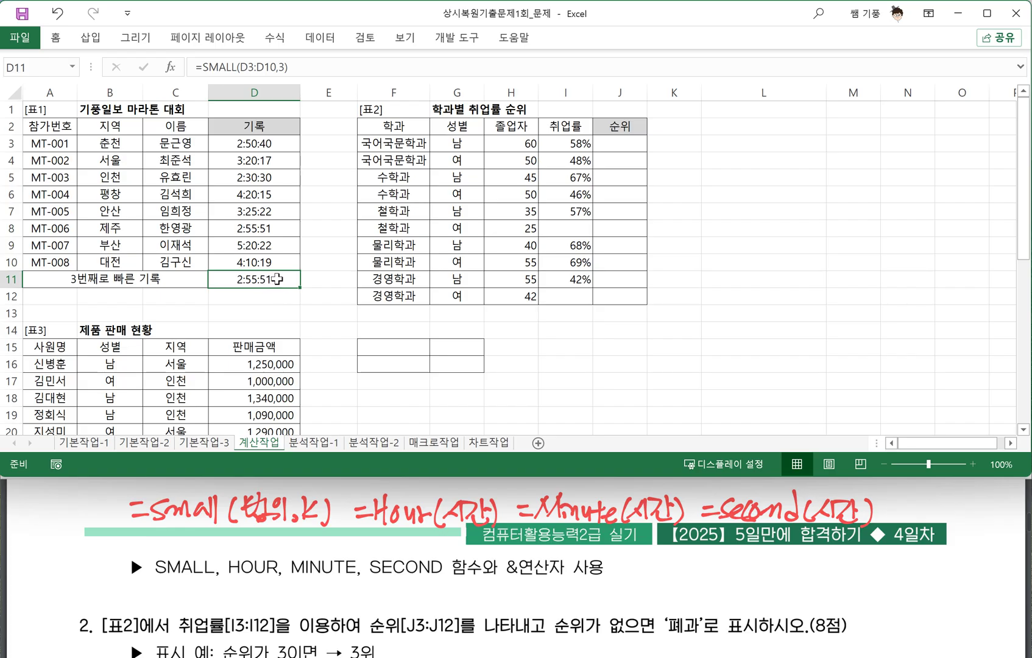
double_click(276, 279)
left_click_drag(244, 280, 216, 285)
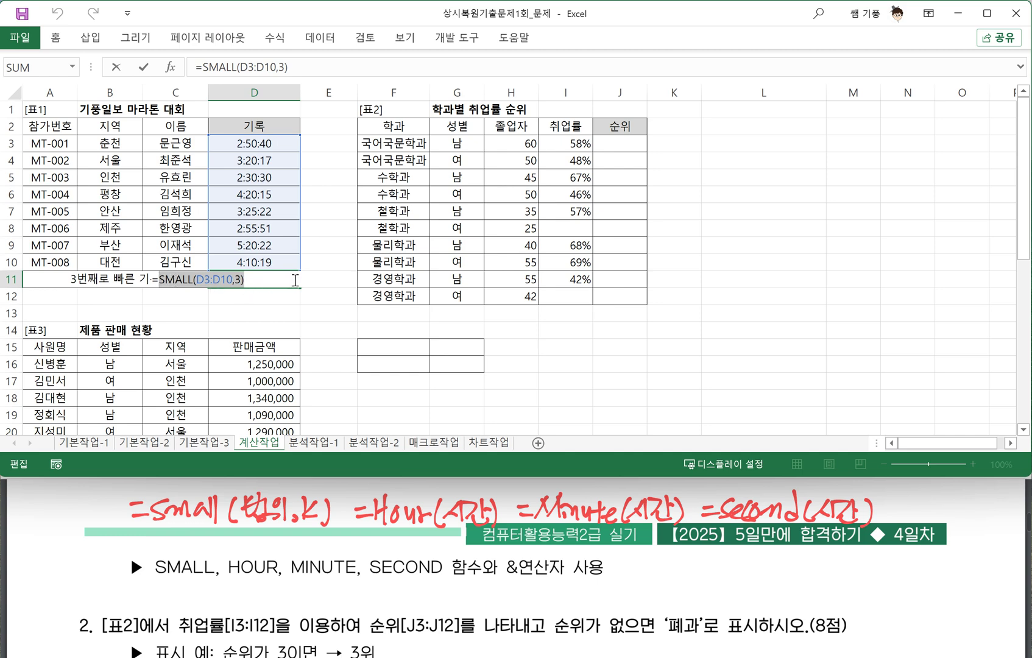
left_click_drag(160, 279, 256, 280)
key("ctrl+c")
key("ctrl+Return")
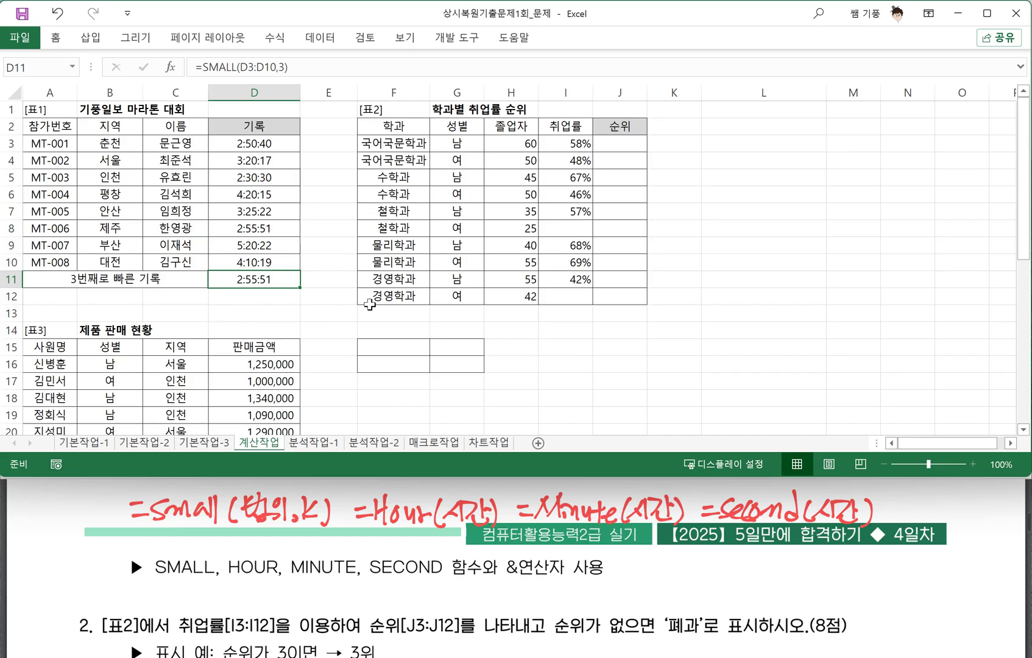
scroll(370, 305, "up", 1, "ctrl")
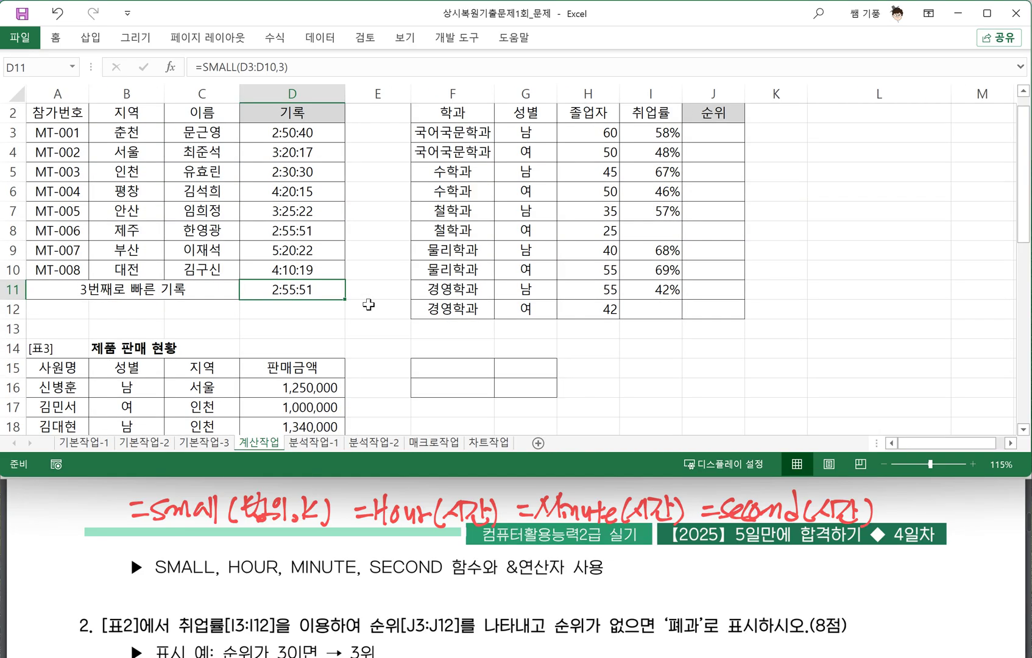
Open the D11 formula for editing and handwrite the patterns 식&식, 식&문자 and 문자&문자 beside question 1's display example in the PDF
scroll(369, 304, "up", 1, "ctrl")
double_click(248, 294)
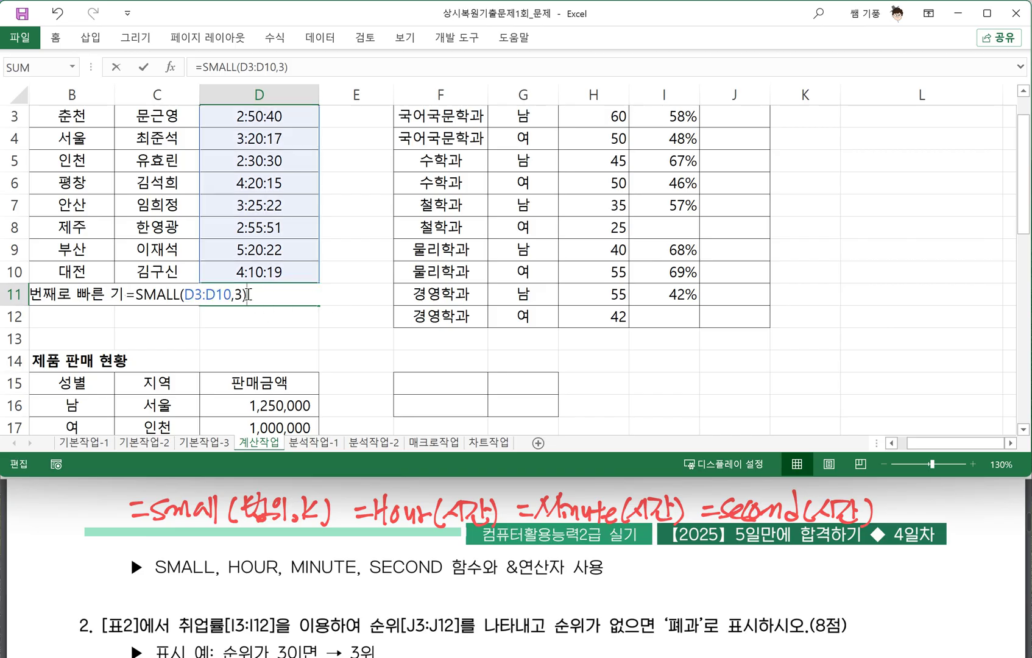
left_click(316, 525)
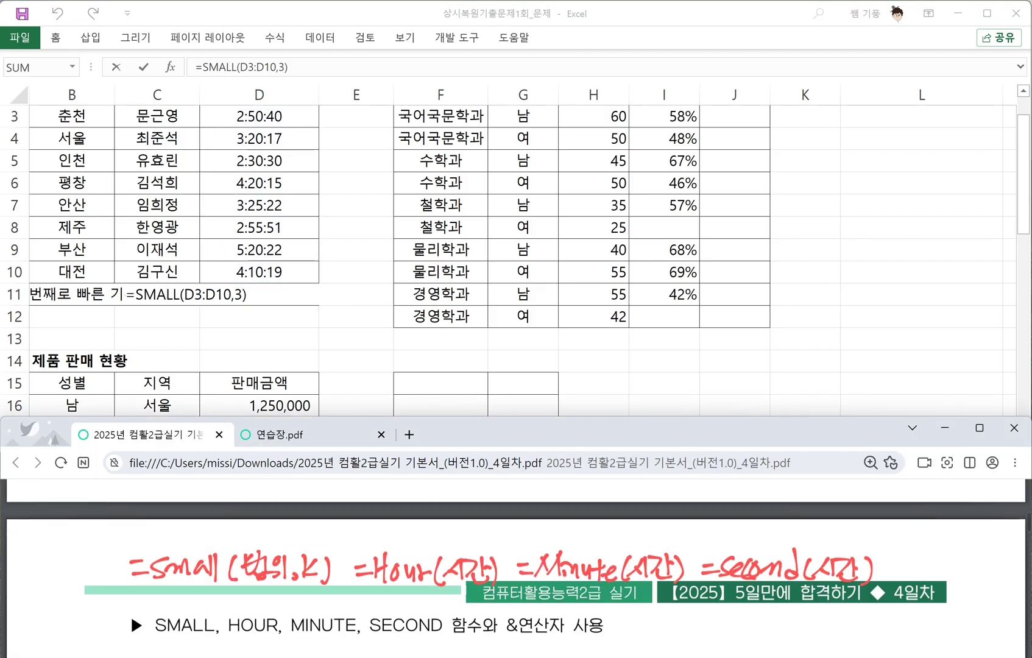
scroll(316, 525, "up", 3)
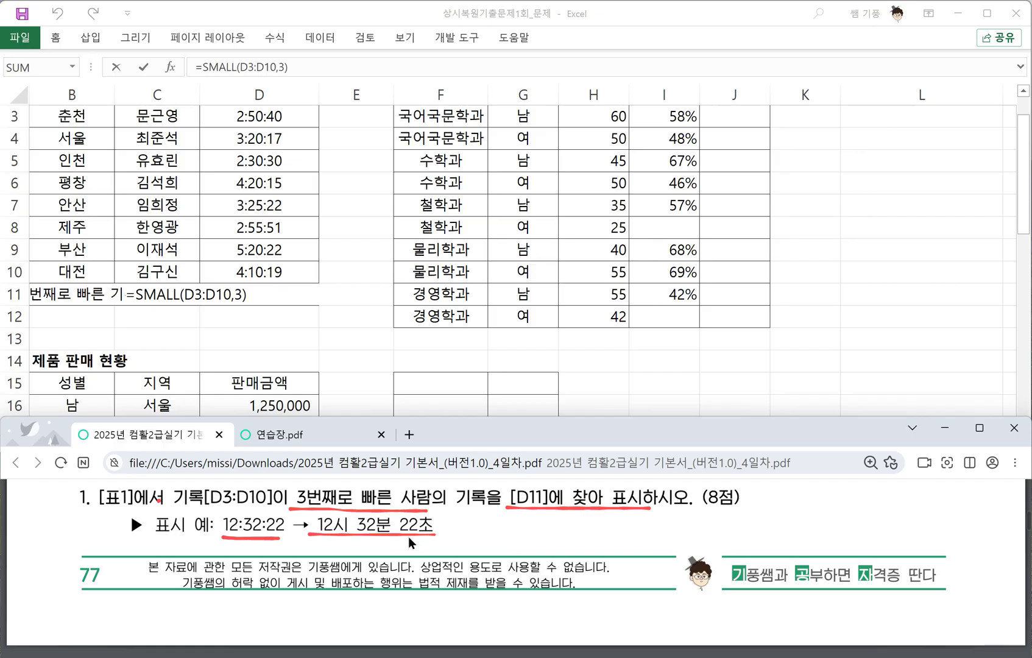
mouse_move(516, 522)
left_mouse_down()
mouse_move(500, 542)
mouse_move(518, 540)
left_mouse_up()
mouse_move(523, 521)
left_mouse_down()
mouse_move(521, 556)
mouse_move(563, 538)
left_mouse_up()
left_click(546, 546)
left_click_drag(566, 523, 569, 556)
left_click_drag(607, 522, 597, 542)
left_click_drag(607, 532, 619, 540)
left_click_drag(597, 543, 625, 548)
mouse_move(625, 536)
left_mouse_down()
mouse_move(650, 533)
mouse_move(628, 550)
left_mouse_up()
mouse_move(653, 524)
left_mouse_down()
mouse_move(652, 536)
mouse_move(667, 530)
left_mouse_up()
mouse_move(646, 538)
left_mouse_down()
mouse_move(668, 536)
mouse_move(651, 548)
left_mouse_up()
mouse_move(650, 549)
left_mouse_down()
mouse_move(668, 551)
mouse_move(681, 529)
left_mouse_up()
mouse_move(677, 530)
left_mouse_down()
mouse_move(665, 548)
mouse_move(690, 553)
left_mouse_up()
left_click_drag(683, 537, 735, 535)
left_click_drag(717, 535, 738, 547)
mouse_move(739, 527)
left_mouse_down()
mouse_move(754, 525)
mouse_move(735, 548)
left_mouse_up()
left_click_drag(749, 536, 755, 546)
mouse_move(756, 522)
left_mouse_down()
mouse_move(758, 549)
mouse_move(785, 521)
mouse_move(776, 551)
mouse_move(798, 534)
mouse_move(800, 550)
left_mouse_up()
left_click_drag(797, 526, 815, 524)
mouse_move(813, 527)
left_mouse_down()
mouse_move(798, 544)
mouse_move(815, 542)
left_mouse_up()
mouse_move(818, 511)
left_mouse_down()
mouse_move(823, 555)
mouse_move(828, 535)
left_mouse_up()
left_click(834, 547)
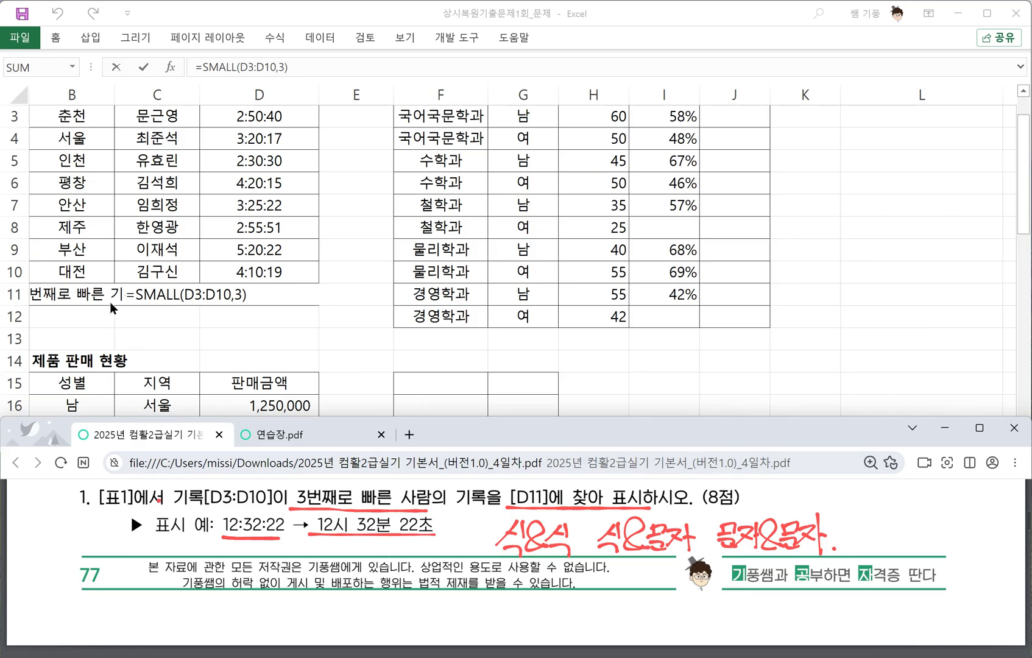
Wrap the SMALL formula in D11 in HOUR and append the hour text so it reads =HOUR(SMALL(D3:D10,3))&"시 "&
left_click(256, 301)
left_click(135, 296)
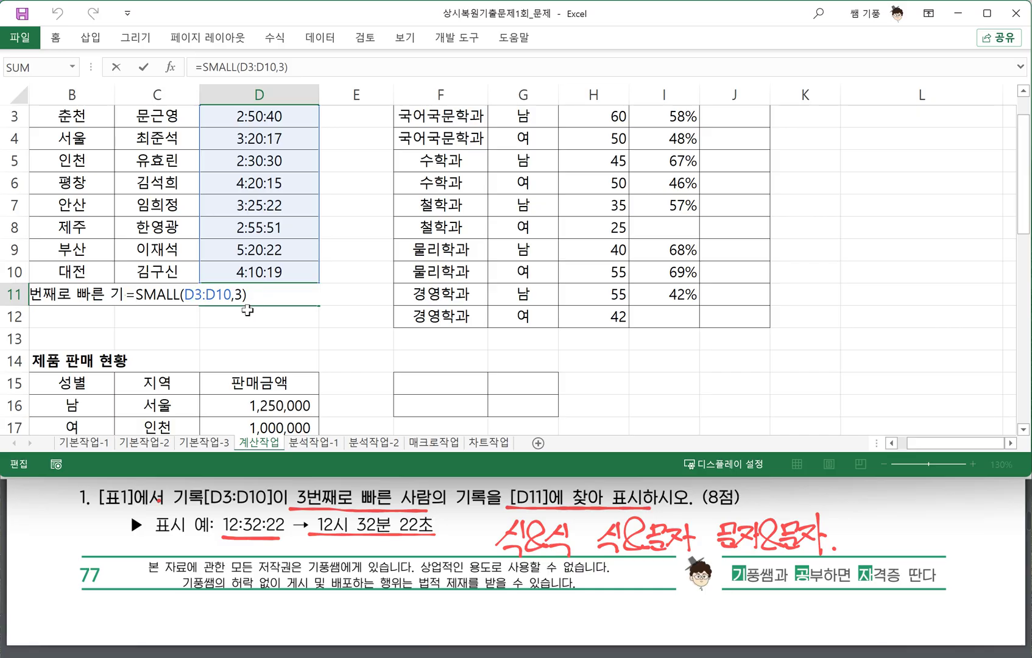
type("HOUR")
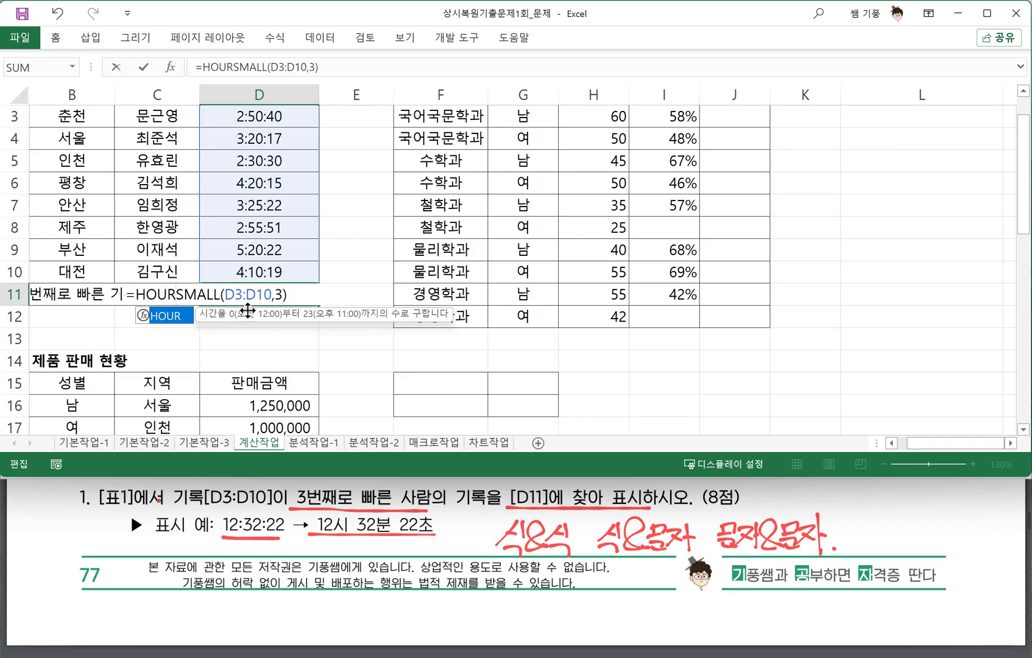
type("(")
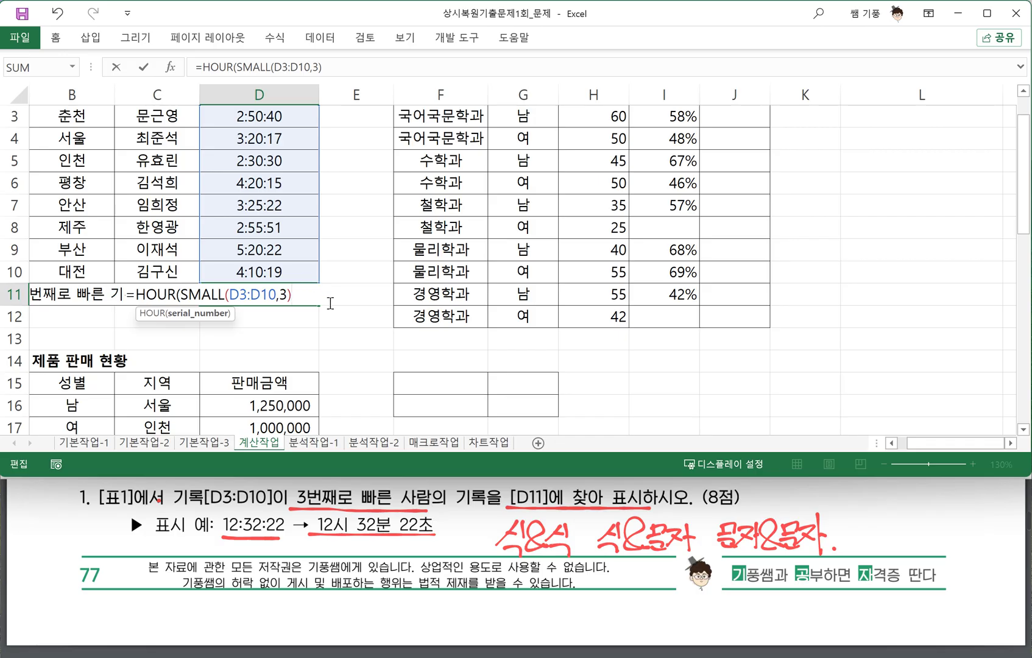
type(")")
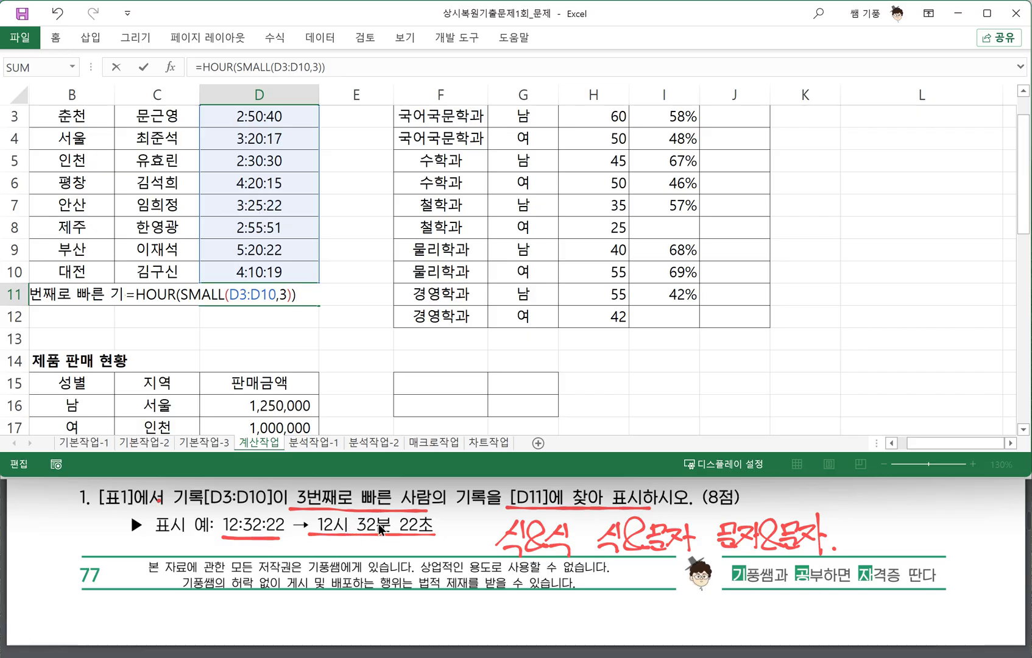
type("&\"시 \"&")
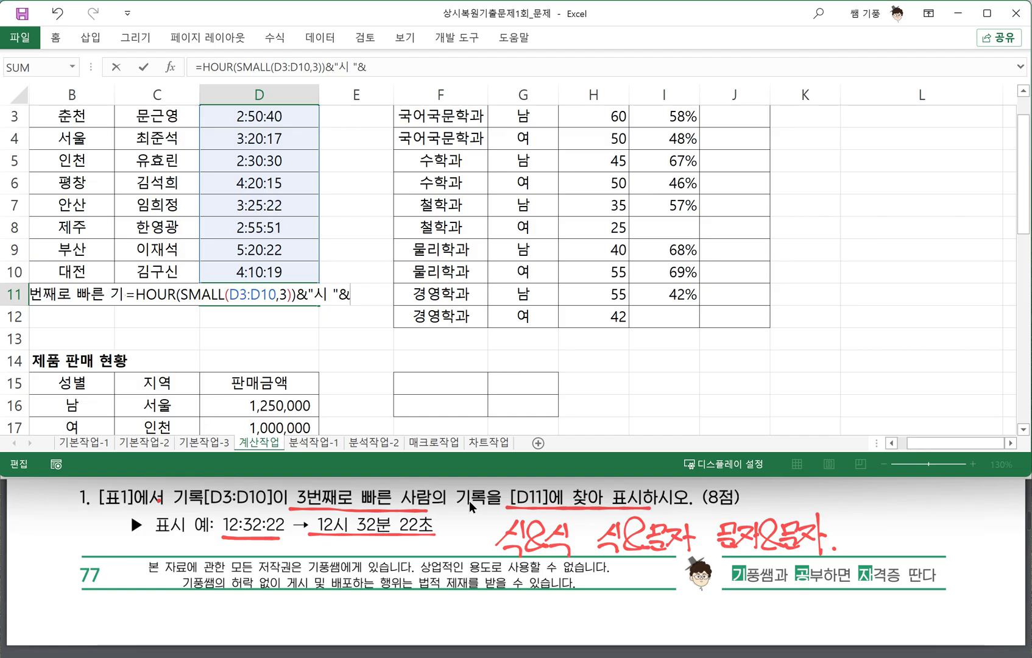
type("ㅡㅑㅜㅕㅅㄷ")
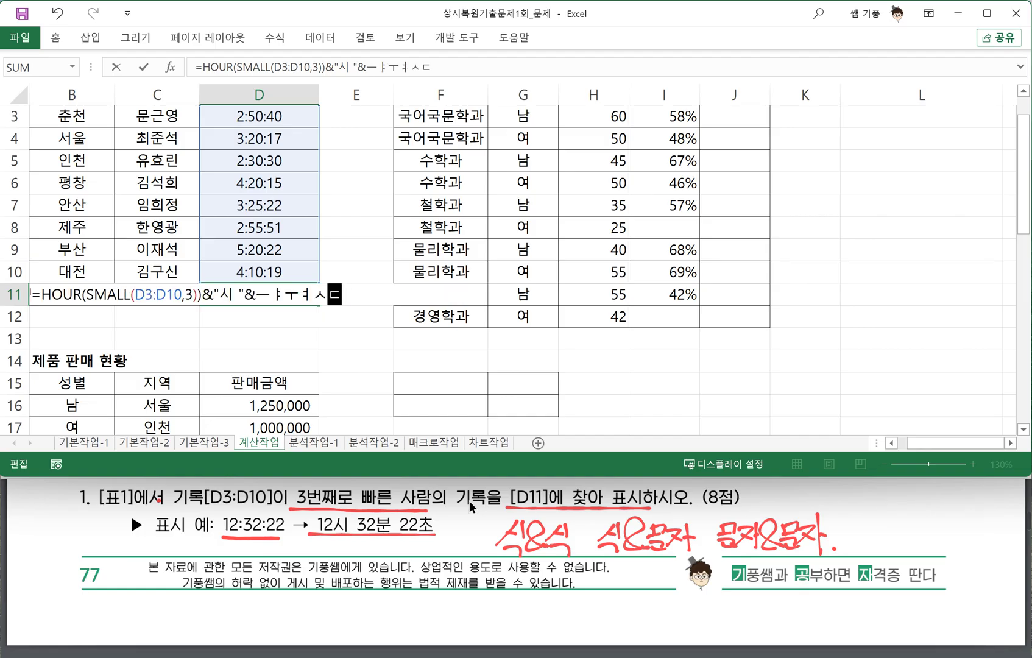
key("BackSpace")
key("BackSpace")
key("BackSpace")
key("BackSpace")
key("BackSpace")
key("BackSpace")
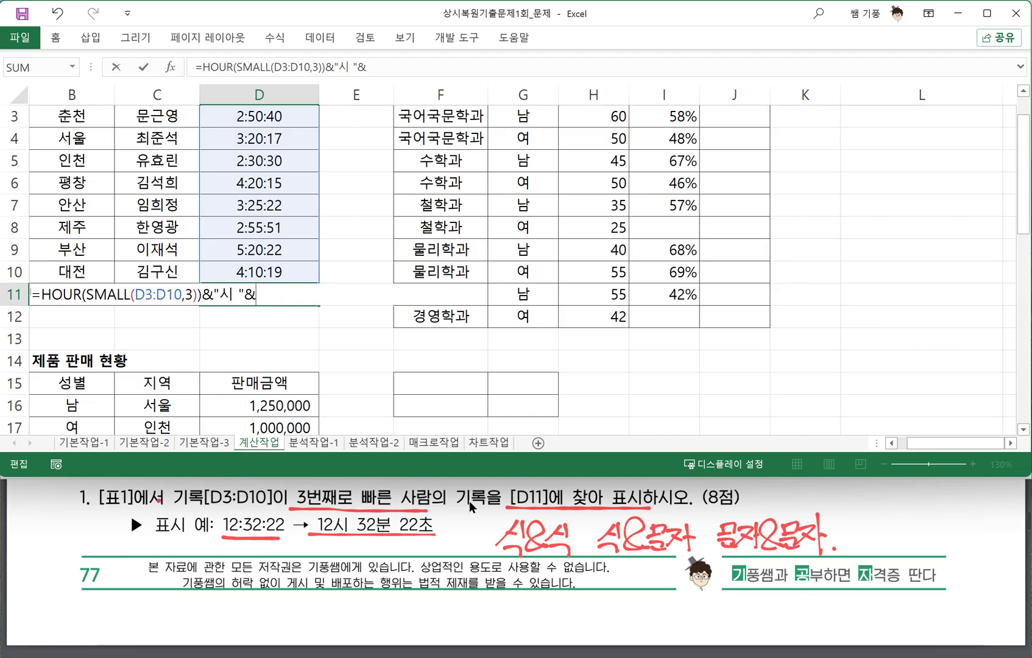
Append MINUTE(SMALL(D3:D10,3))&"분 " to the D11 formula, reusing the copied SMALL part
type("MINUT")
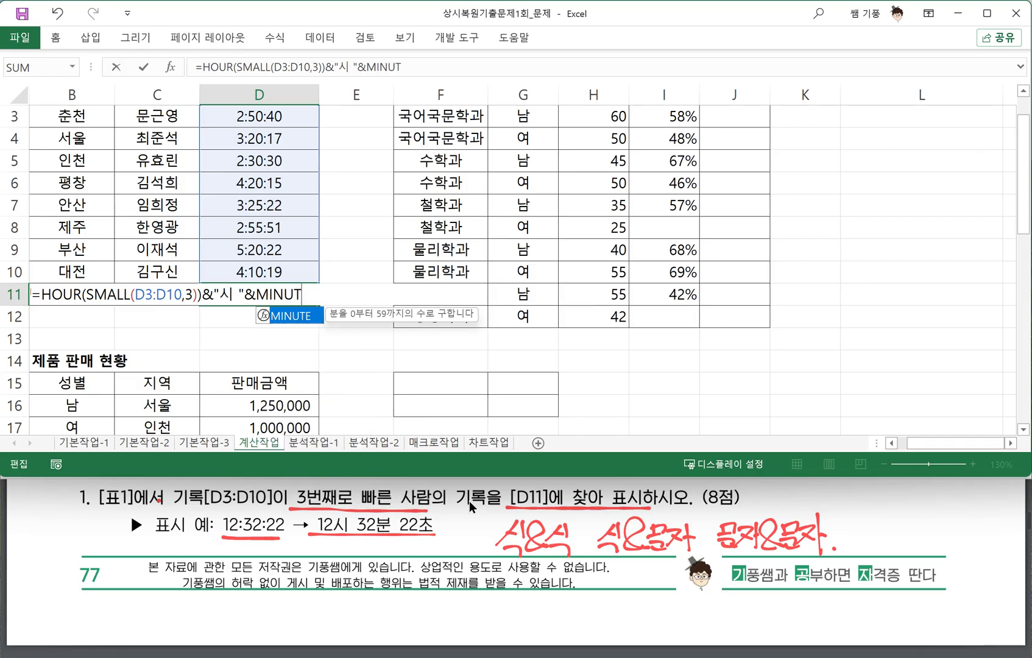
type("E(")
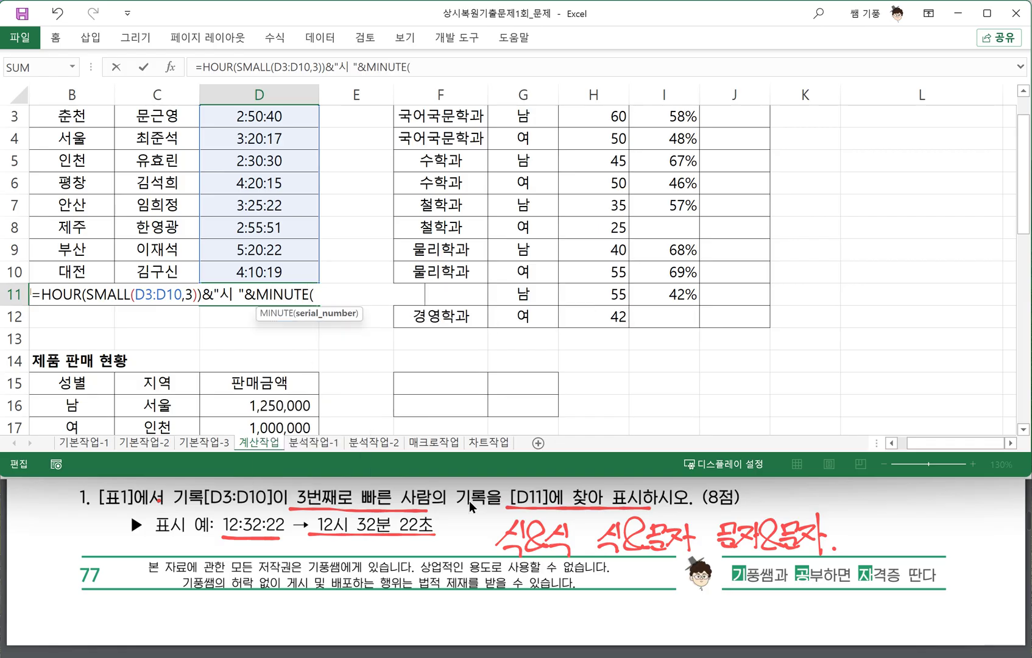
key("ctrl+v")
type(")")
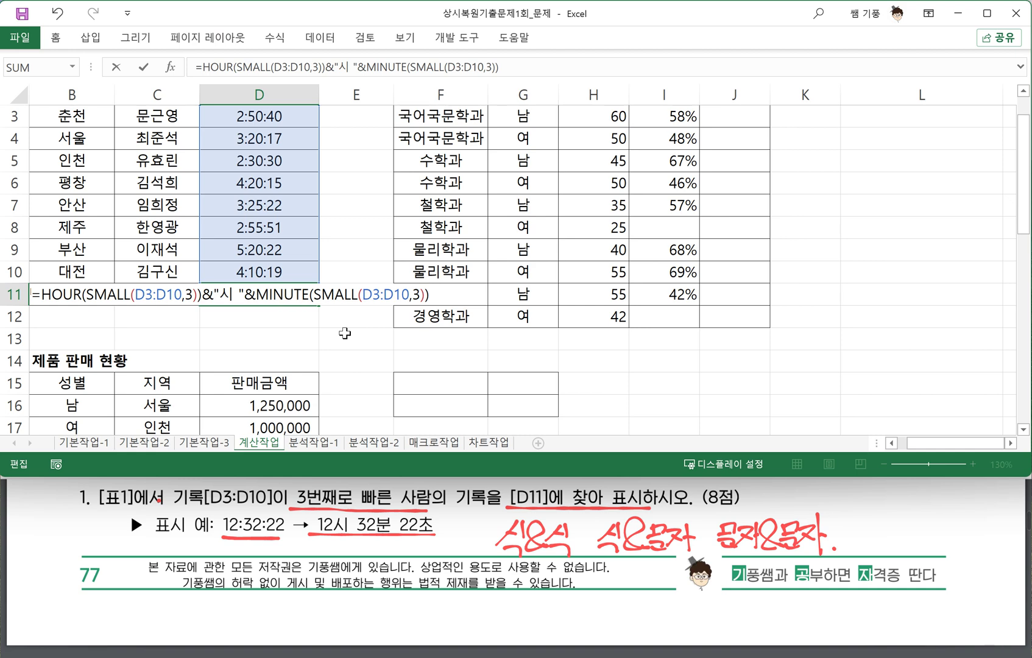
type("&\"Q")
key("BackSpace")
type("분")
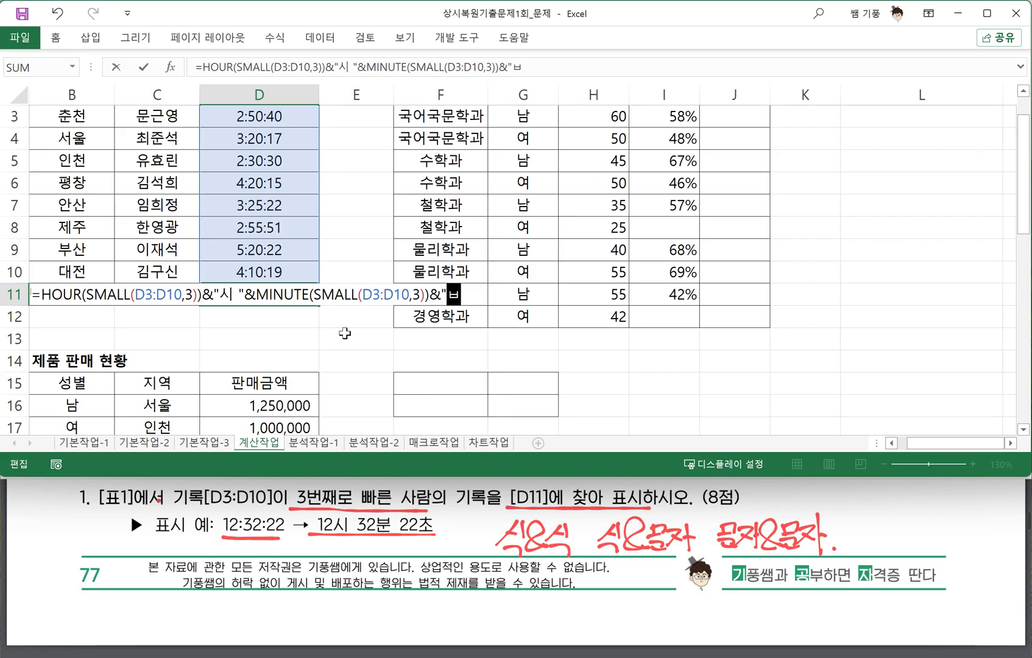
type(" \"")
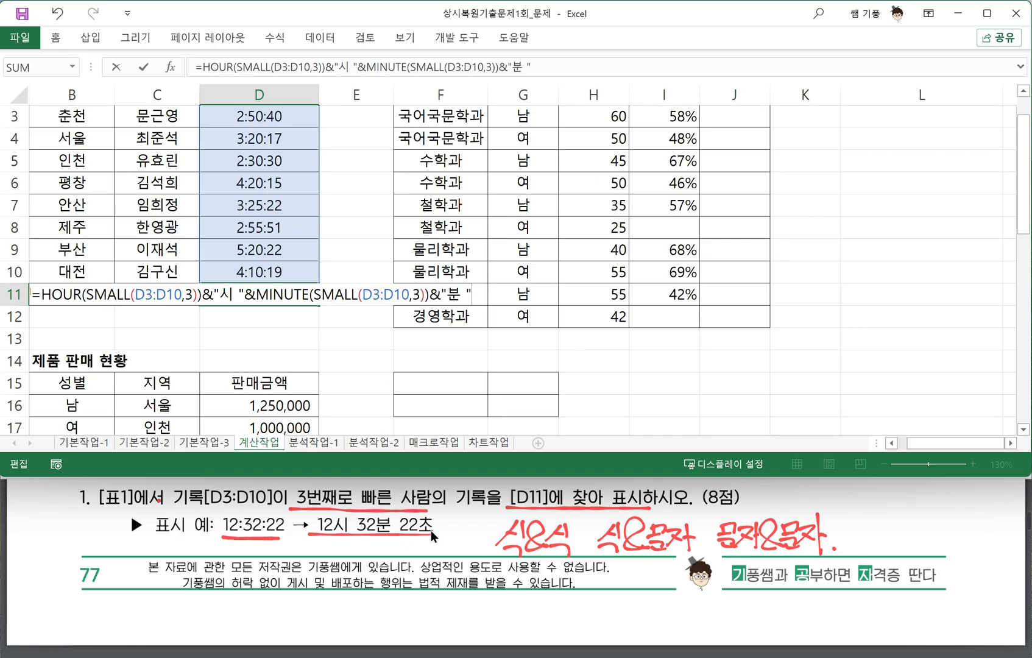
Finish the D11 formula with &SECOND(SMALL(D3:D10,3))&"초", enter it and reselect D11
type("&")
type("ㄴㄷ")
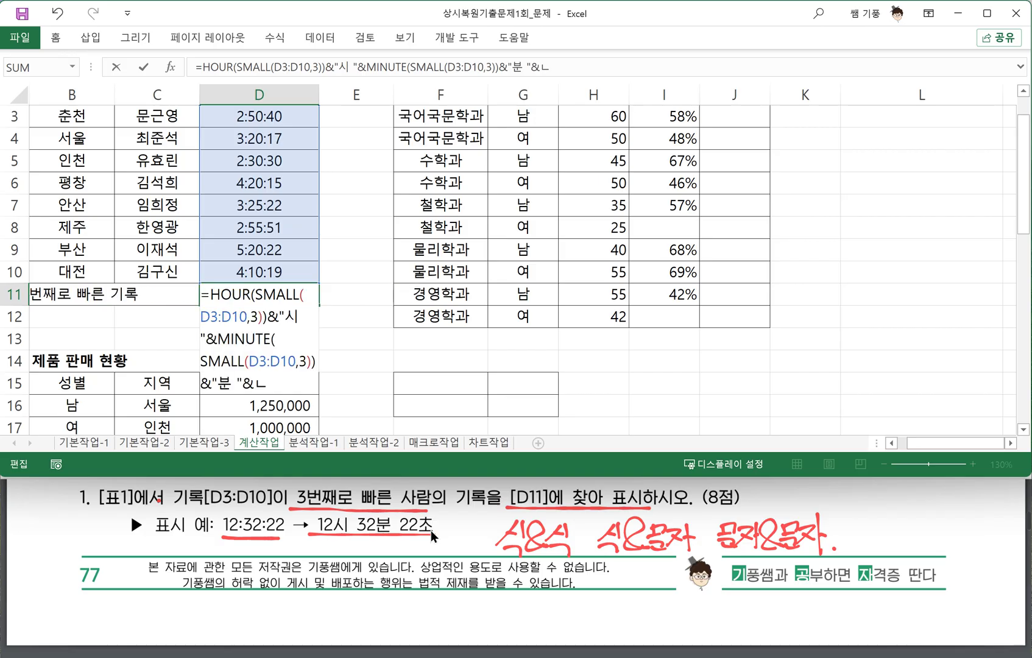
key("BackSpace")
key("BackSpace")
type("SE")
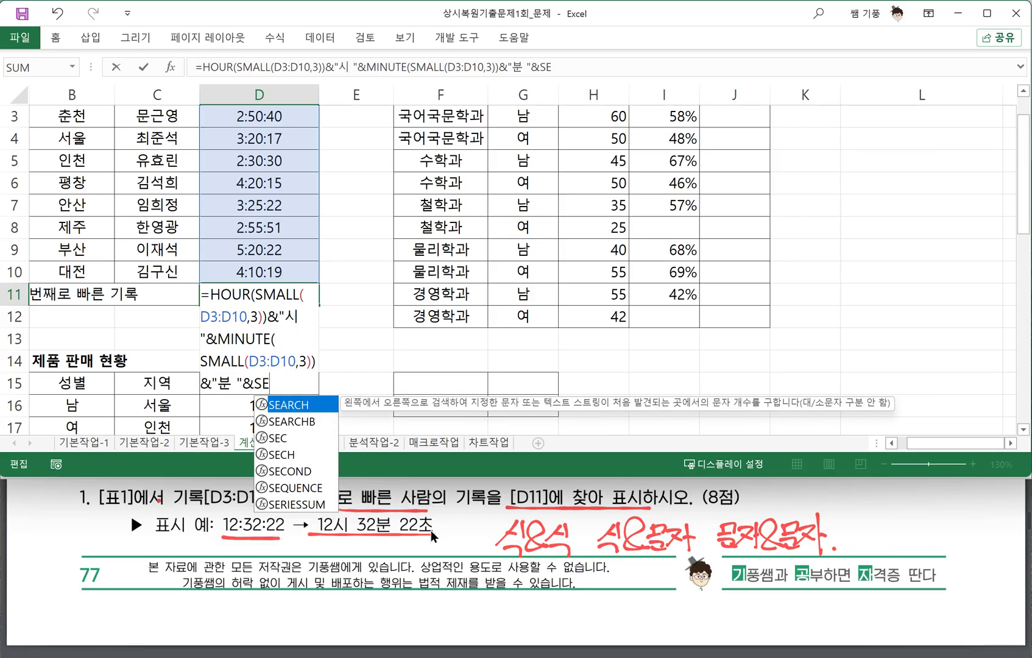
type("COND")
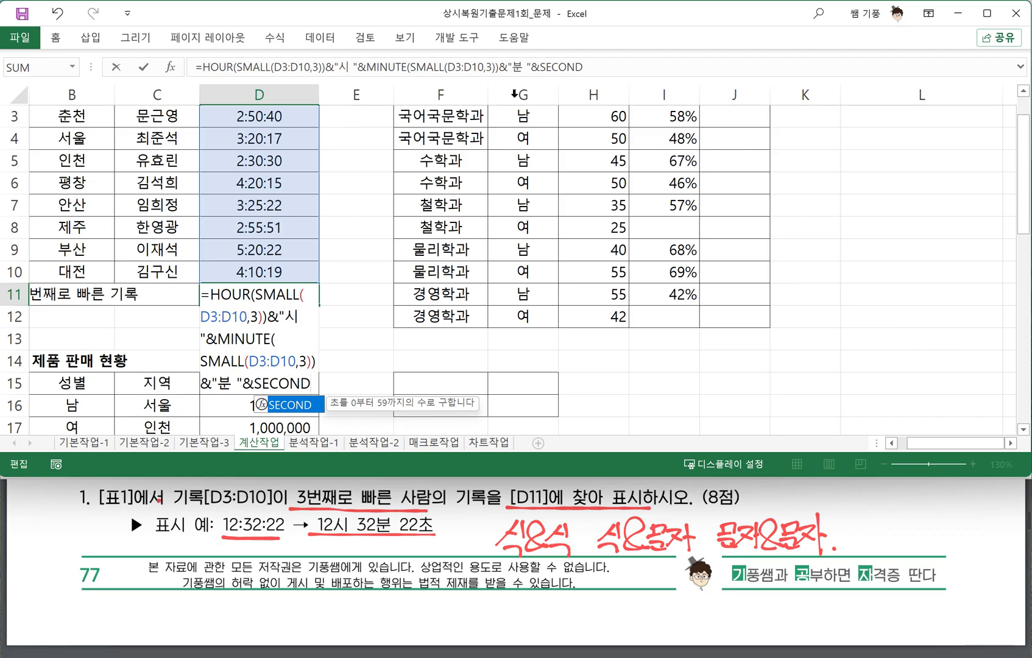
left_click(582, 67)
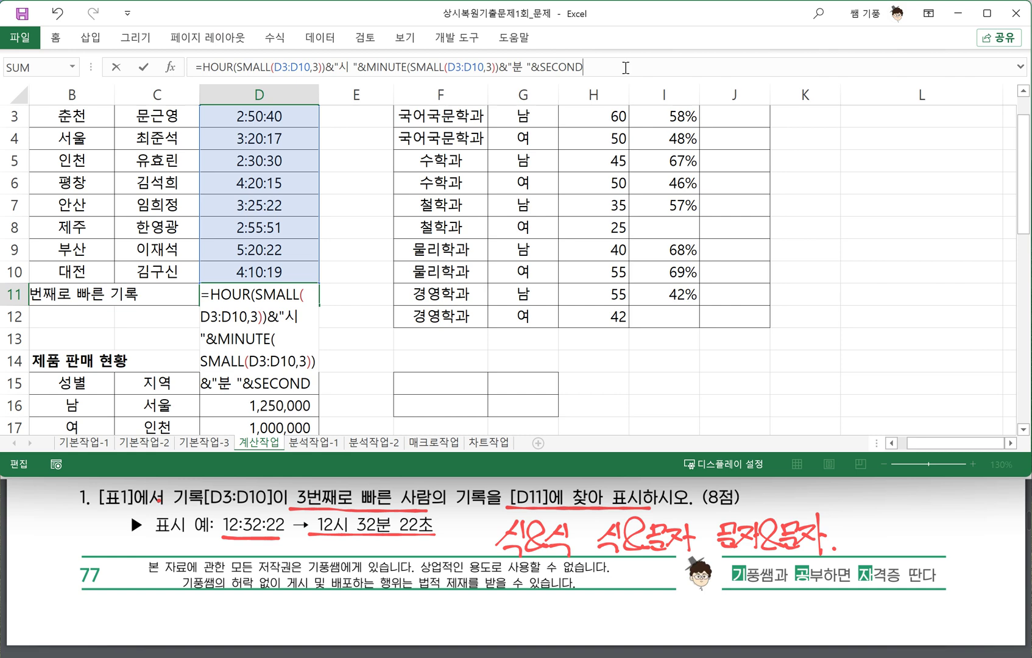
type("(SMALL(D3:D10,3)")
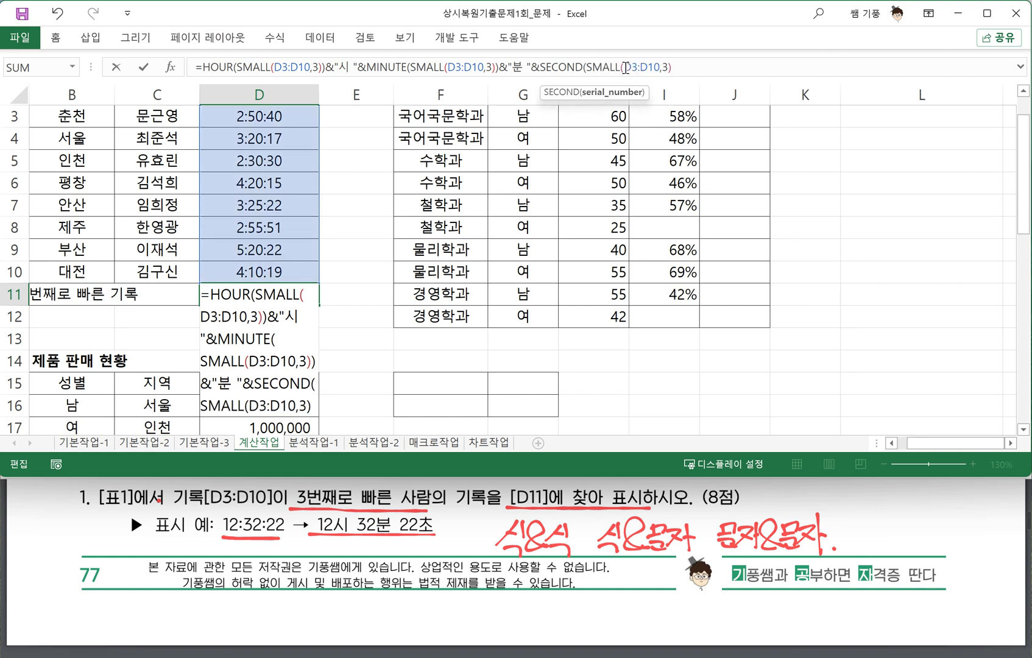
type(")")
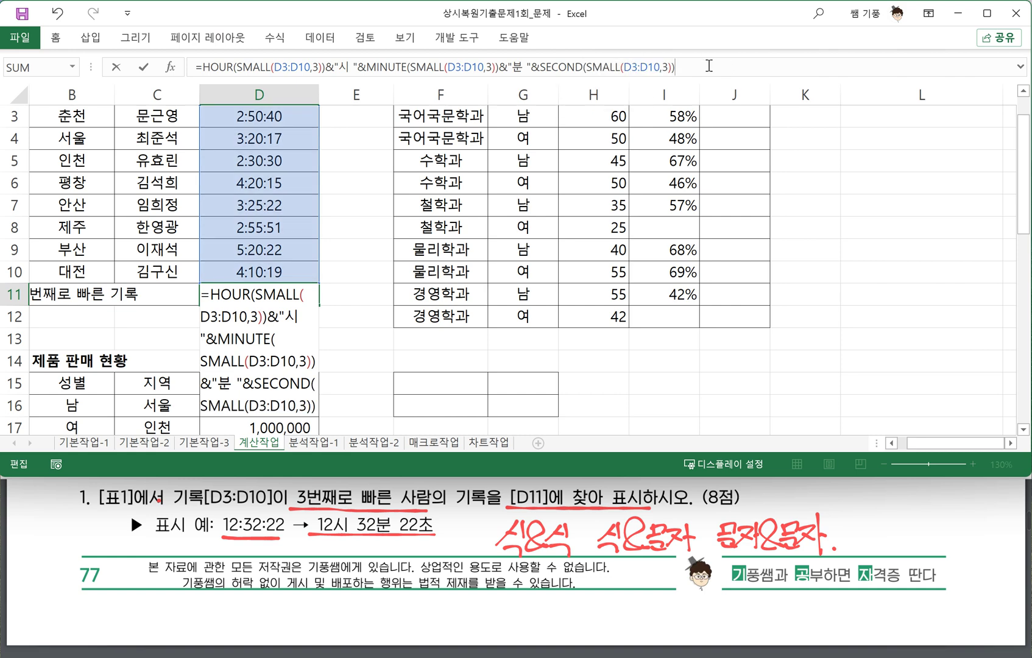
type("&")
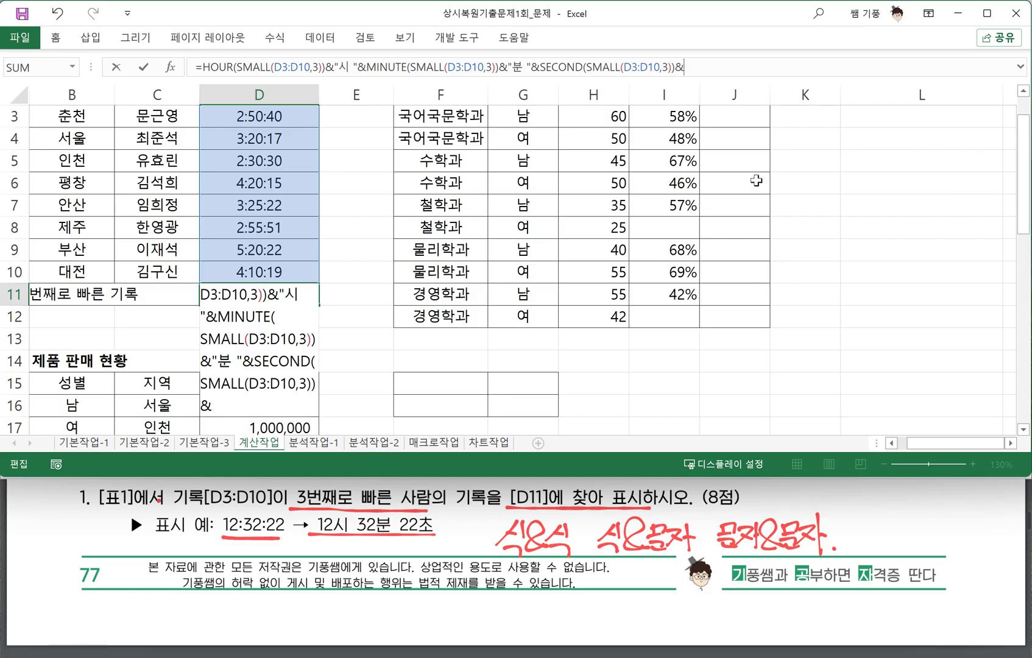
type("\"초\"")
key("Return")
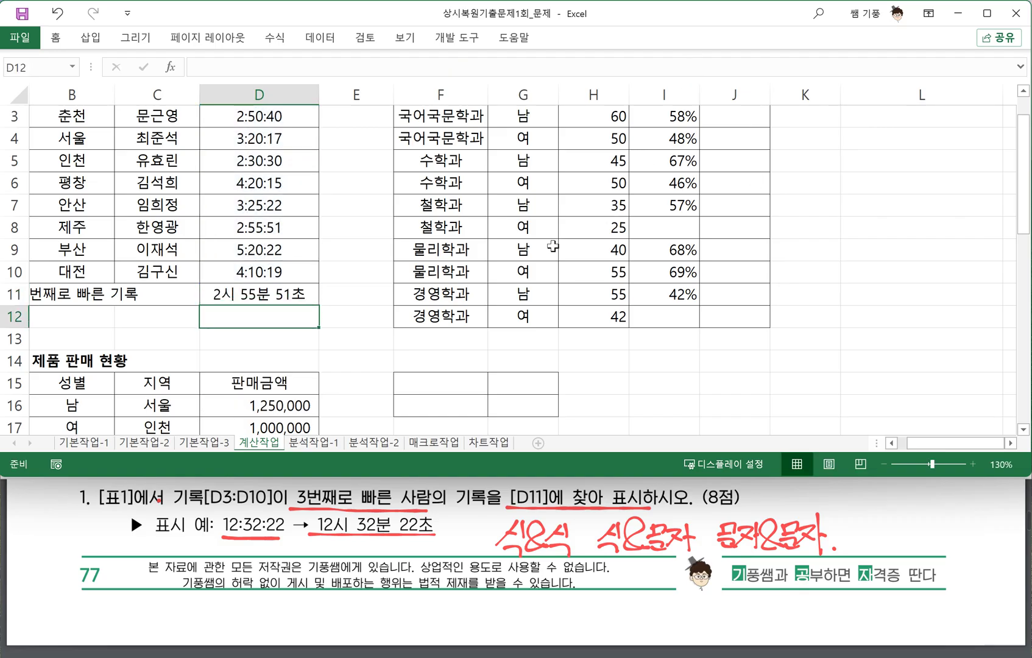
left_click(254, 294)
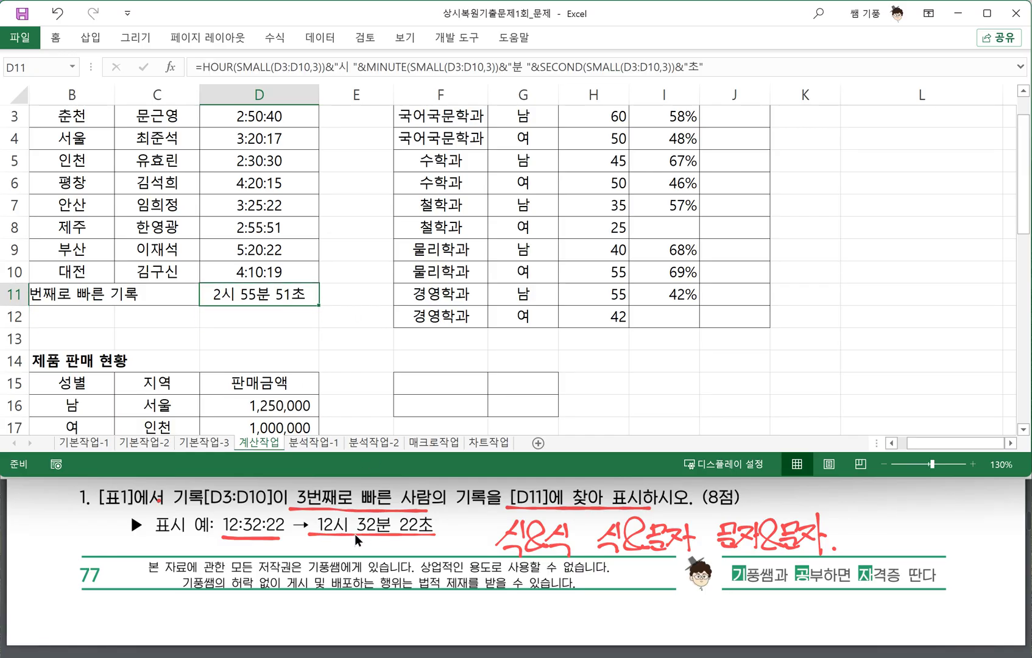
Handwrite the syntax =Iferror(값,오류값) beside question 2's display example in the PDF
scroll(355, 533, "down", 3)
scroll(365, 545, "down", 3)
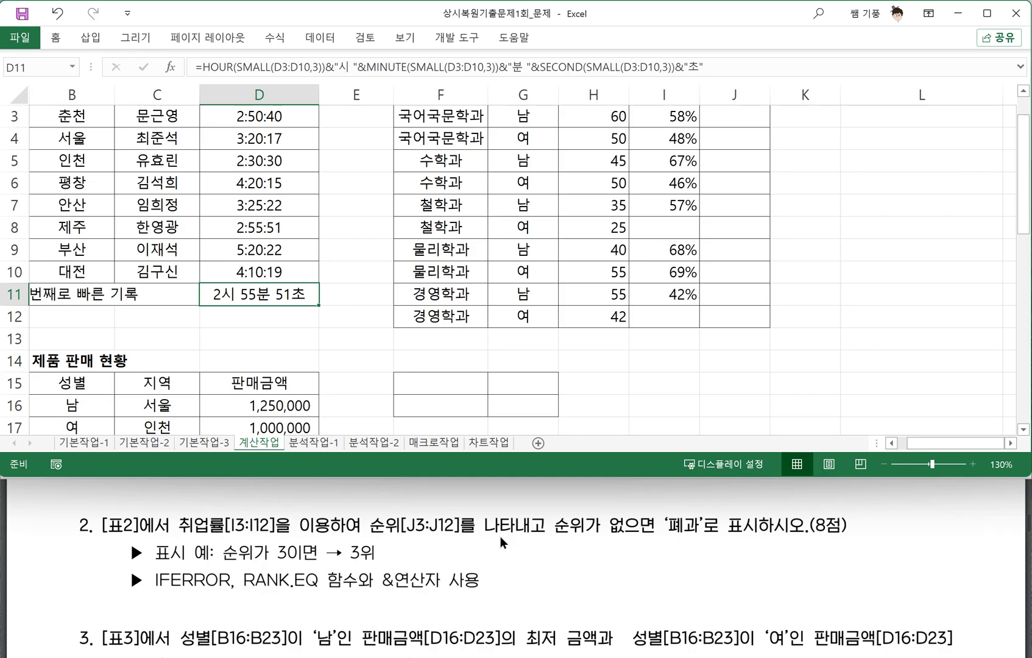
left_click(511, 548)
left_click_drag(506, 556, 523, 551)
left_click_drag(513, 564, 566, 556)
mouse_move(547, 544)
left_mouse_down()
mouse_move(551, 581)
mouse_move(576, 555)
mouse_move(577, 566)
mouse_move(635, 562)
left_mouse_up()
mouse_move(632, 548)
left_mouse_down()
mouse_move(636, 562)
mouse_move(652, 554)
left_mouse_up()
left_click_drag(652, 549, 662, 548)
mouse_move(638, 555)
left_mouse_down()
mouse_move(646, 567)
mouse_move(657, 558)
left_mouse_up()
mouse_move(653, 557)
left_mouse_down()
mouse_move(646, 572)
mouse_move(680, 556)
left_mouse_up()
left_click_drag(674, 561, 693, 561)
left_click_drag(690, 544, 706, 552)
left_click_drag(685, 558, 710, 567)
mouse_move(707, 545)
left_mouse_down()
mouse_move(718, 564)
mouse_move(728, 555)
left_mouse_up()
mouse_move(712, 567)
left_mouse_down()
mouse_move(732, 551)
mouse_move(735, 561)
left_mouse_up()
left_click_drag(735, 537, 739, 571)
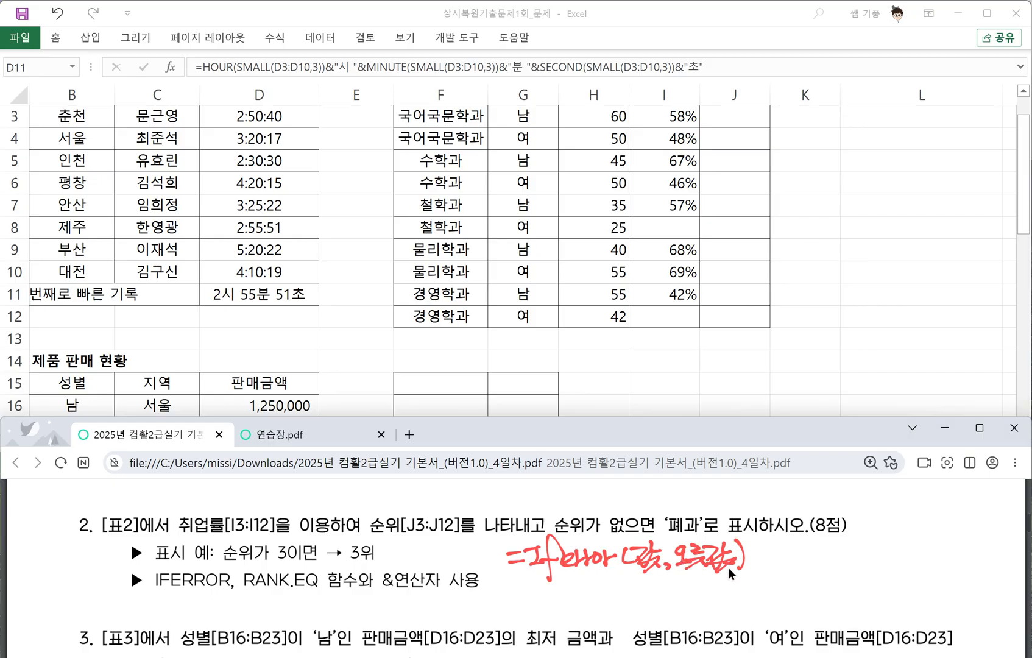
Handwrite the example =Iferror(3×4, 4×5) ⇒ 12 beside question 2's function list in the PDF
left_click_drag(477, 609, 488, 606)
left_click_drag(481, 617, 513, 597)
mouse_move(511, 597)
left_mouse_down()
mouse_move(507, 623)
mouse_move(518, 615)
left_mouse_up()
mouse_move(537, 613)
left_mouse_down()
mouse_move(521, 629)
mouse_move(529, 609)
left_mouse_up()
mouse_move(530, 607)
left_mouse_down()
mouse_move(543, 620)
mouse_move(549, 613)
left_mouse_up()
left_click_drag(547, 609, 557, 616)
mouse_move(562, 605)
left_mouse_down()
mouse_move(571, 617)
mouse_move(579, 608)
left_mouse_up()
mouse_move(576, 603)
left_mouse_down()
mouse_move(598, 622)
mouse_move(625, 617)
left_mouse_up()
mouse_move(626, 604)
left_mouse_down()
mouse_move(613, 618)
mouse_move(647, 608)
mouse_move(638, 622)
left_mouse_up()
mouse_move(655, 612)
left_mouse_down()
mouse_move(651, 621)
mouse_move(668, 611)
left_mouse_up()
mouse_move(670, 598)
left_mouse_down()
mouse_move(675, 615)
mouse_move(691, 613)
left_mouse_up()
mouse_move(689, 599)
left_mouse_down()
mouse_move(677, 618)
mouse_move(698, 619)
left_mouse_up()
mouse_move(693, 608)
left_mouse_down()
mouse_move(700, 615)
mouse_move(714, 593)
left_mouse_up()
mouse_move(709, 606)
left_mouse_down()
mouse_move(711, 623)
mouse_move(732, 609)
left_mouse_up()
mouse_move(734, 597)
left_mouse_down()
mouse_move(734, 620)
mouse_move(744, 621)
left_mouse_up()
left_click_drag(755, 603, 777, 614)
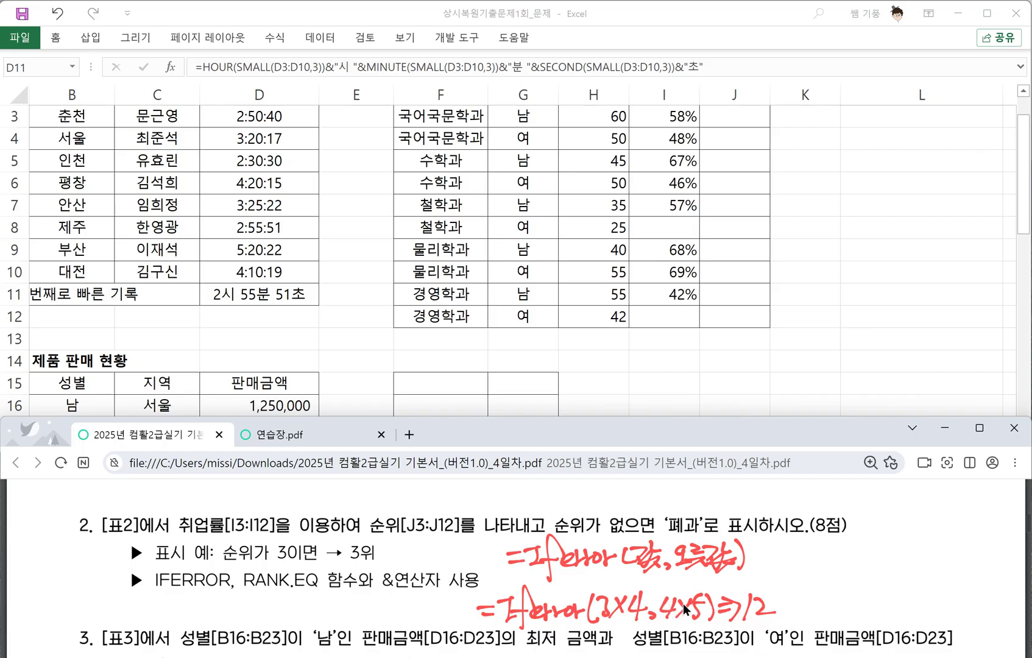
Handwrite a second example =Iferror(3/0, 4×5) beside the first one, with its result ⇒ 20 above it
left_click_drag(787, 603, 799, 601)
left_click_drag(791, 611, 801, 608)
mouse_move(801, 596)
left_mouse_down()
mouse_move(813, 593)
mouse_move(804, 611)
left_mouse_up()
left_click_drag(800, 613, 817, 611)
mouse_move(817, 611)
left_mouse_down()
mouse_move(832, 601)
mouse_move(808, 609)
left_mouse_up()
left_click_drag(812, 611, 837, 611)
left_click_drag(836, 601, 855, 602)
left_click_drag(855, 602, 901, 619)
mouse_move(917, 596)
left_mouse_down()
mouse_move(915, 610)
mouse_move(920, 599)
left_mouse_up()
mouse_move(931, 611)
left_mouse_down()
mouse_move(927, 618)
mouse_move(964, 600)
mouse_move(955, 616)
left_mouse_up()
mouse_move(962, 597)
left_mouse_down()
mouse_move(976, 610)
mouse_move(965, 610)
left_mouse_up()
left_click_drag(985, 588, 981, 616)
left_click_drag(988, 583, 989, 617)
left_click_drag(888, 560, 912, 566)
mouse_move(906, 552)
left_mouse_down()
mouse_move(908, 577)
mouse_move(946, 550)
left_mouse_up()
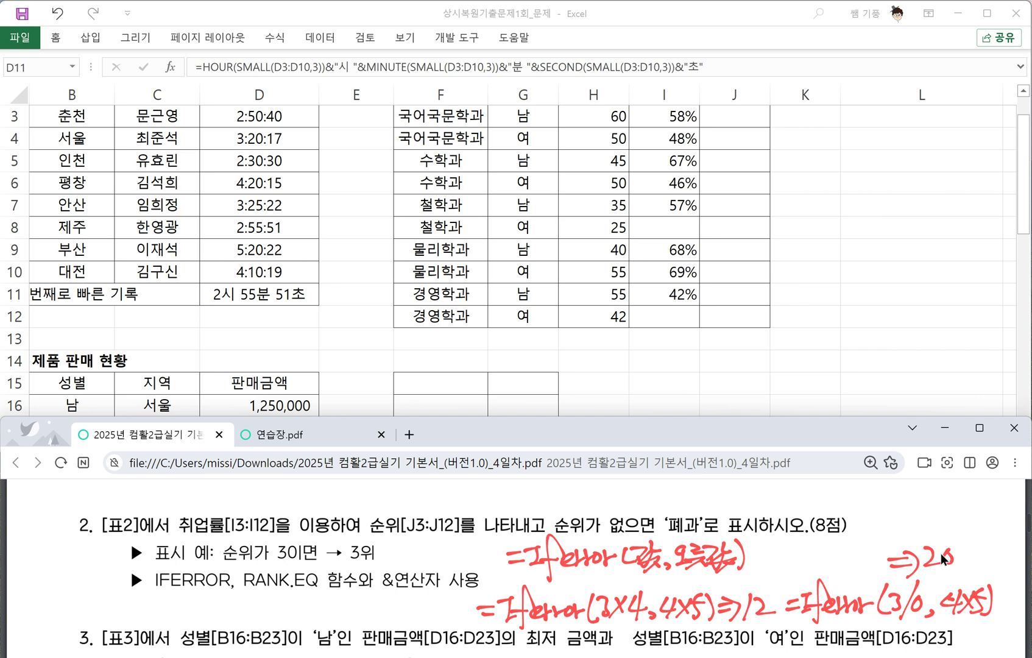
Handwrite the =Rank.eq syntax above question 2 with its cell argument, 범위 and the order note 0→높은수 1등
scroll(130, 481, "up", 1)
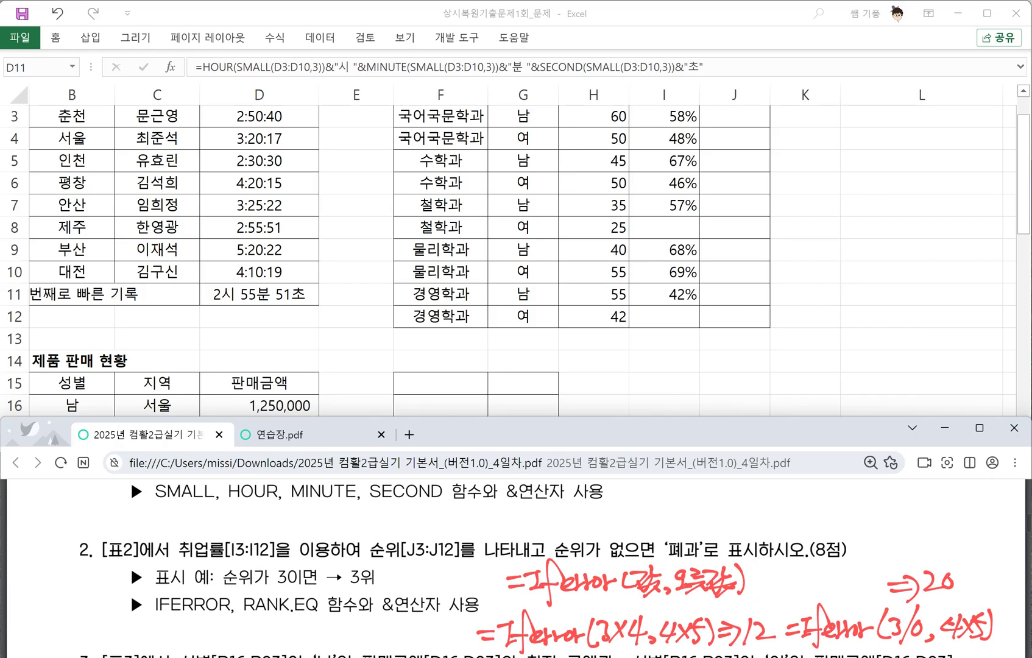
left_click_drag(536, 517, 568, 525)
mouse_move(567, 496)
left_mouse_down()
mouse_move(557, 547)
mouse_move(601, 537)
mouse_move(609, 522)
mouse_move(613, 536)
left_mouse_up()
mouse_move(622, 498)
left_mouse_down()
mouse_move(623, 537)
mouse_move(643, 534)
left_mouse_up()
left_click_drag(649, 523, 662, 528)
mouse_move(669, 518)
left_mouse_down()
mouse_move(677, 515)
mouse_move(661, 547)
left_mouse_up()
mouse_move(692, 503)
left_mouse_down()
mouse_move(698, 534)
mouse_move(714, 534)
left_mouse_up()
left_click_drag(719, 509, 731, 526)
left_click_drag(705, 529, 741, 519)
left_click_drag(725, 528, 739, 528)
left_click_drag(750, 517, 767, 525)
mouse_move(744, 524)
left_mouse_down()
mouse_move(763, 540)
mouse_move(802, 534)
left_mouse_up()
mouse_move(785, 518)
left_mouse_down()
mouse_move(814, 515)
mouse_move(812, 531)
left_mouse_up()
mouse_move(793, 529)
left_mouse_down()
mouse_move(810, 537)
mouse_move(826, 519)
left_mouse_up()
left_click_drag(812, 524, 826, 536)
left_click_drag(830, 506, 840, 537)
mouse_move(865, 508)
left_mouse_down()
mouse_move(857, 529)
mouse_move(872, 513)
left_mouse_up()
mouse_move(884, 505)
left_mouse_down()
mouse_move(885, 531)
mouse_move(866, 563)
mouse_move(911, 518)
left_mouse_up()
mouse_move(907, 520)
left_mouse_down()
mouse_move(924, 516)
mouse_move(921, 525)
left_mouse_up()
mouse_move(914, 524)
left_mouse_down()
mouse_move(920, 535)
mouse_move(931, 529)
left_mouse_up()
left_click_drag(931, 504, 942, 519)
mouse_move(944, 517)
left_mouse_down()
mouse_move(958, 502)
mouse_move(952, 526)
left_mouse_up()
mouse_move(936, 522)
left_mouse_down()
mouse_move(965, 518)
mouse_move(960, 531)
left_mouse_up()
mouse_move(971, 507)
left_mouse_down()
mouse_move(970, 530)
mouse_move(987, 515)
left_mouse_up()
mouse_move(975, 520)
left_mouse_down()
mouse_move(989, 519)
mouse_move(984, 533)
left_mouse_up()
Add the second order option 1→낮은수 1등 below the 0 option of the Rank.eq note
mouse_move(876, 562)
left_mouse_down()
mouse_move(895, 552)
mouse_move(891, 566)
left_mouse_up()
left_click_drag(903, 542, 921, 553)
left_click_drag(901, 557, 920, 567)
left_click_drag(929, 543, 941, 558)
left_click_drag(930, 552, 963, 558)
mouse_move(938, 559)
left_mouse_down()
mouse_move(962, 555)
mouse_move(956, 569)
left_mouse_up()
mouse_move(969, 544)
left_mouse_down()
mouse_move(970, 565)
mouse_move(985, 551)
left_mouse_up()
mouse_move(971, 559)
left_mouse_down()
mouse_move(987, 555)
mouse_move(986, 567)
left_mouse_up()
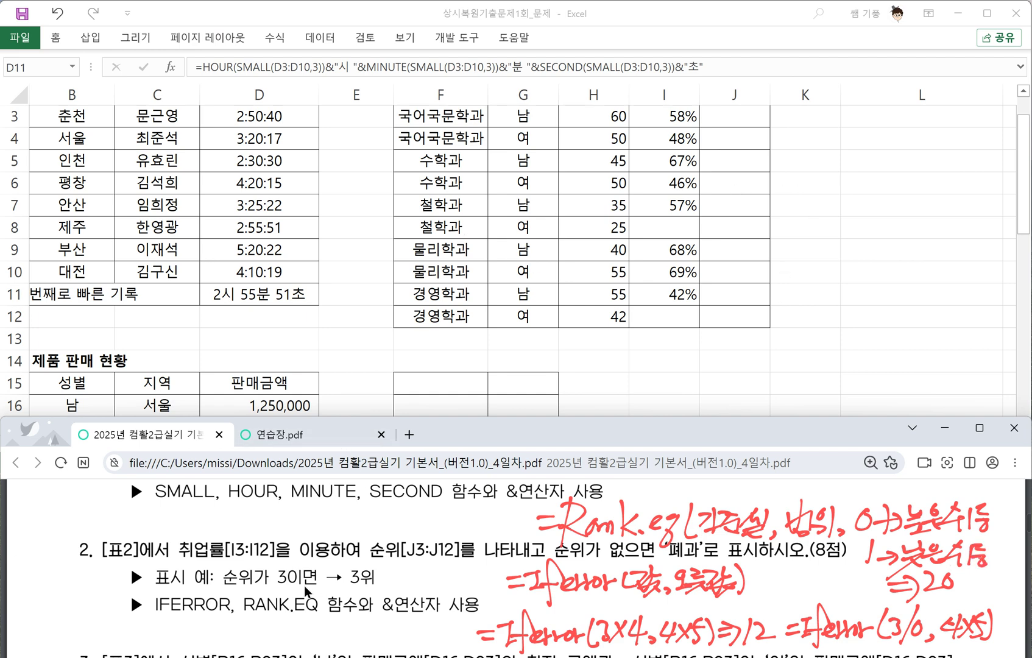
Underline 취업률[I3:I12] in question 2 of the PDF and start the rank formula in J3 as =RANK.EQ(I3
left_click_drag(178, 560, 293, 560)
left_click(739, 230)
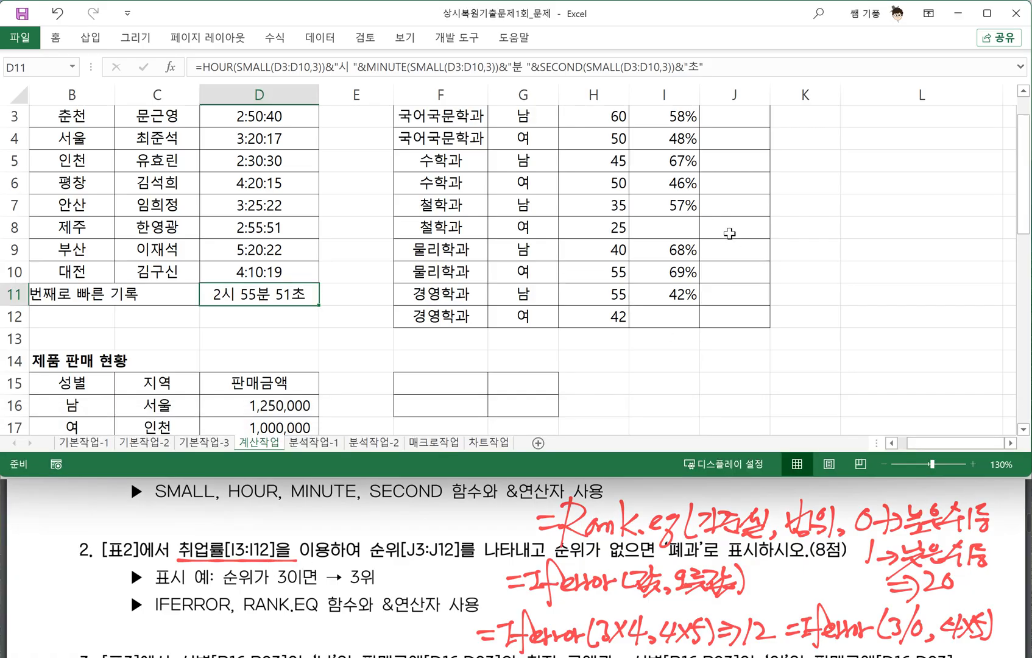
scroll(733, 167, "up", 1)
left_click(733, 165)
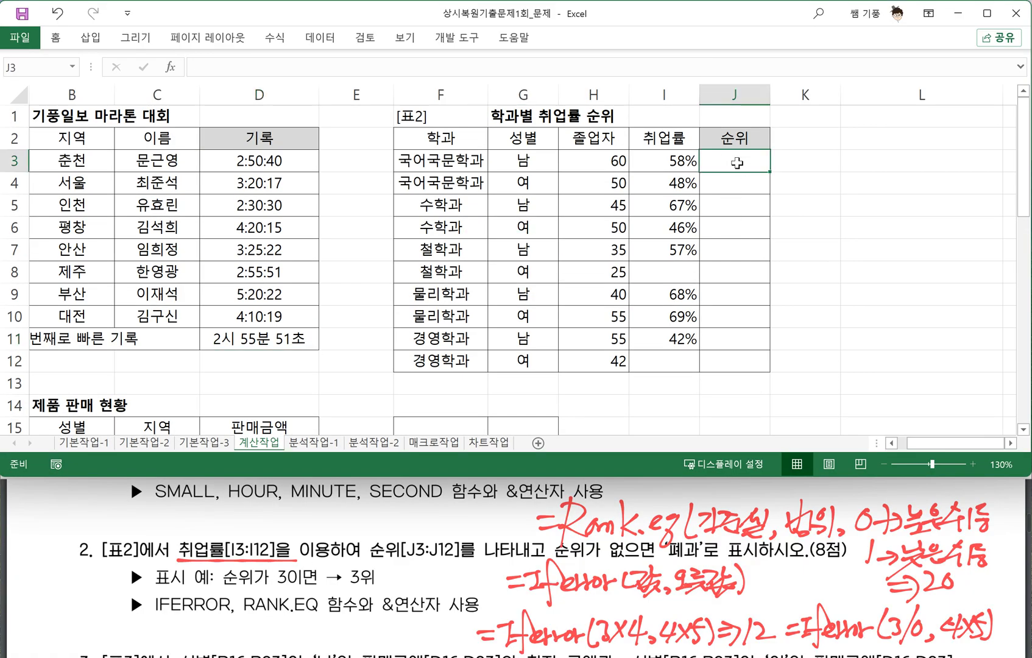
type("=ㄱㅁ")
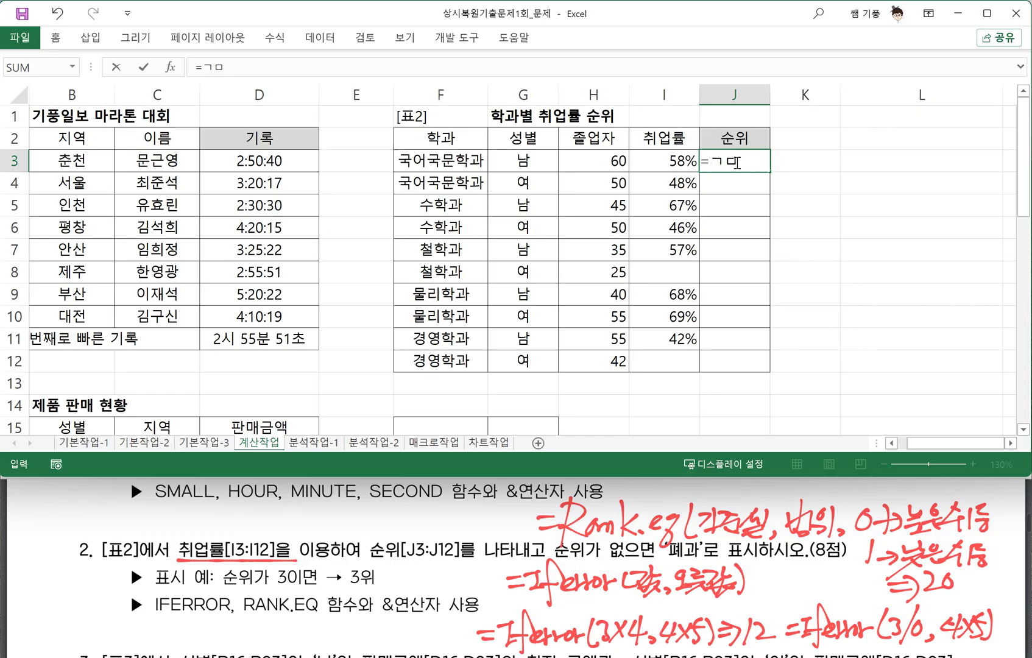
key("BackSpace")
key("BackSpace")
type("RANK")
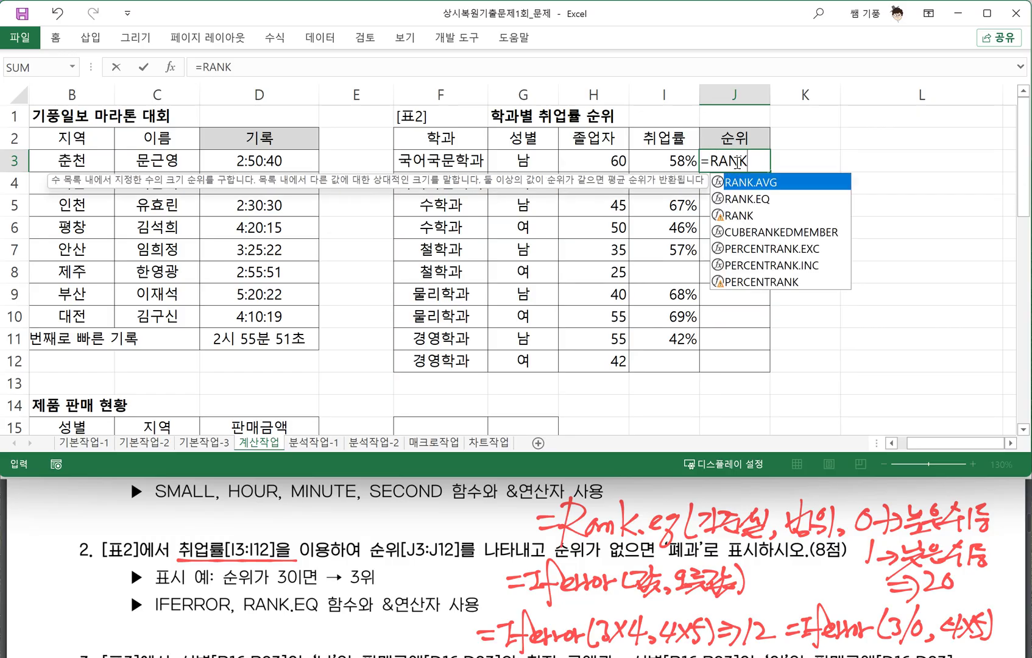
type(".EQ(")
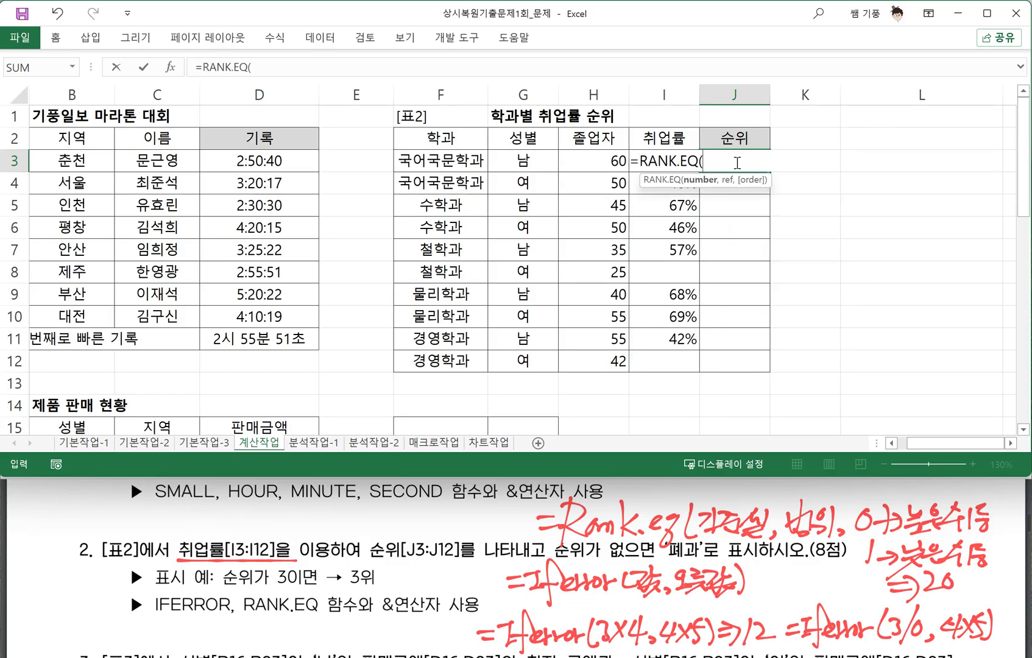
left_click(663, 157)
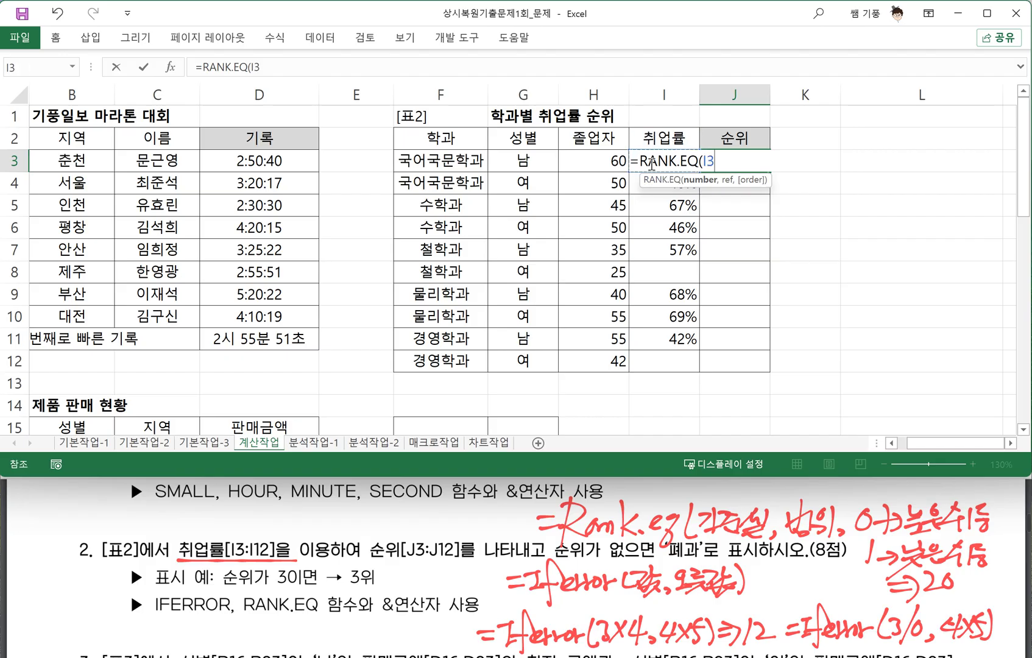
left_click(651, 137)
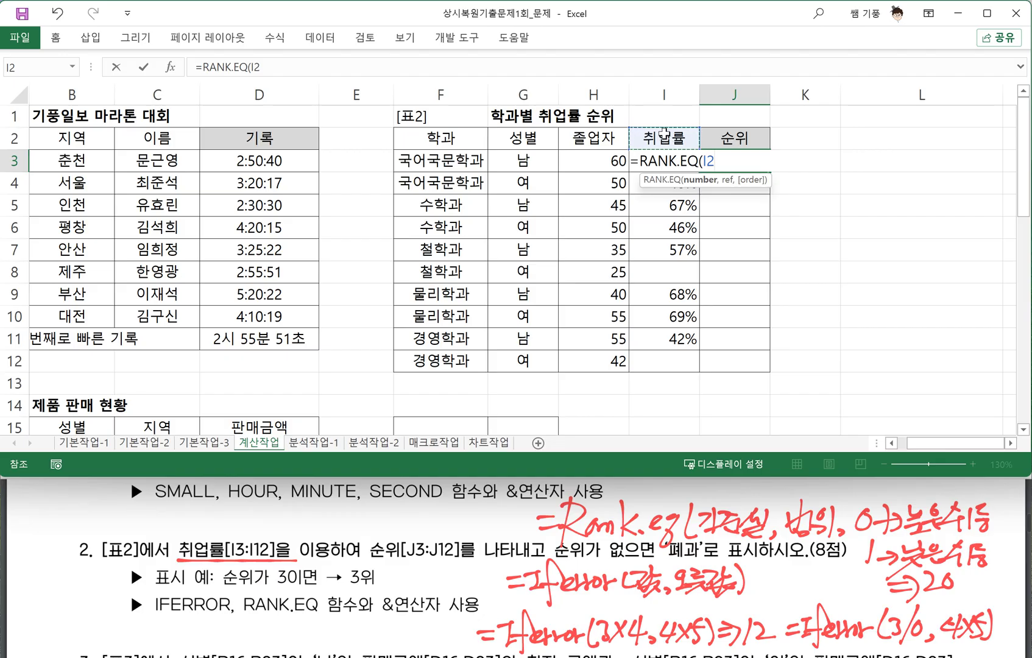
key("Down")
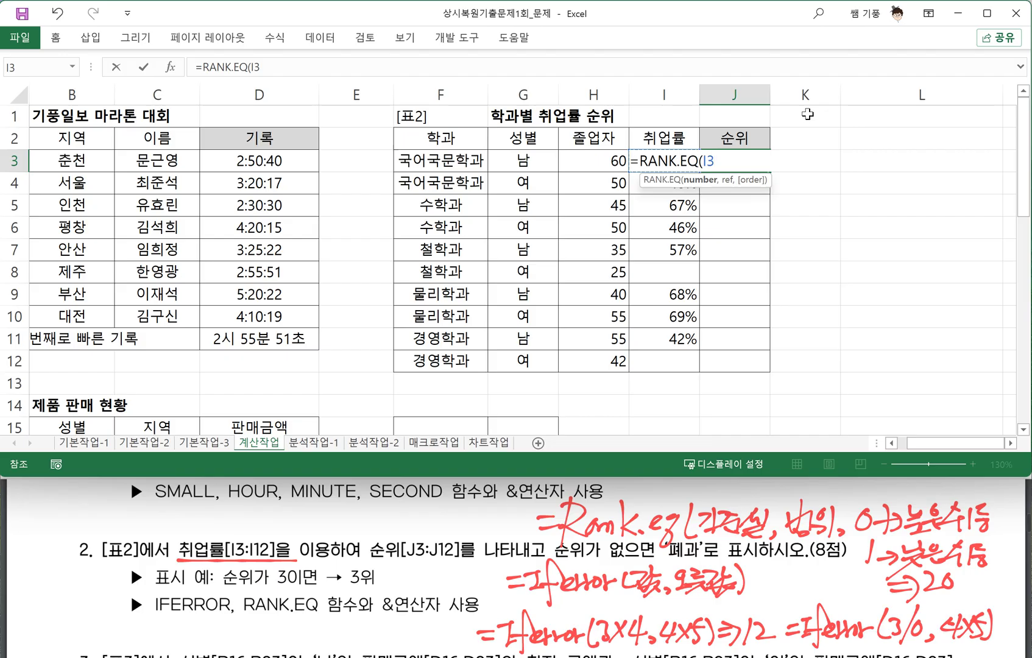
Complete J3's RANK.EQ formula with the absolute range $I$3:$I$12 and order 0, and fill it down to J12
type(",")
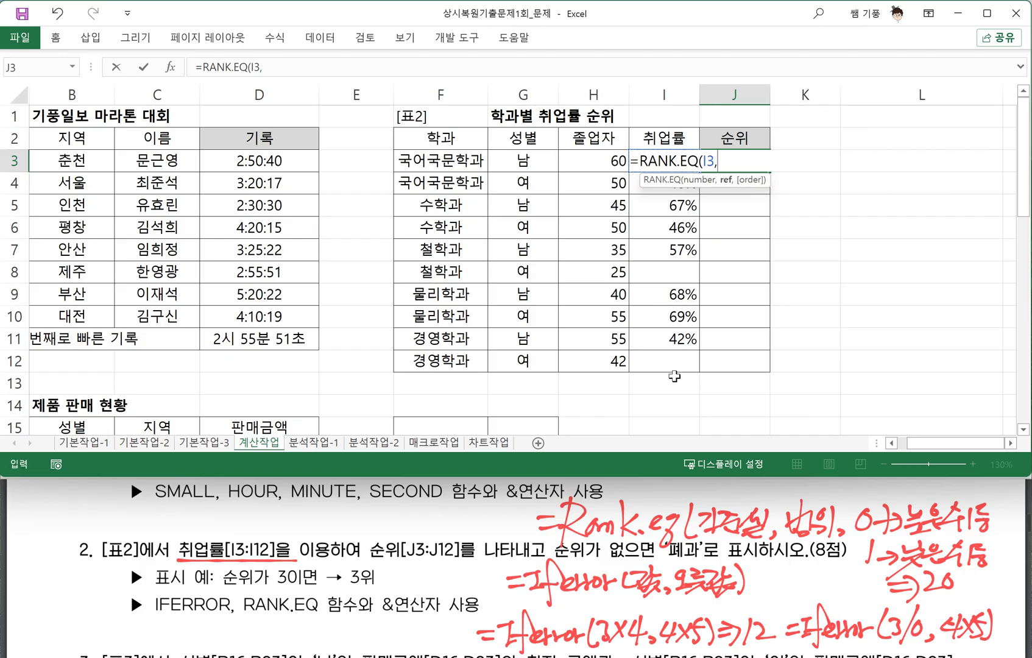
left_click_drag(670, 363, 642, 162)
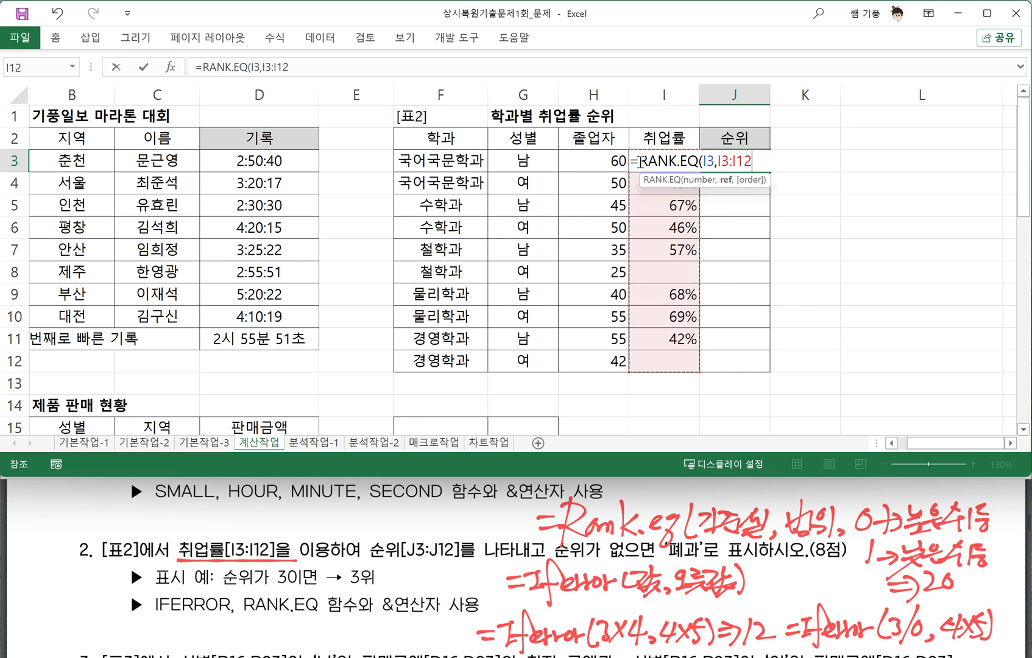
key("F4")
type(",")
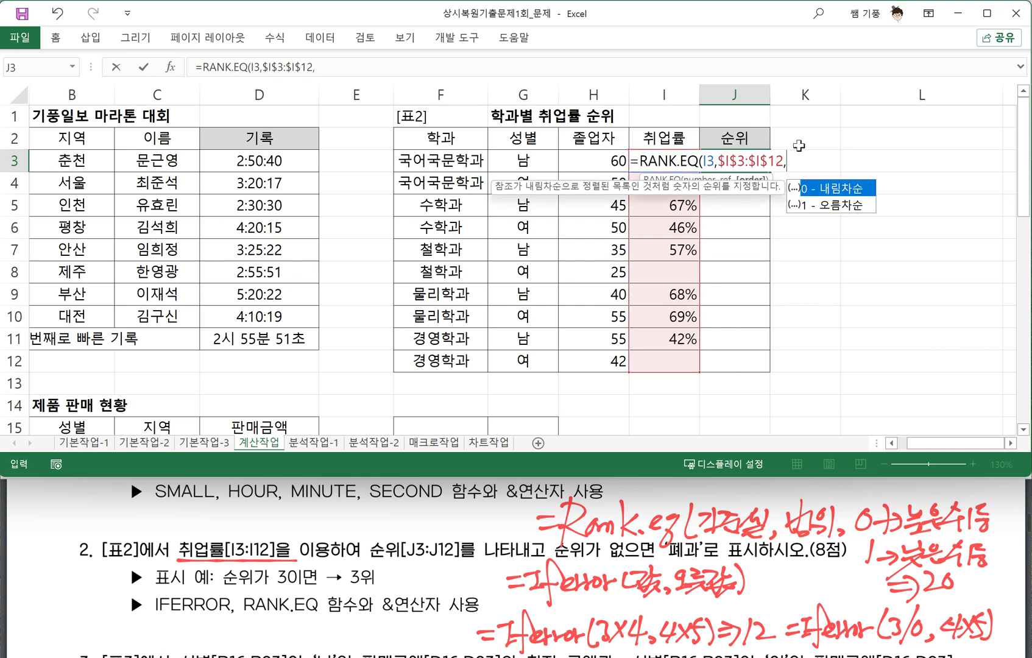
type("0)")
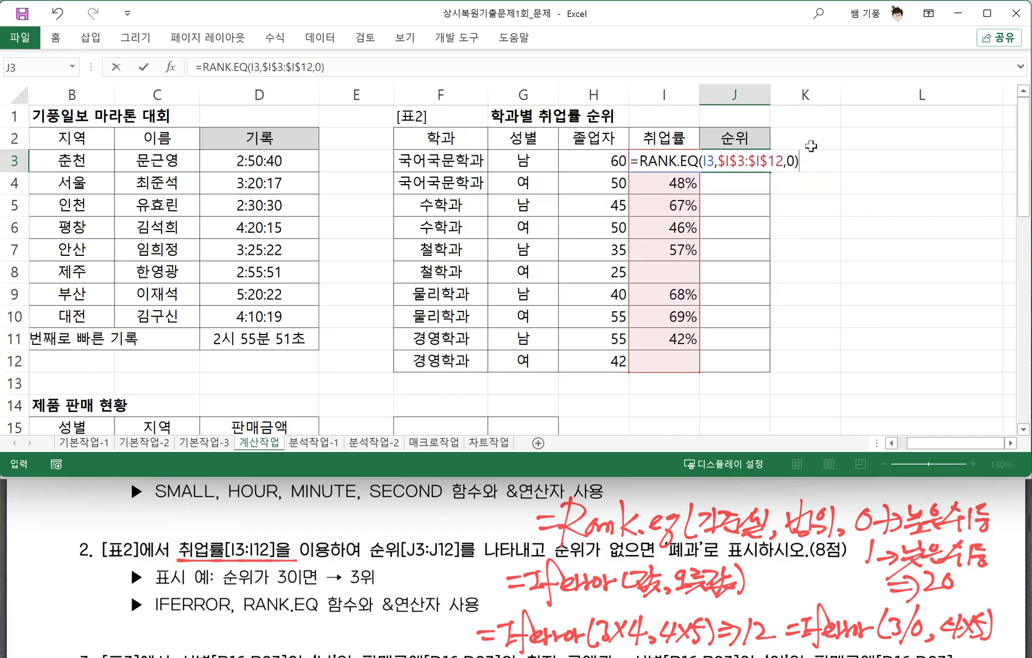
key("Return")
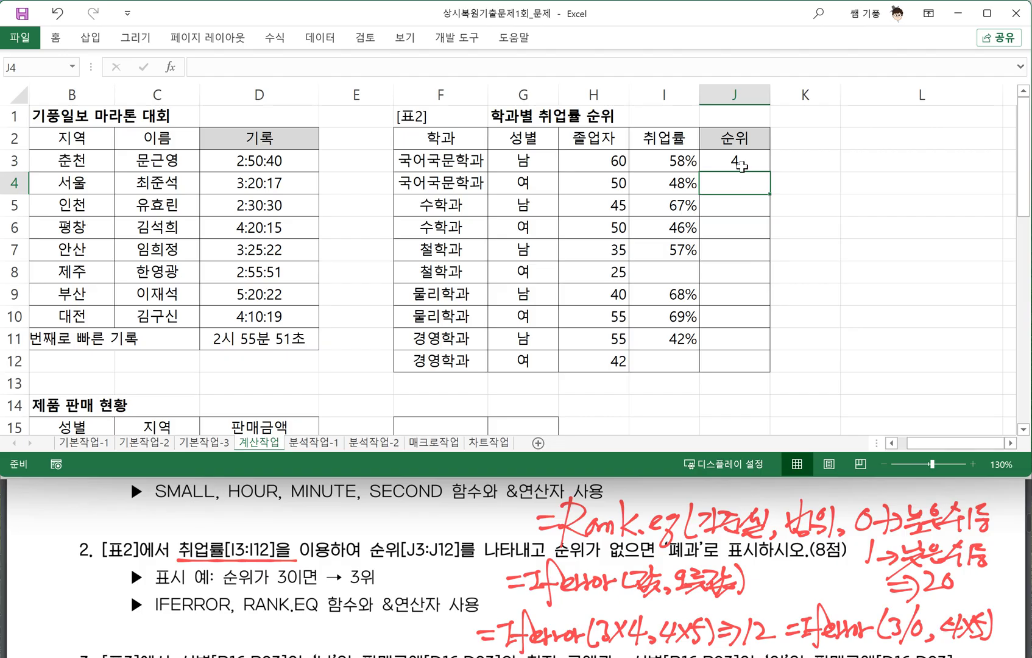
left_click(746, 162)
left_click_drag(769, 172, 771, 369)
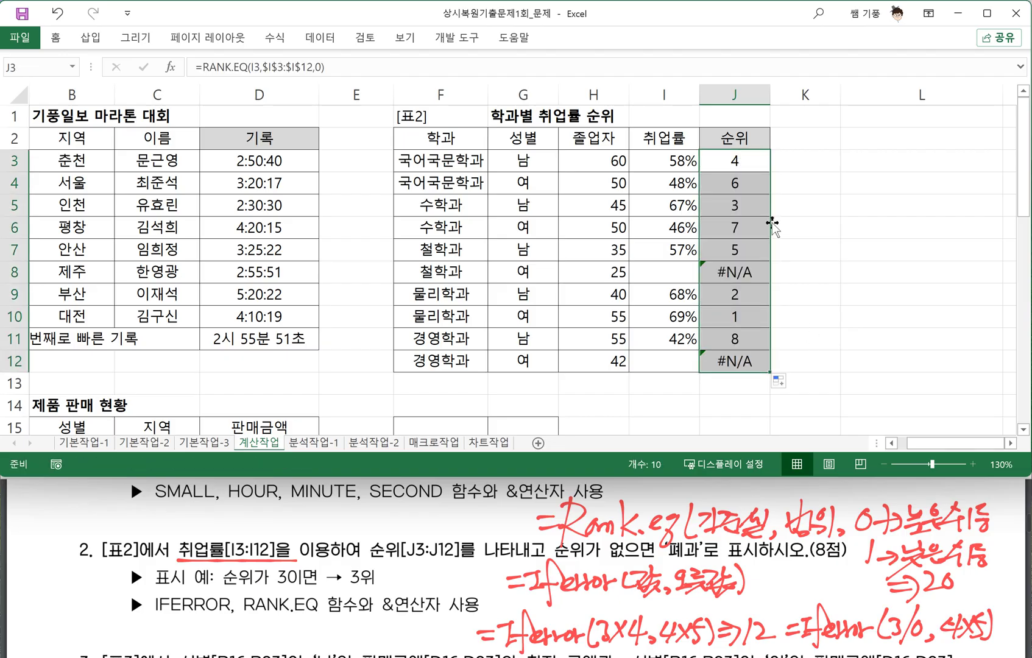
Inspect the rank cells J8 and J12, and underline IFERROR in question 2's function list in the PDF
left_click(736, 272)
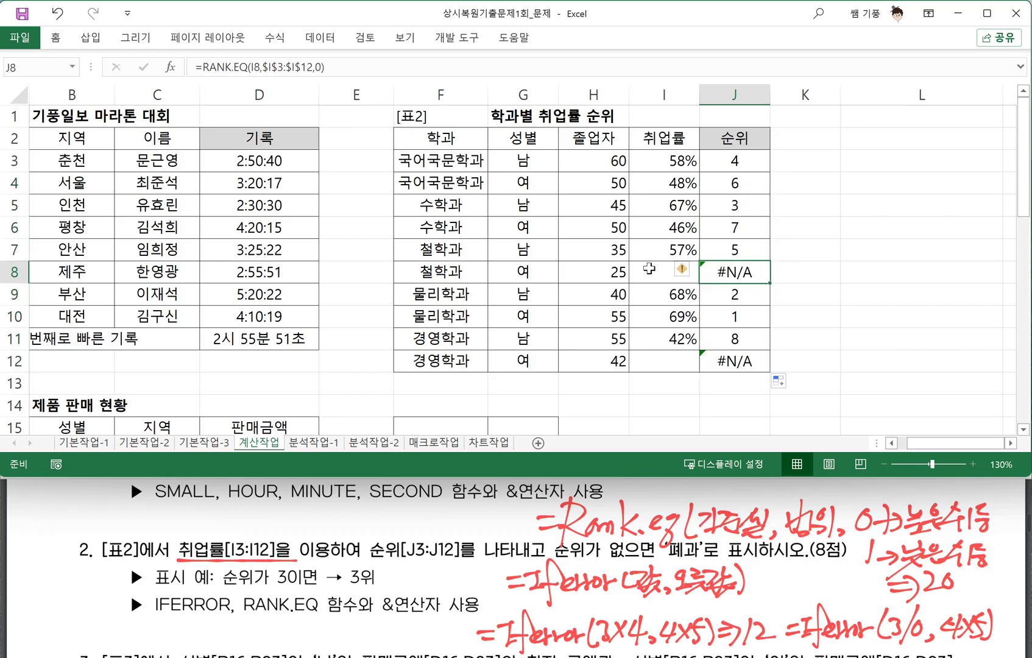
left_click(736, 359)
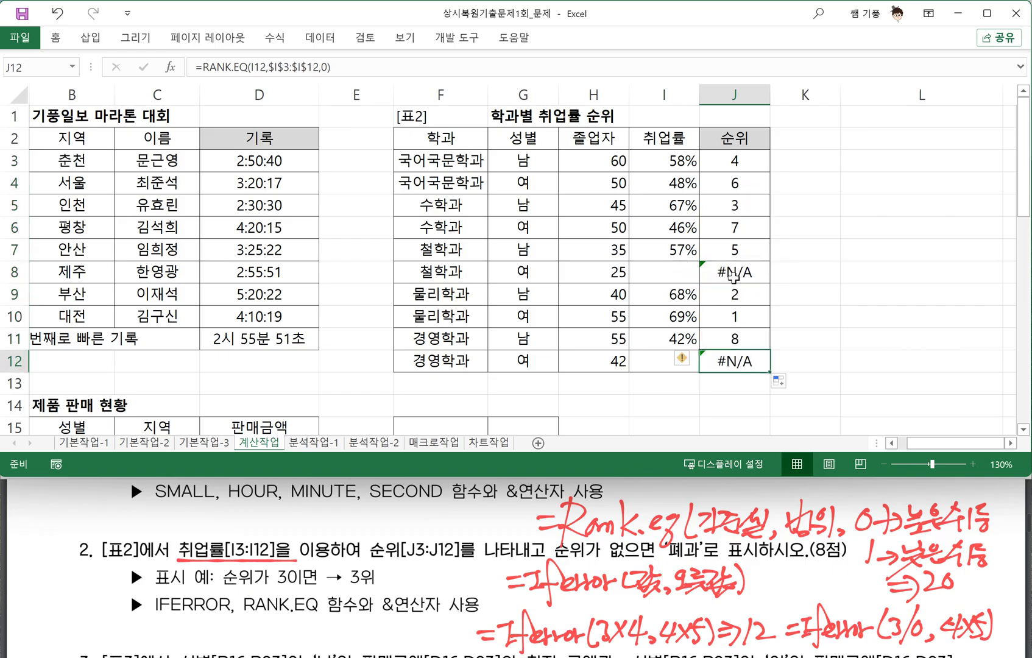
left_click(734, 276)
left_click(740, 360)
left_click(154, 611)
left_click_drag(154, 611, 220, 613)
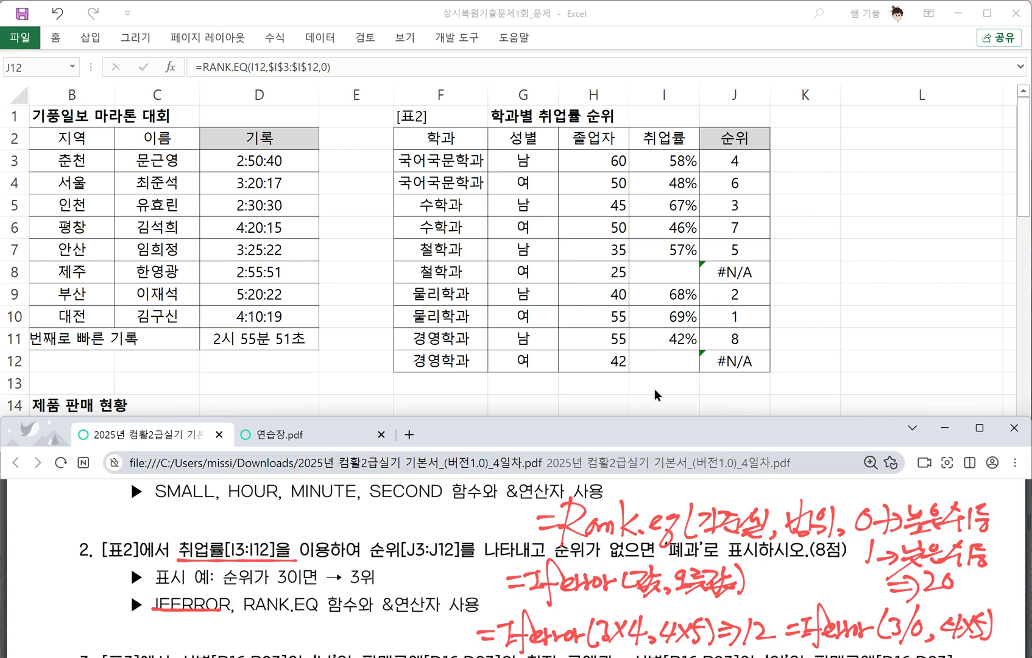
Append &"위" to the RANK.EQ formula in J3 and fill the edited formula down to J12
left_click(727, 165)
left_click(727, 166)
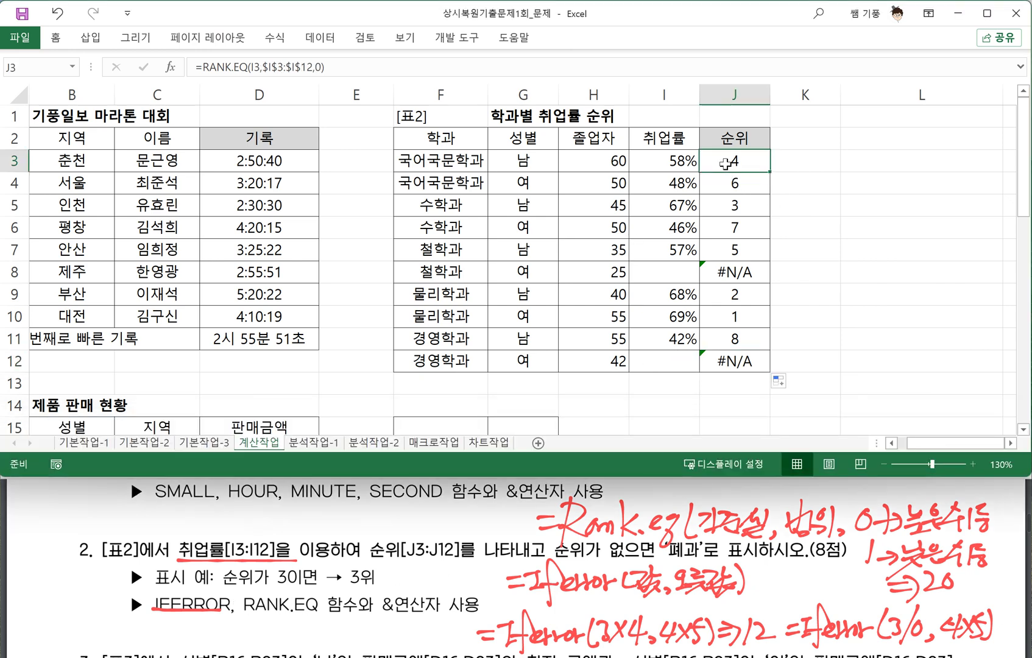
double_click(727, 166)
left_click(640, 161)
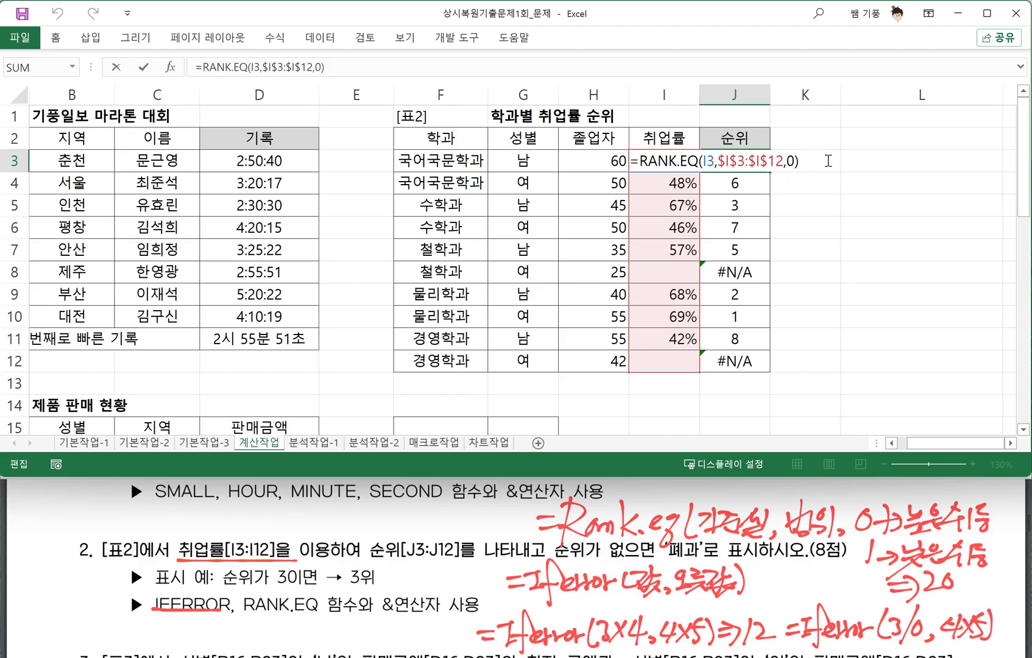
type("&")
type("\"위\"")
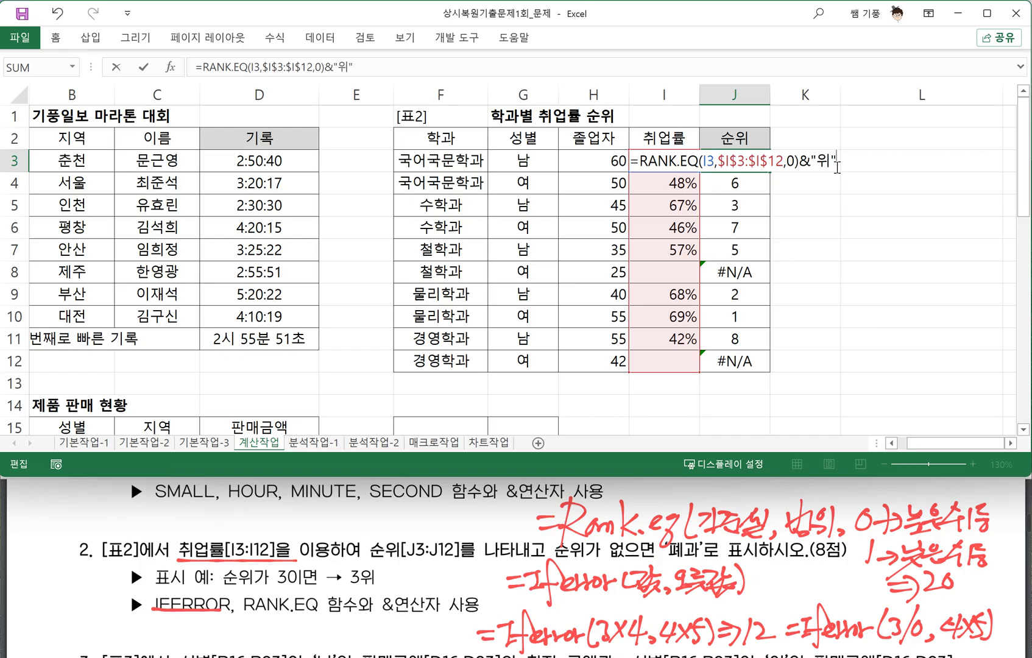
key("Return")
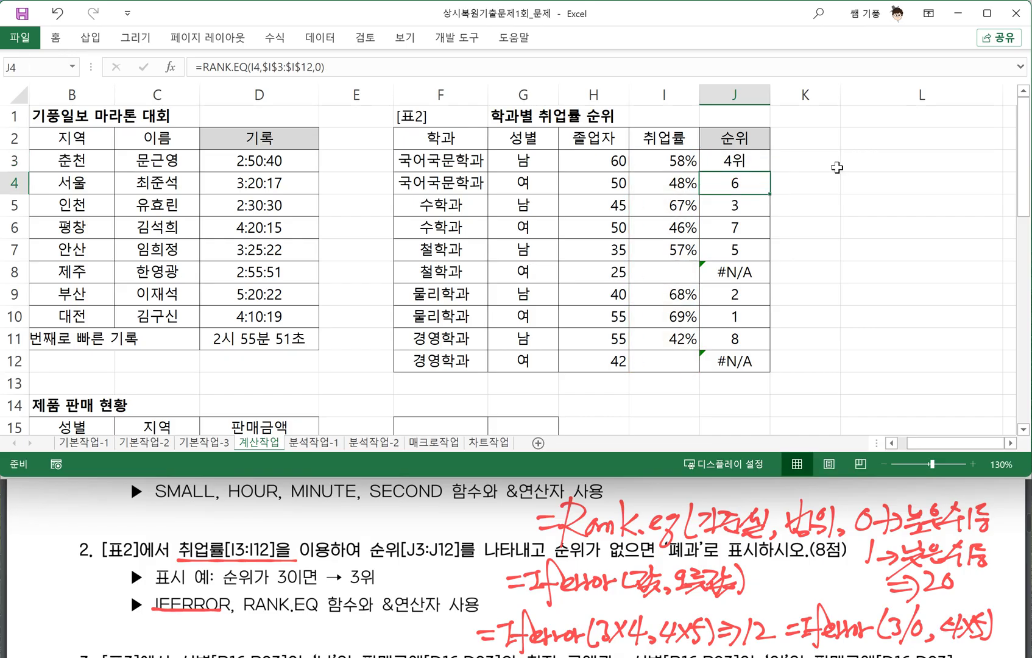
left_click(752, 167)
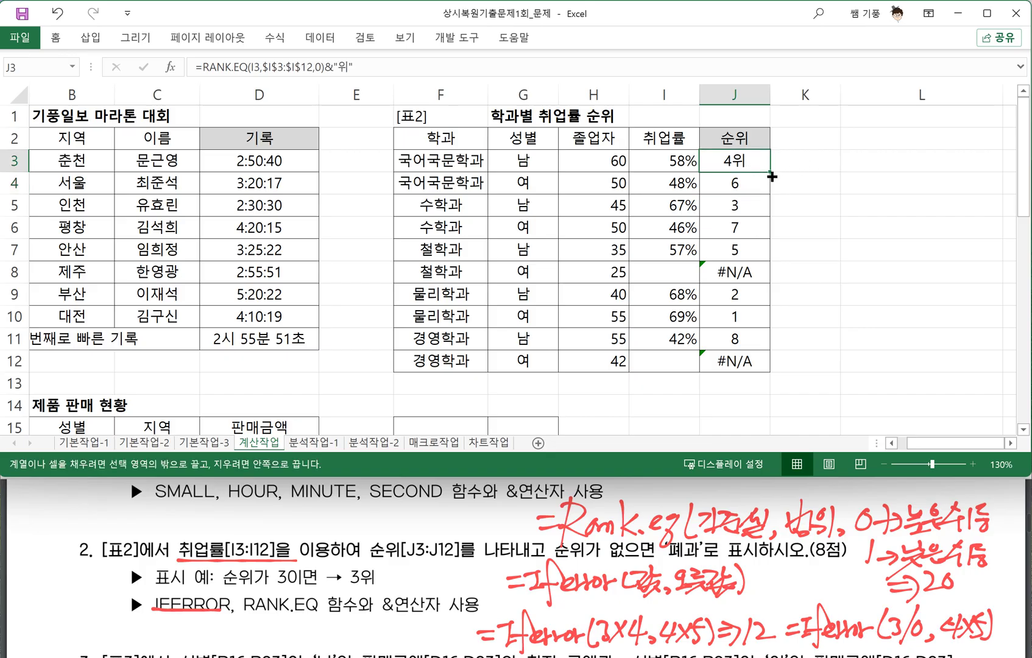
left_click_drag(773, 177, 777, 366)
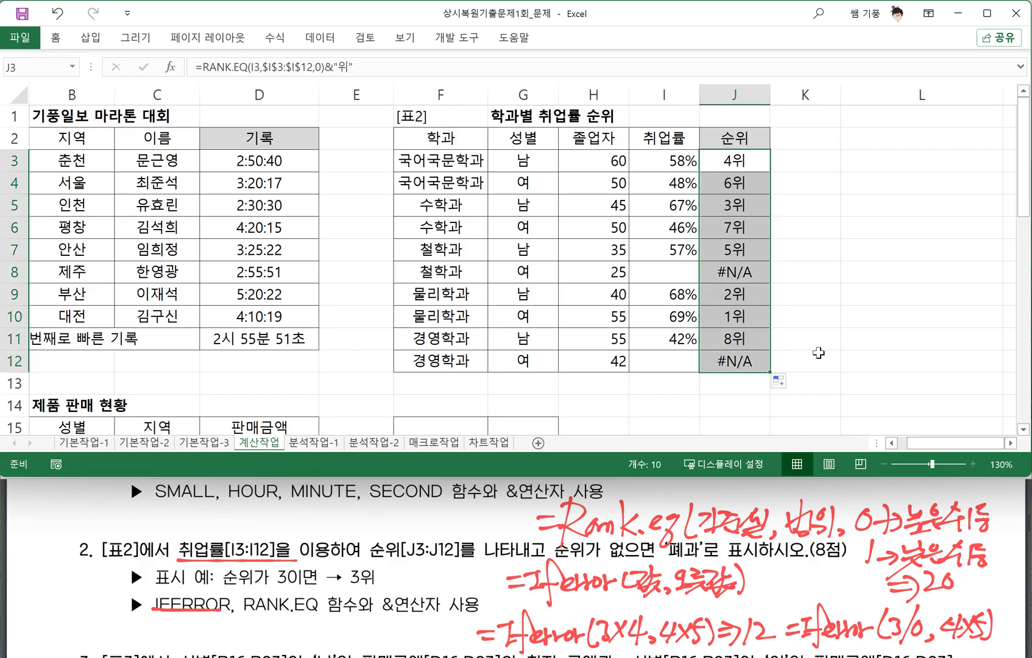
Wrap J3's rank formula in IFERROR with "폐과" as the error value: =IFERROR(RANK.EQ(I3,$I$3:$I$12,0)&"위","폐과")
left_click(735, 161)
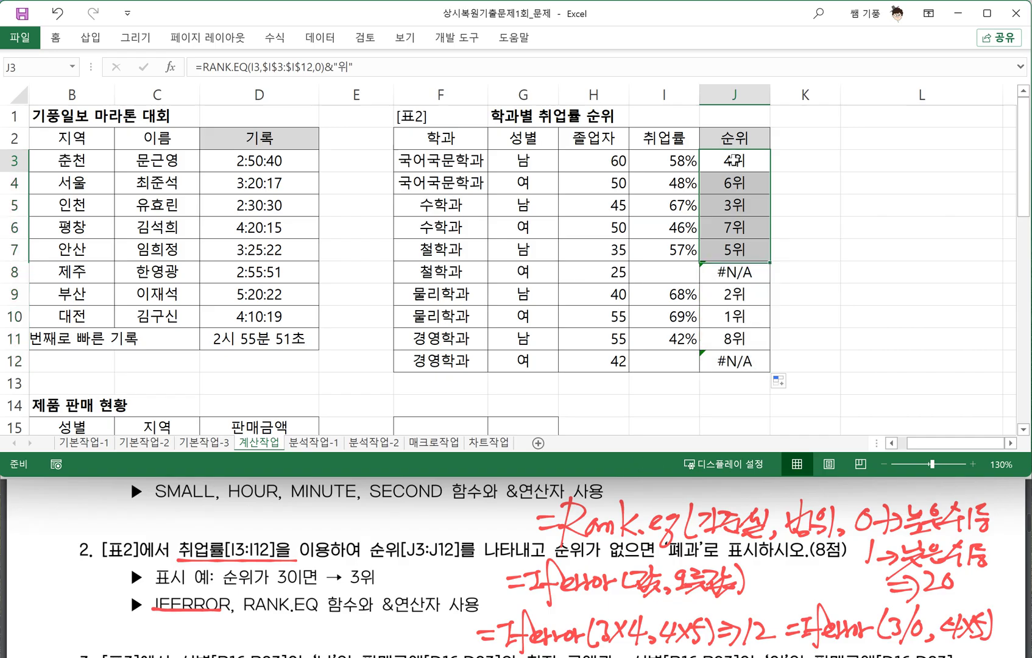
double_click(734, 161)
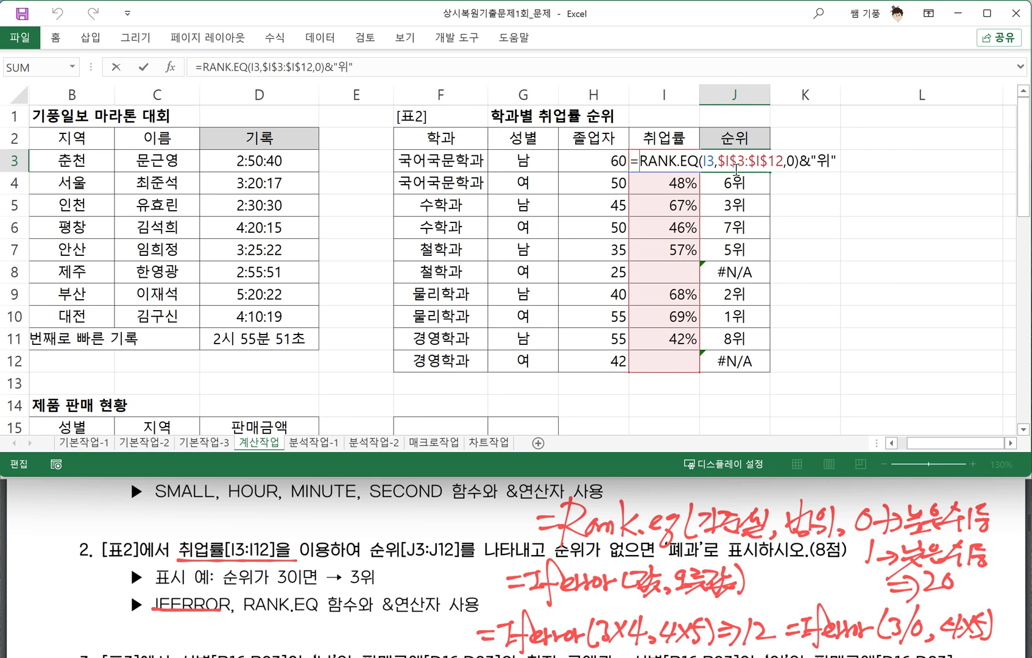
type("ㅑ")
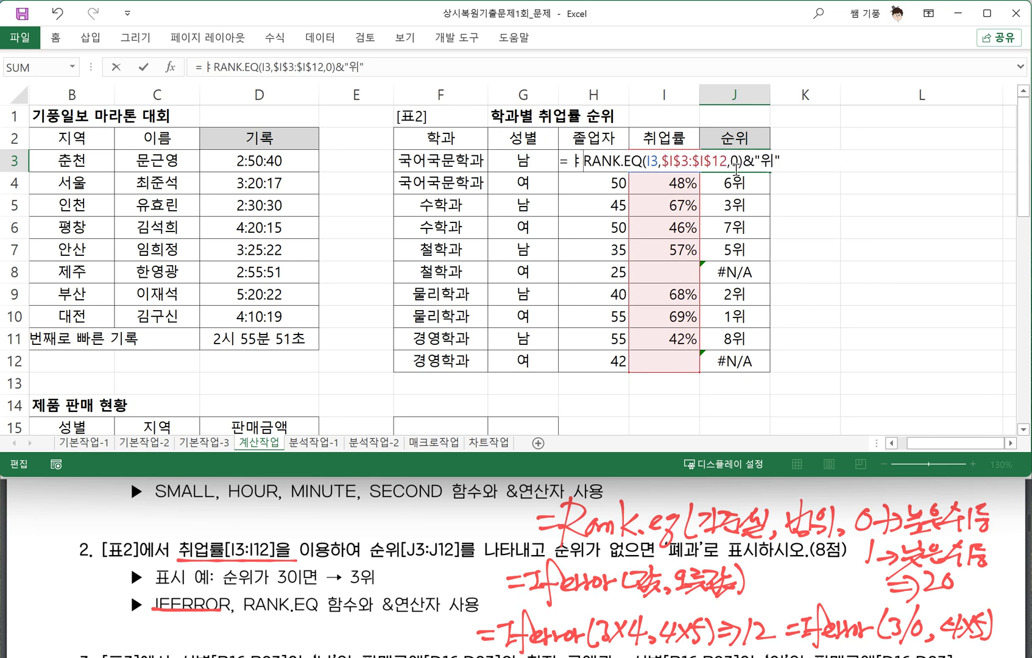
key("BackSpace")
type("IFERROR(")
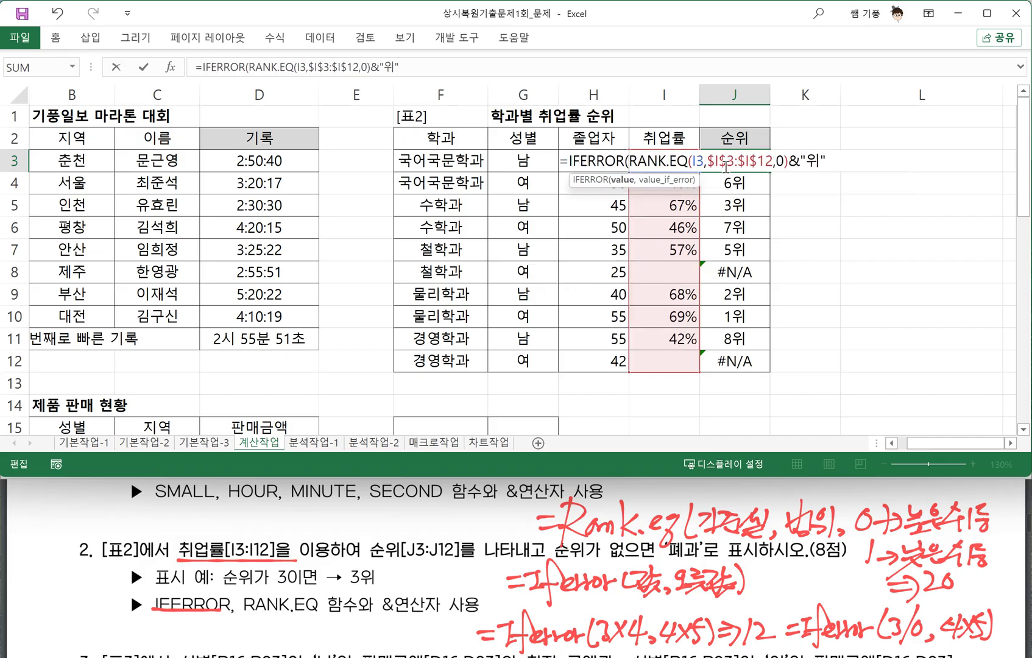
left_click(838, 160)
type(",\"")
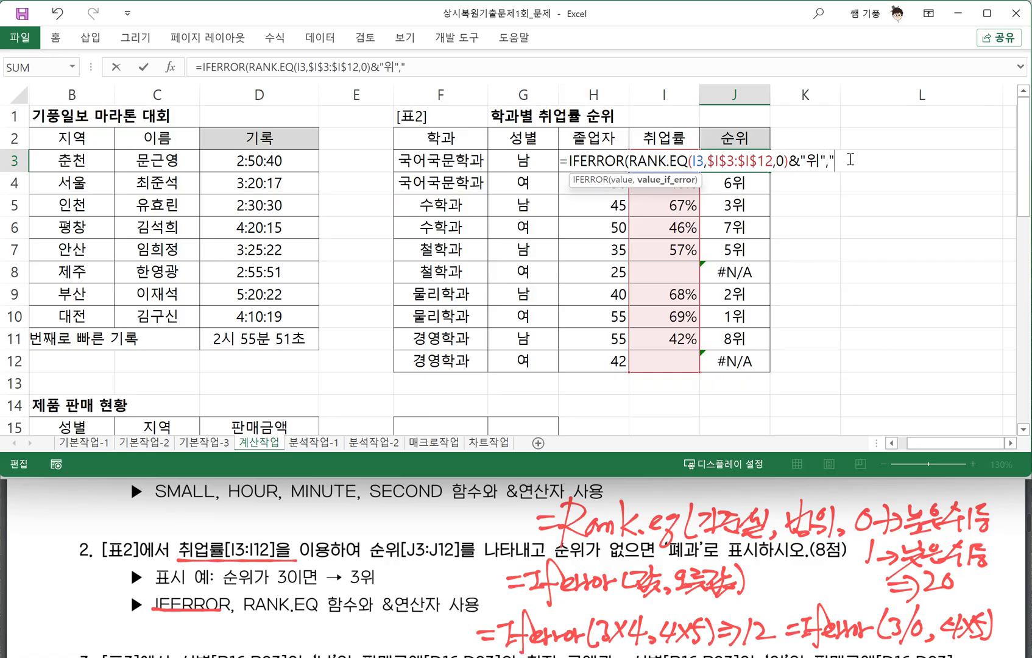
type("V")
key("BackSpace")
type("폐과\")")
key("Return")
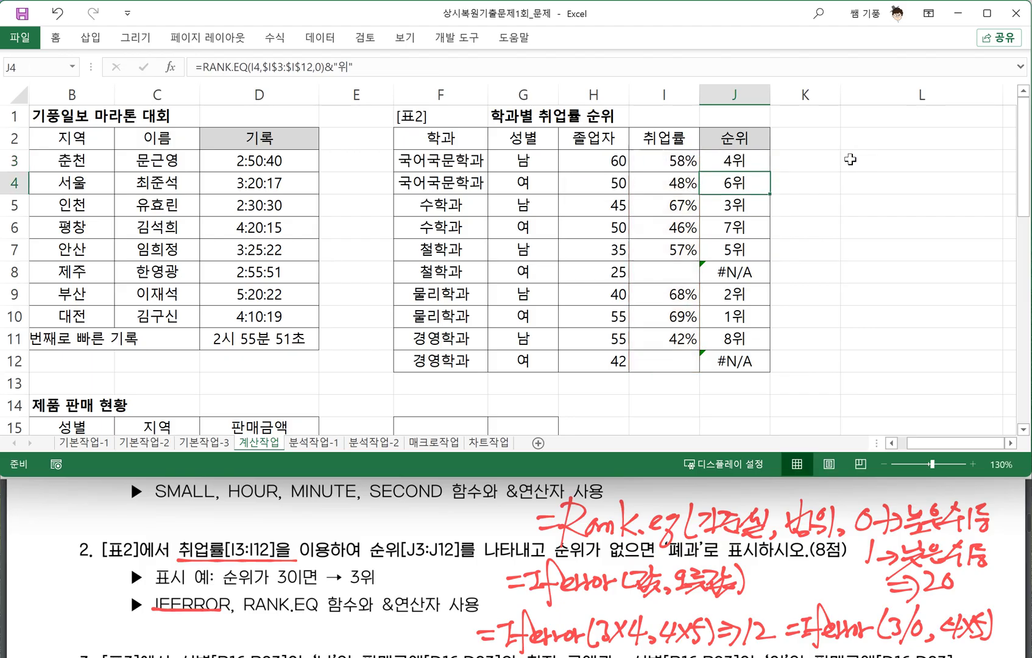
Fill the IFERROR formula from J3 down to J12 and check the cells J8 and J12
double_click(761, 163)
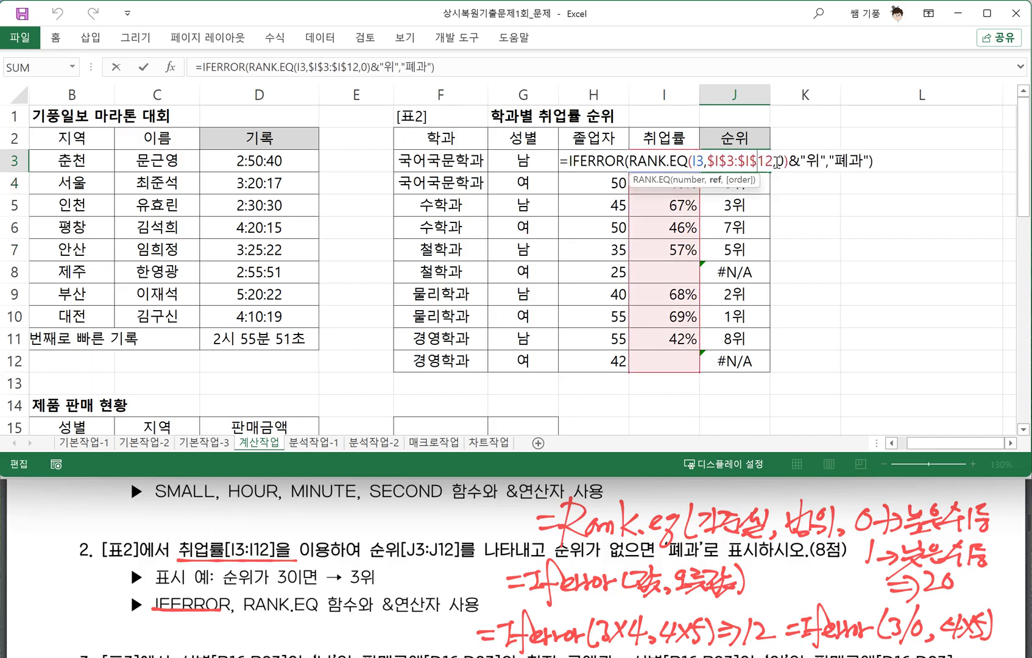
key("Escape")
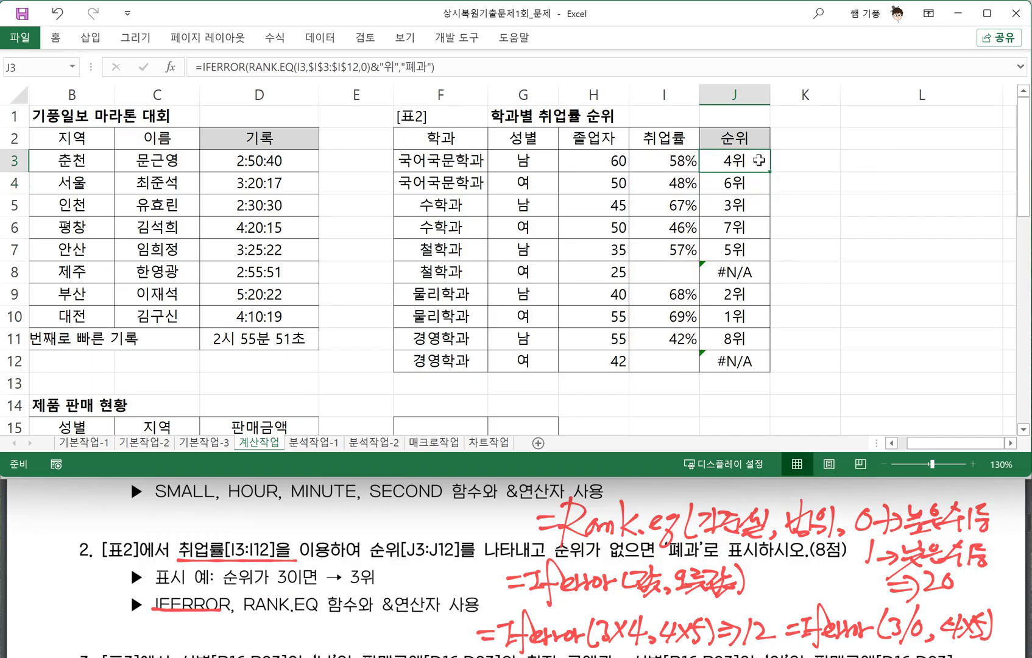
left_click_drag(767, 170, 769, 367)
left_click(746, 274)
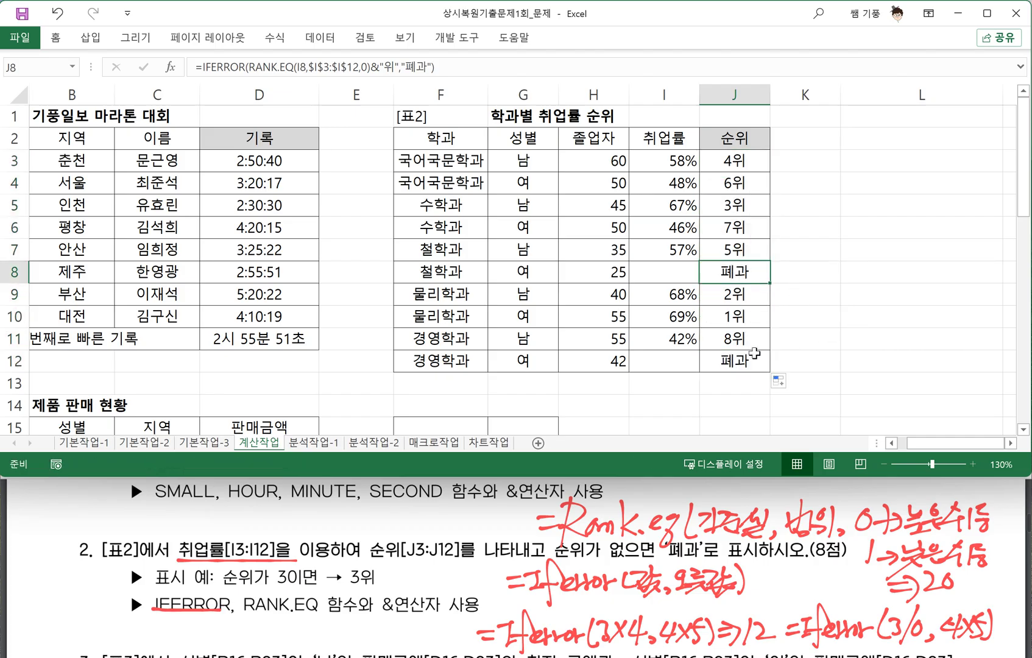
left_click(754, 358)
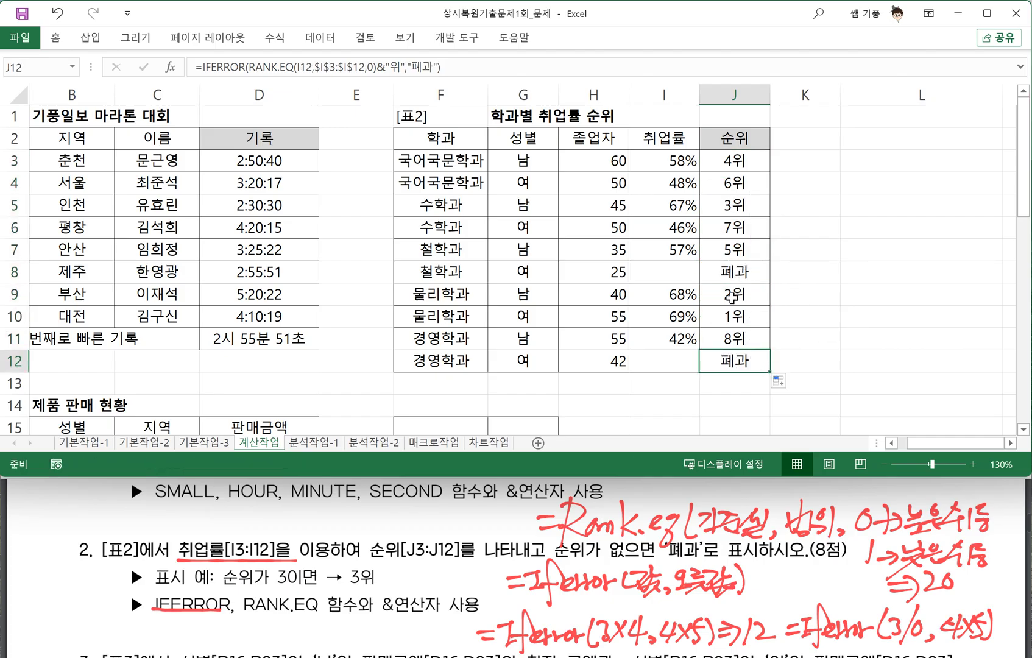
left_click(733, 277)
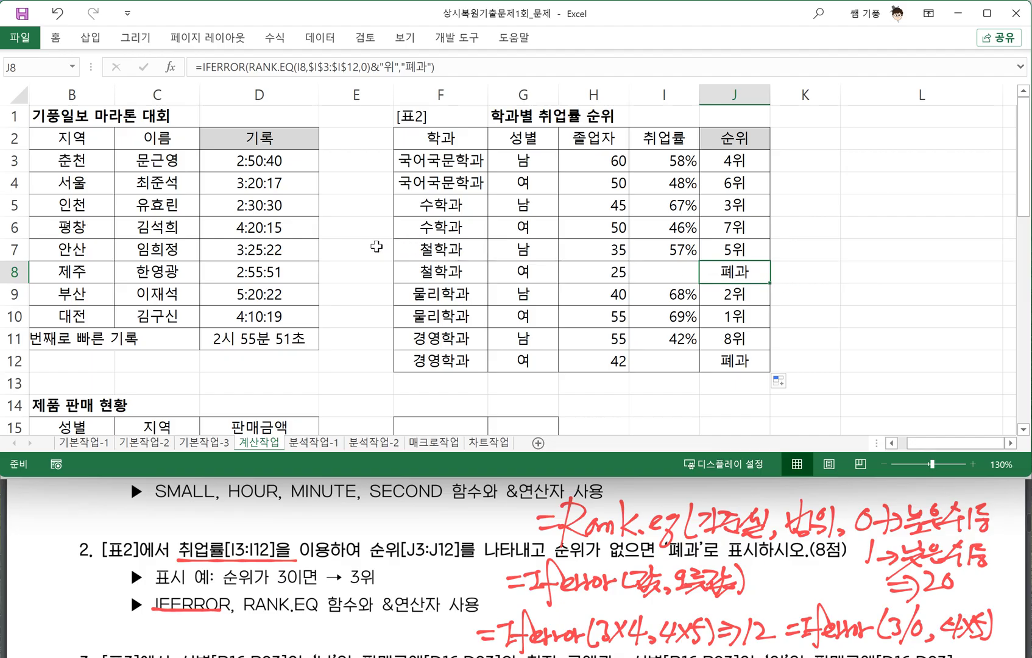
scroll(377, 247, "down", 1)
scroll(415, 322, "down", 1)
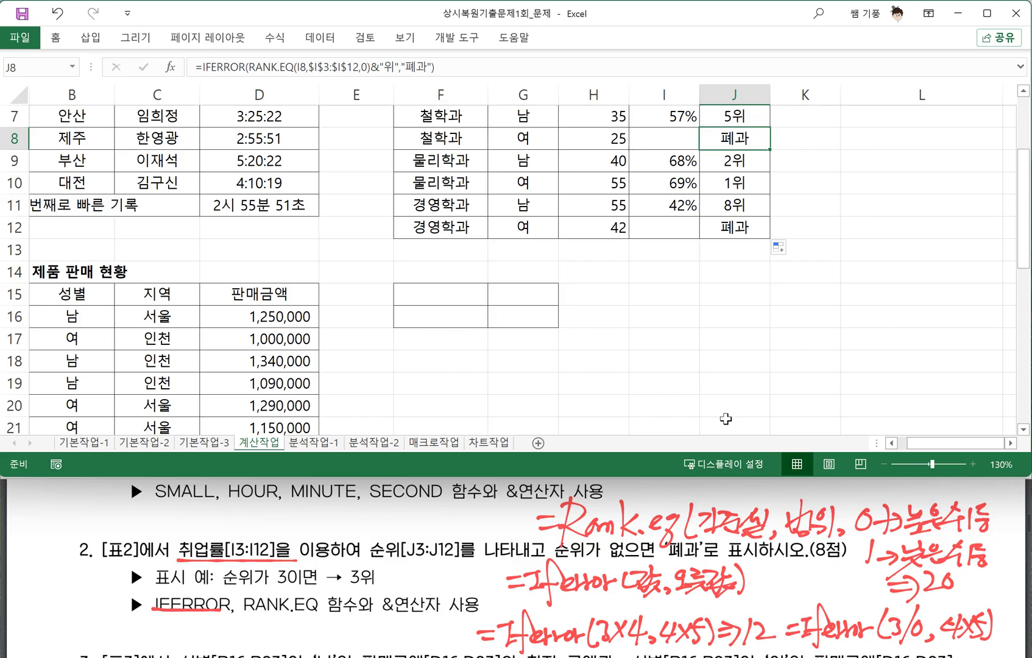
Bring [표3] into view and underline question 3's '남' and '여' conditions, lowest-sales wording, and AVERAGE, DMIN functions in the PDF
left_click(892, 443)
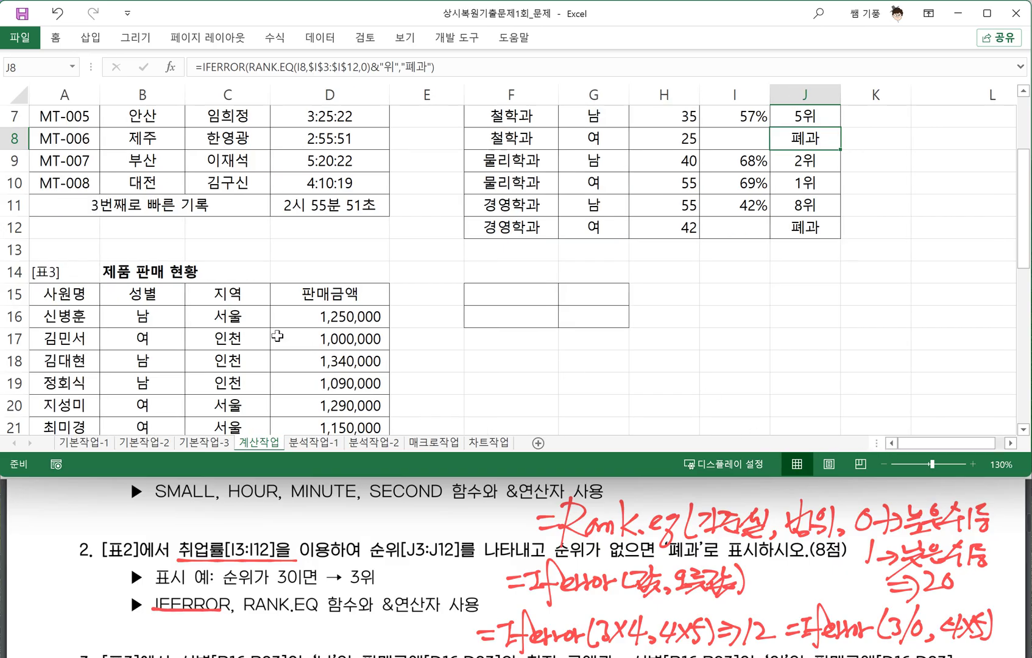
scroll(277, 336, "down", 1)
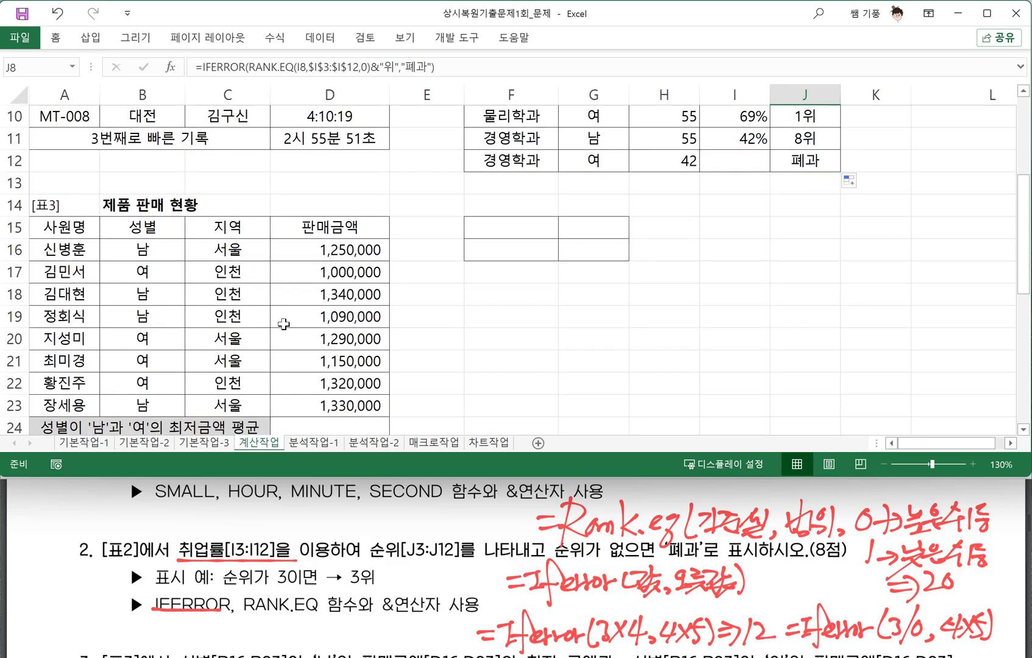
scroll(279, 325, "down", 1)
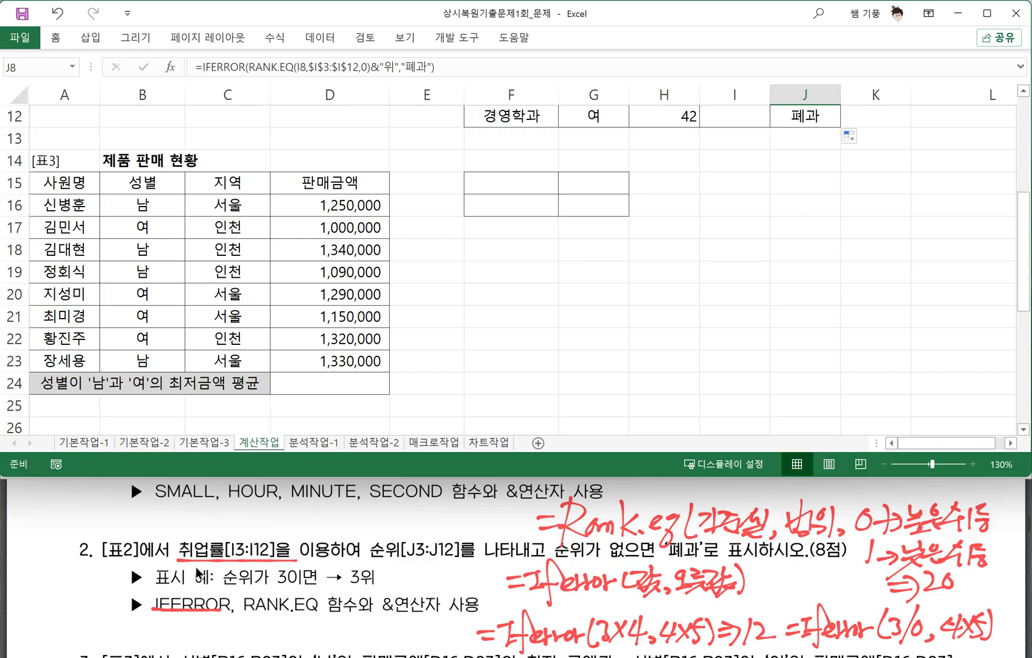
scroll(200, 573, "down", 2)
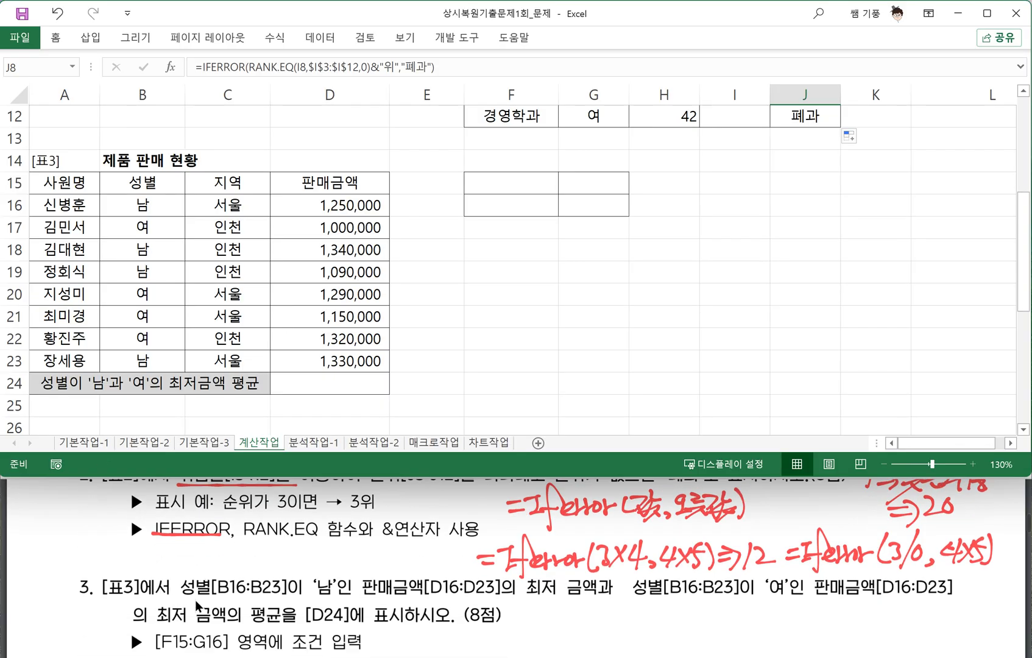
left_click_drag(182, 602, 791, 602)
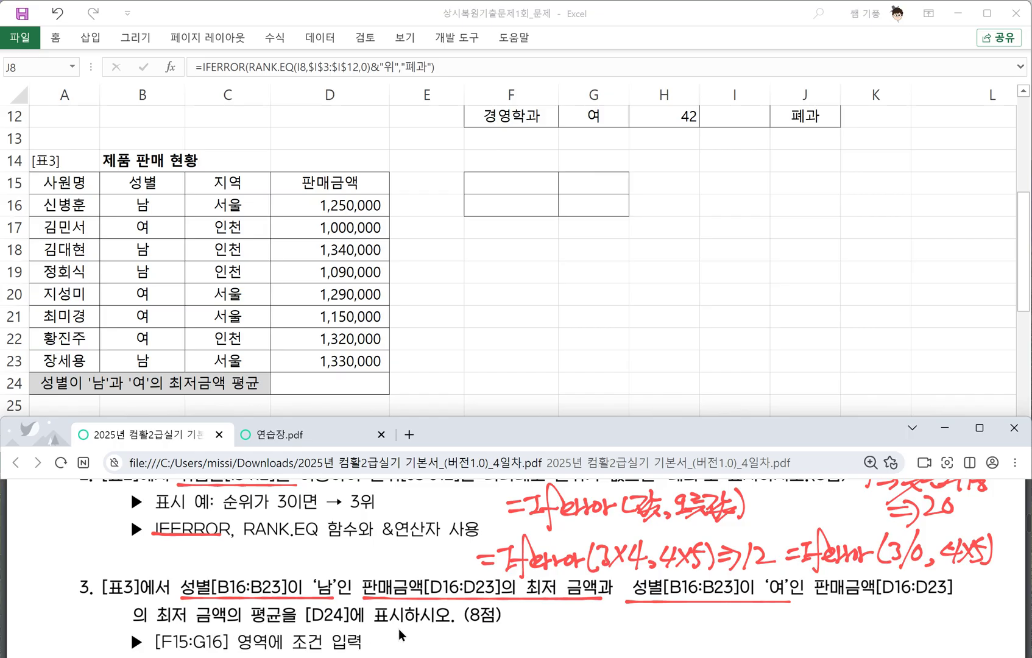
scroll(364, 634, "down", 2)
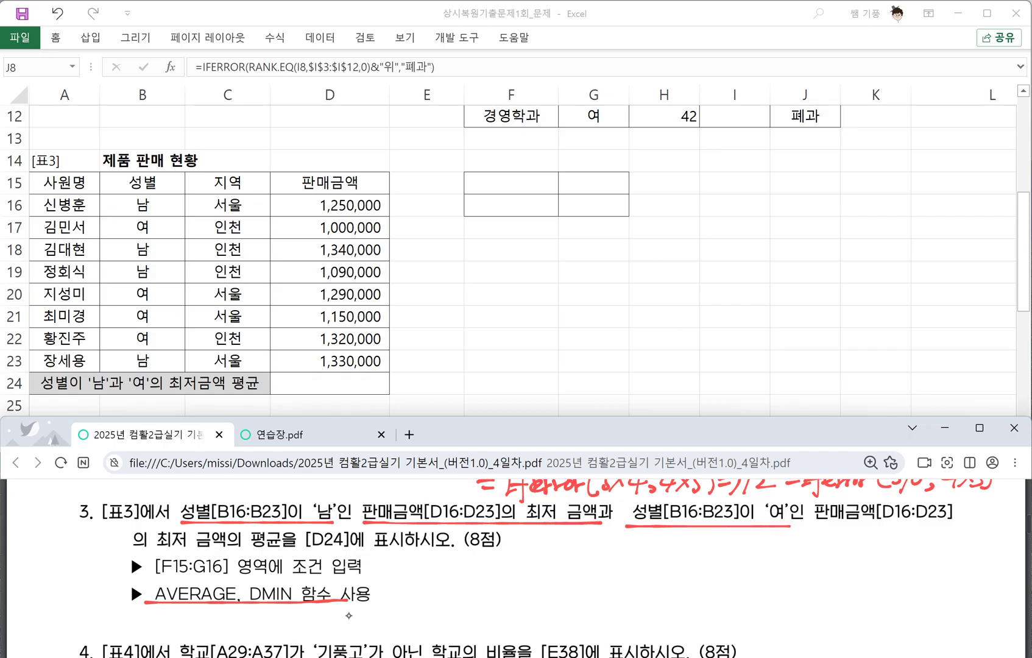
Handwrite the syntax =Average(범위) beside question 3 in the PDF
mouse_move(554, 564)
left_mouse_down()
mouse_move(578, 563)
mouse_move(576, 552)
left_mouse_up()
mouse_move(583, 546)
left_mouse_down()
mouse_move(609, 558)
mouse_move(634, 549)
left_mouse_up()
left_click_drag(645, 546, 631, 573)
left_click_drag(650, 552, 661, 559)
mouse_move(673, 540)
left_mouse_down()
mouse_move(668, 562)
mouse_move(704, 561)
left_mouse_up()
mouse_move(714, 536)
left_mouse_down()
mouse_move(711, 547)
mouse_move(722, 545)
left_mouse_up()
left_click_drag(726, 536, 738, 563)
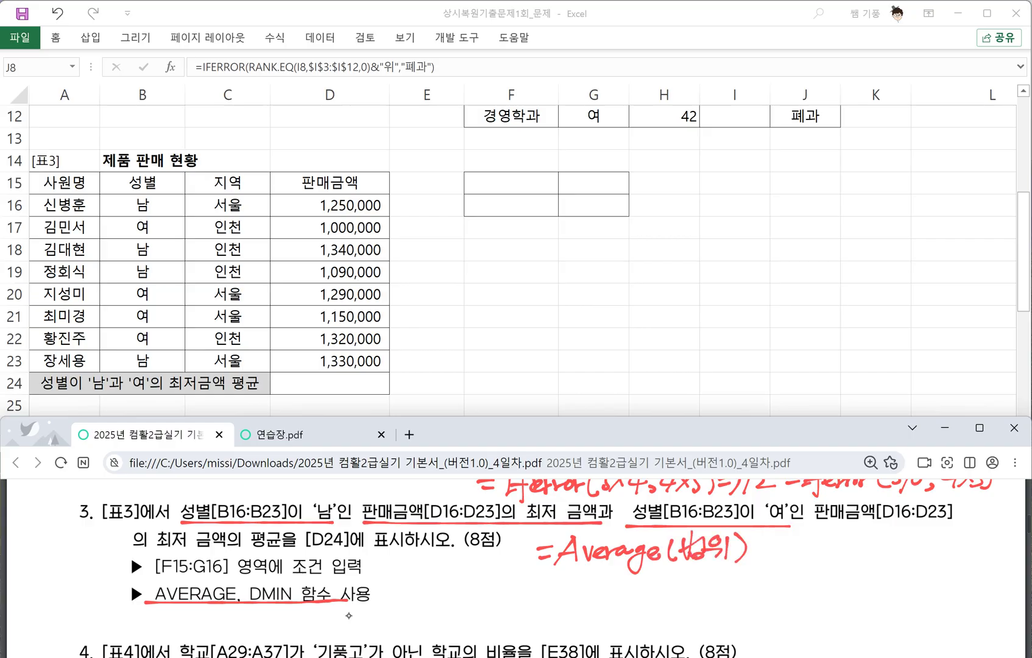
Handwrite the multi-value syntax =Average(값1,값2,값3) below the range version and underline its arguments
left_click_drag(542, 591, 557, 588)
left_click_drag(542, 601, 579, 607)
mouse_move(559, 597)
left_mouse_down()
mouse_move(593, 585)
mouse_move(613, 603)
mouse_move(625, 590)
left_mouse_up()
left_click_drag(624, 596, 635, 599)
mouse_move(653, 587)
left_mouse_down()
mouse_move(646, 617)
mouse_move(666, 595)
left_mouse_up()
mouse_move(657, 599)
left_mouse_down()
mouse_move(671, 589)
mouse_move(680, 600)
left_mouse_up()
left_click_drag(685, 586, 709, 589)
mouse_move(690, 590)
left_mouse_down()
mouse_move(717, 585)
mouse_move(700, 605)
left_mouse_up()
left_click_drag(694, 599, 722, 594)
mouse_move(725, 576)
left_mouse_down()
mouse_move(728, 601)
mouse_move(769, 590)
left_mouse_up()
left_click_drag(748, 592, 773, 607)
mouse_move(753, 602)
left_mouse_down()
mouse_move(771, 609)
mouse_move(792, 597)
left_mouse_up()
left_click_drag(798, 595, 828, 586)
left_click_drag(806, 584, 815, 601)
mouse_move(813, 590)
left_mouse_down()
mouse_move(836, 608)
mouse_move(835, 596)
left_mouse_up()
mouse_move(837, 576)
left_mouse_down()
mouse_move(841, 591)
mouse_move(882, 602)
left_mouse_up()
left_click(874, 591)
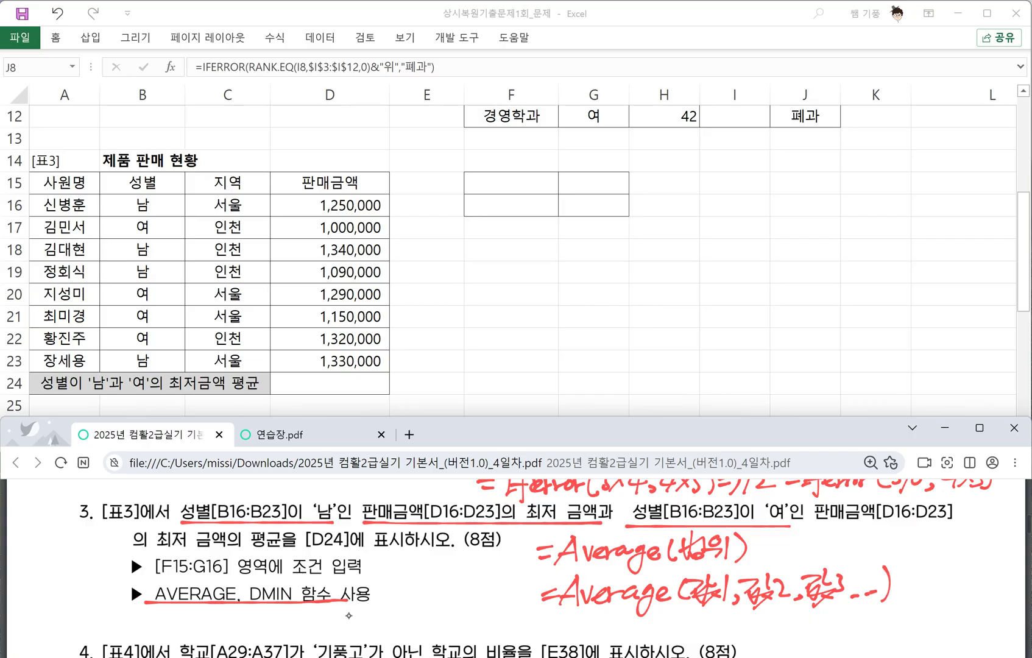
left_click_drag(689, 615, 884, 608)
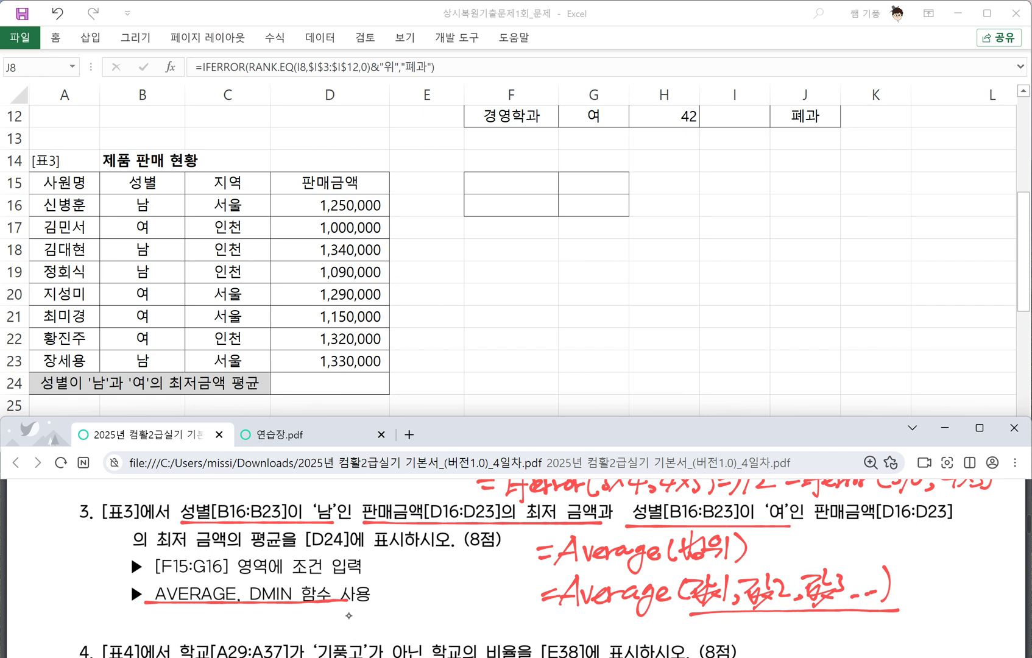
left_click_drag(883, 585, 855, 609)
Handwrite the worked example =Average(2,4,6)⇒4 under the AVERAGE syntax and underline the answer
scroll(348, 615, "down", 1)
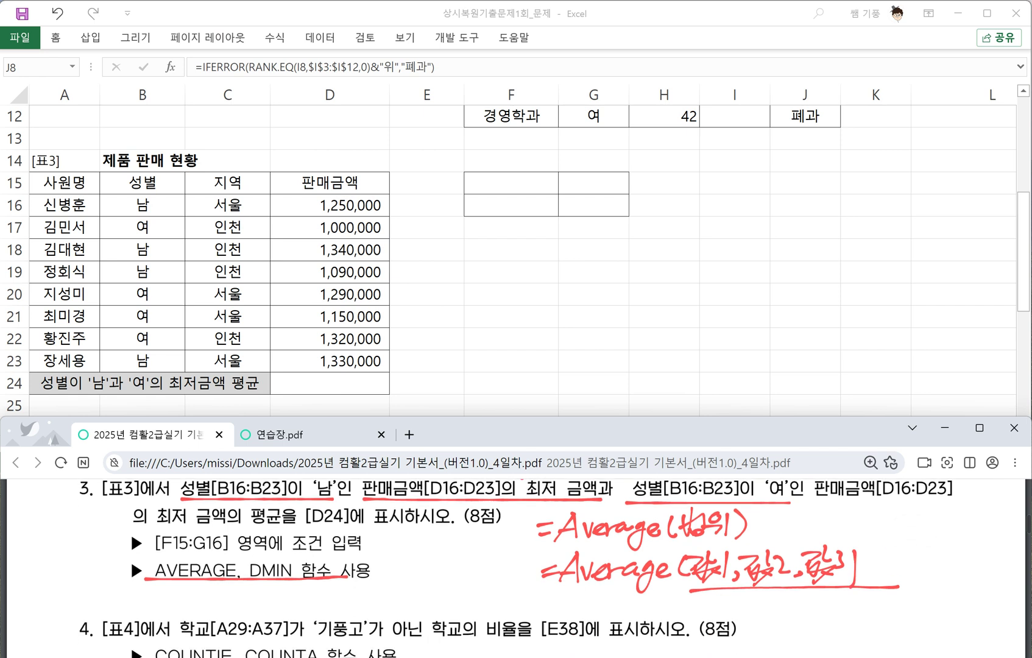
left_click_drag(540, 602, 559, 600)
left_click_drag(546, 613, 559, 612)
mouse_move(560, 617)
left_mouse_down()
mouse_move(584, 592)
mouse_move(586, 616)
left_mouse_up()
left_click_drag(561, 612, 643, 600)
left_click_drag(659, 604, 645, 628)
mouse_move(669, 609)
left_mouse_down()
mouse_move(682, 604)
mouse_move(686, 616)
left_mouse_up()
mouse_move(707, 593)
left_mouse_down()
mouse_move(701, 620)
mouse_move(730, 607)
mouse_move(736, 618)
left_mouse_up()
mouse_move(745, 611)
left_mouse_down()
mouse_move(739, 623)
mouse_move(780, 609)
mouse_move(761, 626)
left_mouse_up()
left_click_drag(786, 614, 777, 626)
mouse_move(817, 587)
left_mouse_down()
mouse_move(798, 610)
mouse_move(817, 622)
mouse_move(858, 600)
left_mouse_up()
left_click_drag(837, 613, 857, 609)
mouse_move(849, 594)
left_mouse_down()
mouse_move(853, 618)
mouse_move(907, 603)
left_mouse_up()
left_click_drag(899, 594, 886, 625)
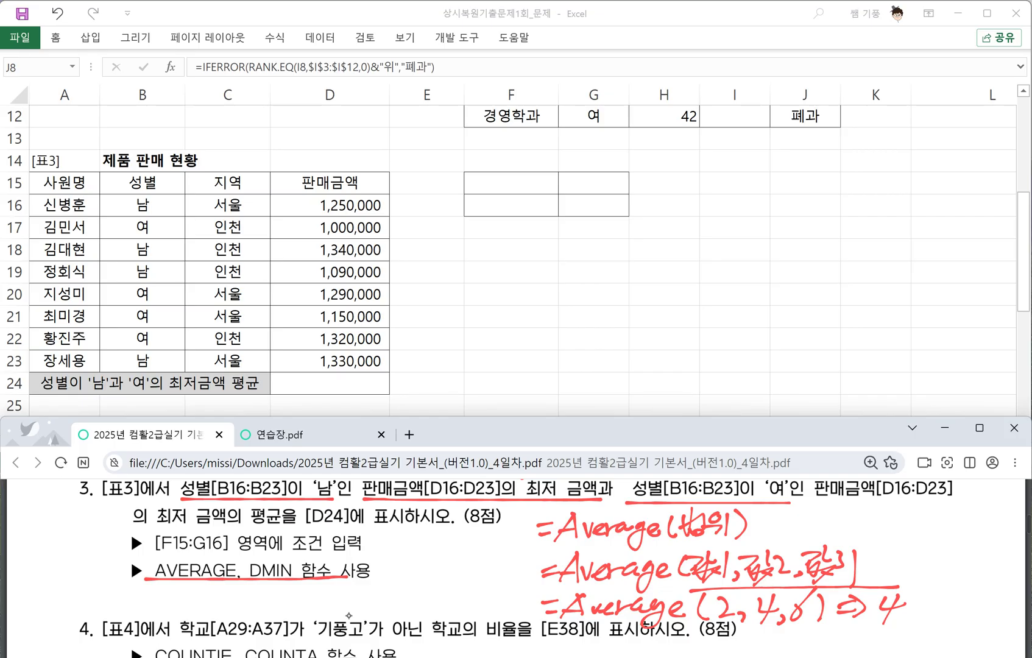
left_click_drag(867, 628, 917, 624)
Handwrite the syntax =Dmin(표범위,열제목,조건) below question 3's function list
scroll(349, 615, "up", 1)
scroll(348, 616, "down", 1)
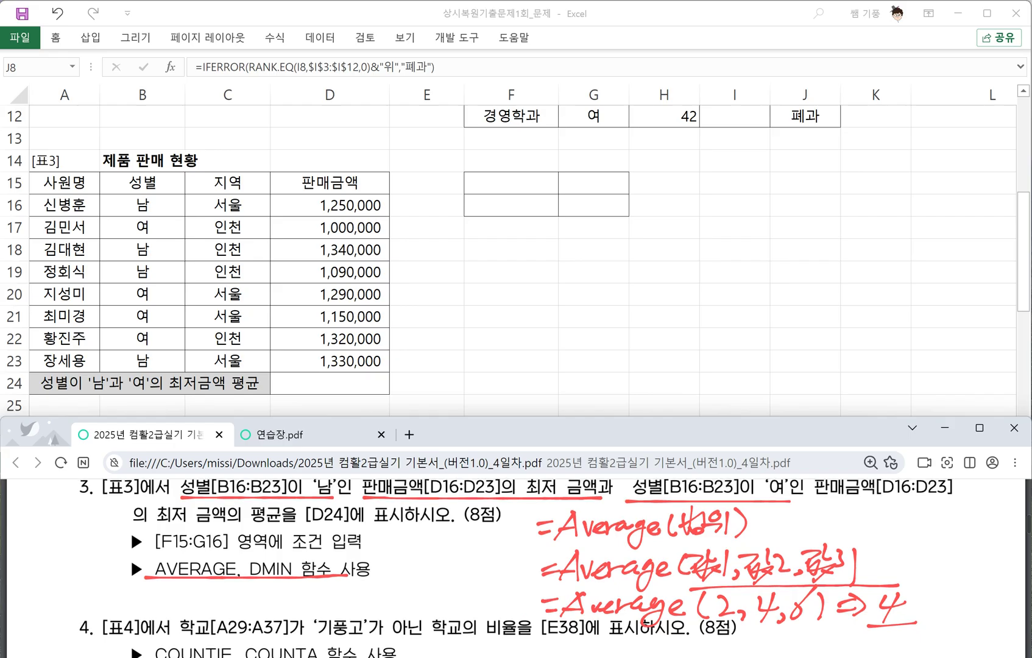
left_click_drag(61, 604, 71, 600)
mouse_move(93, 572)
left_mouse_down()
mouse_move(81, 613)
mouse_move(152, 599)
mouse_move(177, 617)
mouse_move(206, 587)
left_mouse_up()
left_click_drag(190, 590, 200, 602)
mouse_move(179, 607)
left_mouse_down()
mouse_move(203, 601)
mouse_move(192, 616)
left_mouse_up()
left_click_drag(213, 591, 212, 609)
left_click_drag(233, 589, 232, 605)
left_click_drag(223, 604, 245, 590)
left_click_drag(234, 606, 250, 603)
left_click_drag(244, 604, 242, 614)
left_click_drag(256, 586, 254, 613)
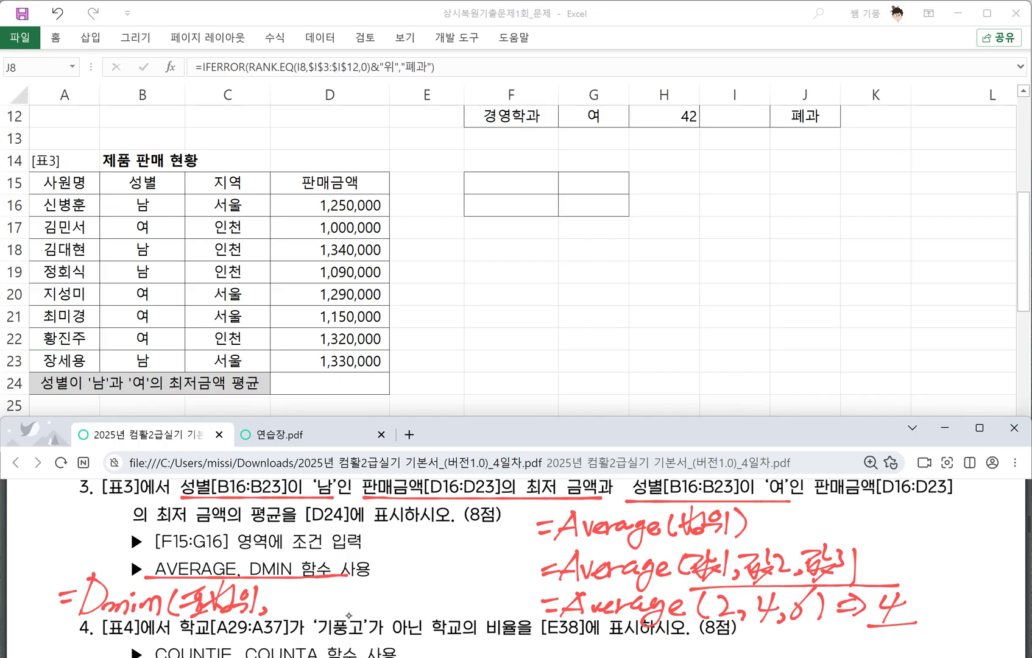
left_click_drag(275, 590, 287, 605)
mouse_move(285, 599)
left_mouse_down()
mouse_move(301, 586)
mouse_move(298, 600)
left_mouse_up()
left_click_drag(278, 606, 296, 604)
left_click_drag(300, 594, 314, 590)
left_click_drag(284, 614, 316, 610)
left_click_drag(307, 597, 324, 605)
mouse_move(326, 590)
left_mouse_down()
mouse_move(332, 610)
mouse_move(345, 593)
left_mouse_up()
left_click_drag(328, 587, 341, 604)
mouse_move(325, 609)
left_mouse_down()
mouse_move(344, 612)
mouse_move(377, 590)
mouse_move(360, 612)
left_mouse_up()
left_click_drag(371, 597, 385, 603)
mouse_move(378, 591)
left_mouse_down()
mouse_move(392, 609)
mouse_move(401, 599)
left_mouse_up()
left_click_drag(404, 589, 411, 611)
left_click_drag(409, 582, 408, 614)
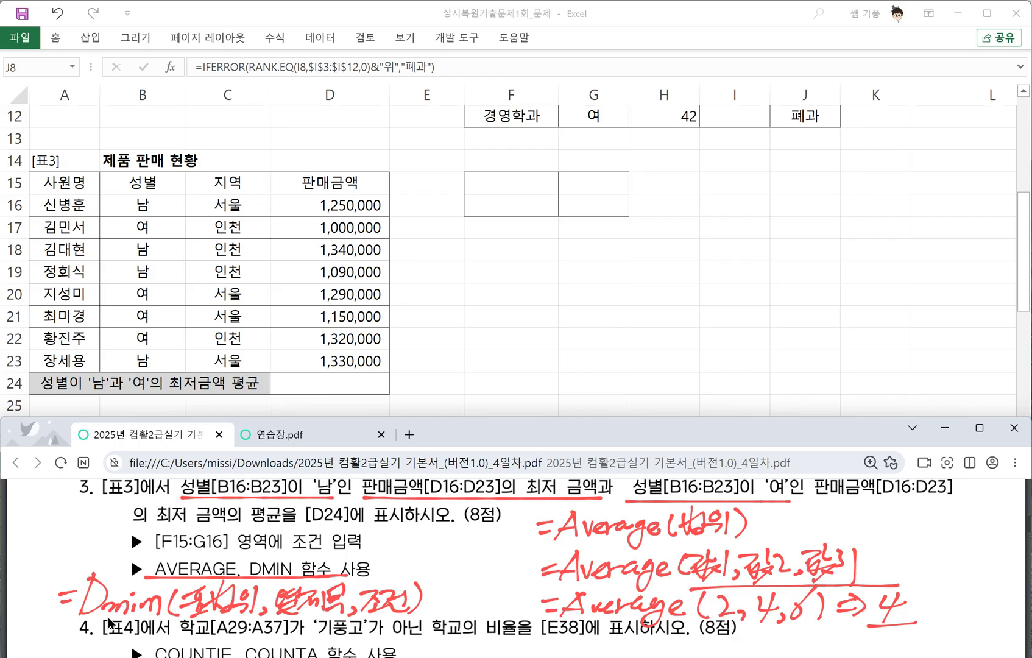
Circle [표3] in question 3 and label it 표범위, and box the 성별 '남' condition with the label 조건
scroll(201, 581, "up", 2)
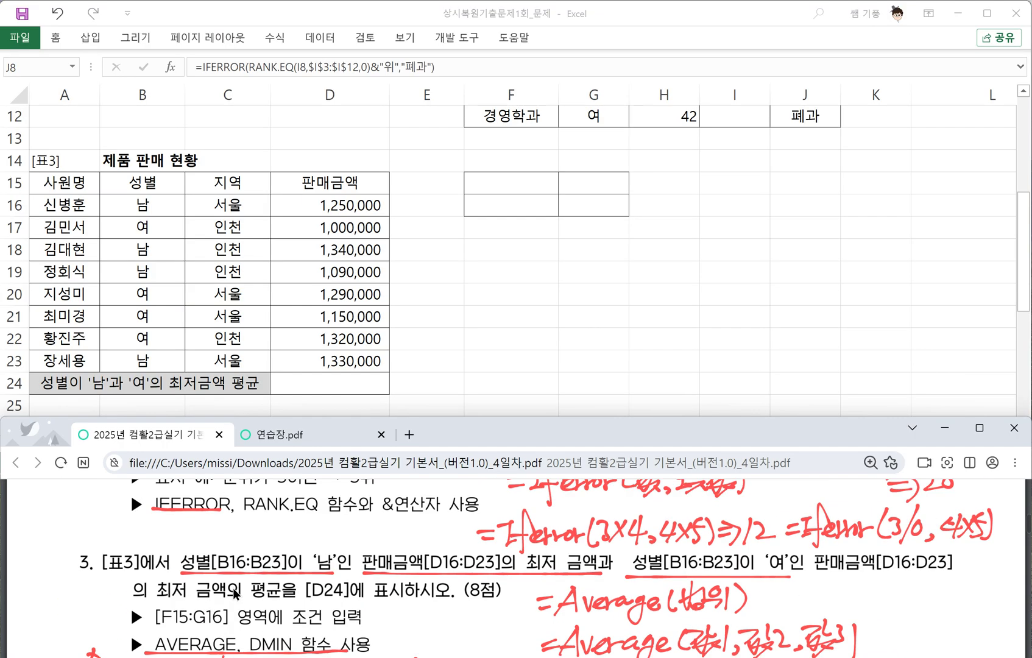
left_click_drag(102, 559, 137, 578)
mouse_move(101, 518)
left_mouse_down()
mouse_move(122, 543)
mouse_move(160, 525)
mouse_move(163, 543)
mouse_move(264, 550)
mouse_move(343, 575)
left_mouse_up()
mouse_move(226, 526)
left_mouse_down()
mouse_move(247, 549)
mouse_move(262, 530)
mouse_move(275, 552)
left_mouse_up()
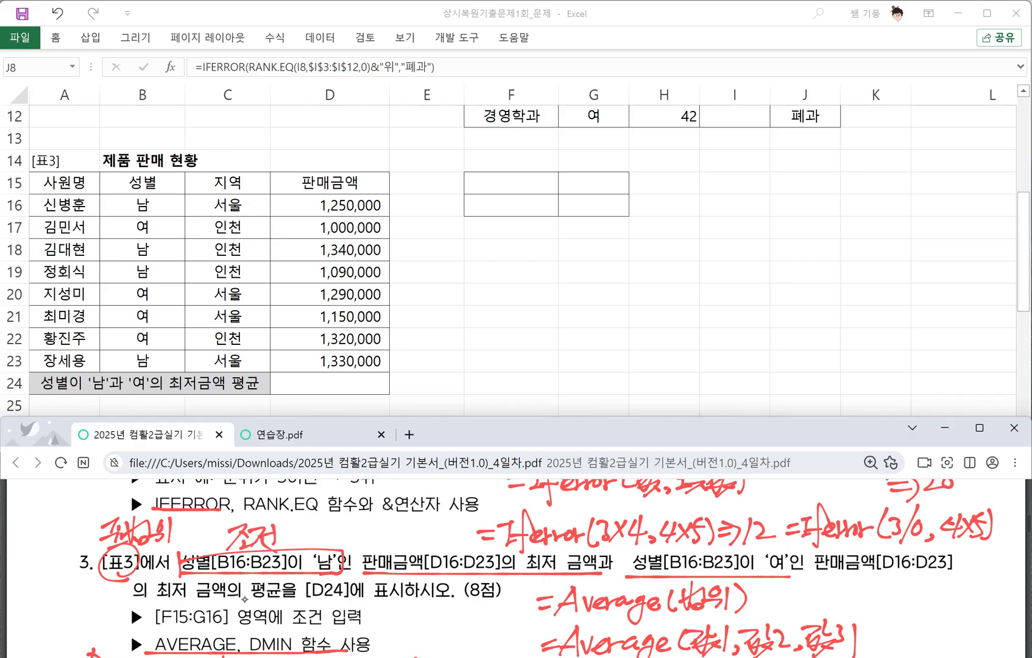
Box the first 판매금액[D16:D23] in question 3 and label it 열제목
mouse_move(360, 569)
left_mouse_down()
mouse_move(404, 546)
mouse_move(496, 565)
mouse_move(461, 571)
left_mouse_up()
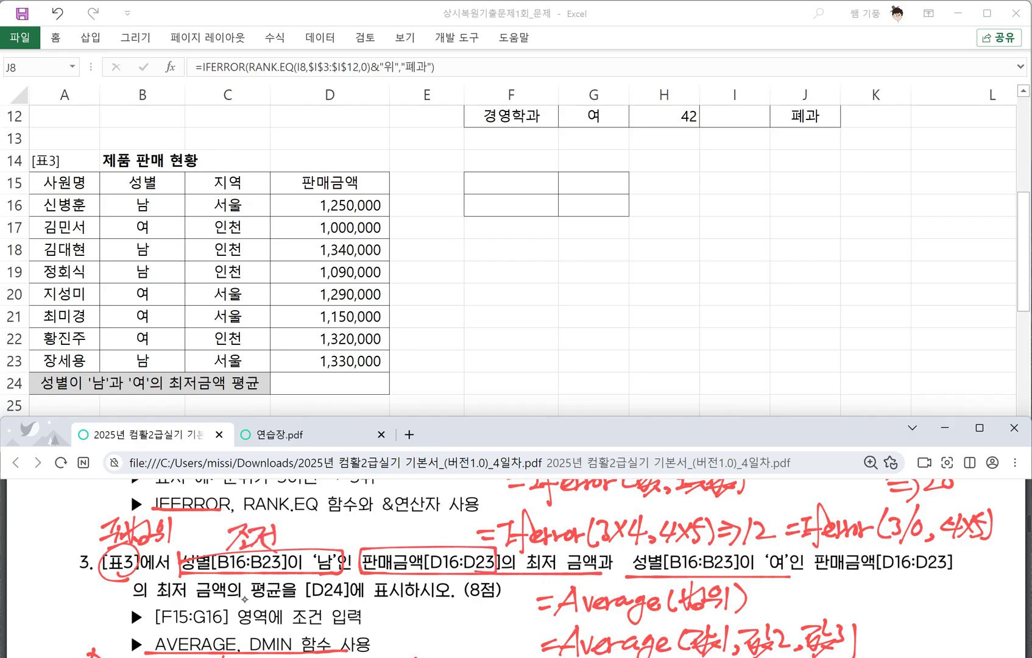
mouse_move(377, 524)
left_mouse_down()
mouse_move(396, 539)
mouse_move(399, 522)
mouse_move(401, 547)
mouse_move(420, 530)
left_mouse_up()
mouse_move(420, 523)
left_mouse_down()
mouse_move(418, 544)
mouse_move(441, 534)
left_mouse_up()
left_click_drag(423, 538, 440, 541)
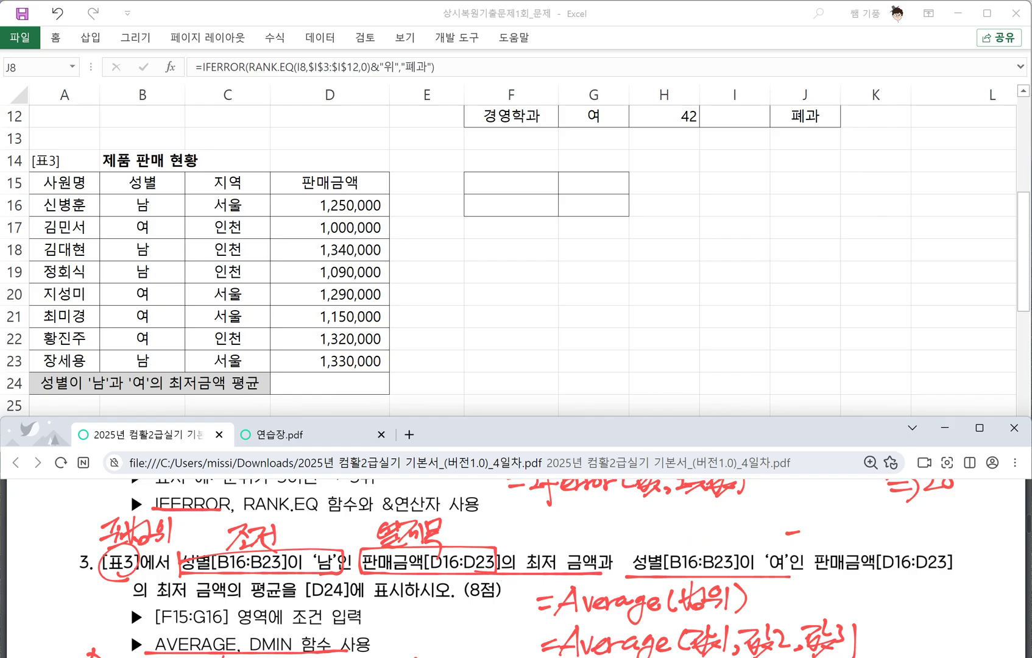
Box question 3's 성별 '여' condition as 조건 and the second 판매금액[D16:D23] as 열제목
mouse_move(627, 575)
left_mouse_down()
mouse_move(672, 549)
mouse_move(793, 548)
mouse_move(796, 578)
left_mouse_up()
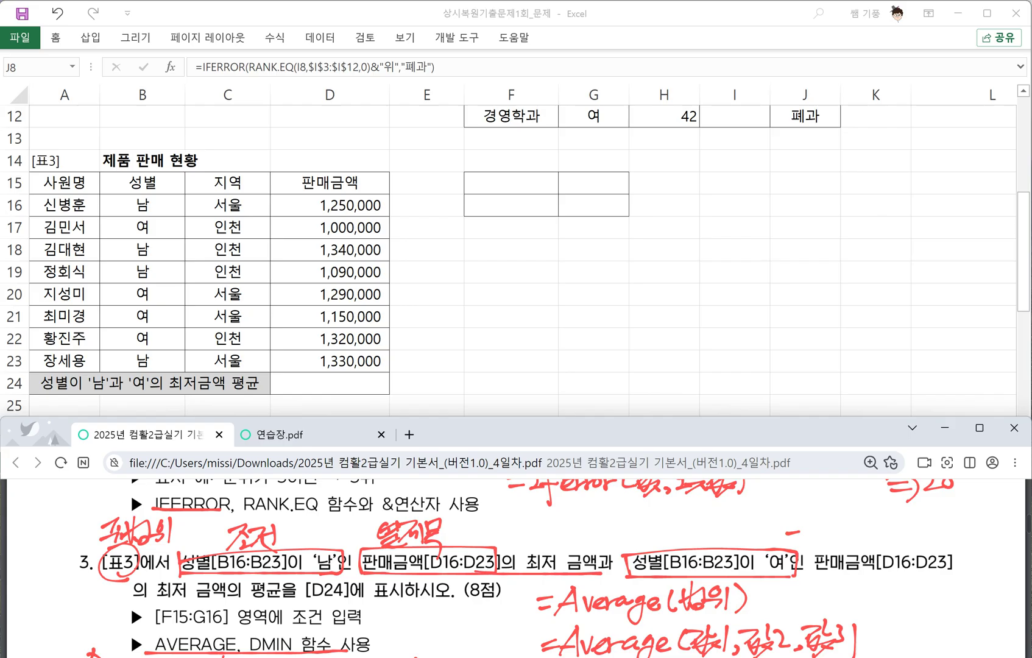
mouse_move(679, 527)
left_mouse_down()
mouse_move(702, 547)
mouse_move(740, 547)
left_mouse_up()
mouse_move(812, 576)
left_mouse_down()
mouse_move(935, 548)
mouse_move(816, 576)
mouse_move(805, 568)
left_mouse_up()
mouse_move(862, 520)
left_mouse_down()
mouse_move(855, 542)
mouse_move(875, 522)
mouse_move(876, 539)
left_mouse_up()
mouse_move(876, 525)
left_mouse_down()
mouse_move(901, 523)
mouse_move(900, 546)
left_mouse_up()
left_click_drag(905, 530, 920, 540)
left_click_drag(904, 543, 922, 542)
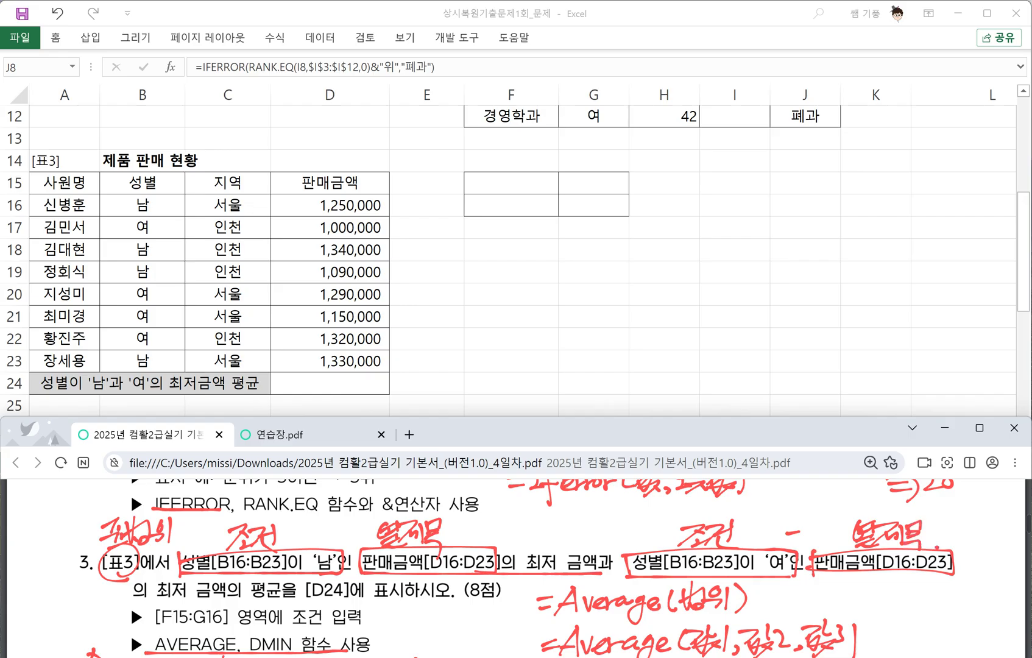
Fill the criteria range F15:G16 with the header 성별 in both columns, 남 in F16 and 여 in G16
left_click(491, 186)
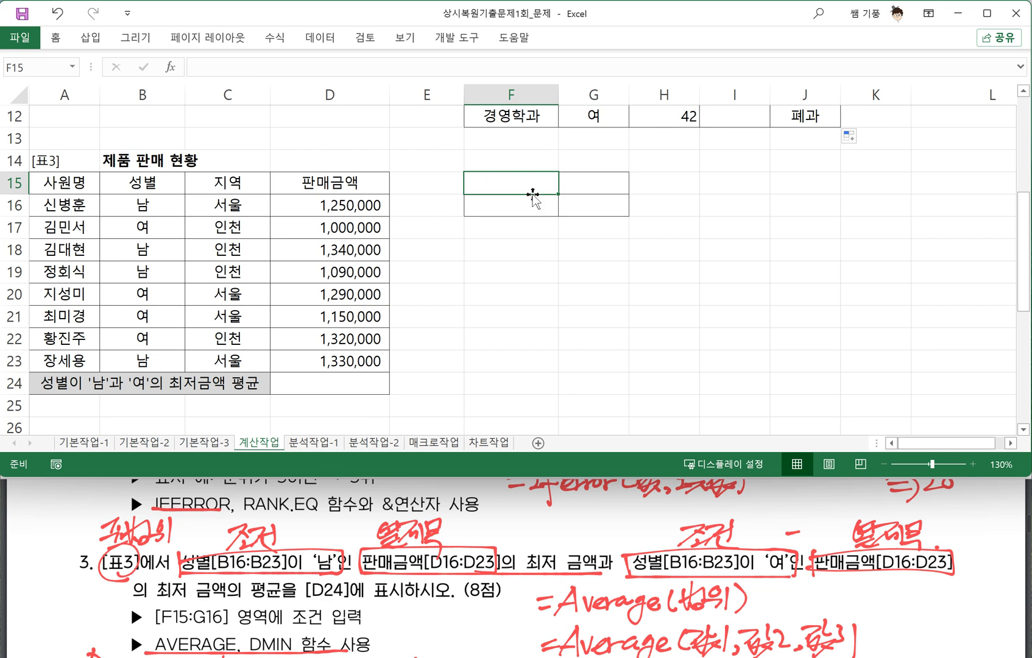
type("성별")
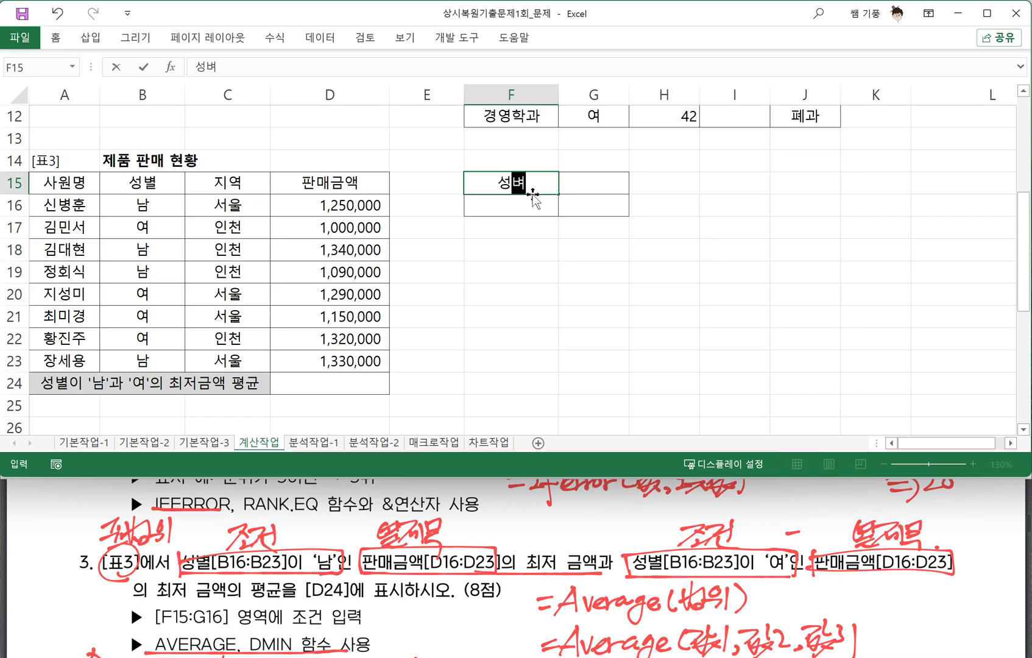
key("Return")
type("남")
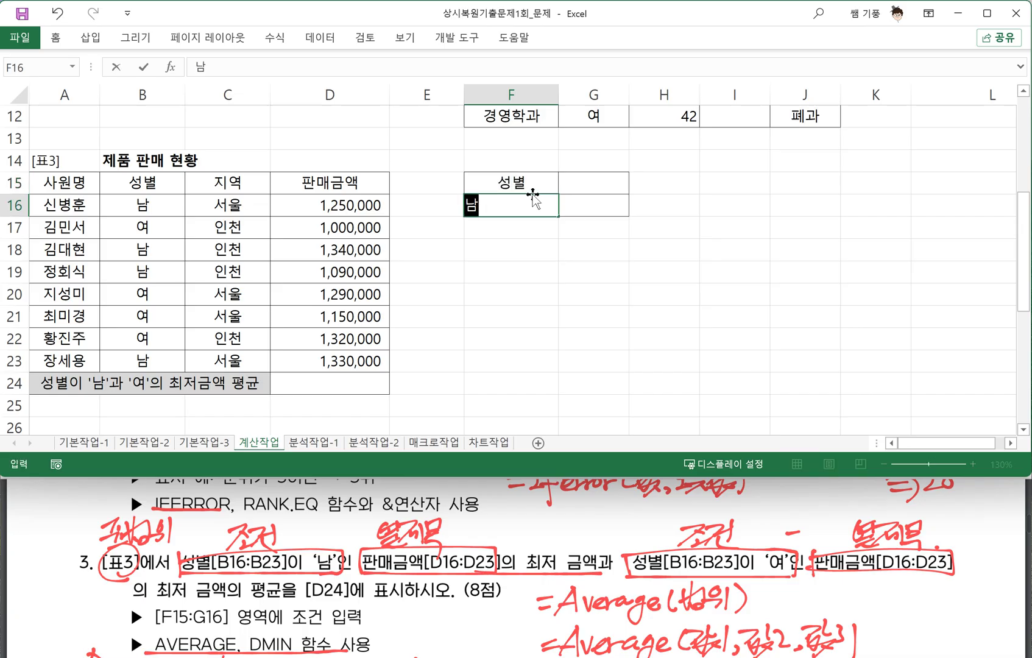
key("Tab")
key("Up")
type("성별")
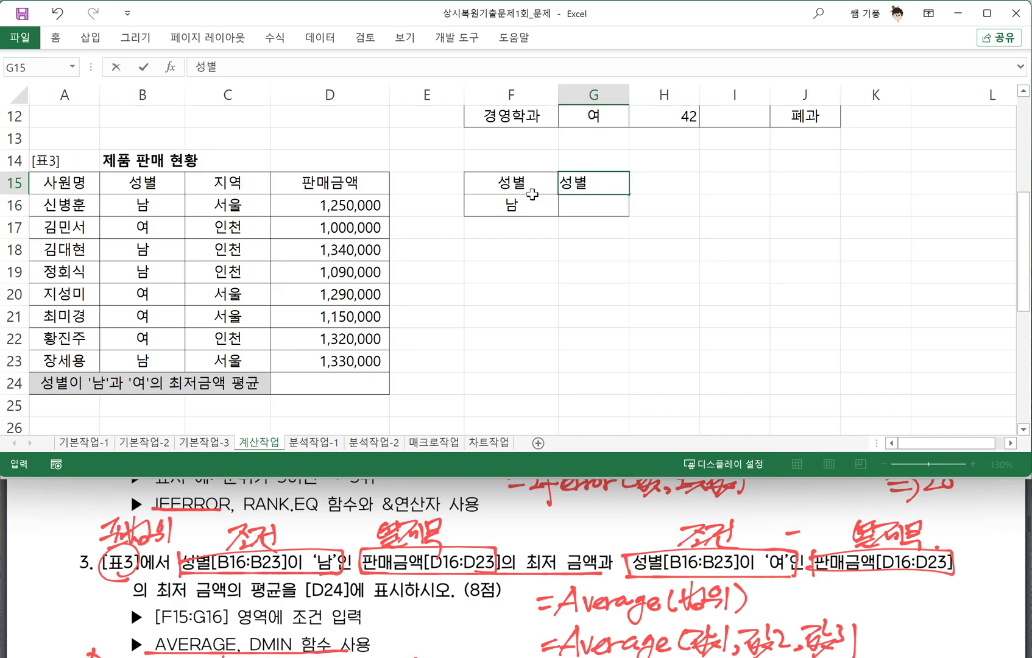
key("Return")
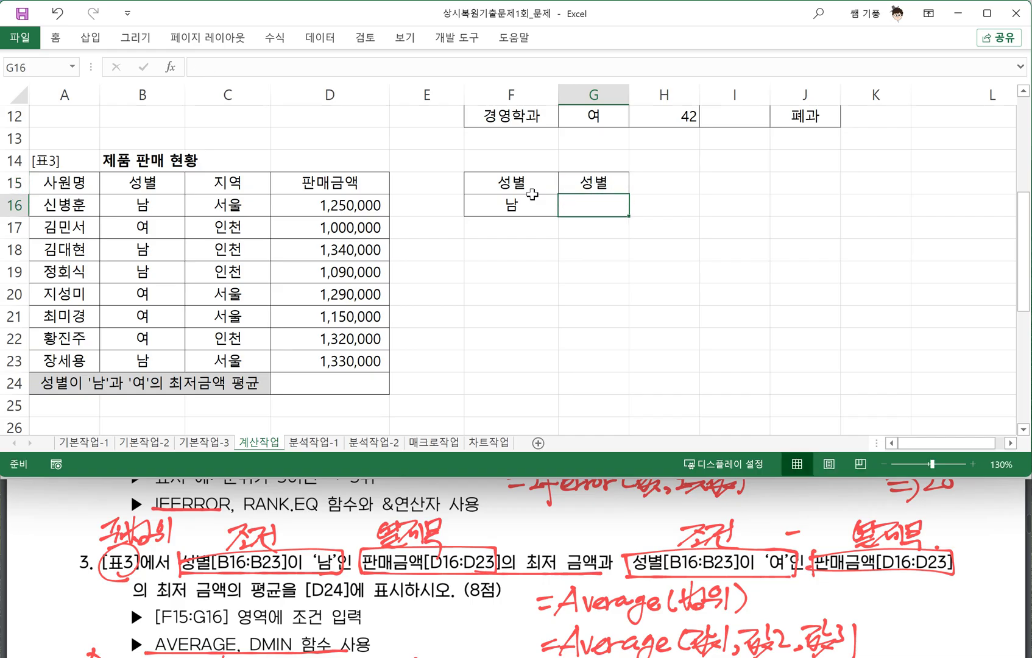
type("여")
key("Return")
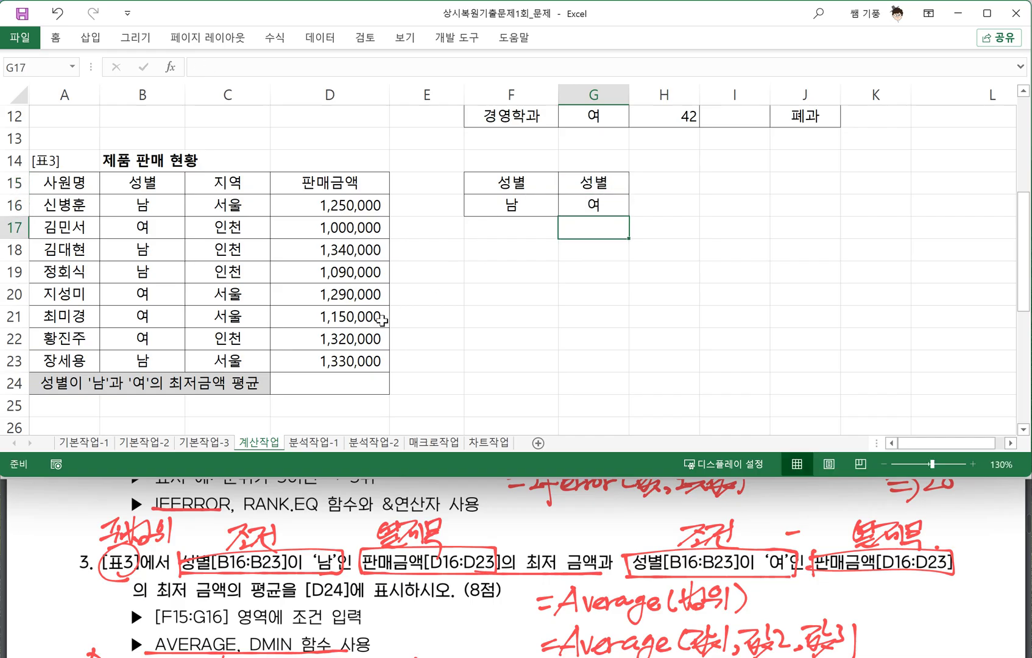
Start a DMIN formula in D24 with A15:D23 as its database: =DMIN(A15:D23,
left_click(340, 382)
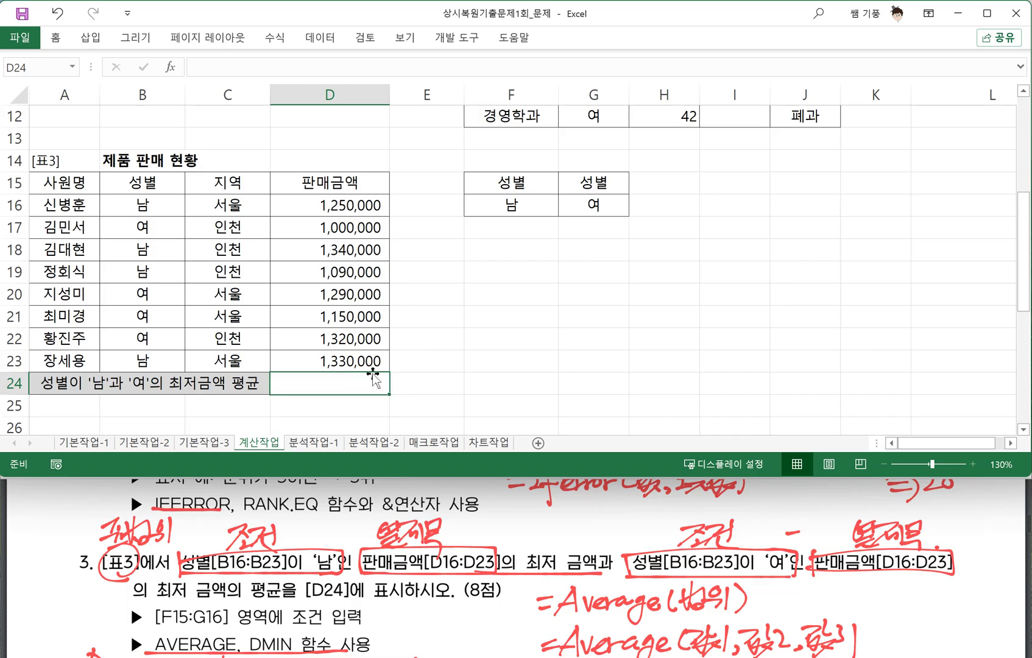
type("=")
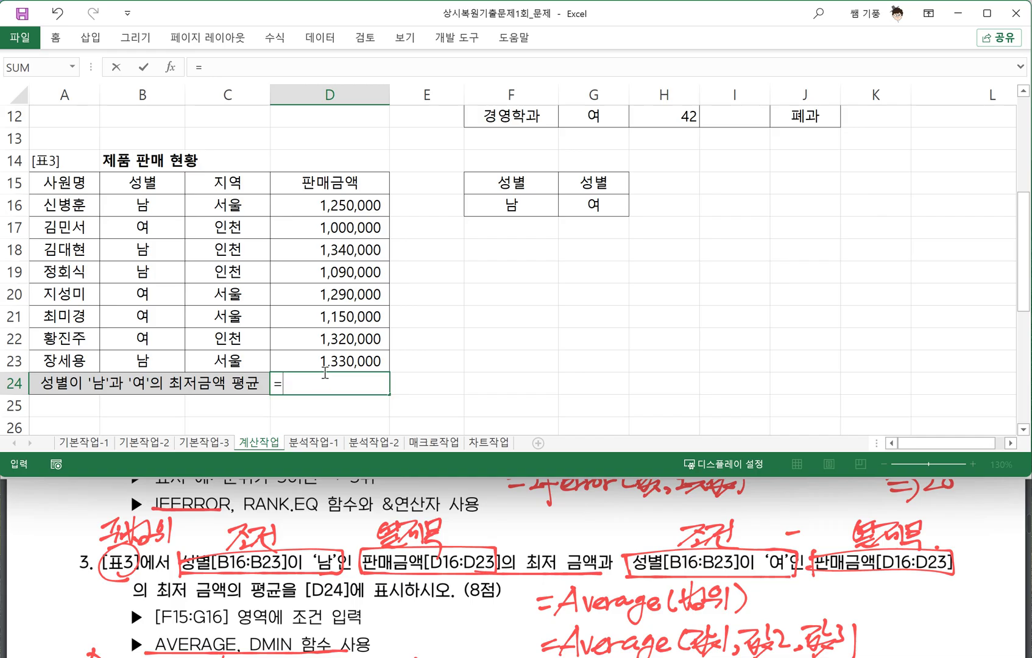
type("으")
key("BackSpace")
key("BackSpace")
type("DMI")
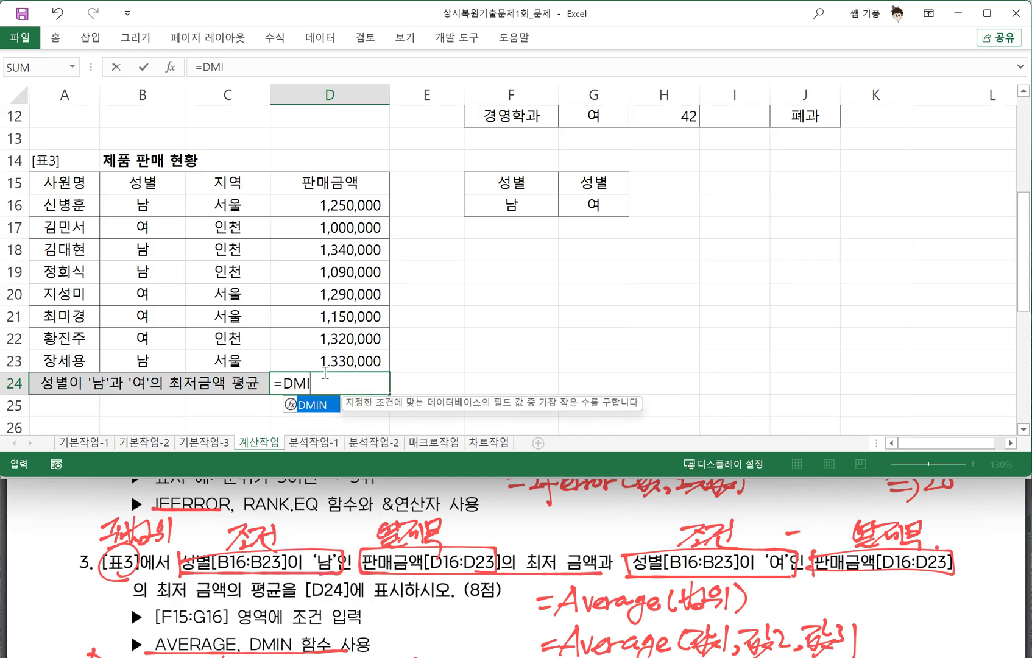
type("N(")
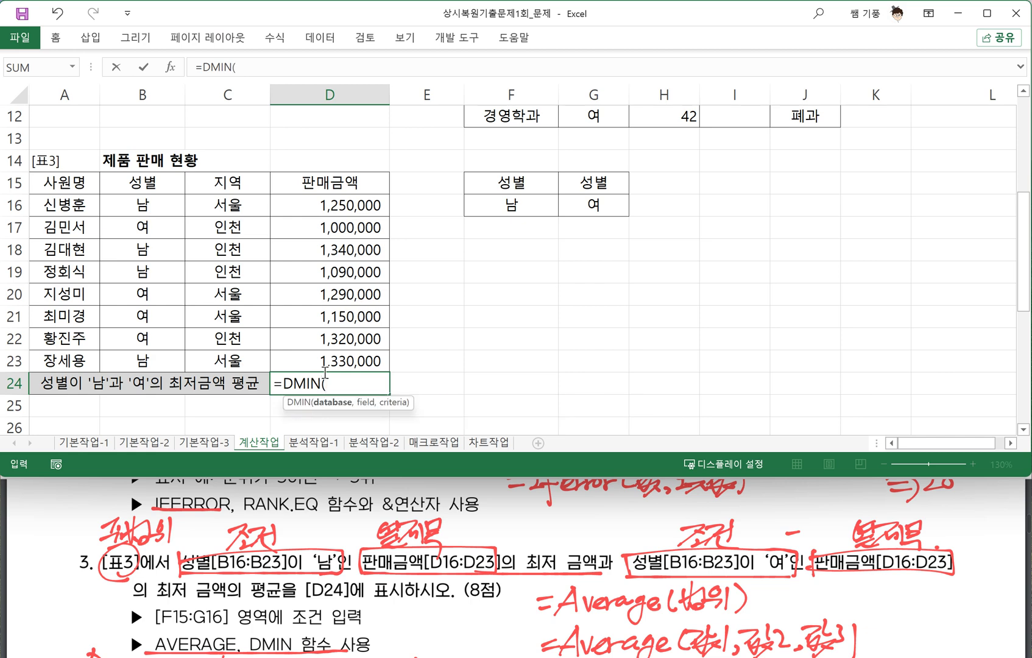
left_click_drag(46, 182, 332, 353)
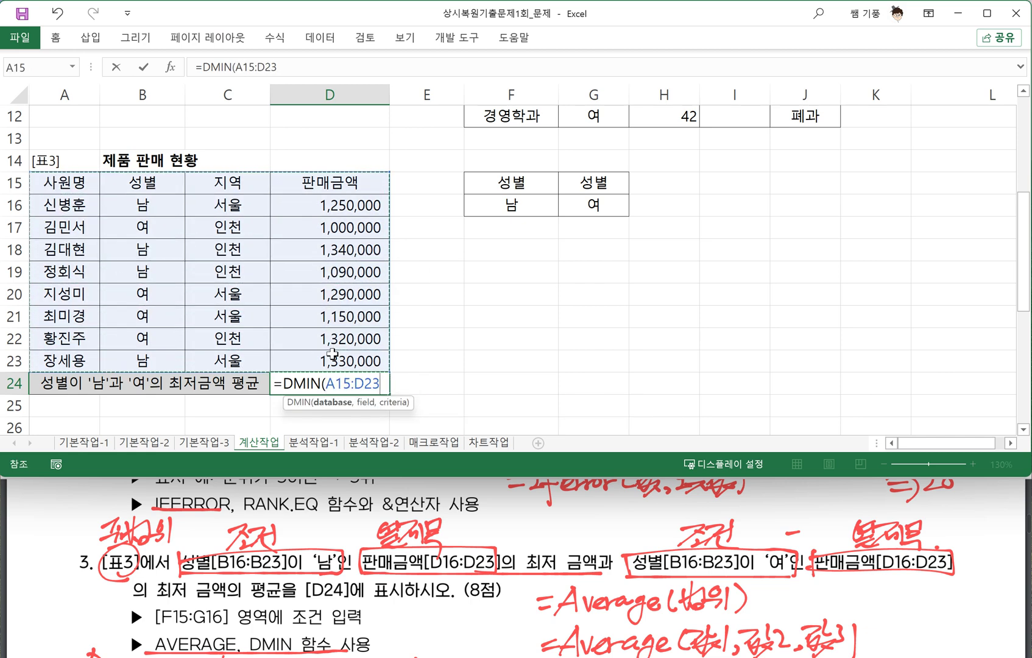
type(",")
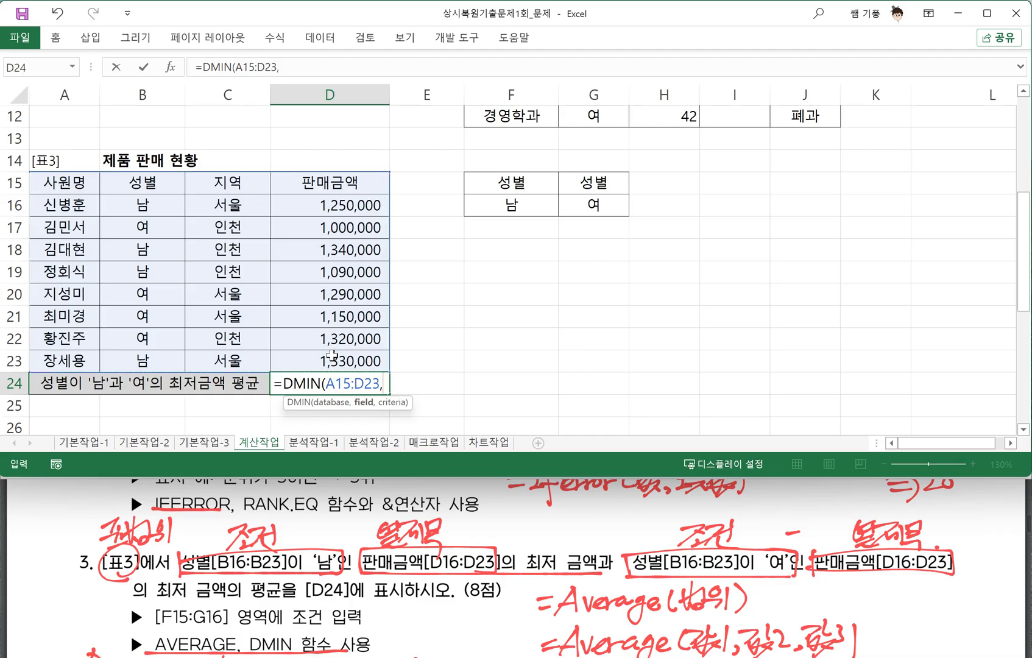
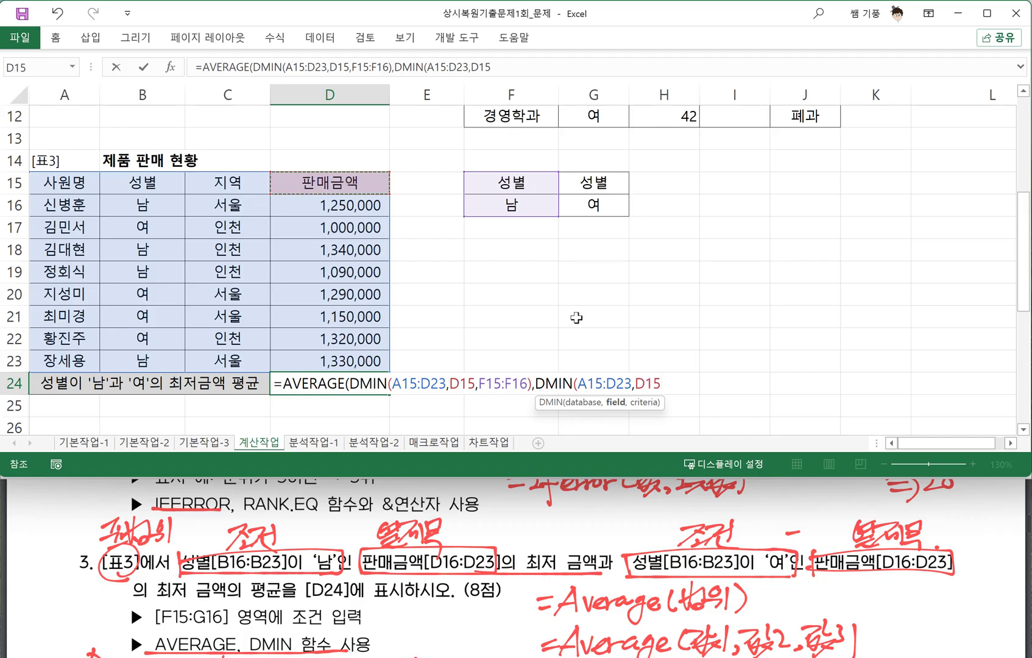
Complete D24's formula with G15:G16 as the second DMIN's criteria: =AVERAGE(DMIN(A15:D23,D15,F15:F16),DMIN(A15:D23,D15,G15:G16))
type(",")
left_click_drag(597, 183, 597, 205)
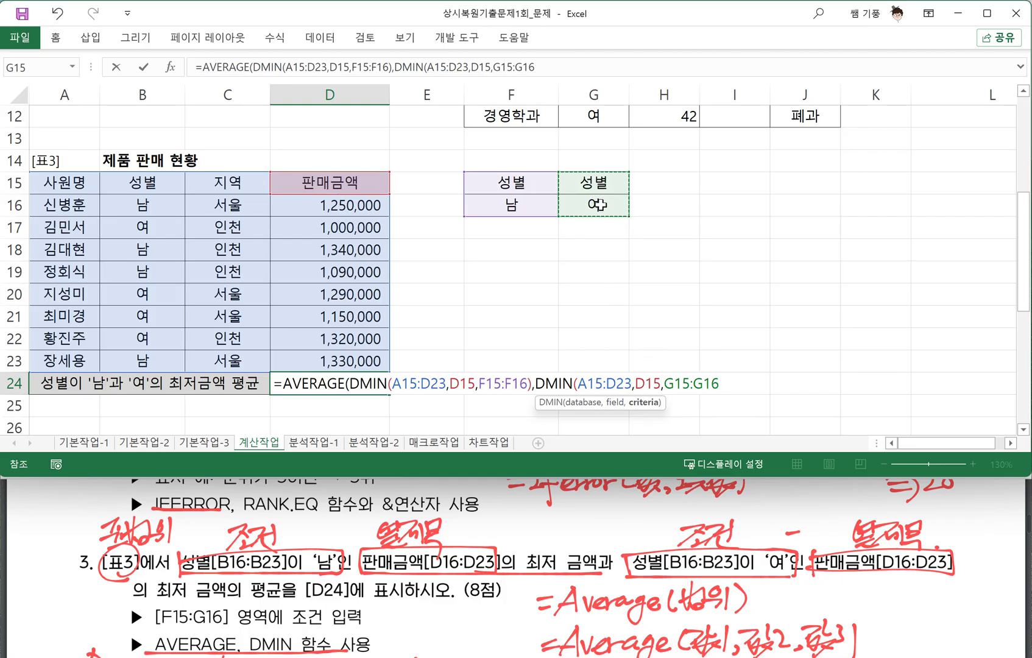
type(")")
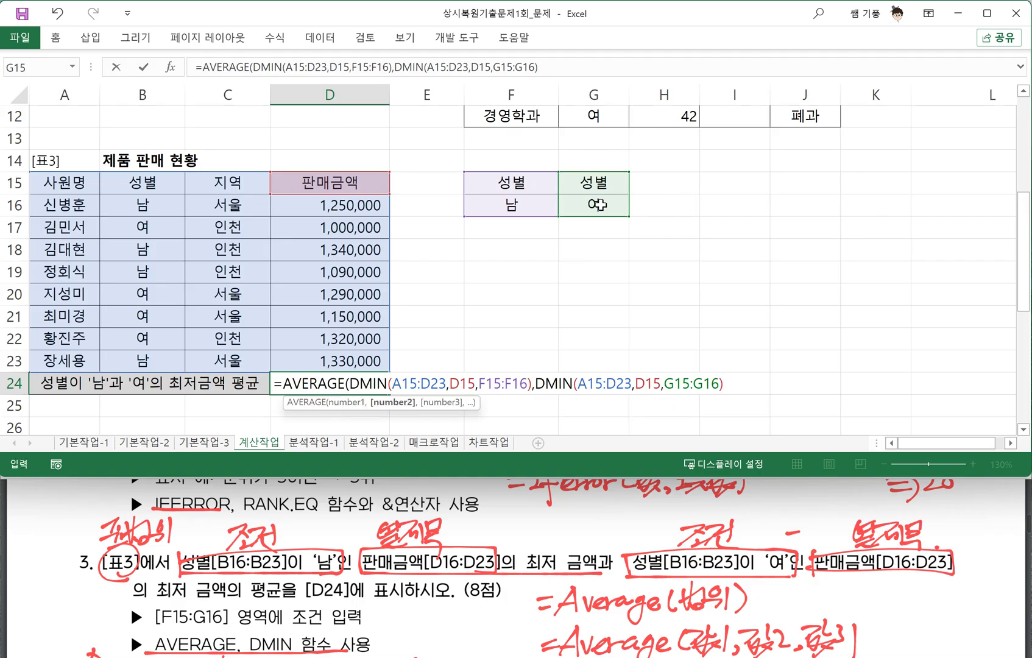
type(")")
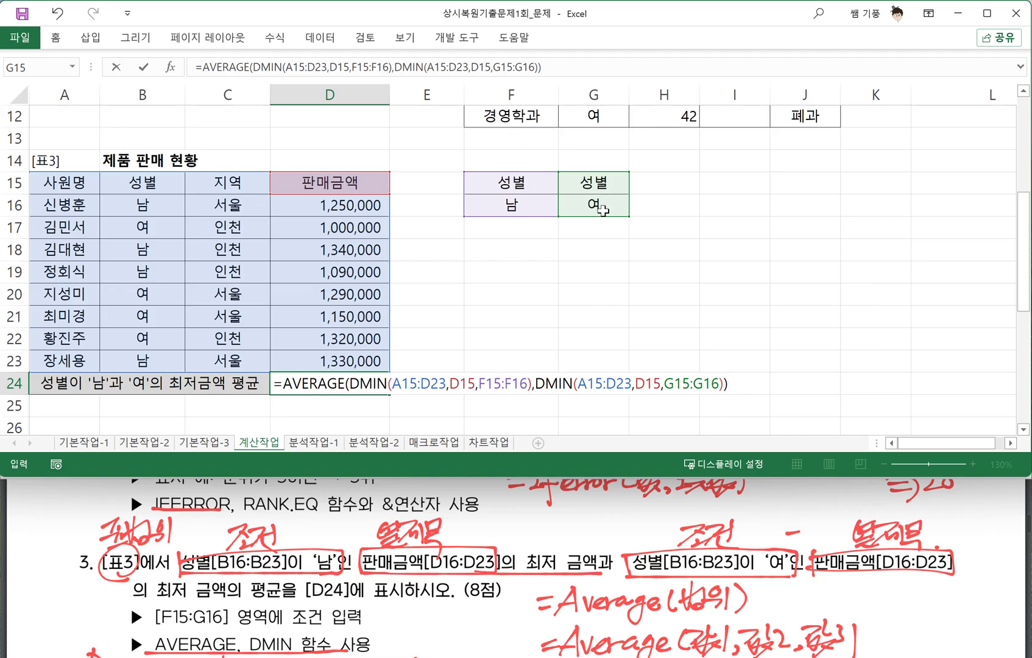
key("Return")
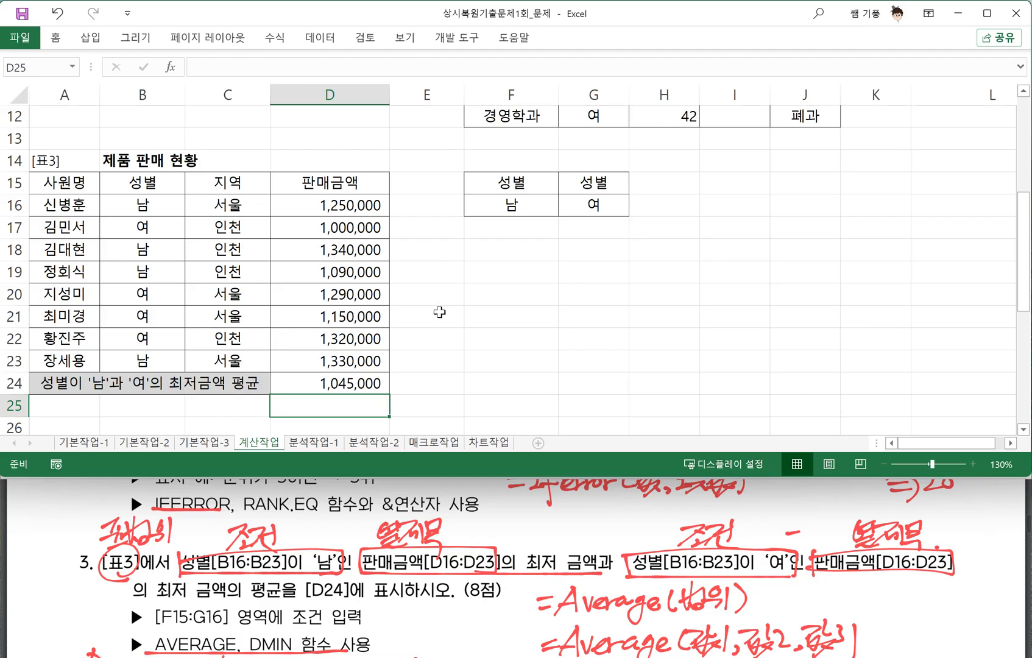
Bring question 4 and [표4] into view, and underline the '기풍고'가 아닌 학교의 비율 wording, COUNTIF and COUNTA
left_click(350, 576)
scroll(347, 576, "down", 4)
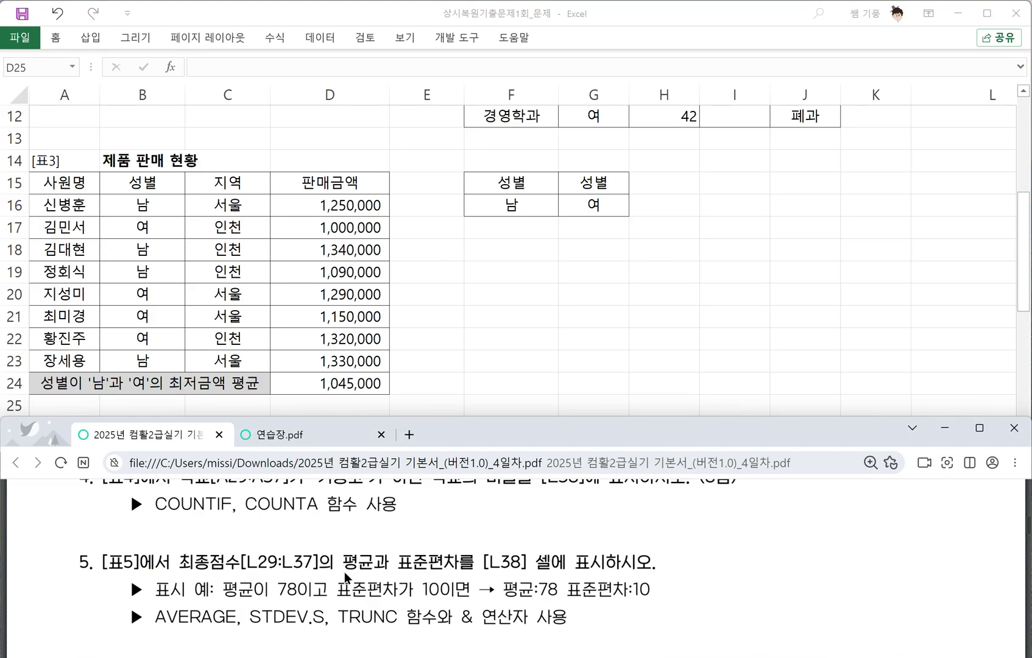
scroll(334, 575, "up", 1)
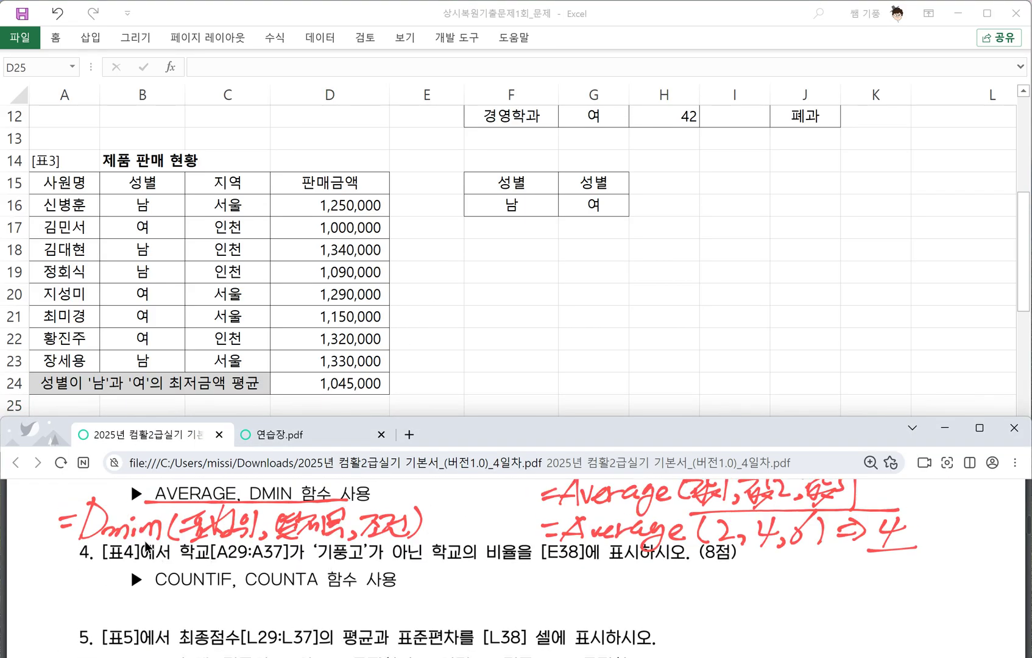
left_click(449, 317)
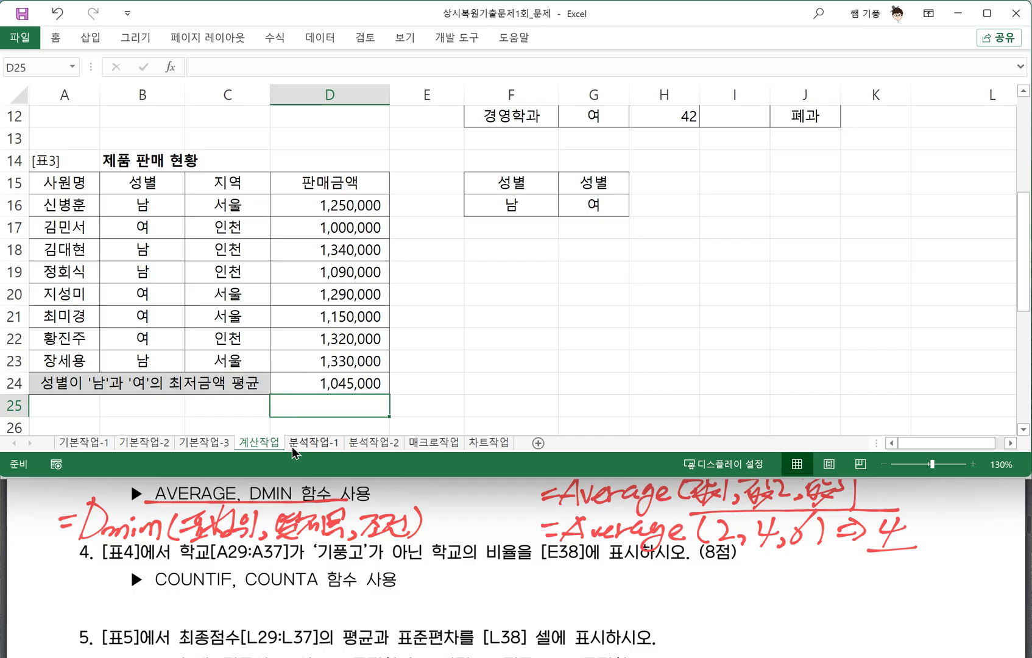
scroll(399, 353, "down", 1)
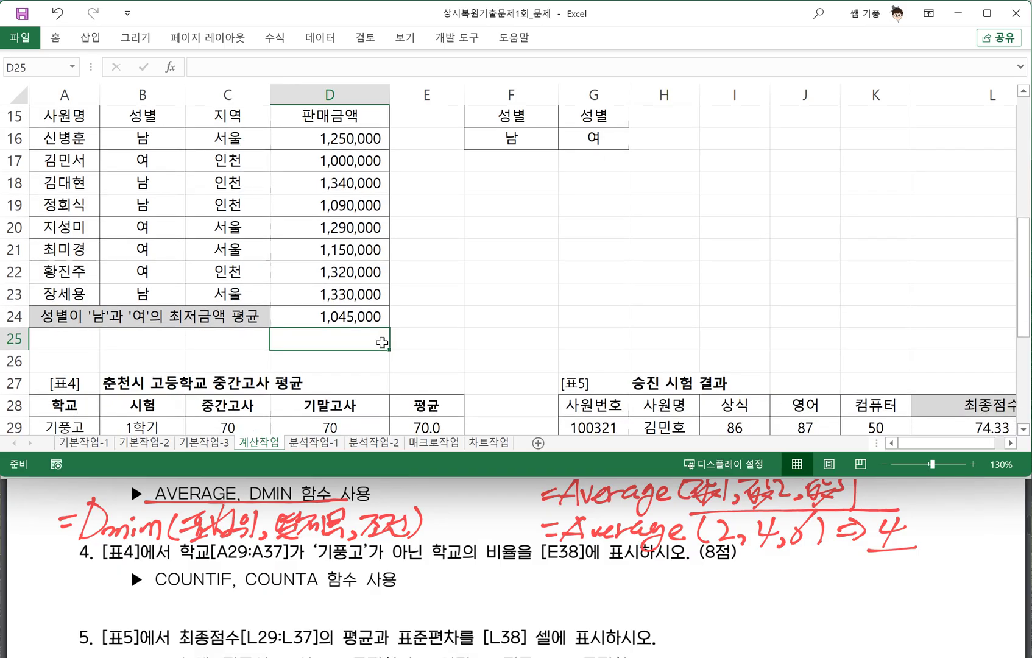
scroll(381, 343, "down", 3)
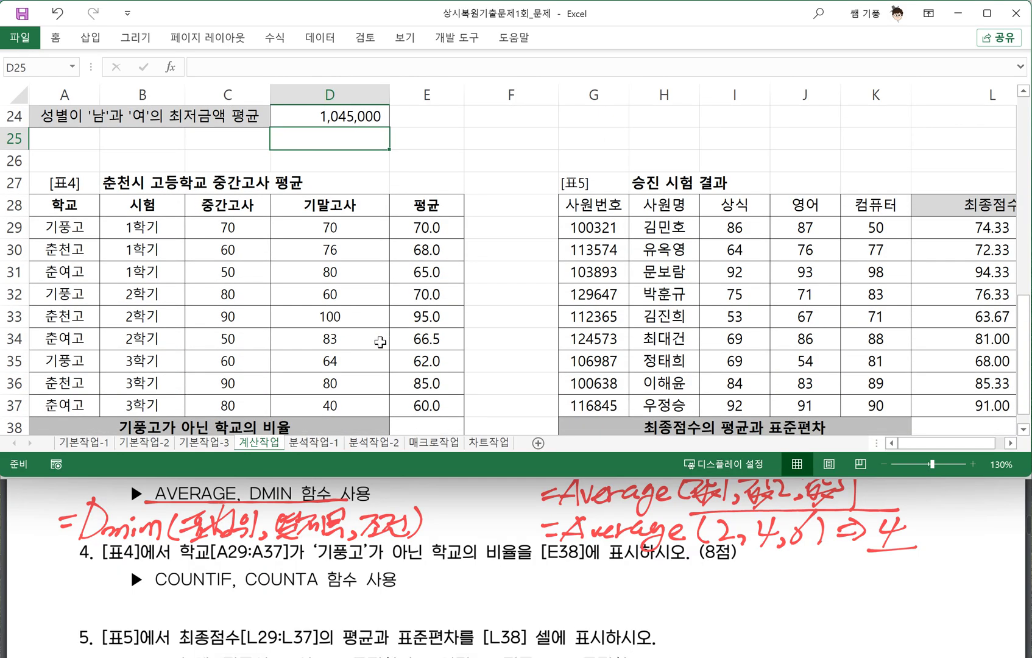
scroll(381, 342, "down", 1)
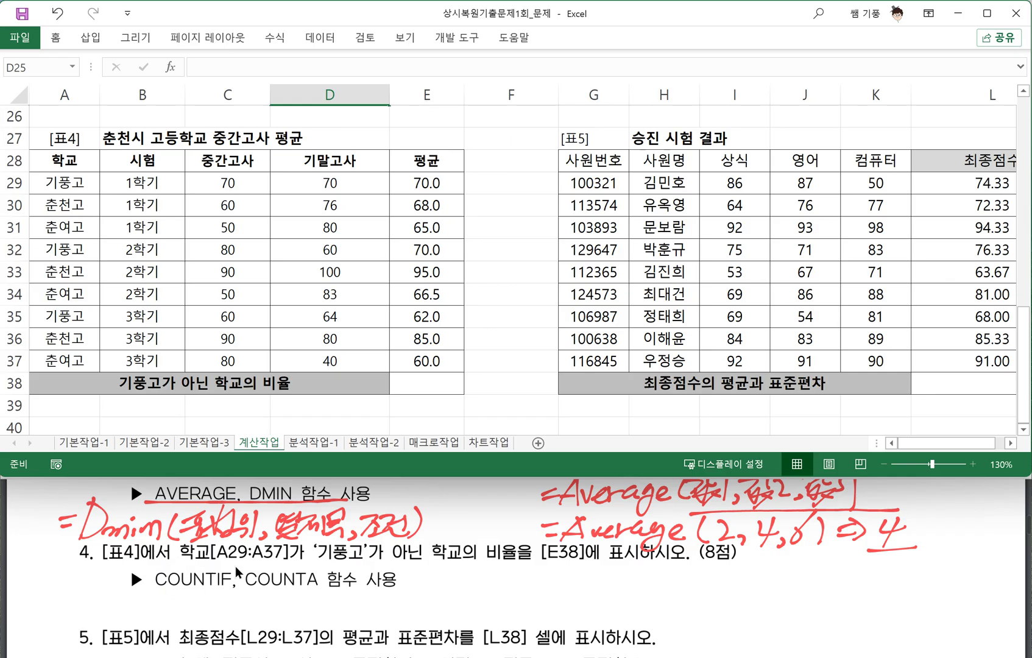
left_click(317, 571)
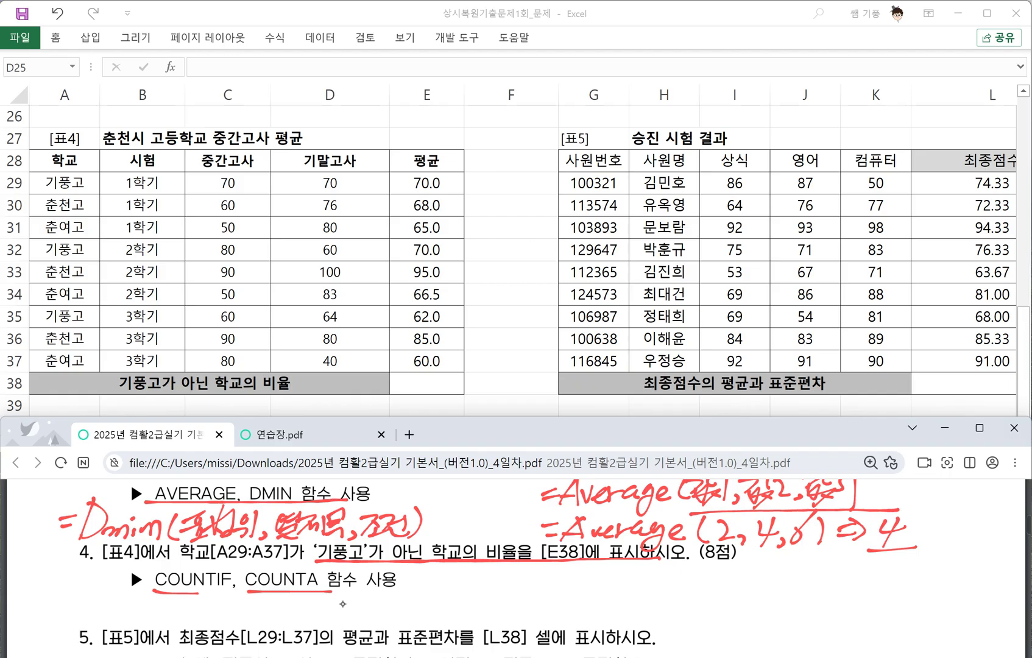
Handwrite a ratio example below question 4: 남 8, 여 9, with the ratios 8/17 and 9/17
mouse_move(533, 572)
left_mouse_down()
mouse_move(535, 583)
mouse_move(546, 576)
left_mouse_up()
left_click_drag(550, 567, 551, 585)
mouse_move(552, 578)
left_mouse_down()
mouse_move(545, 587)
mouse_move(587, 575)
mouse_move(578, 593)
mouse_move(534, 612)
mouse_move(557, 627)
left_mouse_up()
left_click_drag(577, 603, 575, 627)
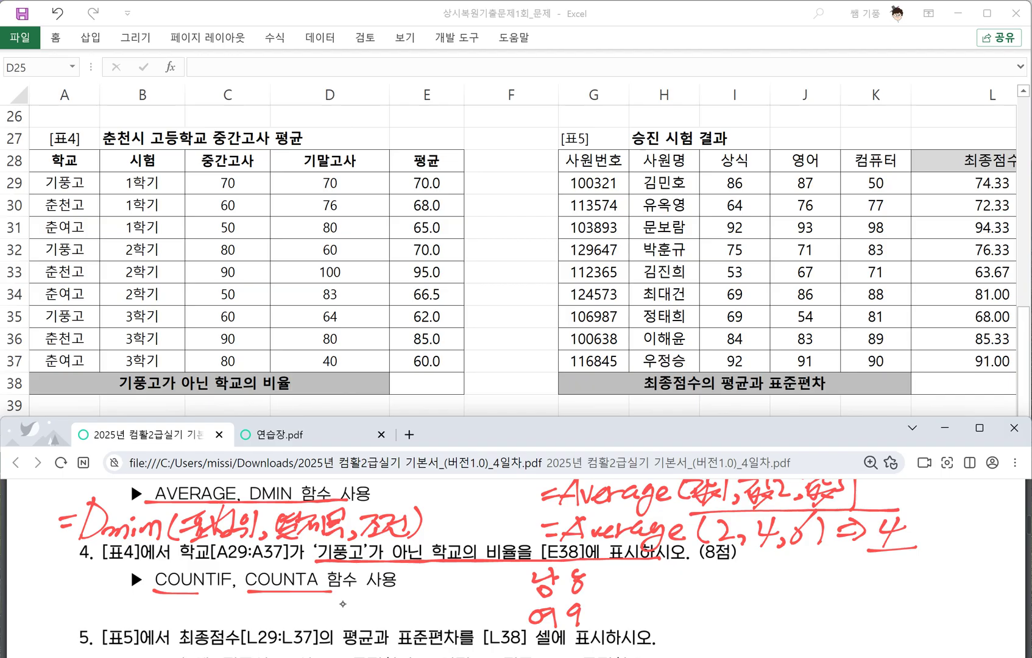
mouse_move(527, 597)
left_mouse_down()
mouse_move(680, 593)
mouse_move(638, 590)
mouse_move(666, 587)
mouse_move(681, 600)
left_mouse_up()
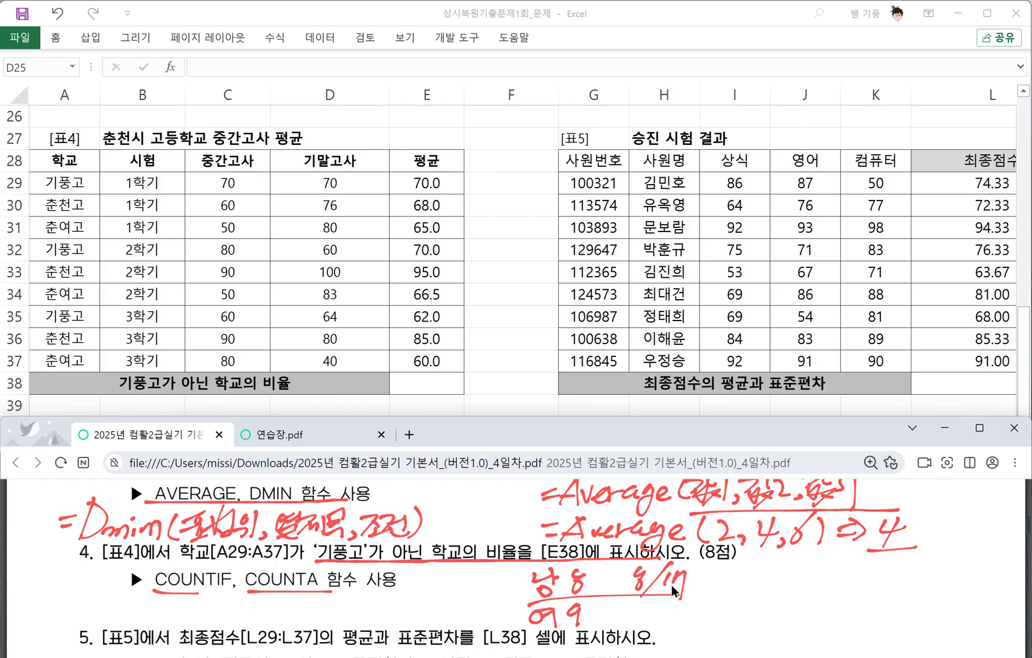
mouse_move(634, 608)
left_mouse_down()
mouse_move(623, 625)
mouse_move(653, 626)
left_mouse_up()
left_click_drag(673, 608, 664, 640)
Handwrite the ratio formula countif / counta beside question 4 and underline both function names
left_click_drag(748, 582, 736, 600)
mouse_move(751, 584)
left_mouse_down()
mouse_move(781, 596)
mouse_move(799, 575)
mouse_move(804, 597)
left_mouse_up()
mouse_move(793, 585)
left_mouse_down()
mouse_move(827, 576)
mouse_move(811, 609)
left_mouse_up()
left_click_drag(803, 587, 824, 584)
left_click_drag(729, 611, 824, 605)
left_click_drag(856, 560, 814, 625)
mouse_move(867, 584)
left_mouse_down()
mouse_move(870, 601)
mouse_move(907, 599)
mouse_move(926, 581)
left_mouse_up()
mouse_move(919, 571)
left_mouse_down()
mouse_move(917, 605)
mouse_move(933, 599)
left_mouse_up()
left_click_drag(942, 581, 947, 603)
left_click_drag(840, 613, 961, 606)
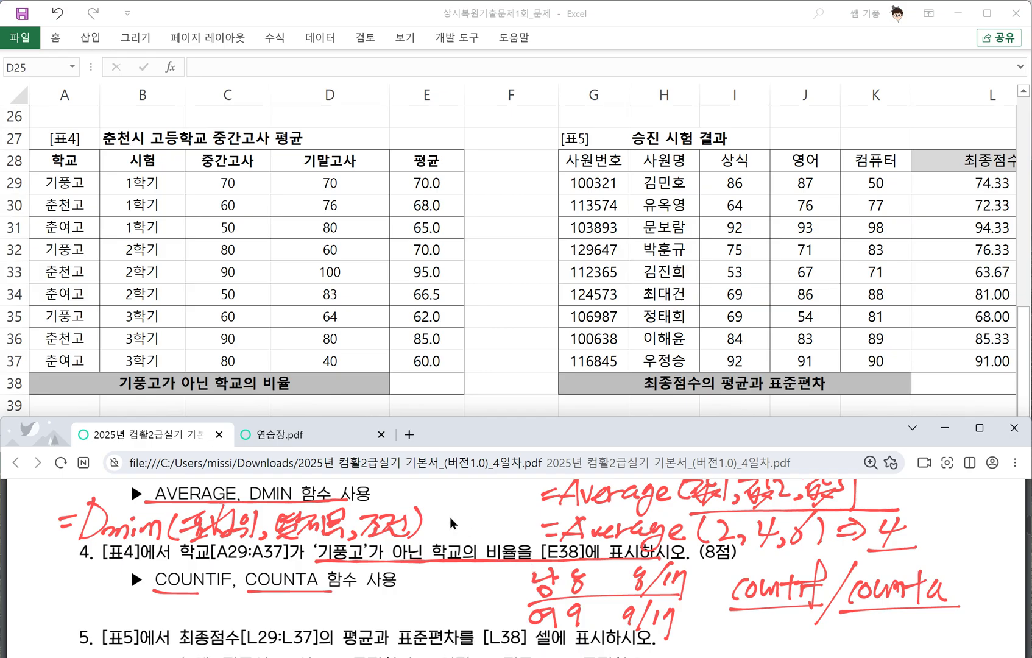
Handwrite the syntax =countif(범위,조건) below question 4's function line
left_click_drag(131, 611, 177, 625)
mouse_move(196, 608)
left_mouse_down()
mouse_move(195, 624)
mouse_move(233, 612)
mouse_move(236, 624)
mouse_move(259, 594)
mouse_move(273, 613)
mouse_move(308, 625)
left_mouse_up()
mouse_move(292, 609)
left_mouse_down()
mouse_move(316, 608)
mouse_move(321, 622)
left_mouse_up()
mouse_move(307, 617)
left_mouse_down()
mouse_move(320, 627)
mouse_move(334, 612)
left_mouse_up()
left_click_drag(322, 615, 343, 625)
left_click_drag(347, 612, 359, 627)
mouse_move(356, 597)
left_mouse_down()
mouse_move(373, 611)
mouse_move(361, 616)
left_mouse_up()
mouse_move(367, 611)
left_mouse_down()
mouse_move(387, 622)
mouse_move(394, 608)
left_mouse_up()
mouse_move(383, 613)
left_mouse_down()
mouse_move(401, 602)
mouse_move(403, 617)
left_mouse_up()
left_click_drag(388, 622, 415, 626)
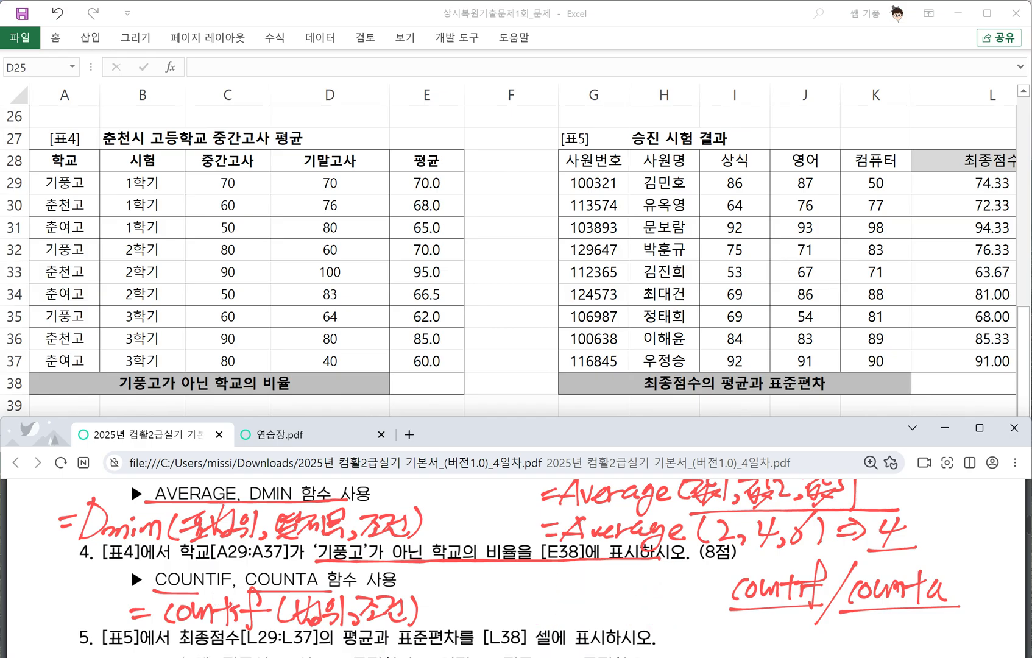
Handwrite the syntax =counta(범위) beside question 4's function line
left_click_drag(479, 590, 503, 596)
mouse_move(521, 581)
left_mouse_down()
mouse_move(516, 605)
mouse_move(565, 585)
mouse_move(636, 601)
left_mouse_up()
mouse_move(644, 567)
left_mouse_down()
mouse_move(646, 596)
mouse_move(654, 592)
left_mouse_up()
left_click_drag(646, 593, 663, 594)
left_click_drag(670, 576, 677, 589)
left_click_drag(686, 577, 691, 605)
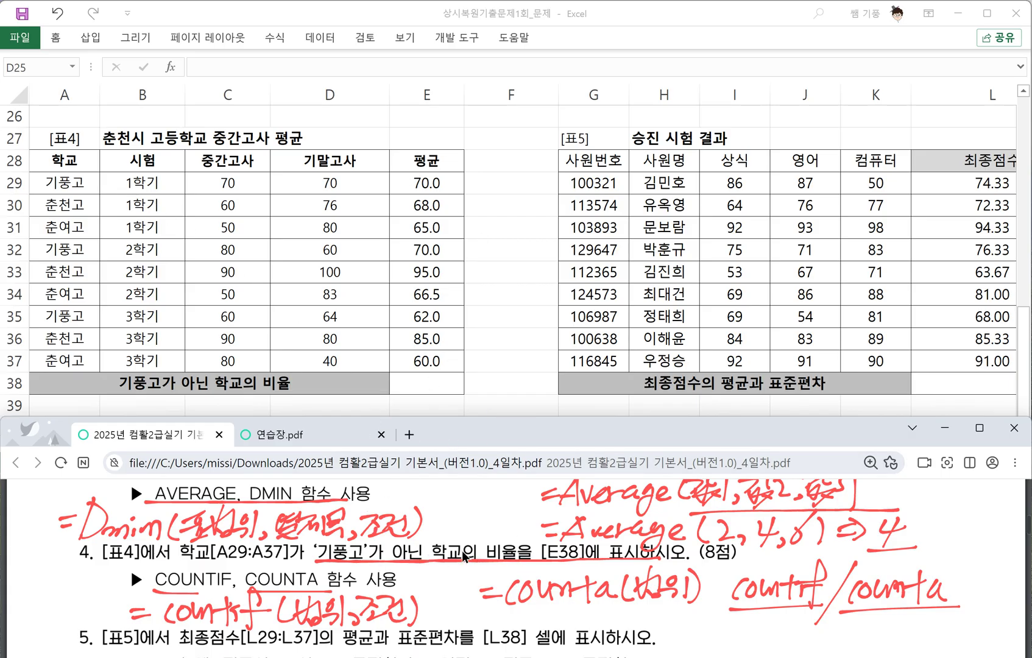
Erase the handwriting crowding question 4's text, and box 학교[A29:A37] as 범위 and '기풍고'가 아닌 as 조건
mouse_move(731, 530)
left_mouse_down()
mouse_move(567, 525)
mouse_move(857, 529)
left_mouse_up()
left_click_drag(419, 523, 61, 518)
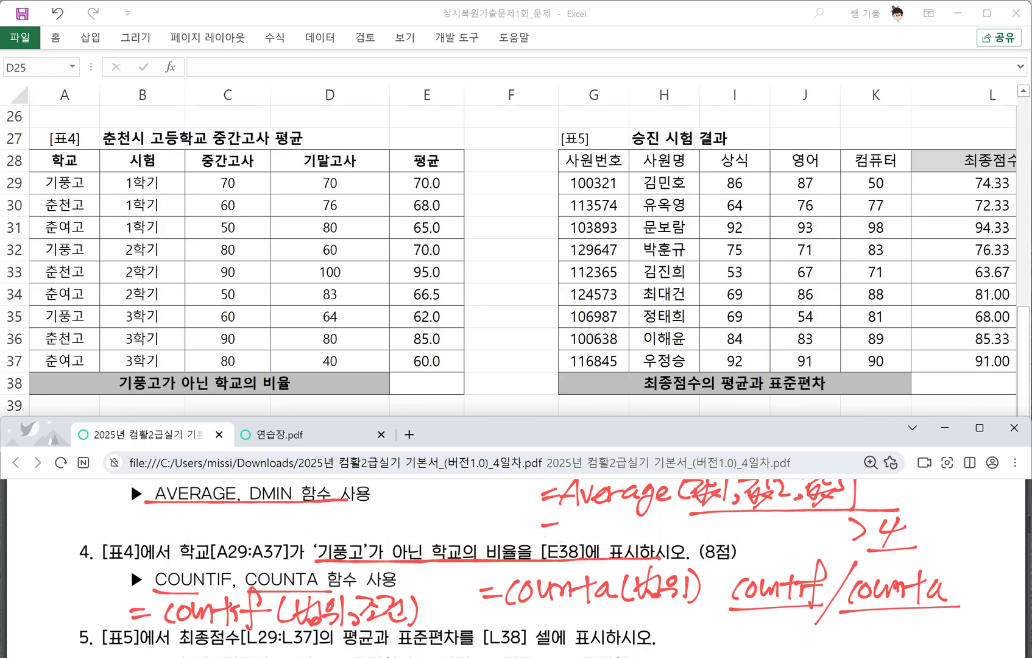
left_click_drag(559, 524, 541, 525)
left_click_drag(519, 527, 518, 559)
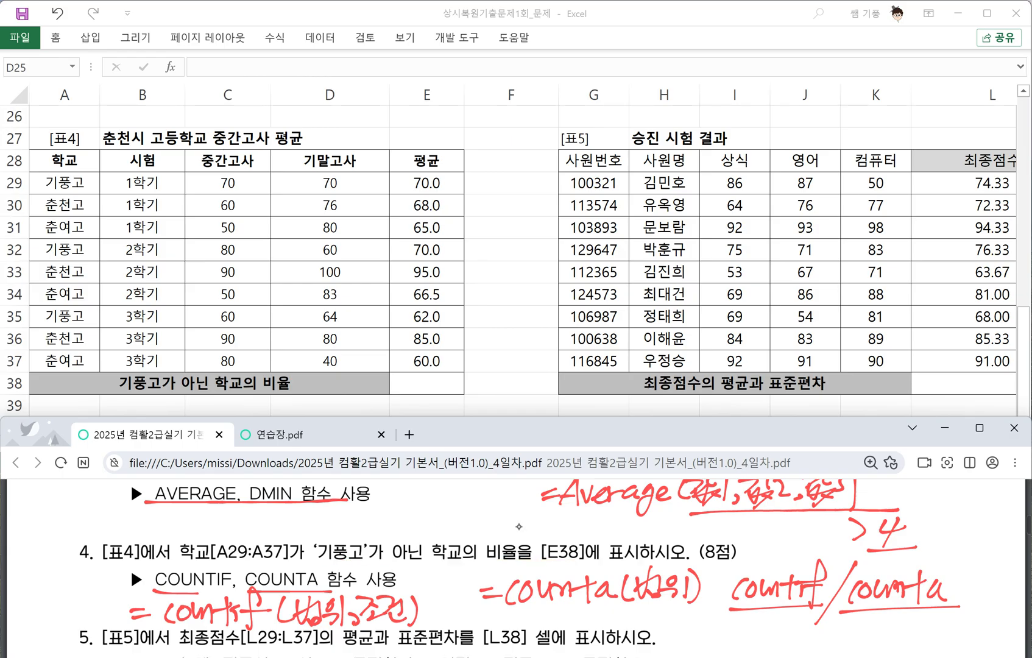
mouse_move(176, 539)
left_mouse_down()
mouse_move(213, 567)
mouse_move(290, 547)
mouse_move(180, 542)
mouse_move(222, 539)
mouse_move(257, 504)
left_mouse_up()
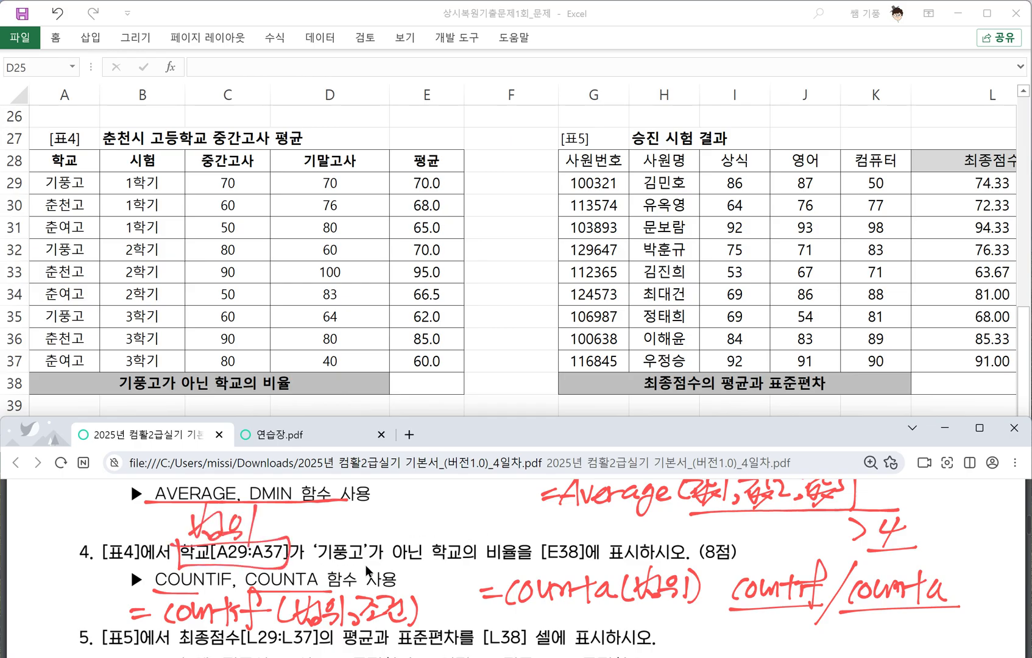
mouse_move(313, 537)
left_mouse_down()
mouse_move(426, 567)
mouse_move(372, 539)
mouse_move(308, 543)
mouse_move(358, 518)
mouse_move(368, 539)
mouse_move(390, 527)
mouse_move(393, 542)
left_mouse_up()
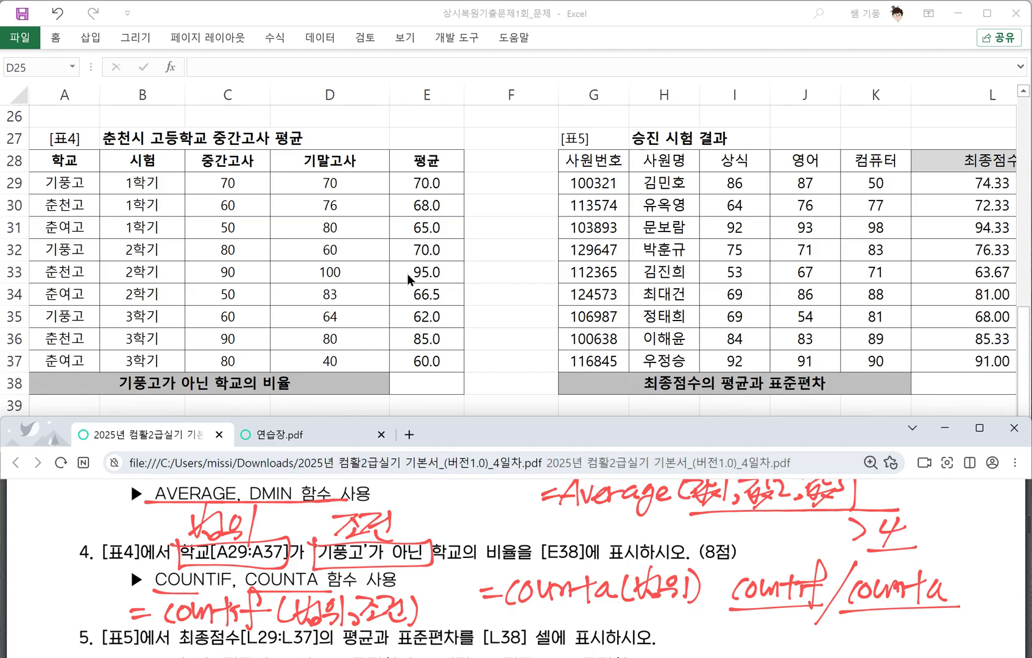
Count the schools other than 기풍고 in cell A39 with =COUNTIF(A29:A37,"<>기풍고")
left_click(429, 398)
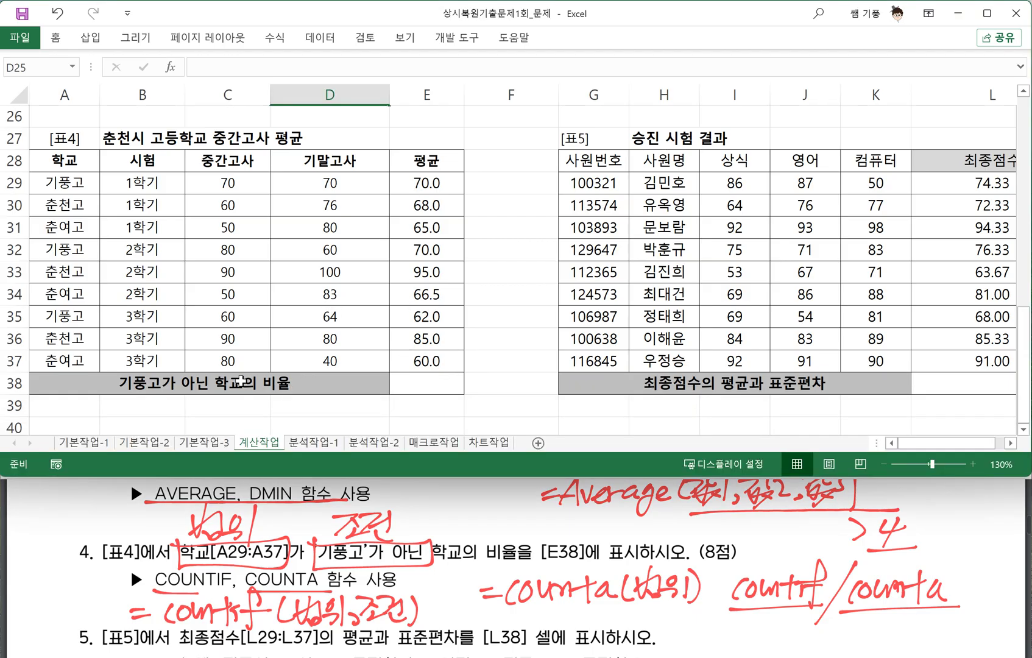
left_click(79, 408)
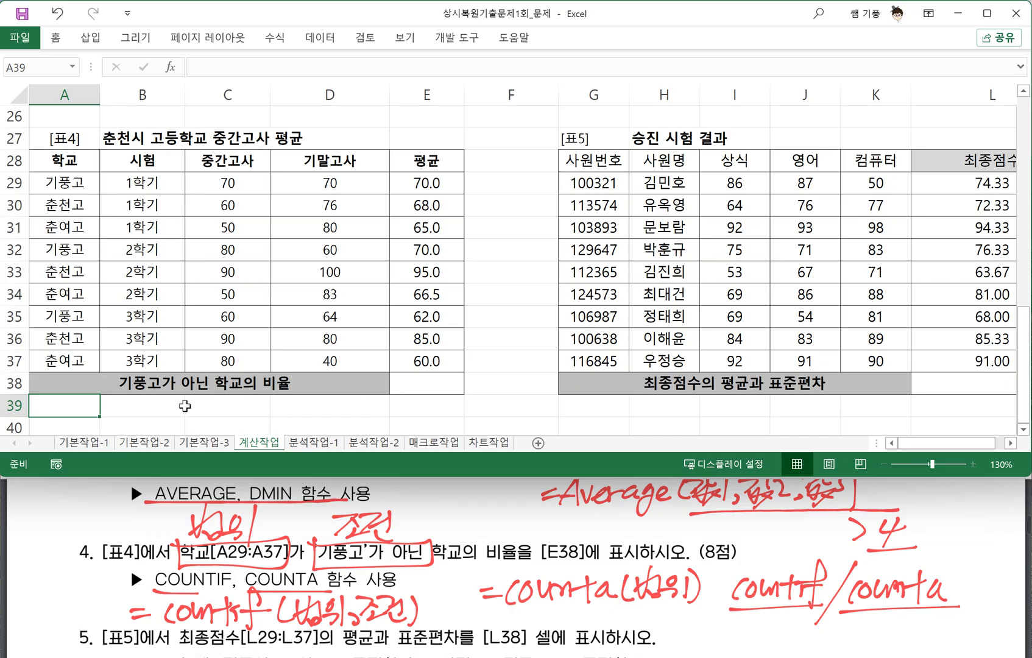
type("=")
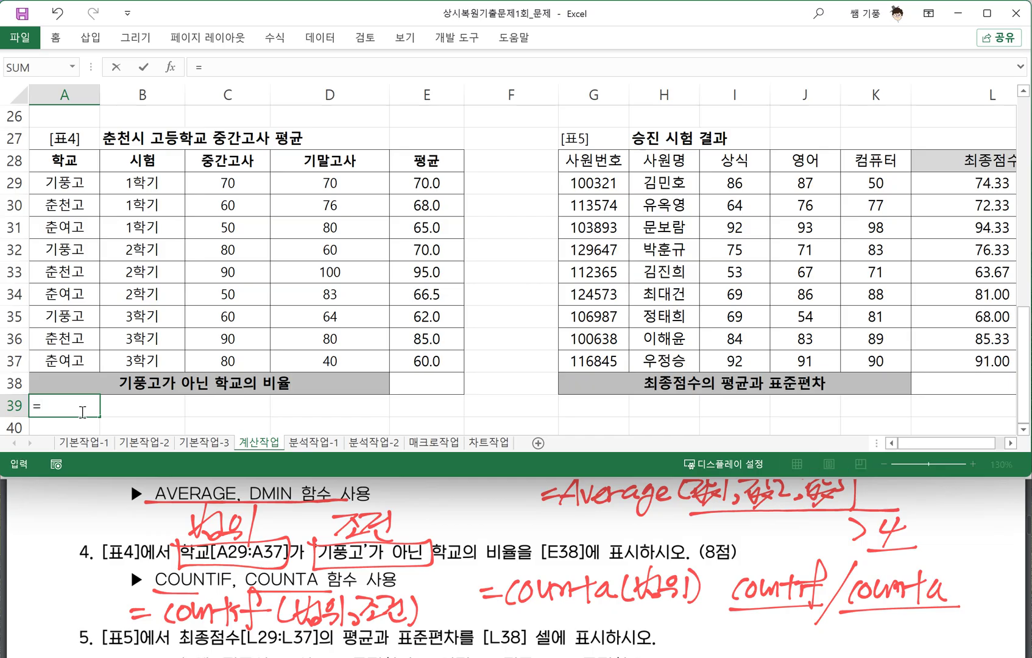
type("CU")
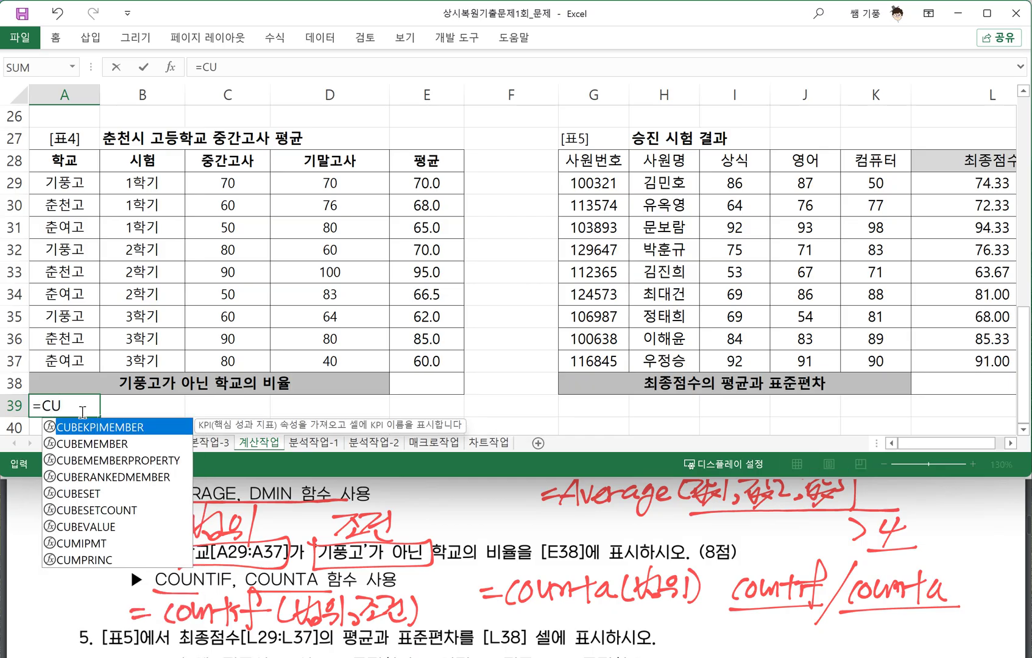
key("BackSpace")
type("OUNTIF(")
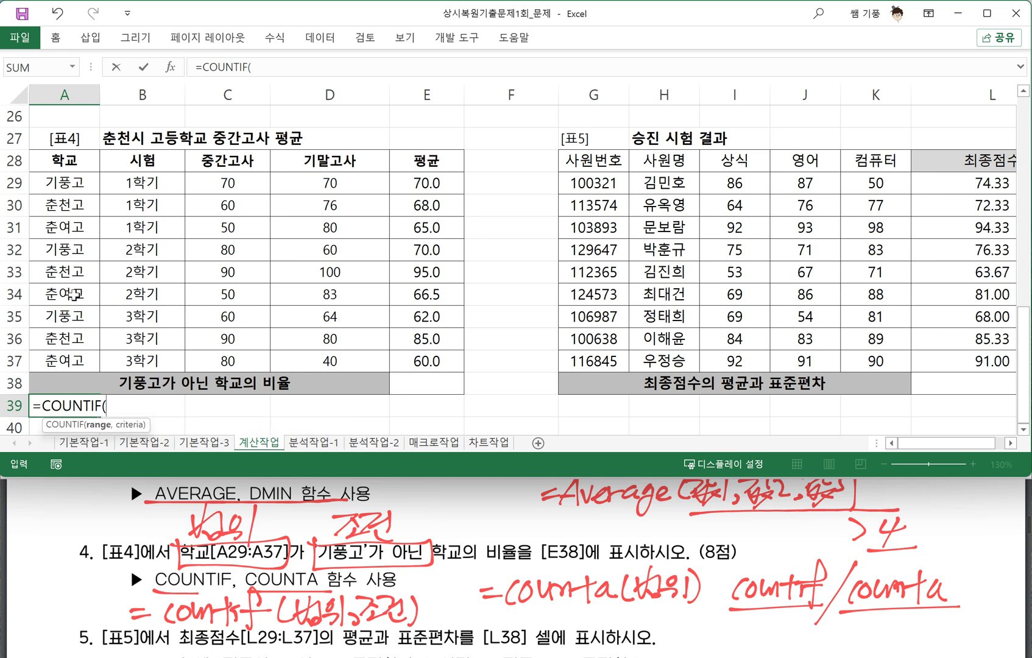
left_click_drag(67, 184, 59, 358)
type(",\"<>")
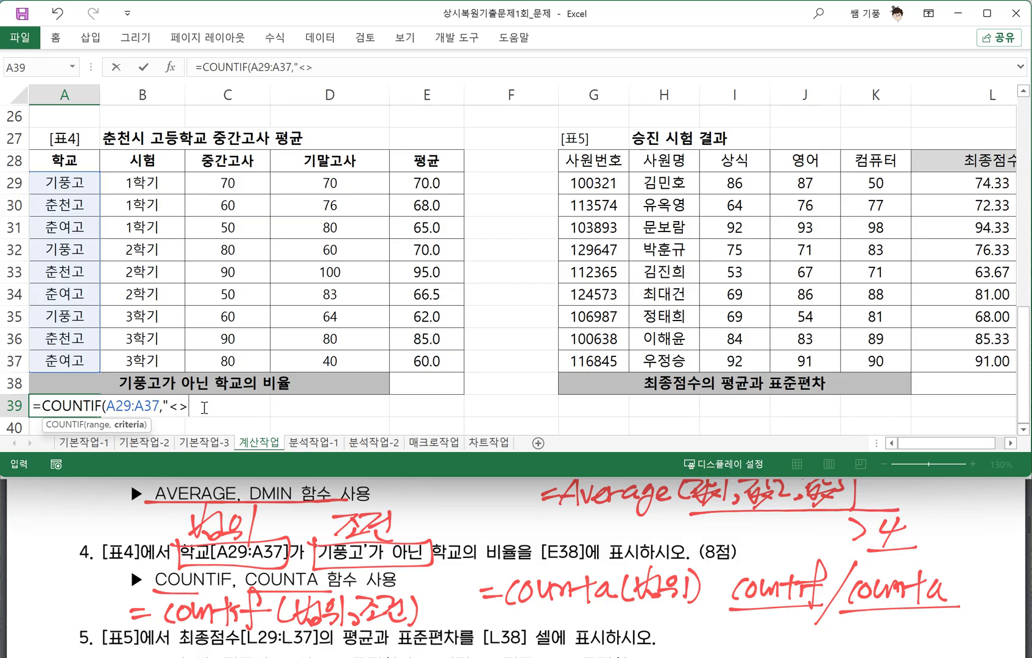
type("기풍고\"")
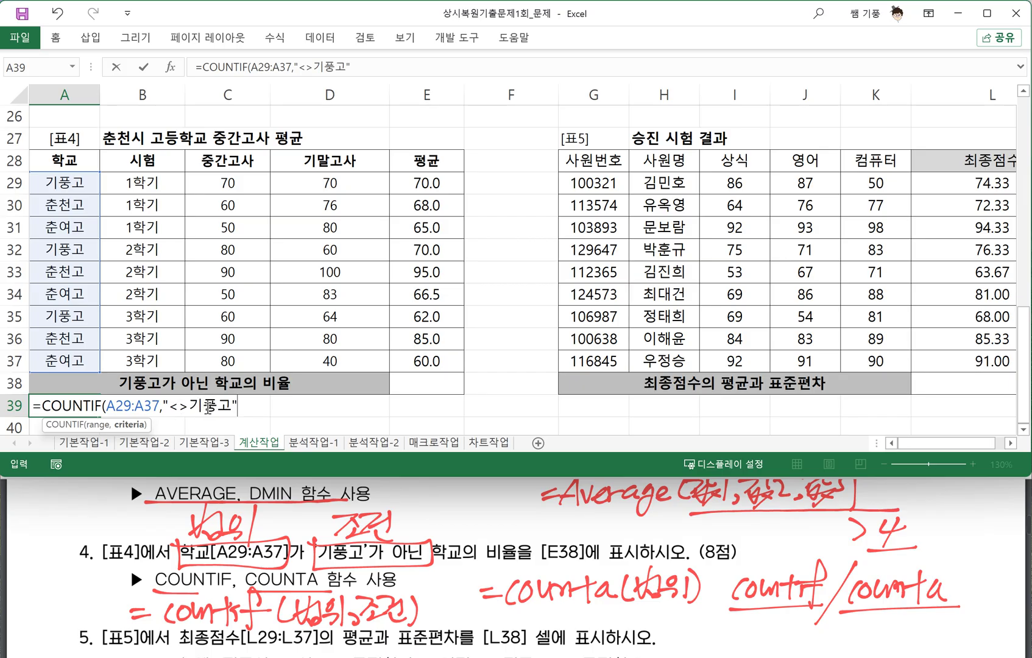
type(")")
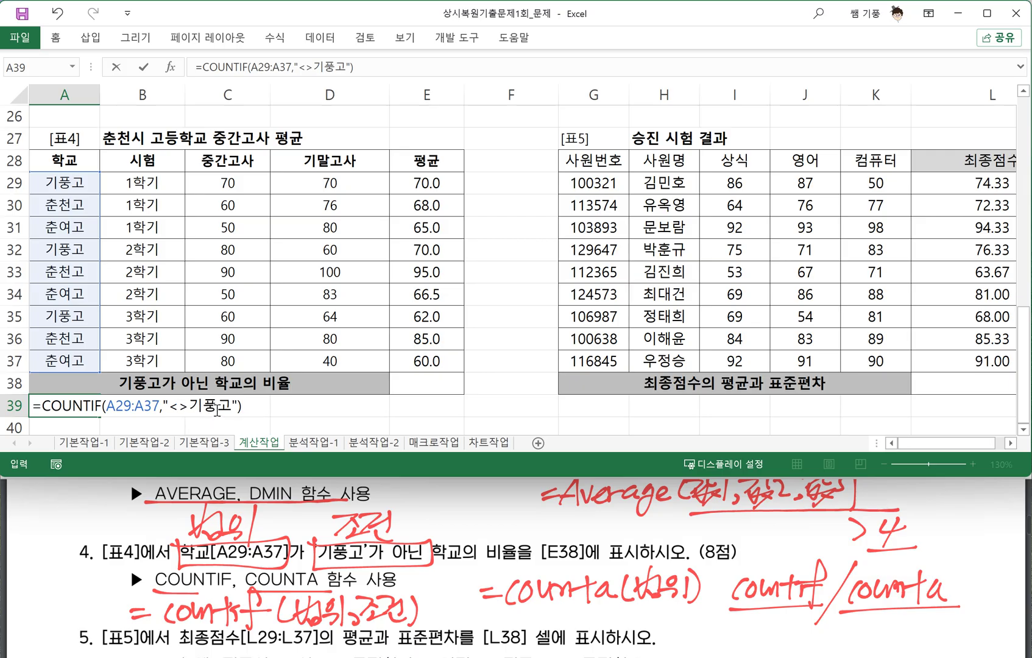
key("Return")
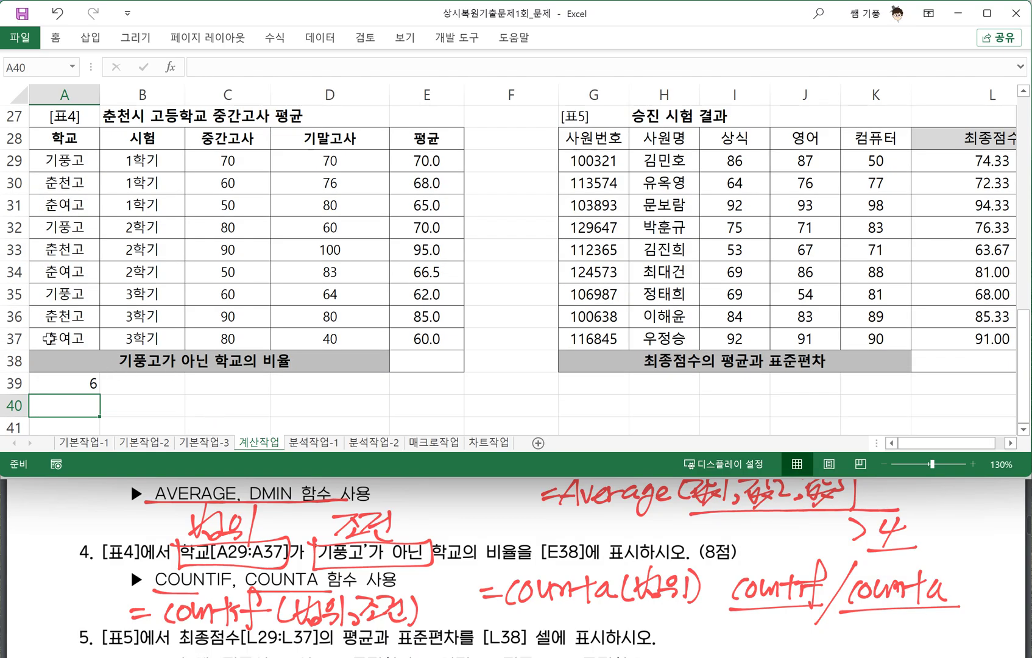
Check the COUNTIF result in A39 by going through the 학교 cells in A29:A37 that are not 기풍고
left_click(62, 334)
left_click(64, 317)
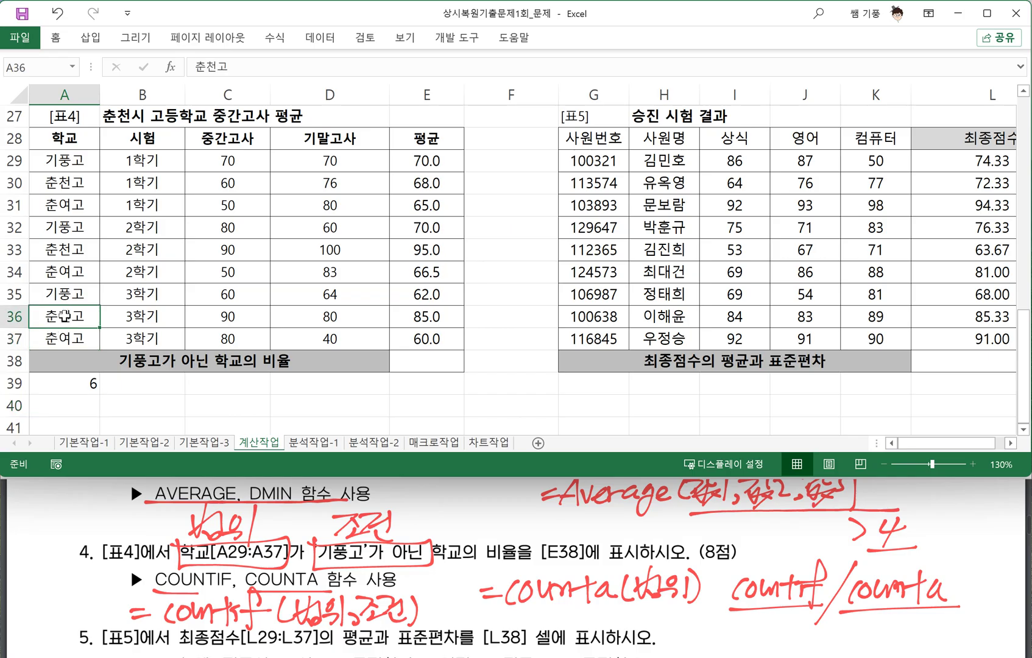
left_click(67, 275)
left_click(66, 249)
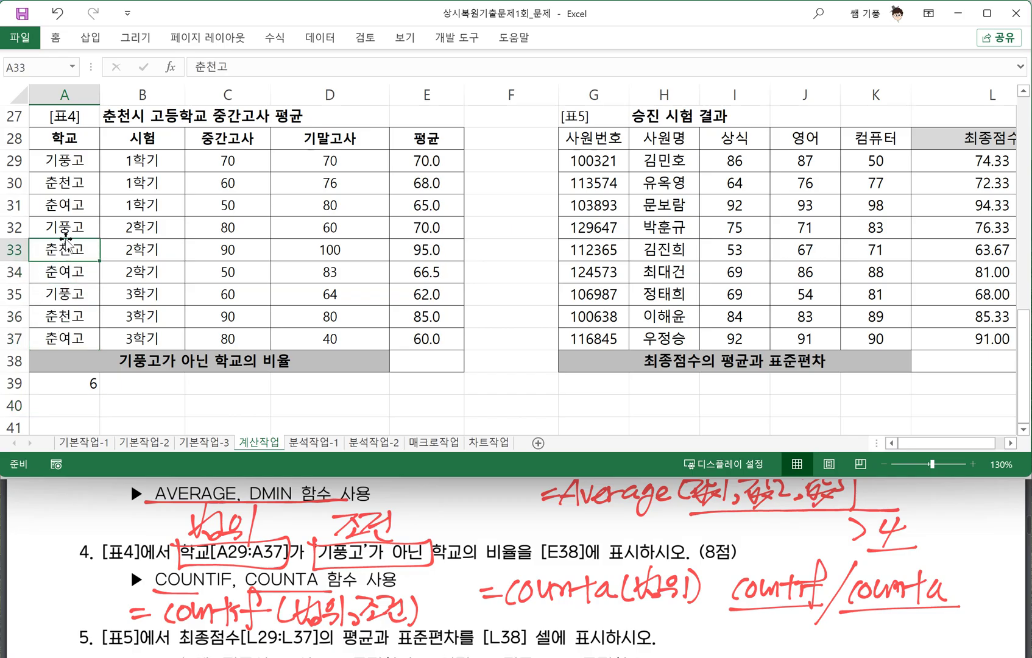
left_click(65, 208)
left_click(67, 186)
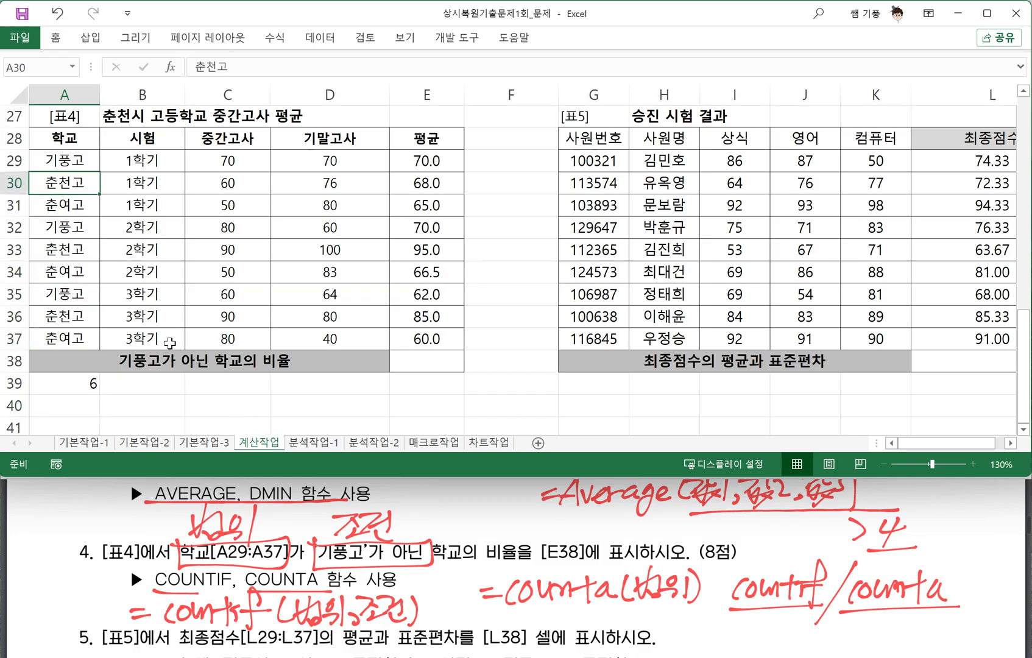
Enter =COUNTA(A29:A37) in cell B39 to count all the schools in table 4
left_click(156, 383)
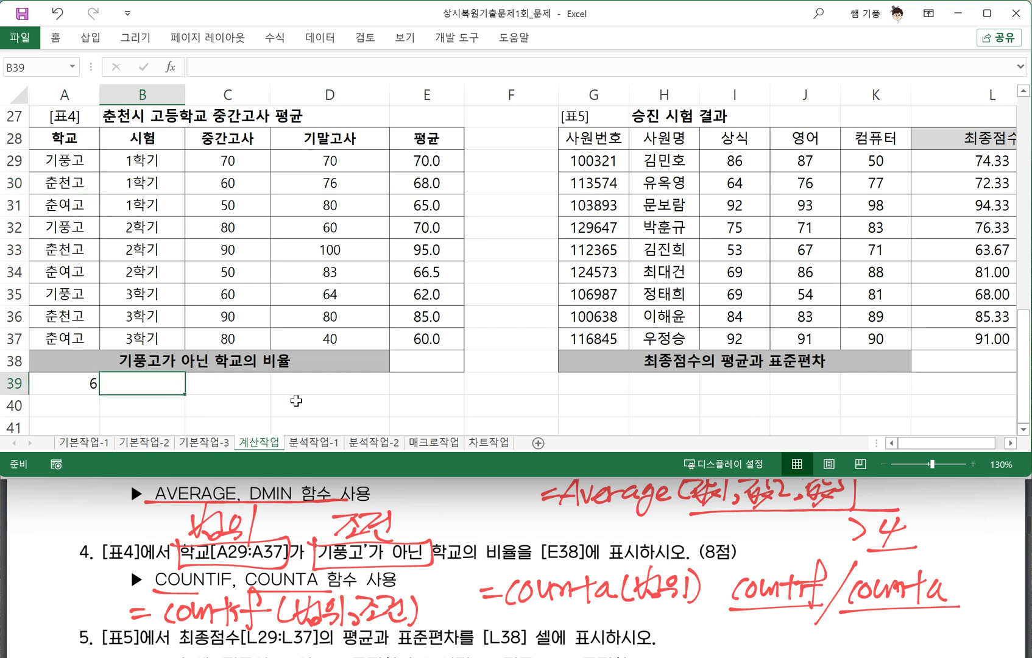
type("=")
type("채ㅓ")
key("BackSpace")
key("BackSpace")
type("CPO")
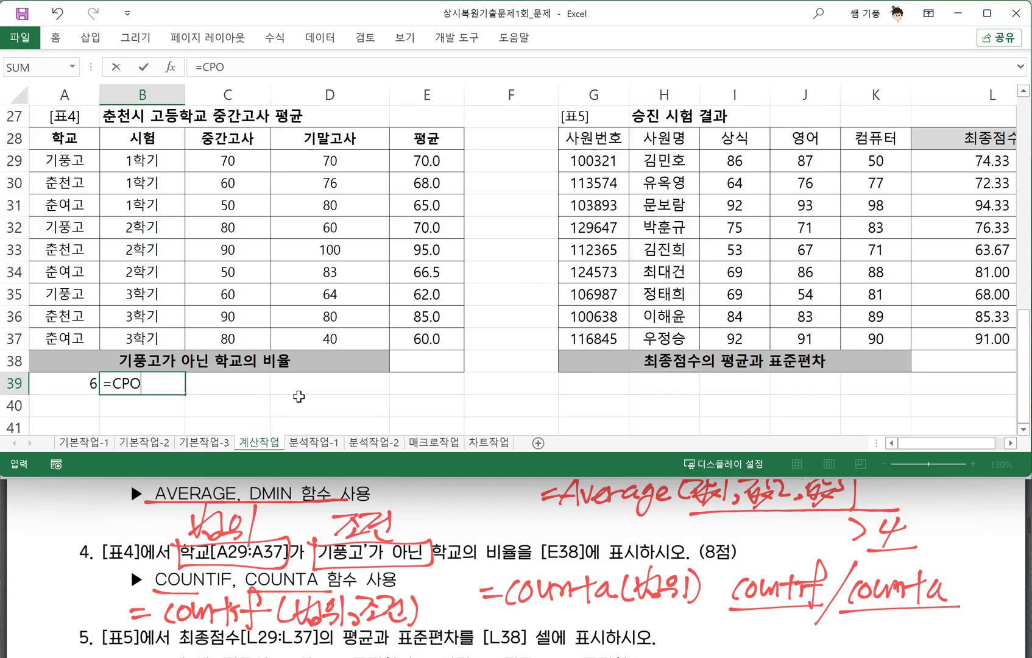
key("BackSpace")
key("BackSpace")
type("OUNT")
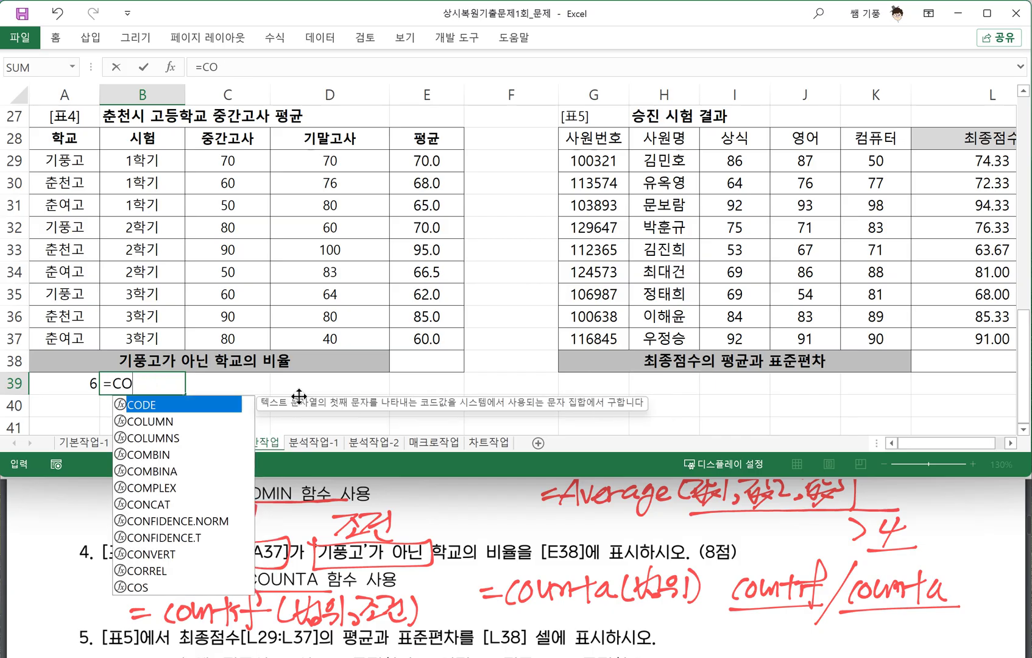
type("A(")
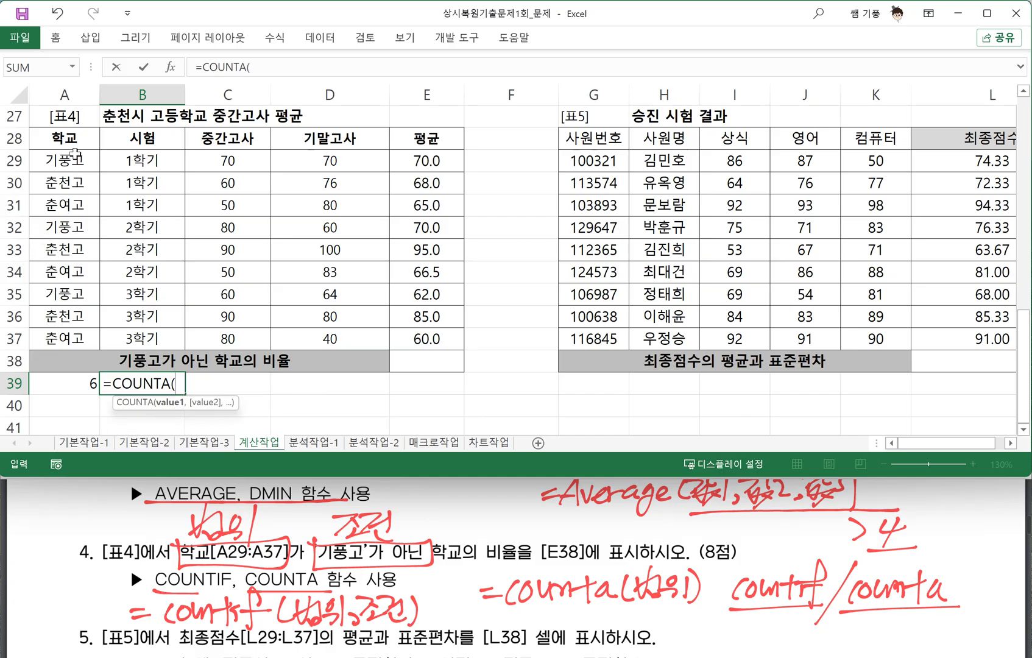
left_click_drag(71, 160, 65, 339)
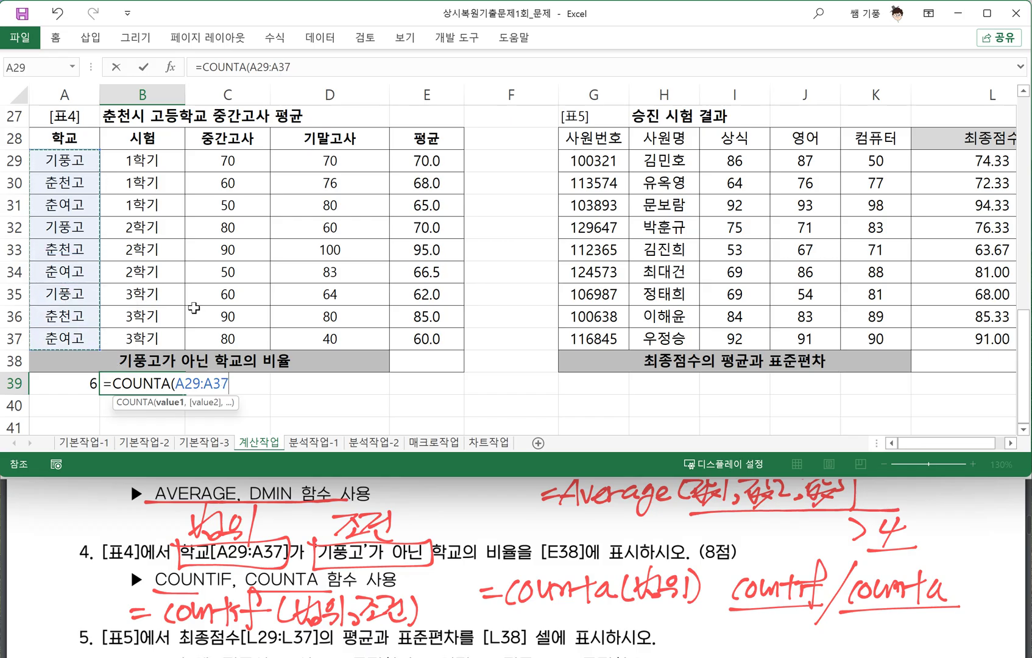
type(")")
key("Return")
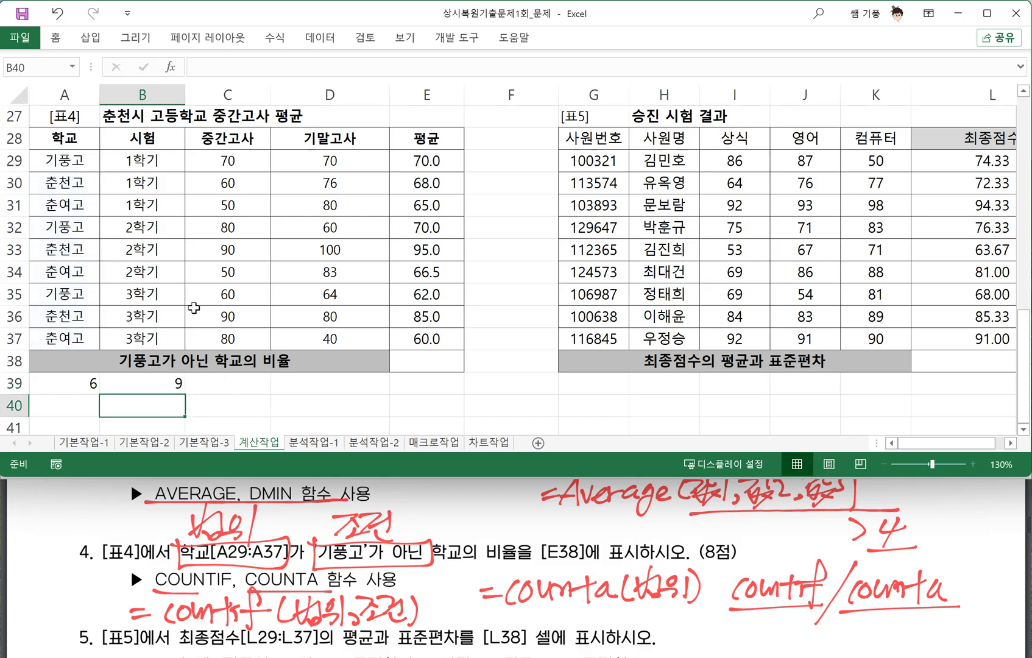
left_click(156, 384)
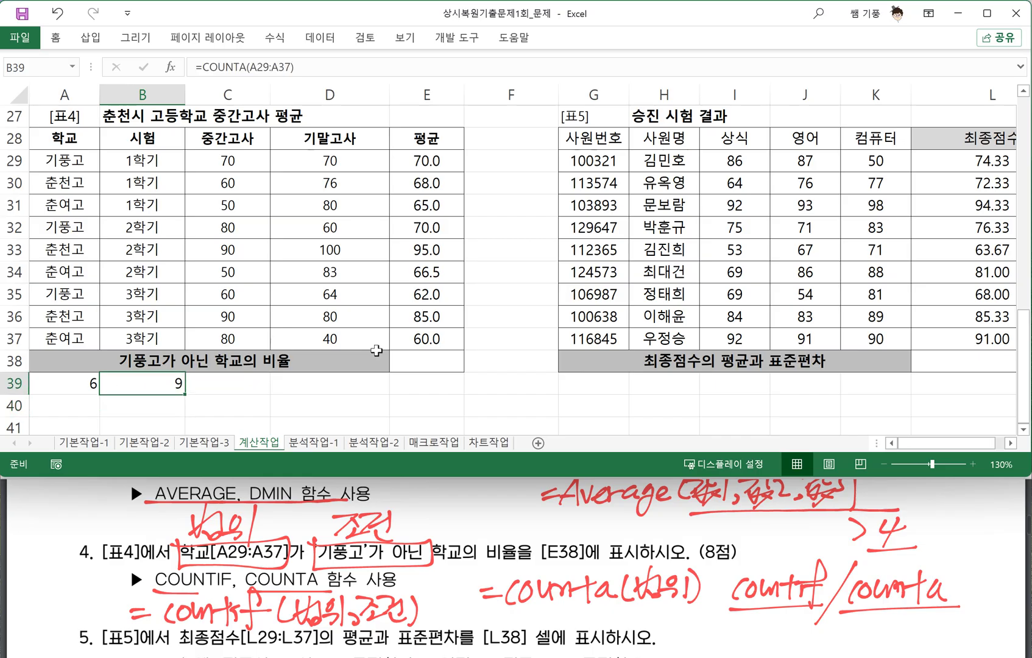
Begin cell E38's formula with =COUNTIF(A29:A37,"<>기풍고") to count the schools other than 기풍고
left_click(415, 362)
type("=")
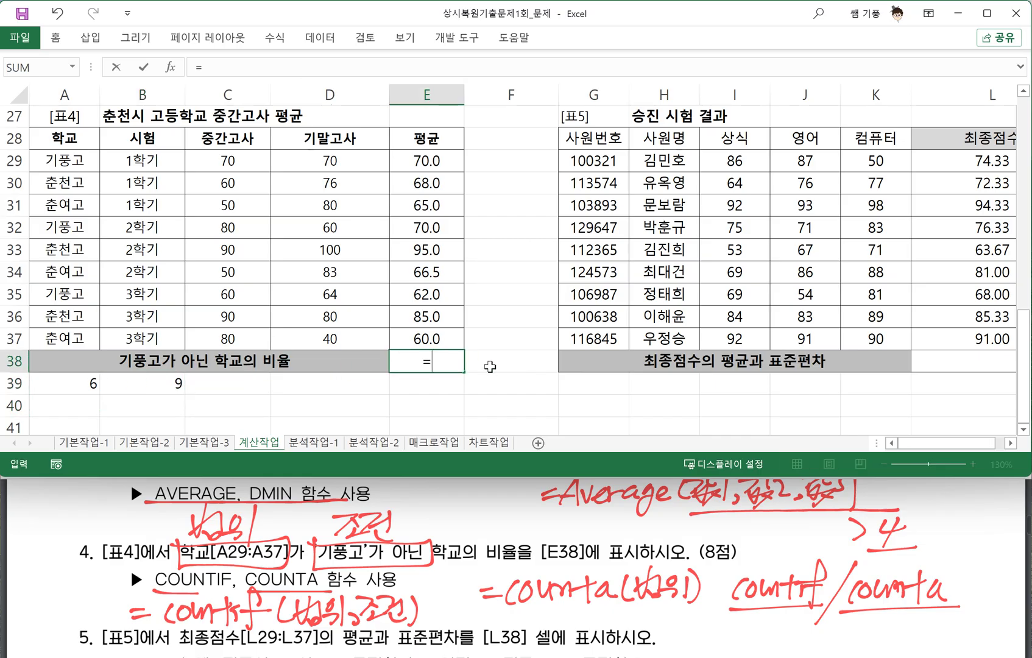
type("COUNTIF")
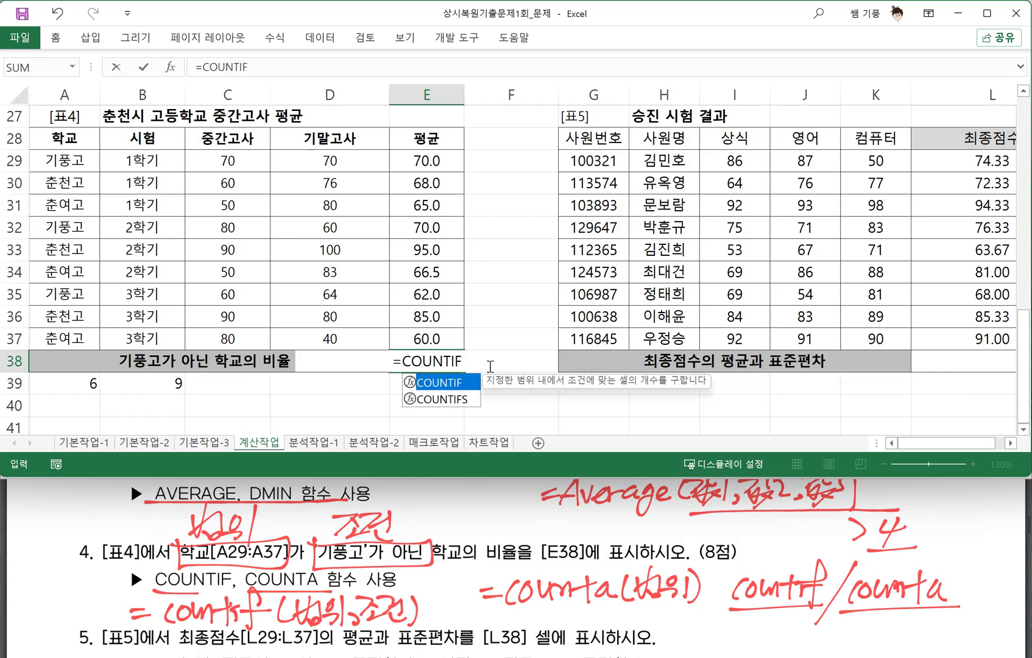
type("(")
left_click_drag(62, 159, 67, 329)
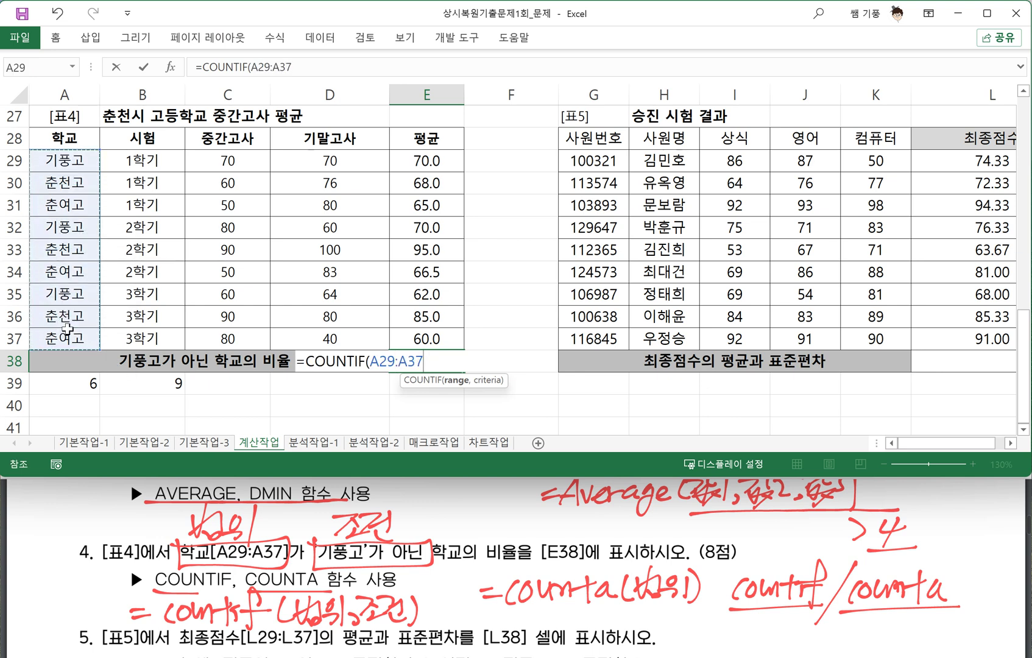
type(",\"<>기풍")
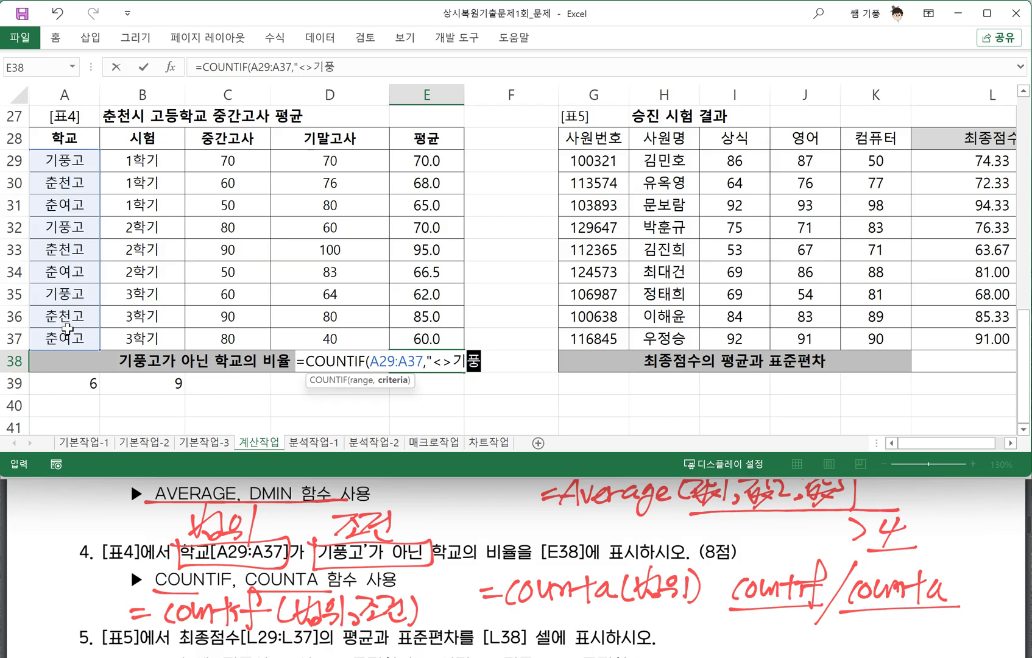
type("고\")")
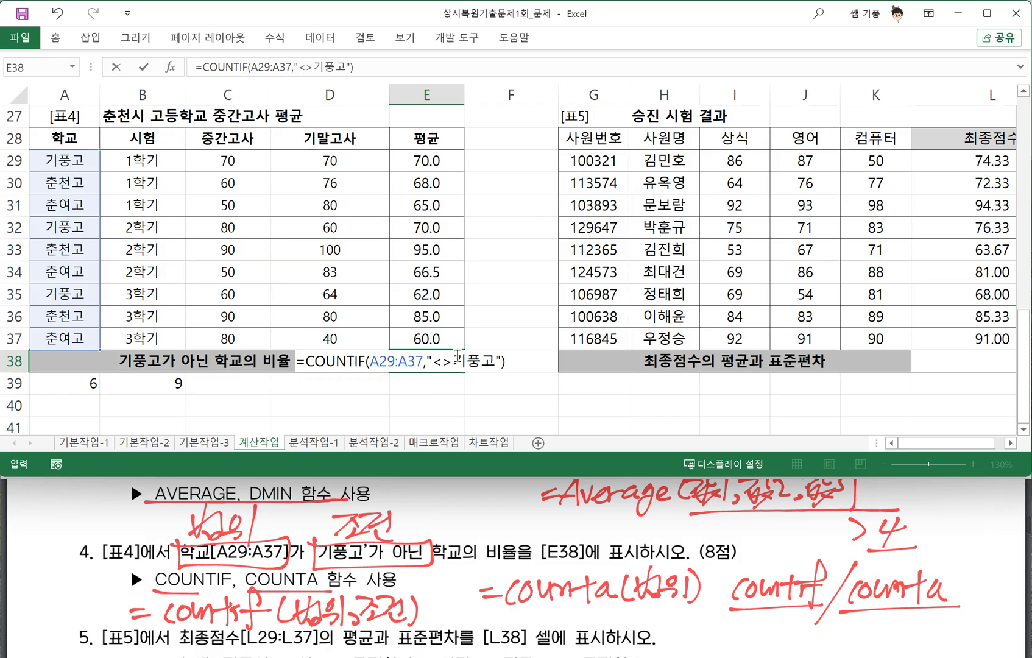
Complete the E38 formula by dividing the COUNTIF result by COUNTA(A29:A37)
type("/채")
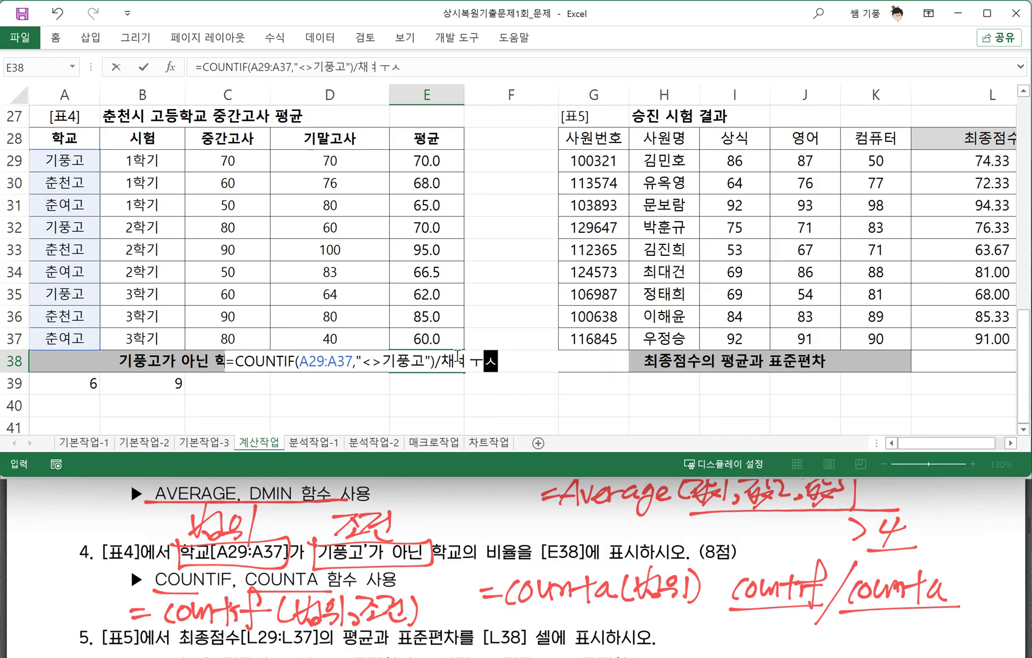
key("BackSpace")
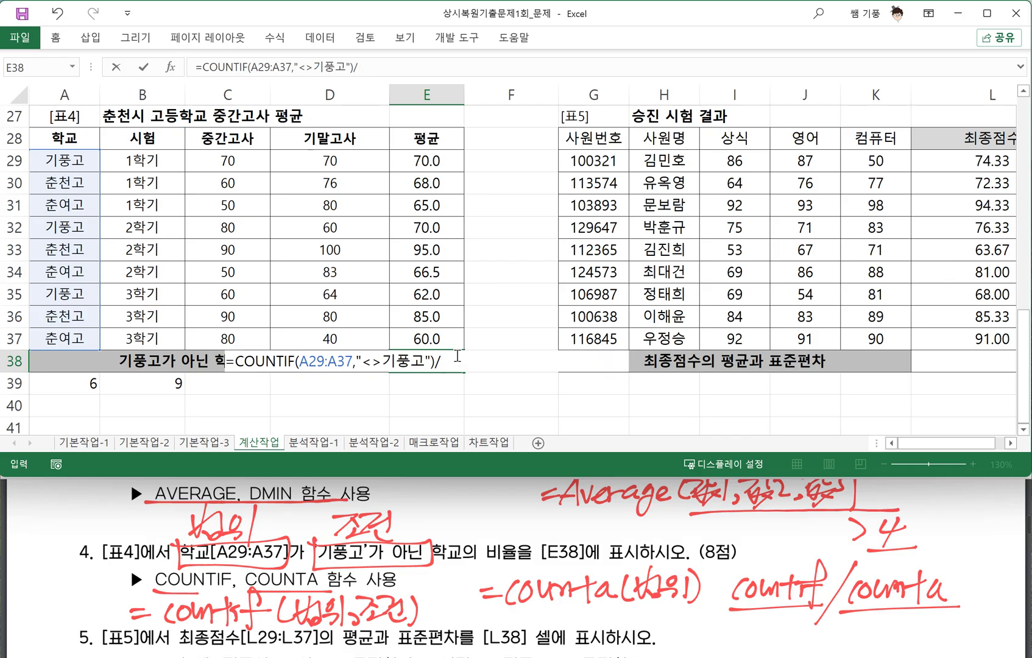
type("COUNT")
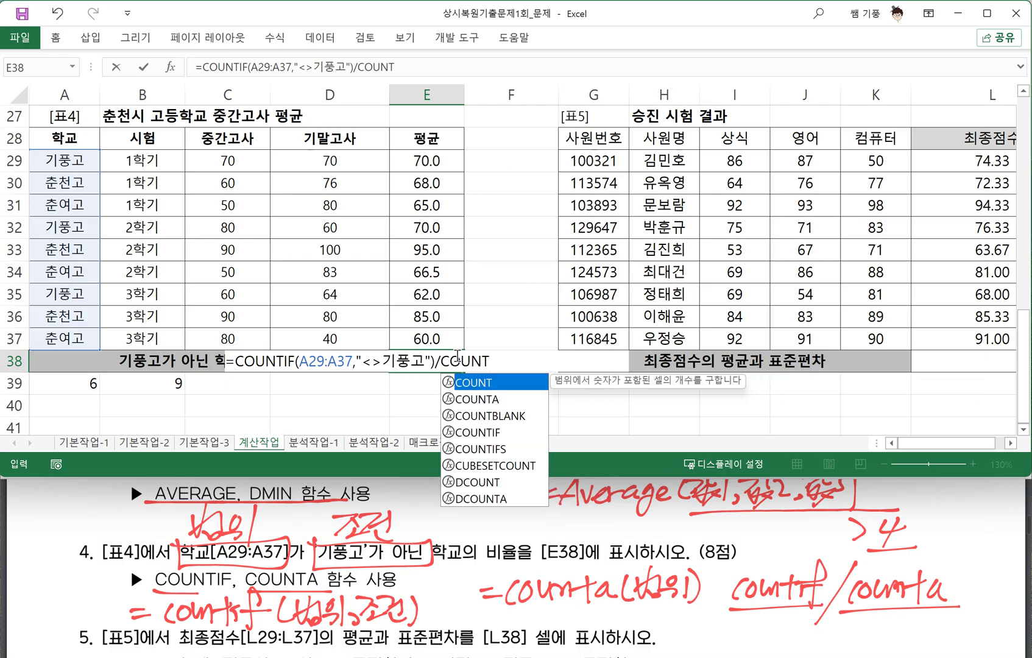
type("A(")
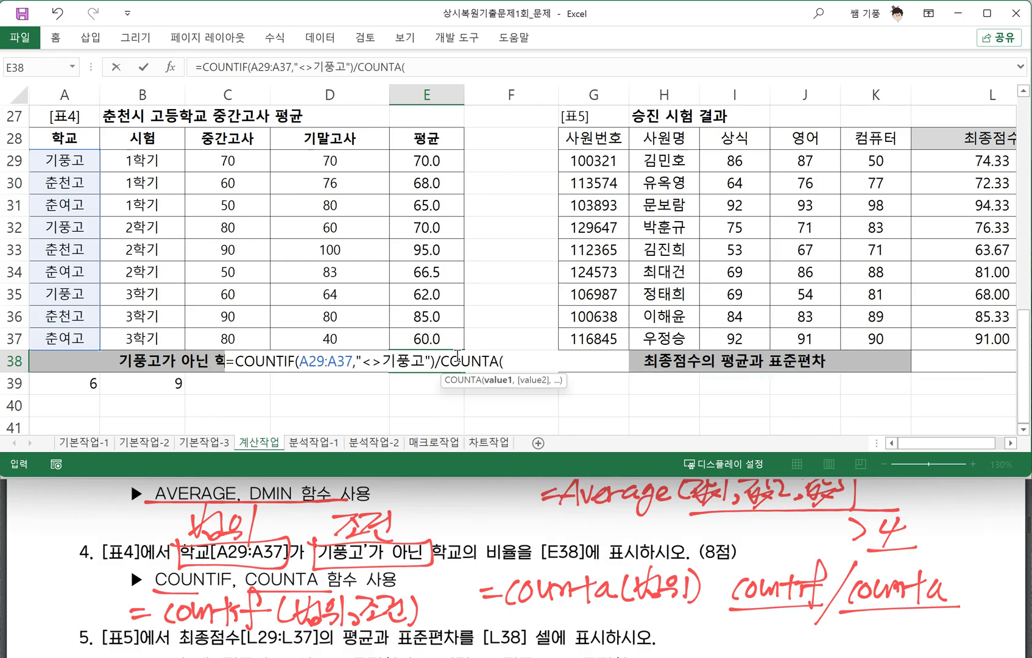
left_click_drag(70, 164, 64, 339)
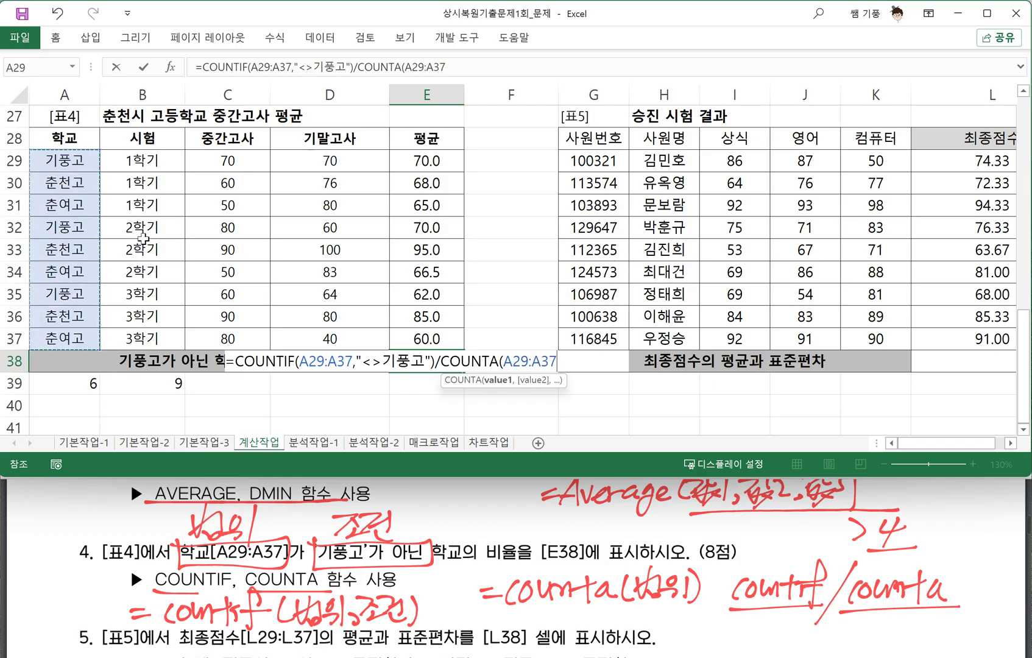
type(")")
key("Return")
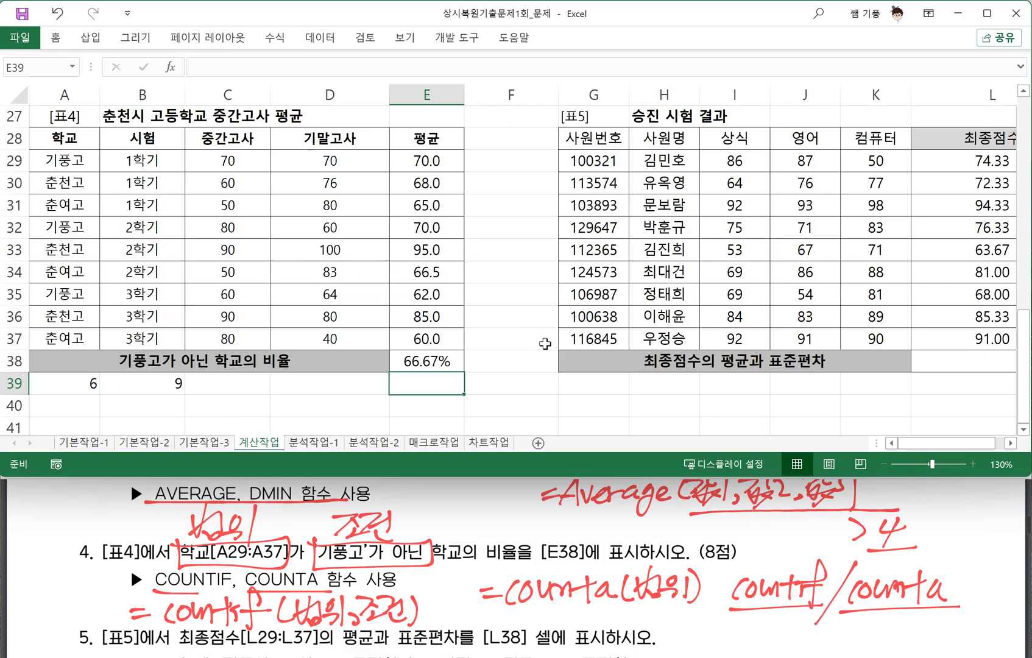
Switch to the PDF in the browser and underline question 5's score range, standard deviation target and display example in red
scroll(714, 379, "right", 3)
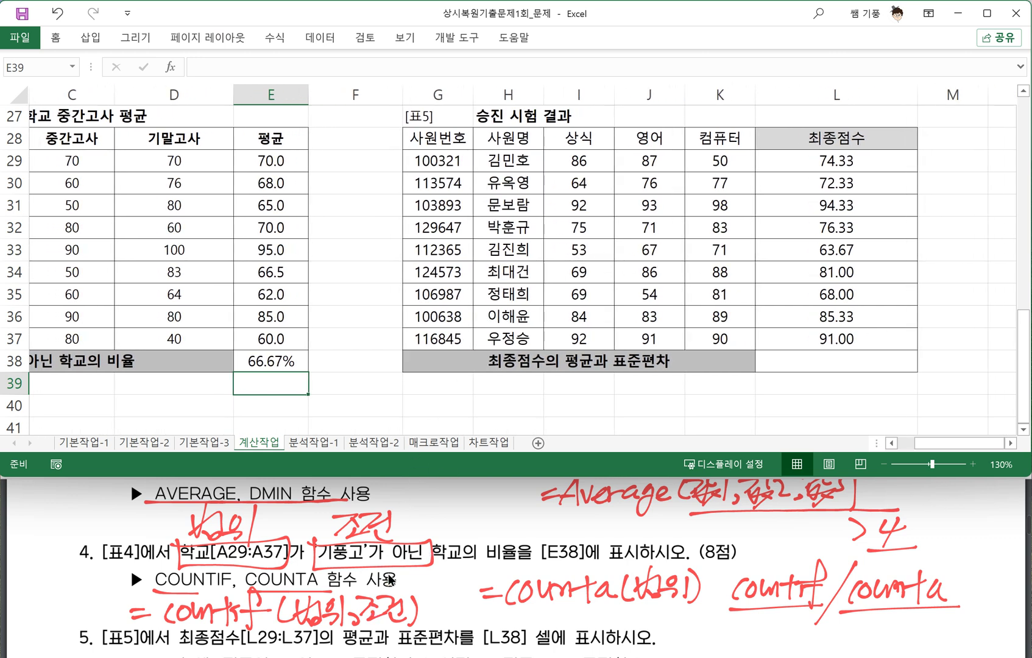
left_click(131, 482)
scroll(131, 487, "down", 1)
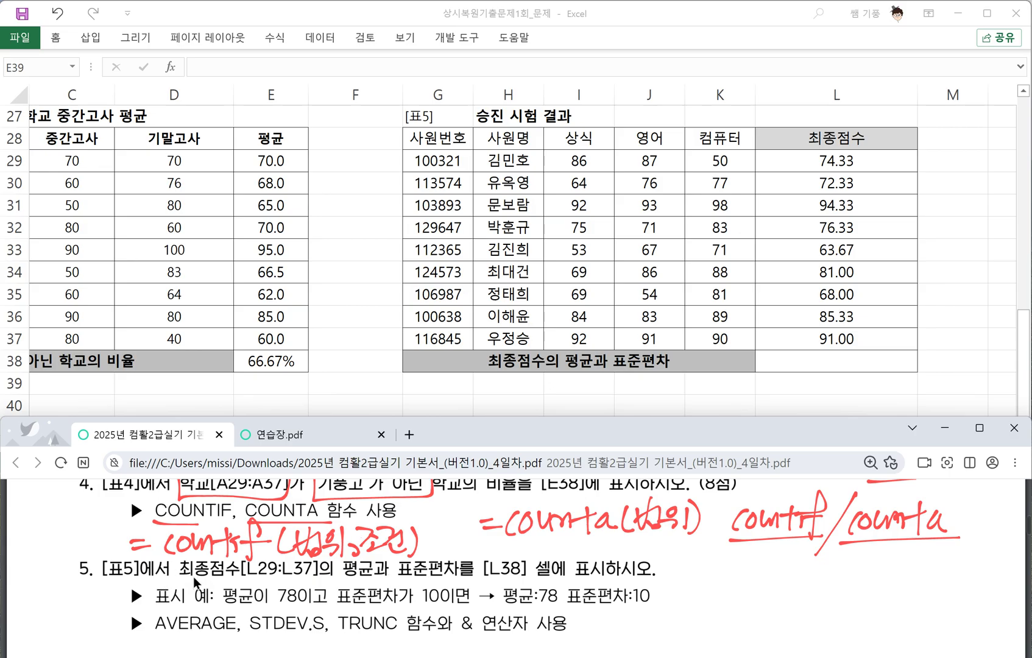
left_click_drag(175, 576, 337, 578)
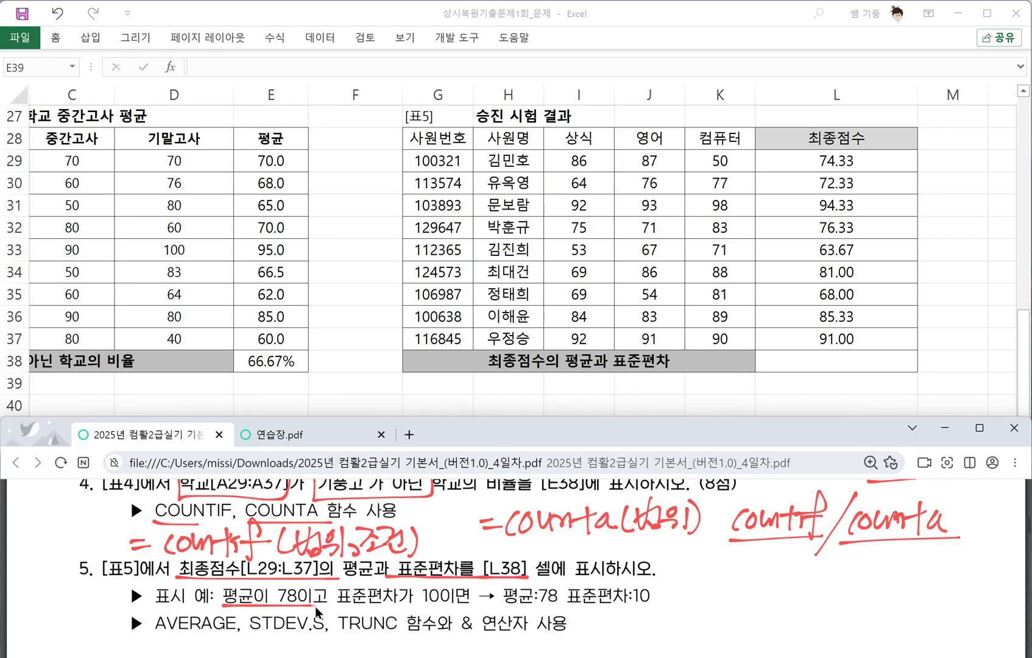
left_click_drag(337, 605, 381, 604)
left_click_drag(534, 606, 557, 604)
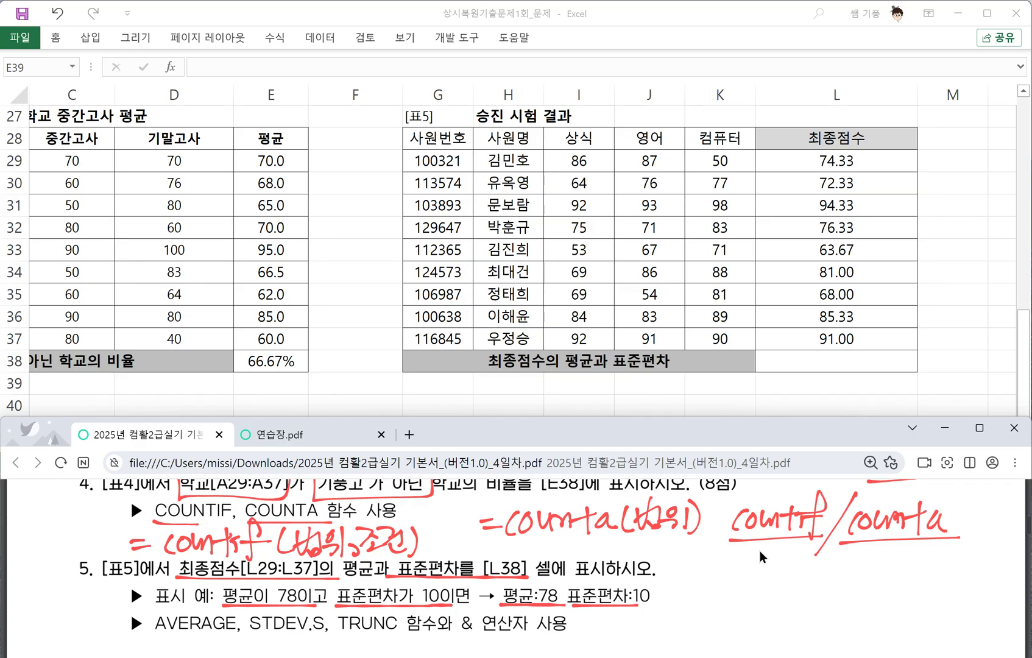
Handwrite "=Average(범위)" in red in the blank space beside question 5
scroll(781, 534, "down", 1)
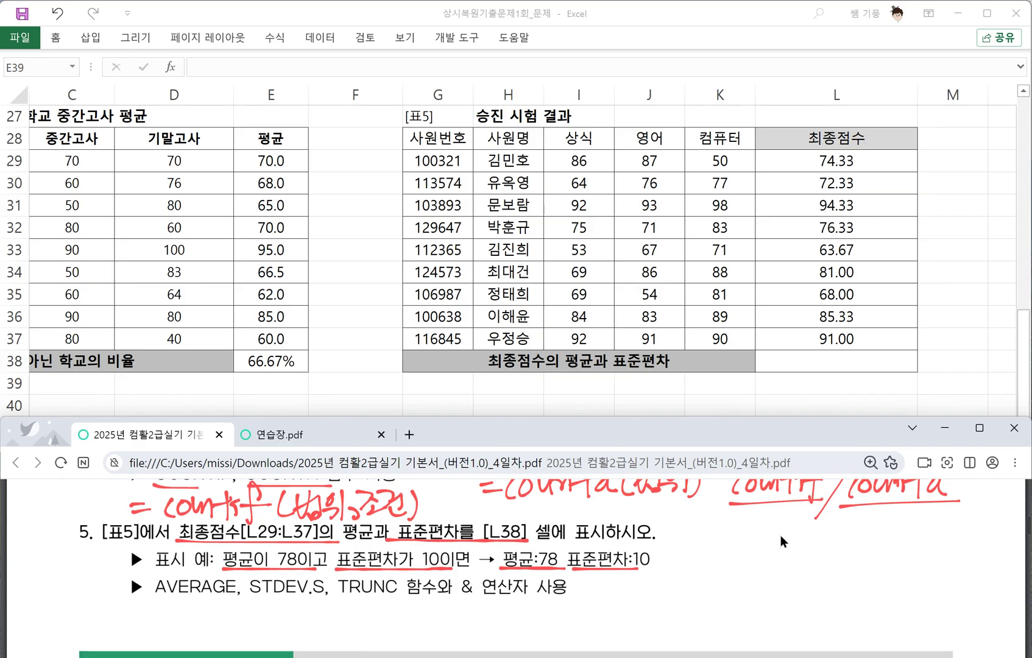
left_click_drag(687, 541, 703, 537)
mouse_move(689, 552)
left_mouse_down()
mouse_move(723, 530)
mouse_move(722, 545)
left_mouse_up()
left_click_drag(725, 534, 750, 534)
mouse_move(748, 537)
left_mouse_down()
mouse_move(797, 531)
mouse_move(783, 563)
left_mouse_up()
left_click_drag(803, 542, 818, 538)
mouse_move(834, 528)
left_mouse_down()
mouse_move(823, 548)
mouse_move(846, 542)
left_mouse_up()
left_click_drag(840, 535, 852, 533)
left_click_drag(858, 525, 846, 548)
mouse_move(846, 542)
left_mouse_down()
mouse_move(857, 549)
mouse_move(868, 526)
left_mouse_up()
left_click_drag(859, 539, 874, 538)
left_click_drag(866, 539, 880, 549)
left_click_drag(887, 519, 890, 547)
Handwrite "=Stdev.s(범위)" in red beneath the Average note
left_click_drag(674, 581, 695, 579)
mouse_move(680, 589)
left_mouse_down()
mouse_move(708, 576)
mouse_move(704, 590)
left_mouse_up()
mouse_move(719, 576)
left_mouse_down()
mouse_move(741, 569)
mouse_move(731, 594)
mouse_move(785, 569)
mouse_move(790, 591)
left_mouse_up()
left_click_drag(811, 568, 797, 591)
mouse_move(824, 566)
left_mouse_down()
mouse_move(816, 590)
mouse_move(832, 586)
left_mouse_up()
mouse_move(841, 561)
left_mouse_down()
mouse_move(838, 584)
mouse_move(855, 582)
left_mouse_up()
left_click_drag(836, 579, 852, 588)
left_click_drag(865, 565, 871, 583)
left_click_drag(876, 563, 882, 588)
Handwrite "=Trunc(숫자)" beneath the Stdev.s note, undoing the faulty strokes, and underline the argument
left_click_drag(660, 615, 681, 612)
left_click_drag(662, 625, 710, 608)
mouse_move(707, 607)
left_mouse_down()
mouse_move(701, 629)
mouse_move(710, 631)
left_mouse_up()
mouse_move(711, 628)
left_mouse_down()
mouse_move(726, 614)
mouse_move(735, 625)
left_mouse_up()
left_click_drag(730, 628, 748, 630)
mouse_move(771, 607)
left_mouse_down()
mouse_move(771, 631)
mouse_move(782, 635)
left_mouse_up()
mouse_move(795, 605)
left_mouse_down()
mouse_move(805, 630)
mouse_move(813, 600)
left_mouse_up()
left_click_drag(808, 611, 810, 633)
key("ctrl+z")
key("ctrl+z")
key("ctrl+z")
key("ctrl+z")
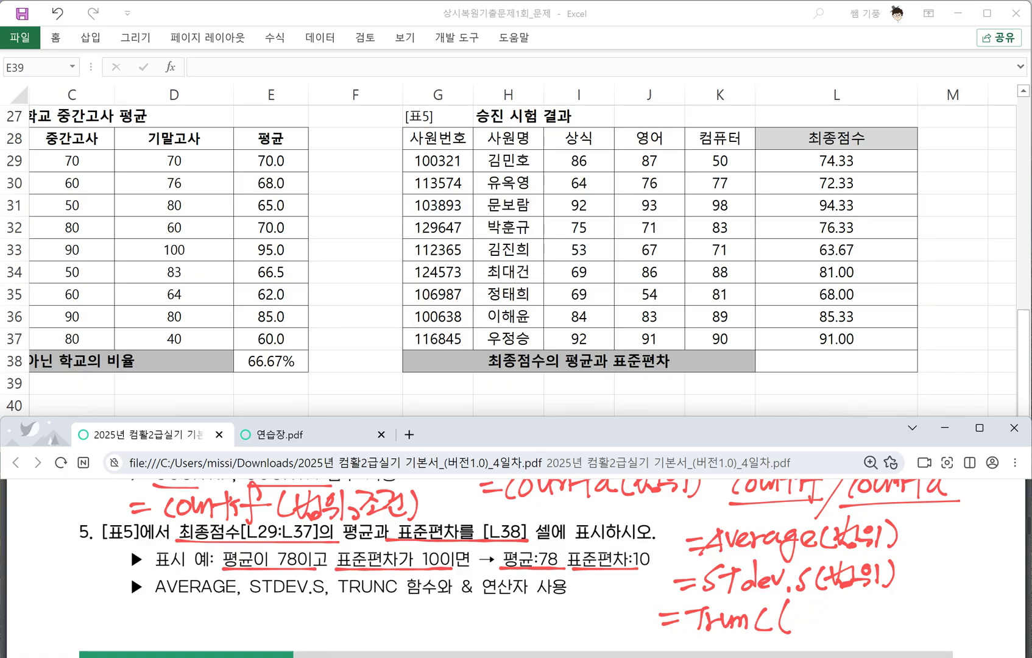
left_click_drag(799, 607, 792, 619)
mouse_move(797, 612)
left_mouse_down()
mouse_move(814, 617)
mouse_move(801, 633)
left_mouse_up()
mouse_move(805, 624)
left_mouse_down()
mouse_move(810, 632)
mouse_move(832, 607)
left_mouse_up()
mouse_move(823, 609)
left_mouse_down()
mouse_move(812, 628)
mouse_move(832, 628)
left_mouse_up()
left_click_drag(833, 617, 855, 634)
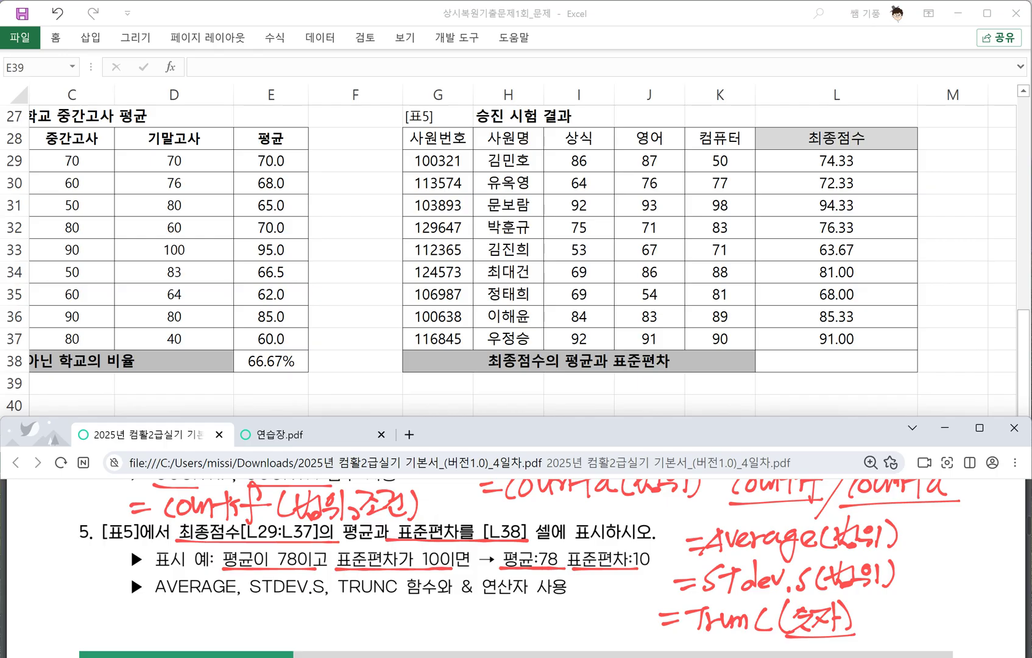
Handwrite "Trunc=Rounddown(숫자,k)" in front of the "=Trunc(숫자)" note, below question 5's function list
left_click_drag(277, 617, 312, 611)
mouse_move(295, 612)
left_mouse_down()
mouse_move(297, 642)
mouse_move(323, 626)
mouse_move(343, 640)
left_mouse_up()
mouse_move(356, 622)
left_mouse_down()
mouse_move(356, 641)
mouse_move(379, 615)
left_mouse_up()
mouse_move(364, 629)
left_mouse_down()
mouse_move(388, 627)
mouse_move(399, 644)
left_mouse_up()
left_click_drag(395, 609, 427, 640)
mouse_move(422, 628)
left_mouse_down()
mouse_move(428, 640)
mouse_move(456, 637)
left_mouse_up()
mouse_move(470, 595)
left_mouse_down()
mouse_move(470, 637)
mouse_move(493, 631)
mouse_move(475, 638)
left_mouse_up()
mouse_move(495, 622)
left_mouse_down()
mouse_move(505, 636)
mouse_move(553, 638)
mouse_move(561, 627)
left_mouse_up()
left_click_drag(570, 619, 583, 627)
left_click_drag(573, 629, 572, 643)
mouse_move(587, 612)
left_mouse_down()
mouse_move(600, 616)
mouse_move(584, 635)
left_mouse_up()
left_click_drag(602, 606, 601, 645)
mouse_move(619, 630)
left_mouse_down()
mouse_move(612, 644)
mouse_move(621, 640)
left_mouse_up()
mouse_move(636, 617)
left_mouse_down()
mouse_move(624, 630)
mouse_move(635, 635)
left_mouse_up()
left_click_drag(635, 610, 636, 645)
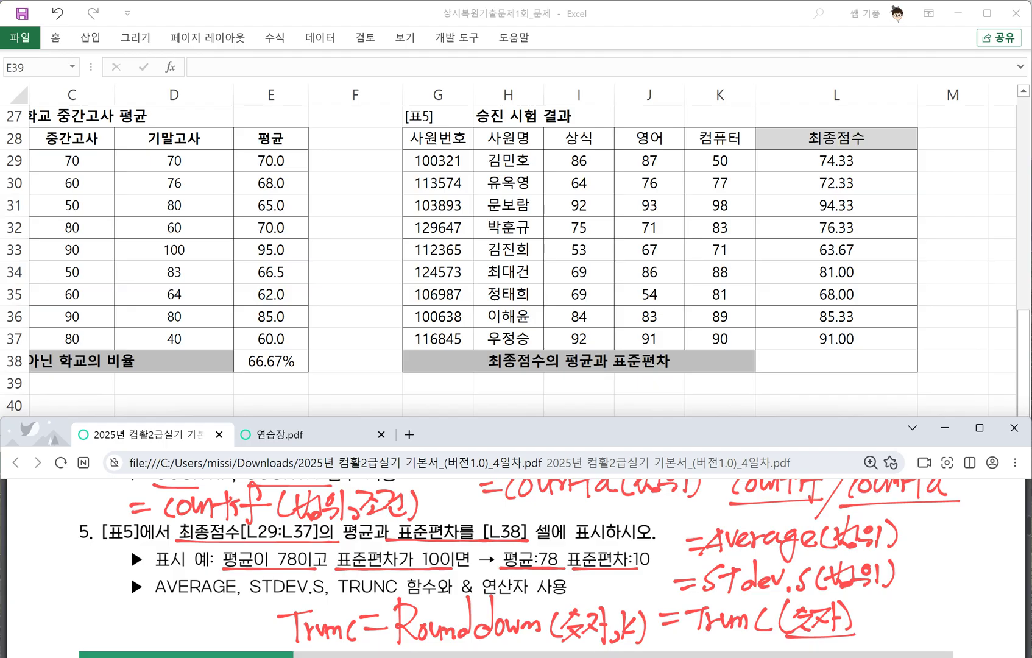
Erase the handwritten "Trunc" before "=Rounddown" and write "=Trunc(숫자,k)" in its place
left_click_drag(351, 630, 282, 622)
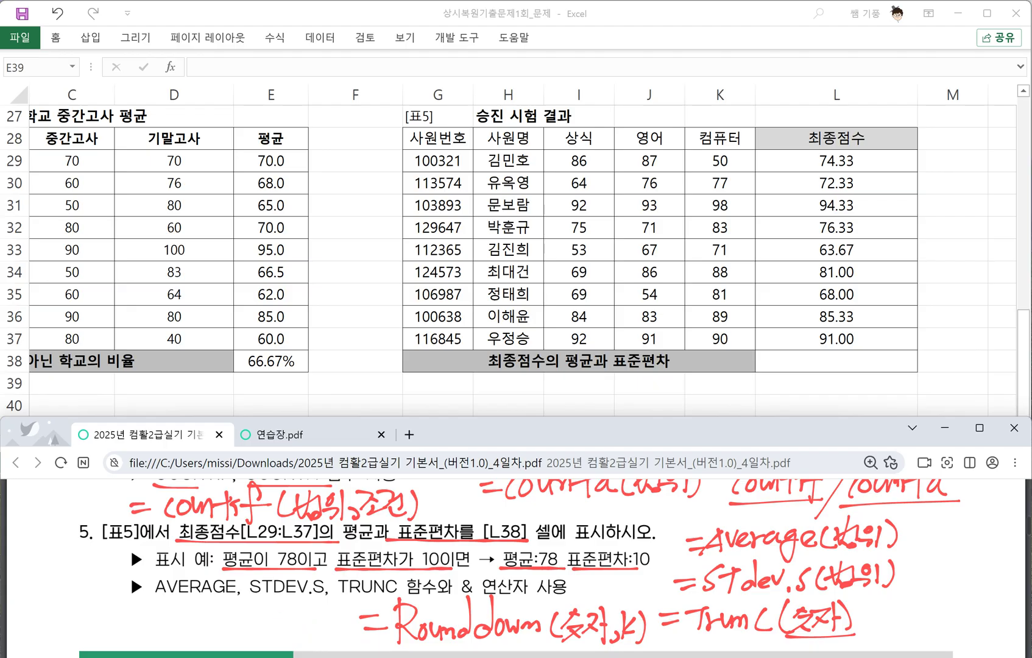
left_click_drag(195, 624, 213, 629)
mouse_move(216, 610)
left_mouse_down()
mouse_move(230, 637)
mouse_move(246, 624)
mouse_move(268, 634)
left_mouse_up()
mouse_move(288, 612)
left_mouse_down()
mouse_move(286, 638)
mouse_move(304, 637)
mouse_move(303, 624)
left_mouse_up()
mouse_move(306, 627)
left_mouse_down()
mouse_move(323, 622)
mouse_move(321, 633)
left_mouse_up()
mouse_move(319, 615)
left_mouse_down()
mouse_move(334, 611)
mouse_move(321, 628)
left_mouse_up()
mouse_move(335, 596)
left_mouse_down()
mouse_move(336, 640)
mouse_move(341, 619)
left_mouse_up()
left_click_drag(350, 629, 351, 634)
mouse_move(352, 612)
left_mouse_down()
mouse_move(363, 630)
mouse_move(368, 613)
left_mouse_up()
left_click_drag(361, 630, 367, 643)
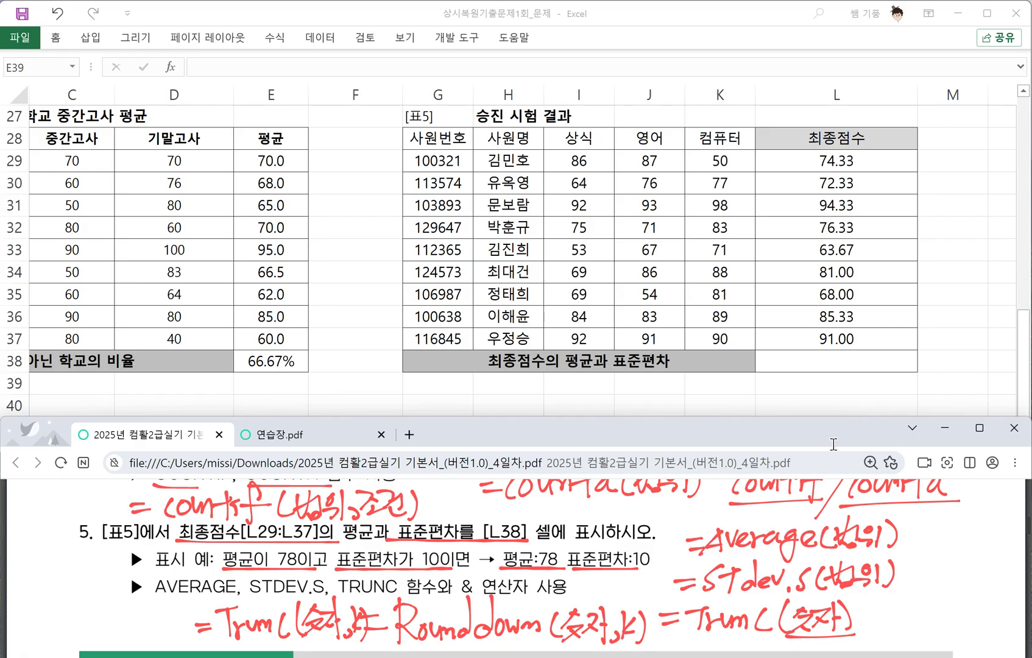
Switch back to the Excel worksheet and select cell L38
left_click(795, 366)
left_click(791, 356)
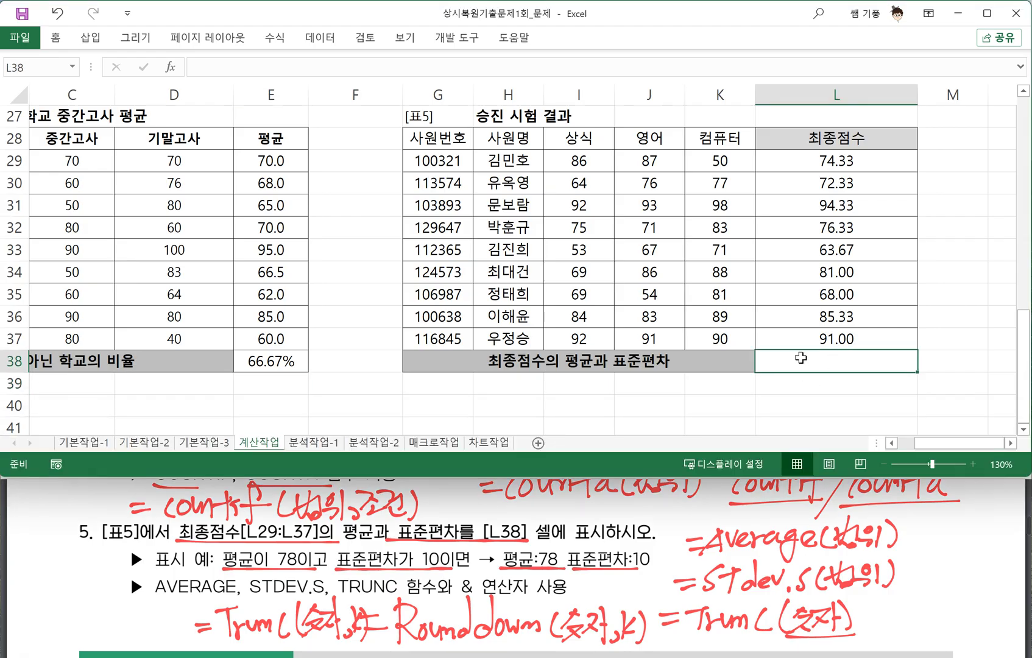
type("=")
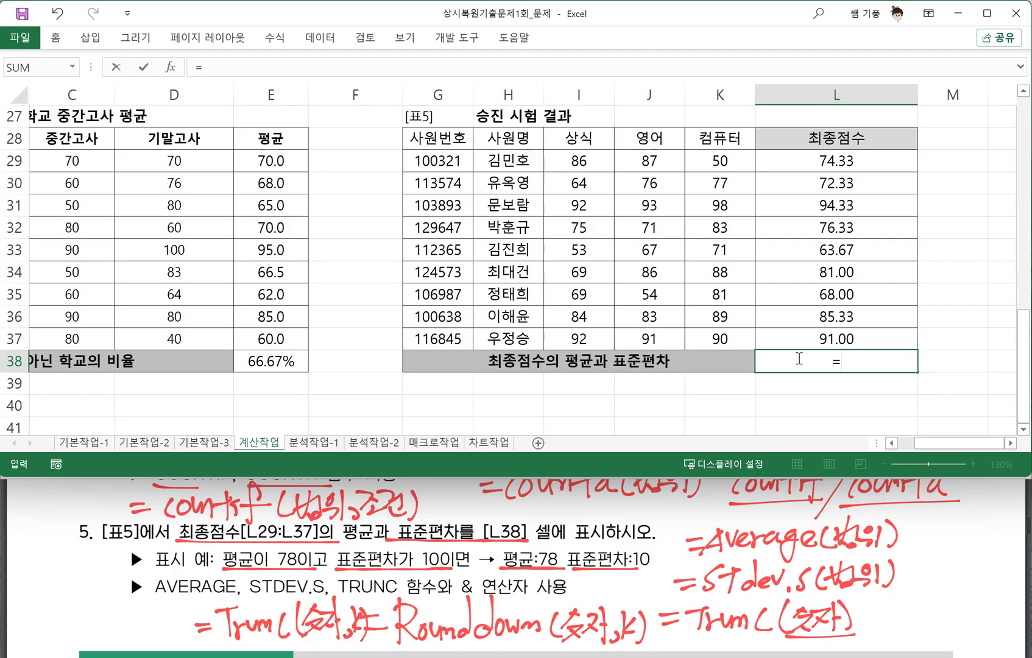
type("TRUMC")
key("BackSpace")
key("BackSpace")
type("E")
key("BackSpace")
key("Down")
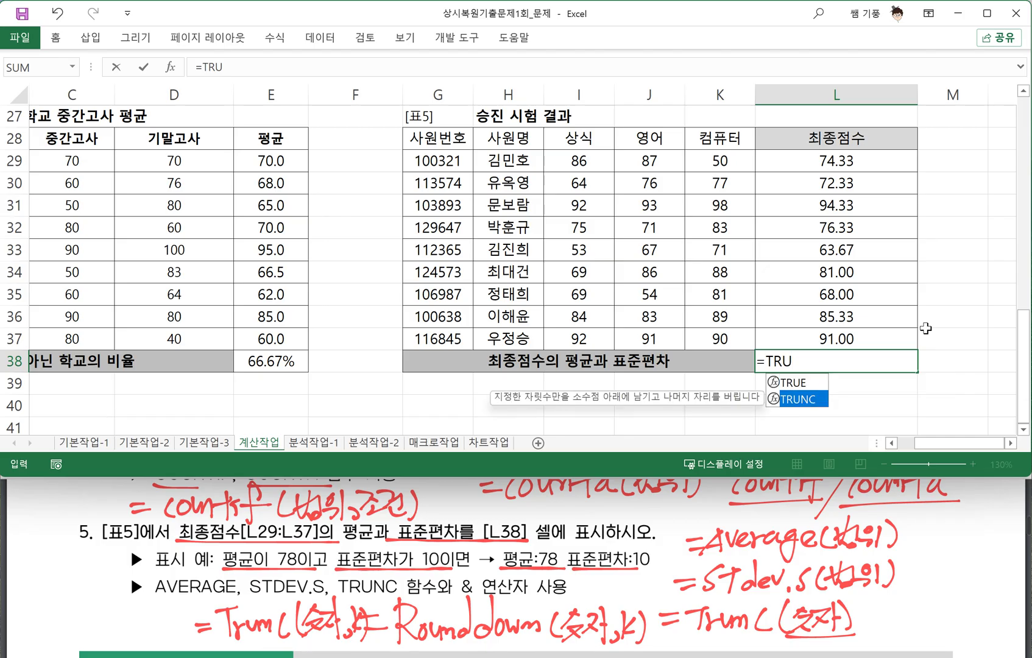
key("Tab")
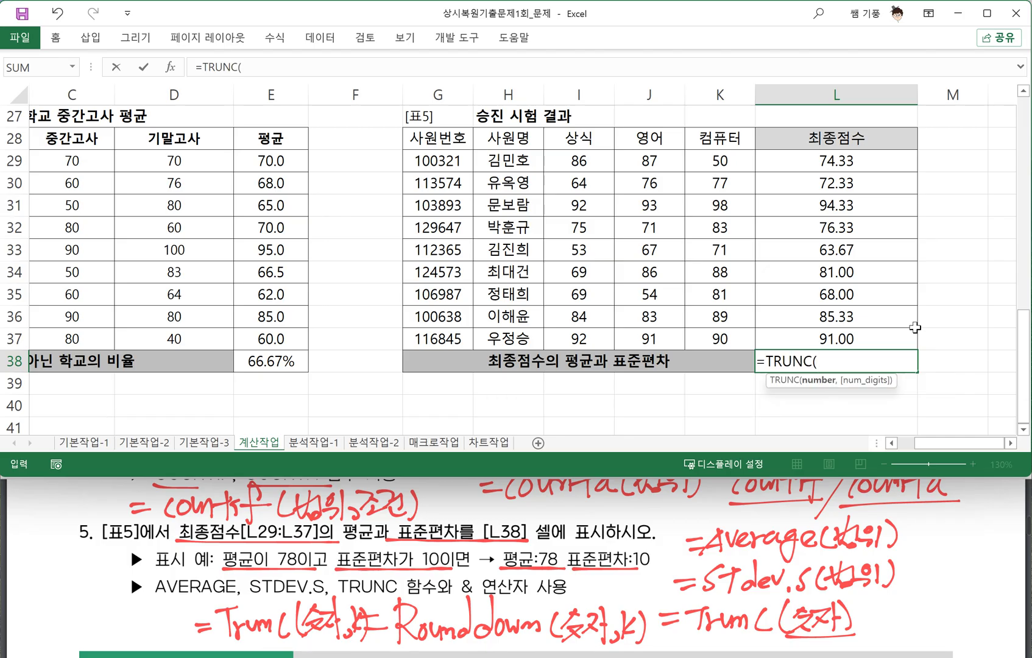
key("Escape")
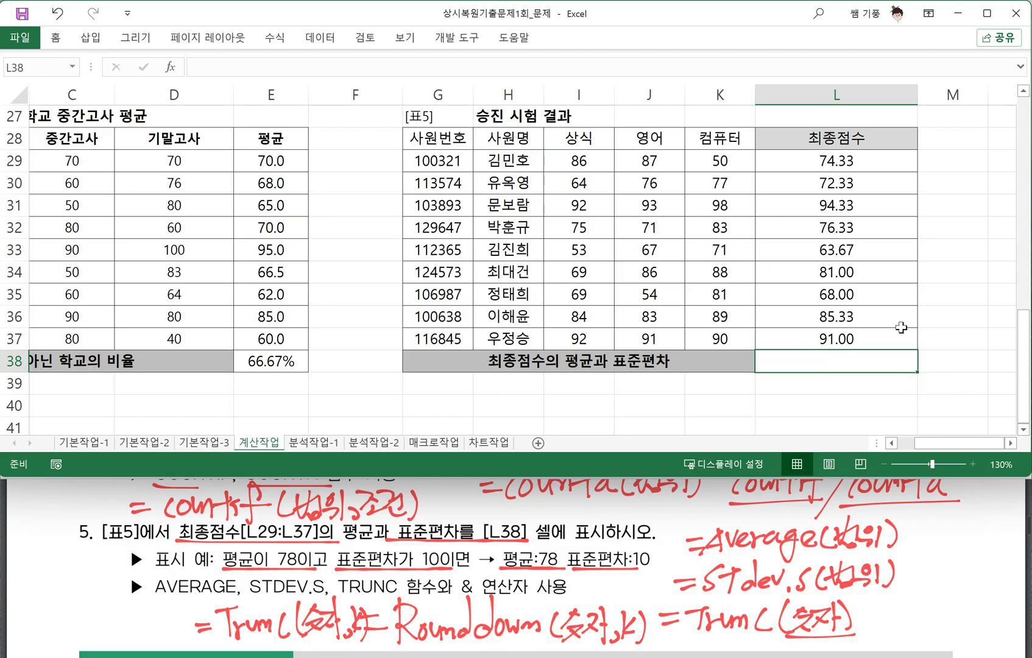
Enter =AVERAGE(L29:L37) in cell L38 to average the final scores
type("=AV")
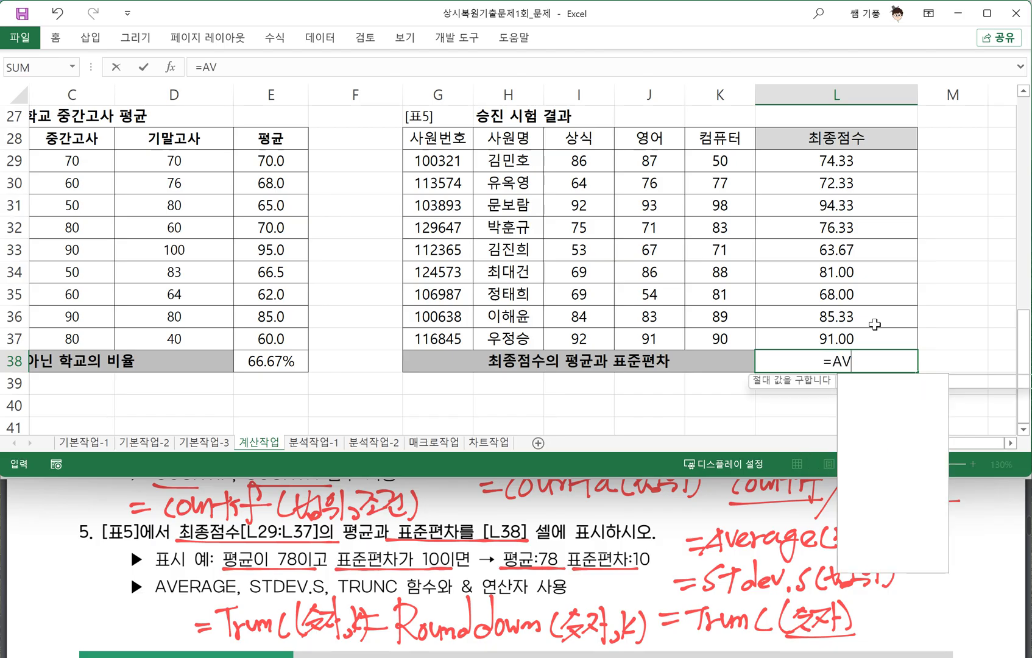
type("ERAGE(")
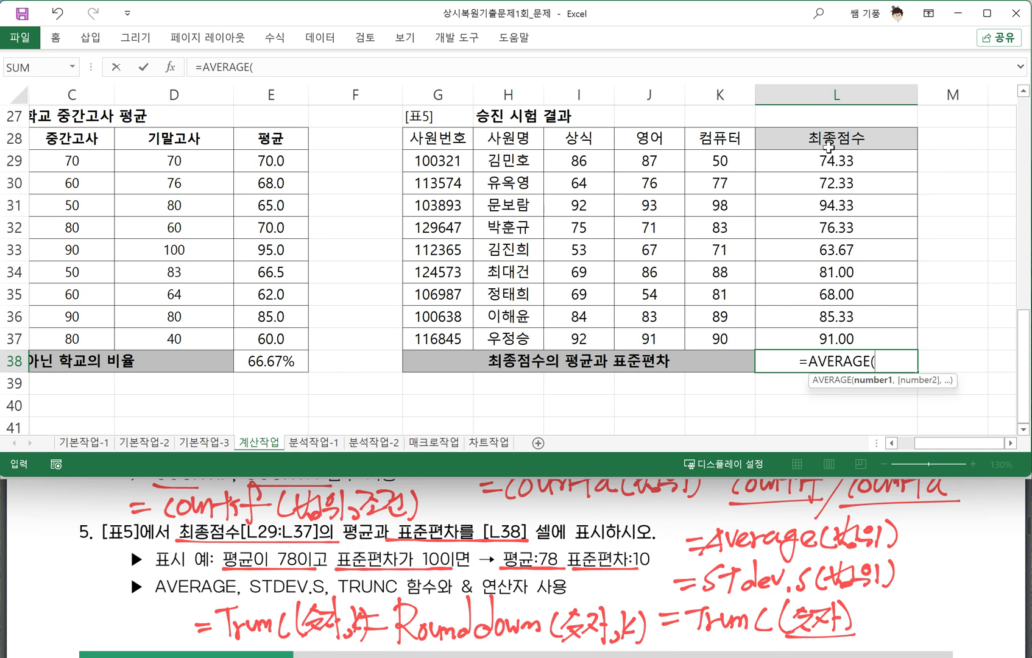
left_click_drag(821, 161, 826, 338)
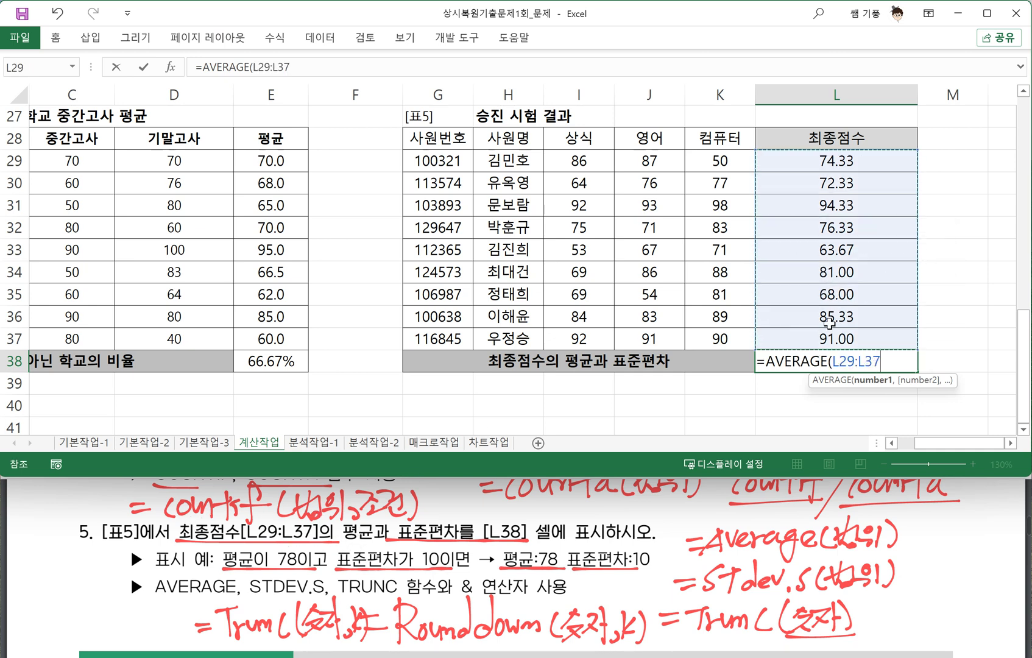
type(")")
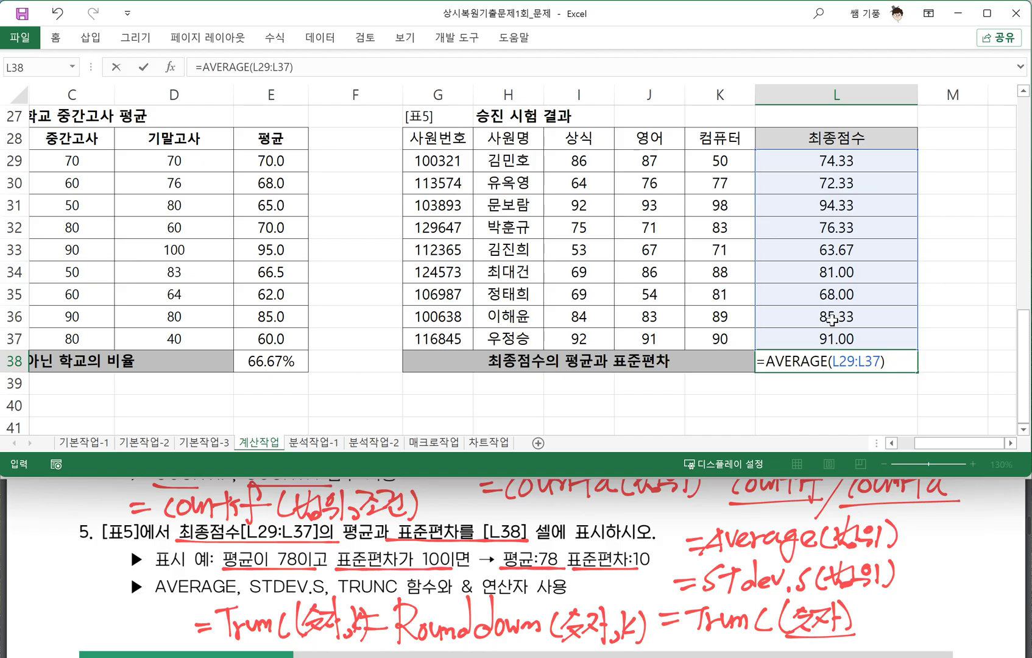
key("Return")
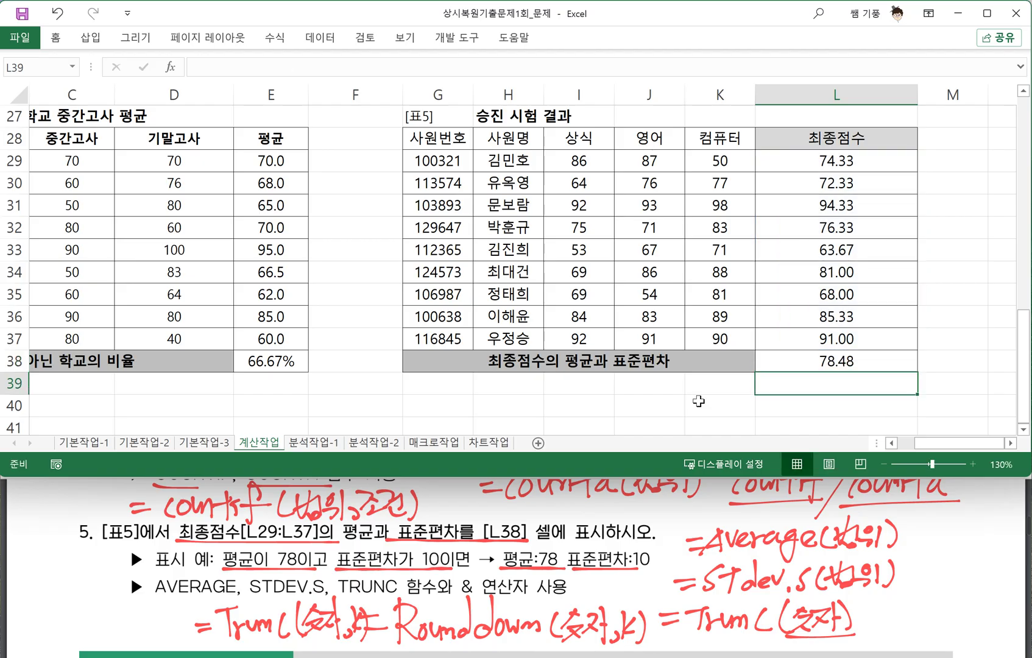
Wrap the L38 average in TRUNC so the formula reads =TRUNC(AVERAGE(L29:L37))
double_click(822, 362)
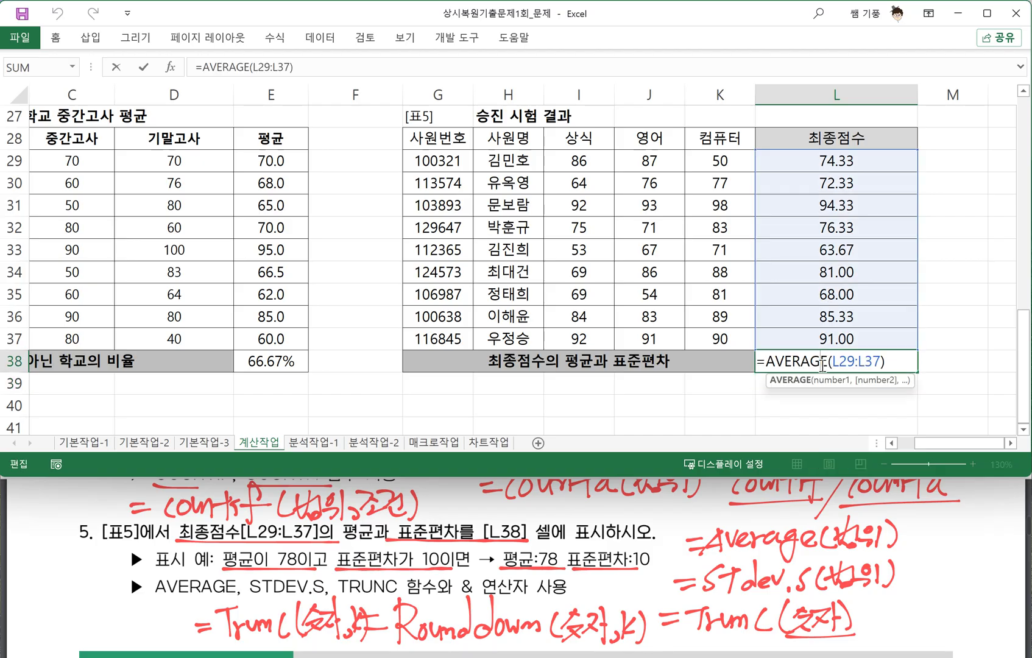
left_click(765, 361)
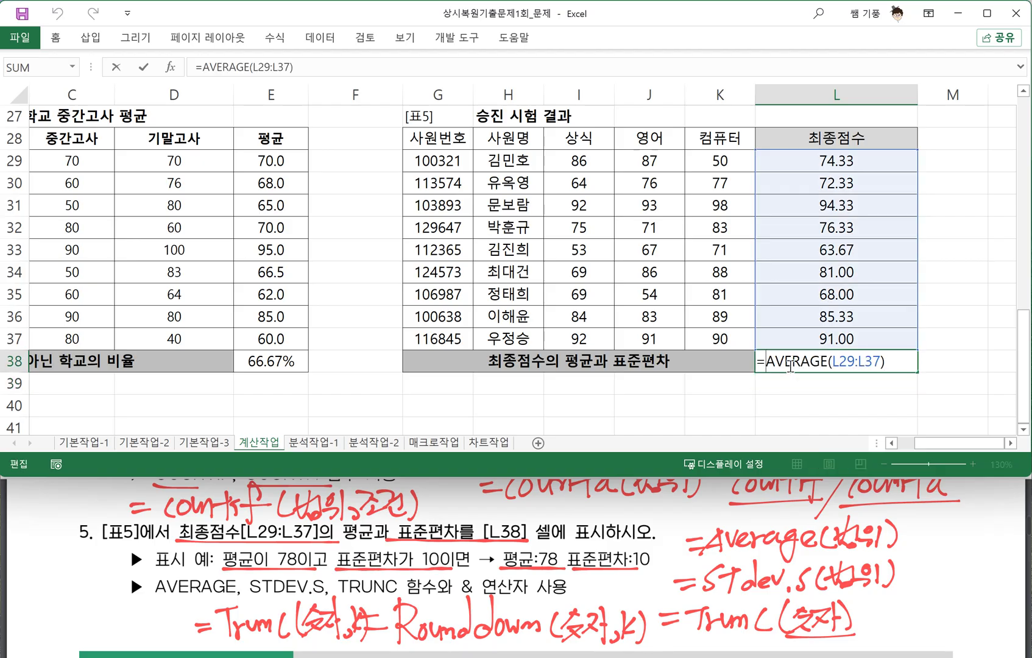
type("T4")
key("BackSpace")
type("RUNC(")
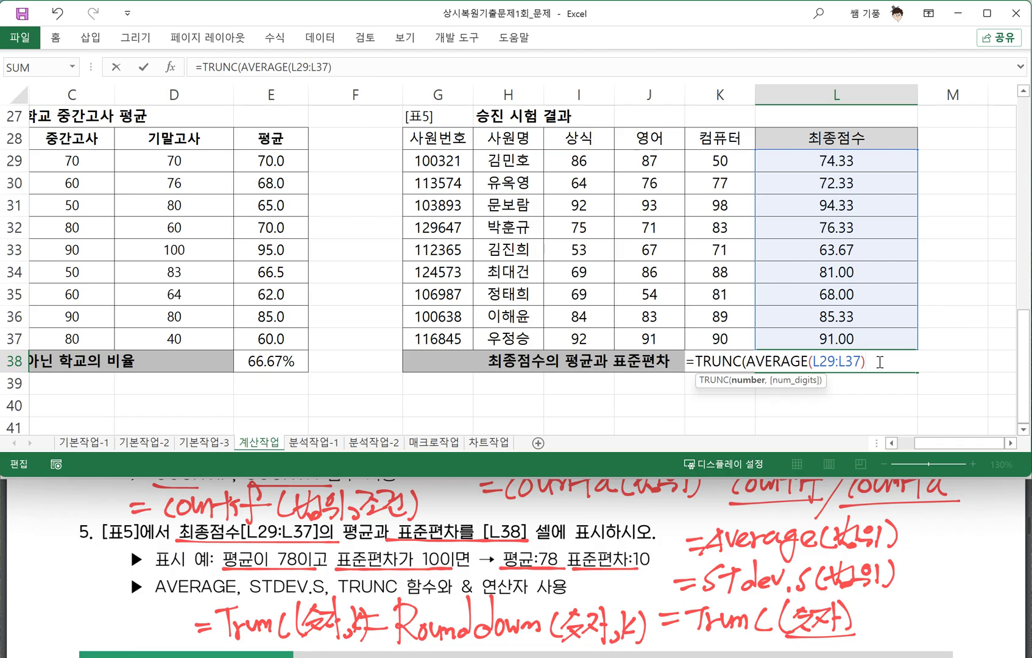
type(")")
key("Return")
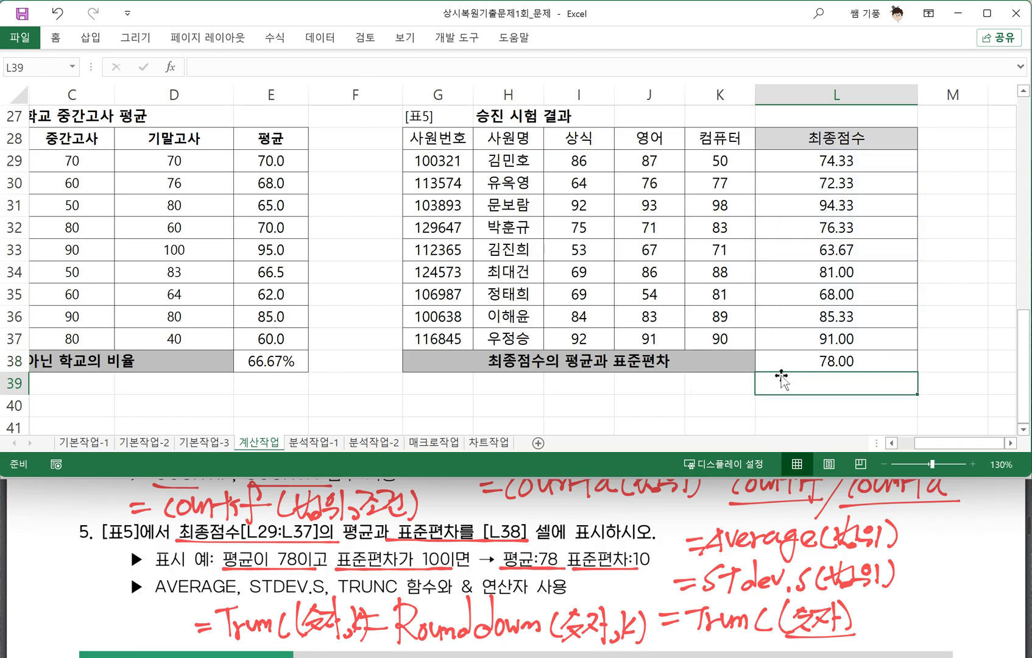
Reopen the L38 formula and insert the label "평균:"& in front of TRUNC
left_click(842, 362)
double_click(842, 361)
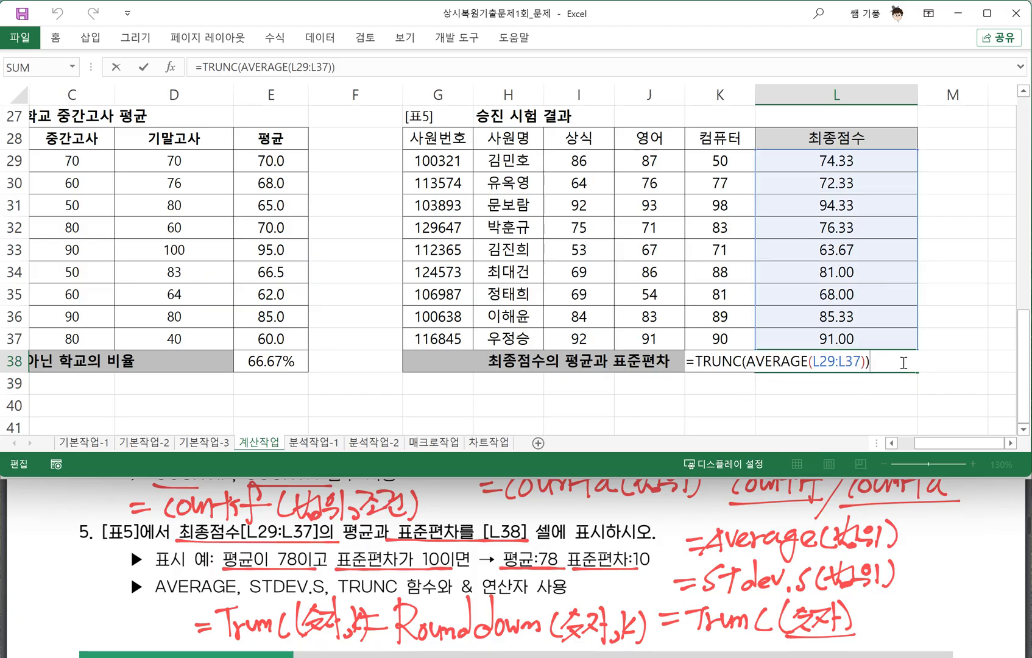
left_click(696, 361)
type("\"VUDRBS")
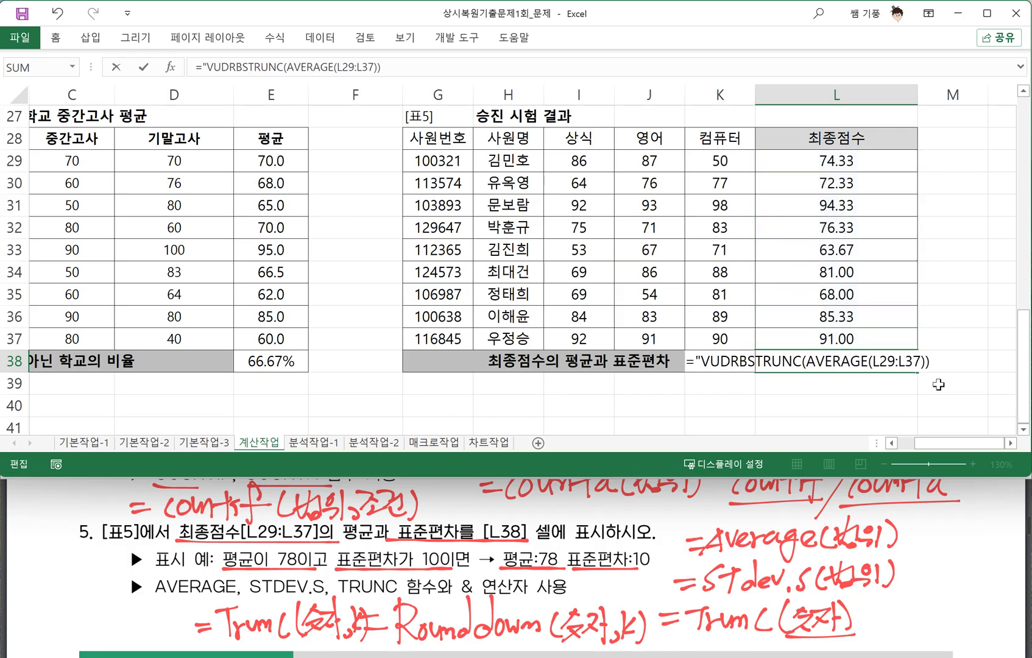
key("BackSpace")
key("BackSpace")
key("BackSpace")
key("BackSpace")
key("BackSpace")
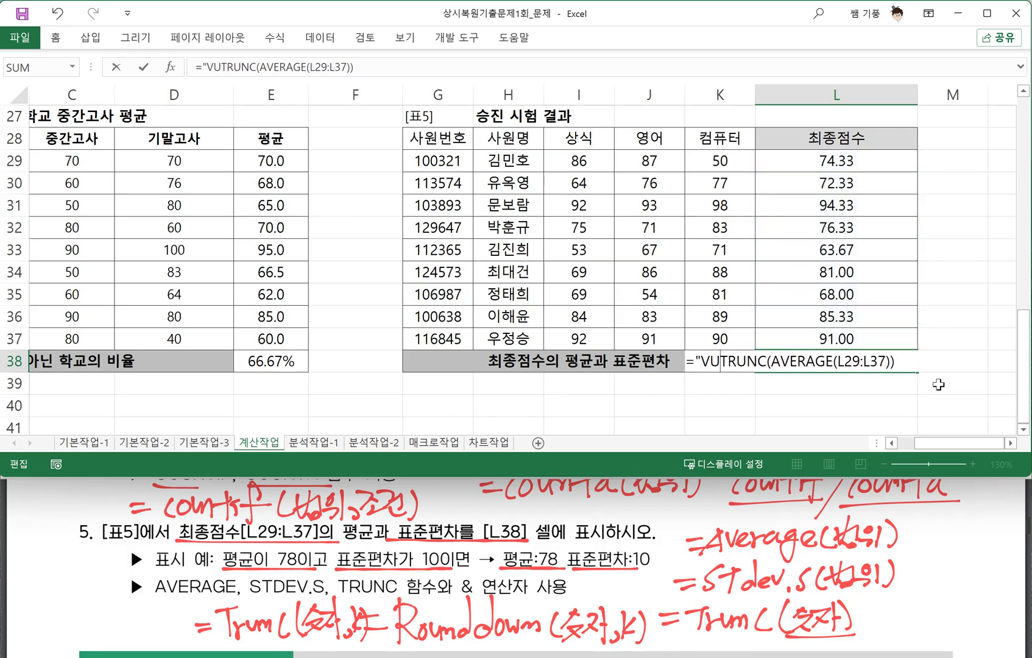
key("BackSpace")
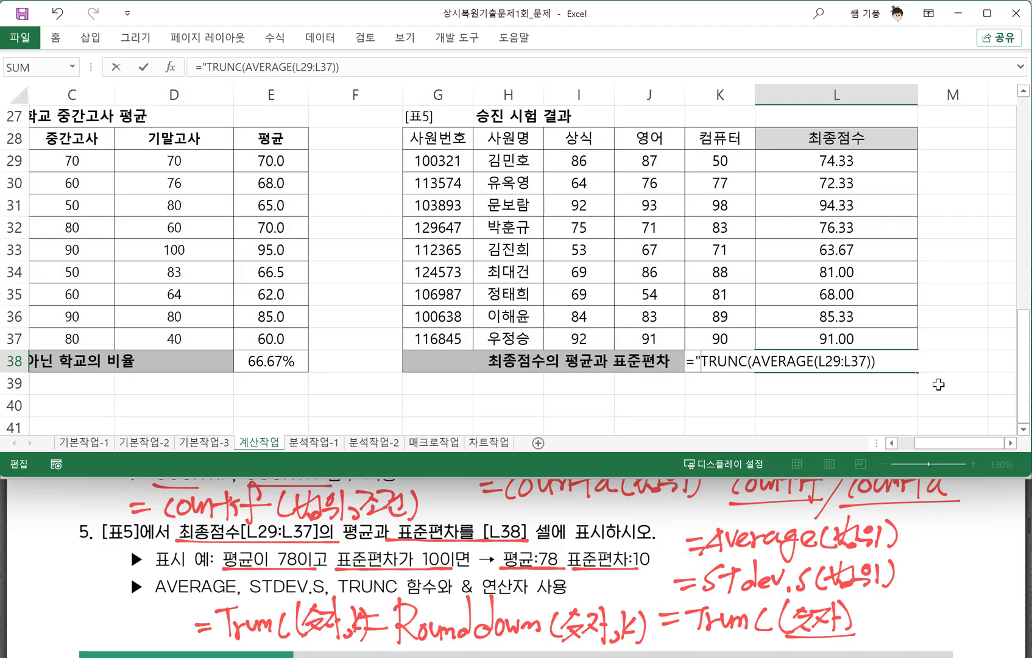
type("평균")
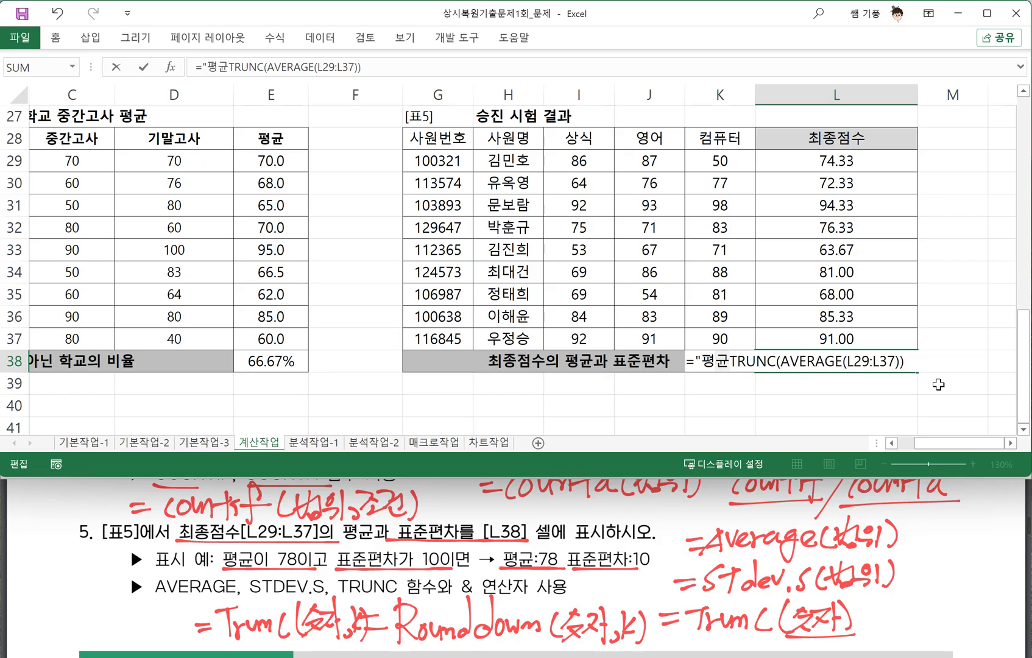
type(":")
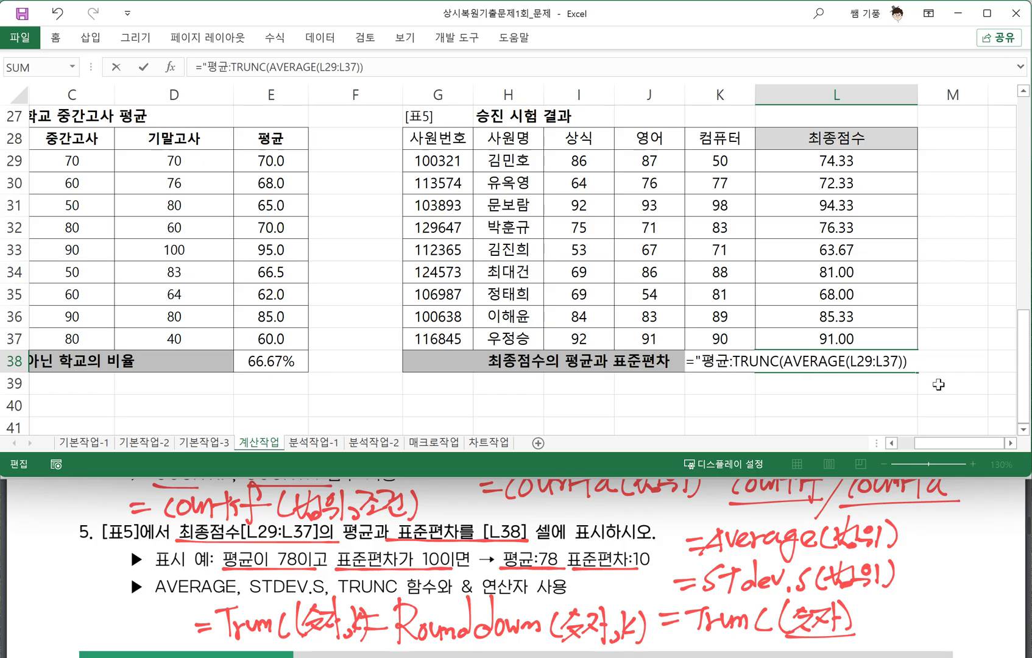
type("\"&")
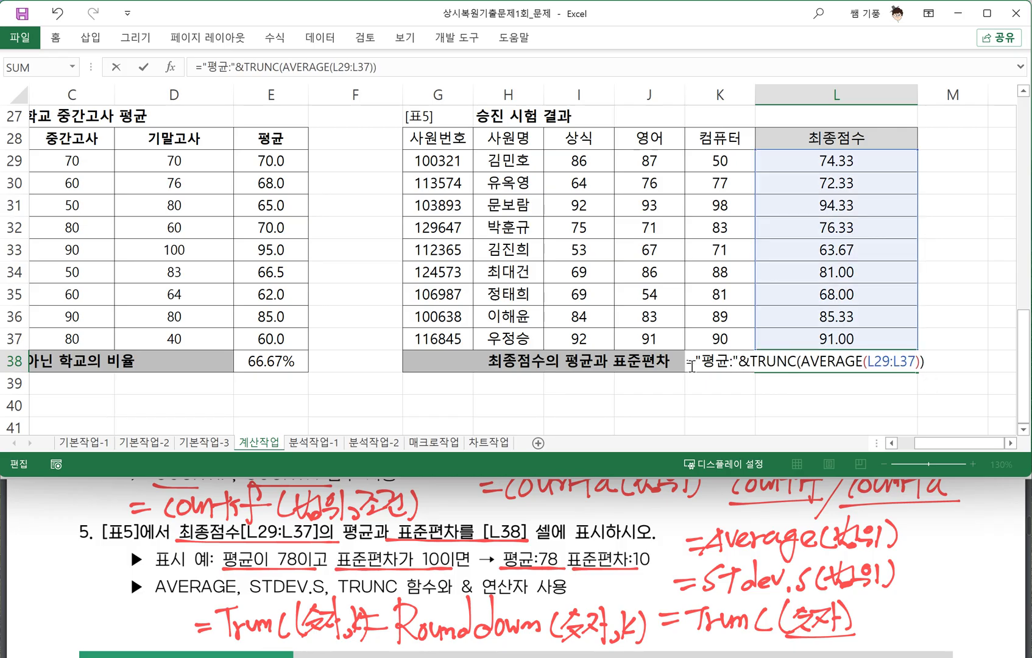
Append &" 표준편차:"& to the end of the L38 formula, with a space before the label
left_click(937, 368)
left_click(1011, 444)
left_click(1011, 444)
left_click(1010, 443)
left_click(1011, 444)
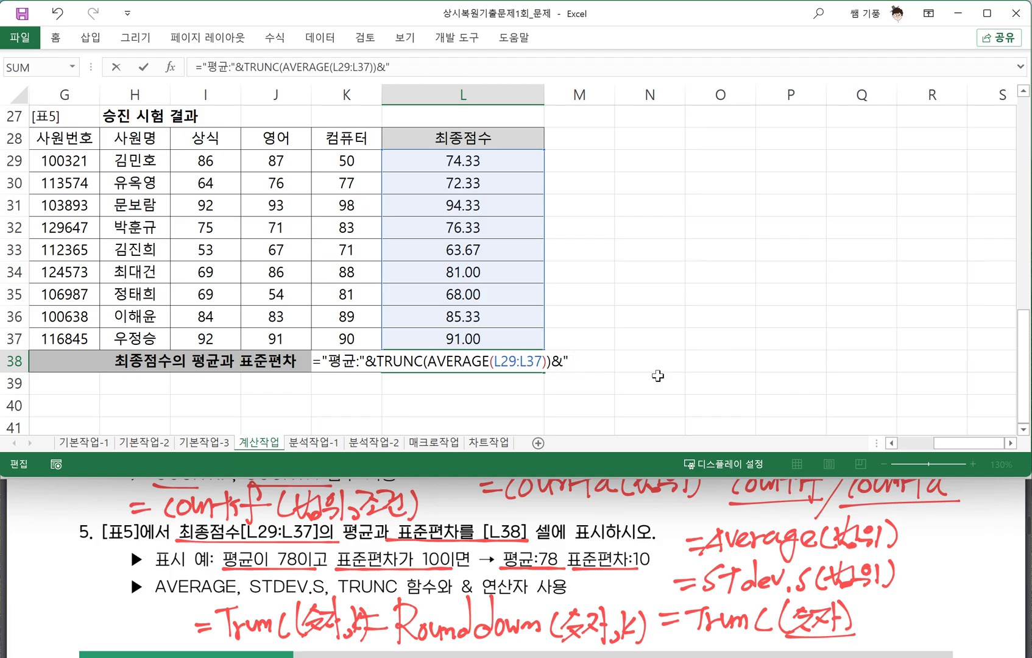
type("VY")
key("BackSpace")
key("BackSpace")
type("표준편")
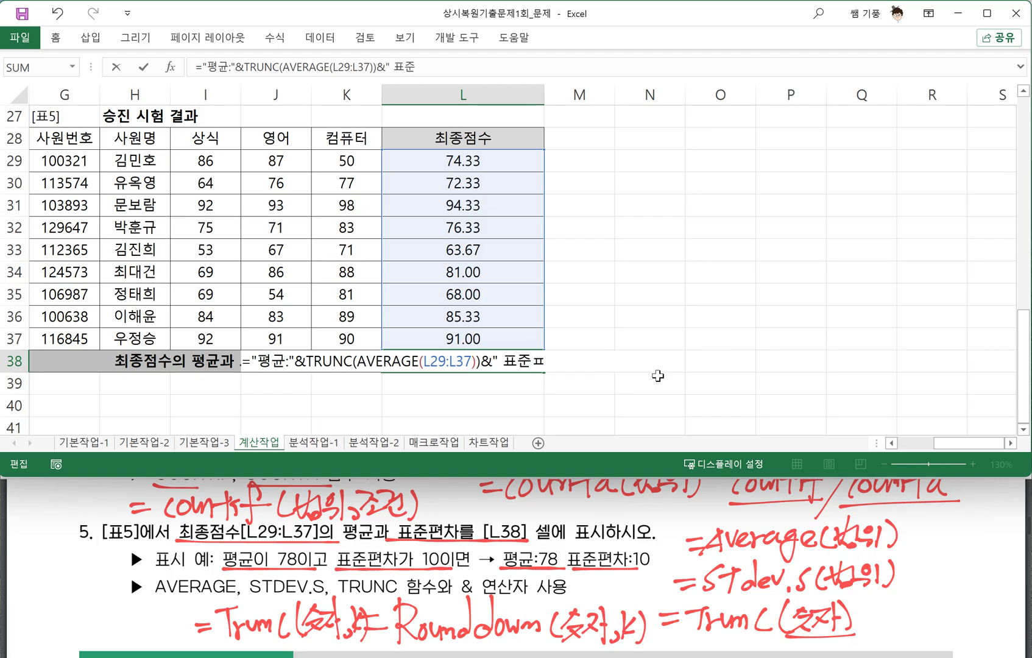
type("차")
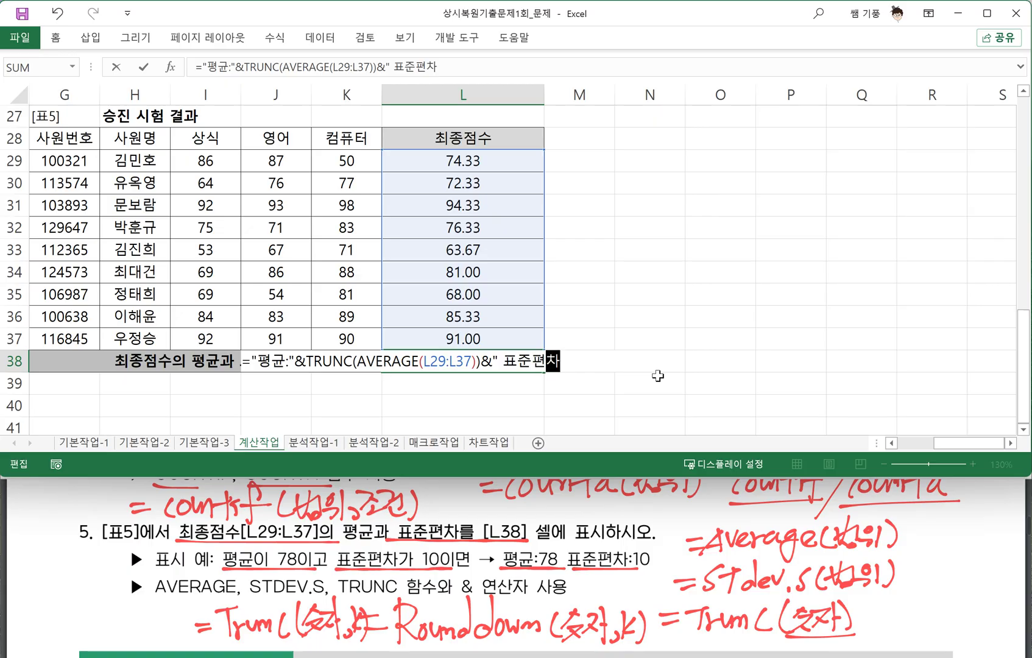
type(":")
type("&")
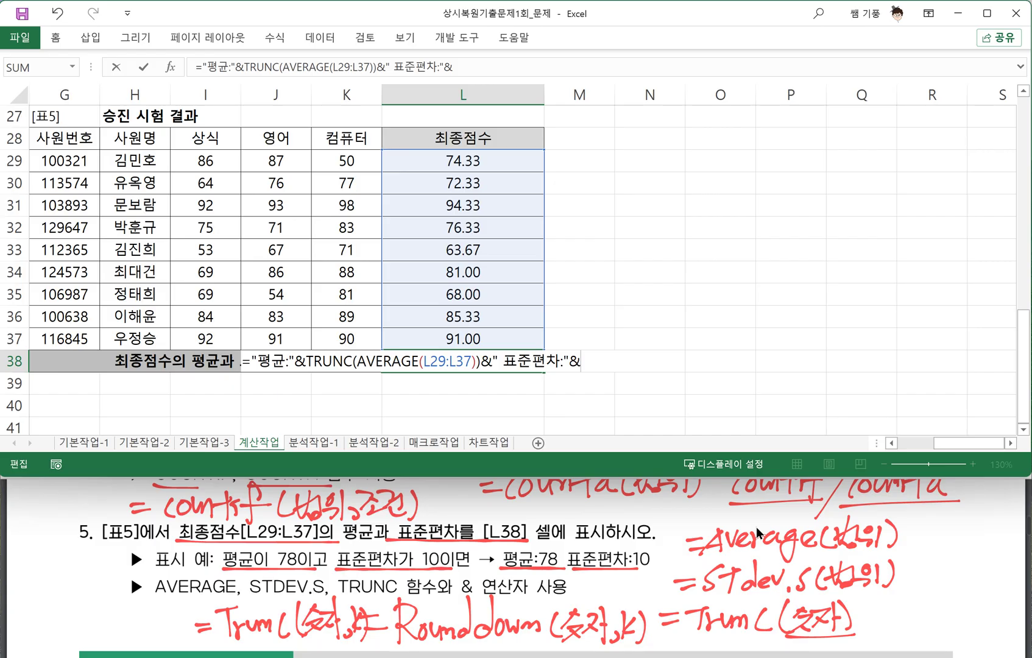
Complete the L38 formula with TRUNC(STDEV.S(L29:L37)) after the standard deviation label and commit it
type("ㅅ")
key("BackSpace")
type("TRUNC")
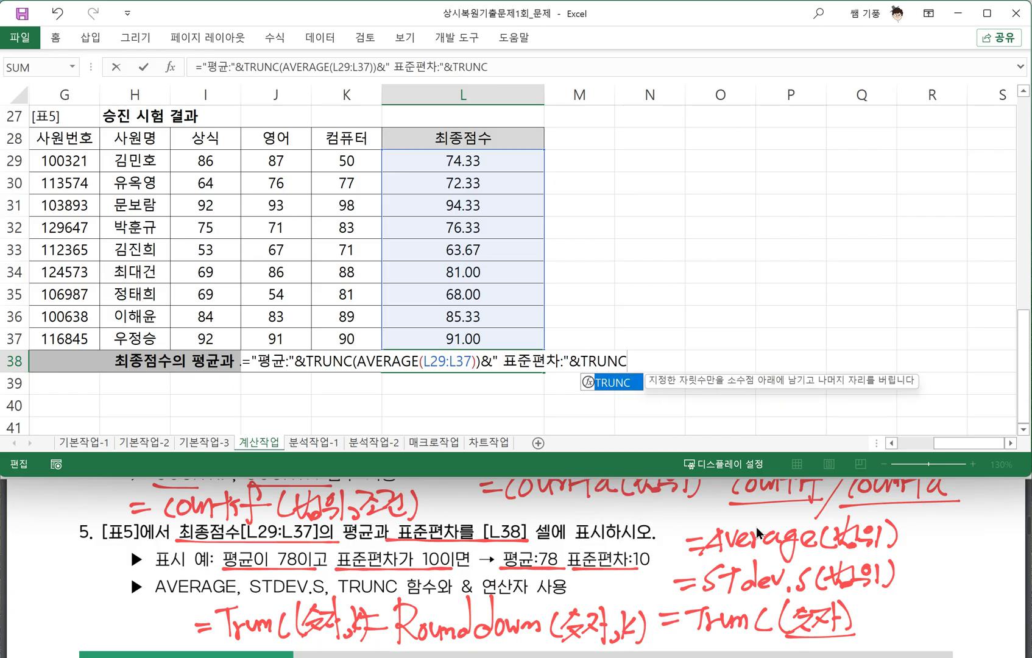
type("(ST")
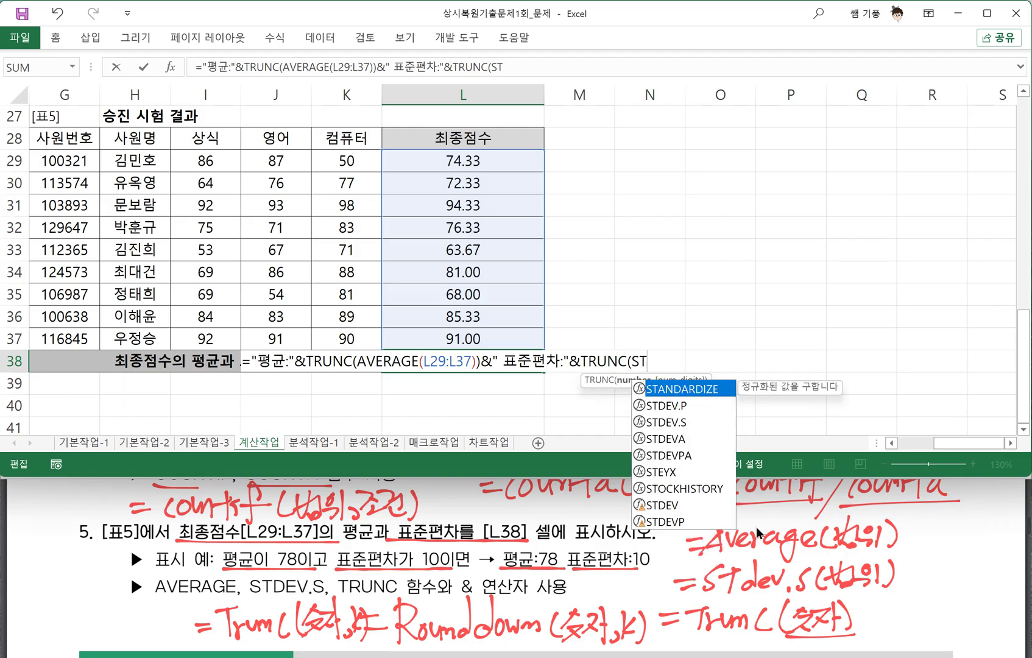
key("Down")
key("Down")
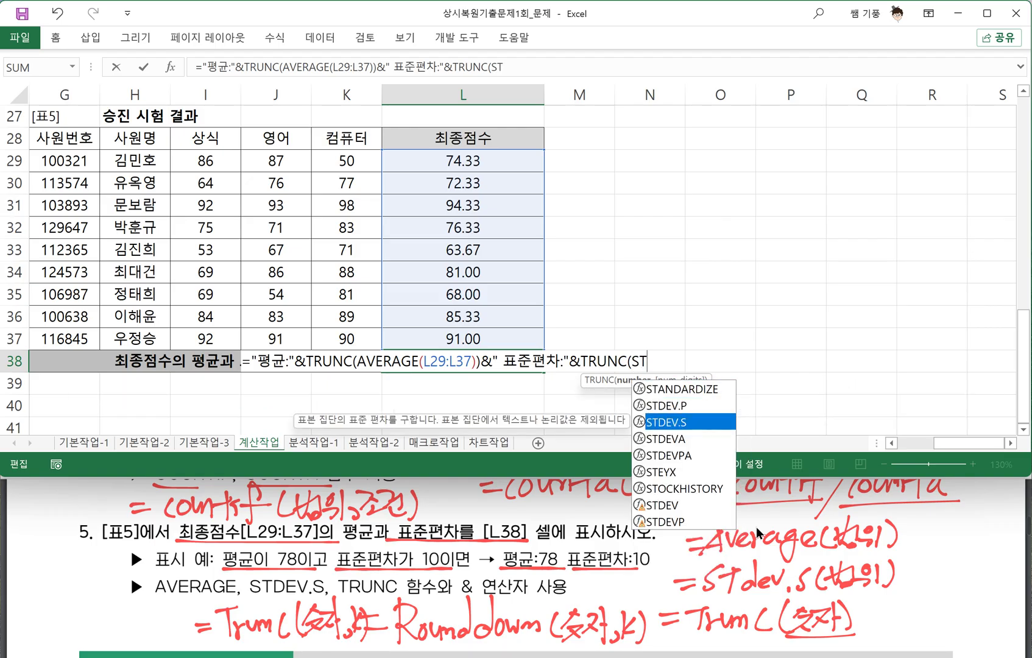
key("Tab")
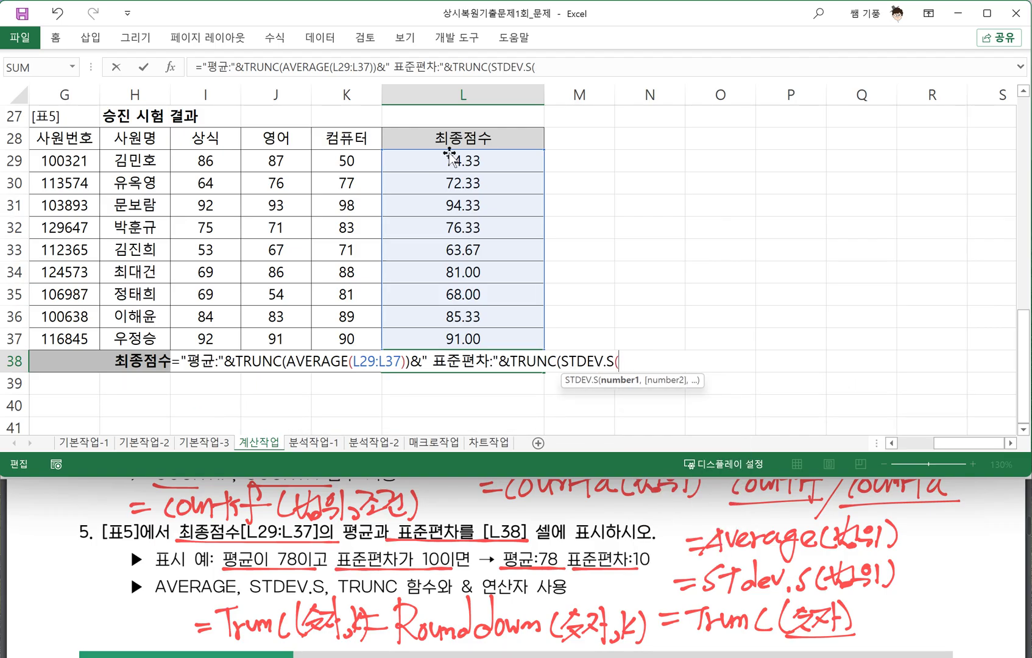
left_click_drag(468, 162, 467, 333)
type(")")
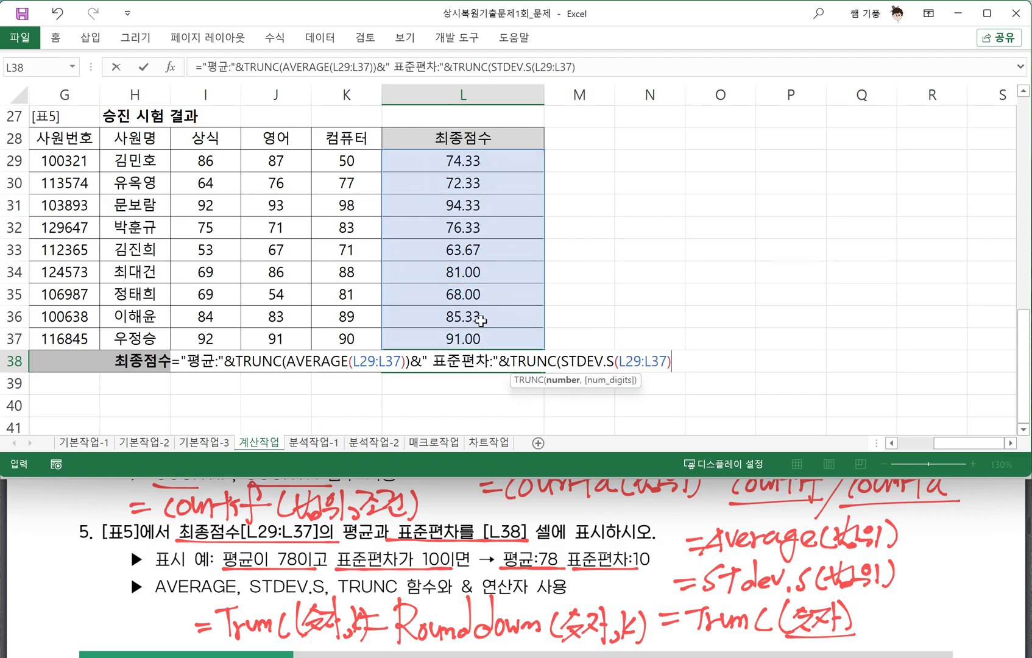
type(")")
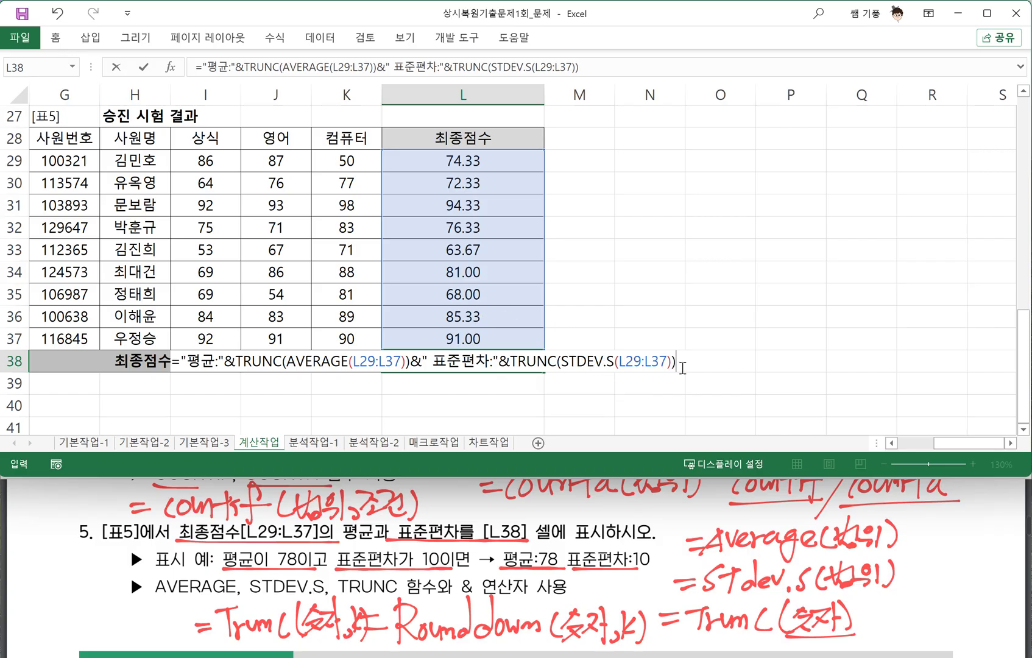
key("Return")
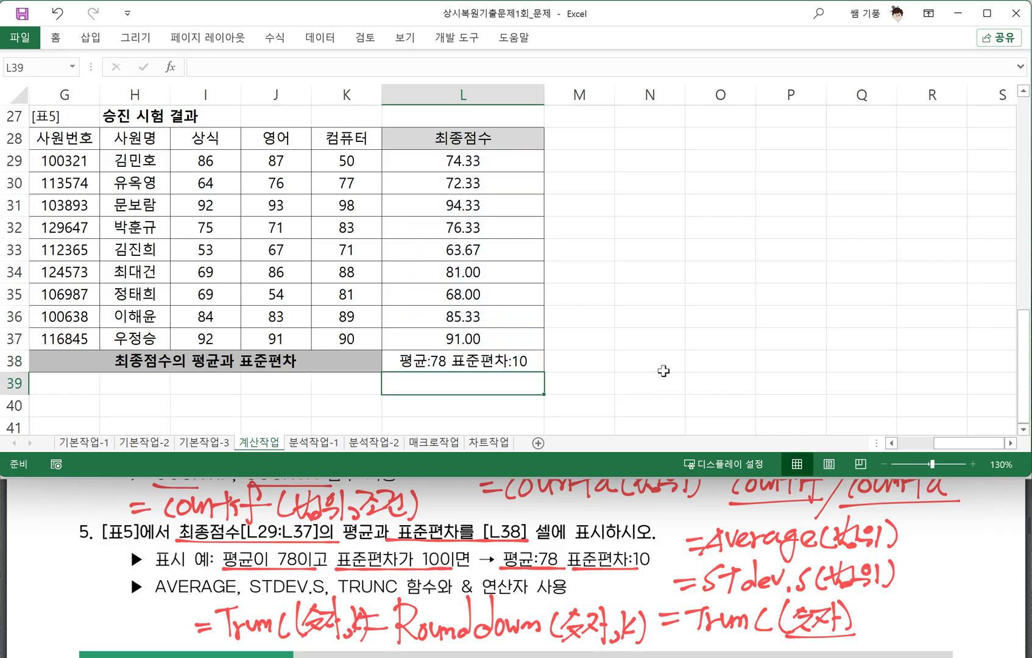
Enter =STDEV.S(L29:L37) in cell M38 to check the untruncated standard deviation
left_click(573, 360)
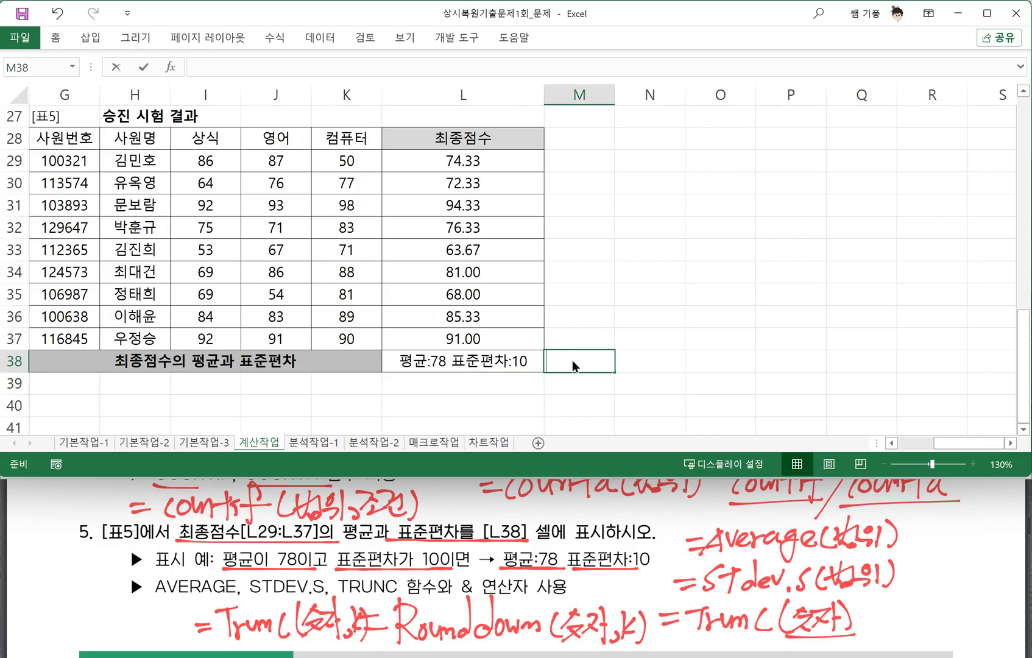
type("=ST")
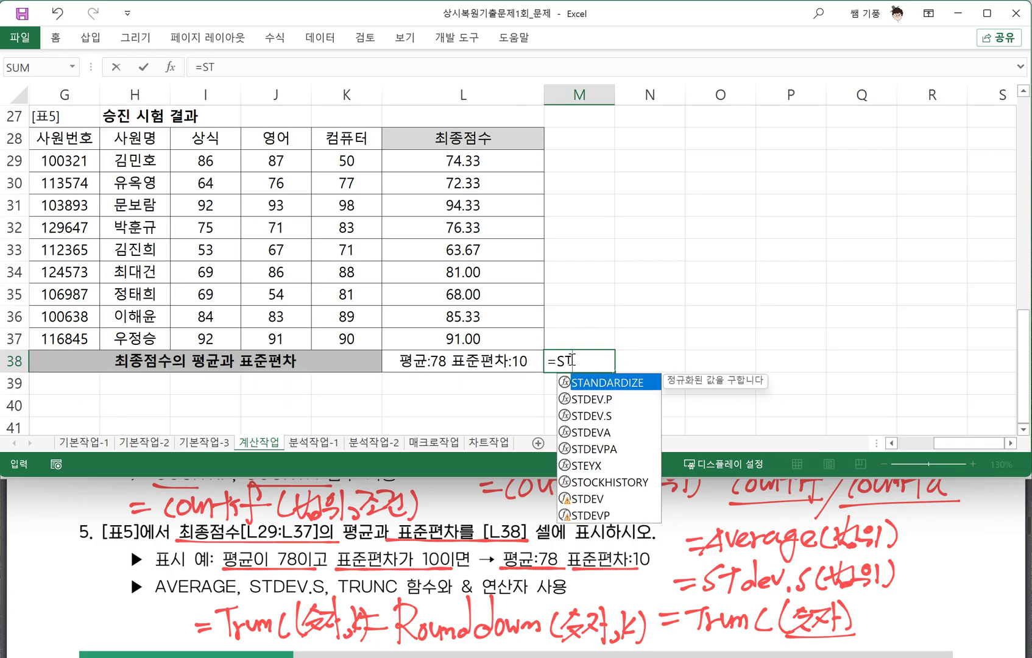
key("Down")
key("Down")
key("Tab")
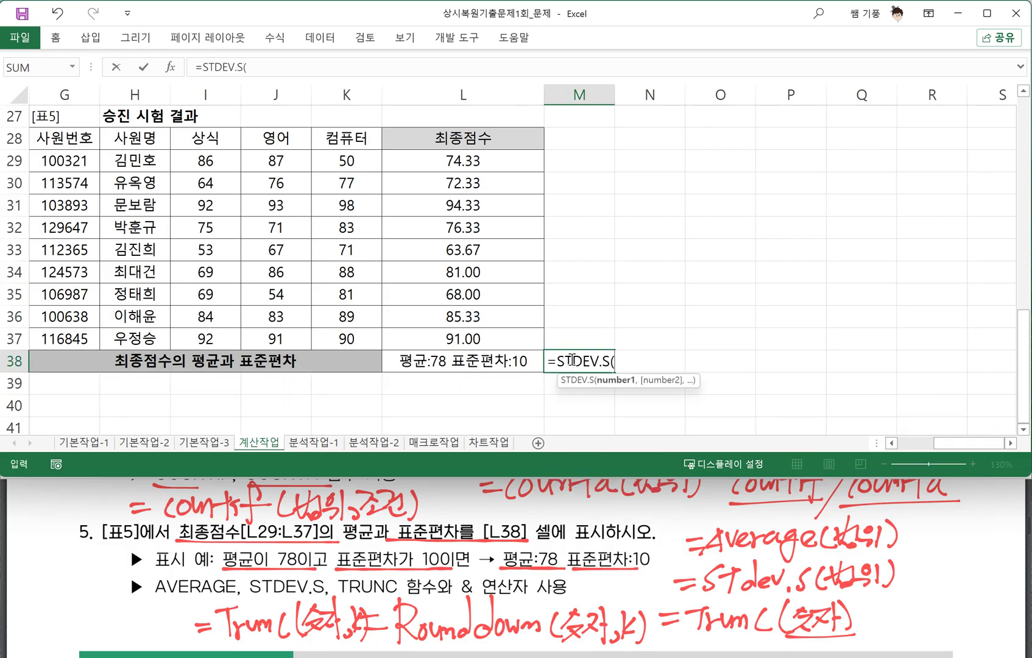
left_click_drag(468, 160, 474, 337)
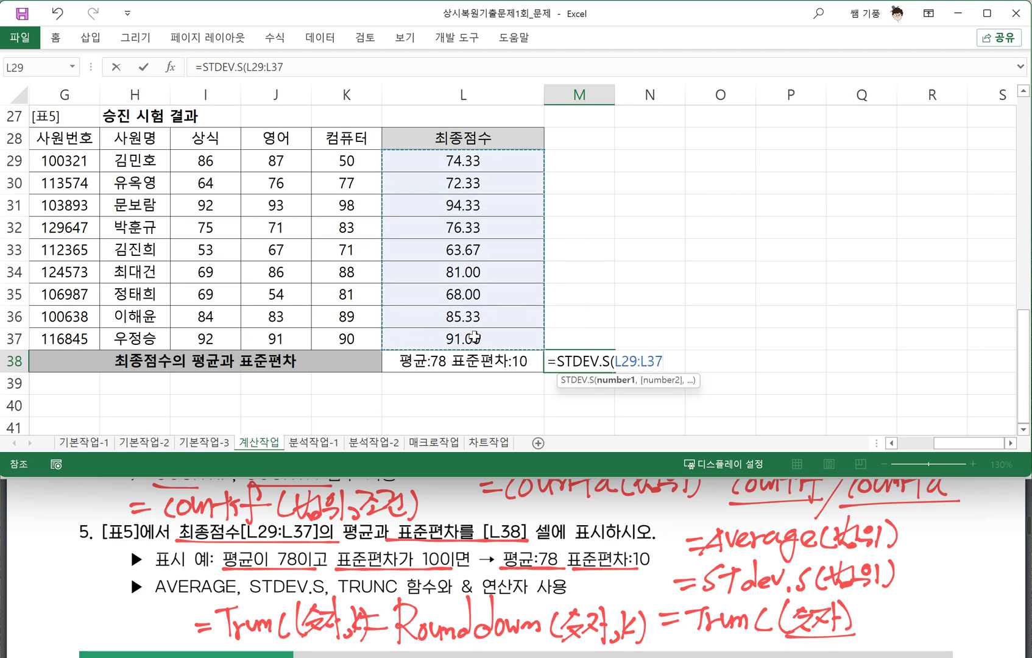
type(")")
key("Return")
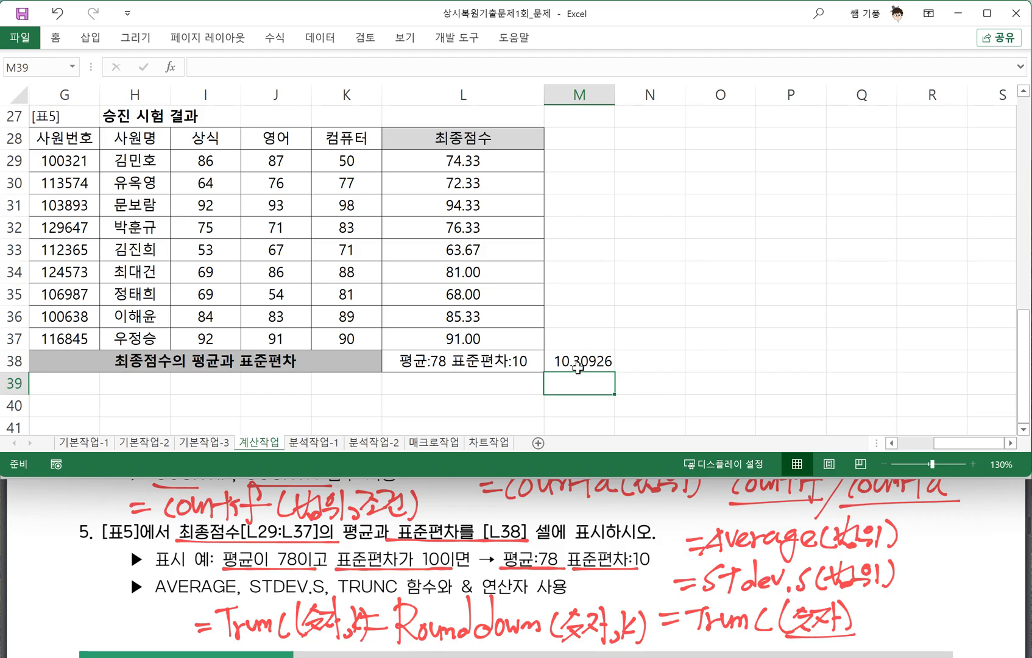
Compare the L38 formula with the check formula in M38, and clear M38
left_click(504, 359)
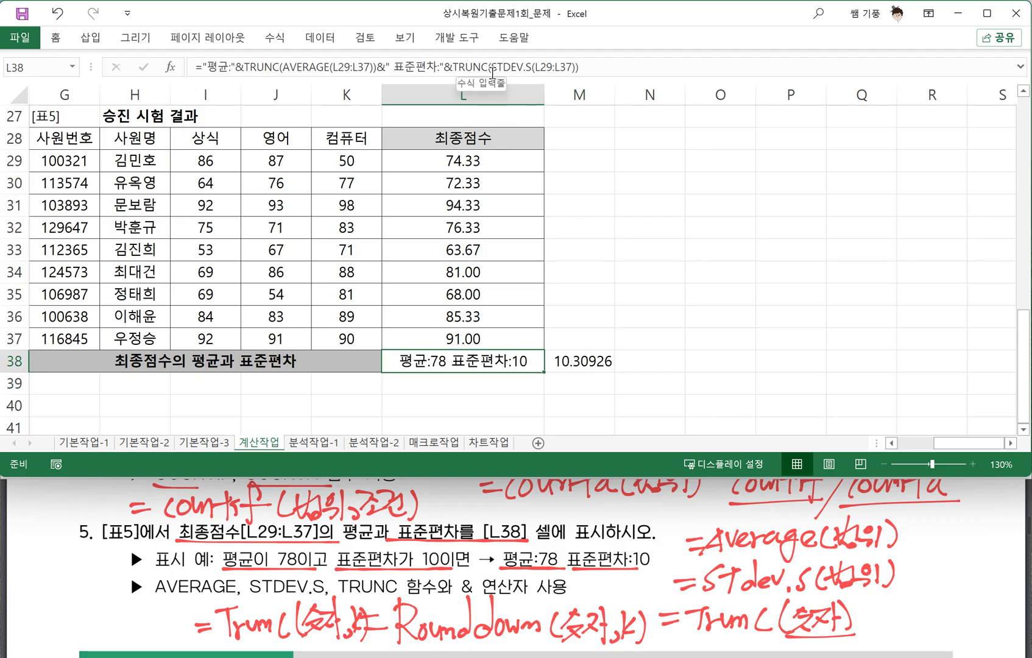
left_click(589, 363)
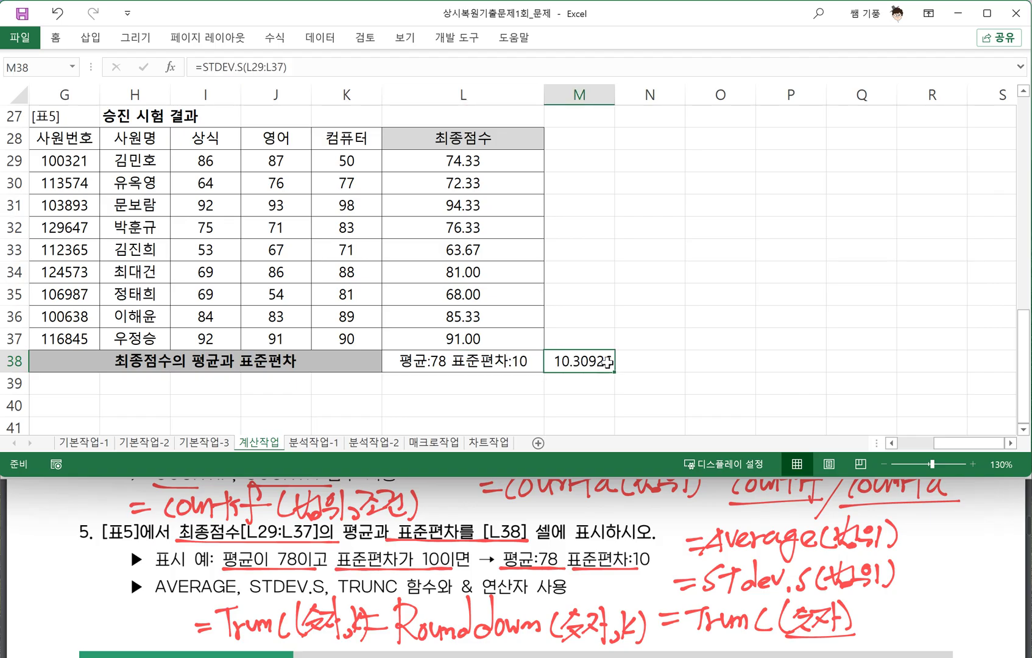
left_click(634, 378)
left_click(599, 361)
key("Delete")
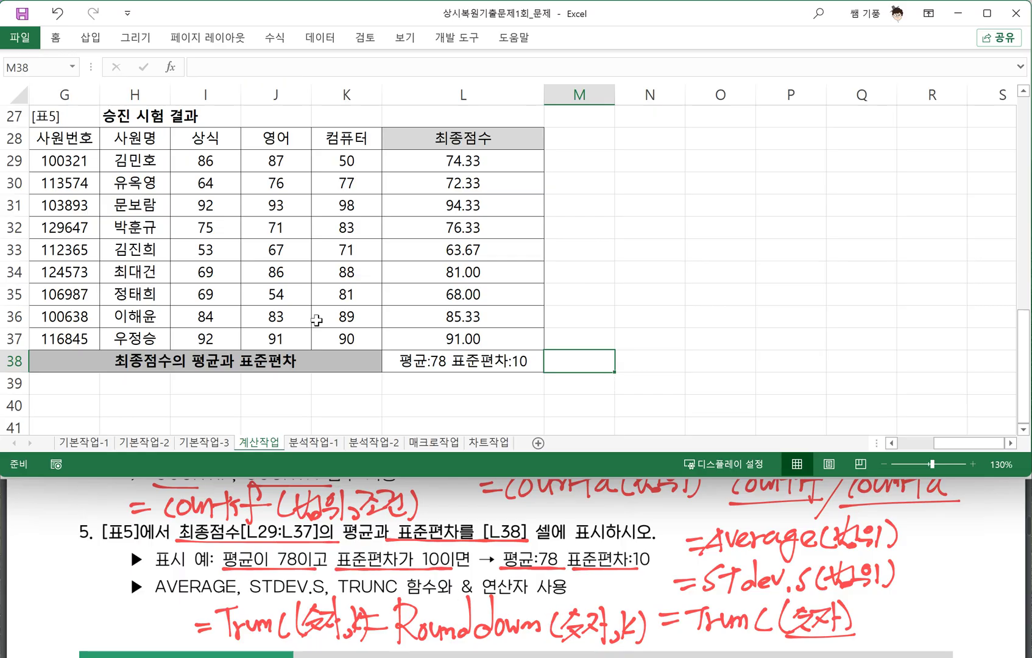
On the 분석작업-1 sheet, enter =G4 in cell B9 to link the corner of [표2] to the total score
left_click(327, 392)
left_click(329, 447)
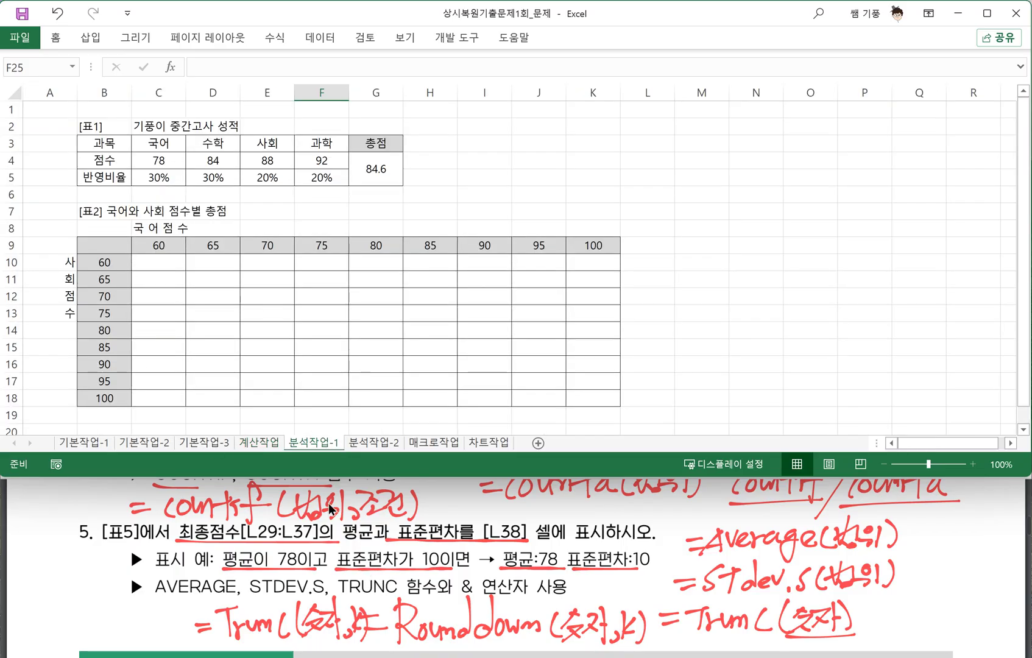
scroll(318, 573, "down", 3)
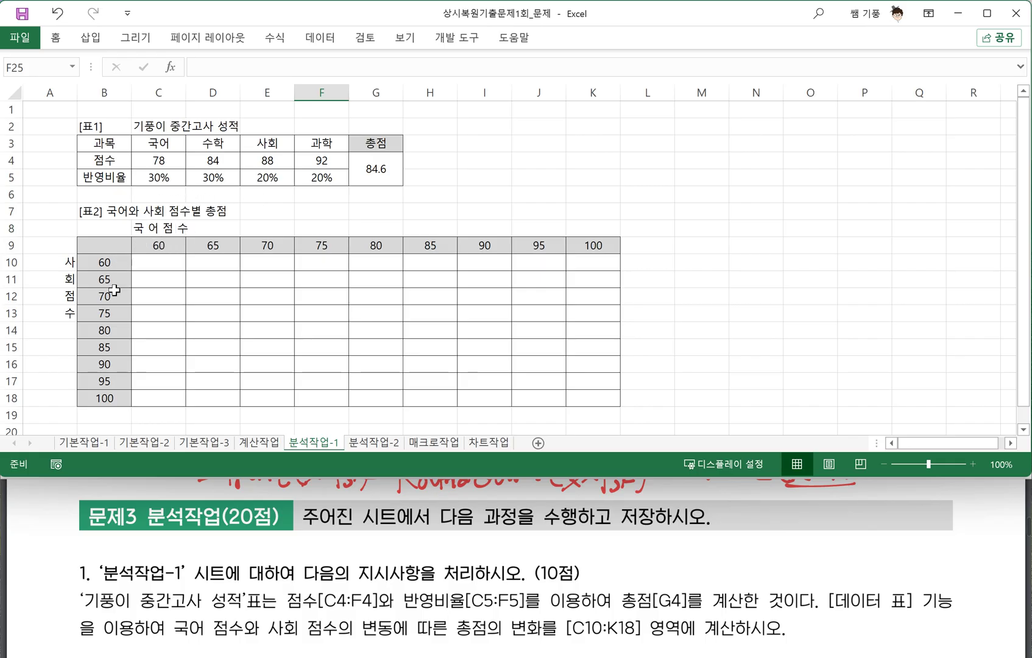
left_click(105, 245)
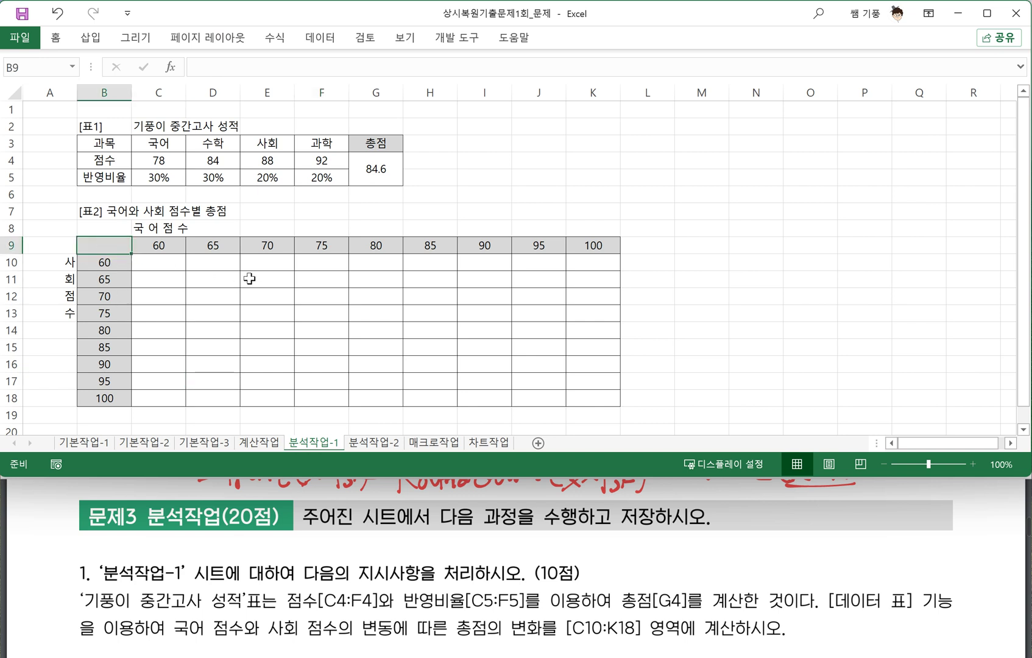
type("=")
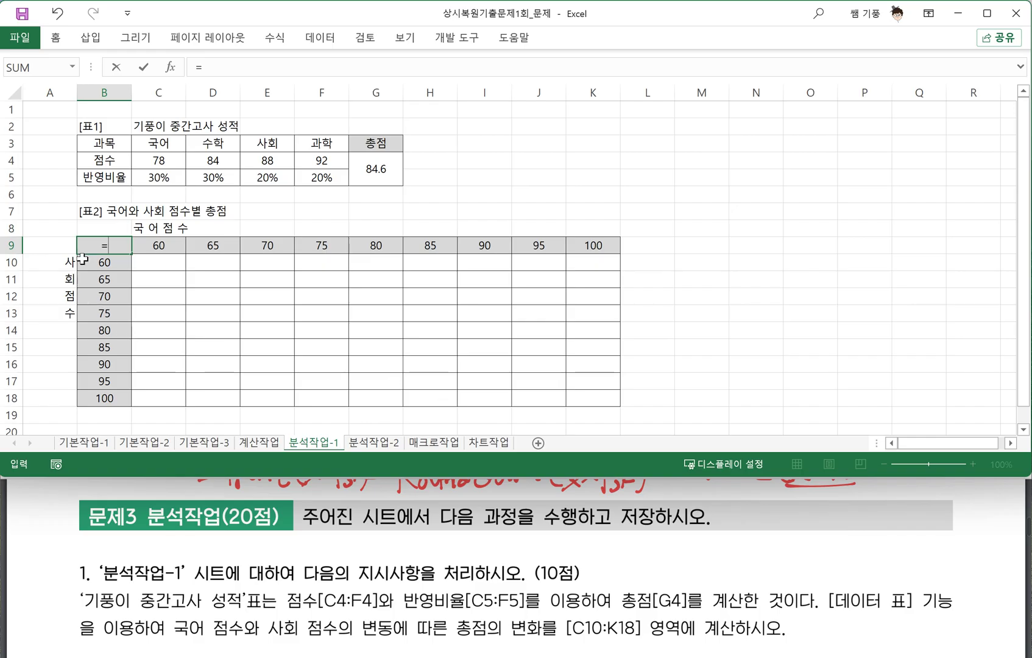
left_click(377, 169)
key("Return")
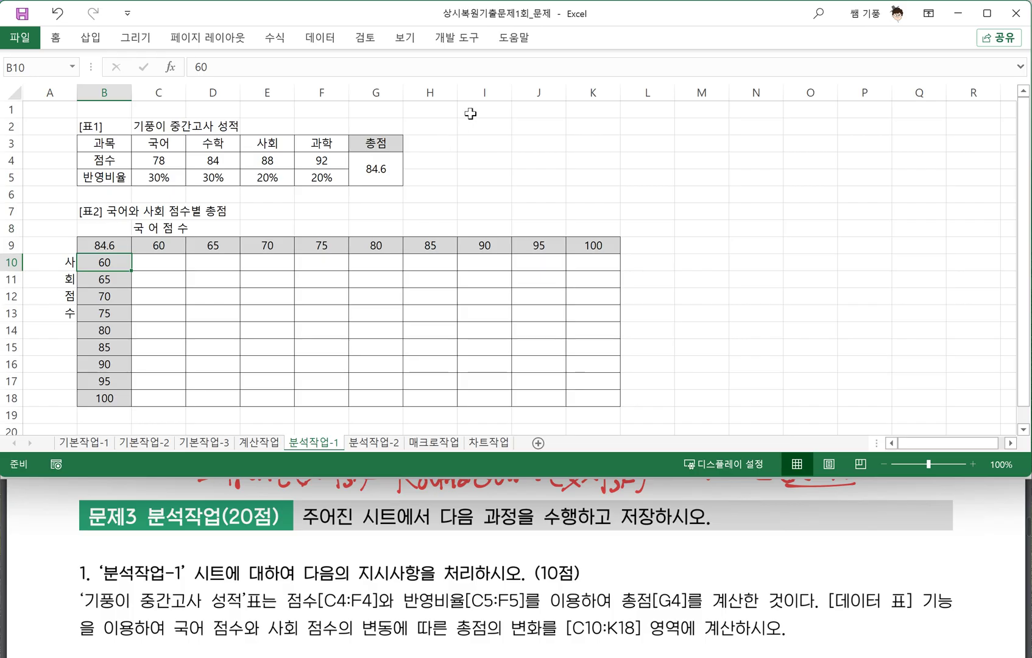
Draw a red ink box around the Korean scores in C9:K9 and handwrite 제목행 beside it
left_click(135, 37)
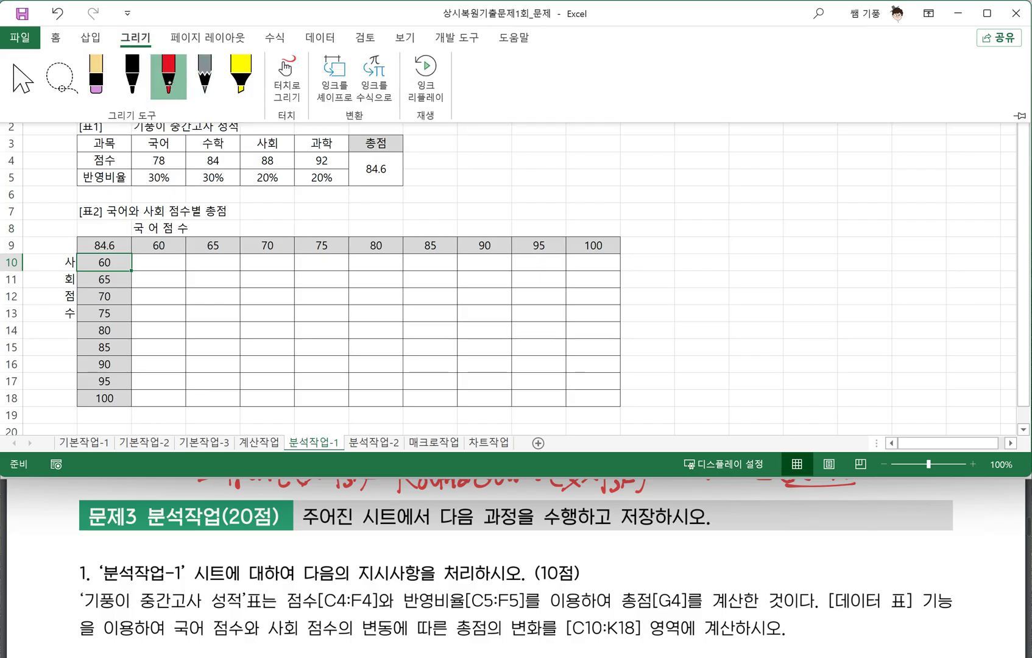
mouse_move(131, 226)
left_mouse_down()
mouse_move(234, 260)
mouse_move(549, 266)
mouse_move(619, 223)
mouse_move(125, 235)
left_mouse_up()
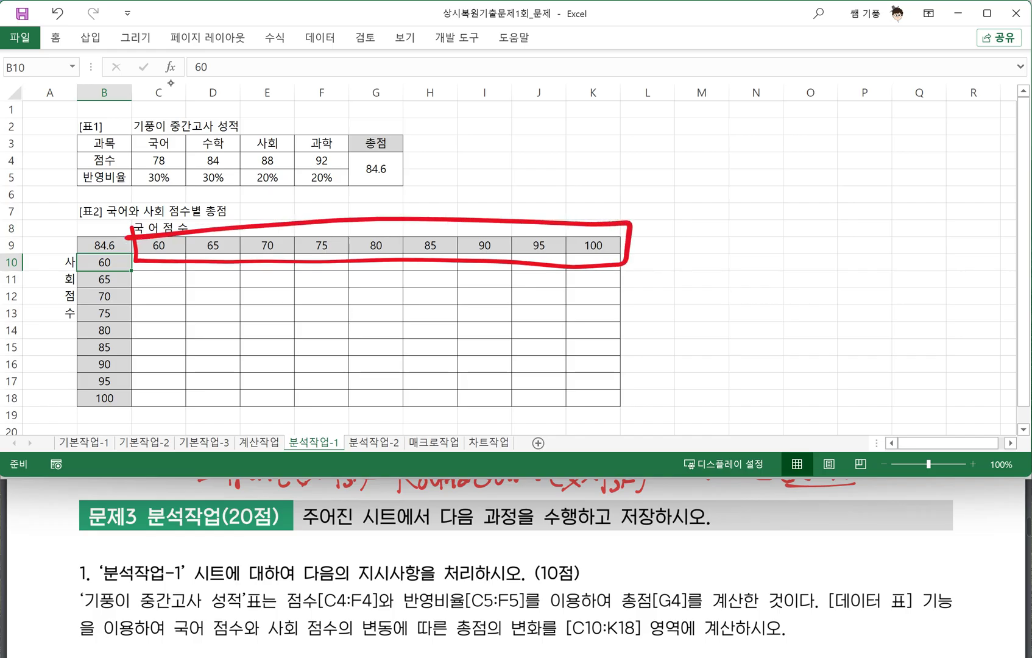
left_click_drag(644, 225, 640, 252)
left_click_drag(685, 211, 693, 218)
mouse_move(690, 217)
left_mouse_down()
mouse_move(687, 252)
mouse_move(706, 234)
left_mouse_up()
mouse_move(705, 206)
left_mouse_down()
mouse_move(738, 220)
mouse_move(739, 256)
left_mouse_up()
left_click_drag(760, 199, 768, 210)
mouse_move(750, 219)
left_mouse_down()
mouse_move(781, 212)
mouse_move(763, 224)
left_mouse_up()
left_click_drag(785, 206, 787, 256)
left_click_drag(788, 229, 796, 227)
mouse_move(802, 208)
left_mouse_down()
mouse_move(803, 253)
mouse_move(791, 244)
left_mouse_up()
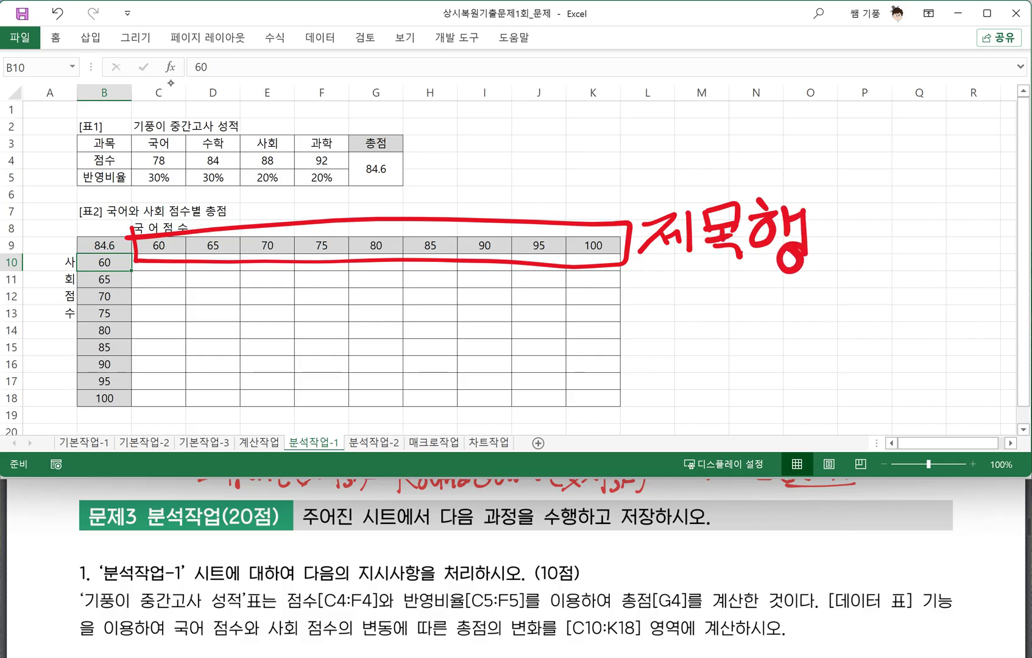
Outline the social studies scores in column B with red ink, then draw an arrow to the handwritten label 왼쪽열
mouse_move(66, 244)
left_mouse_down()
mouse_move(95, 419)
mouse_move(125, 245)
mouse_move(75, 249)
mouse_move(484, 136)
mouse_move(521, 138)
left_mouse_up()
left_click_drag(505, 120, 517, 156)
left_click_drag(576, 116, 567, 166)
mouse_move(556, 172)
left_mouse_down()
mouse_move(597, 158)
mouse_move(620, 173)
left_mouse_up()
mouse_move(611, 128)
left_mouse_down()
mouse_move(638, 127)
mouse_move(623, 154)
left_mouse_up()
left_click_drag(628, 139, 646, 152)
mouse_move(655, 130)
left_mouse_down()
mouse_move(664, 141)
mouse_move(652, 153)
left_mouse_up()
mouse_move(629, 159)
left_mouse_down()
mouse_move(663, 150)
mouse_move(663, 162)
left_mouse_up()
left_click_drag(662, 162, 662, 177)
left_click_drag(683, 122, 717, 153)
left_click_drag(683, 157, 723, 173)
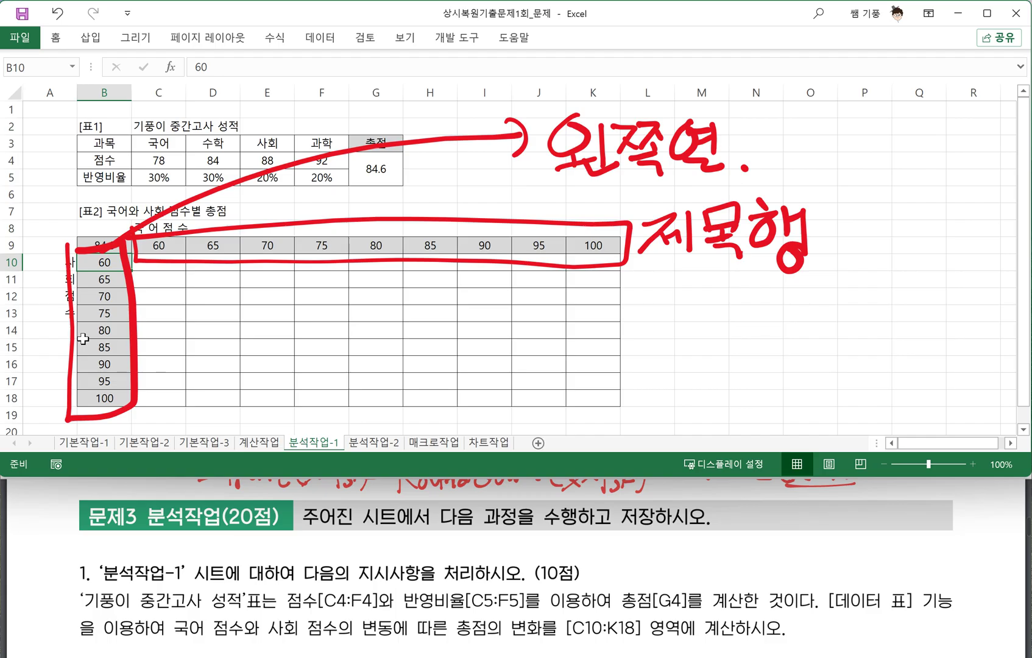
Create a data table over B9:K18 with row input cell C4 and column input cell E4
left_click_drag(99, 244, 582, 394)
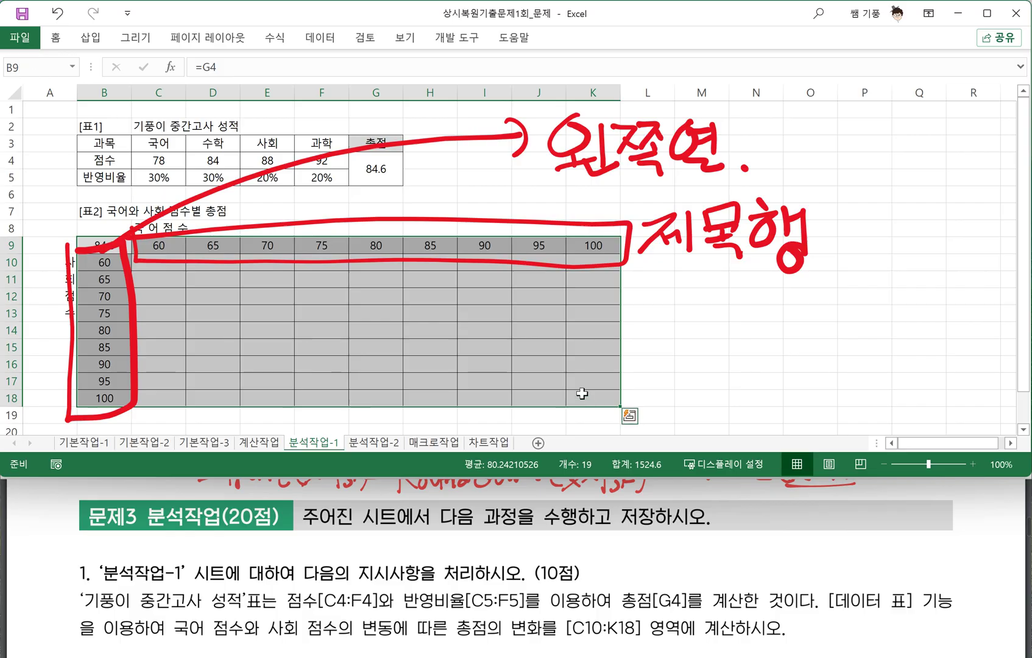
left_click(322, 37)
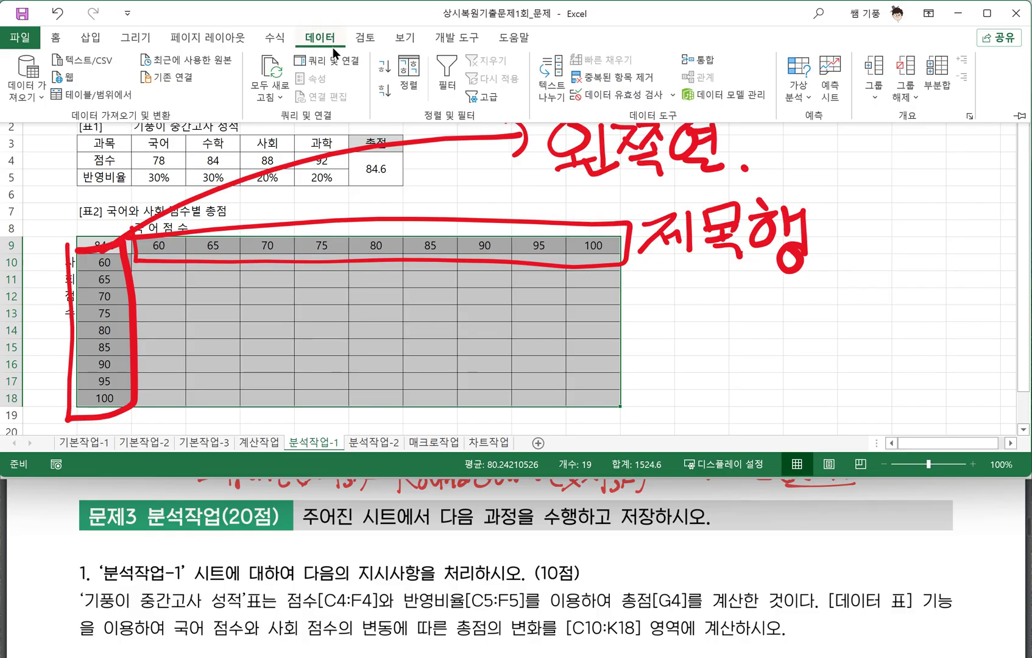
left_click(800, 95)
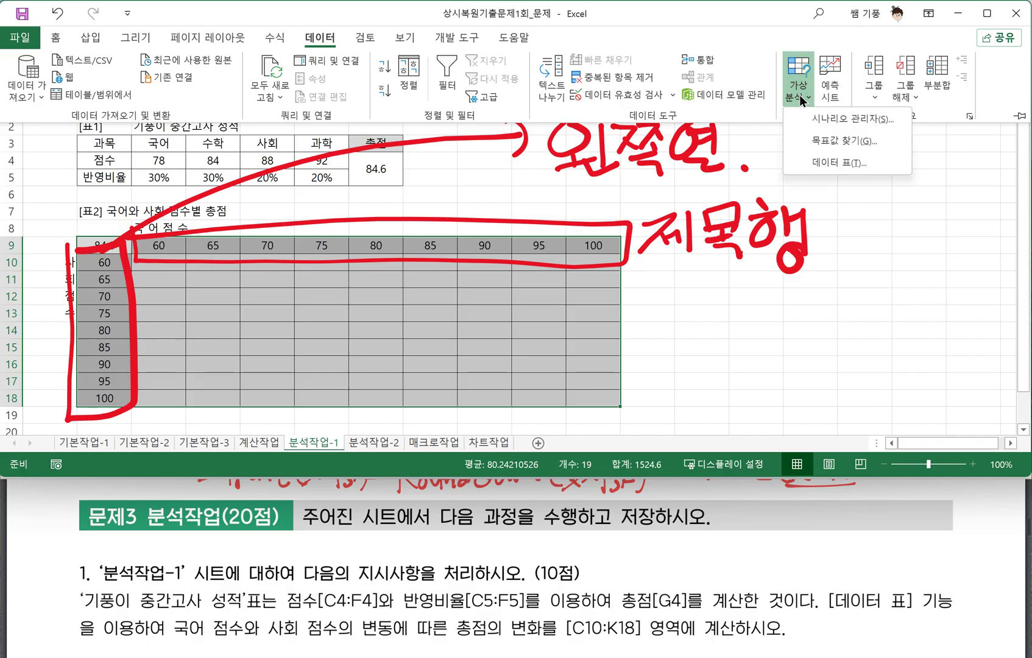
left_click(848, 163)
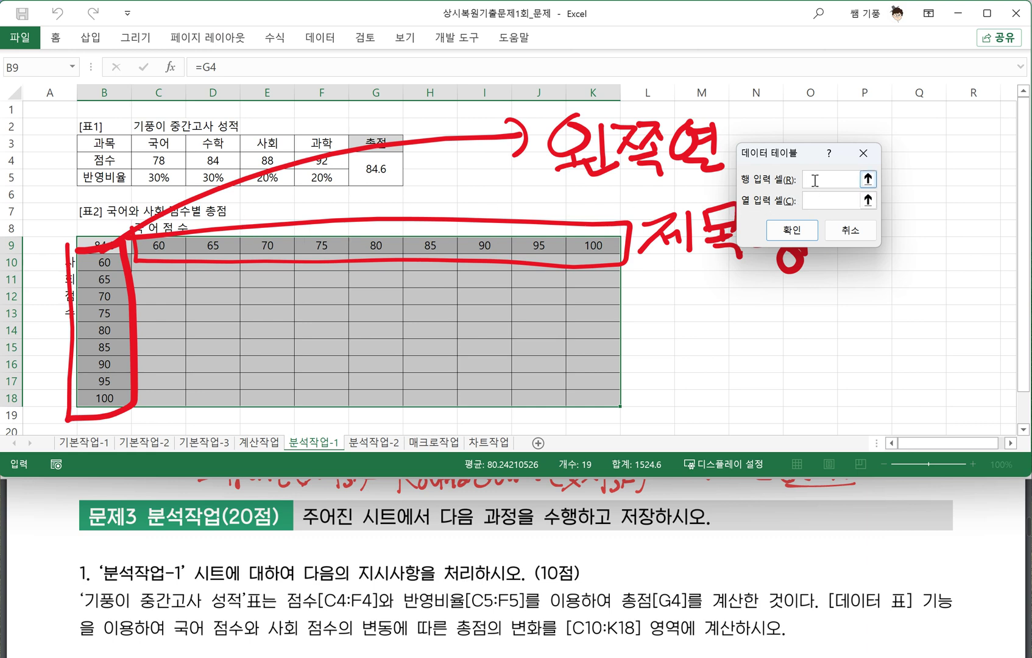
left_click(160, 162)
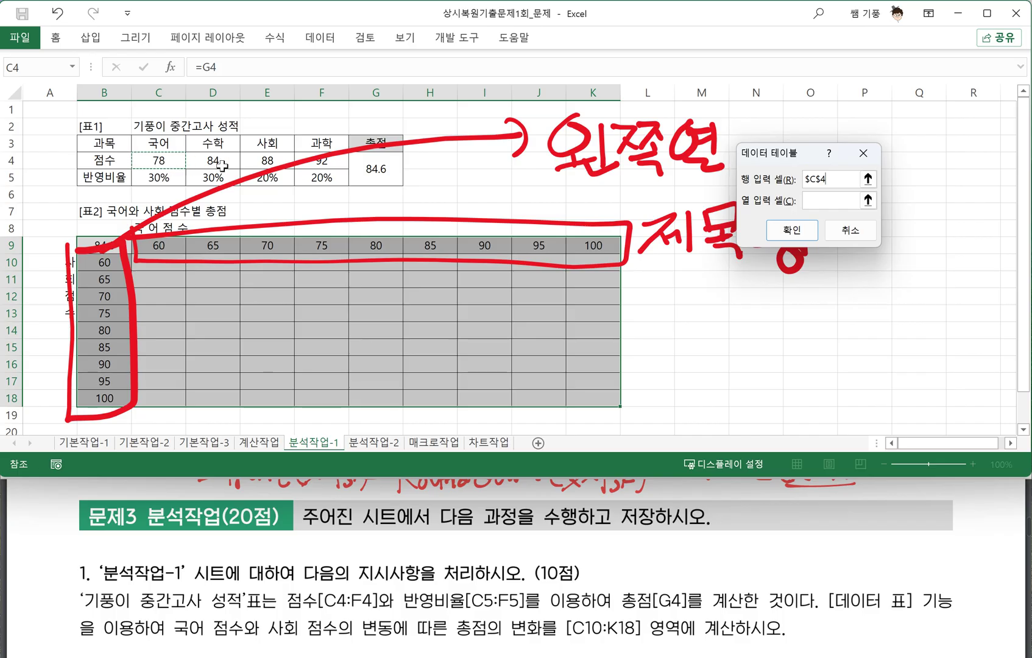
left_click(821, 200)
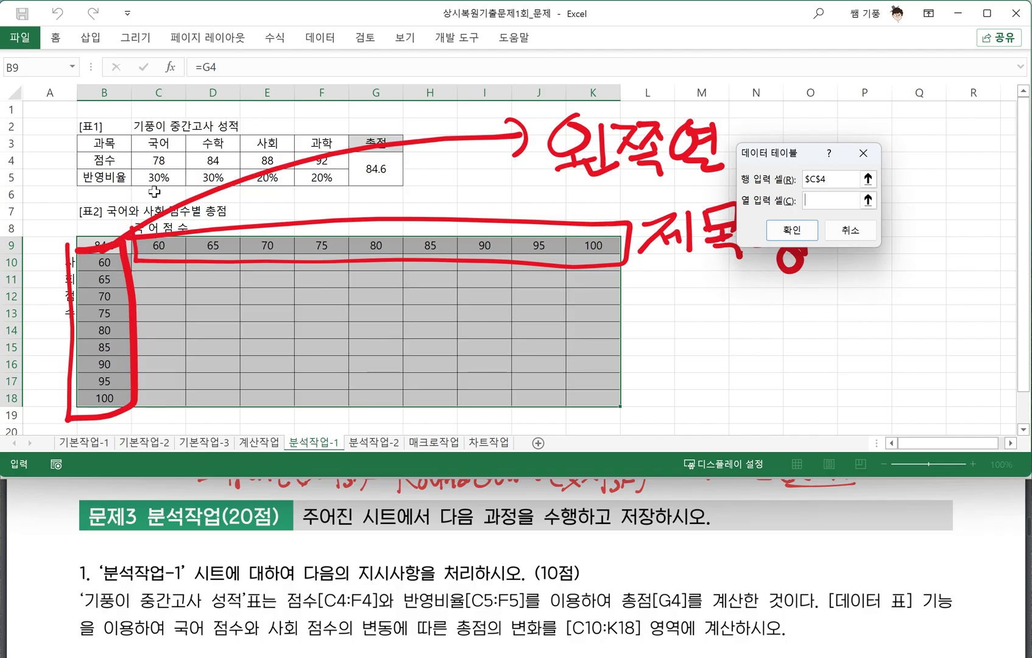
left_click(267, 160)
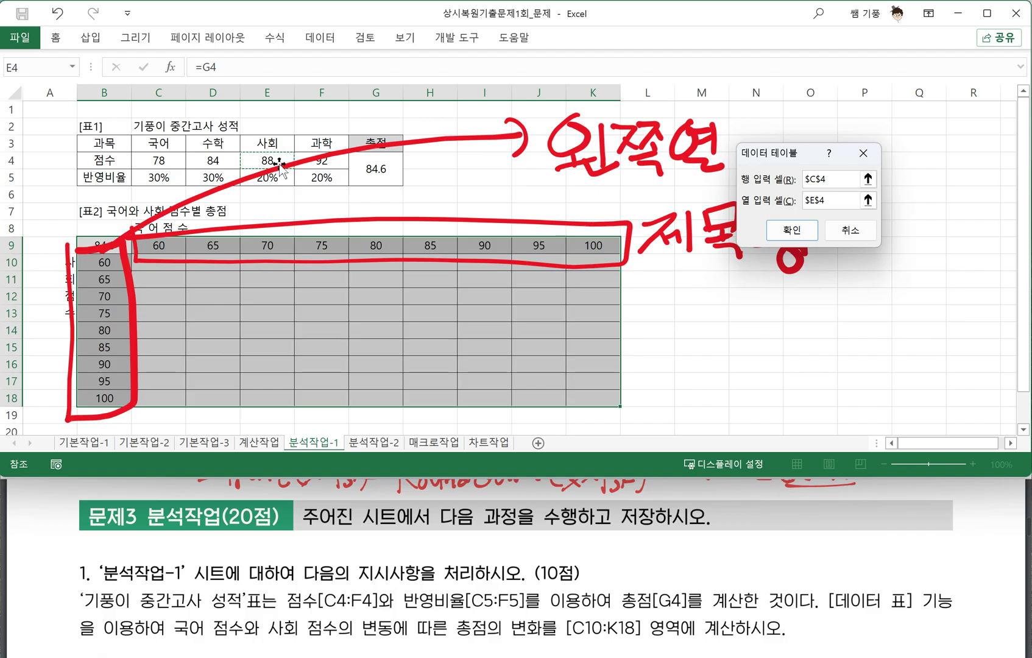
left_click(791, 231)
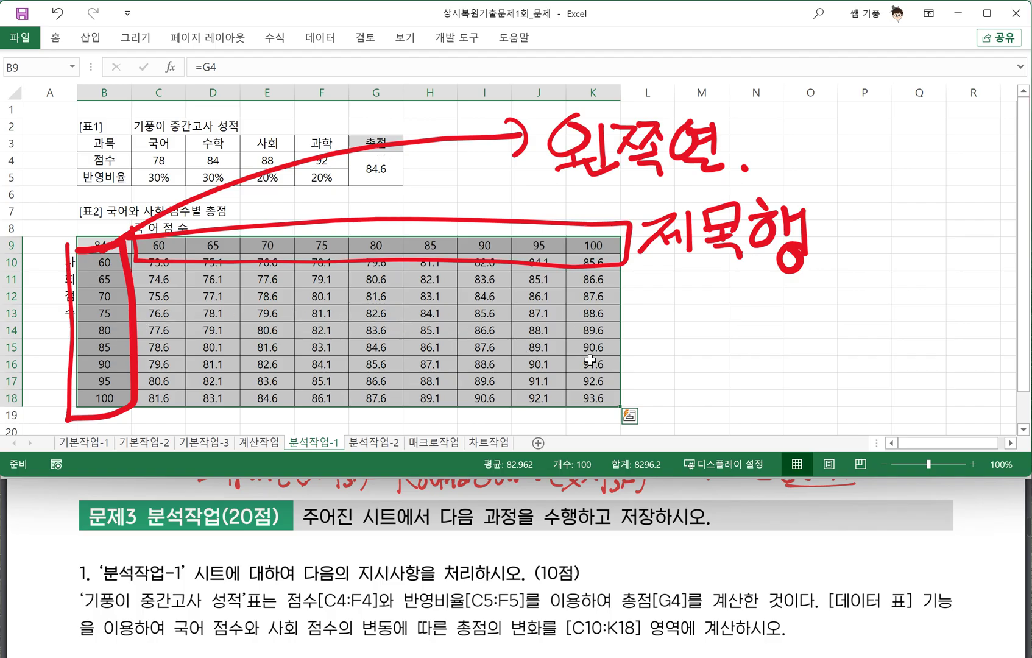
Delete the red ink annotations from the sheet and inspect the data table formula in H15
left_click(630, 234)
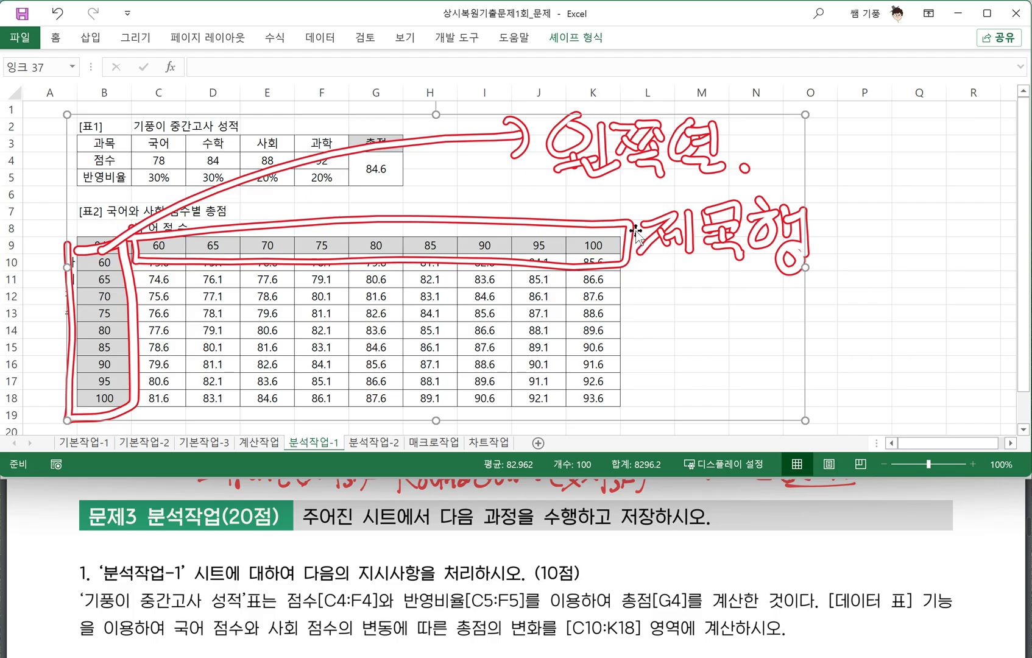
key("Delete")
left_click(427, 348)
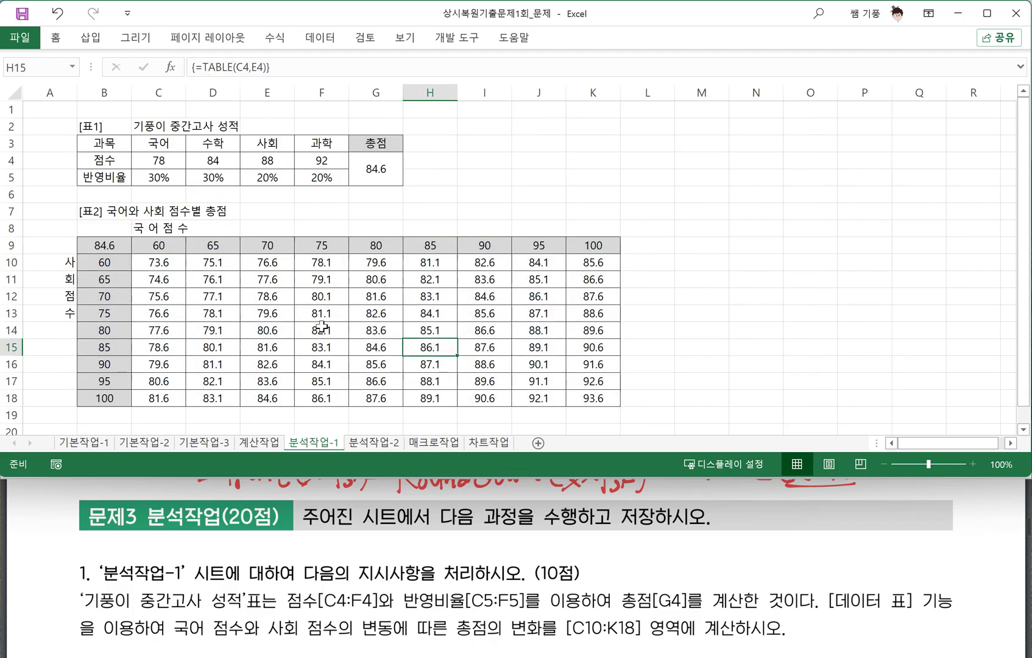
Try to delete only the F12:I15 part of the data table and dismiss the alert
left_click(317, 297)
left_click_drag(400, 316, 477, 356)
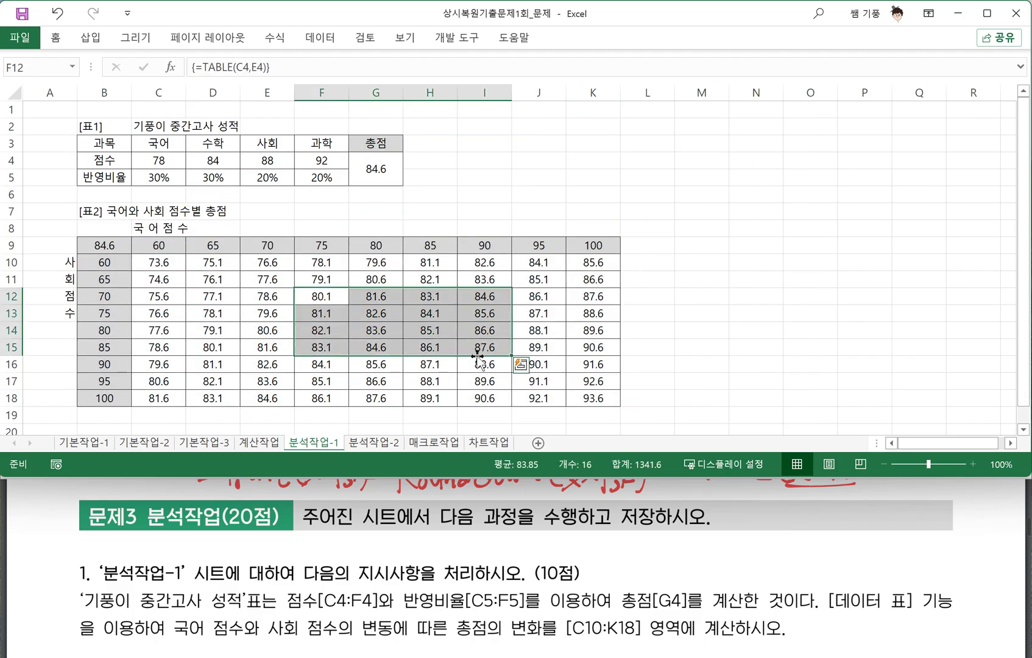
key("Delete")
left_click(610, 329)
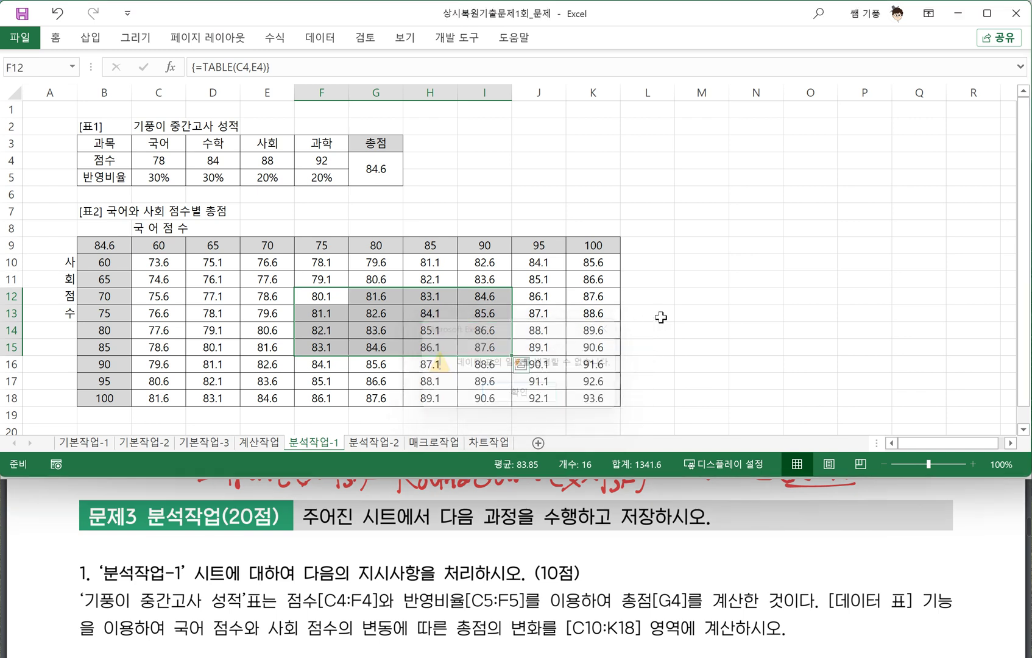
left_click(631, 314)
Clear the whole data table result range C10:K18, then undo the deletion
left_click_drag(157, 264, 596, 393)
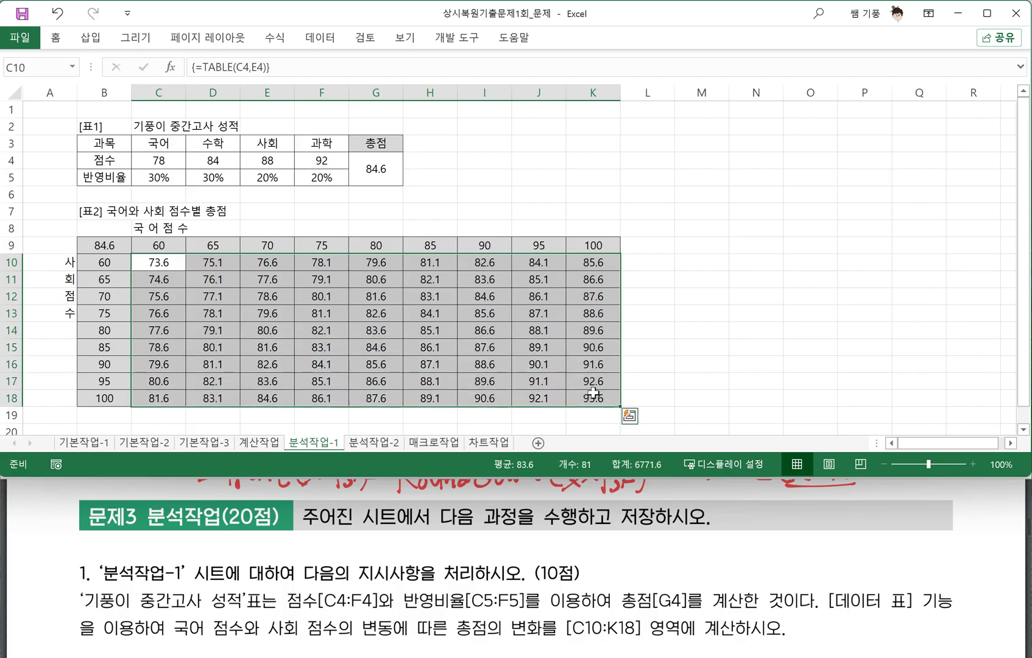
key("Delete")
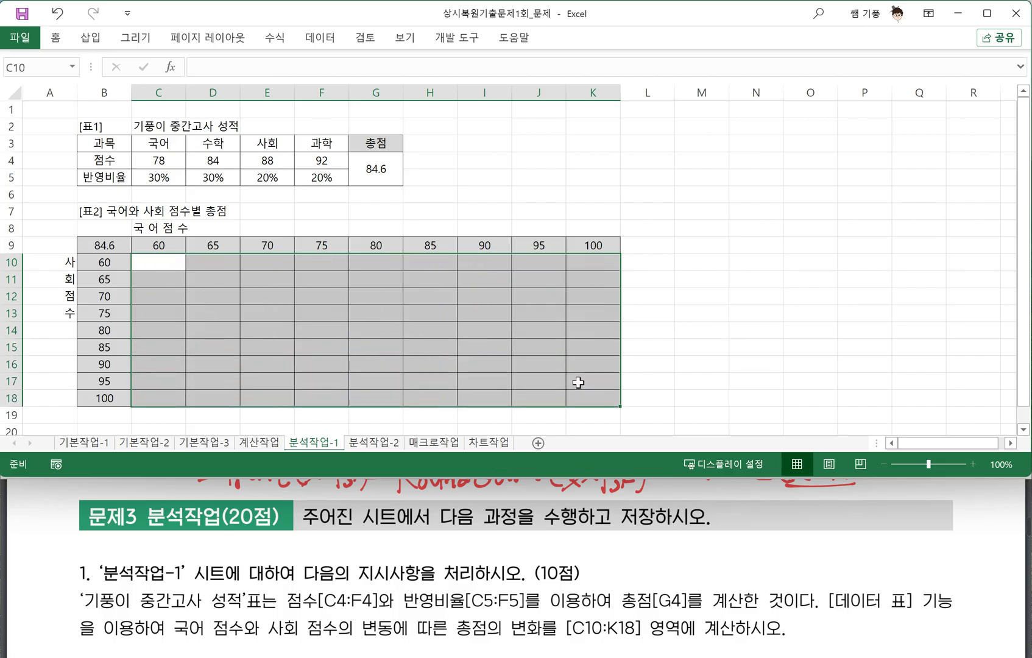
key("ctrl+z")
left_click(666, 345)
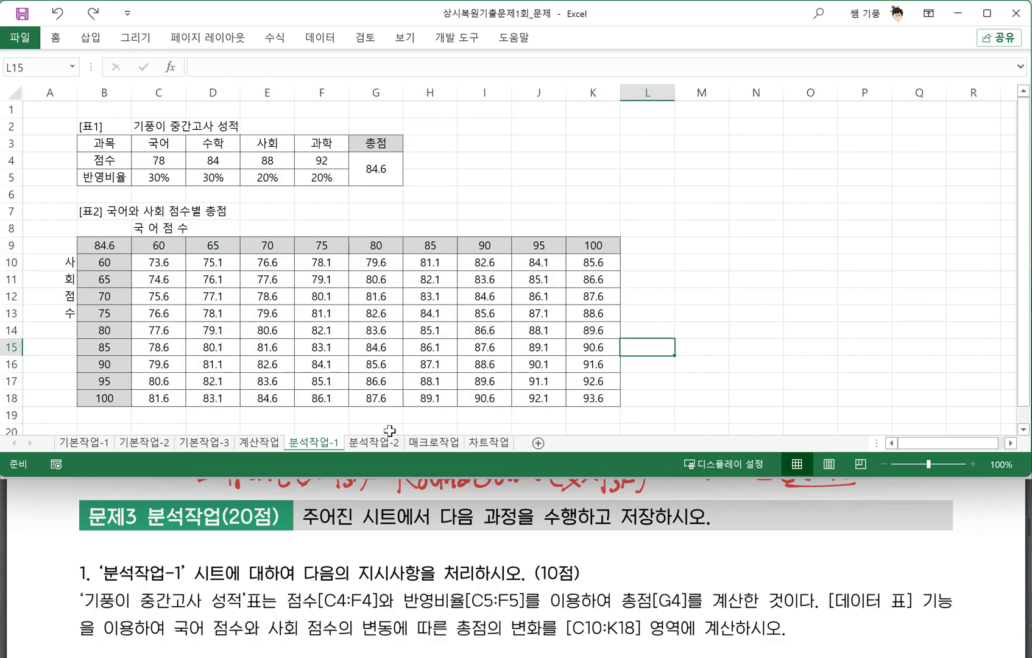
Open the 분석작업-2 sheet and mark the key consolidation terms in red in the PDF instructions for task 2
left_click(375, 443)
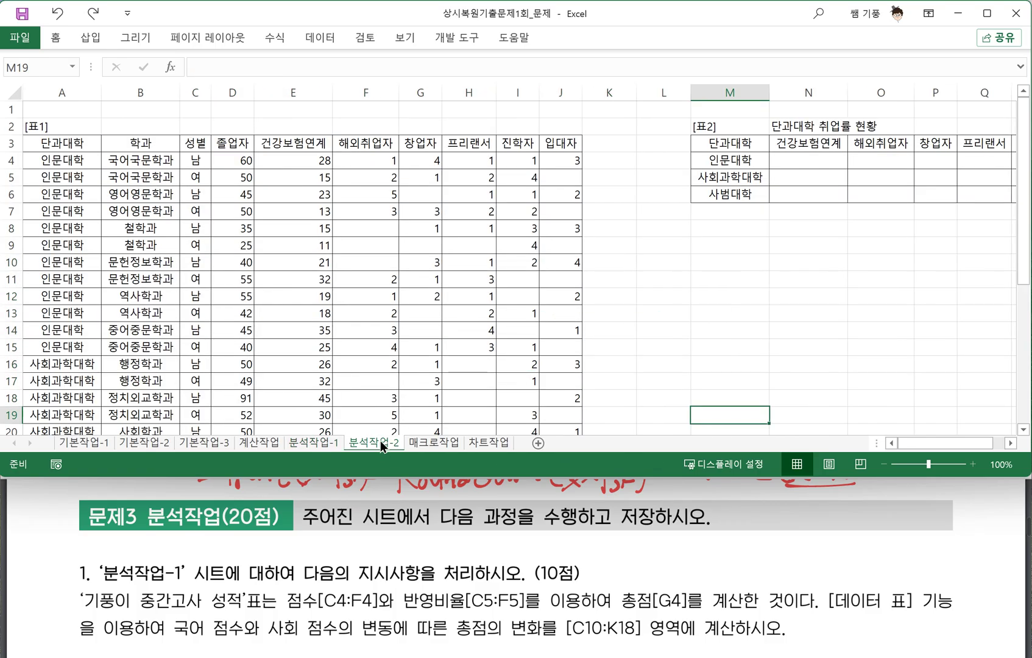
scroll(243, 585, "down", 5)
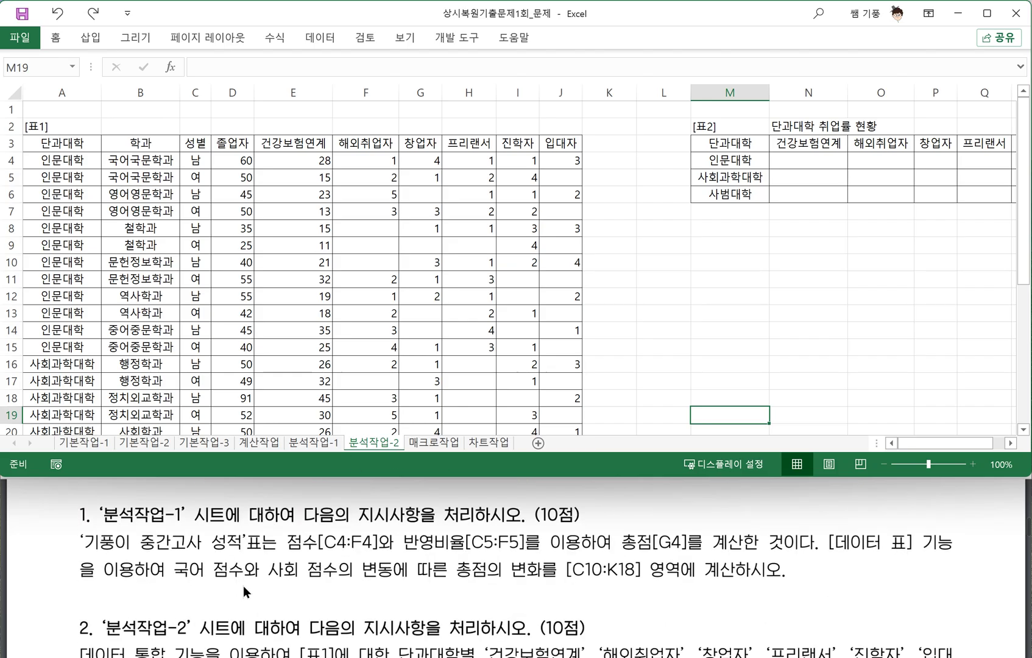
left_click(247, 584)
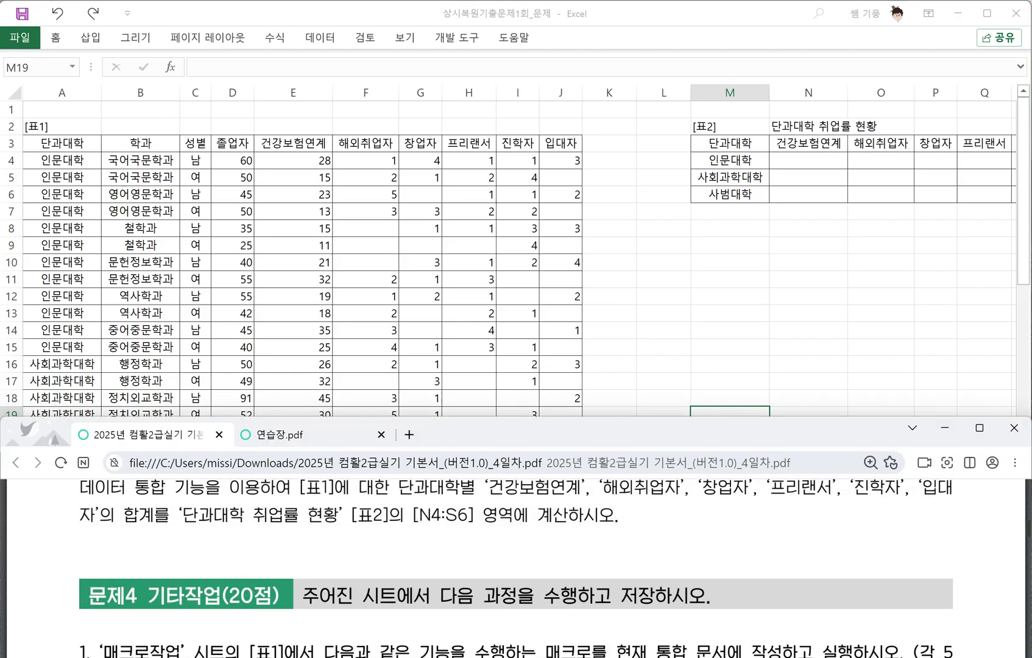
scroll(246, 583, "up", 2)
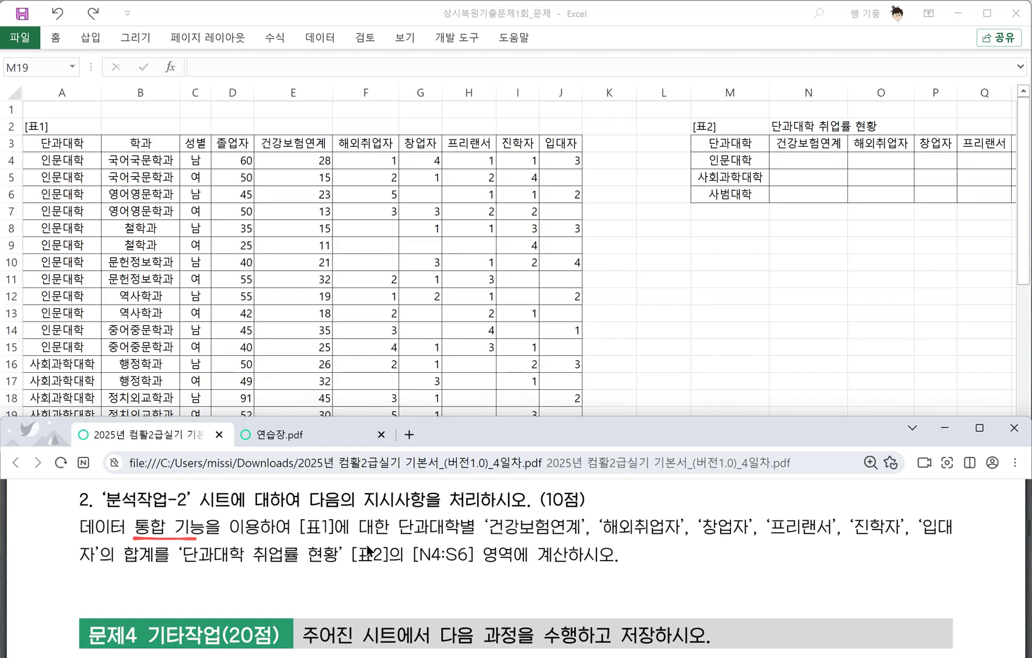
left_click_drag(486, 540, 556, 539)
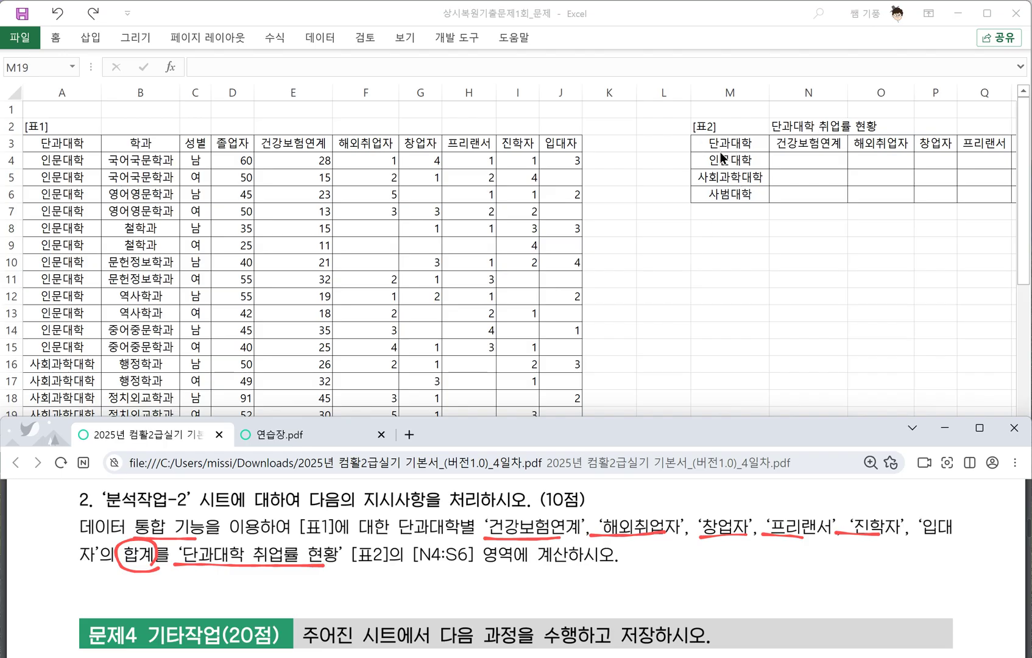
Select the [표2] range M3:S6 and start a data consolidation using the 합계 function
left_click(736, 148)
left_click_drag(736, 148, 912, 188)
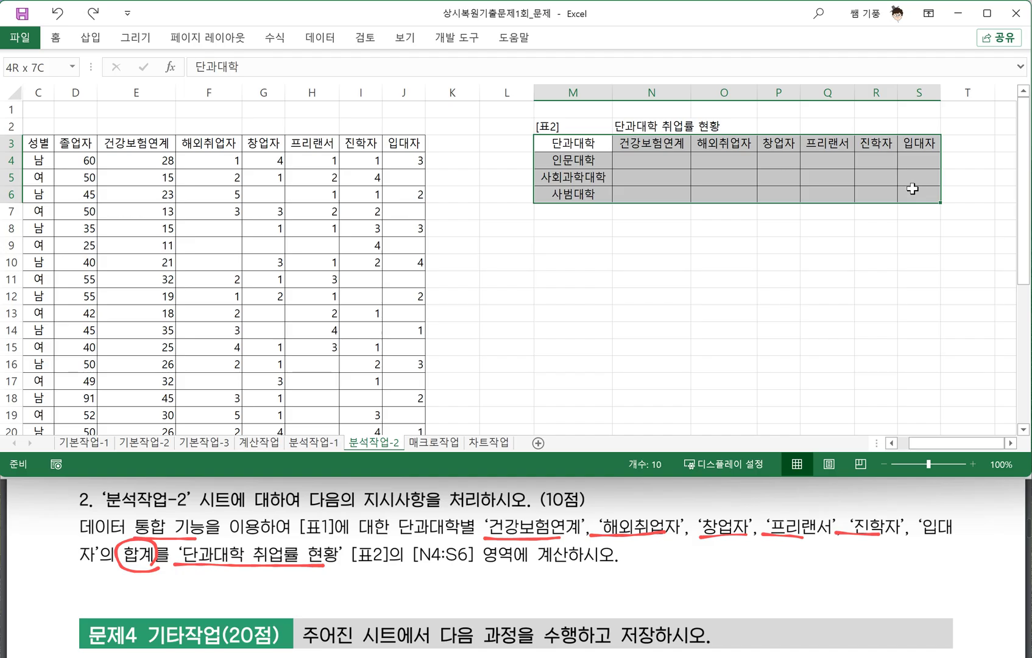
left_click_drag(912, 189, 912, 189)
scroll(610, 209, "left", 2)
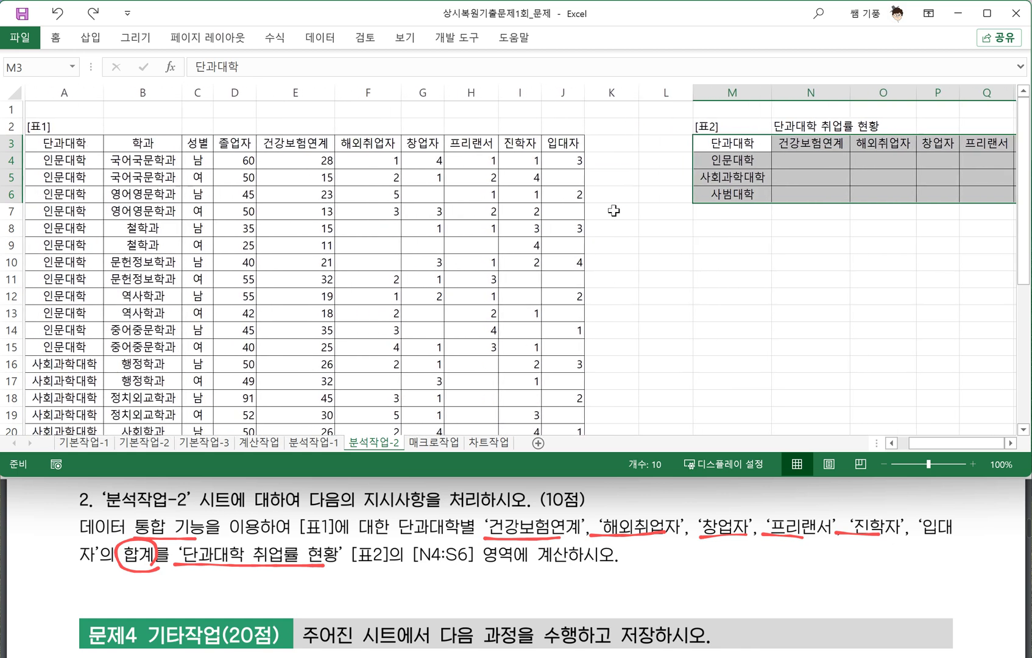
scroll(868, 194, "right", 3)
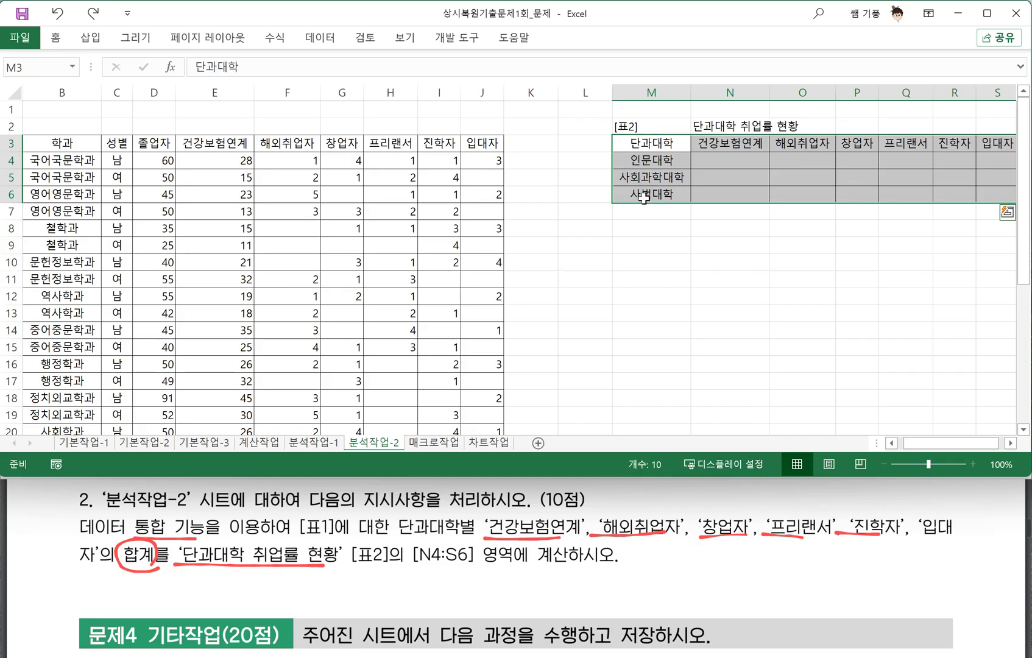
scroll(101, 193, "left", 1)
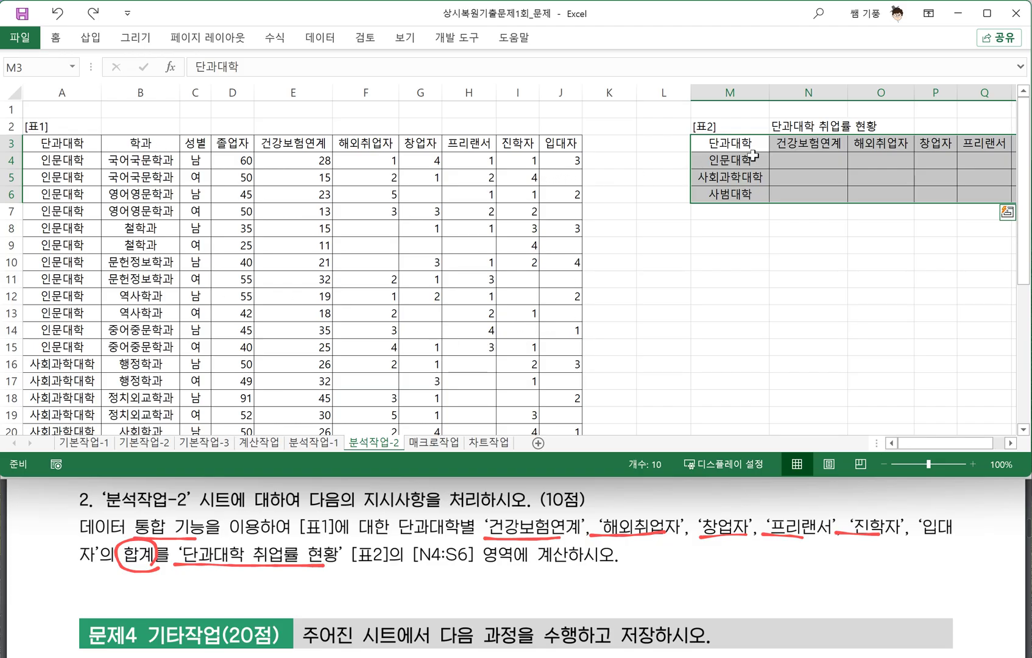
left_click(319, 37)
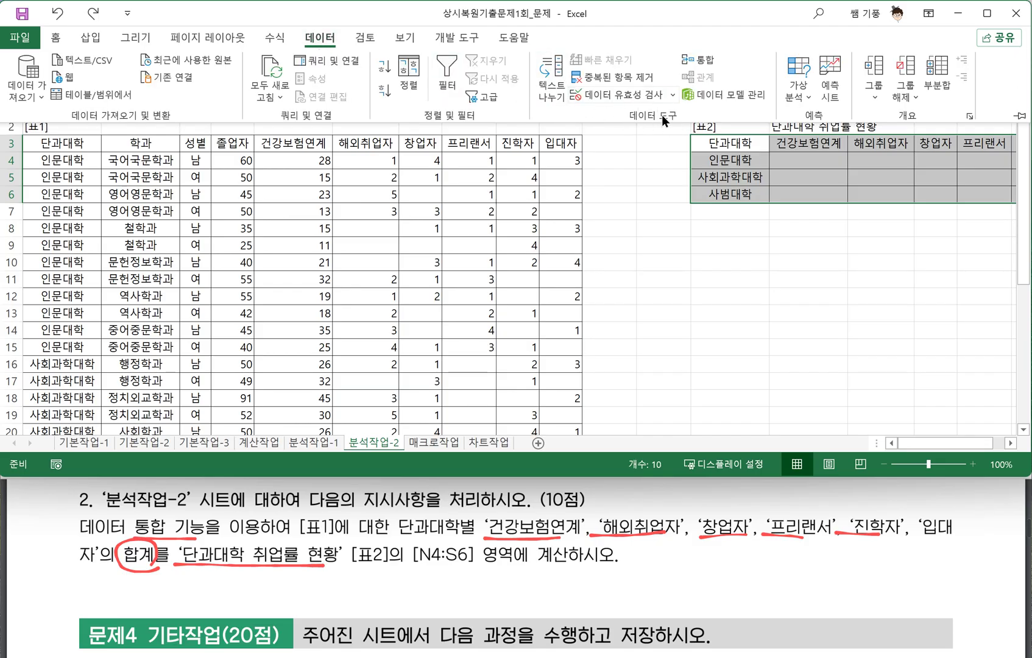
left_click(706, 60)
left_click(712, 114)
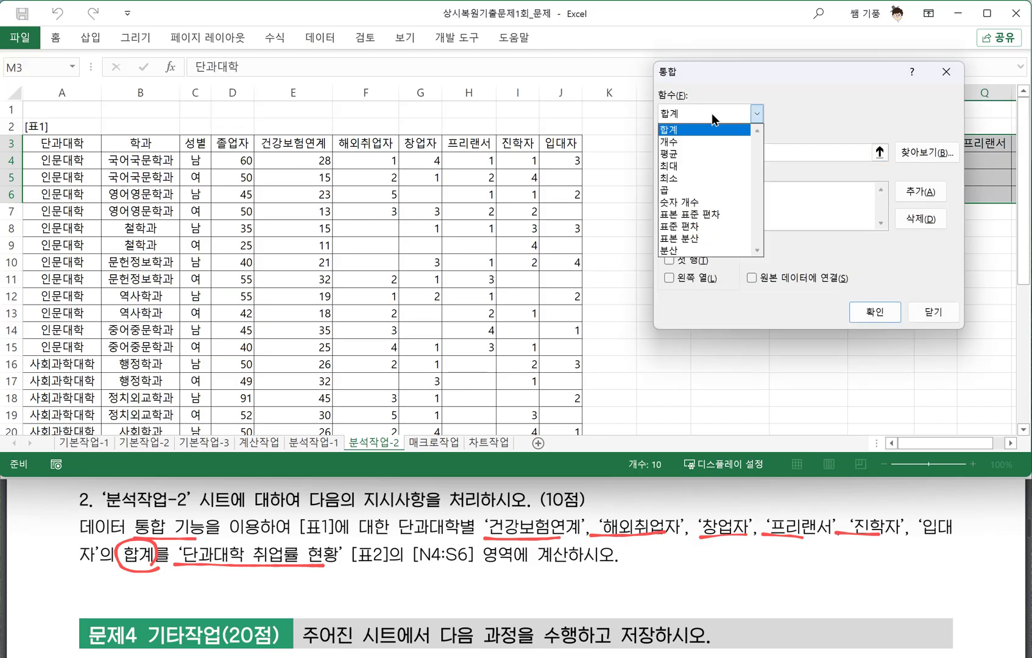
left_click(674, 130)
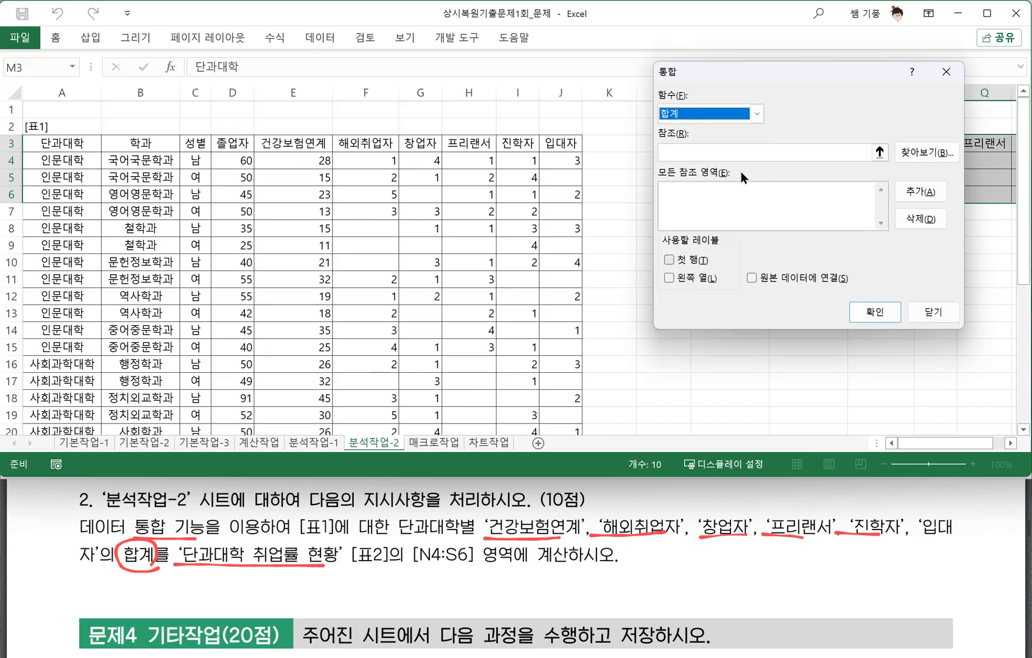
Add [표1] range A3:J33 as the consolidation reference, use 첫 행 and 왼쪽 열 as labels, and run the consolidation
left_click(684, 153)
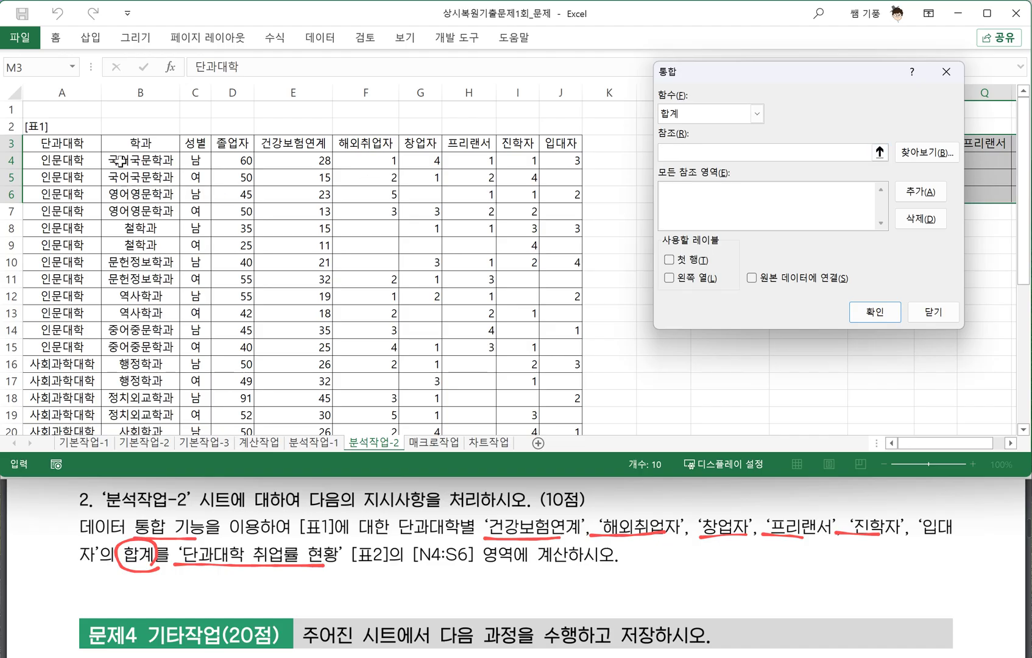
left_click_drag(52, 143, 562, 396)
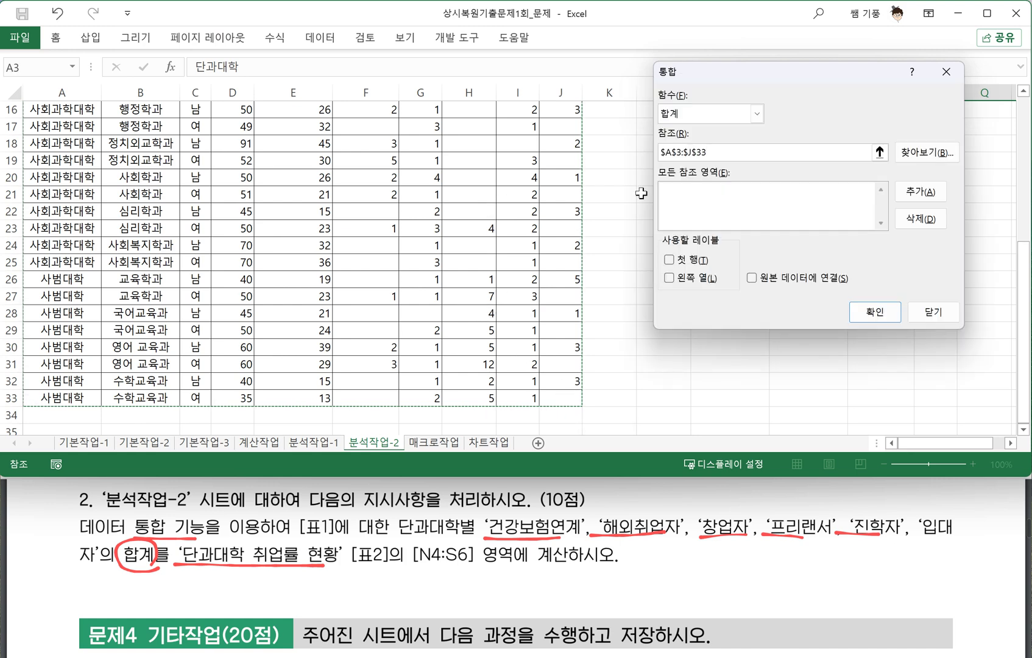
left_click(927, 192)
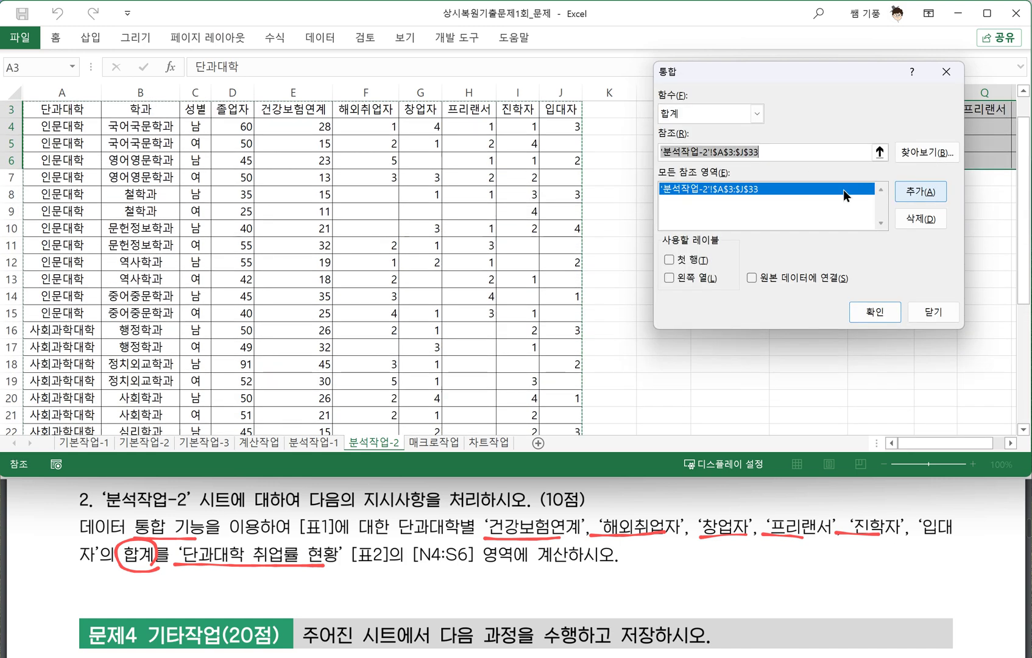
left_click(669, 279)
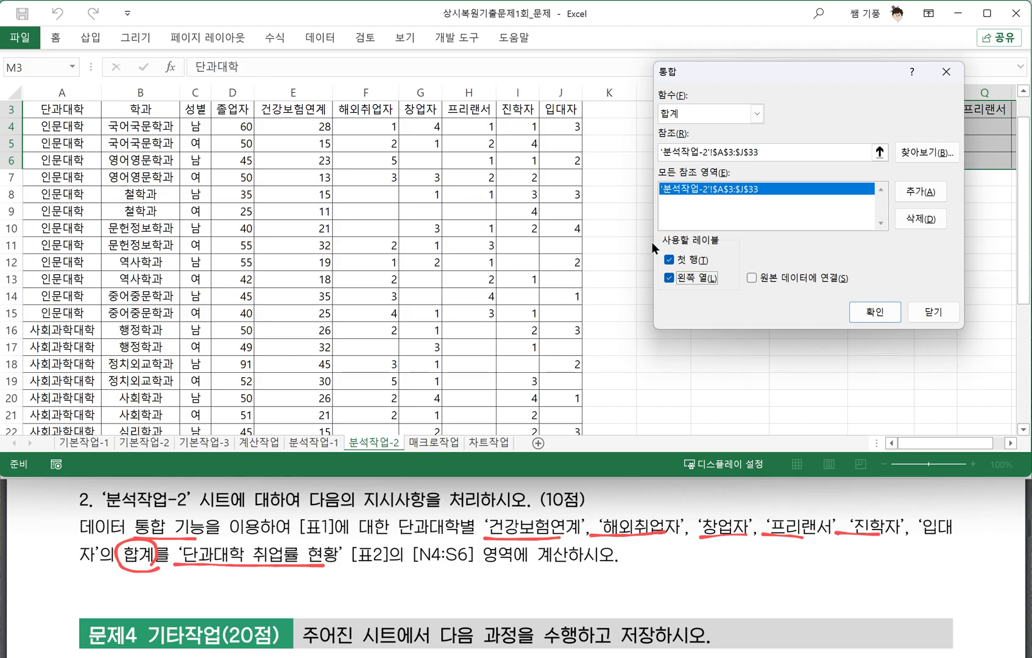
left_click(880, 310)
left_click(880, 312)
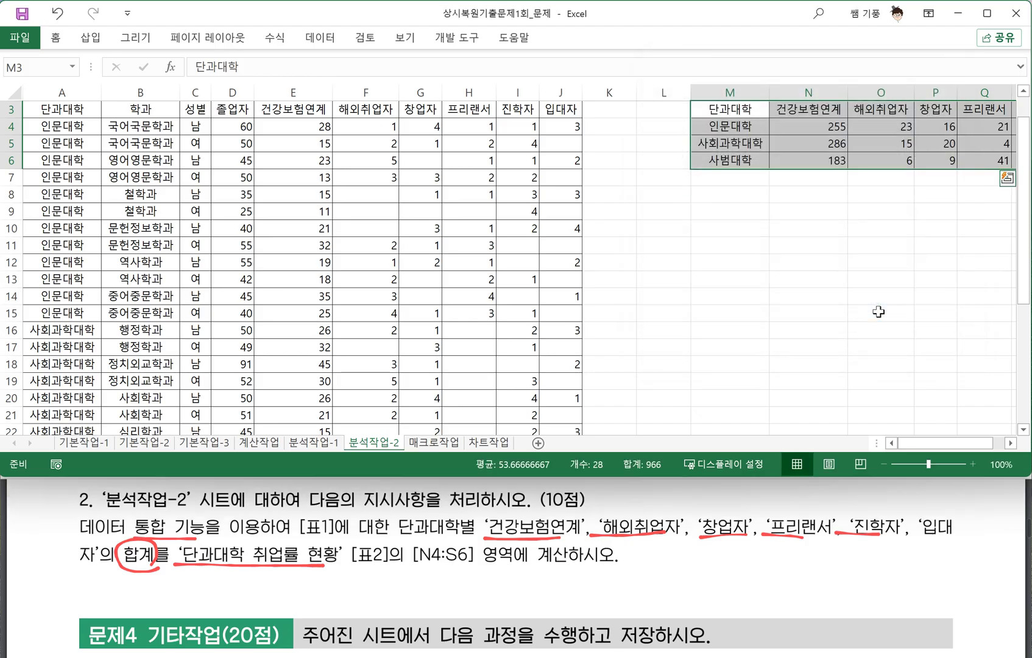
left_click(834, 211)
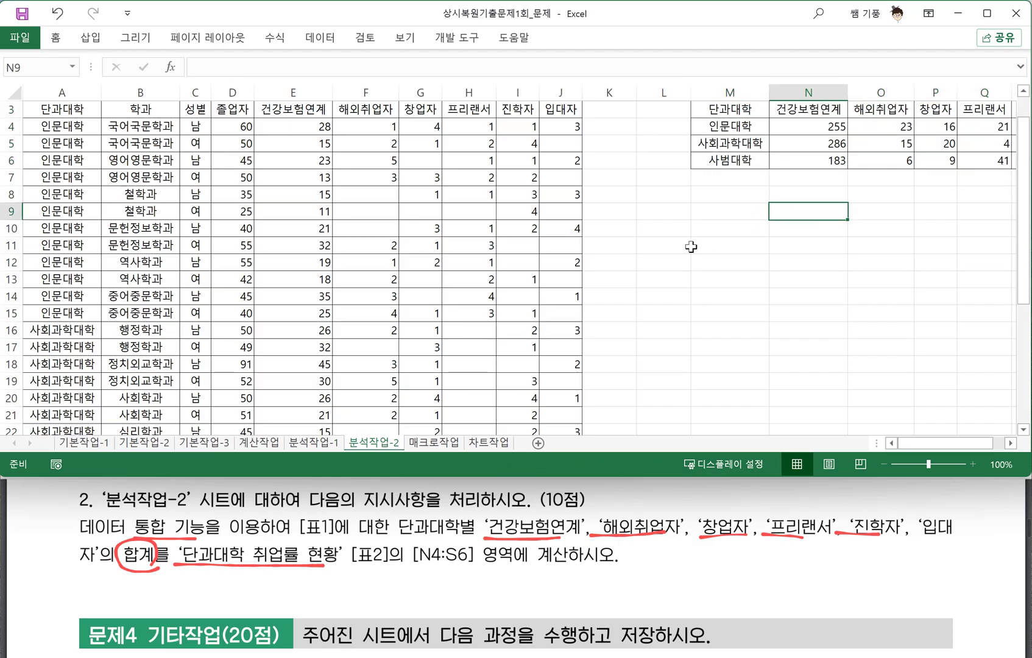
Open the 매크로작업 sheet and bring up the 문제4 기타작업 macro instructions in the PDF
left_click(437, 443)
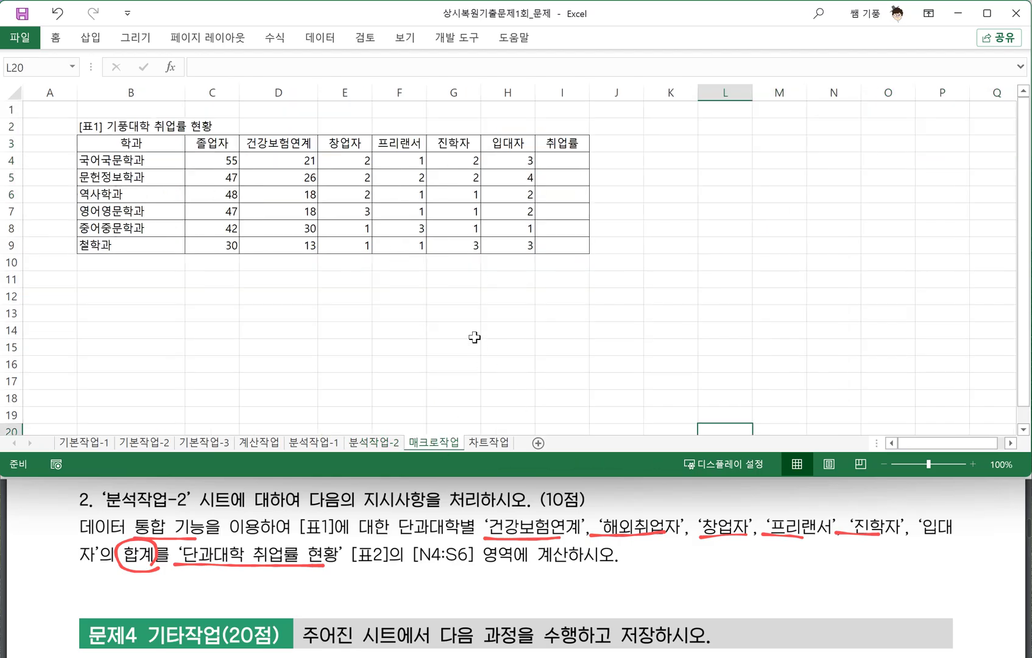
scroll(307, 541, "down", 3)
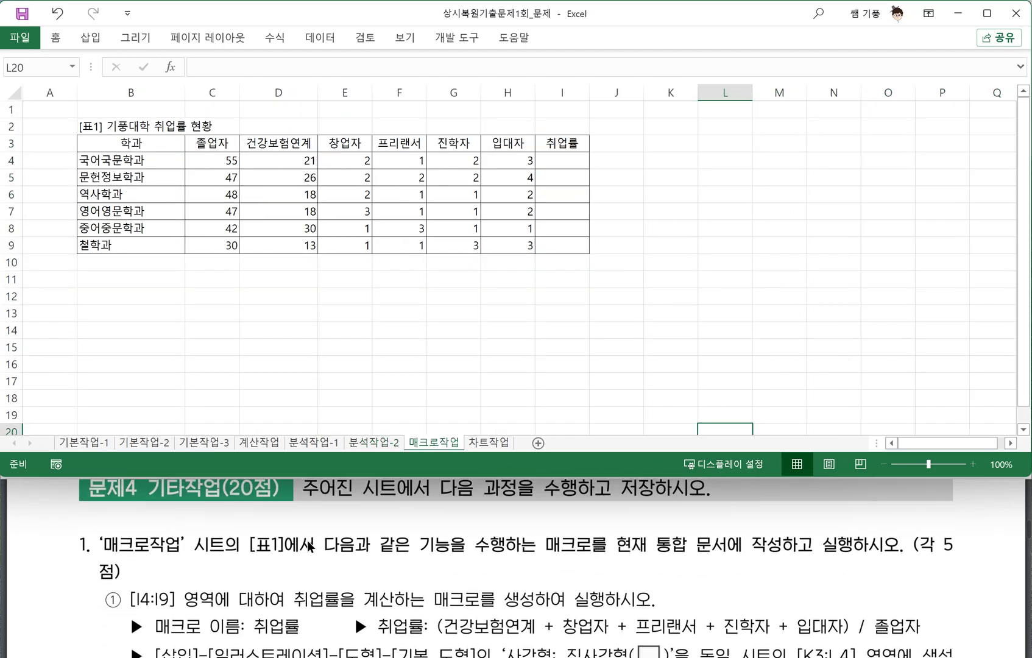
left_click(251, 541)
scroll(252, 541, "up", 3)
scroll(516, 566, "up", 2)
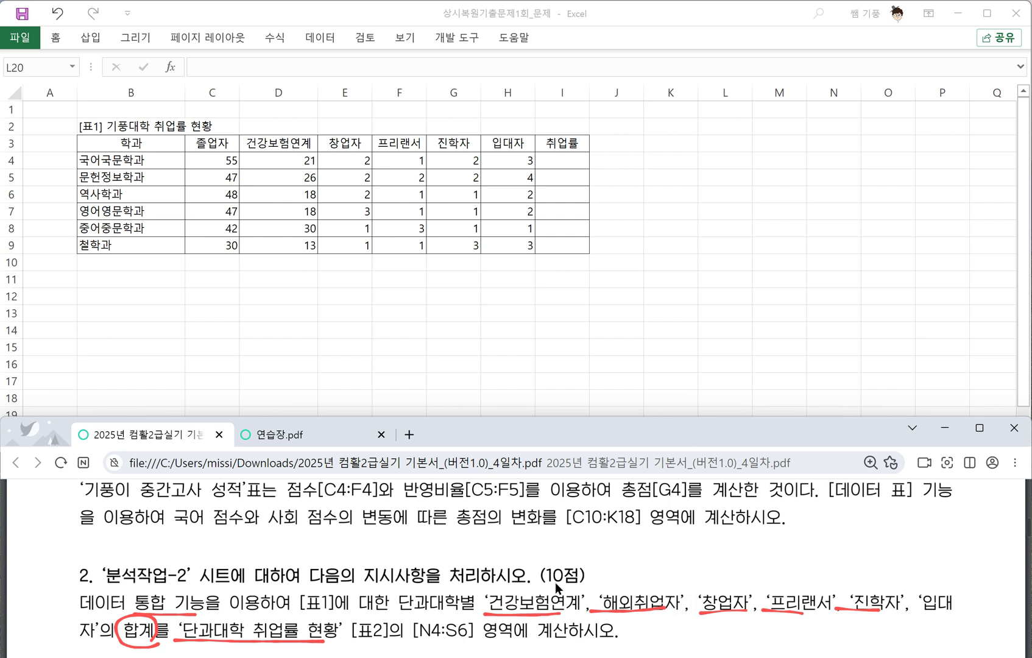
scroll(550, 573, "down", 5)
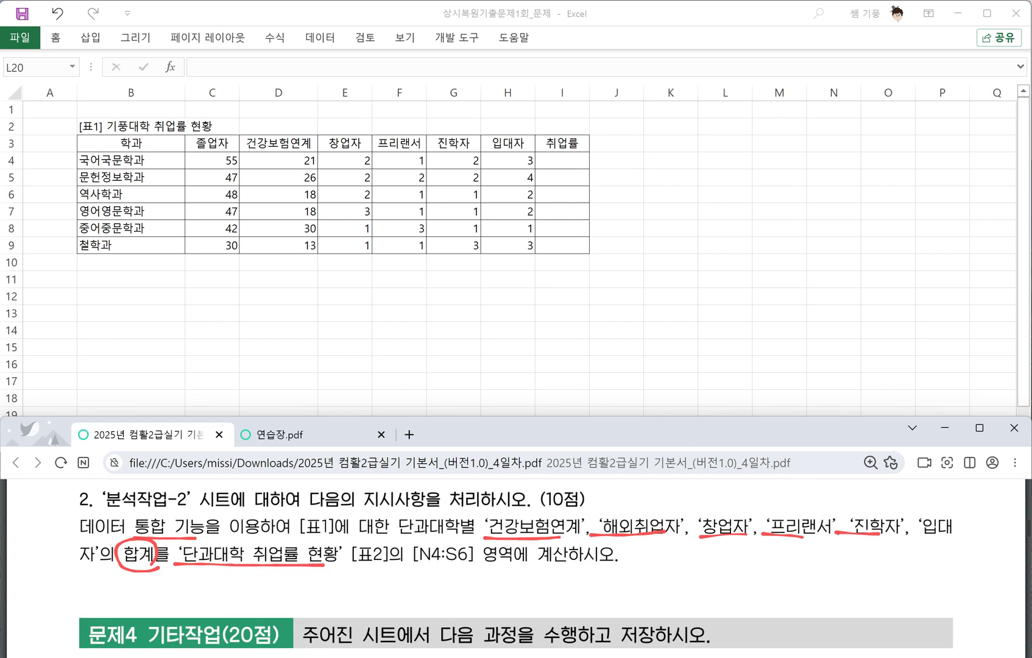
scroll(435, 557, "down", 2)
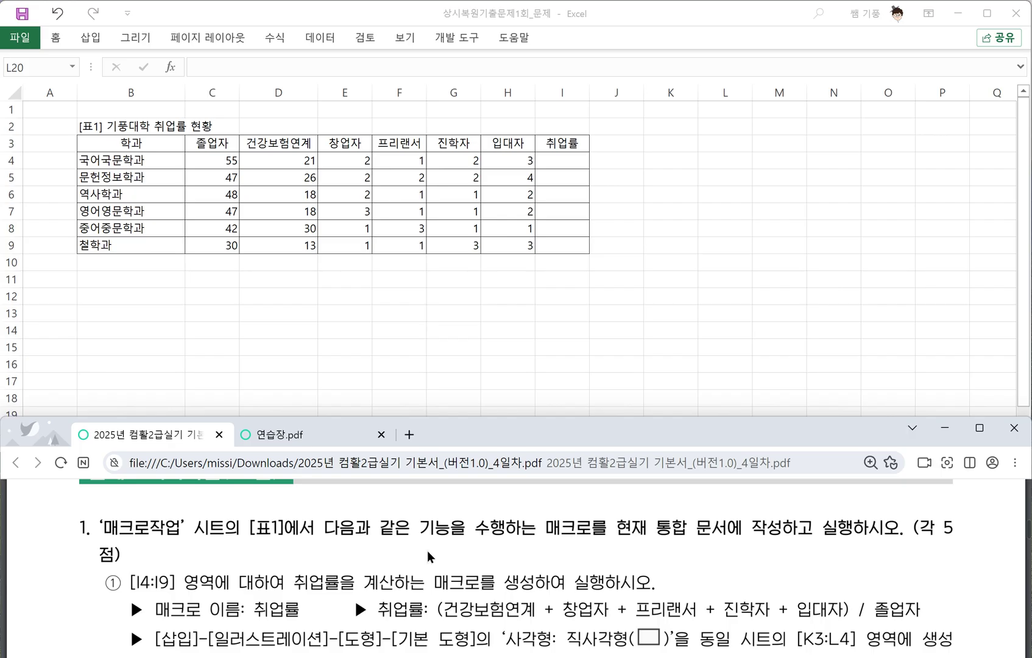
Underline in red the macro storage location, the 취업률 macro name, the shape text and the shape-click requirement in the PDF
scroll(355, 598, "up", 1)
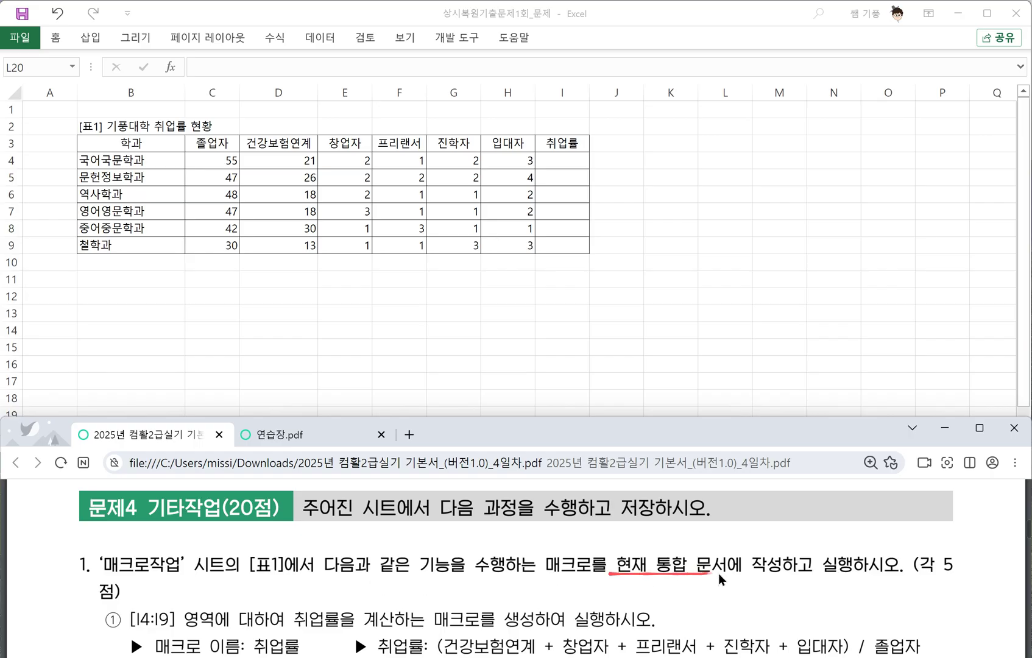
scroll(355, 587, "down", 1)
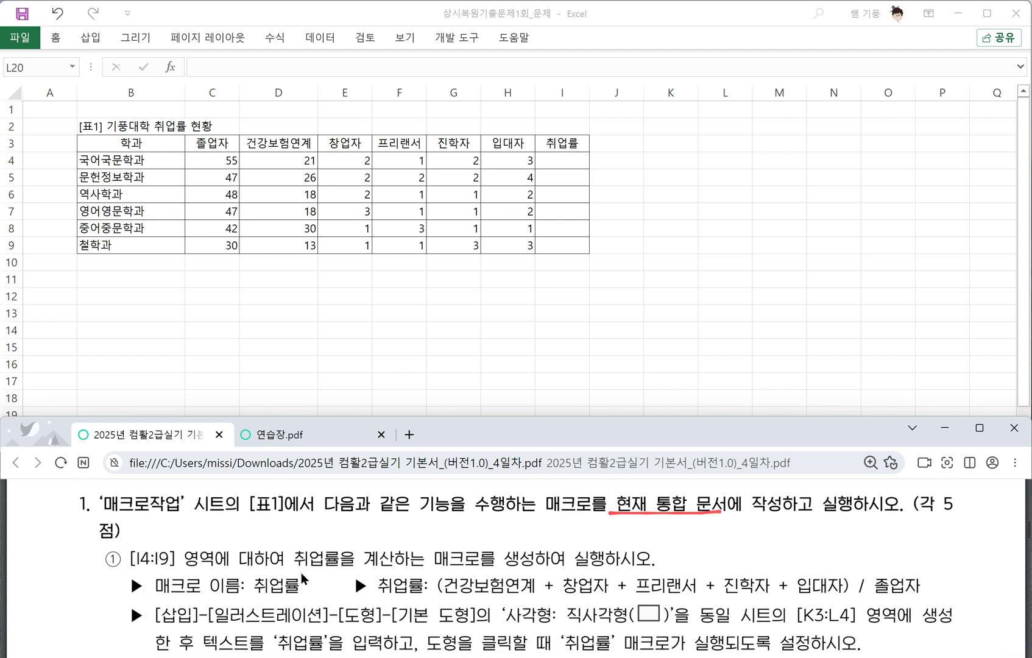
left_click_drag(292, 570, 650, 567)
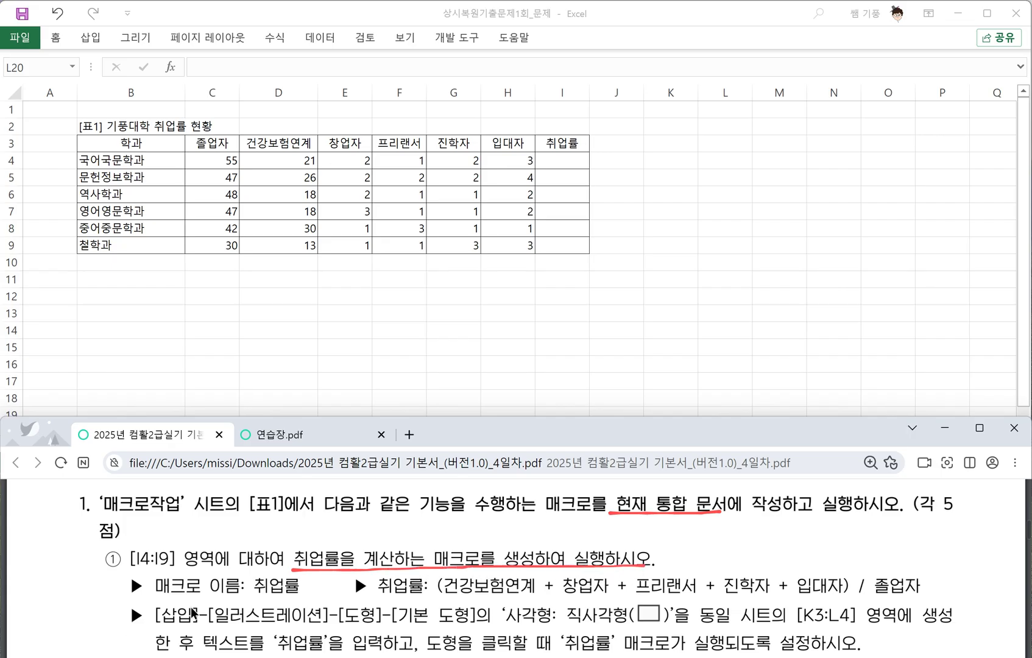
left_click_drag(252, 594, 288, 595)
scroll(516, 566, "down", 1)
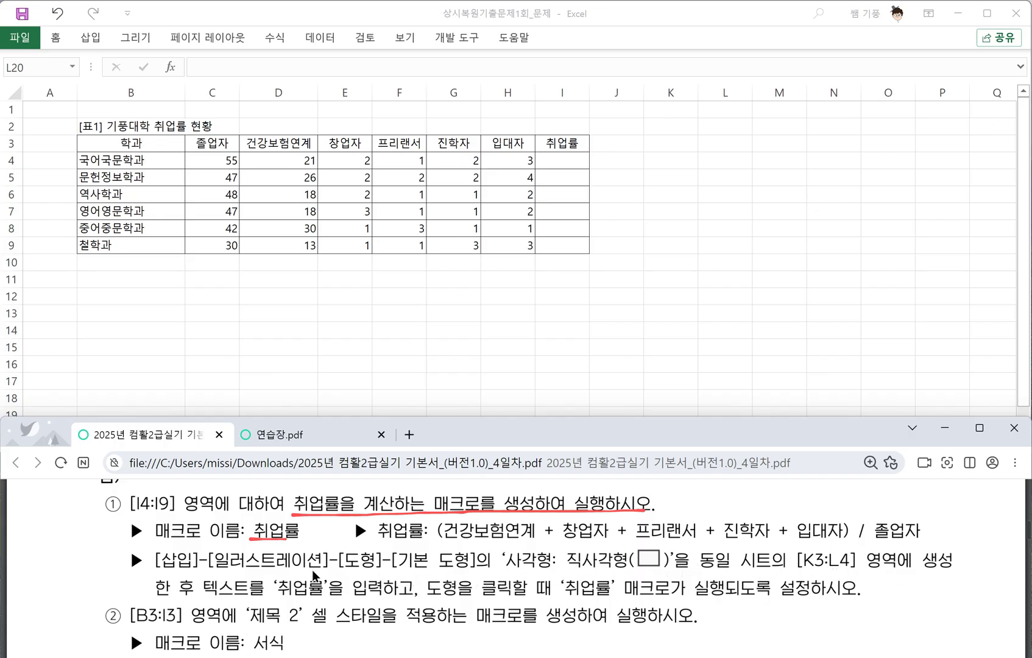
left_click_drag(257, 596, 324, 596)
left_click_drag(428, 601, 834, 601)
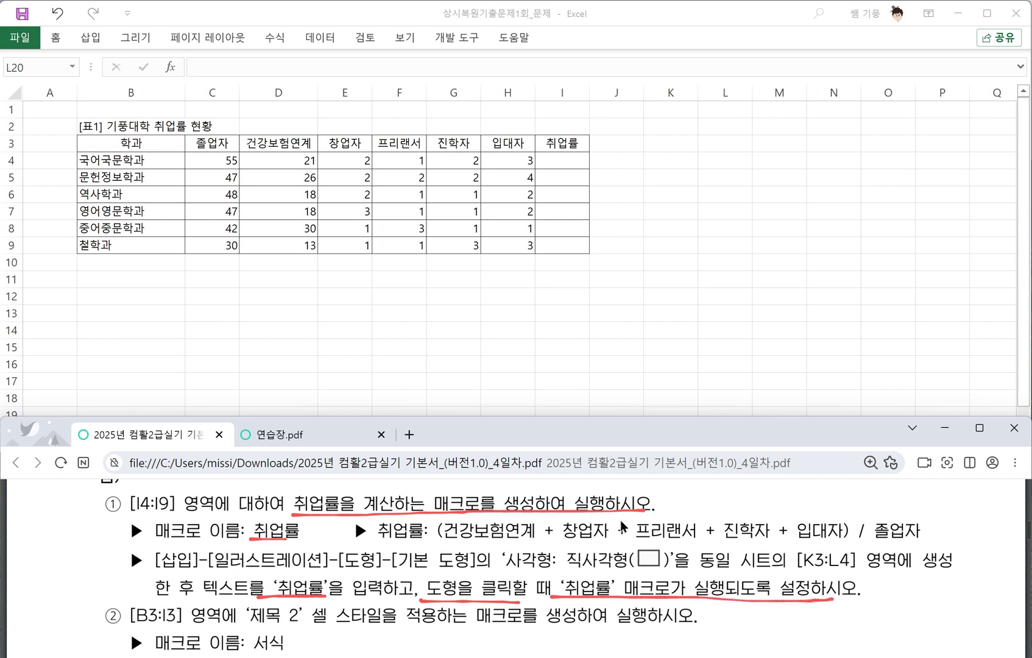
Return to the 매크로작업 sheet and select the empty cell K5 outside [표1]
left_click(608, 318)
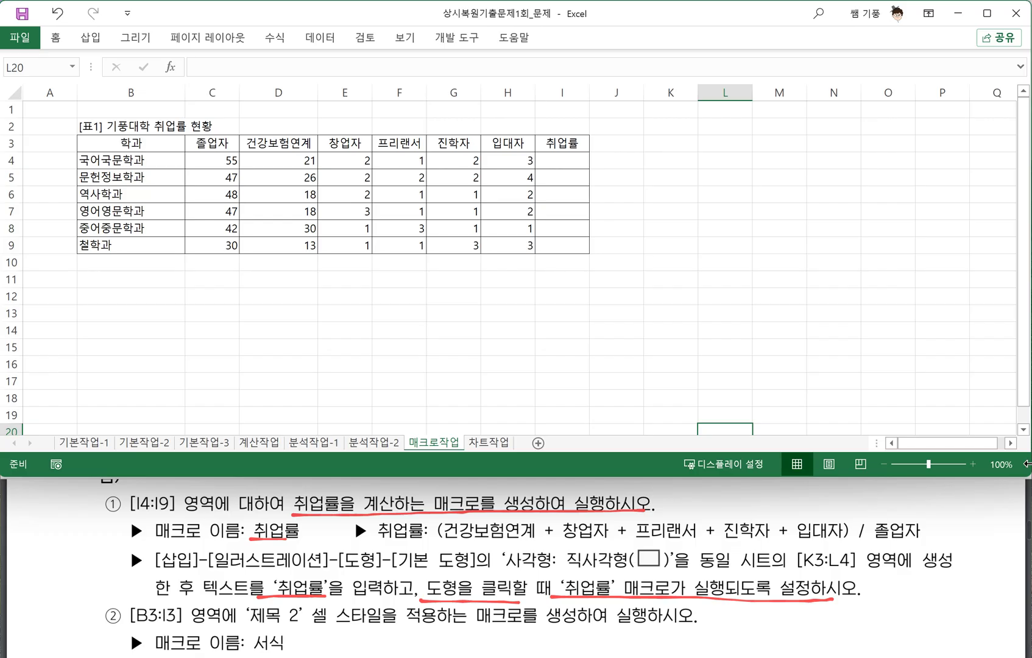
left_click(649, 181)
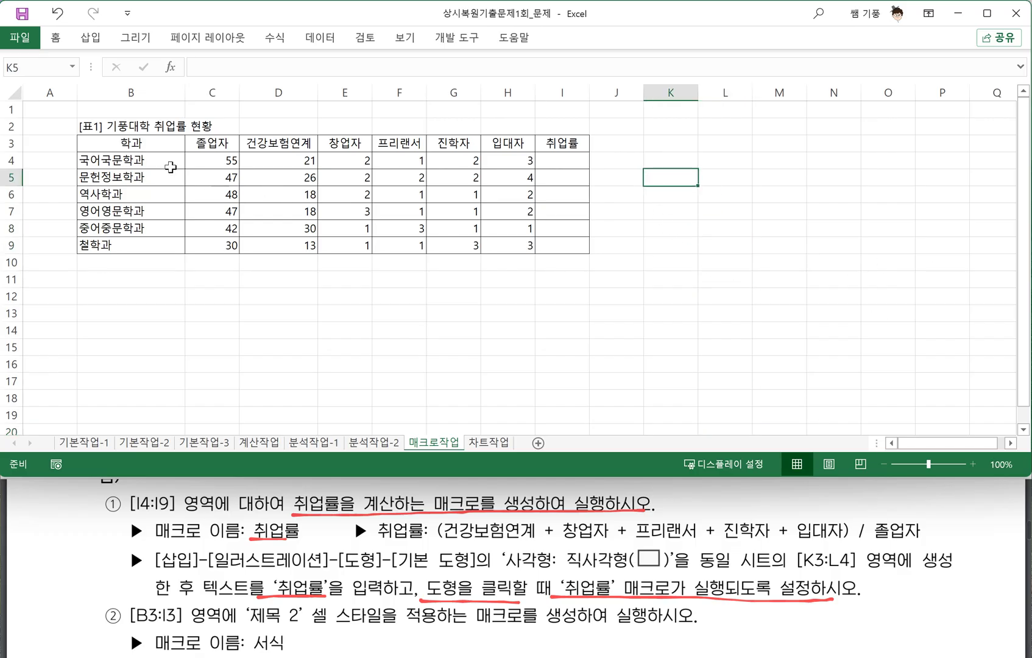
left_click(684, 210)
left_click(656, 252)
left_click(664, 215)
left_click(670, 191)
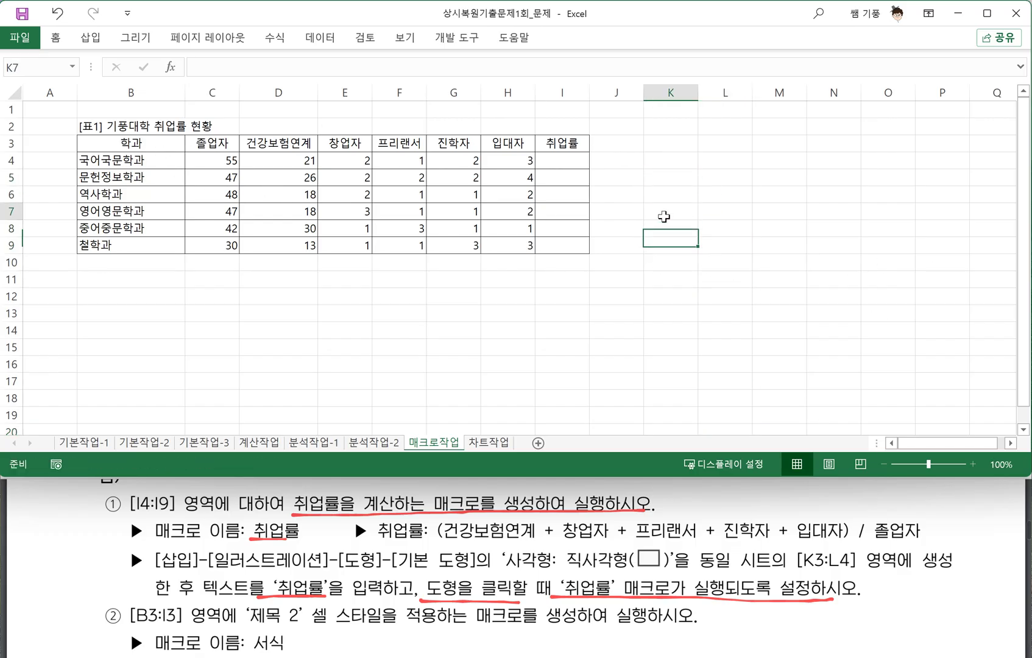
left_click(674, 174)
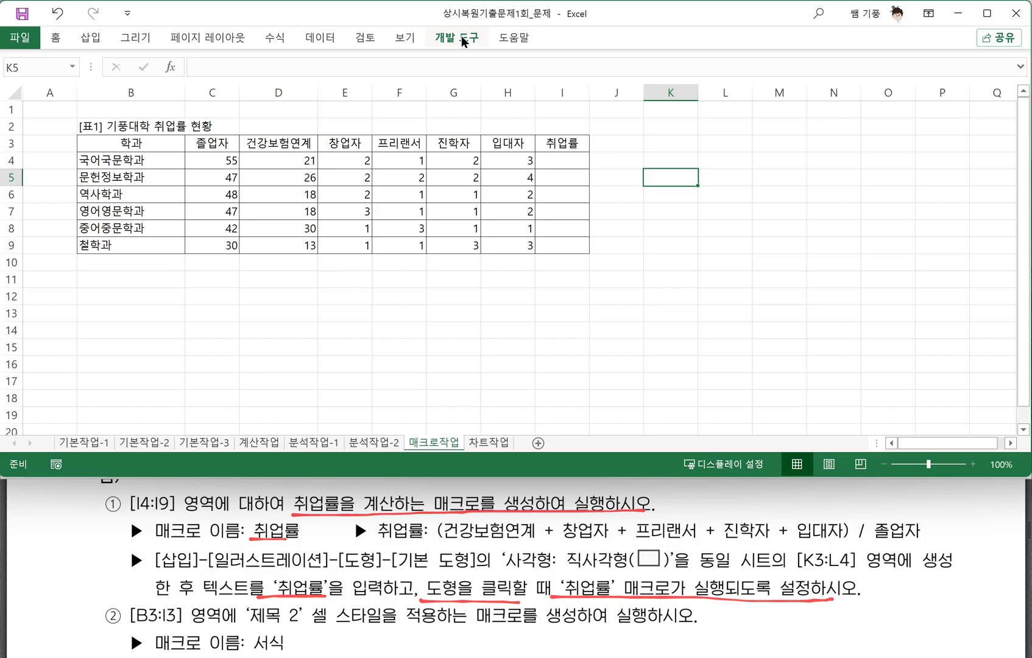
Check in the Excel options for ribbon customization whether 개발 도구 is enabled, then close the options
left_click(24, 38)
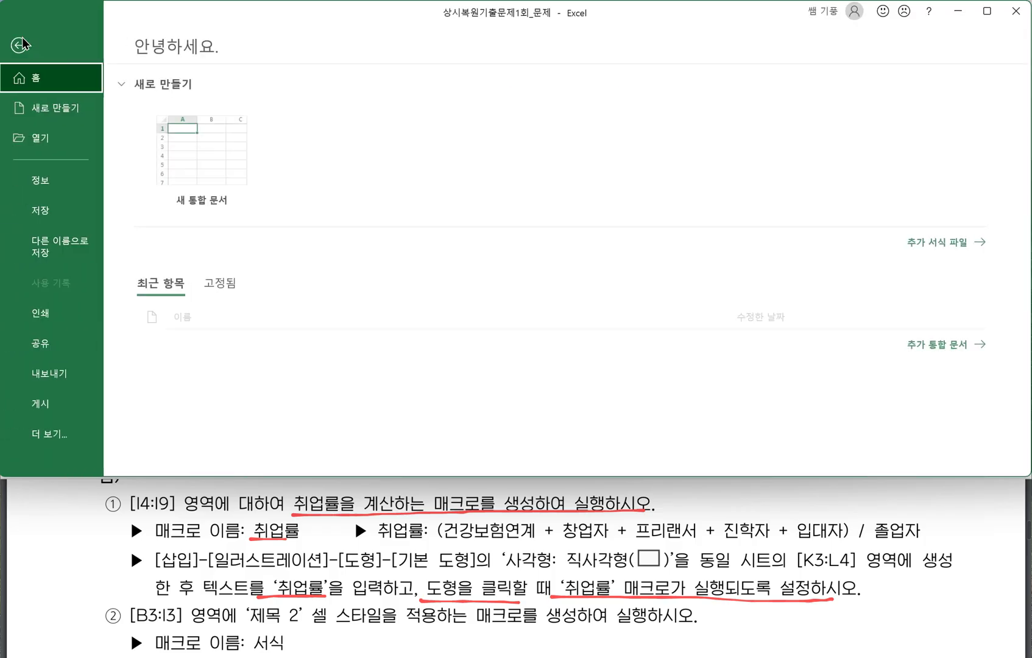
left_click(47, 433)
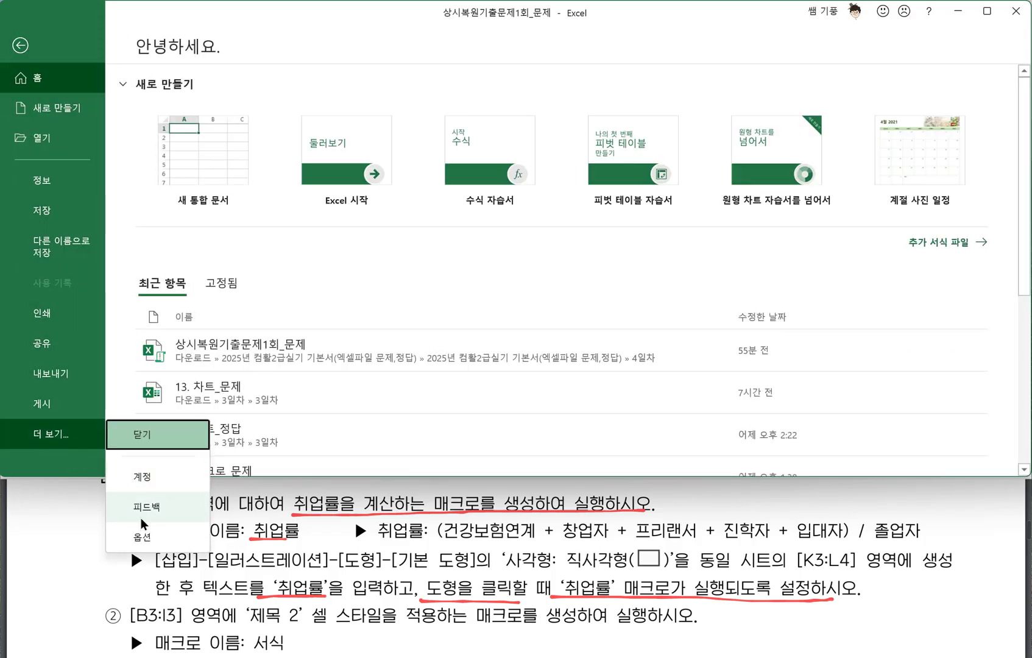
left_click(144, 538)
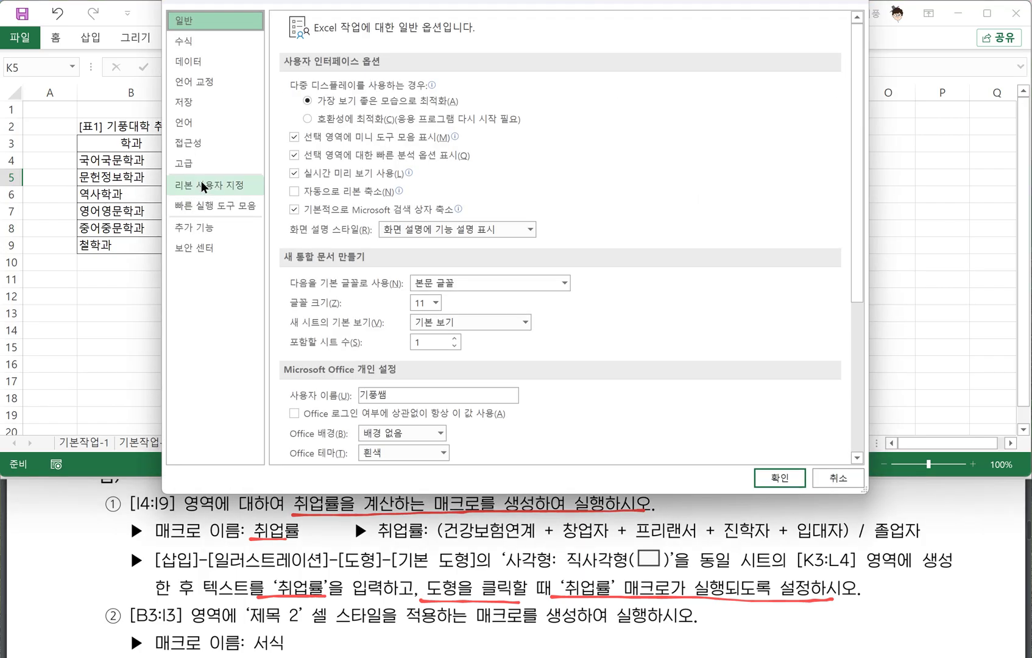
left_click(205, 187)
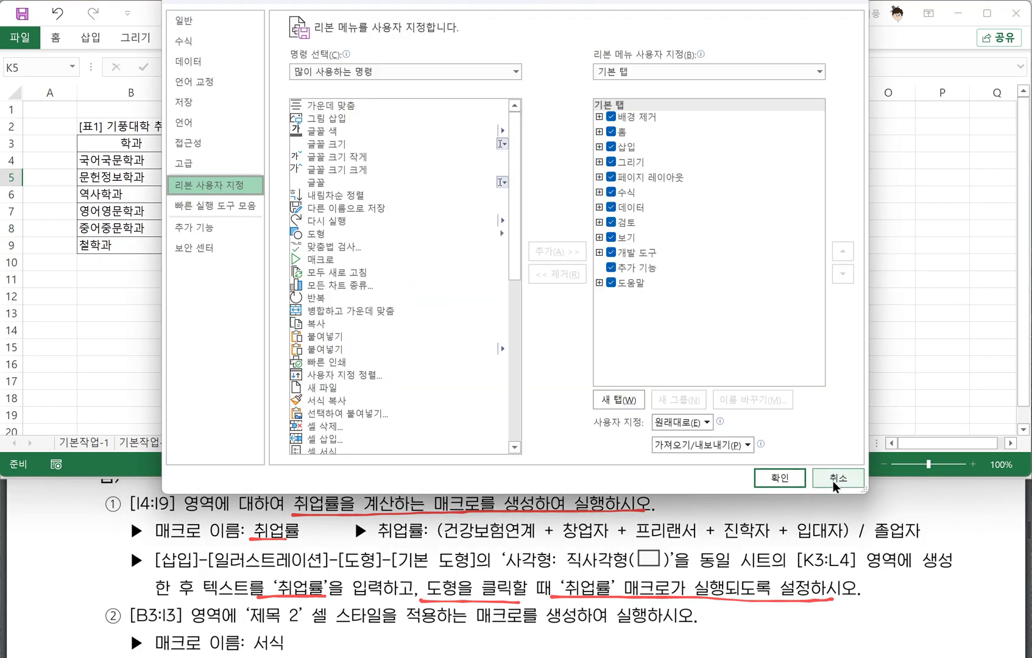
left_click(781, 480)
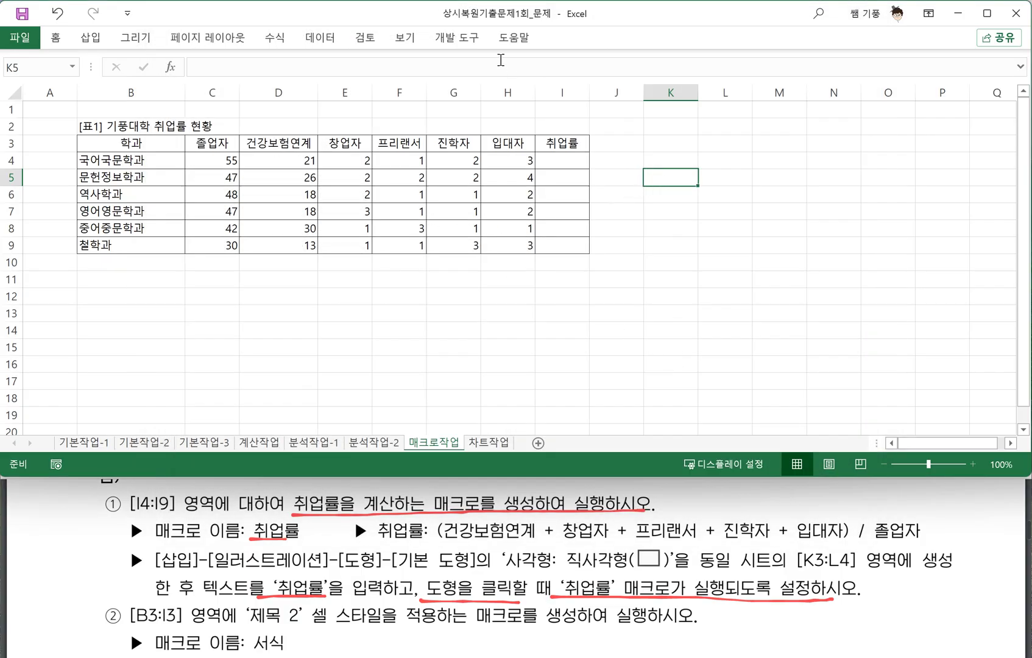
Start recording a macro named 취업률, stored in the current workbook (현재 통합 문서)
left_click(457, 37)
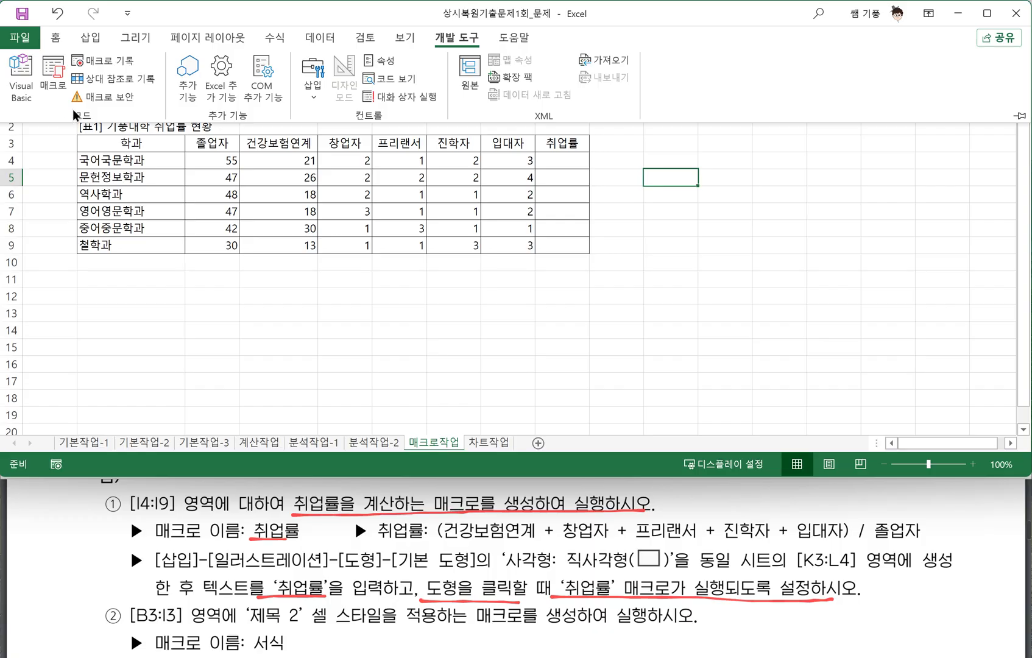
left_click(92, 61)
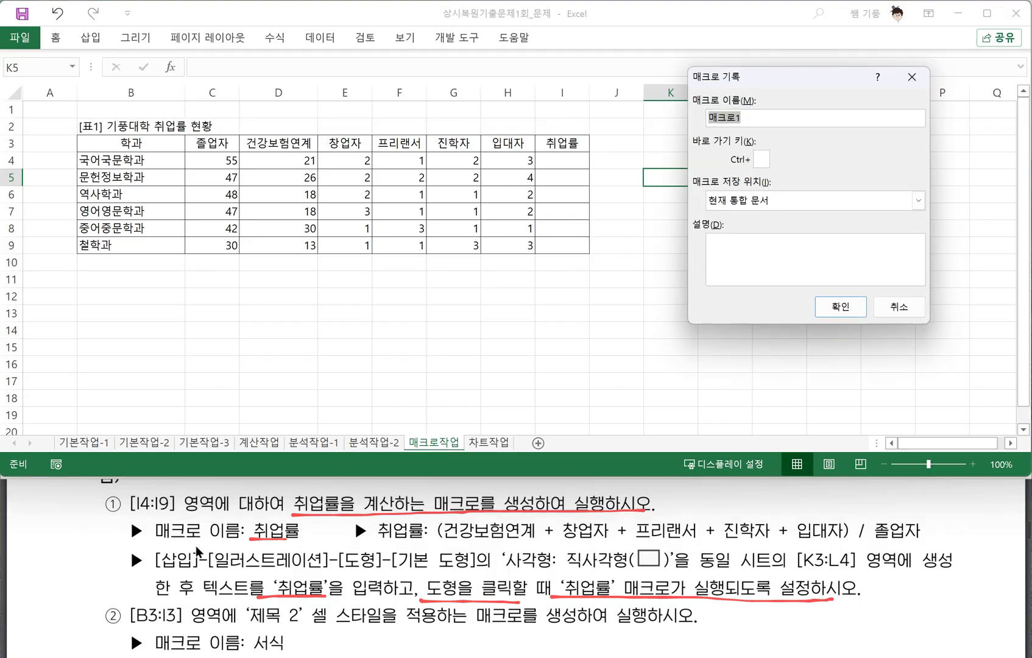
left_click(738, 114)
left_click_drag(738, 114, 658, 113)
type("CN")
type("취업률")
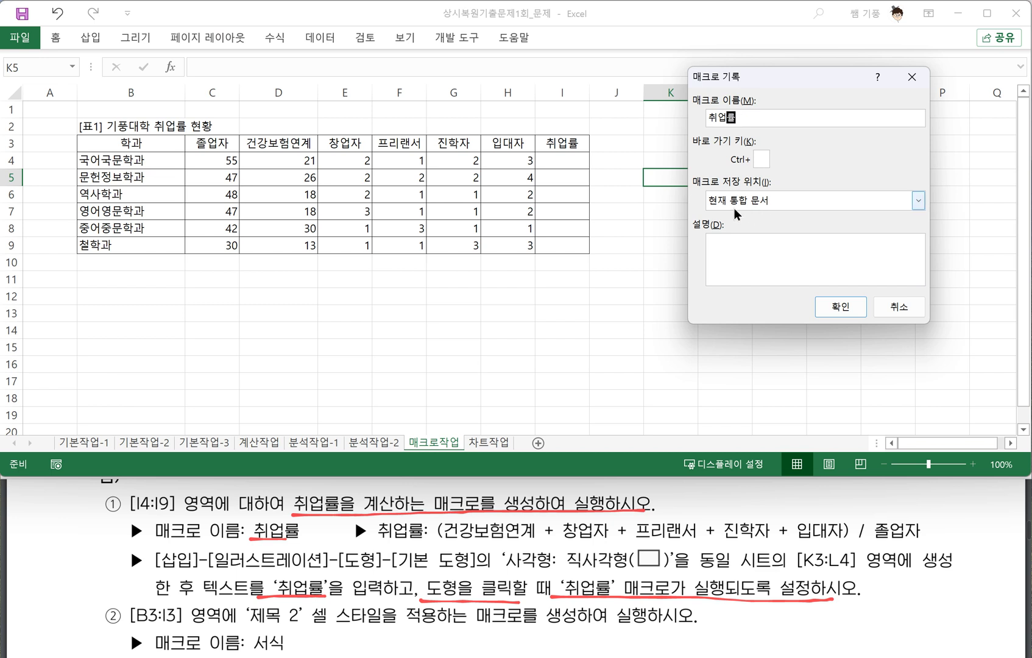
left_click(841, 305)
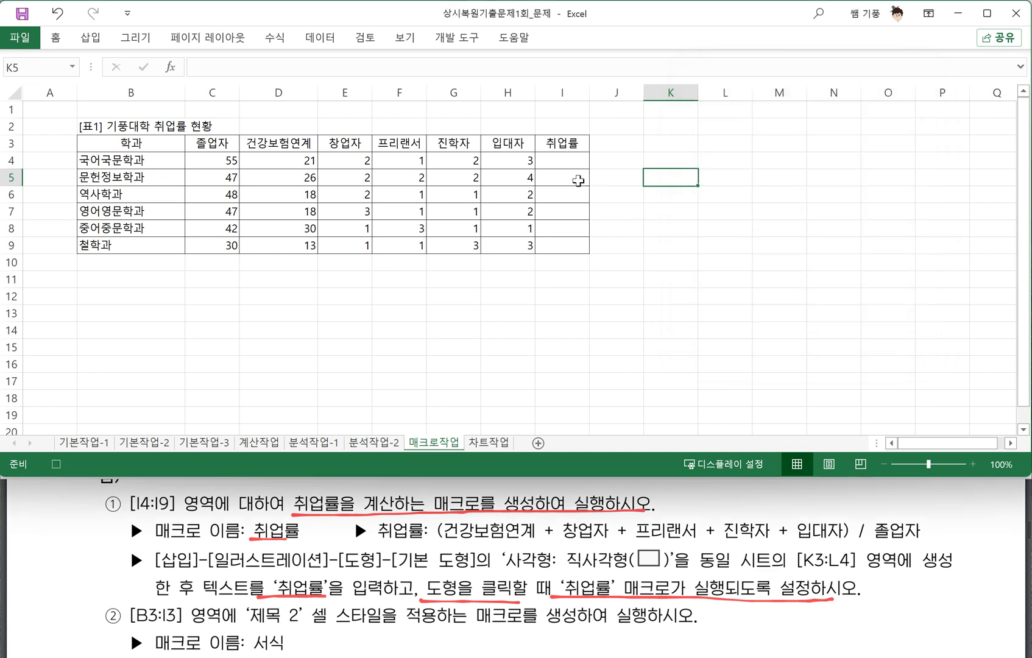
Enter the formula =(D4+E4+F4+G4+H4)/C4 in cell I4 to calculate the 취업률 for 국어국문학과
left_click(557, 160)
type("=(")
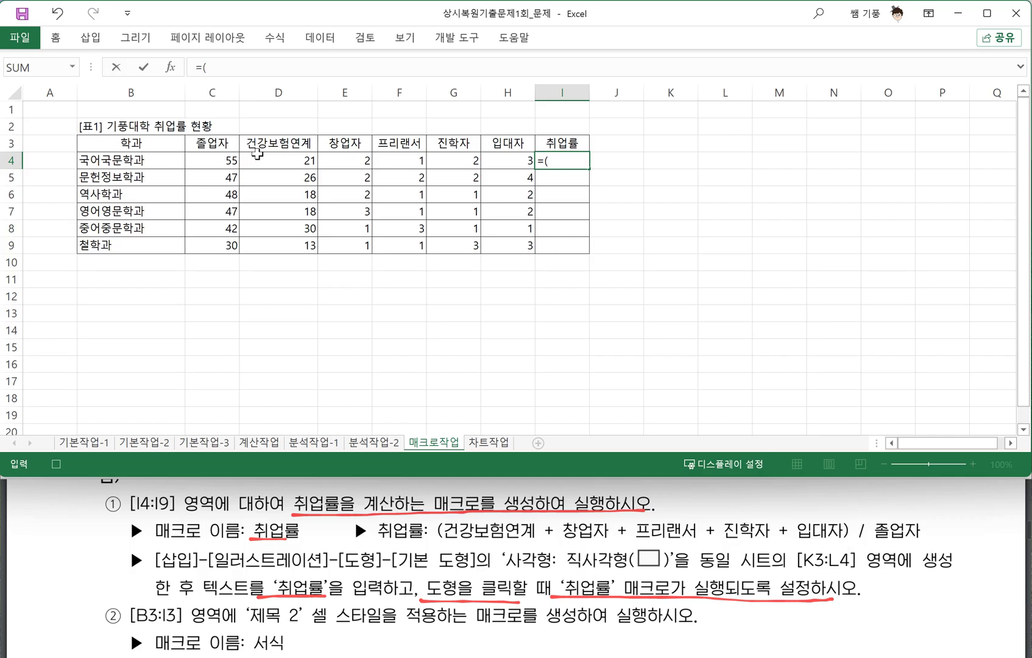
left_click(258, 154)
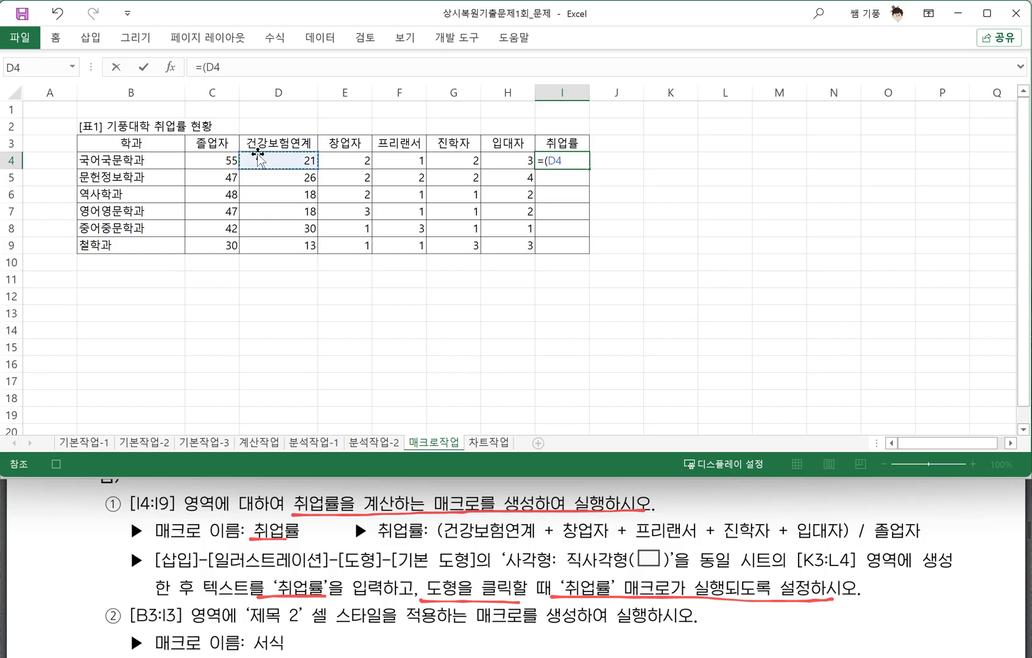
type("+")
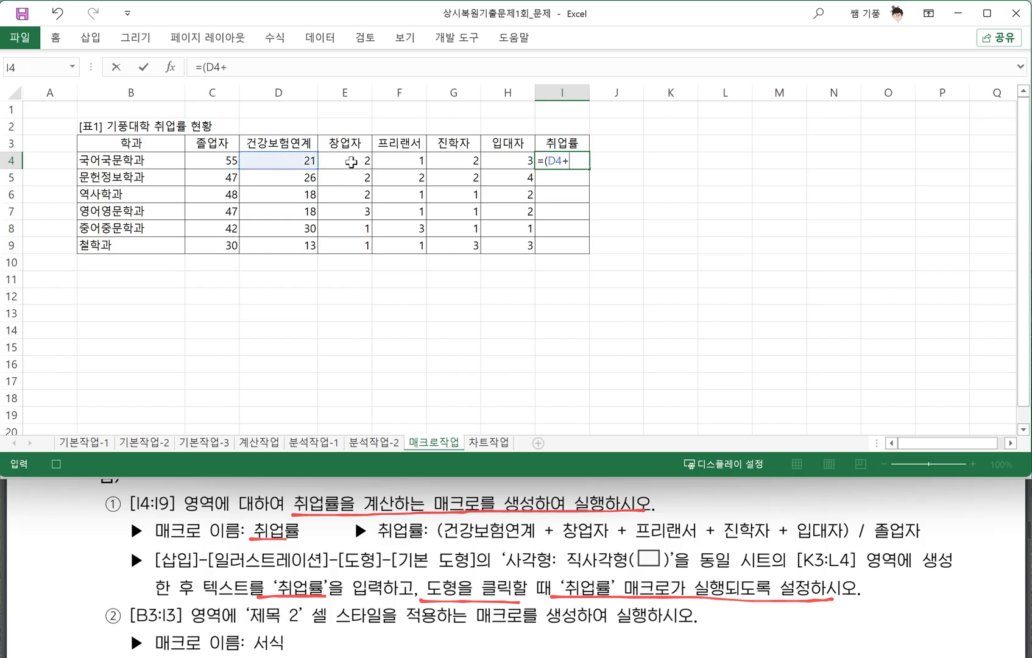
left_click(351, 160)
type("+")
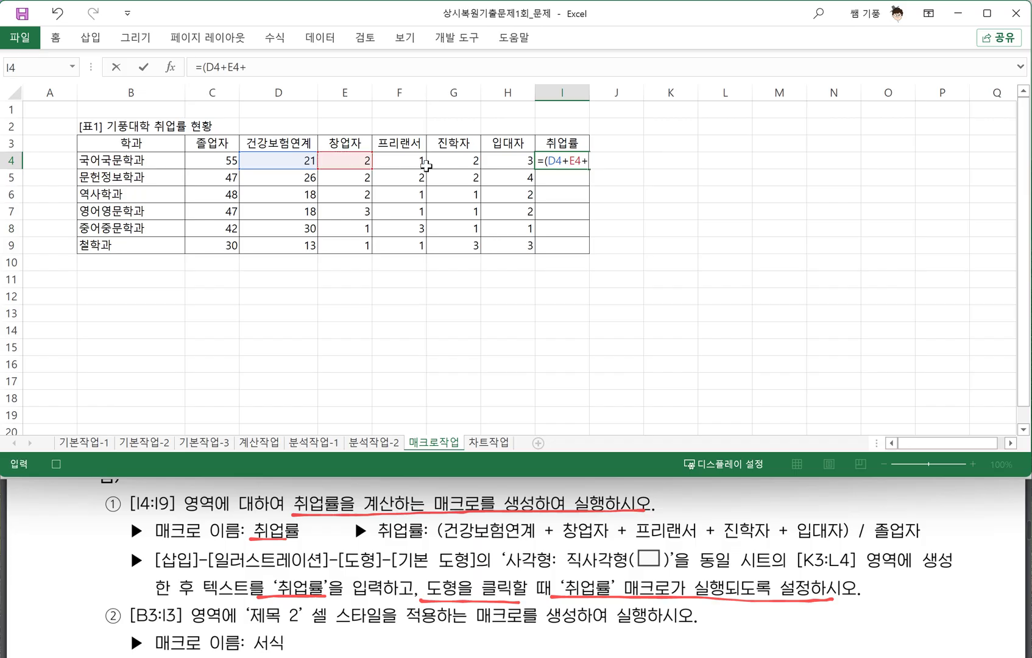
left_click(407, 164)
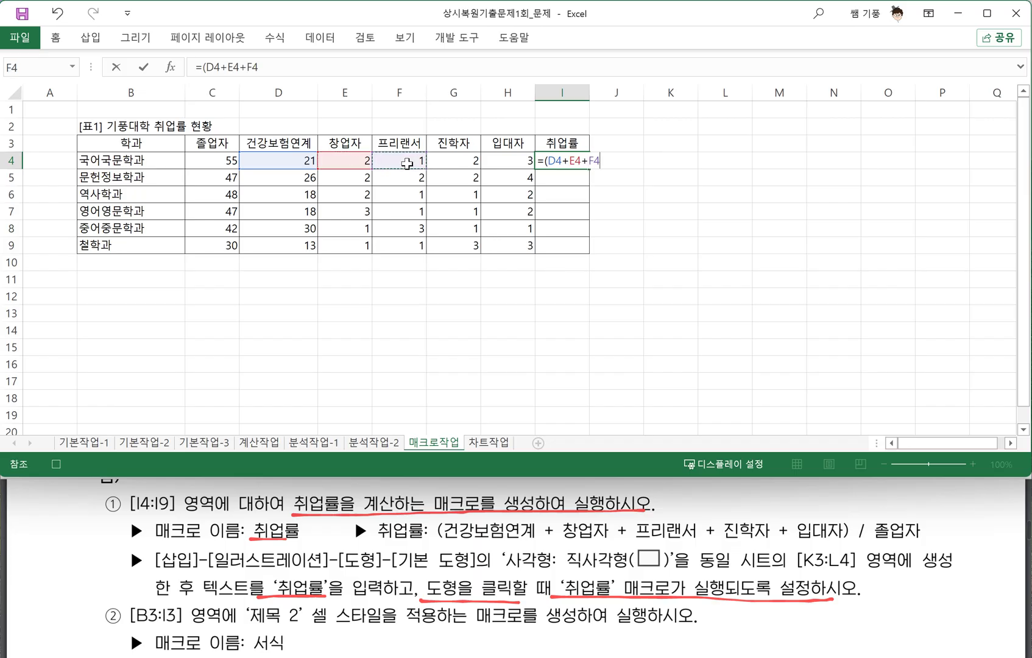
type("+")
left_click(449, 160)
type("+")
left_click(498, 159)
type(")/")
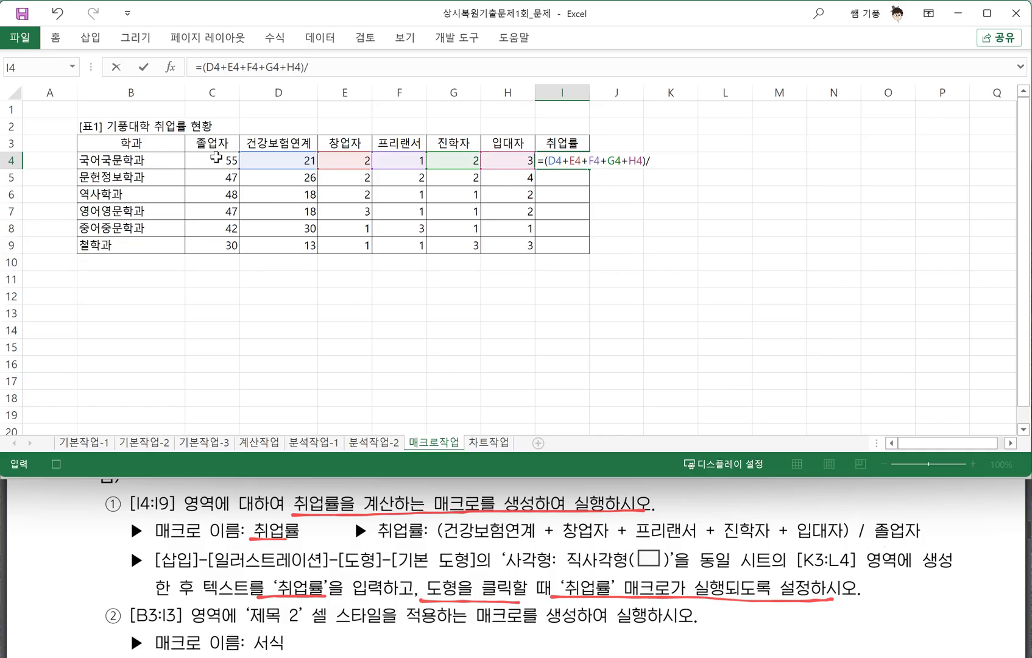
left_click(217, 158)
key("Return")
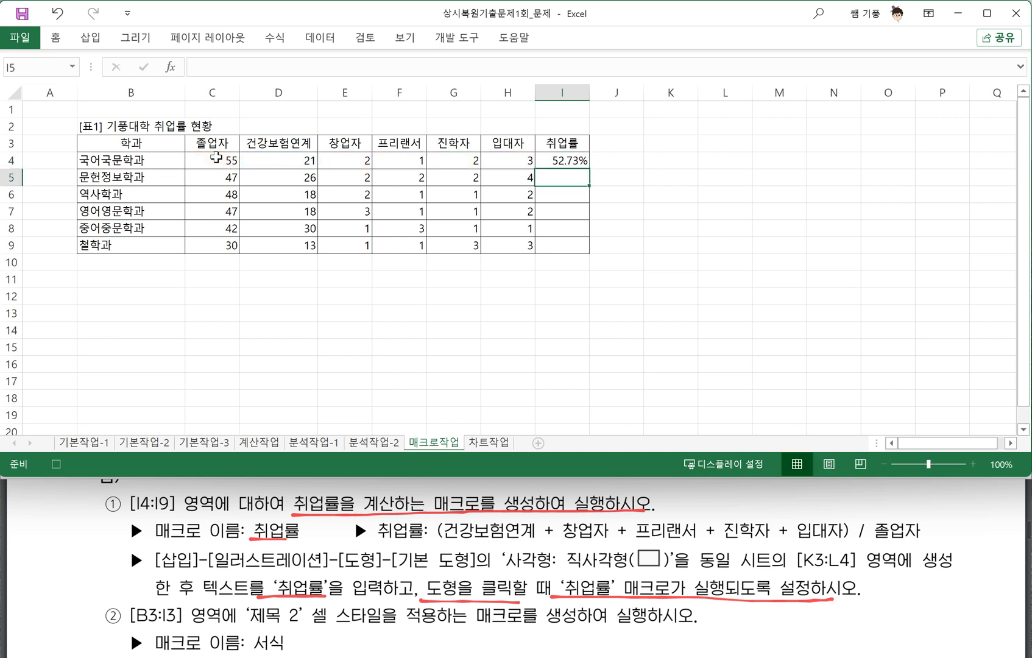
Fill the 취업률 formula from I4 down to I9 and stop recording the macro
left_click(569, 161)
left_click_drag(588, 167, 597, 249)
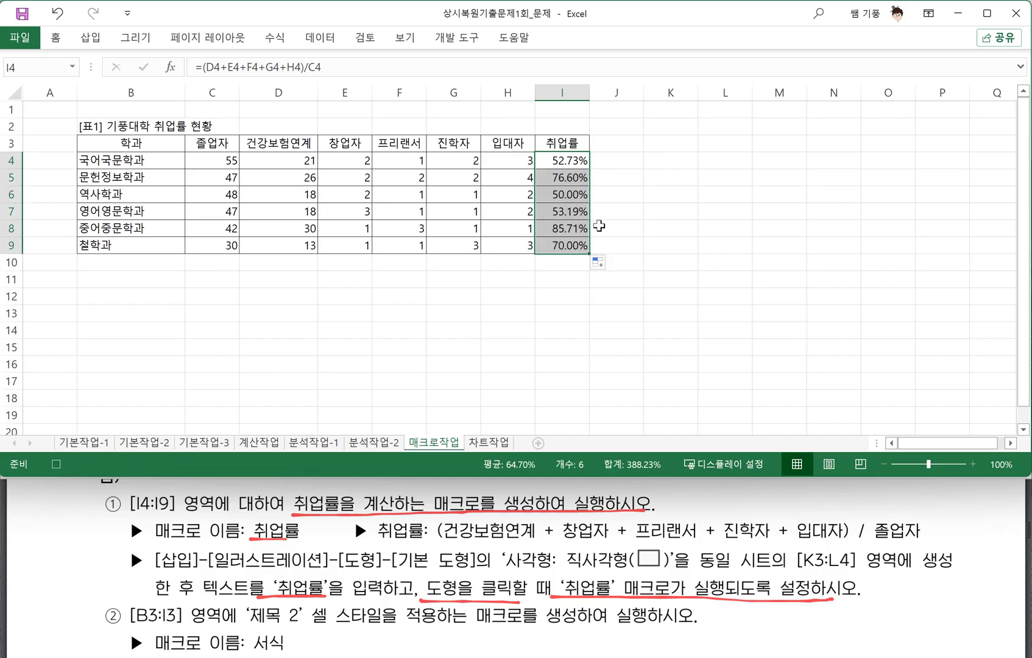
left_click(459, 42)
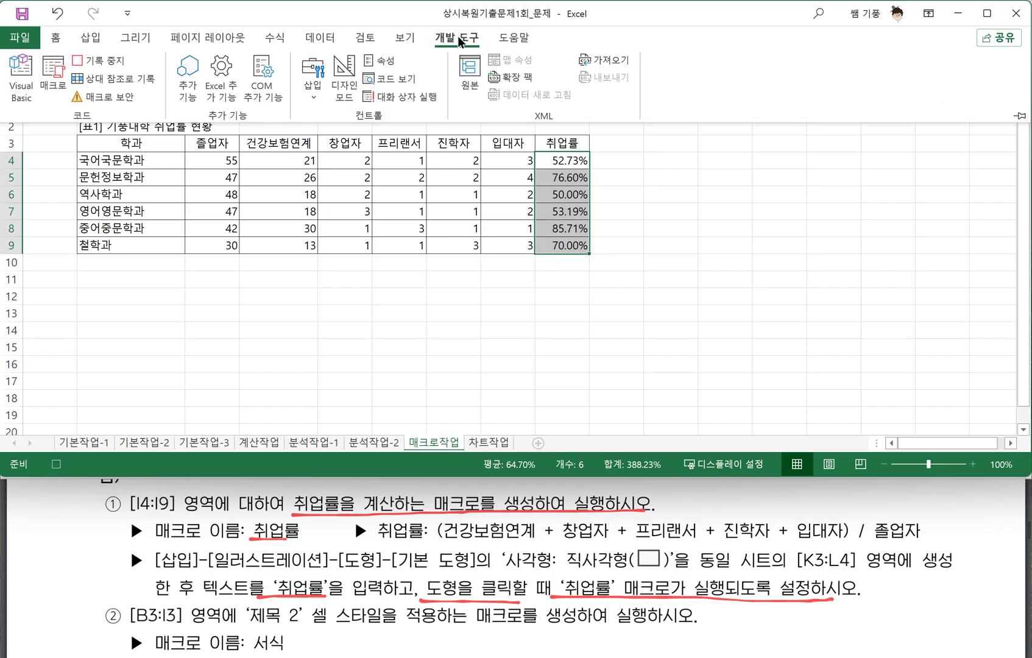
left_click(101, 65)
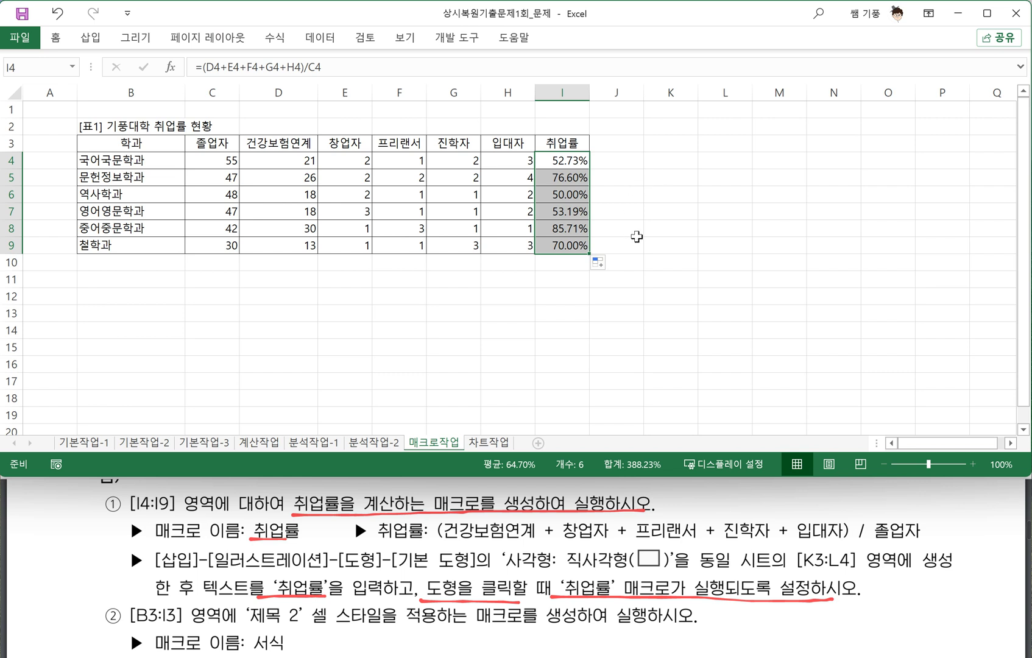
left_click(636, 232)
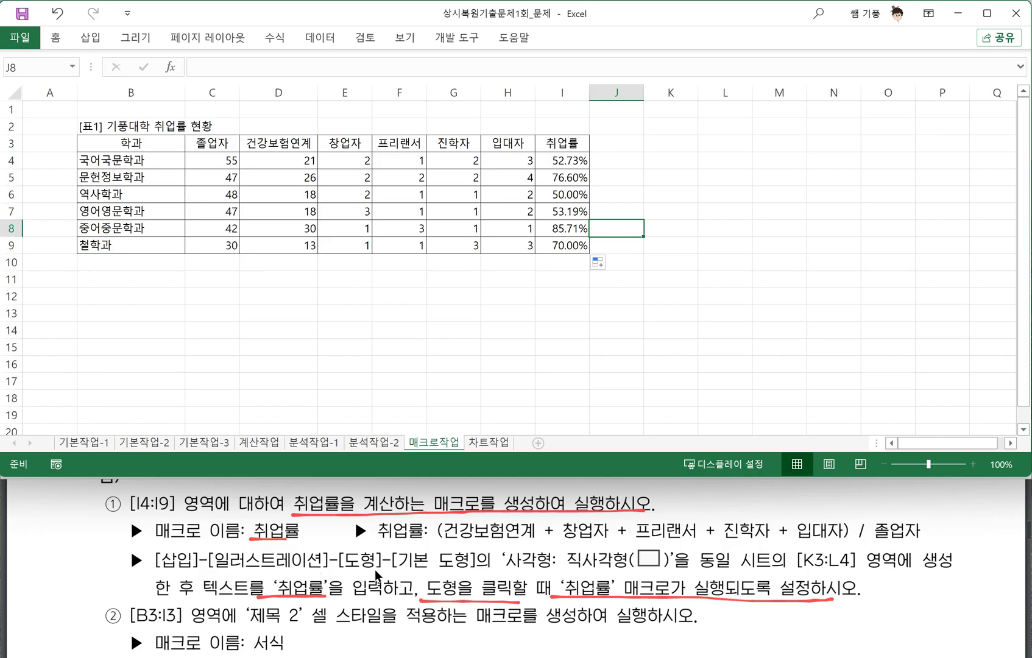
Mark the rectangle and [K3:L4] requirement in red in the PDF and draw a rectangle shape exactly over cells K3:L4
mouse_move(558, 571)
left_mouse_down()
mouse_move(859, 569)
mouse_move(821, 546)
mouse_move(798, 570)
left_mouse_up()
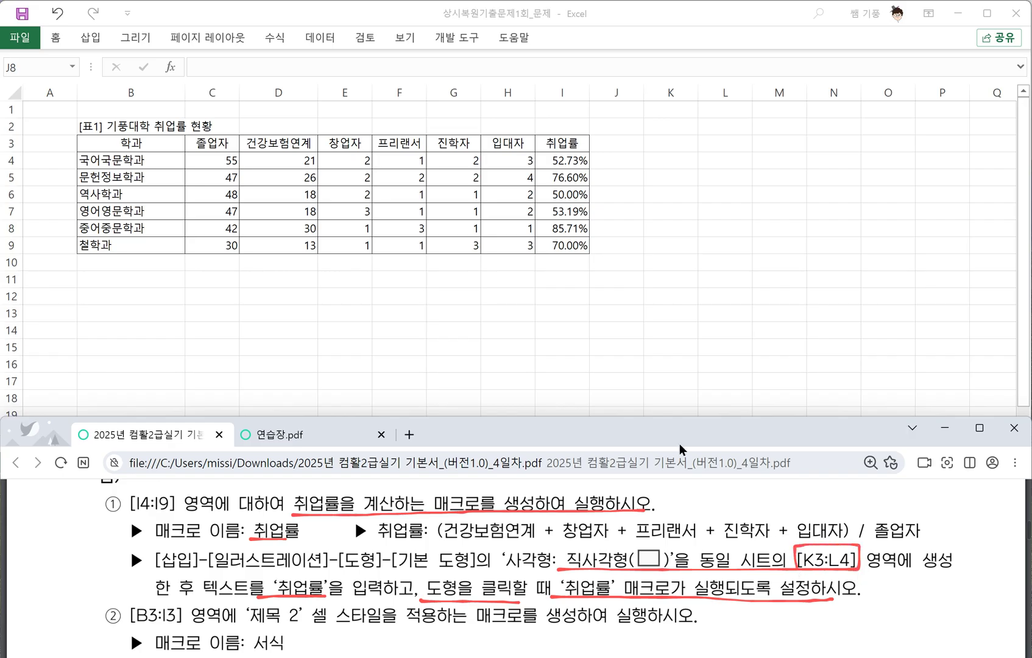
left_click(686, 256)
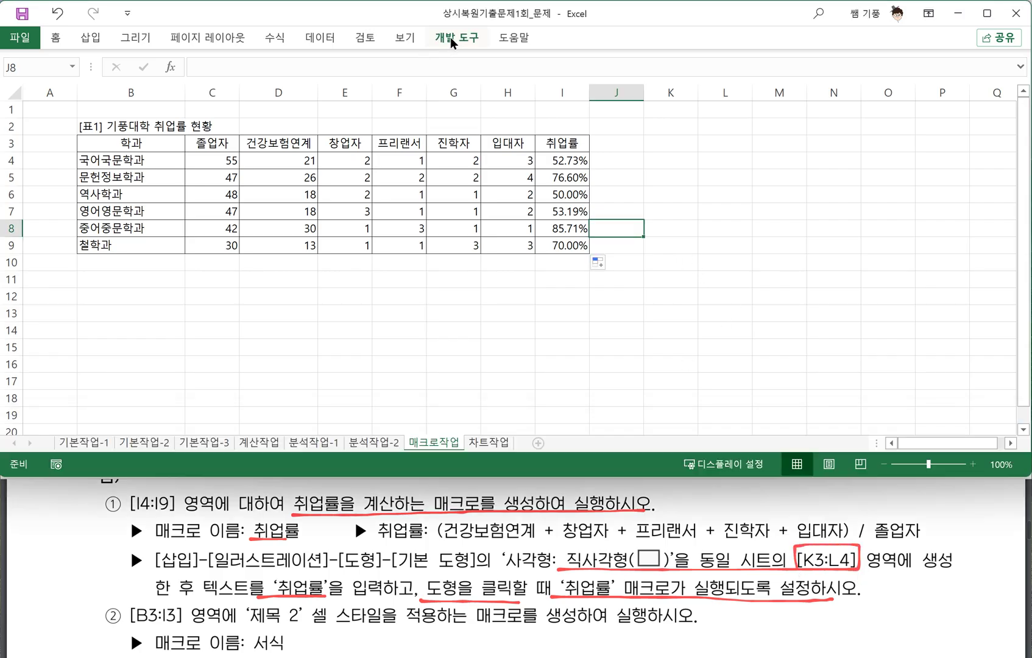
left_click(89, 39)
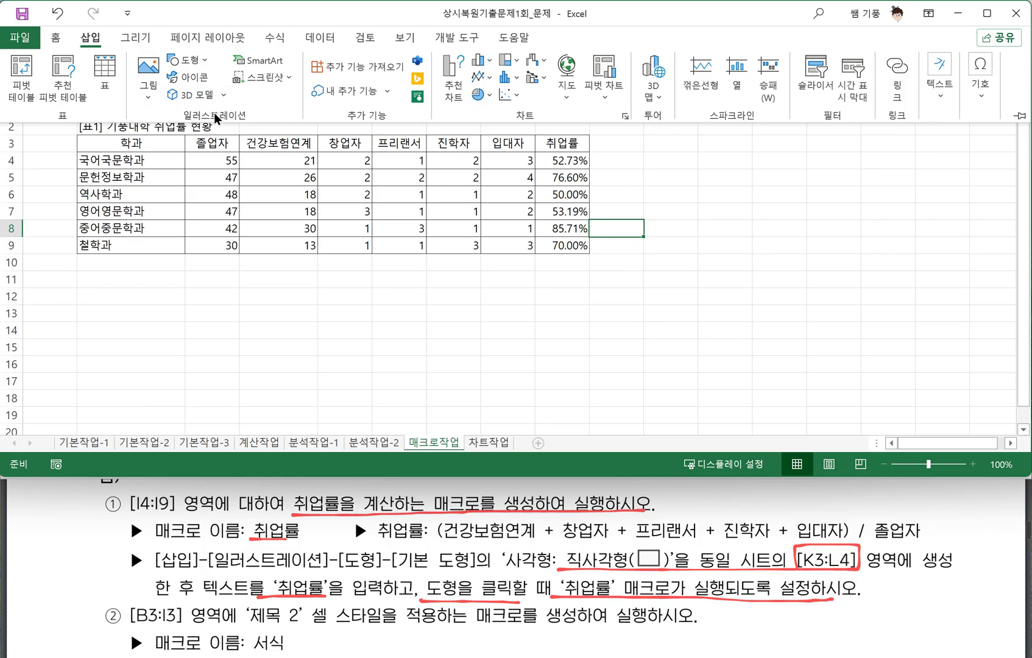
left_click(206, 60)
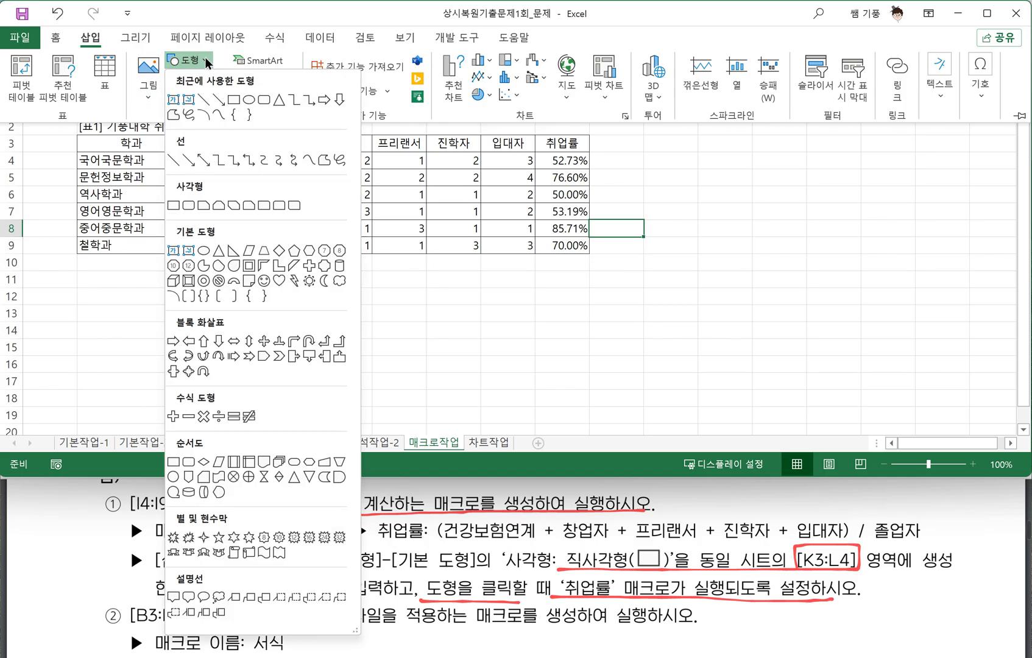
left_click(174, 206)
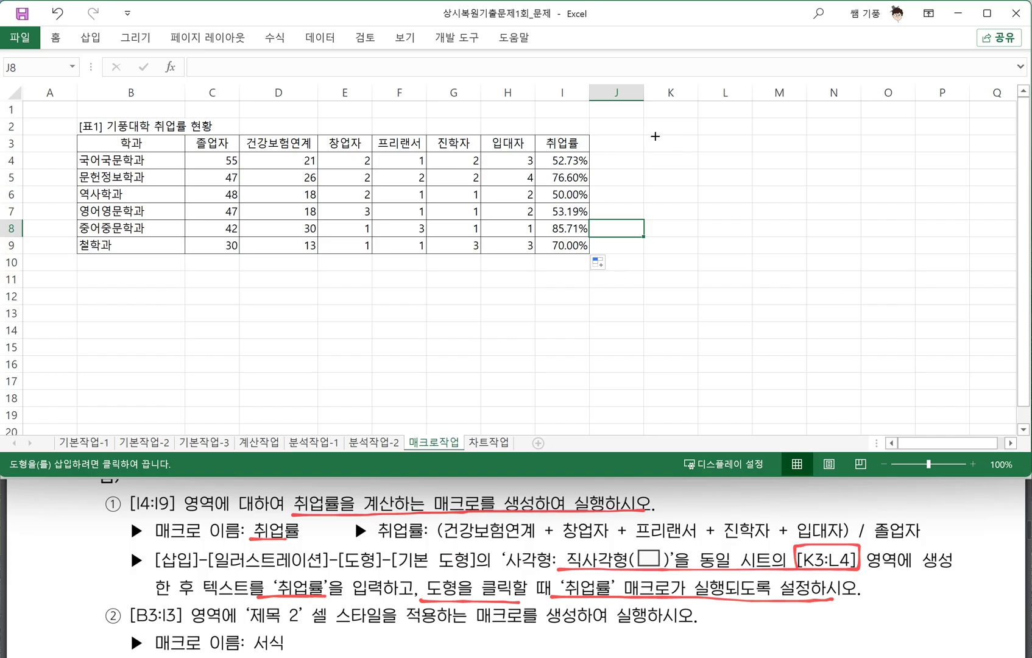
left_click_drag(644, 135, 737, 166)
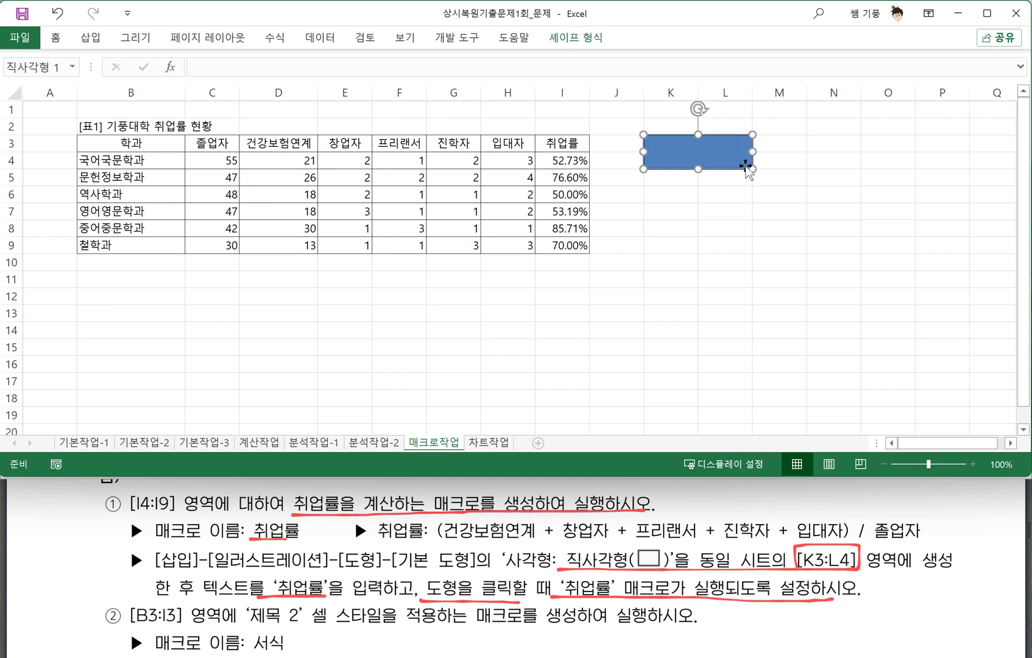
Mark the shape text requirement in red in the PDF and enter the text 취업률 in the rectangle
mouse_move(213, 600)
left_mouse_down()
mouse_move(259, 606)
mouse_move(332, 573)
mouse_move(284, 600)
left_mouse_up()
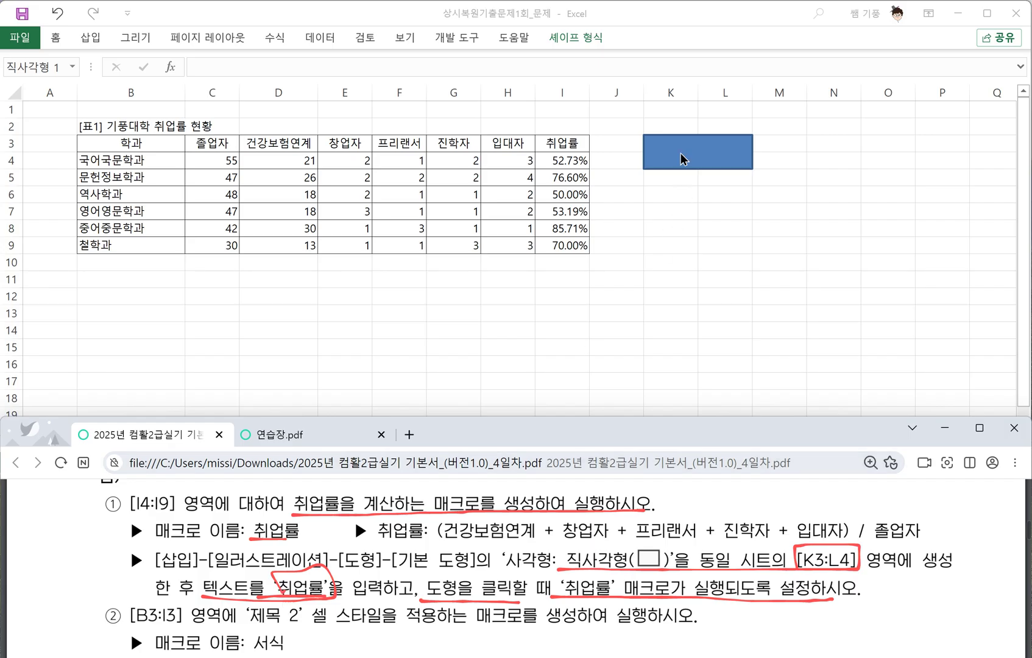
left_click(705, 156)
type("취업률")
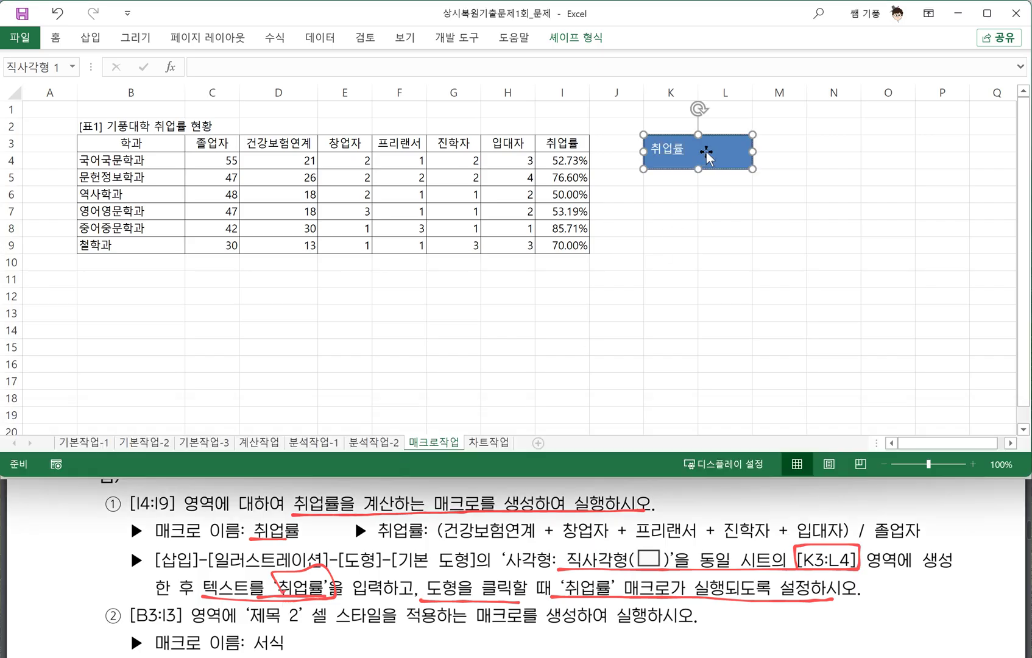
left_click(726, 192)
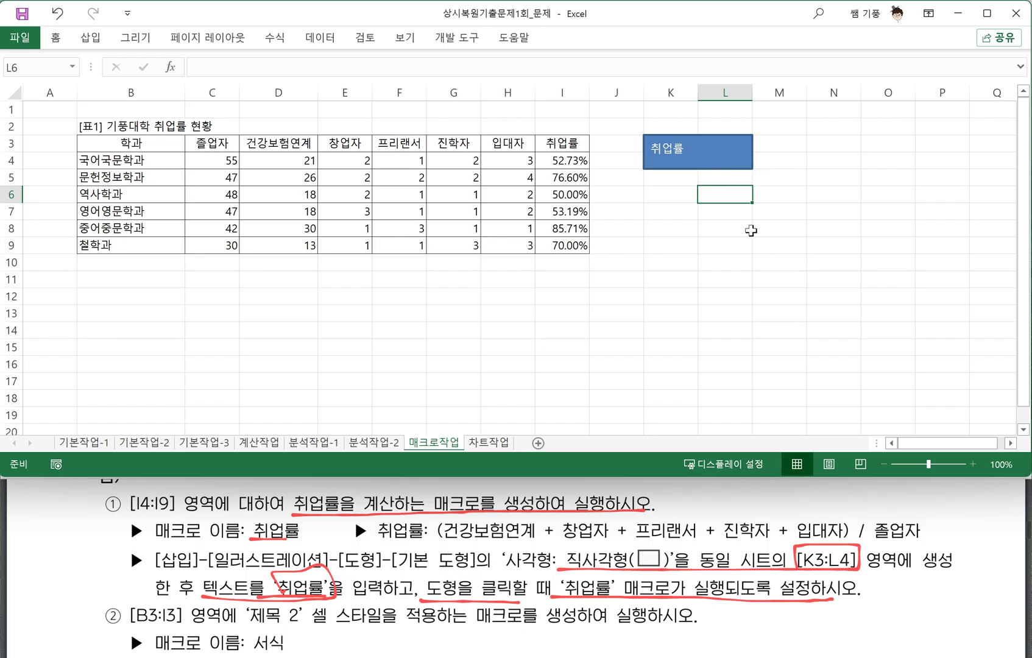
Assign the 취업률 macro to the rectangle over K3:L4 and deselect the shape
left_click(737, 165)
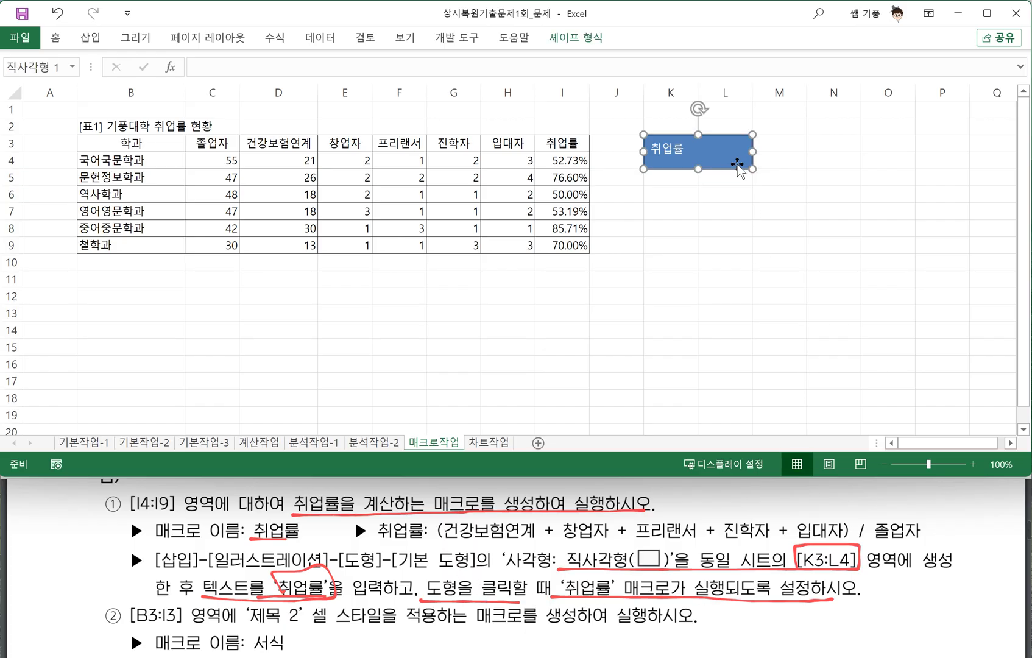
right_click(738, 164)
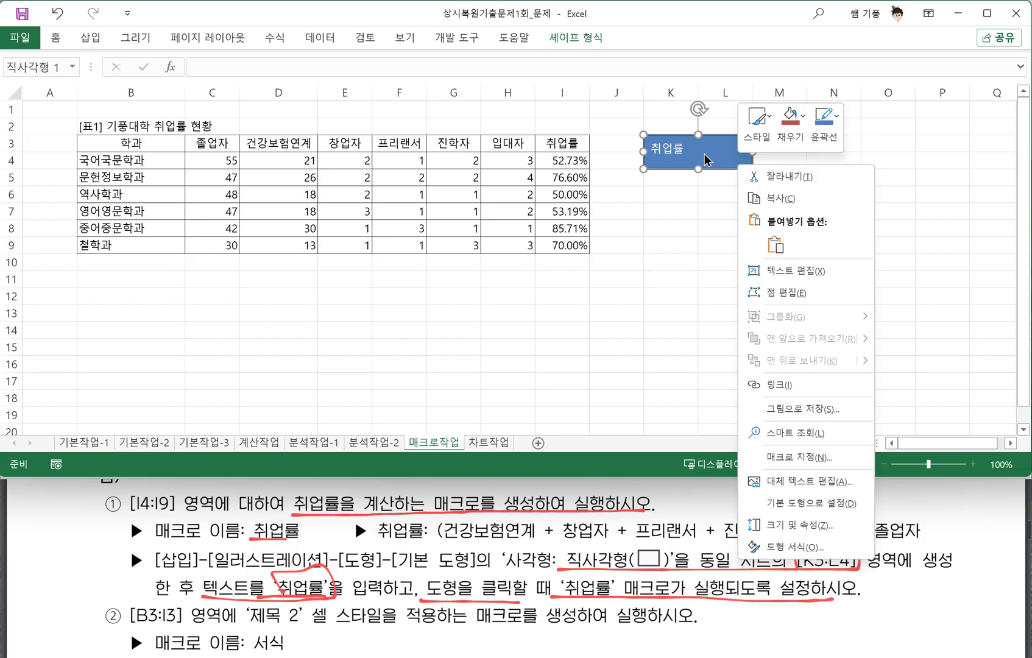
left_click(820, 457)
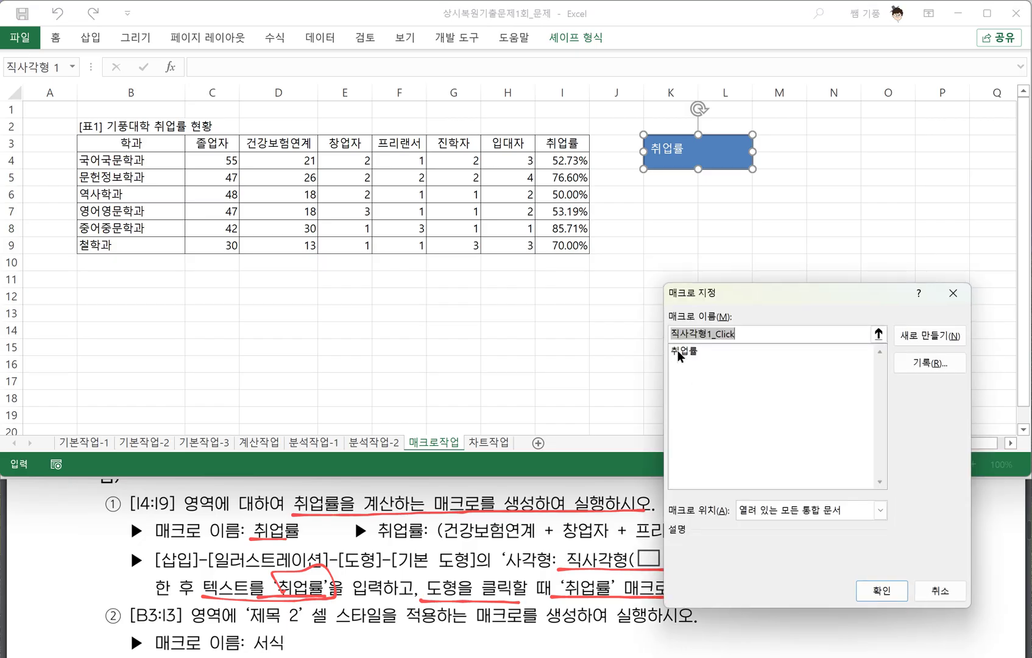
left_click(680, 351)
left_click(882, 591)
left_click(670, 313)
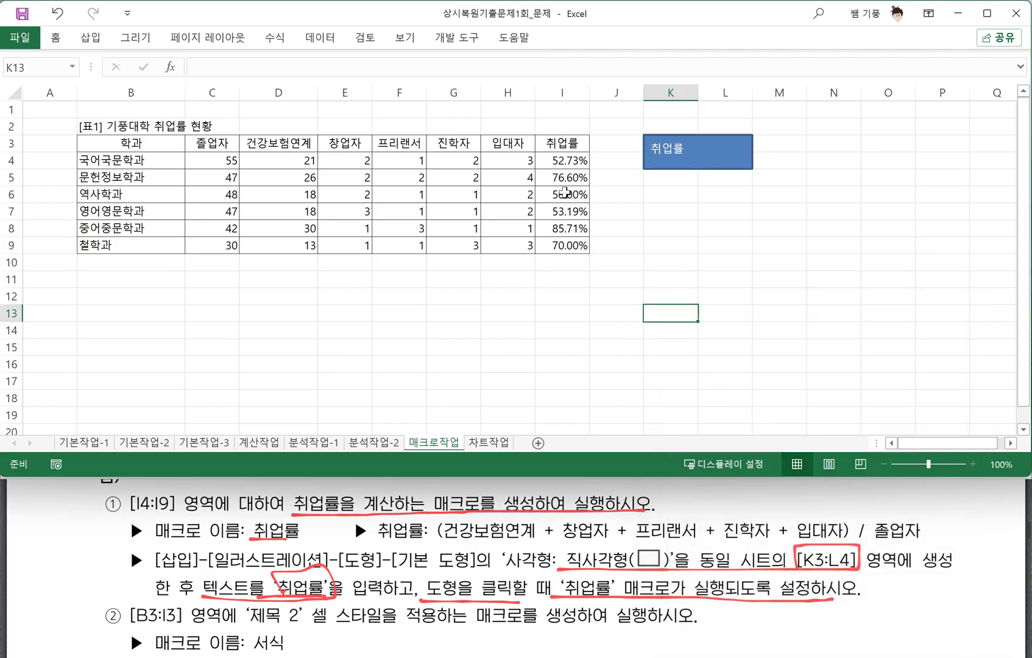
Clear the values in I4:I9 and run the 취업률 macro from the rectangle to recalculate them
left_click_drag(562, 164, 576, 245)
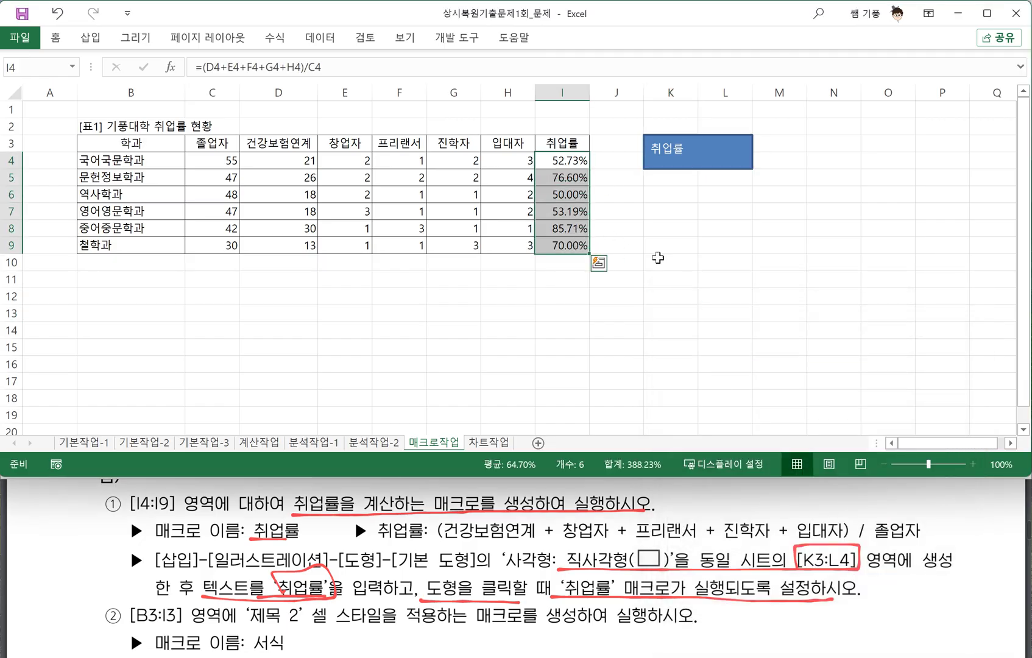
key("Delete")
left_click(704, 279)
left_click(691, 159)
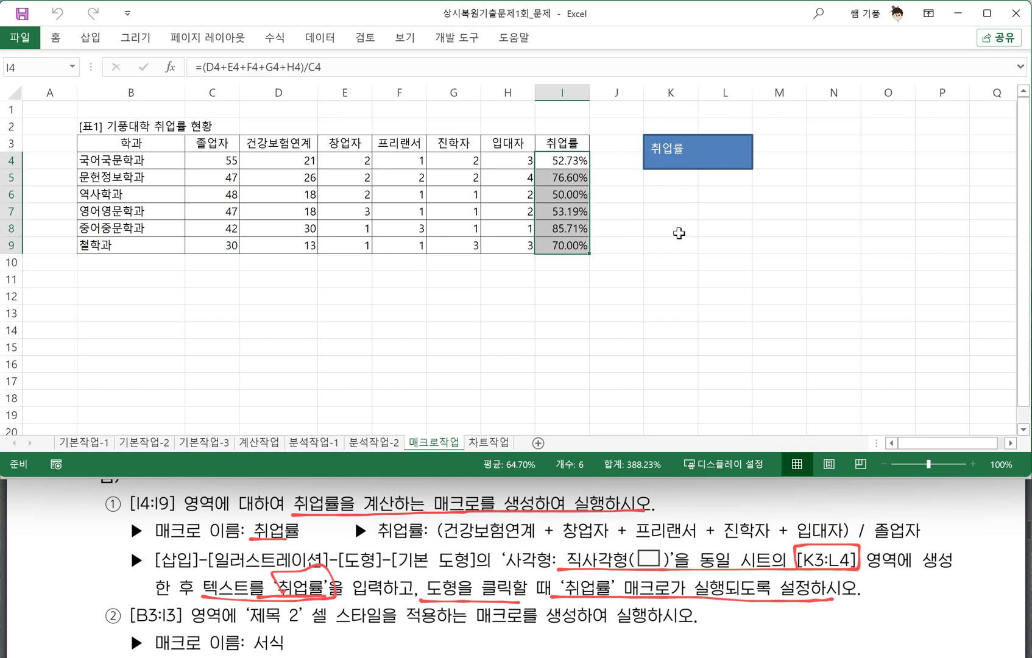
left_click(677, 230)
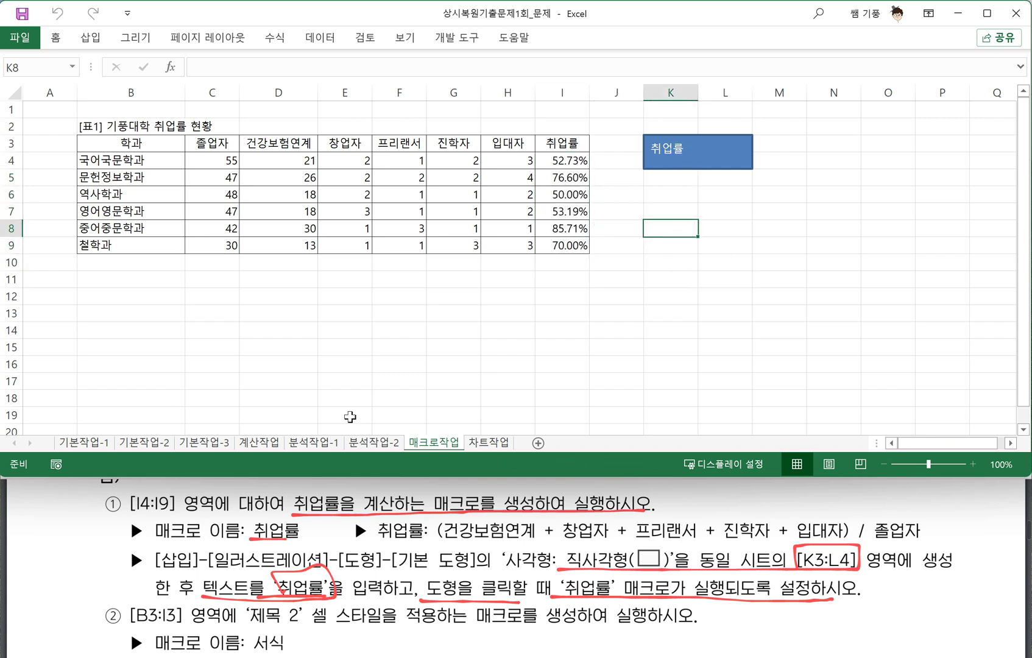
Underline in red the PDF's second macro task, the 제목 2 cell style on [B3:I3] and the macro name 서식
left_click(292, 591)
scroll(201, 591, "down", 2)
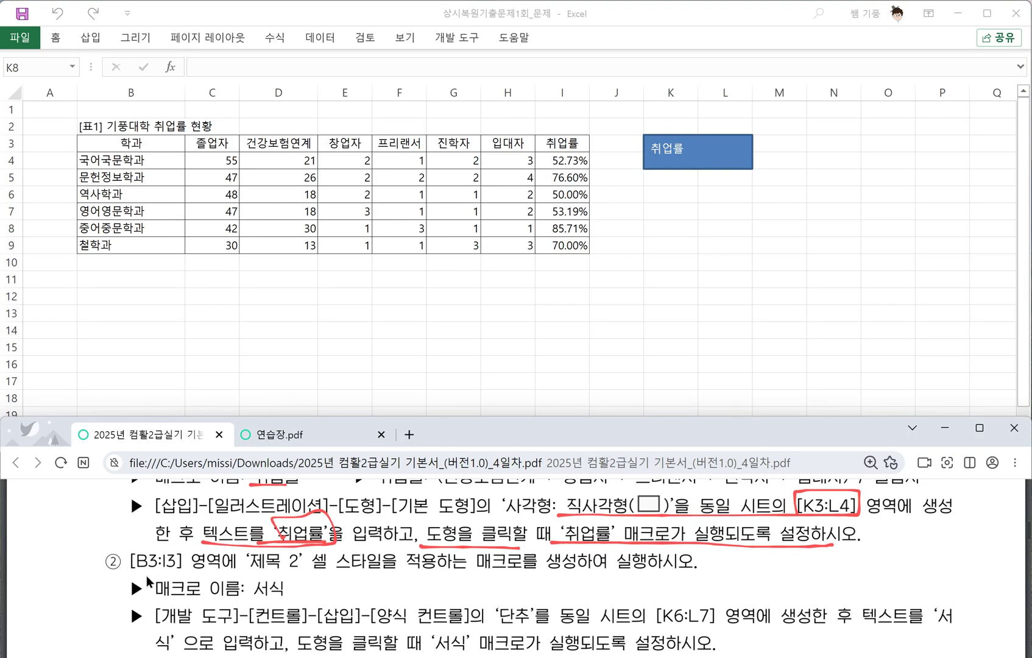
left_click_drag(136, 575, 699, 573)
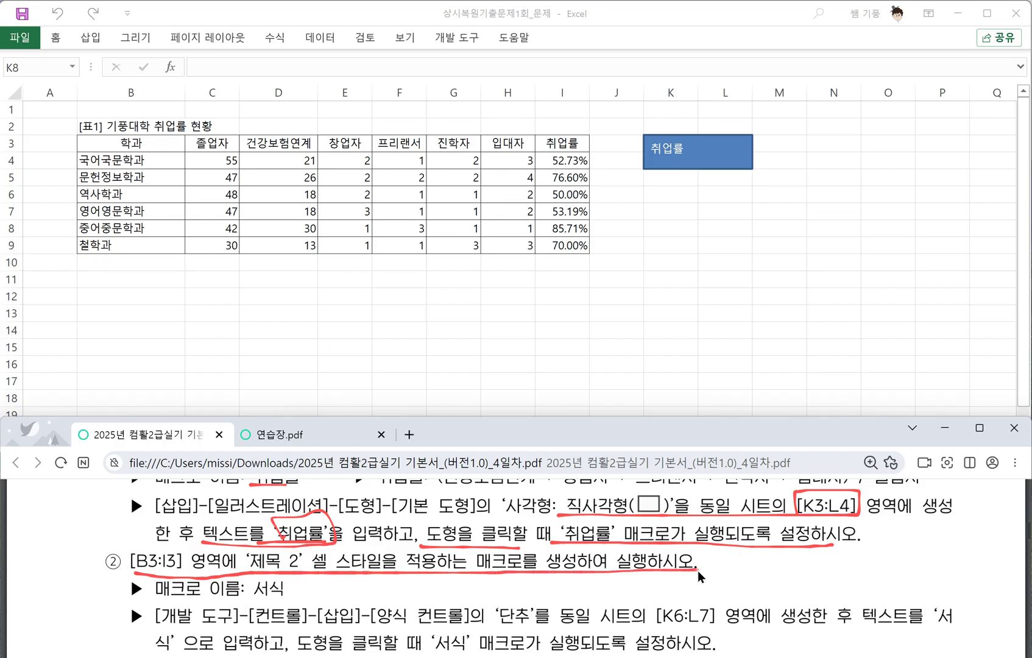
left_click_drag(160, 602, 284, 598)
Start recording a new macro named 서식 in the current workbook
left_click(674, 311)
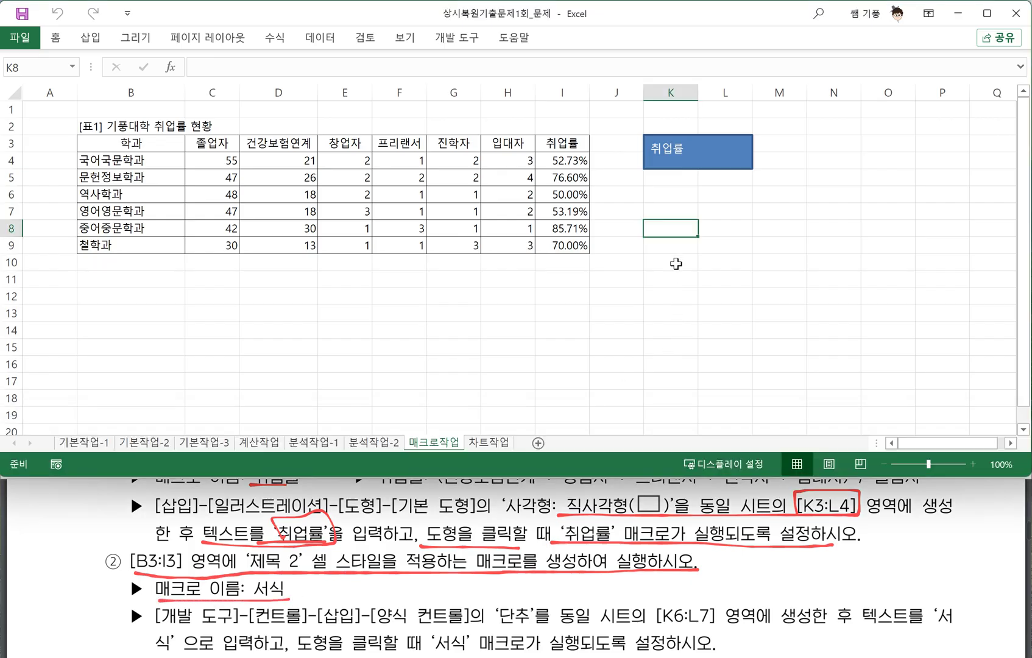
left_click(460, 40)
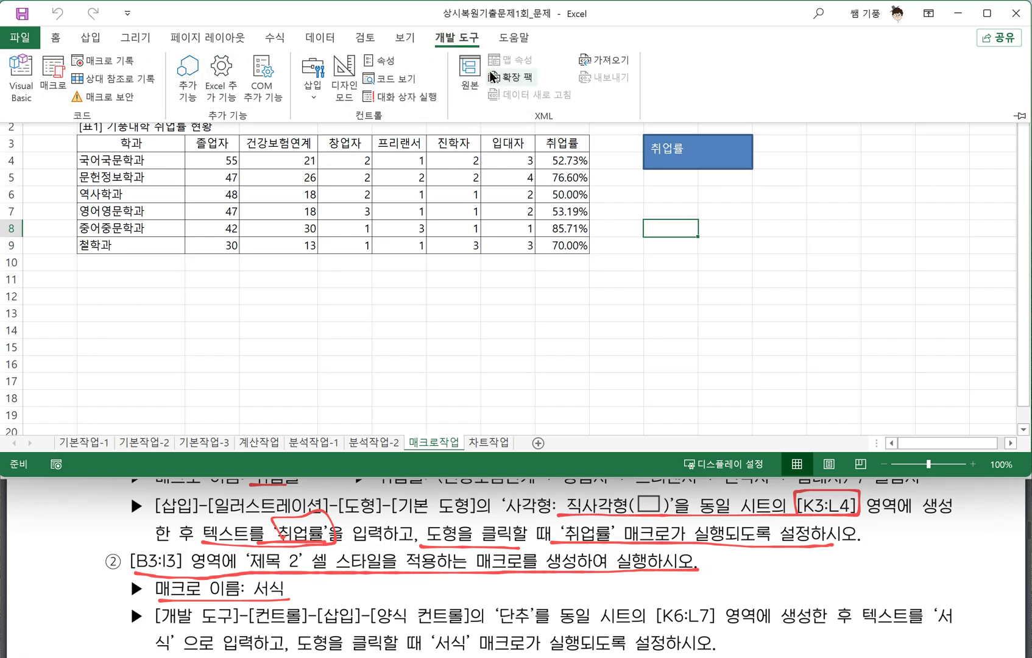
left_click(114, 62)
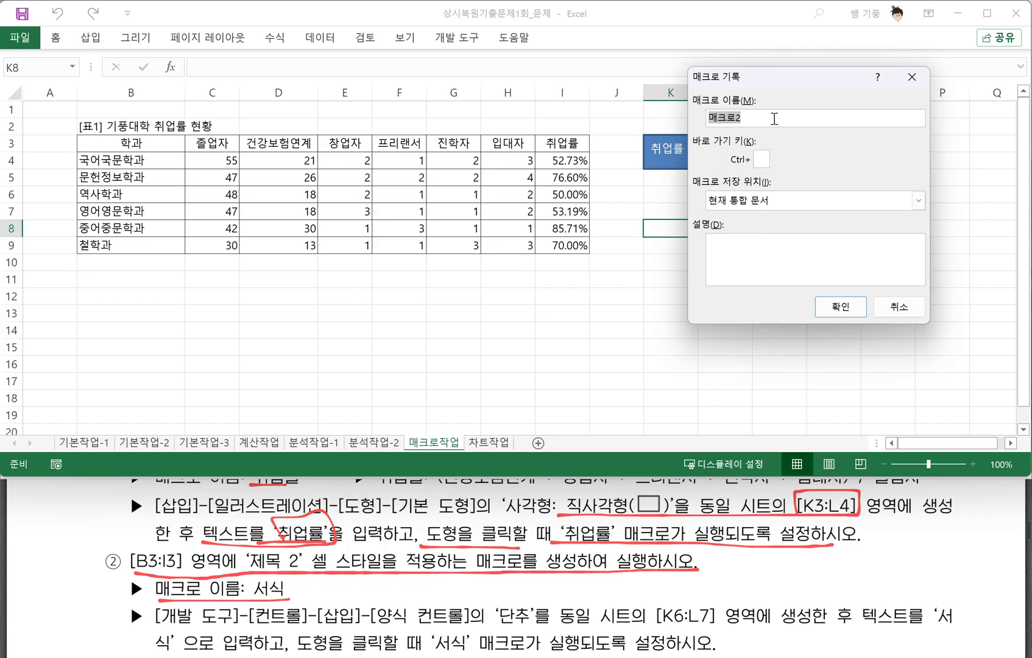
type("서식")
left_click(841, 307)
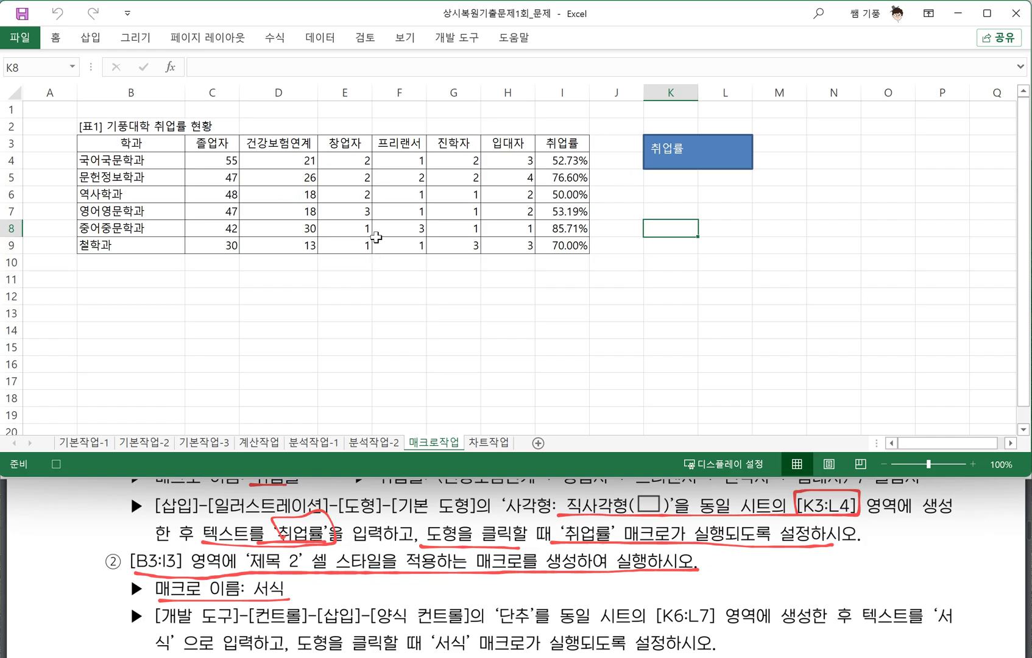
Apply the 제목 2 cell style to B3:I3, stop recording the macro and deselect the range
left_click_drag(110, 138, 552, 152)
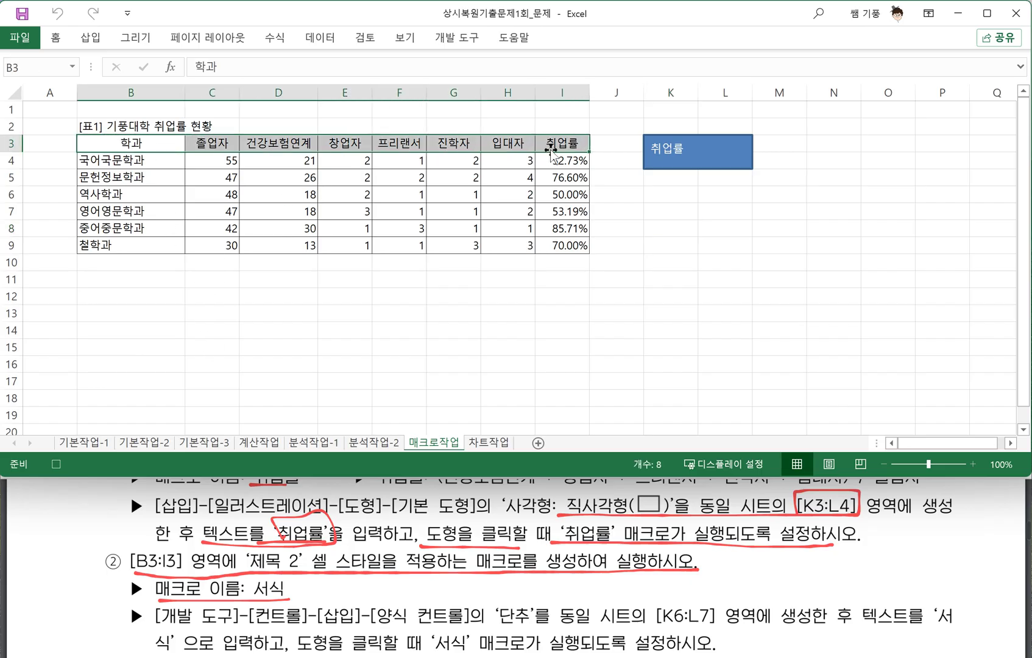
left_click(60, 40)
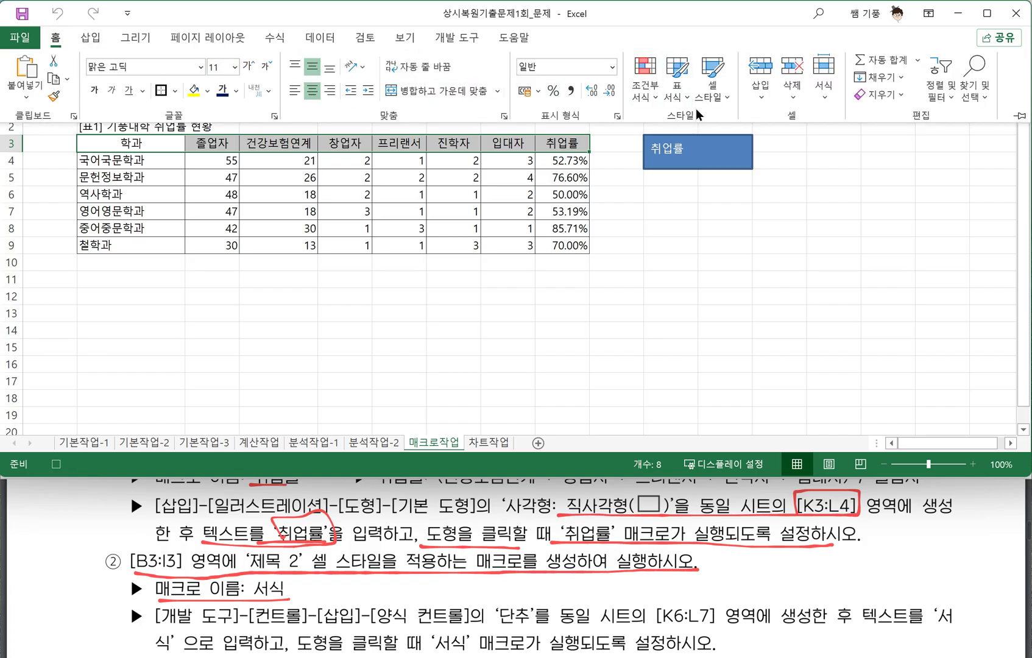
left_click(725, 95)
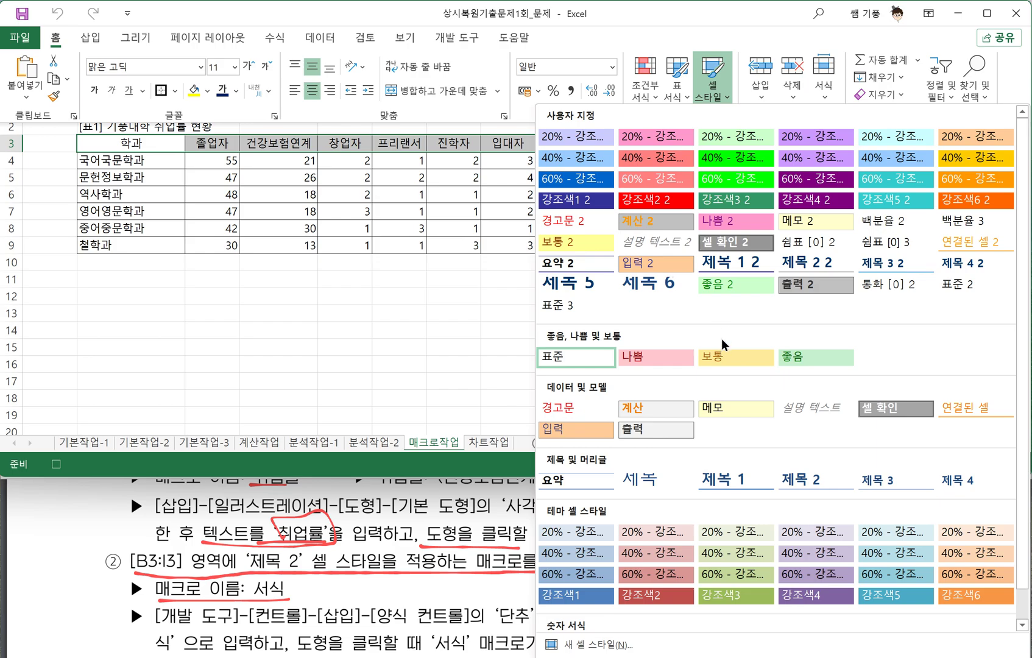
left_click(809, 482)
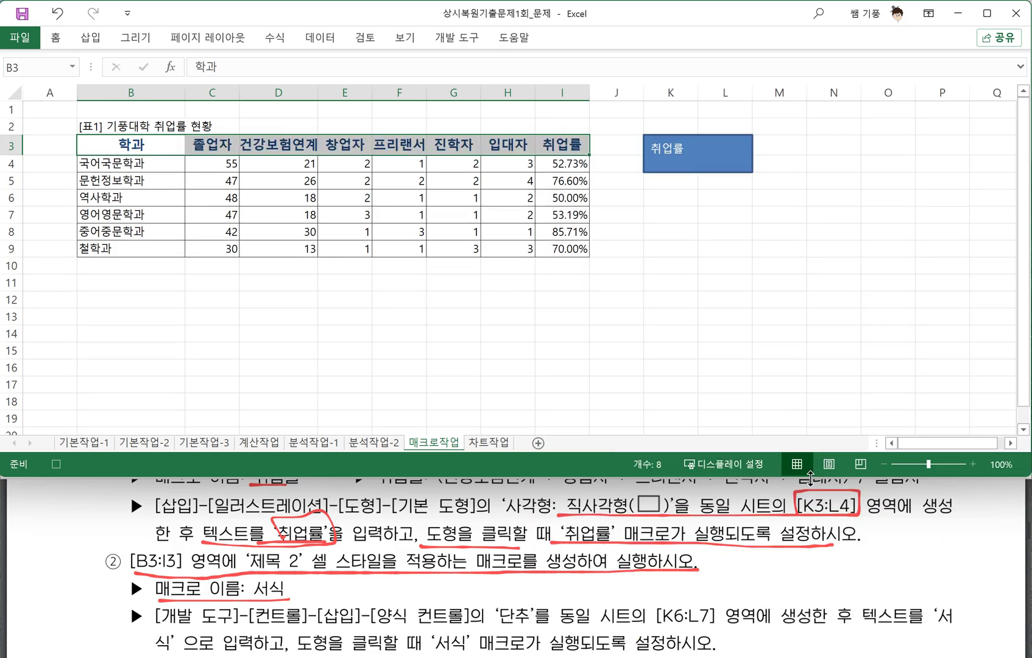
left_click(453, 43)
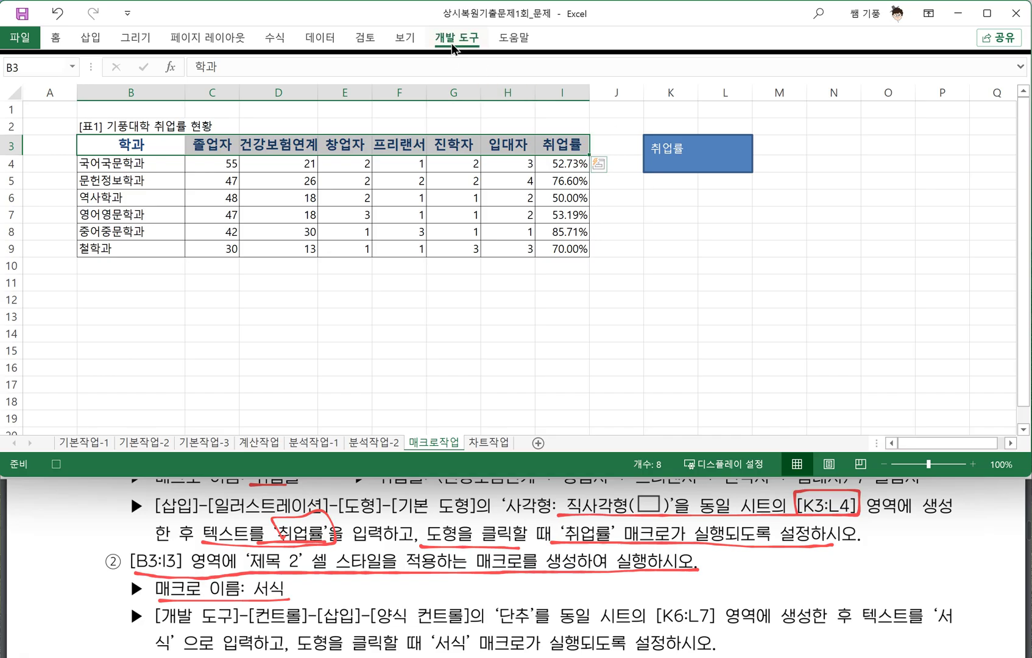
left_click(101, 61)
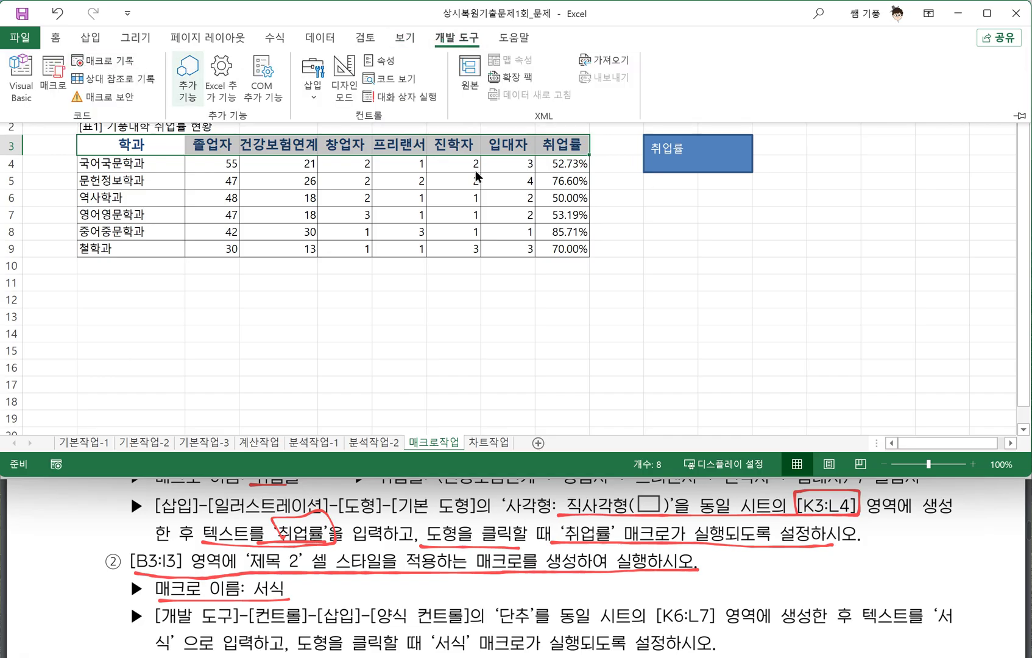
left_click(677, 263)
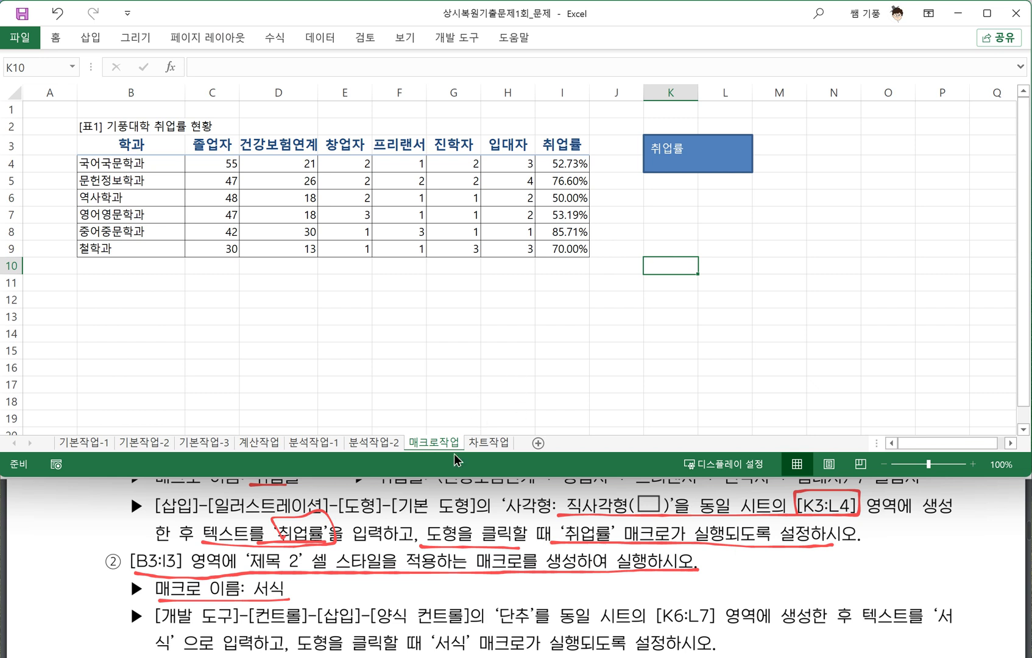
Underline in red the PDF's button requirements: the 단추 control, the range [K6:L7] and the text 서식
left_click(446, 485)
scroll(369, 496, "down", 1)
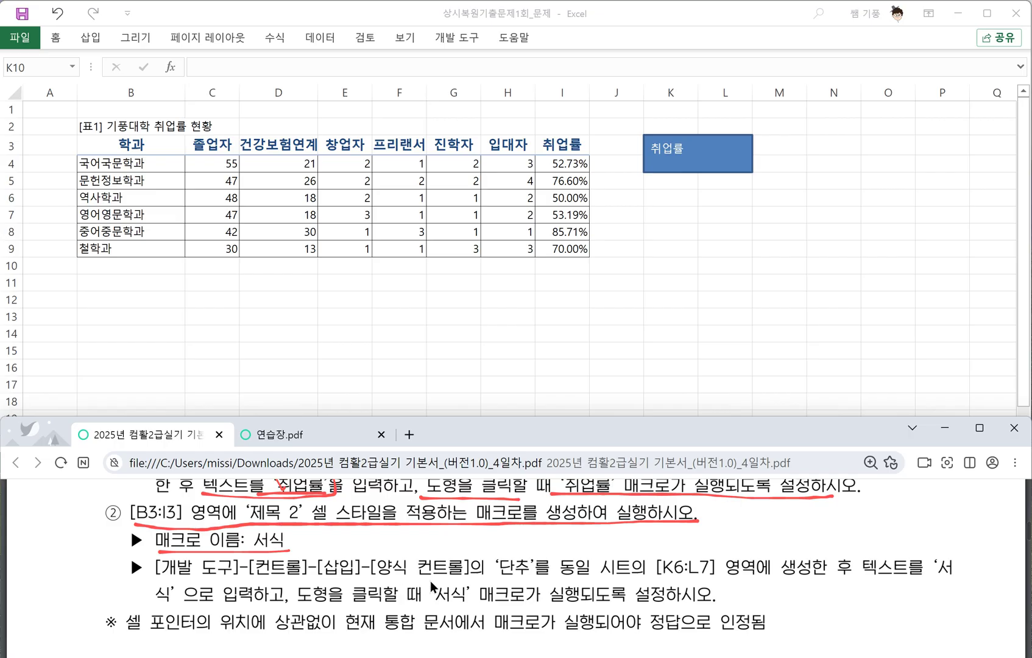
left_click_drag(491, 577, 534, 580)
left_click_drag(142, 606, 267, 610)
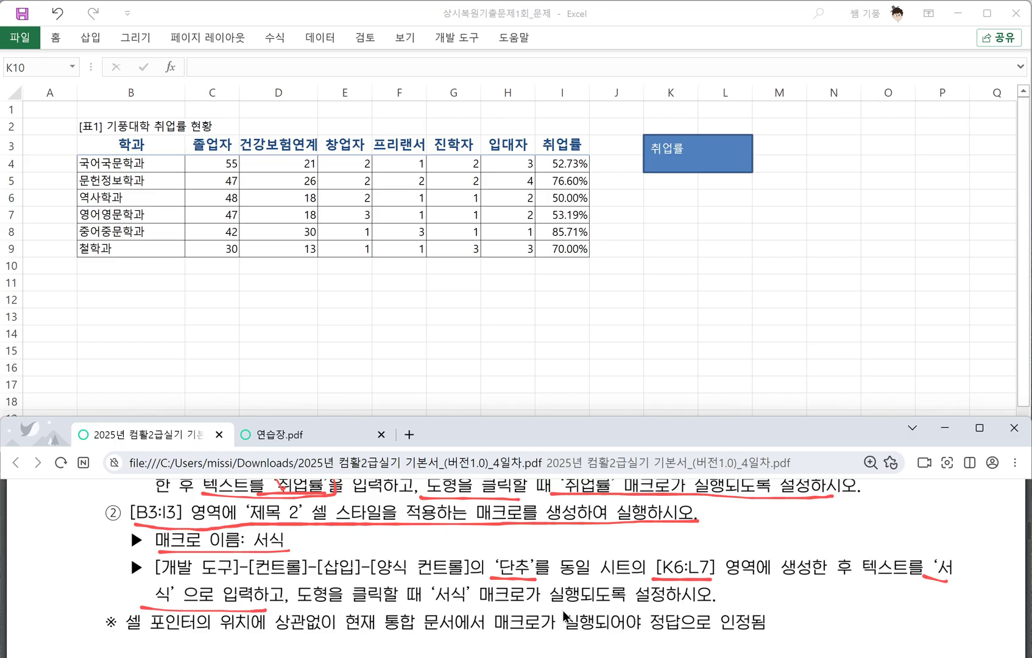
Insert a form control button over K6:L7 and assign the 서식 macro to it
left_click(697, 309)
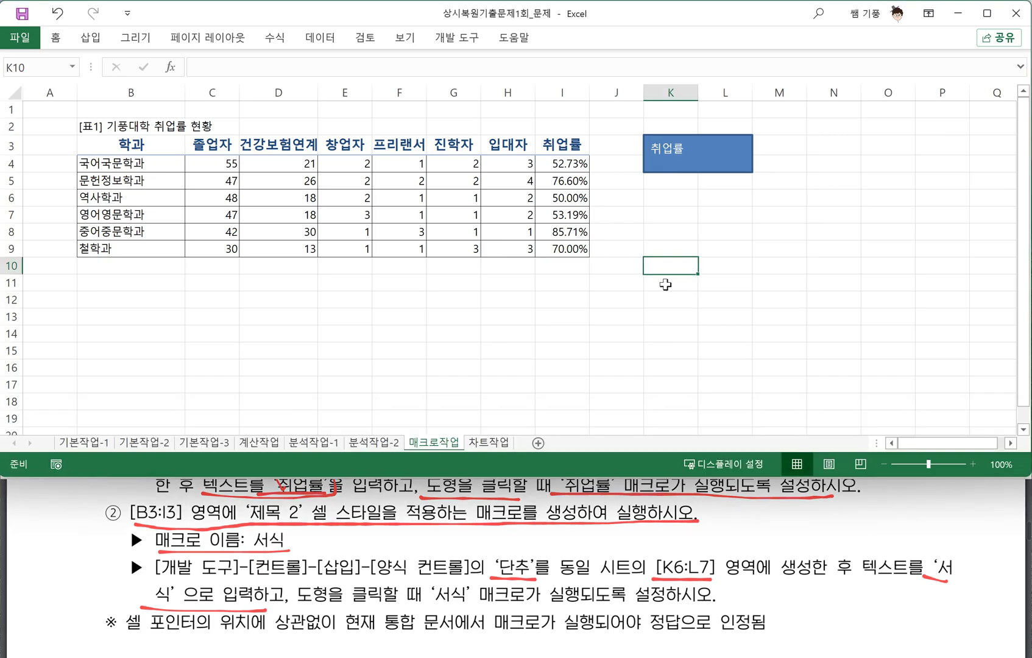
left_click(458, 38)
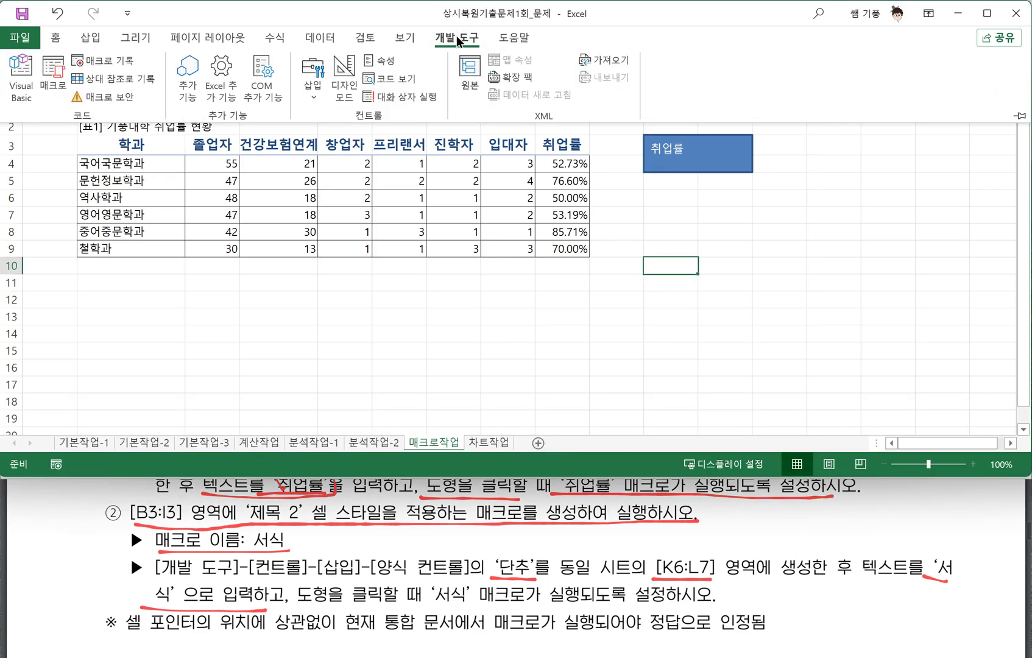
left_click(312, 97)
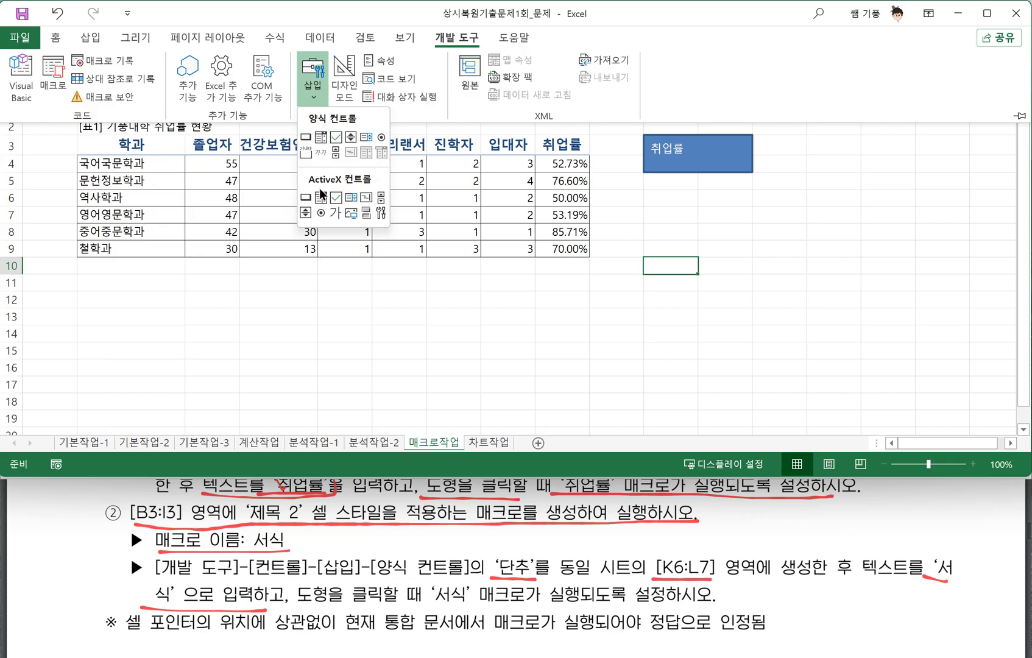
left_click(304, 137)
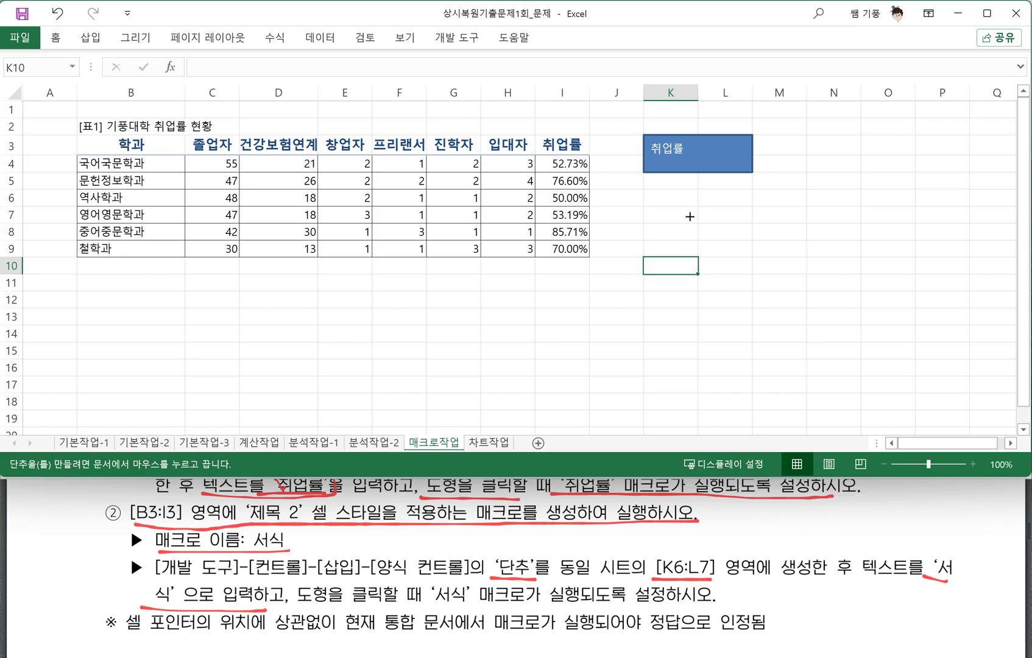
mouse_move(644, 189)
left_mouse_down()
mouse_move(726, 232)
mouse_move(755, 233)
left_mouse_up()
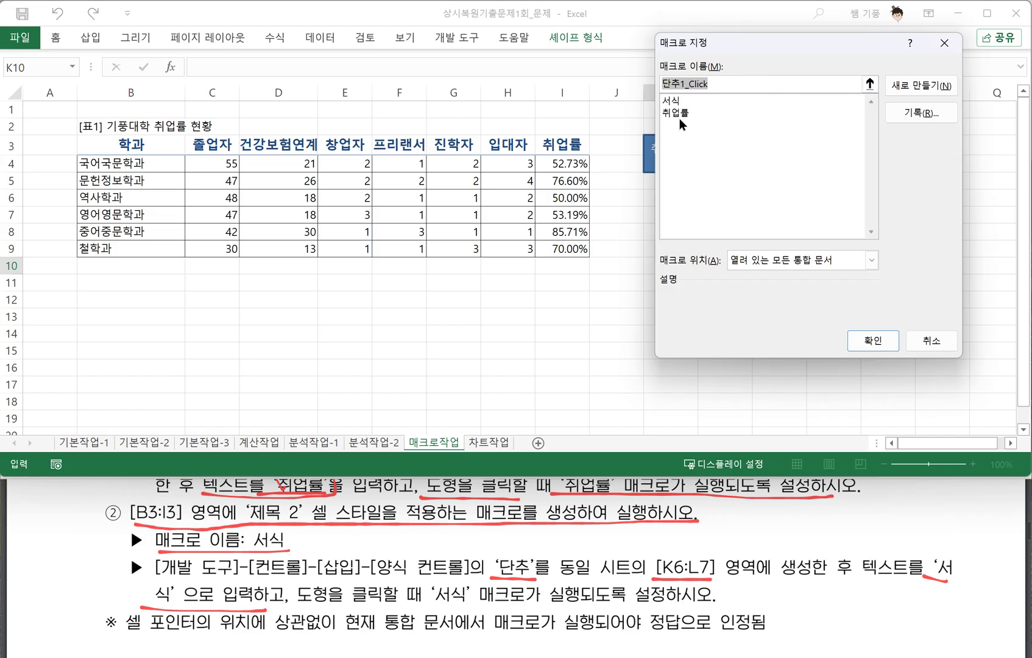
left_click(674, 101)
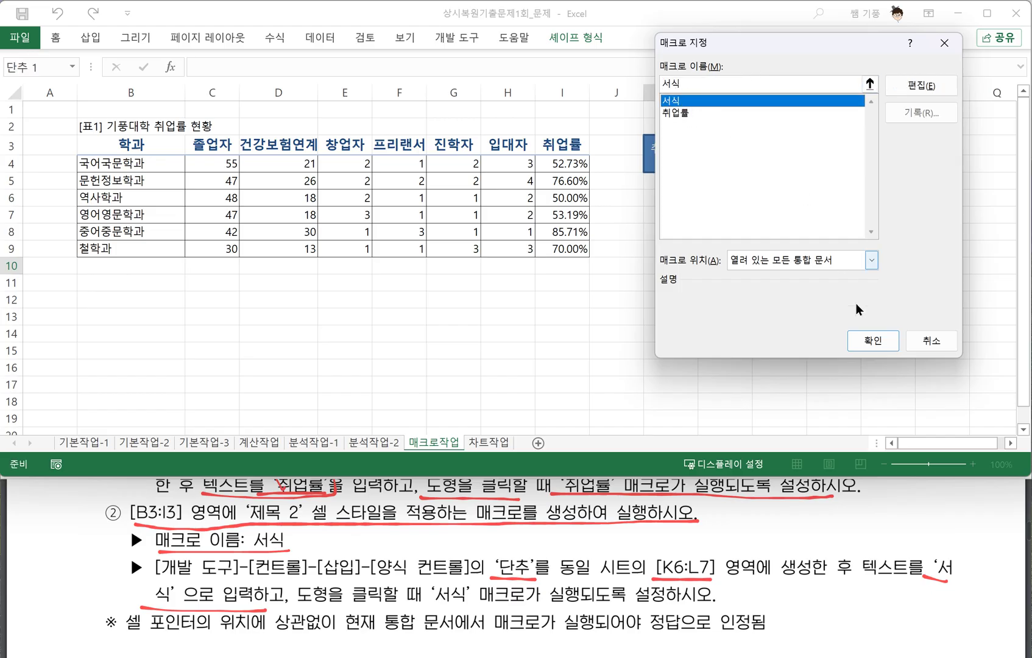
left_click(871, 337)
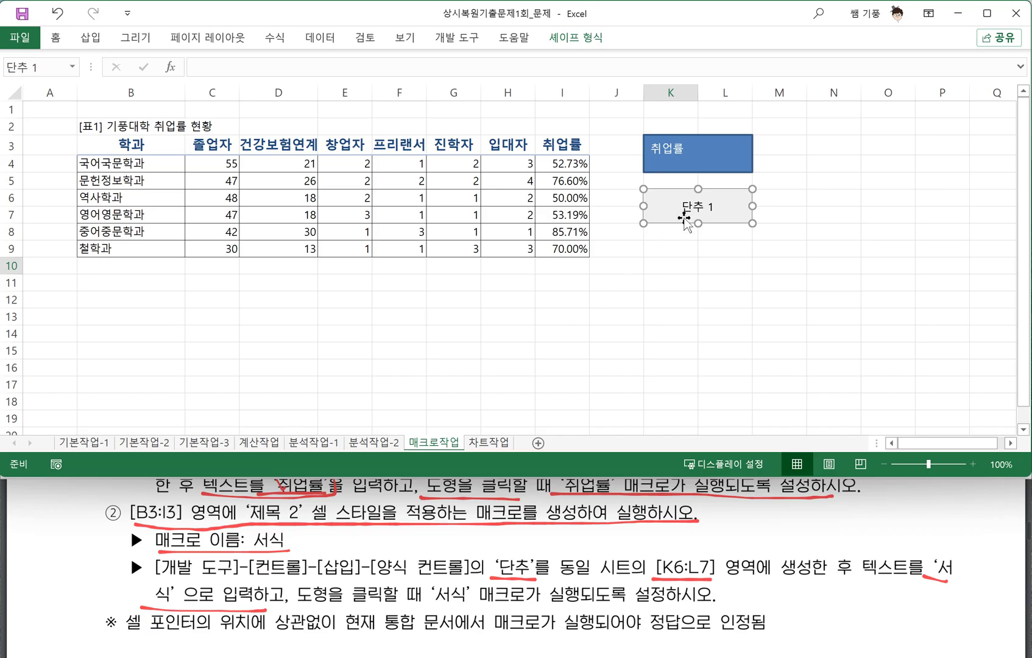
Change the button's text to 서식 and run its macro from the button
left_click(683, 207)
left_click_drag(686, 207, 721, 214)
type("서식")
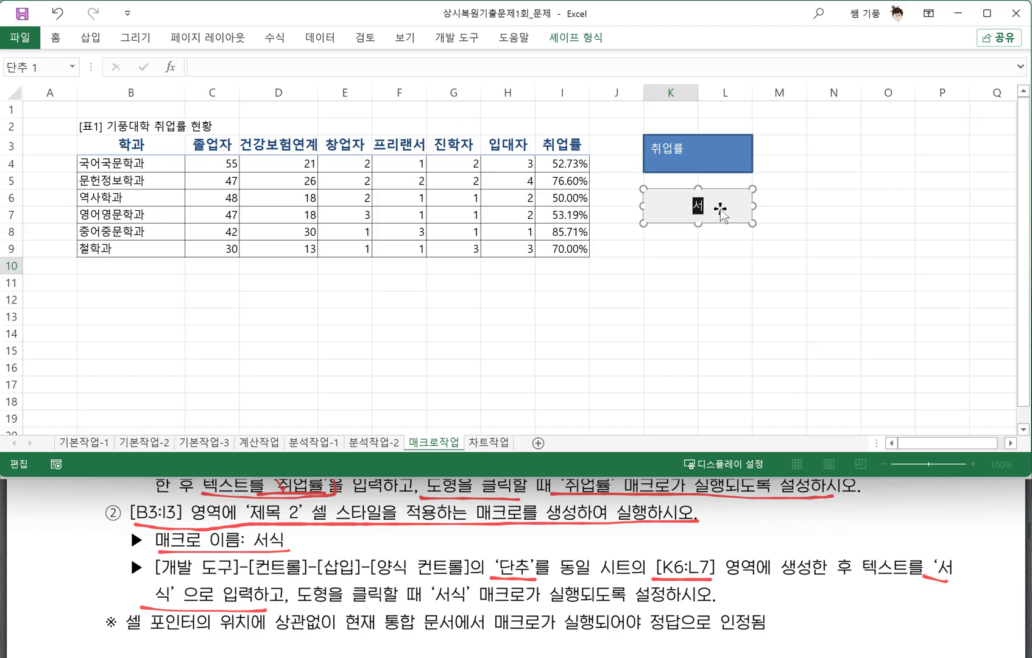
left_click(714, 277)
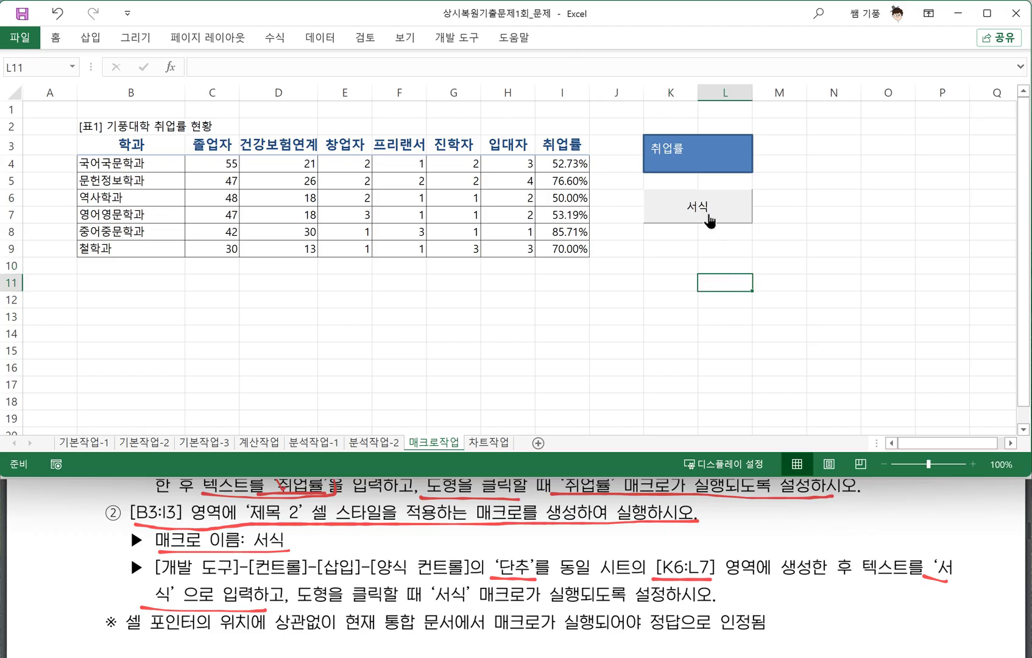
left_click(695, 208)
left_click(749, 276)
Open the 차트작업 sheet and underline in red the PDF's first chart task about showing only the 2018 and 2019 series
left_click(488, 443)
left_click(683, 357)
scroll(523, 570, "down", 2)
scroll(523, 567, "down", 3)
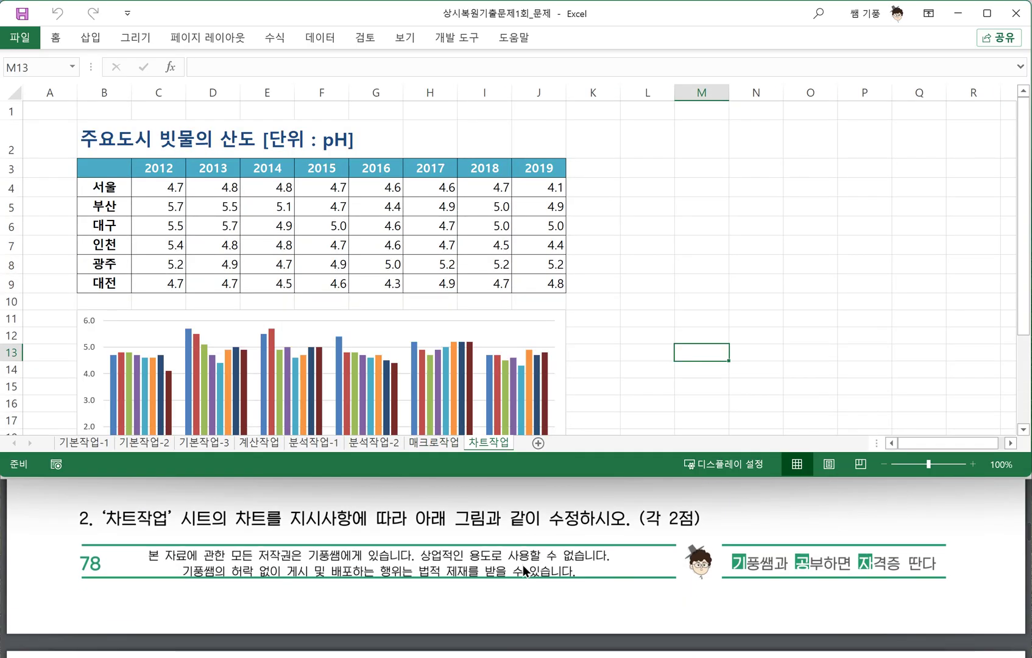
scroll(523, 564, "up", 1)
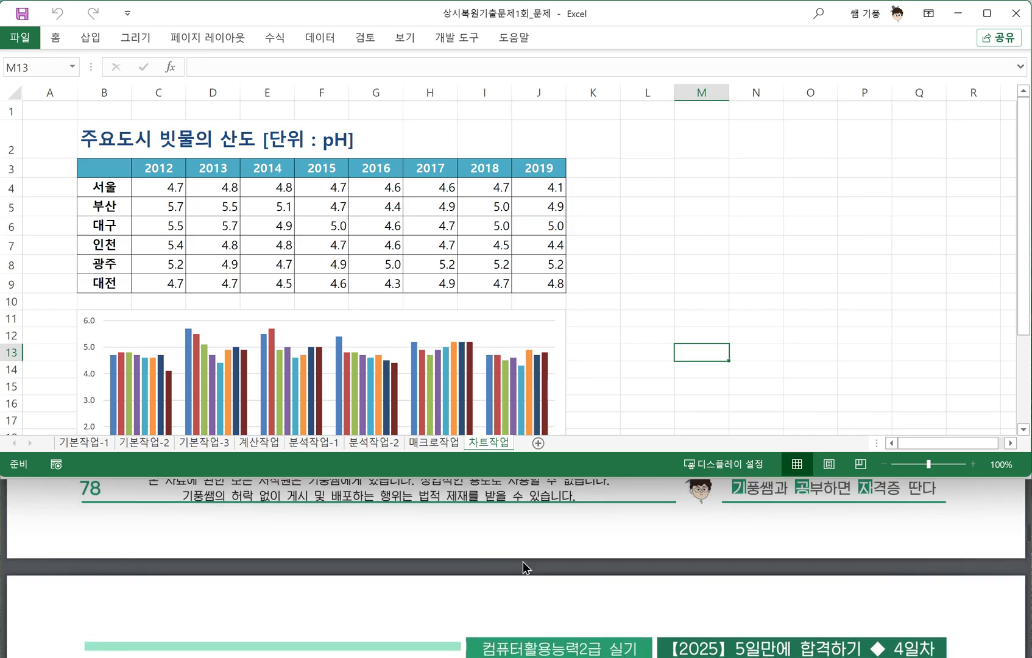
scroll(523, 562, "up", 1)
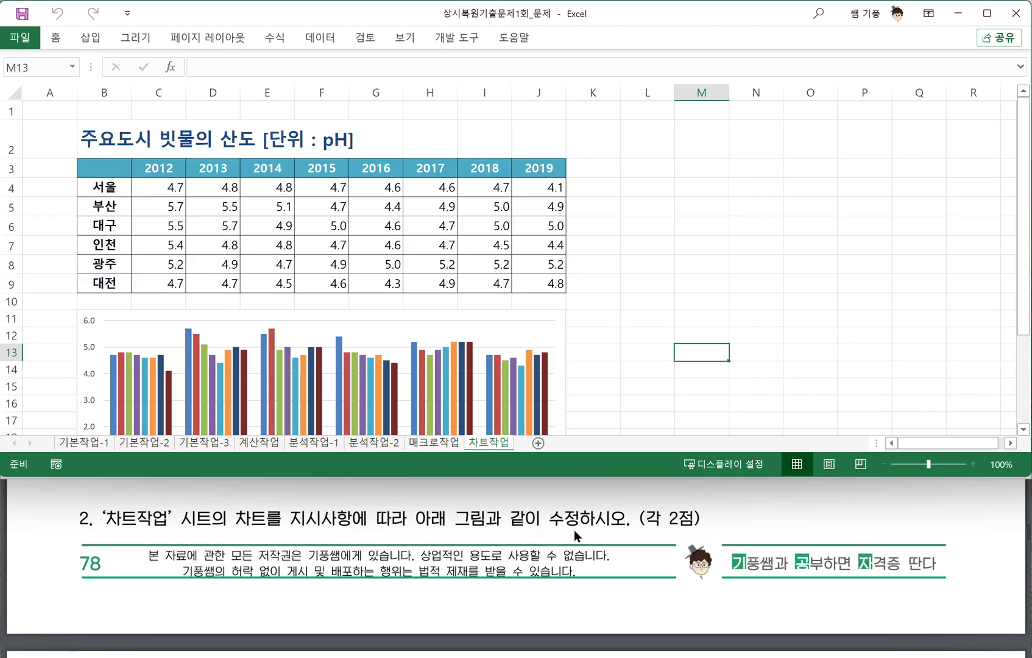
scroll(571, 532, "down", 2)
scroll(522, 561, "down", 2)
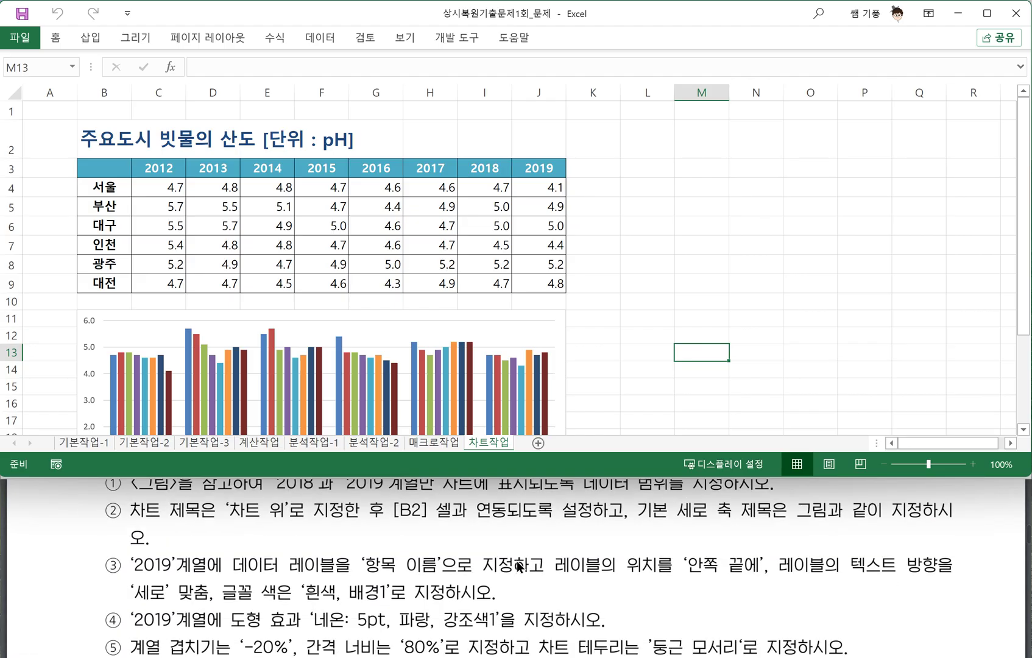
scroll(515, 560, "up", 1)
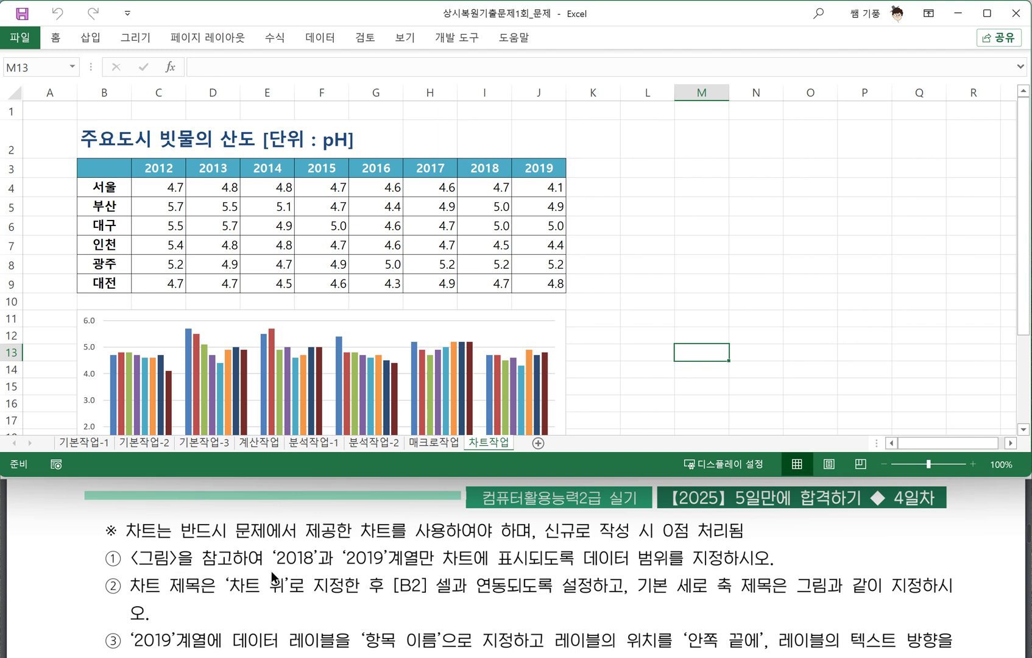
left_click_drag(272, 571, 305, 573)
left_click_drag(498, 574, 767, 571)
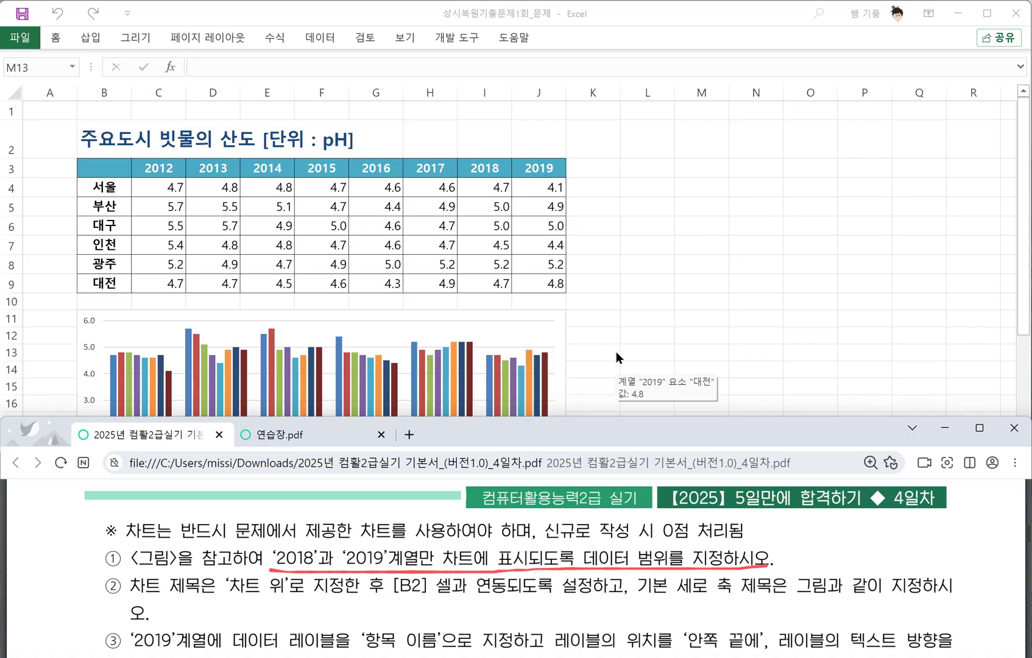
left_click(549, 329)
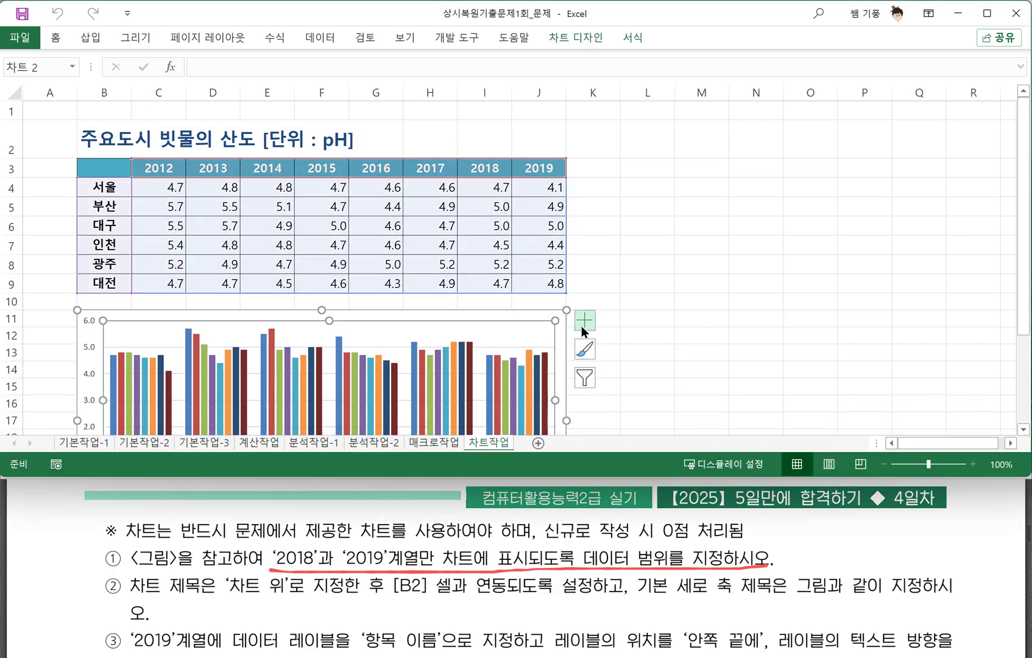
left_click(581, 326)
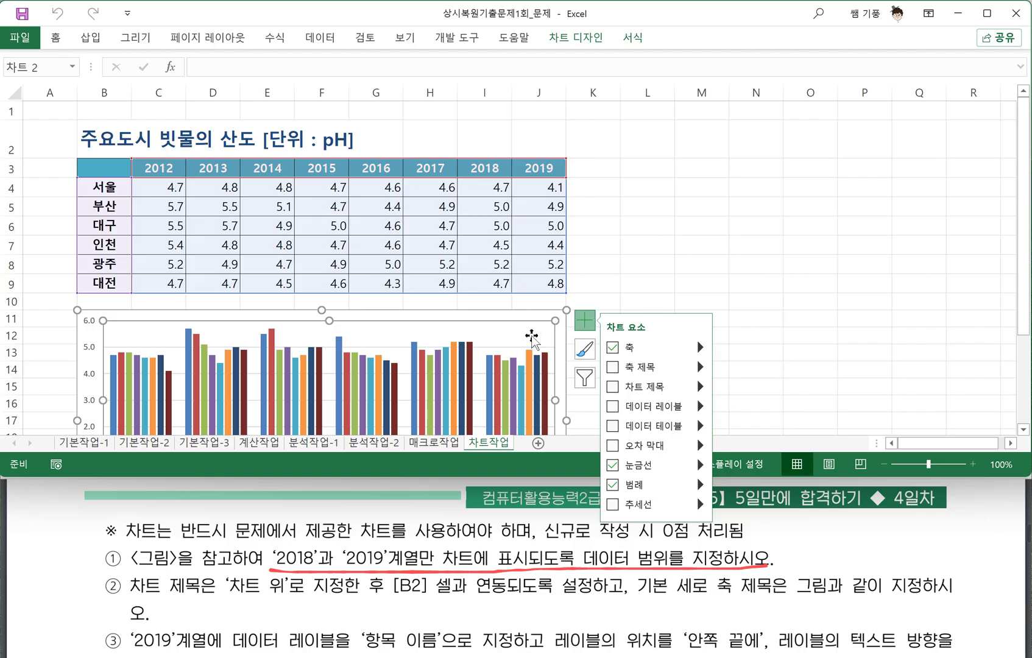
left_click(585, 378)
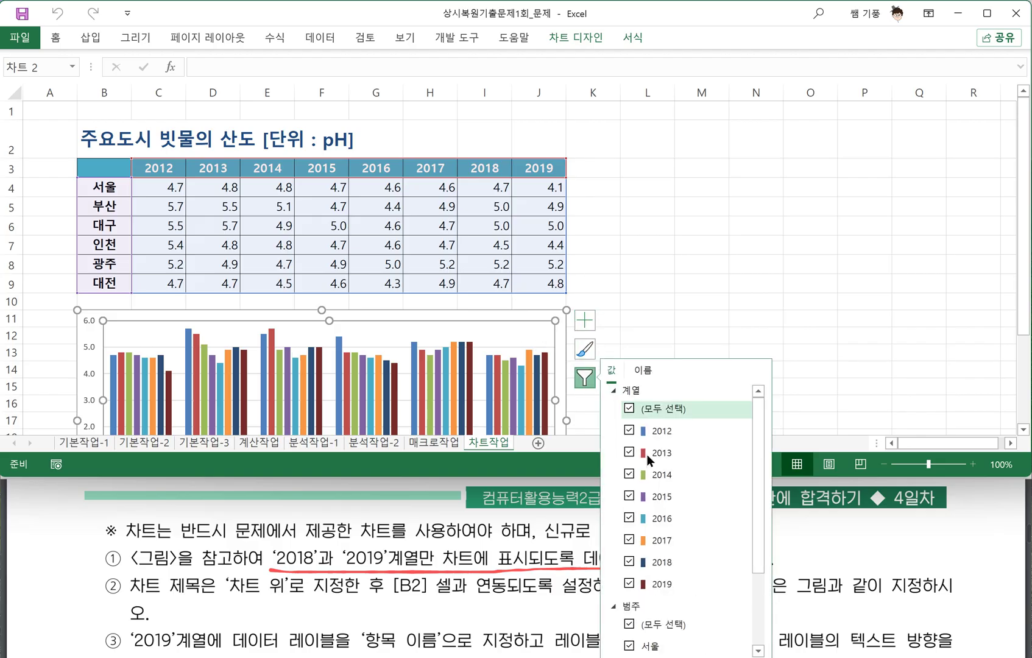
left_click(643, 262)
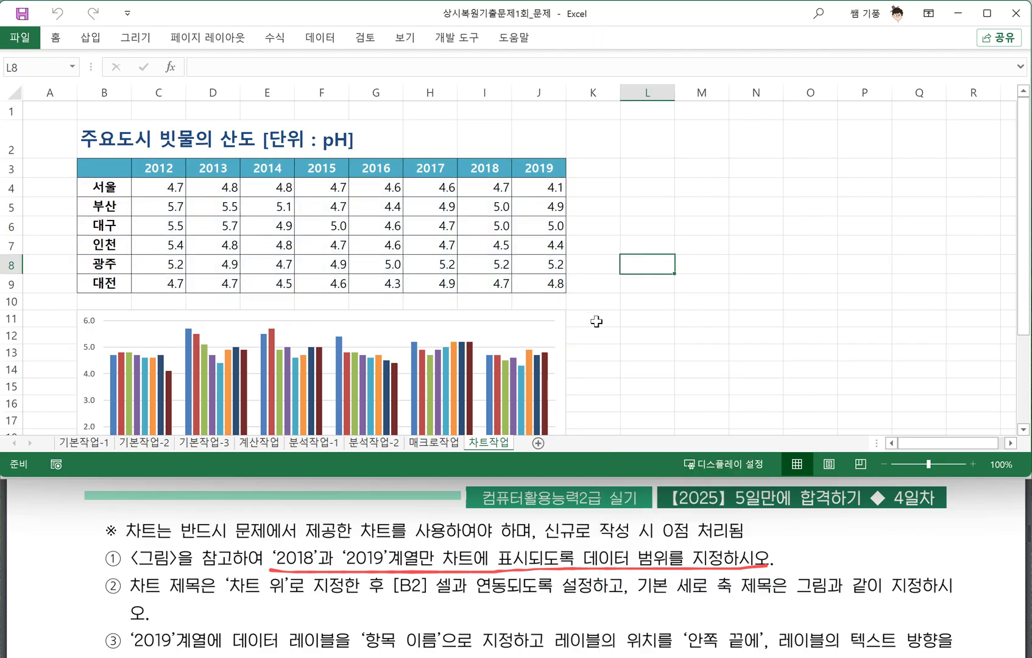
Narrow the chart's source data range so that only the 2018 and 2019 series are plotted
scroll(600, 326, "down", 1)
scroll(601, 327, "up", 1)
left_click(548, 341)
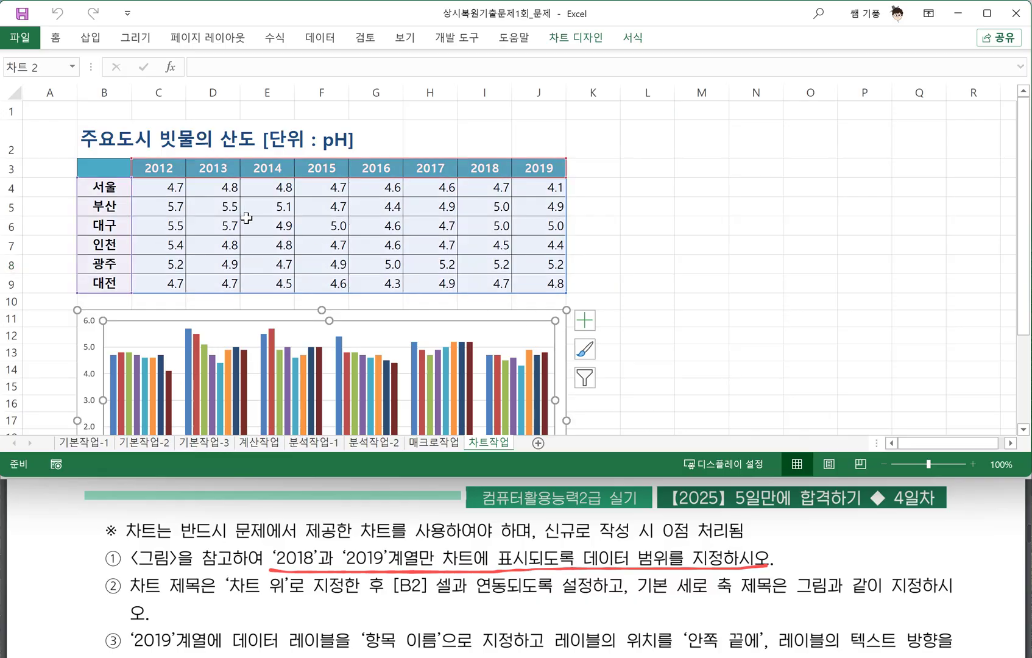
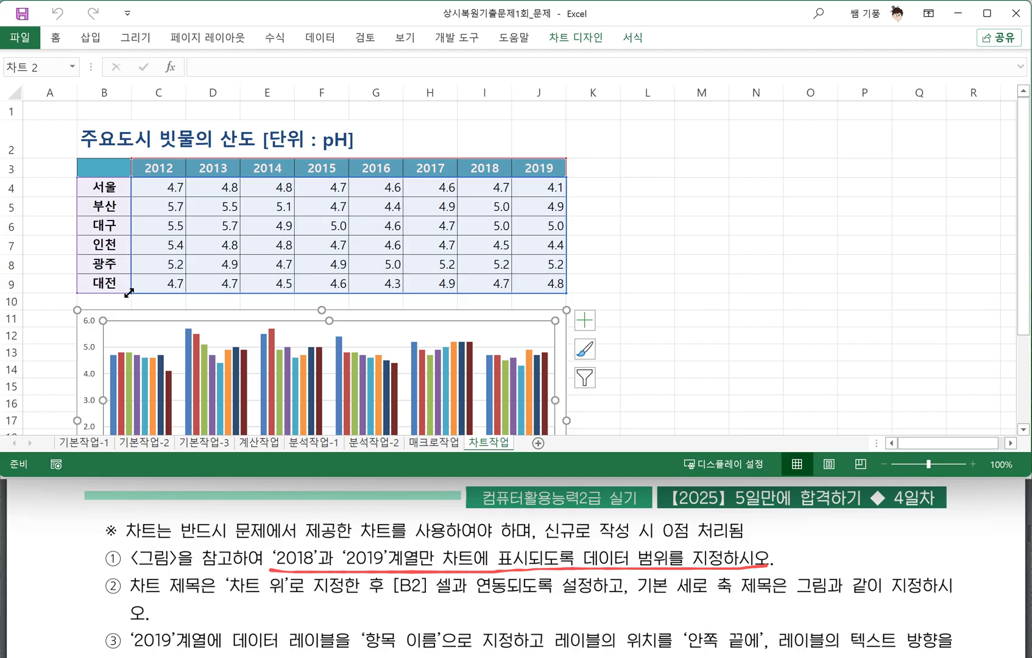
left_click_drag(128, 293, 449, 293)
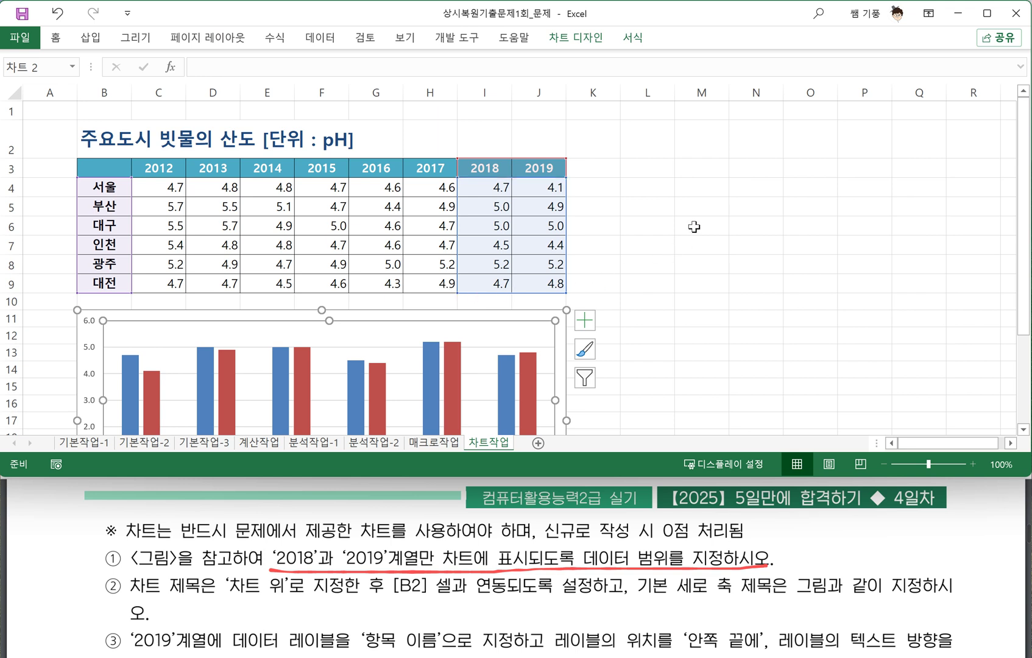
Undo the last change to the chart's source range and open the chart's data source selection
key("ctrl+z")
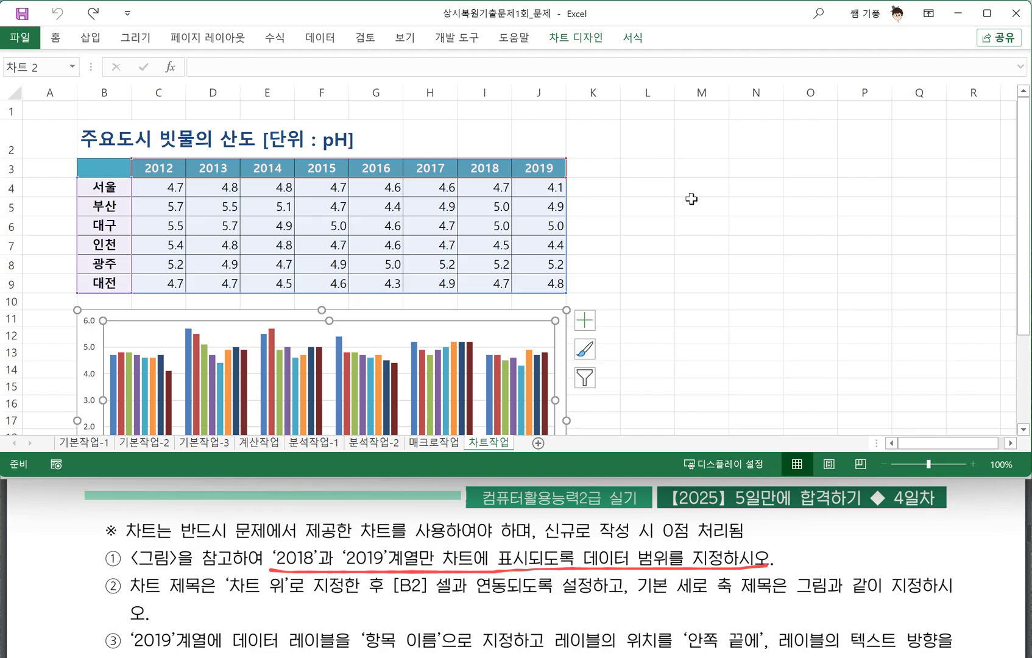
right_click(511, 336)
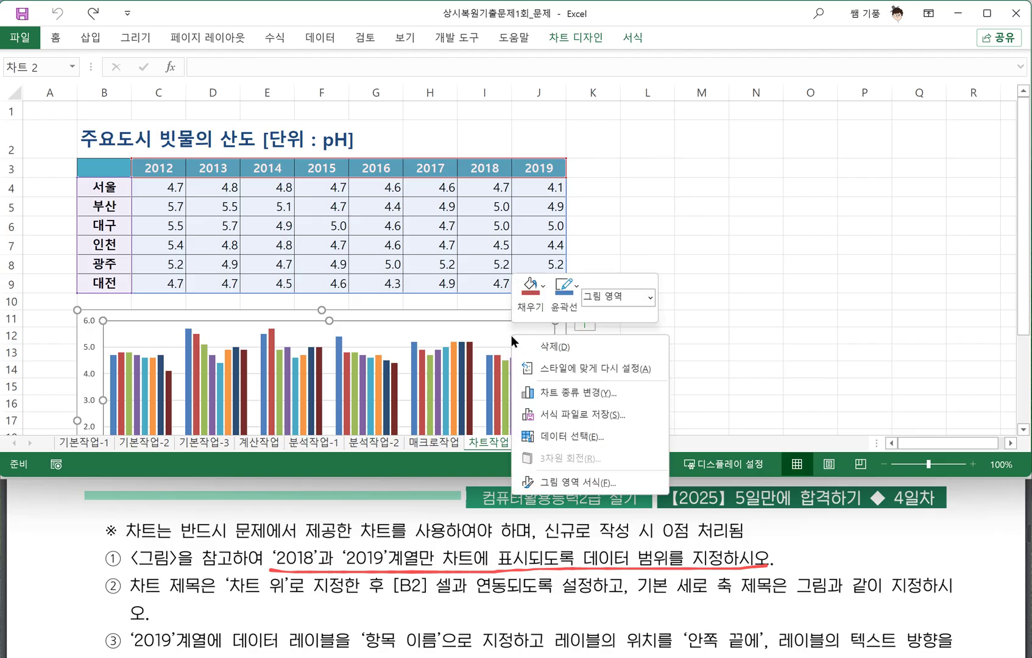
left_click(584, 435)
left_click_drag(806, 114, 704, 101)
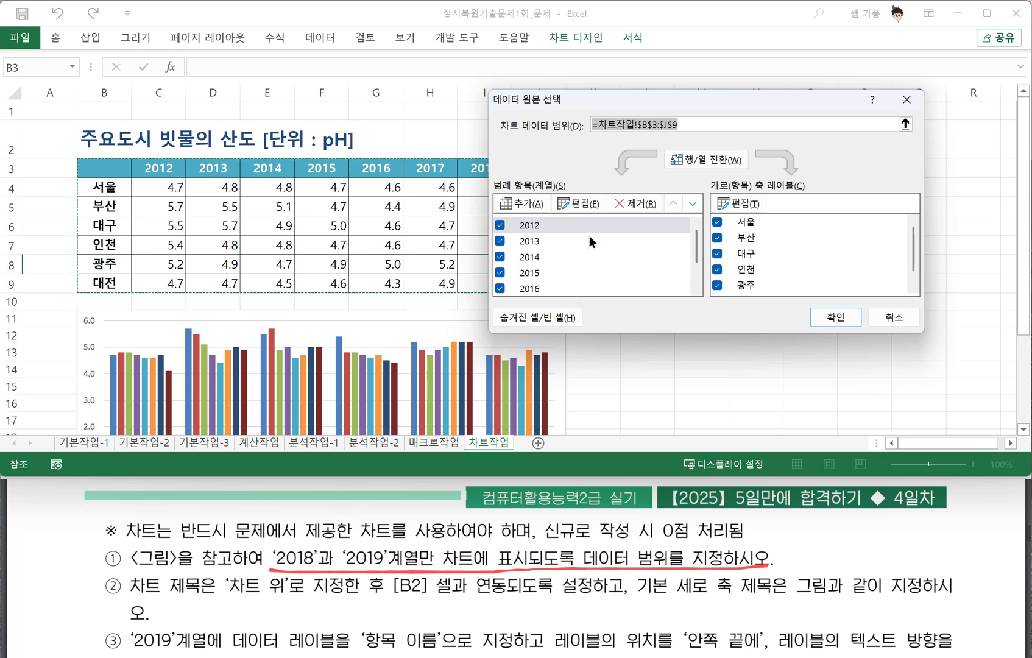
Remove the 2012 through 2017 series from the chart's data source, inspect the chart, and undo the removal
left_click(528, 225)
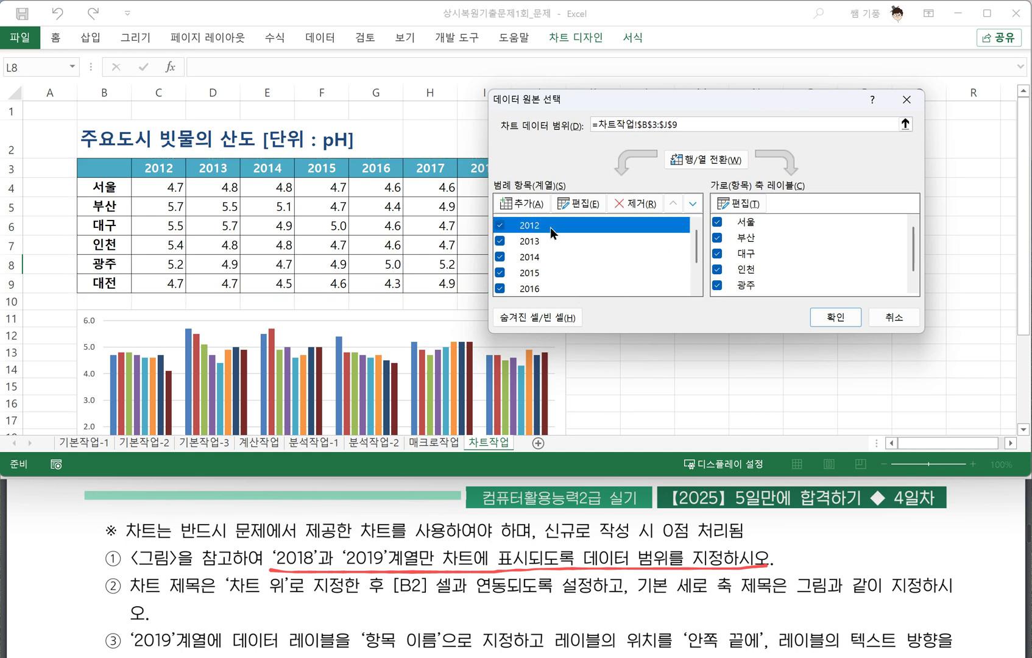
left_click(633, 204)
left_click(633, 204)
left_click(633, 204)
left_click(633, 204)
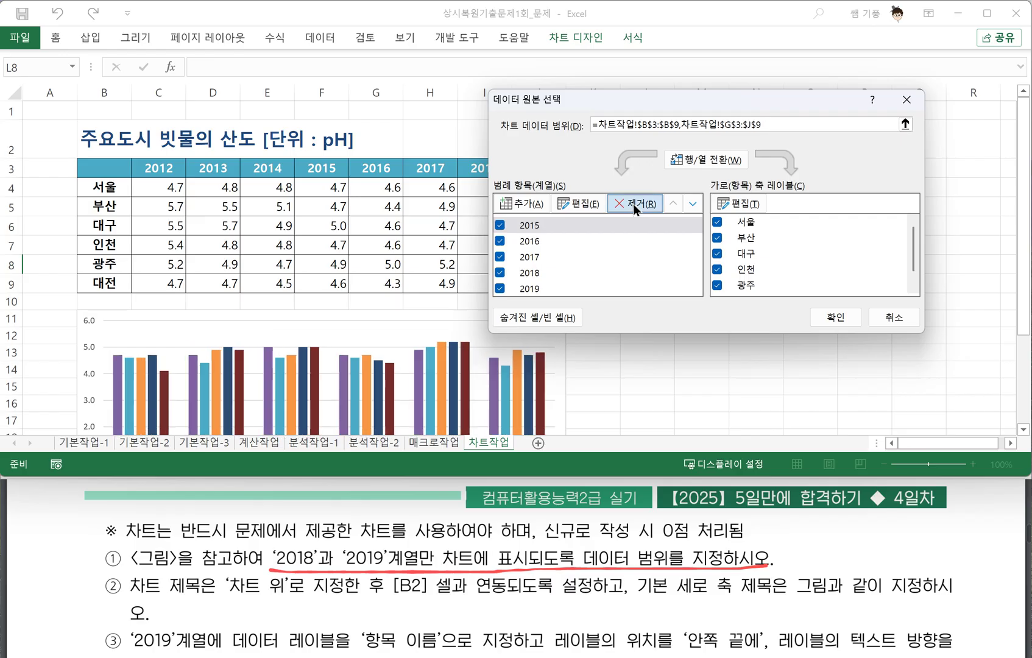
left_click(633, 203)
left_click(633, 203)
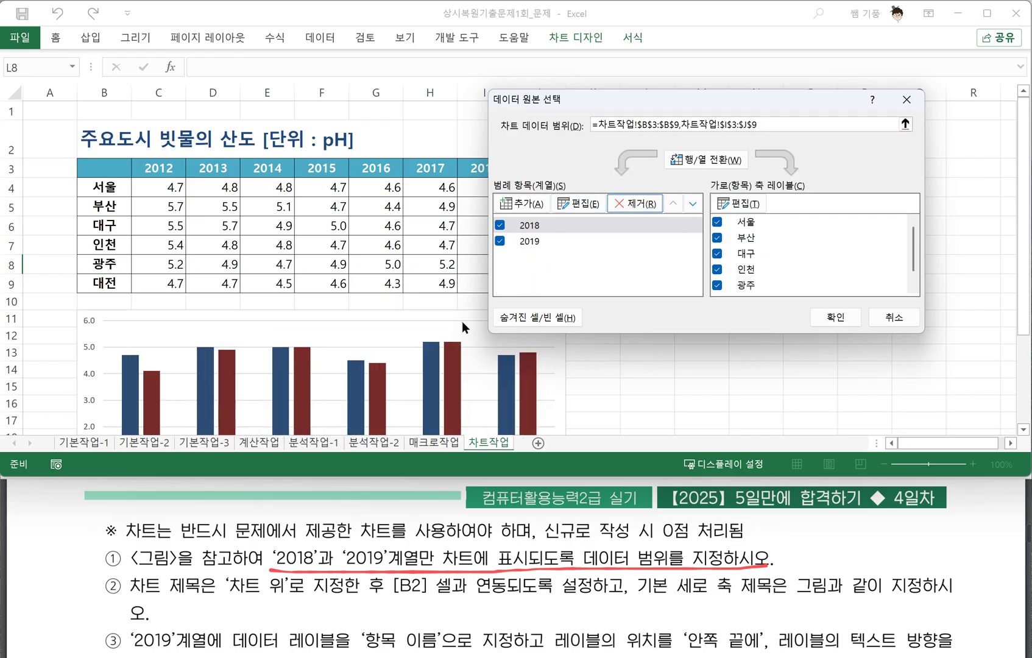
left_click(835, 319)
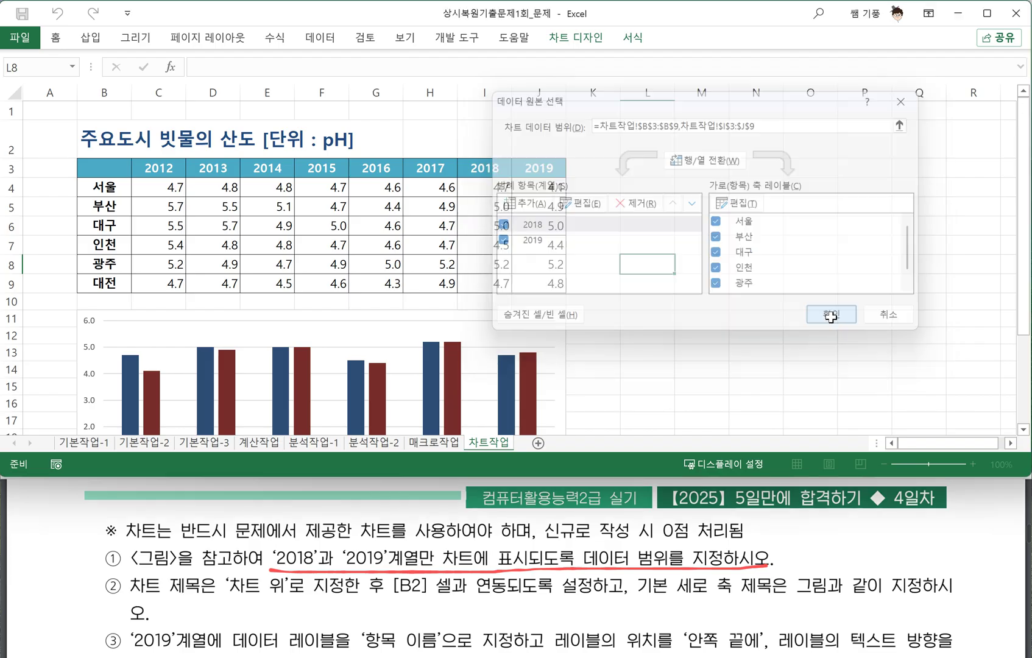
scroll(601, 355, "down", 1)
scroll(294, 406, "down", 1)
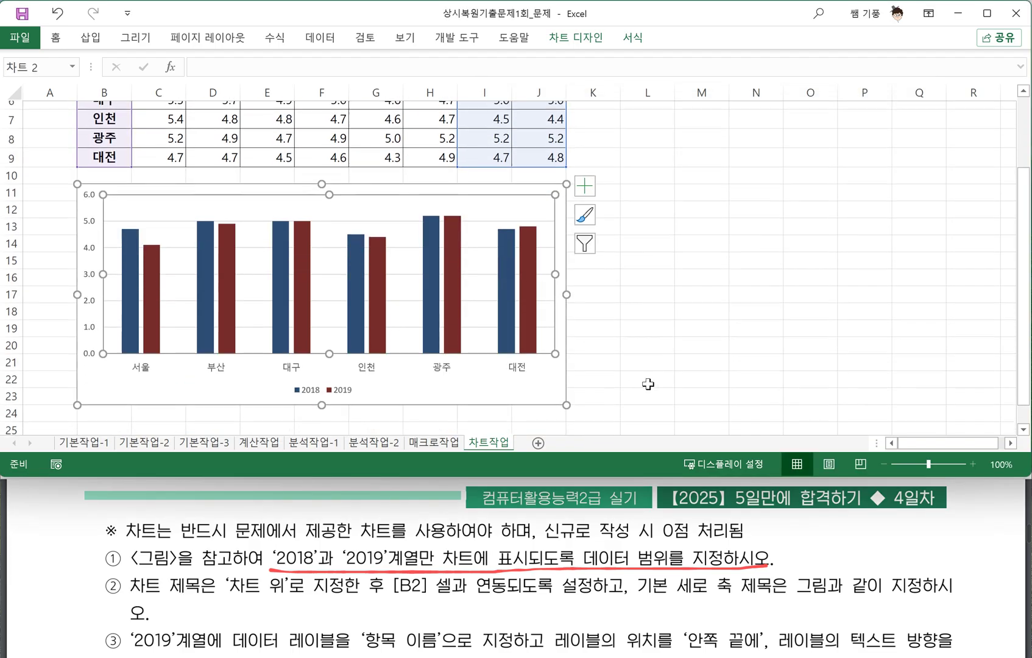
scroll(732, 301, "up", 1)
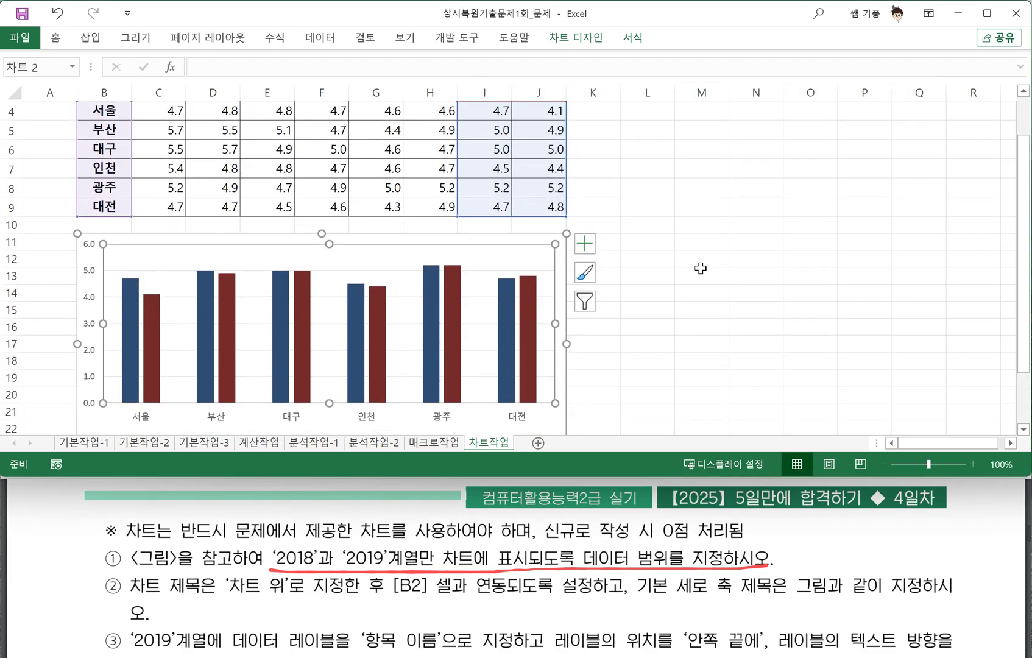
key("ctrl+z")
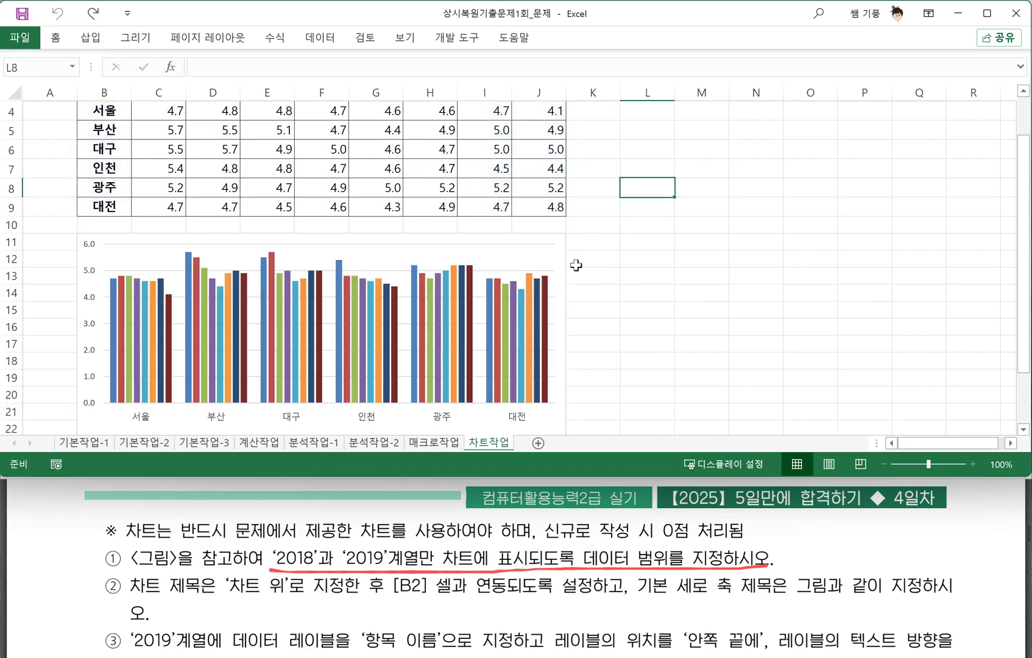
Replace the chart's data range with B3:B9 and I3:J9 on the 차트작업 sheet, and undo the replacement
left_click(550, 259)
right_click(551, 258)
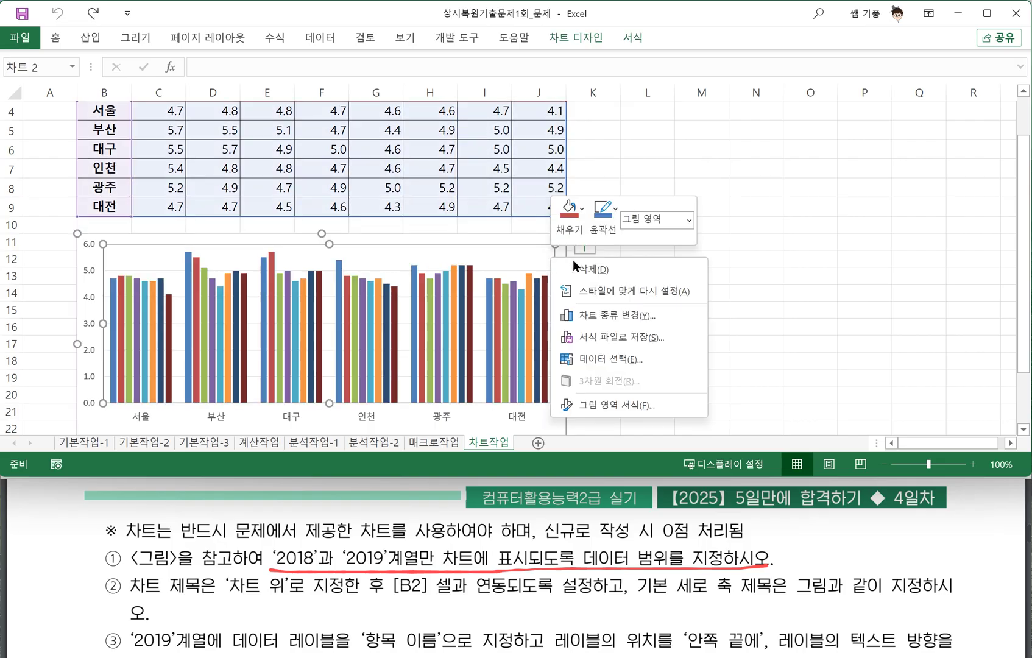
left_click(633, 358)
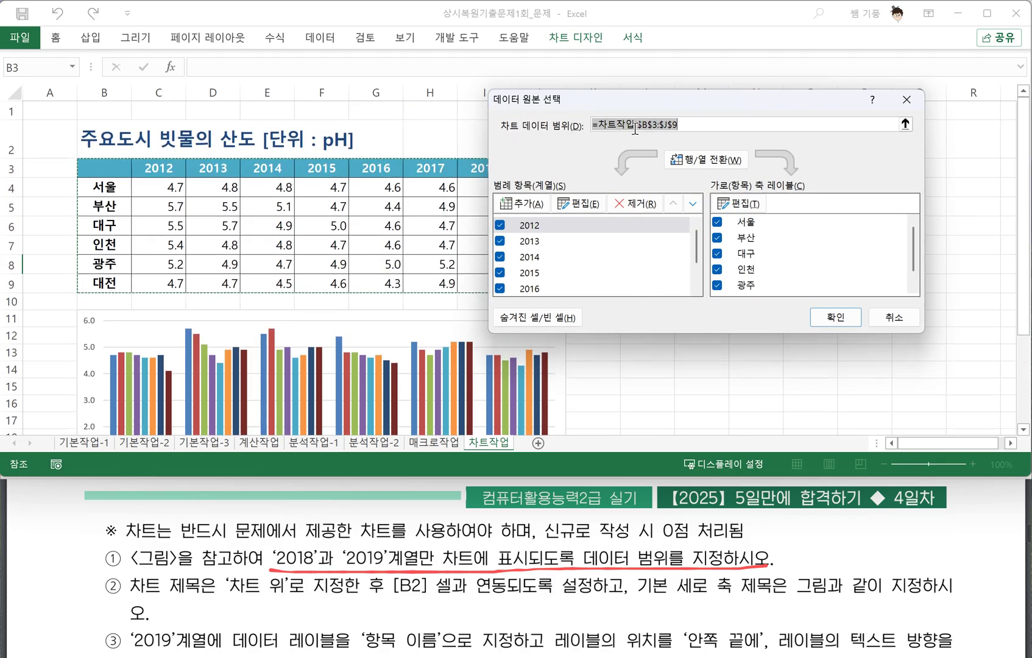
key("Delete")
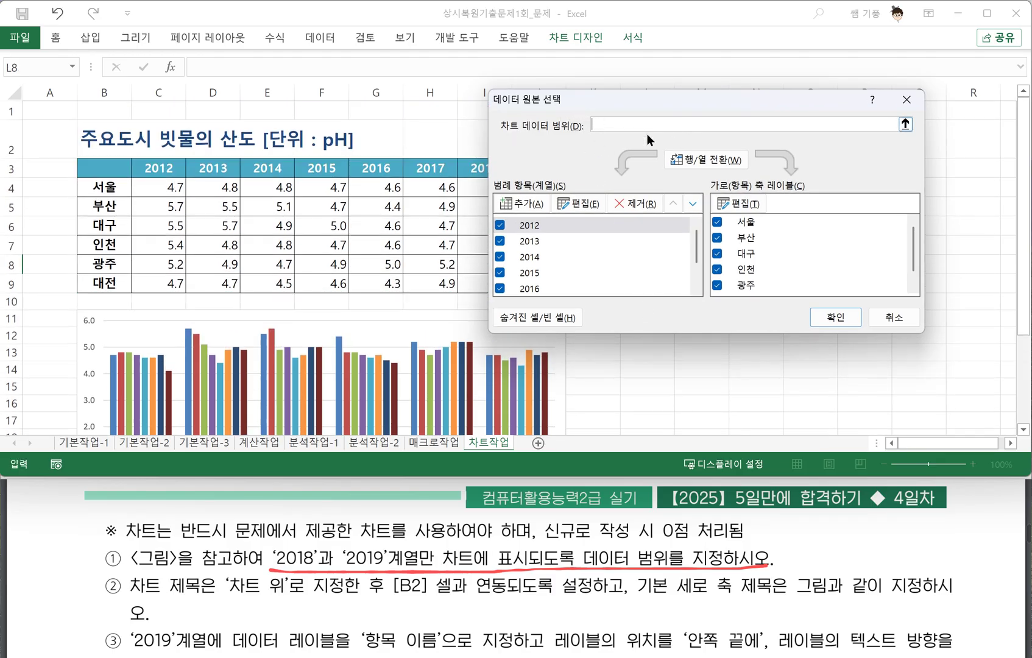
left_click_drag(624, 105, 684, 119)
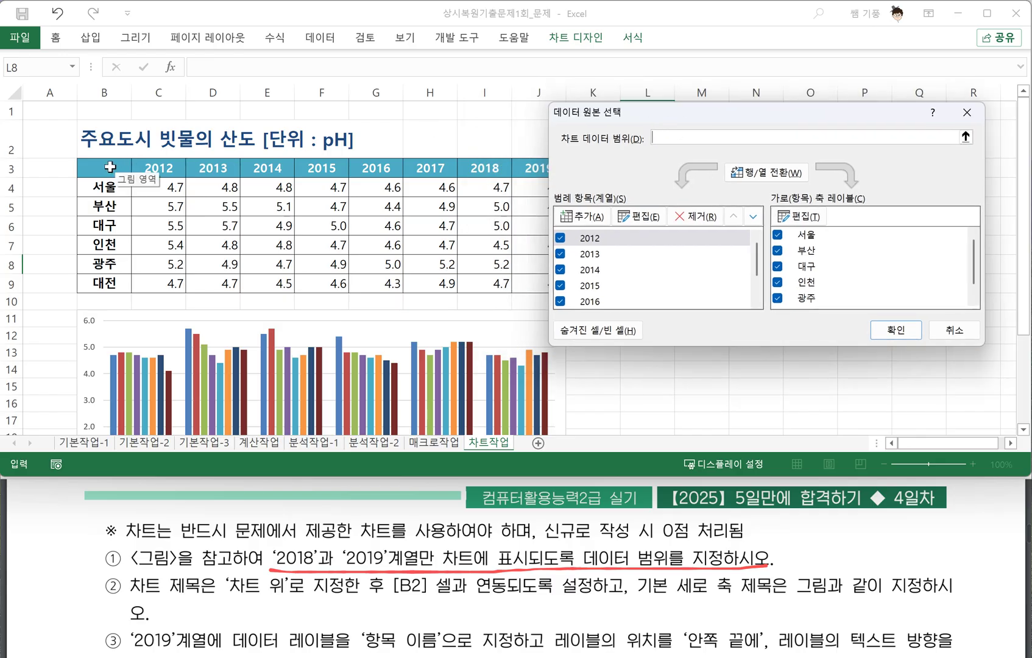
left_click_drag(110, 166, 109, 212)
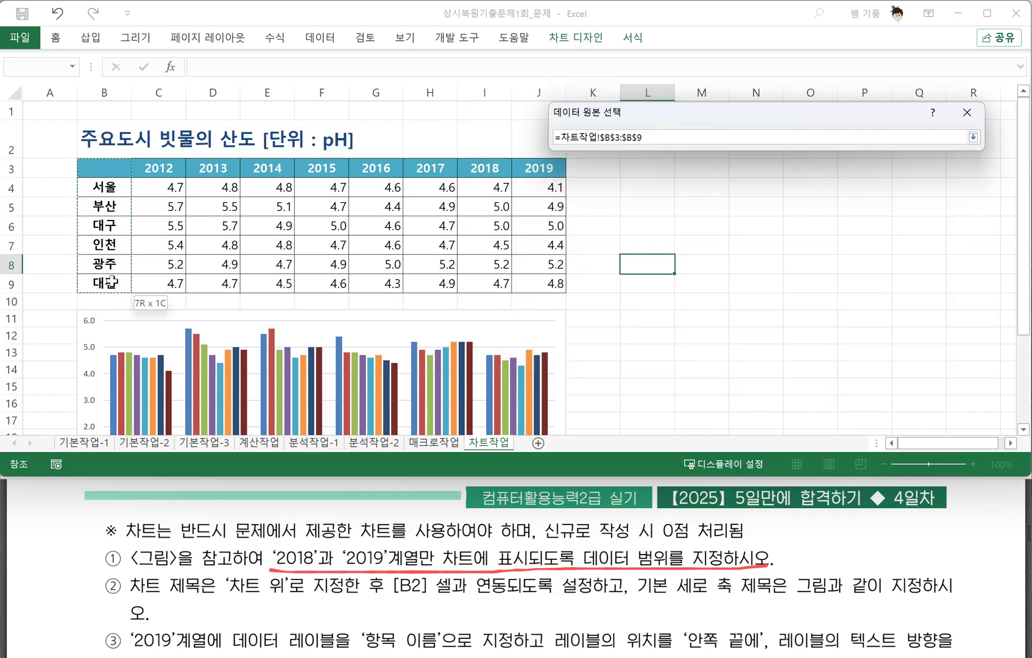
left_click_drag(114, 282, 115, 279)
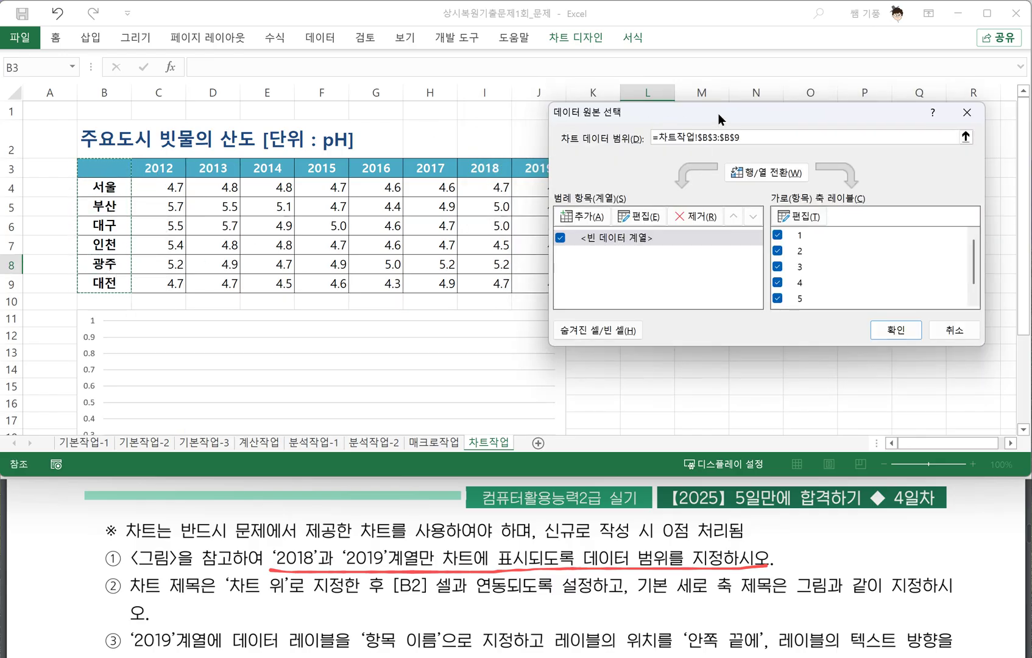
left_click_drag(716, 114, 785, 122)
left_click_drag(485, 169, 544, 285)
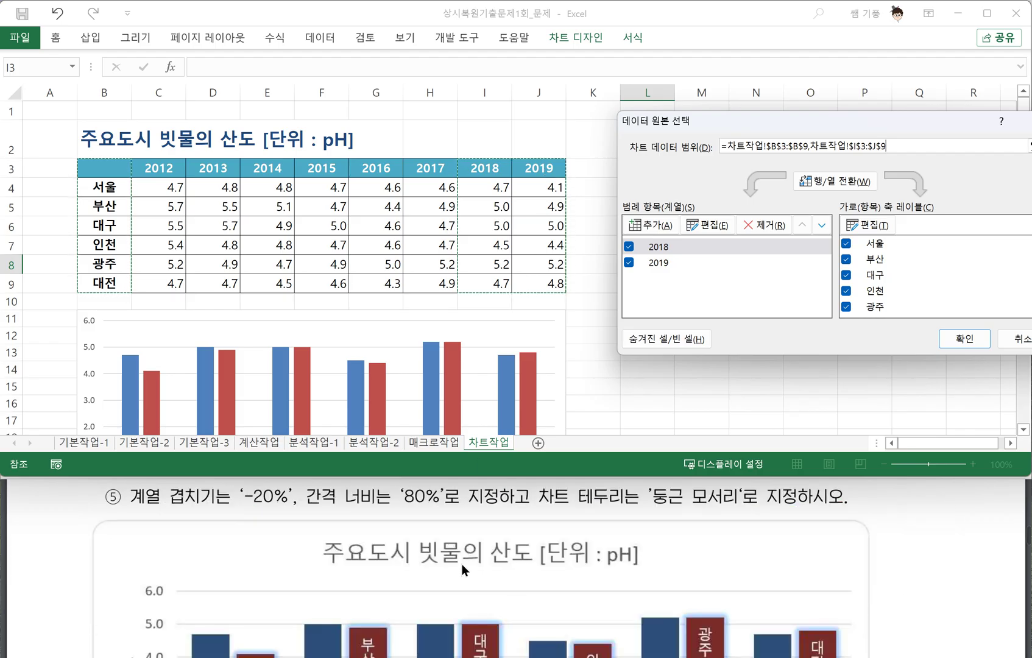
left_click(963, 337)
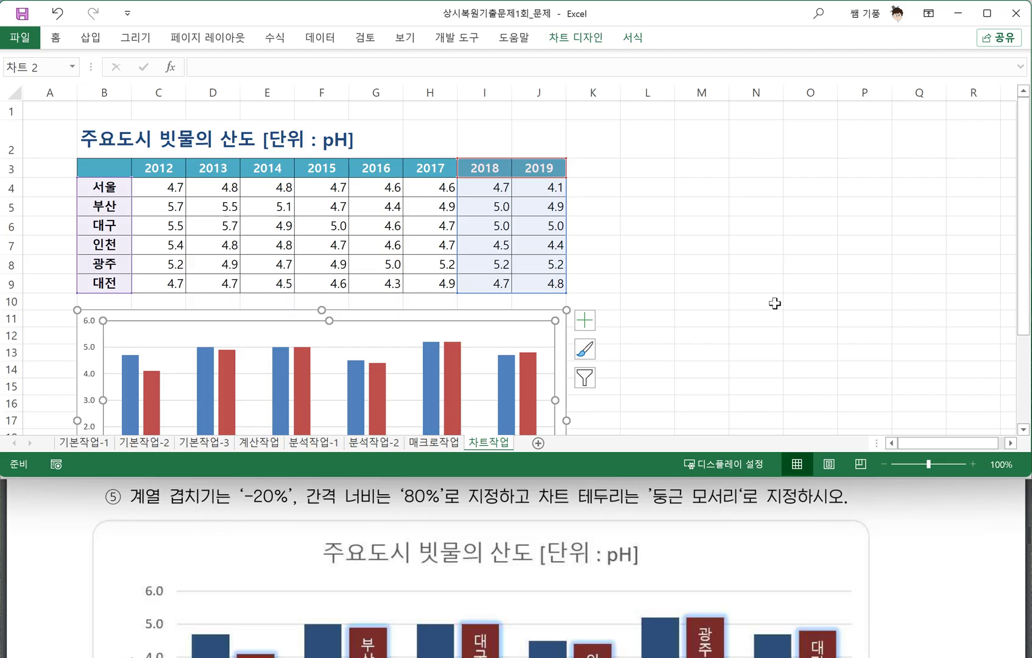
left_click(643, 272)
key("ctrl+z")
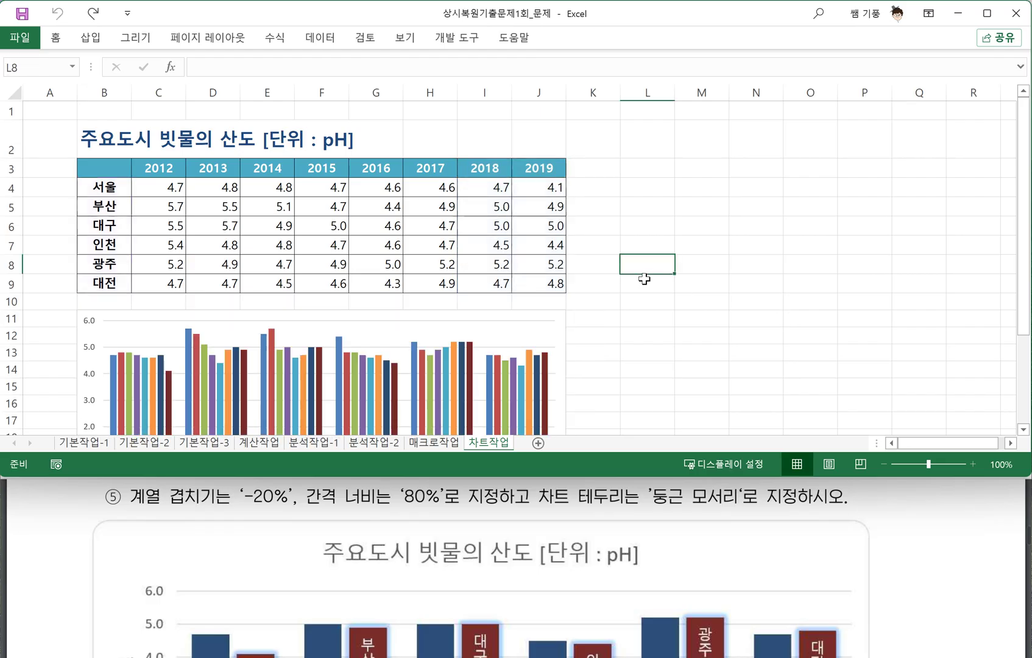
Remove the 2012 to 2017 series from the chart's data source, keeping only 2018 and 2019
left_click(546, 333)
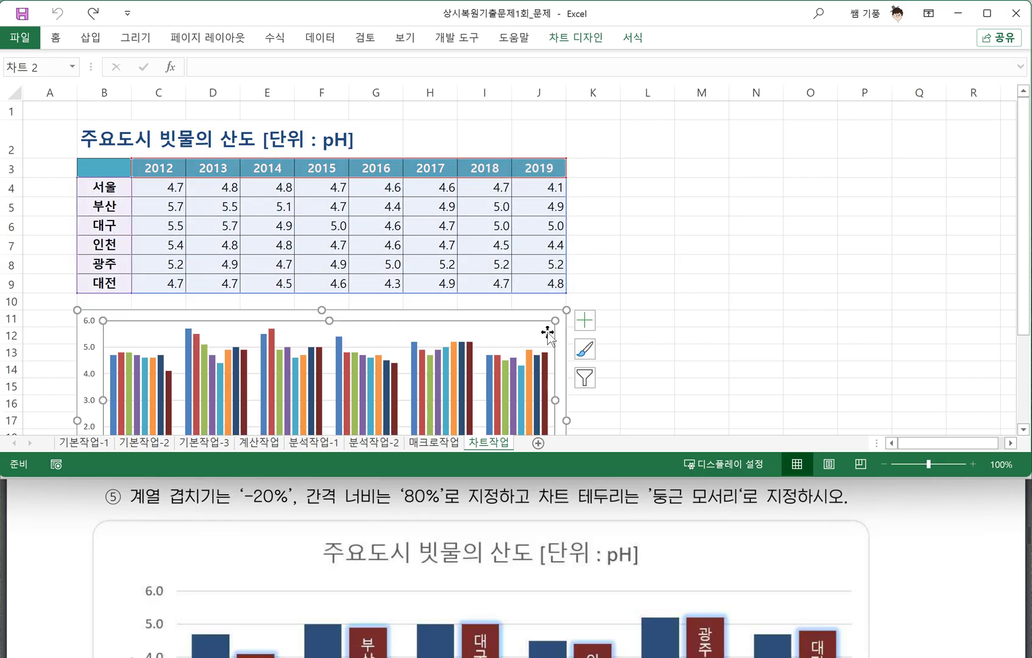
right_click(546, 333)
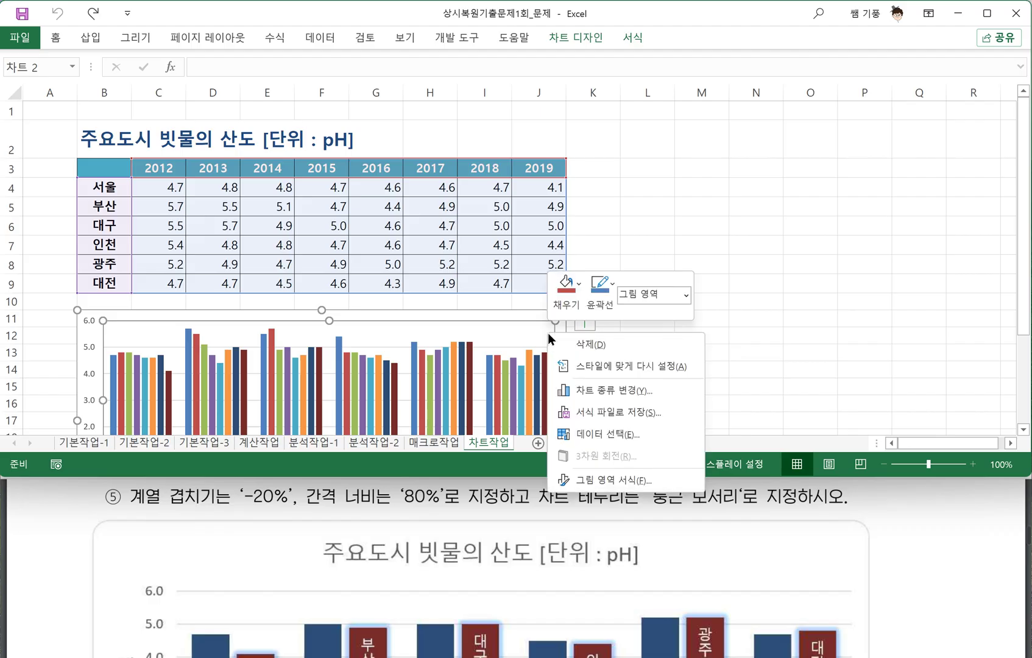
key("Escape")
left_click(624, 434)
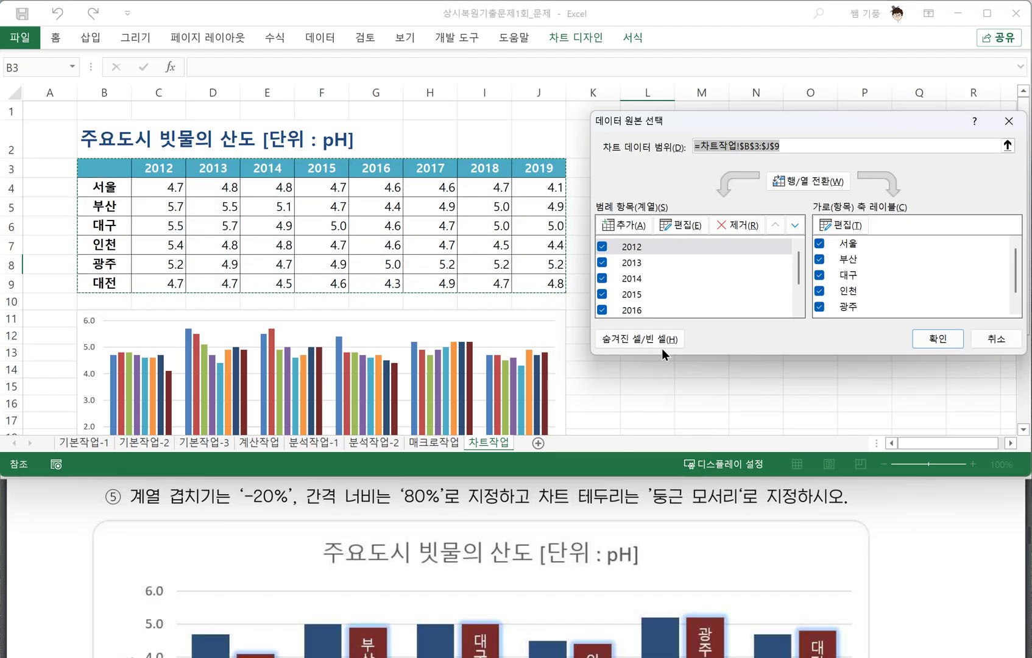
left_click(630, 246)
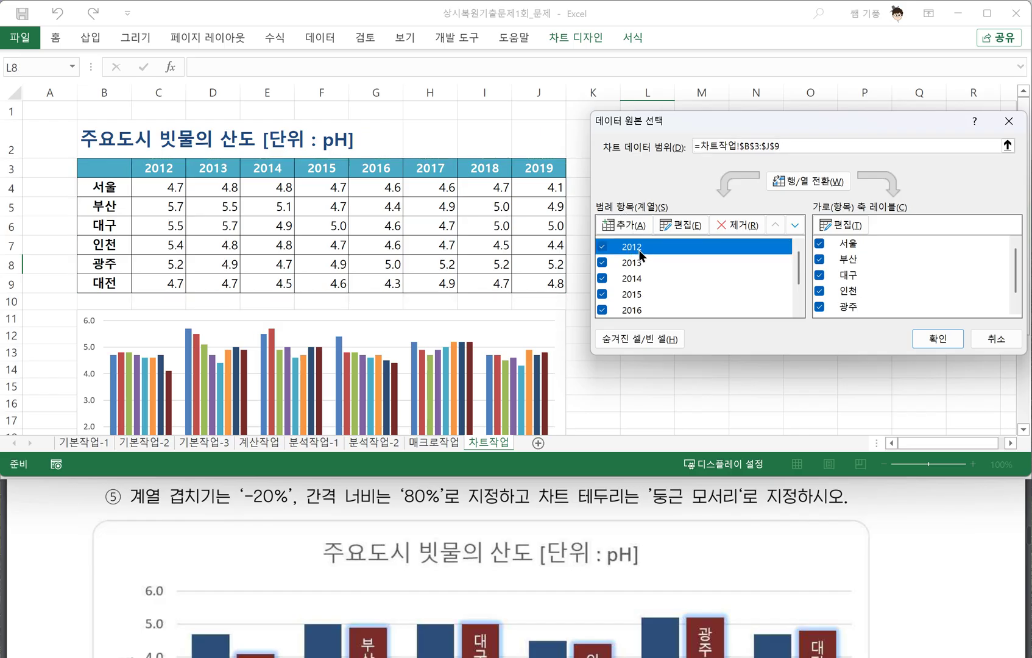
left_click(740, 224)
left_click(740, 226)
left_click(740, 226)
left_click(740, 226)
left_click(740, 226)
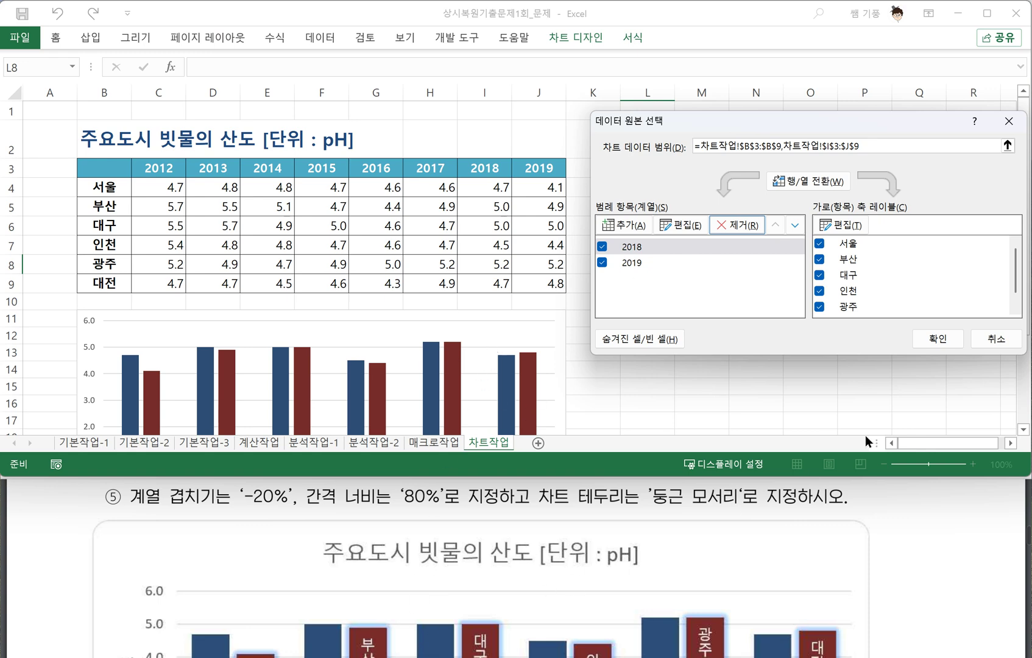
left_click(937, 339)
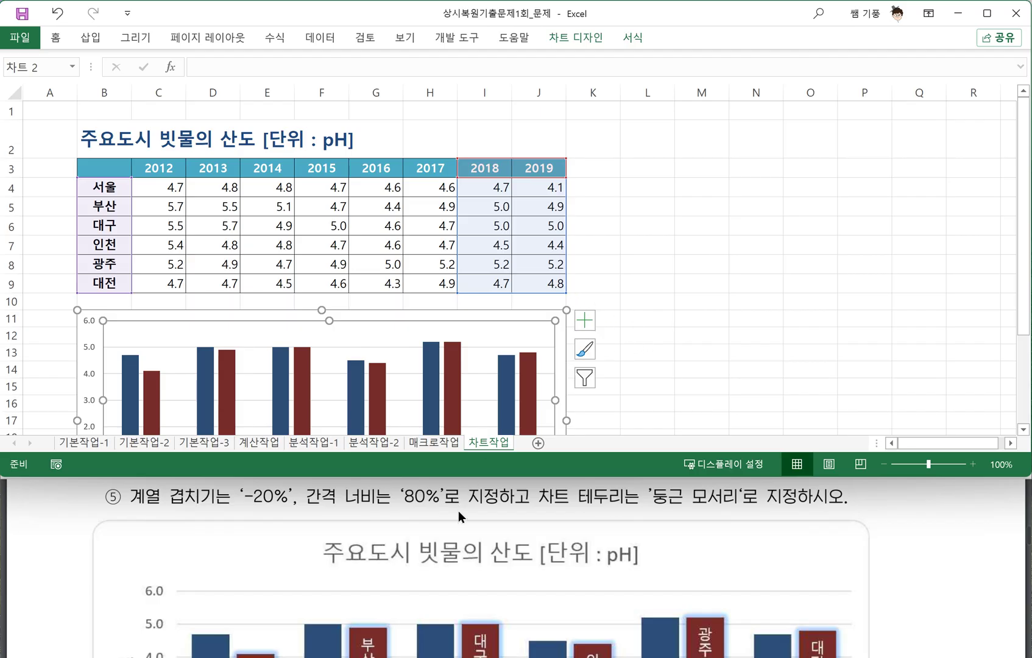
Underline in red the PDF's second chart task about placing the title as 차트 위 and linking it to cell B2
scroll(457, 515, "up", 5)
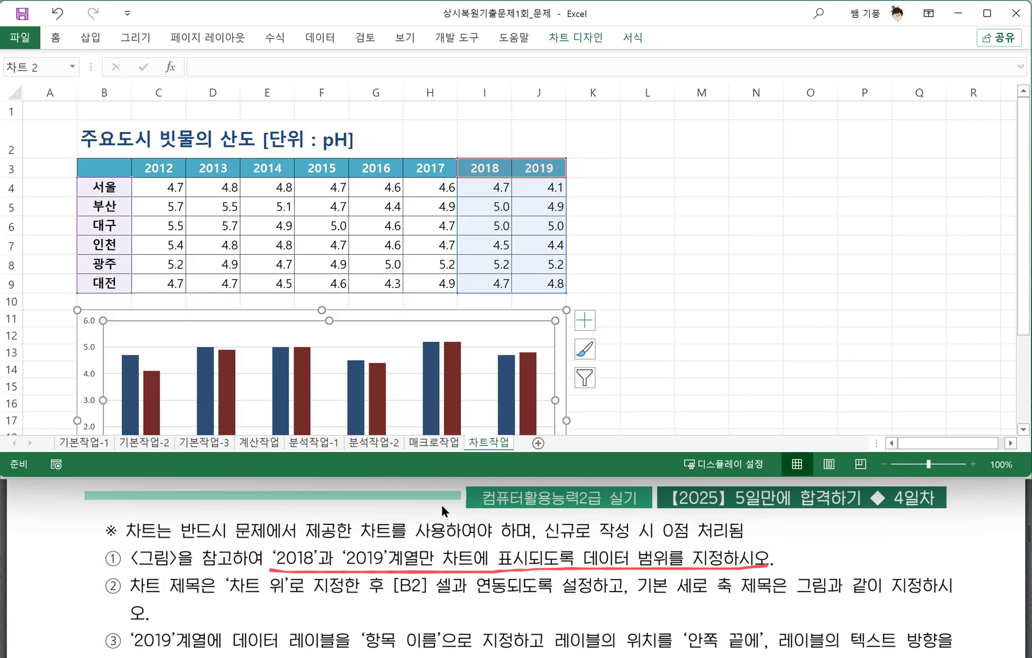
left_click(421, 565)
scroll(203, 584, "down", 1)
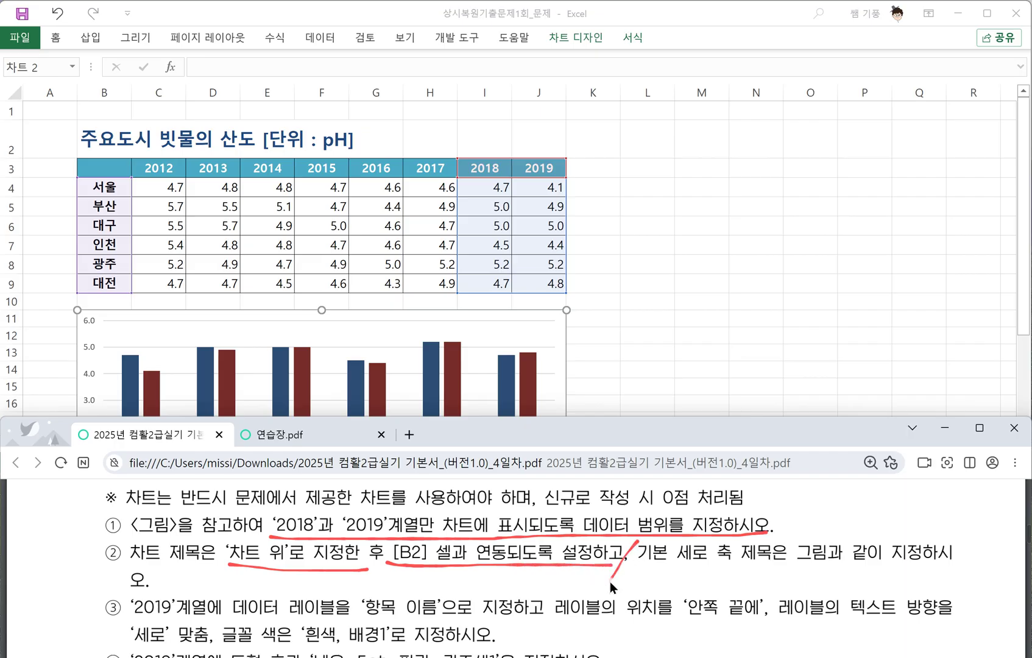
Add a chart title to the chart using the 차트 위 position
left_click(551, 331)
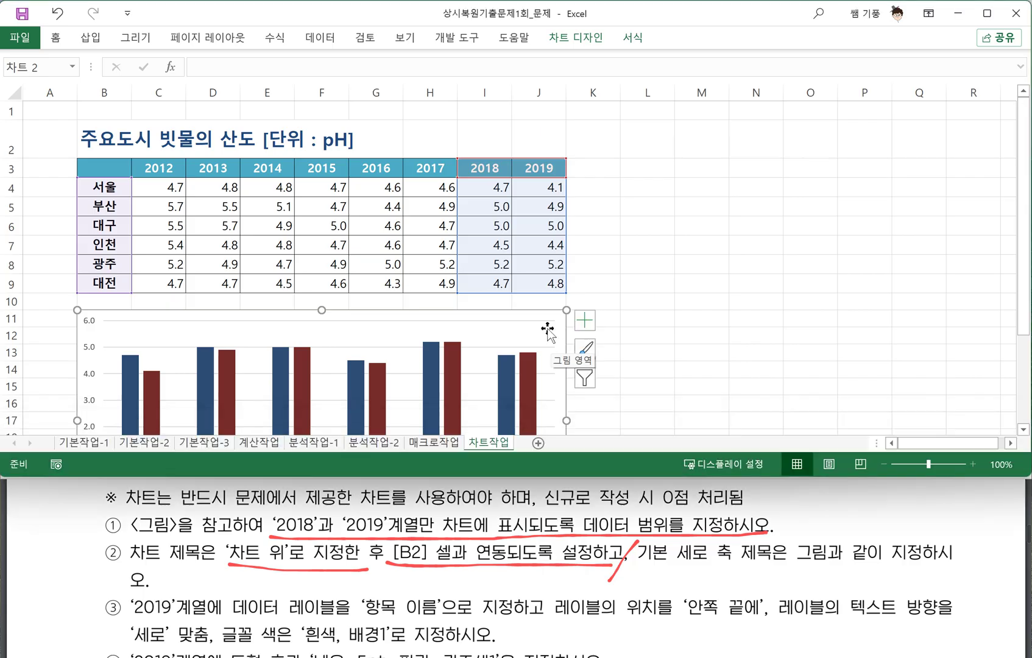
left_click(584, 320)
left_click(700, 387)
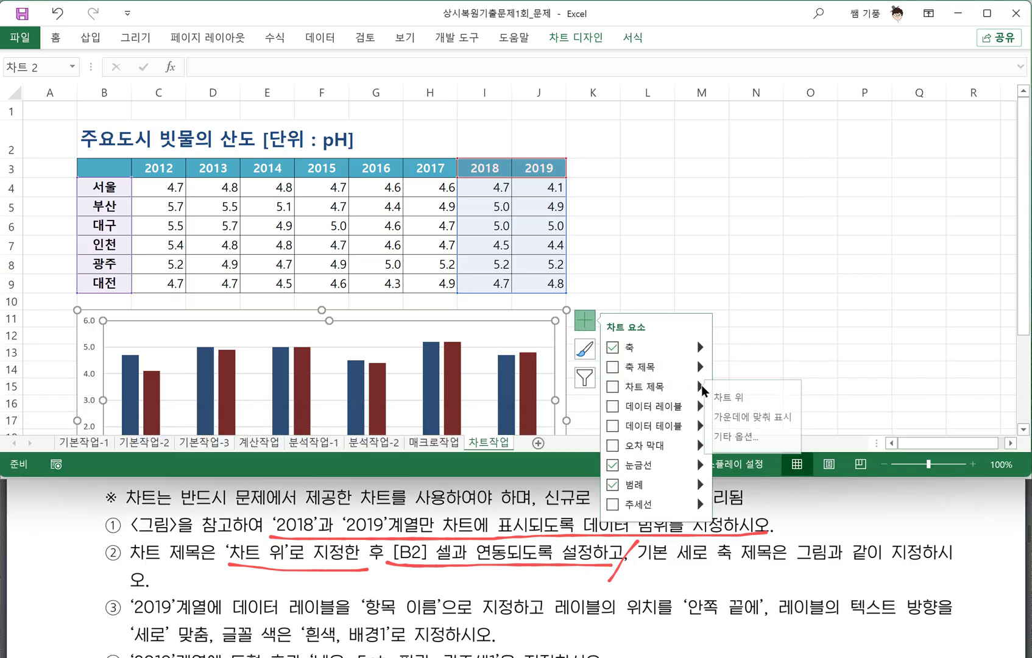
left_click(737, 397)
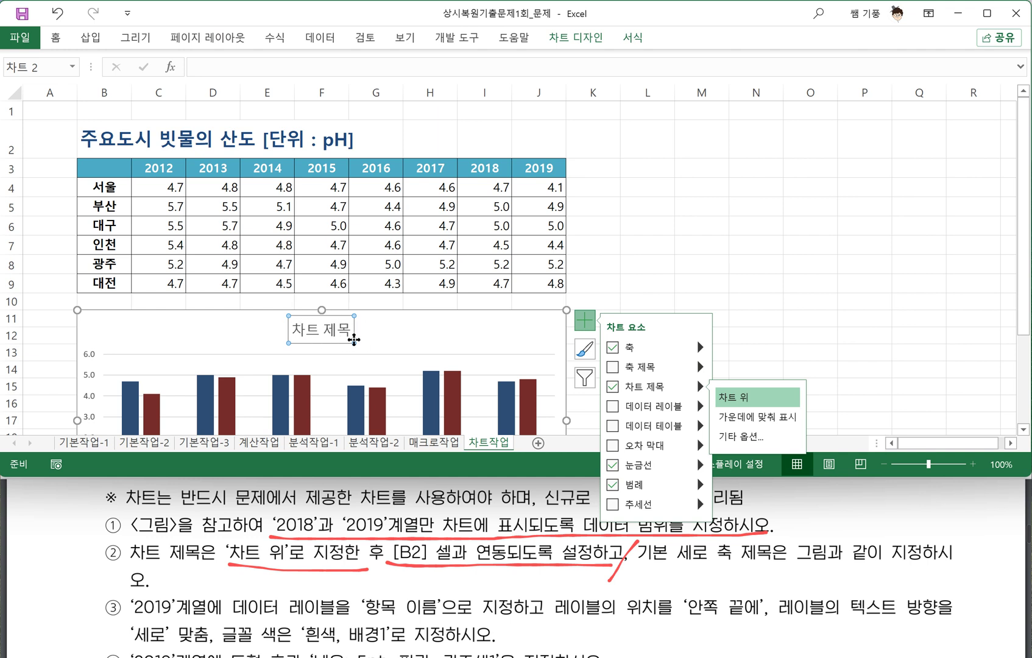
Link the chart title to cell B2 with the formula =차트작업!$B$2
left_click(212, 70)
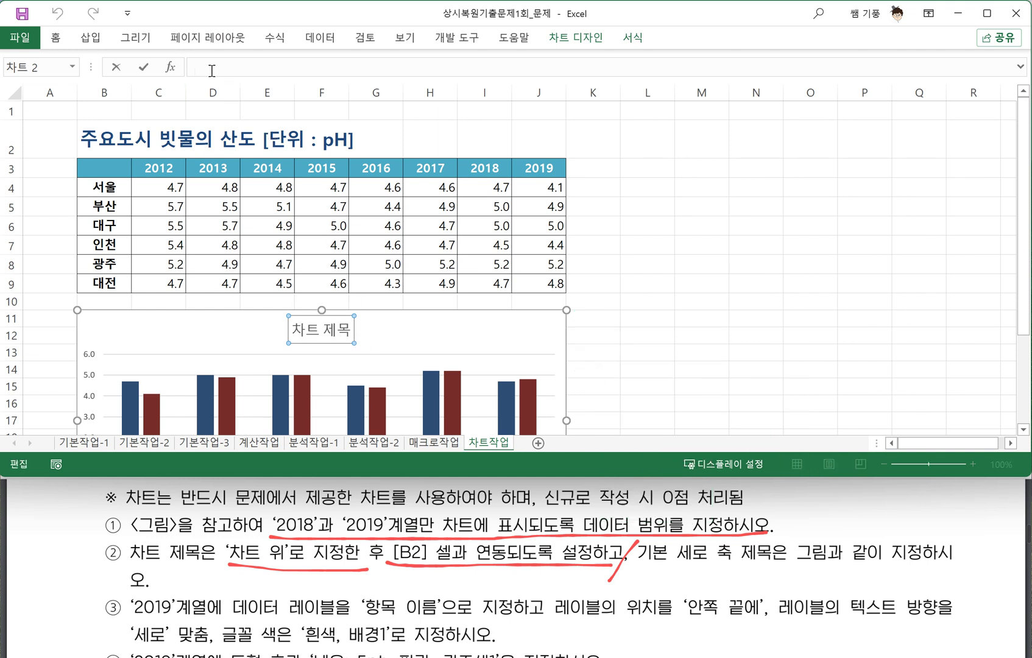
type("=")
left_click(105, 138)
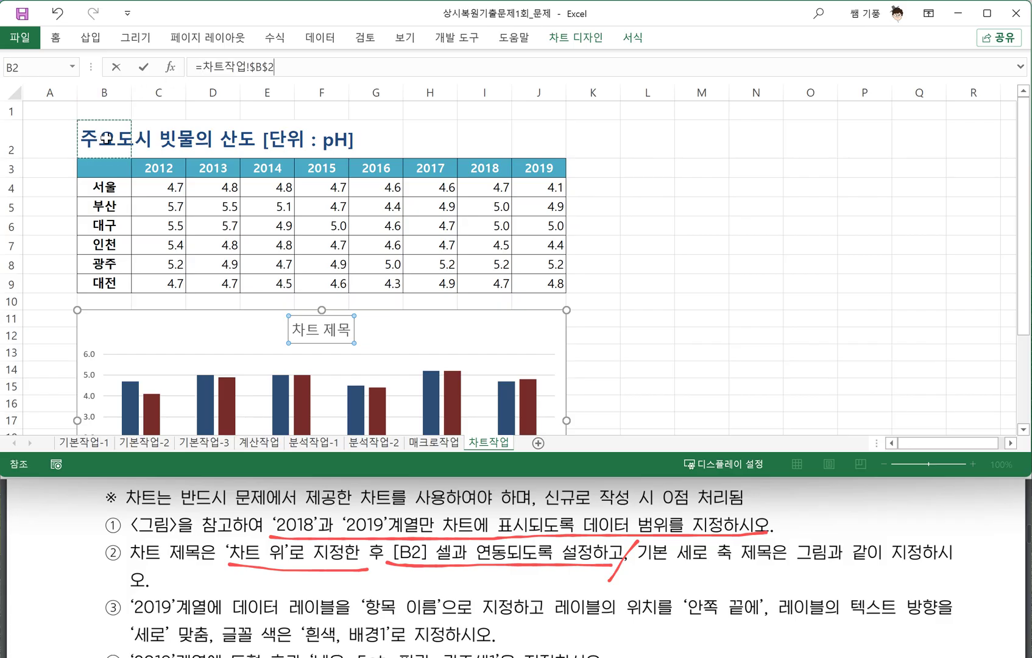
key("Return")
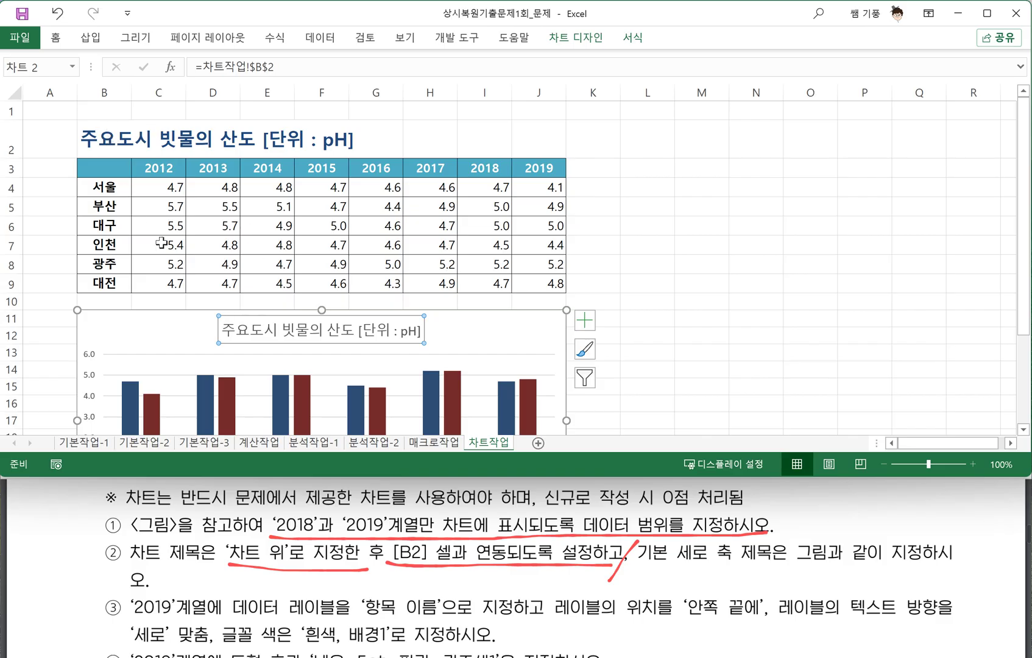
Replace the heading in cell B2 with 111 to test the chart title's link
left_click(111, 135)
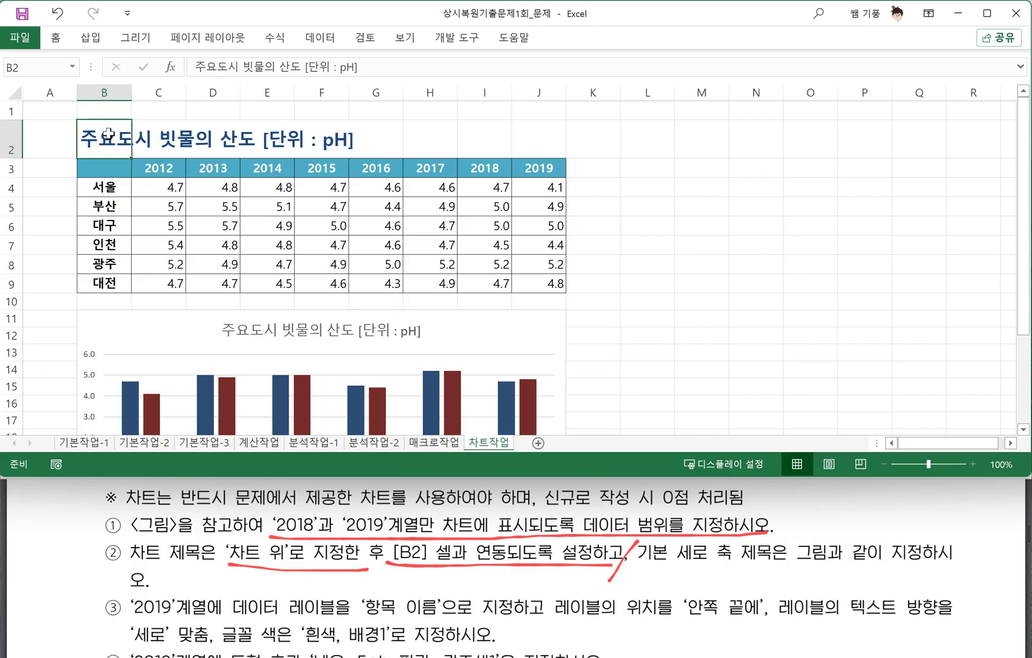
type("111")
key("Return")
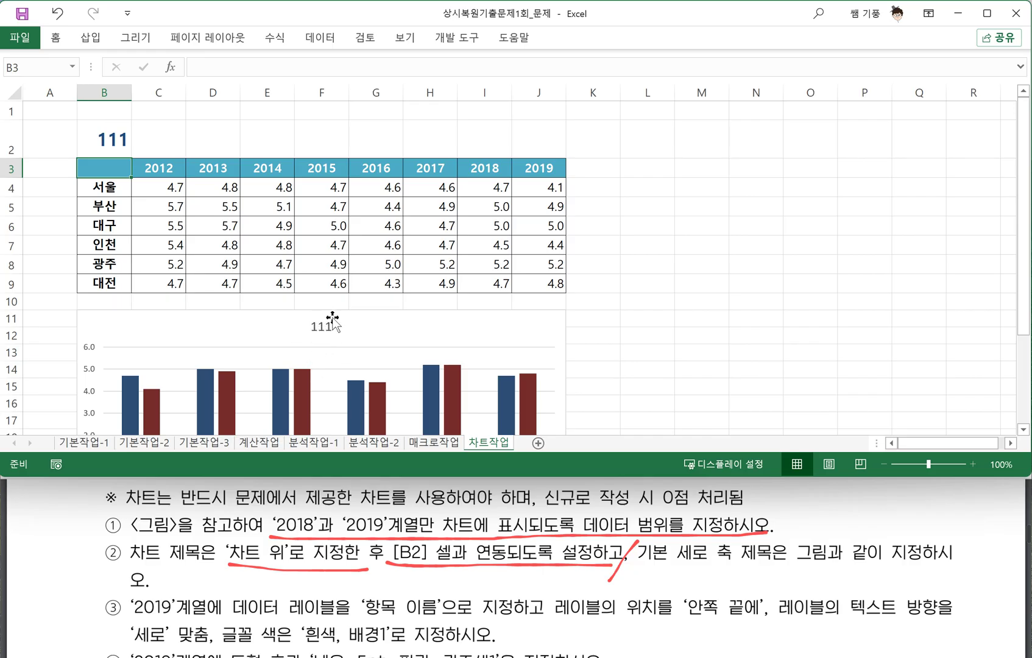
Undo the test entry in cell B2 to restore its original heading
key("ctrl+z")
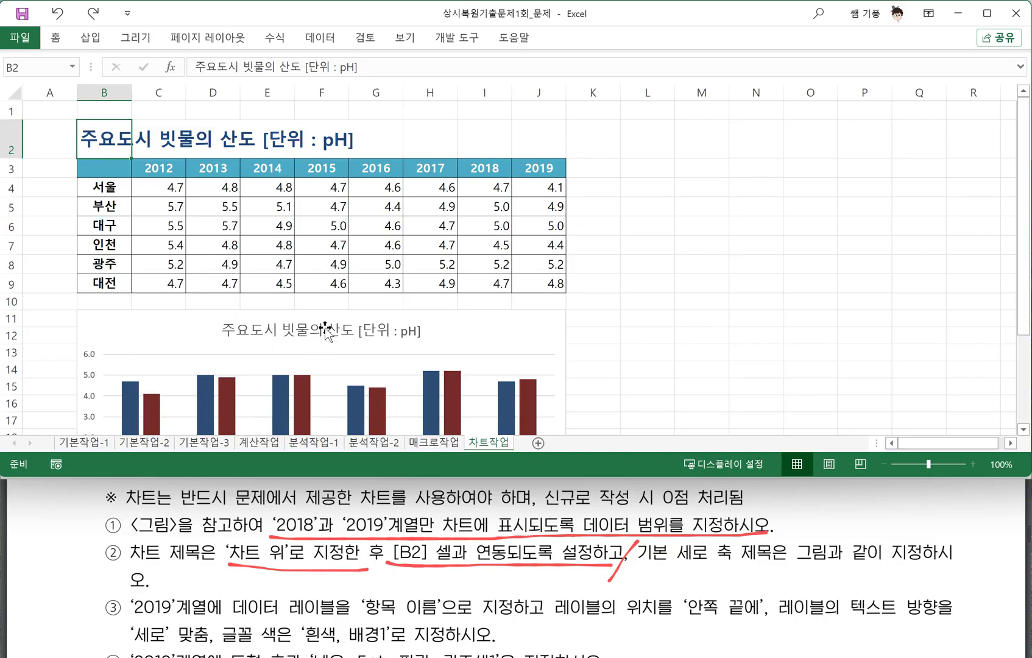
Underline in red the PDF's vertical axis title instruction and circle the 빗물산도 axis title in its sample chart
left_click(696, 580)
scroll(695, 573, "down", 1)
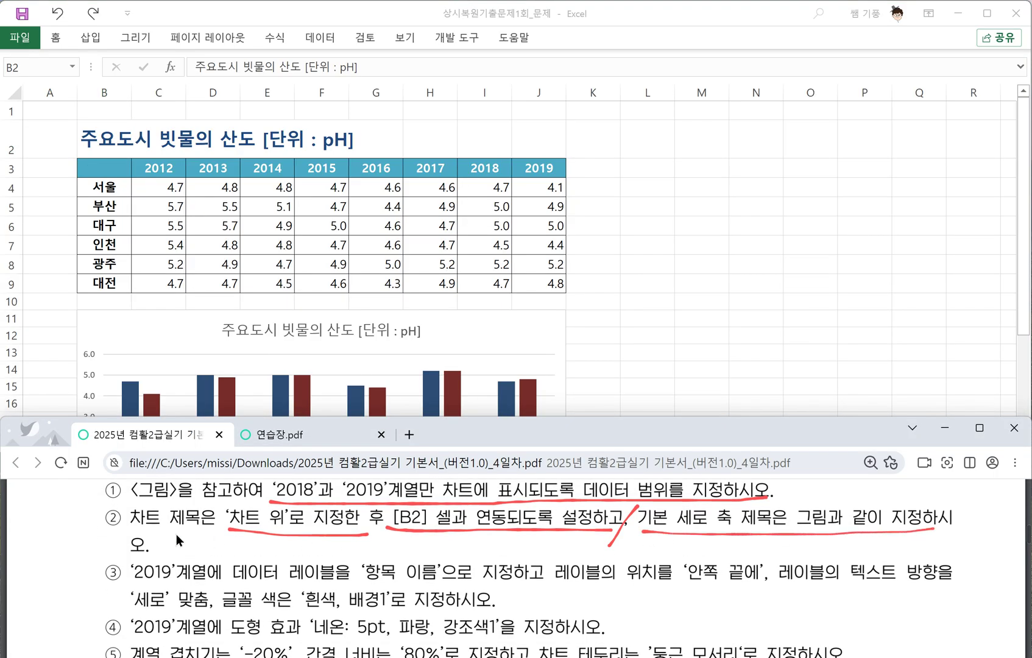
scroll(396, 591, "down", 2)
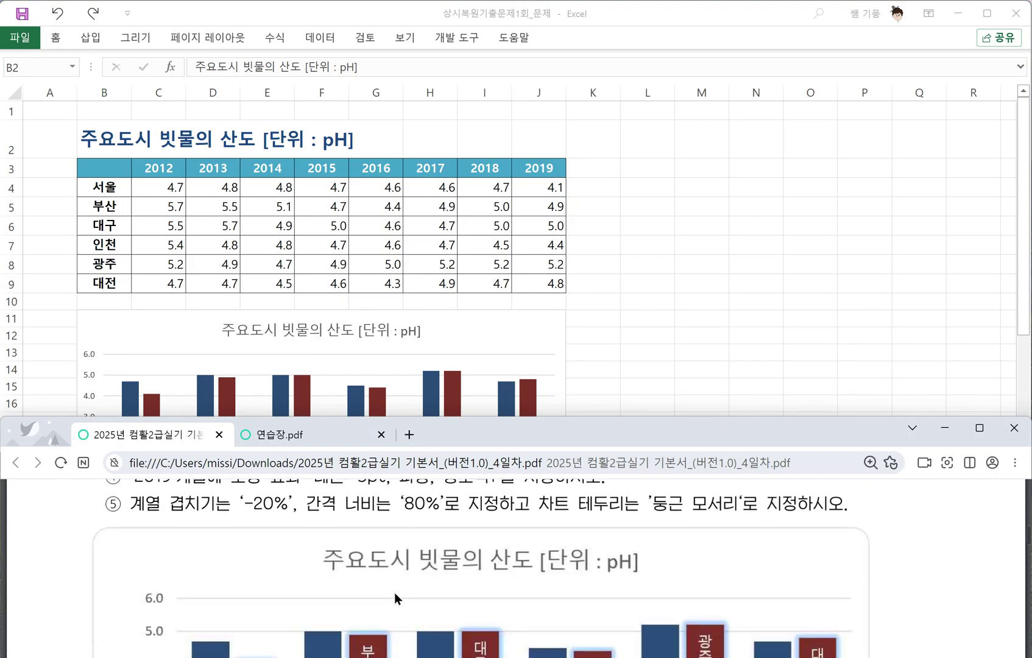
scroll(395, 592, "down", 3)
left_click_drag(164, 556, 114, 497)
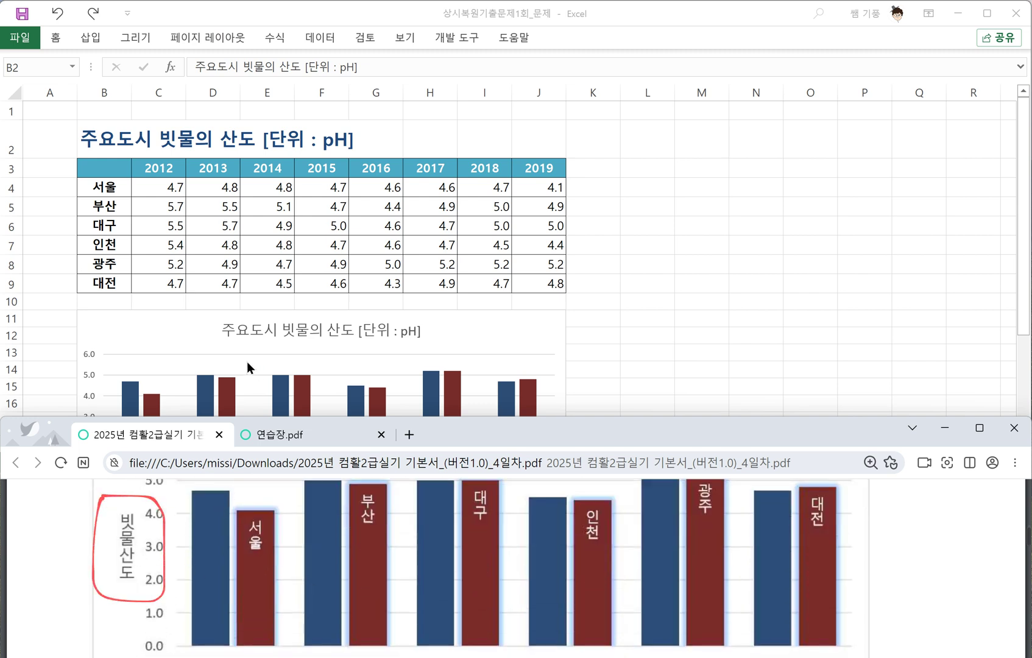
Add a 기본 세로 axis title to the chart on the 차트작업 sheet
left_click(496, 331)
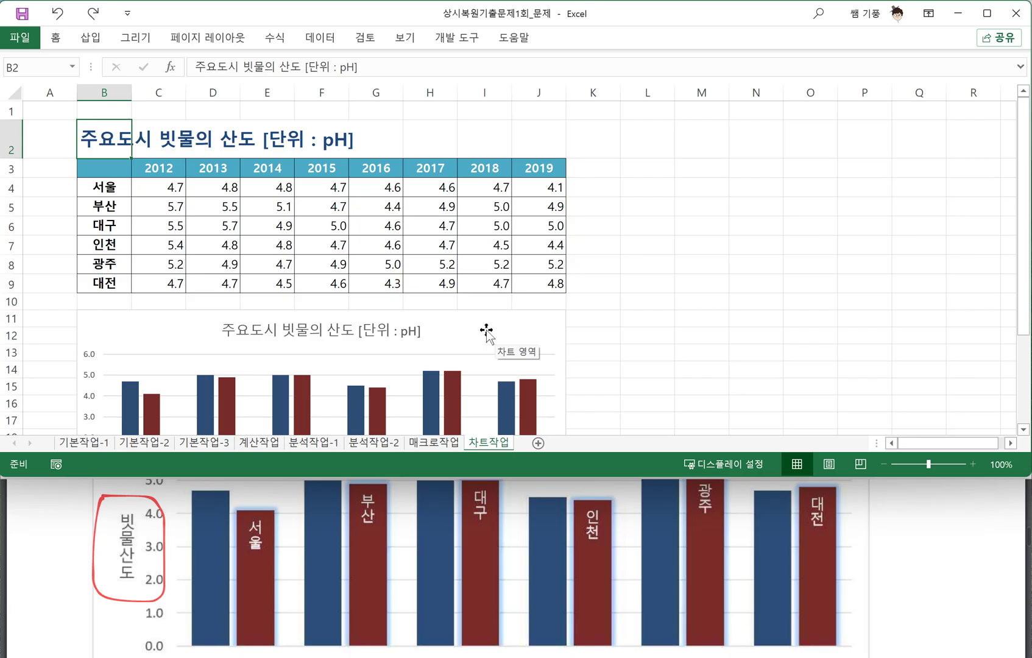
left_click(486, 332)
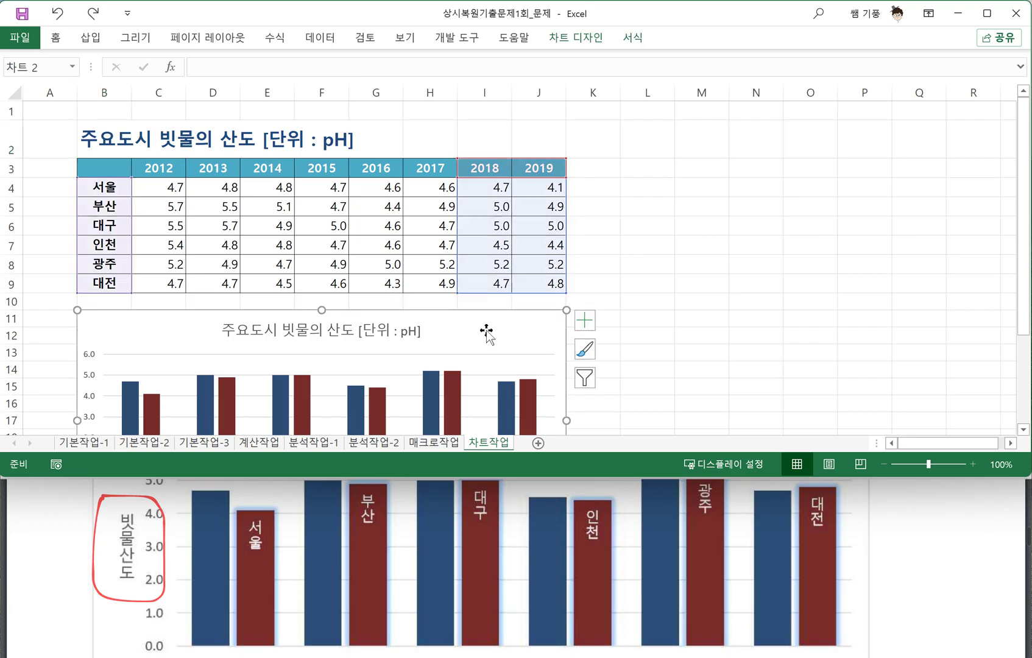
left_click(583, 322)
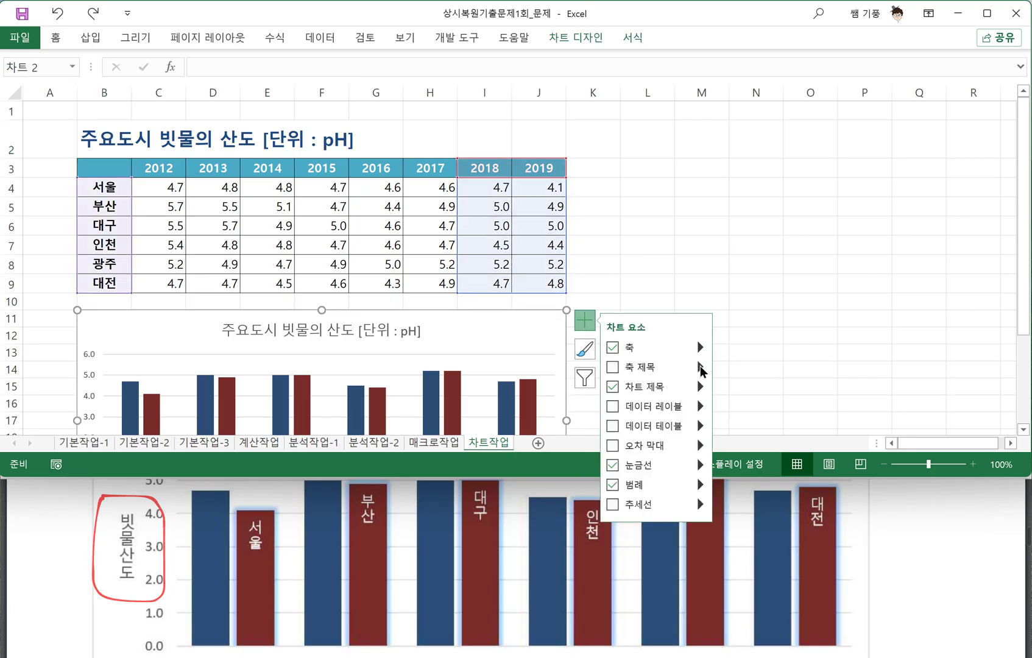
mouse_move(700, 366)
left_click(721, 397)
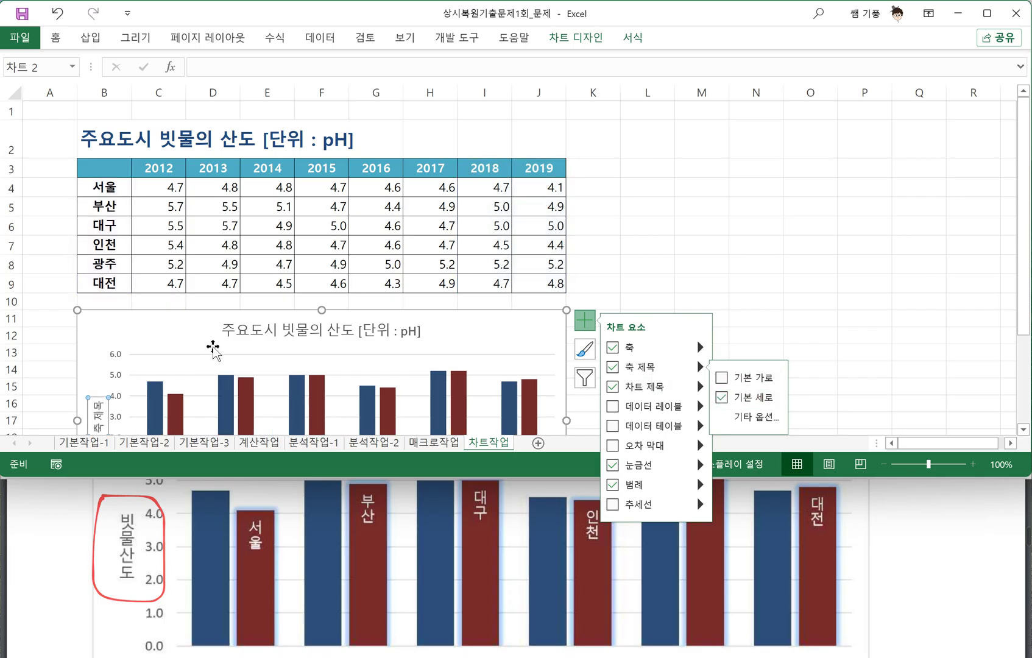
Replace the placeholder text of the vertical axis title with 빗물산도
scroll(215, 341, "down", 2)
left_click_drag(97, 294, 104, 277)
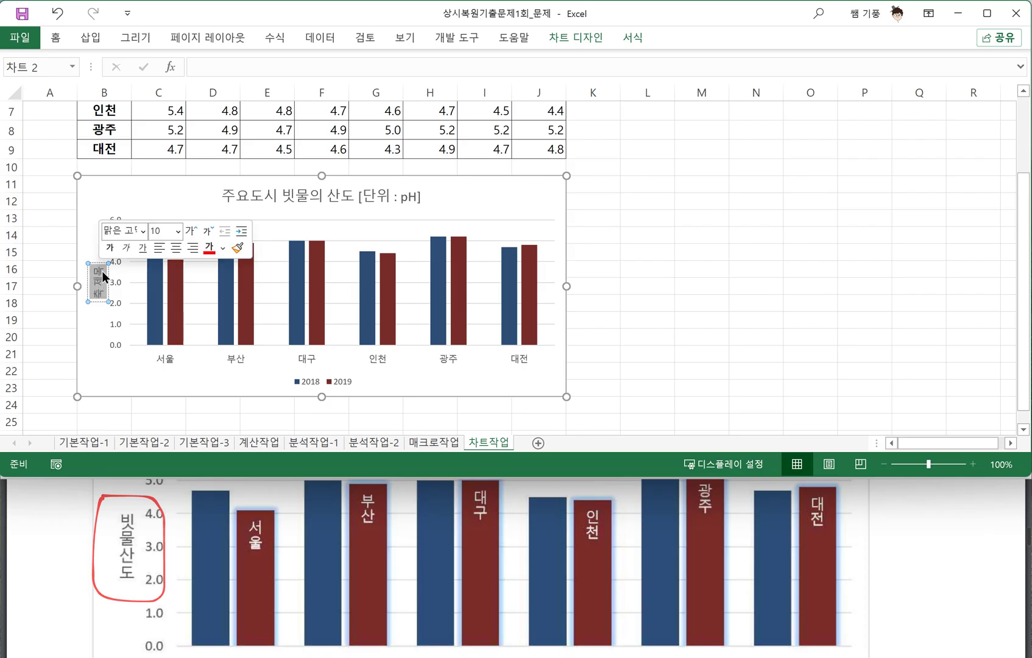
left_click(102, 278)
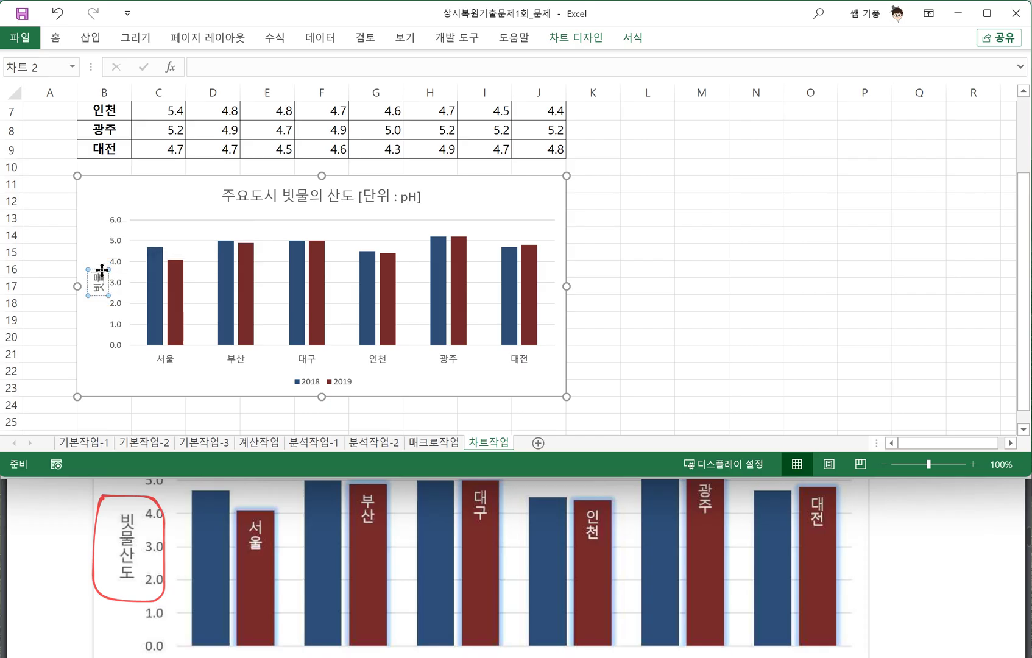
type("빗물산도")
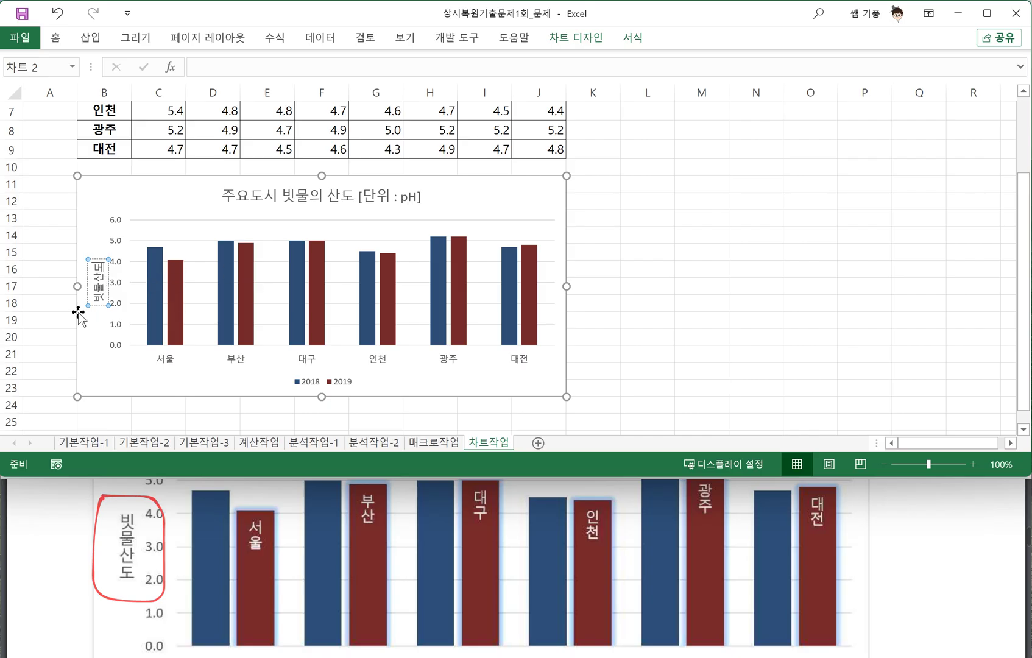
left_click(52, 317)
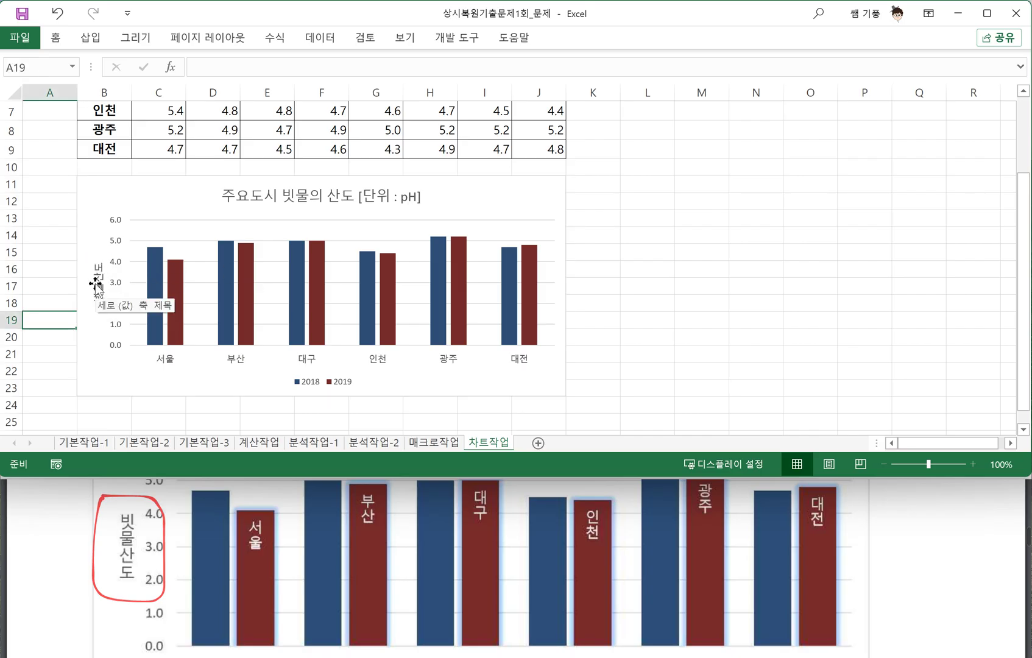
Try the 스택형 text direction on the vertical axis title, and set it to 세로 instead
left_click(97, 282)
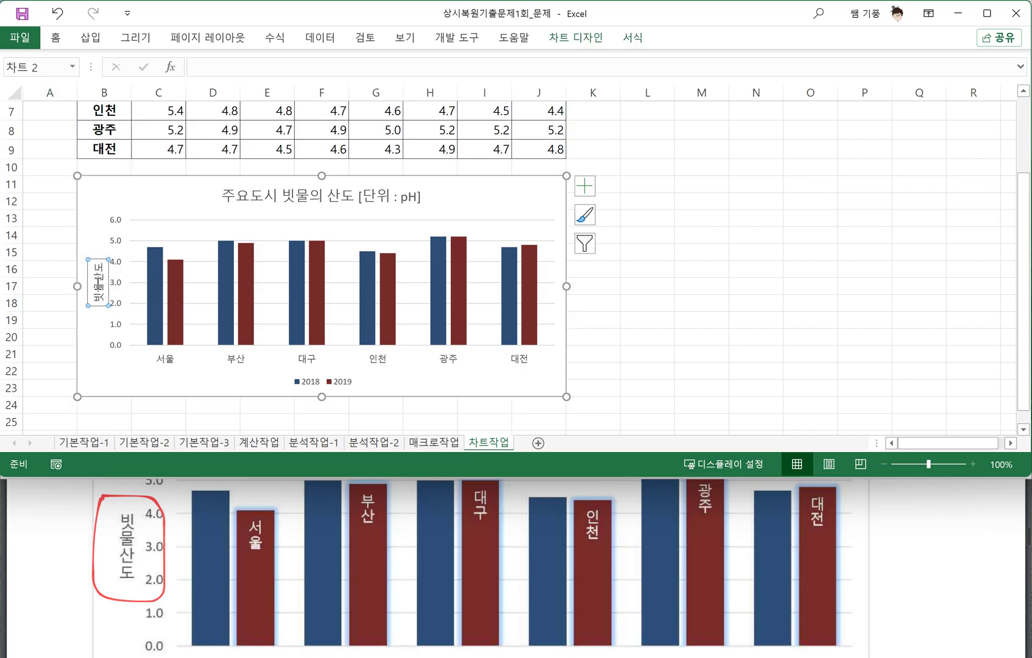
right_click(95, 281)
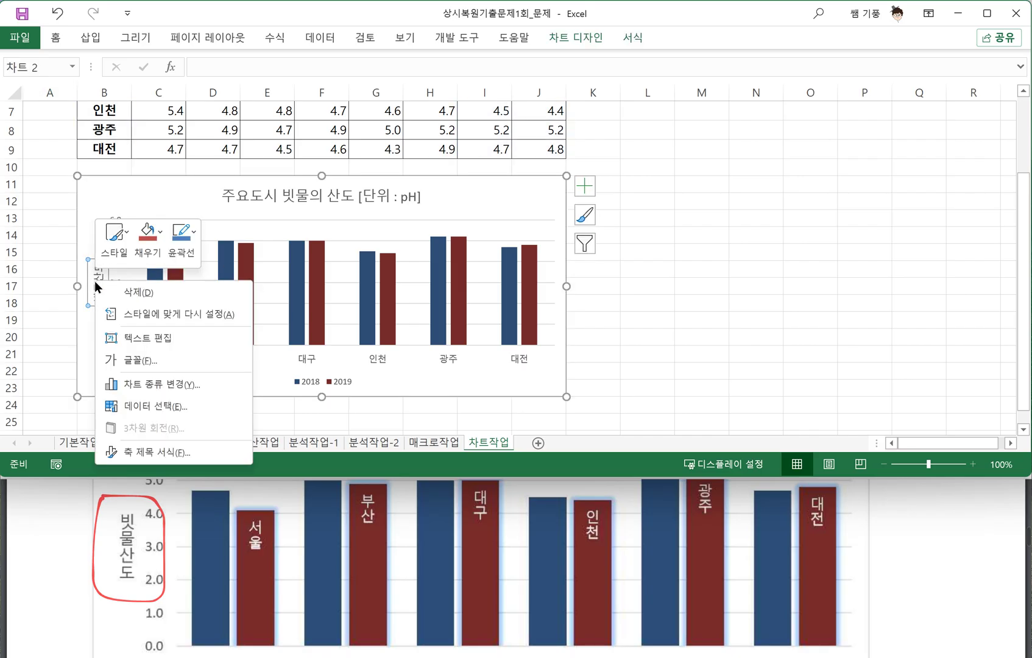
left_click(171, 452)
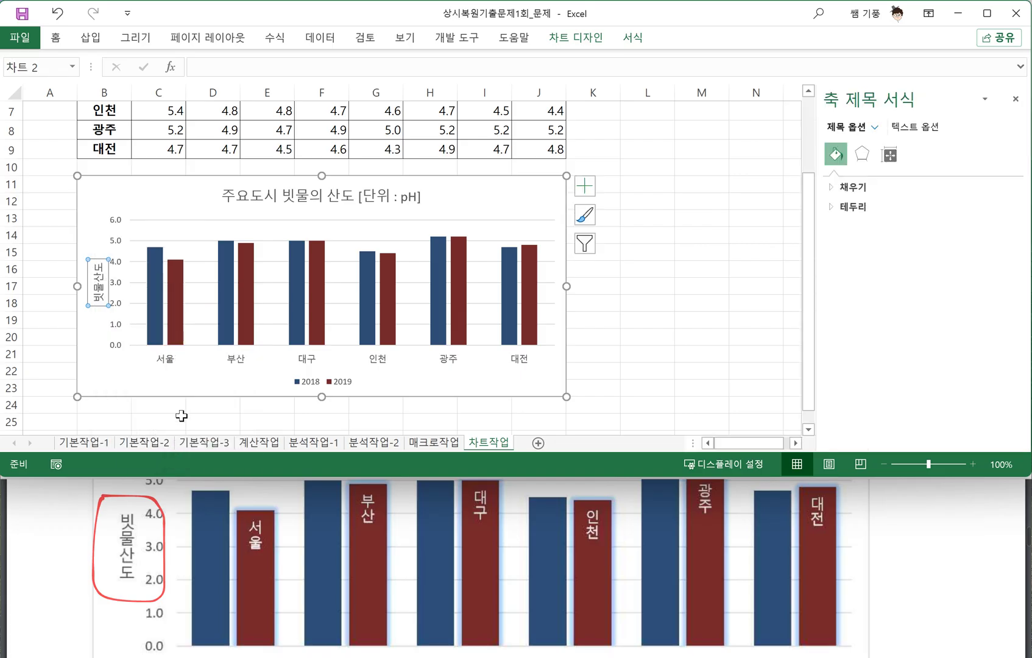
left_click(893, 155)
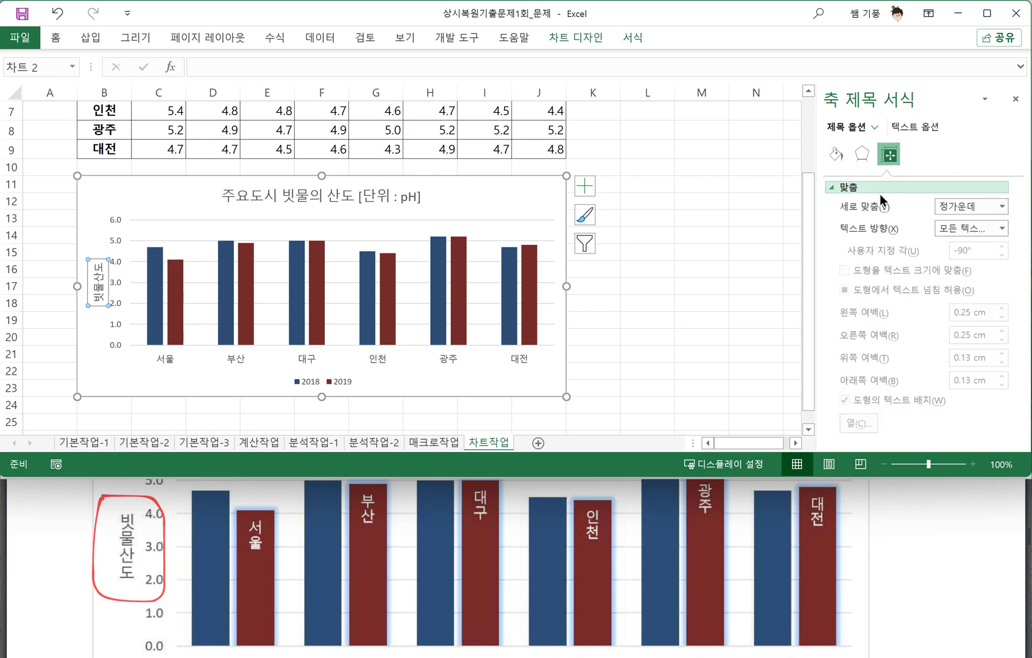
left_click(1003, 228)
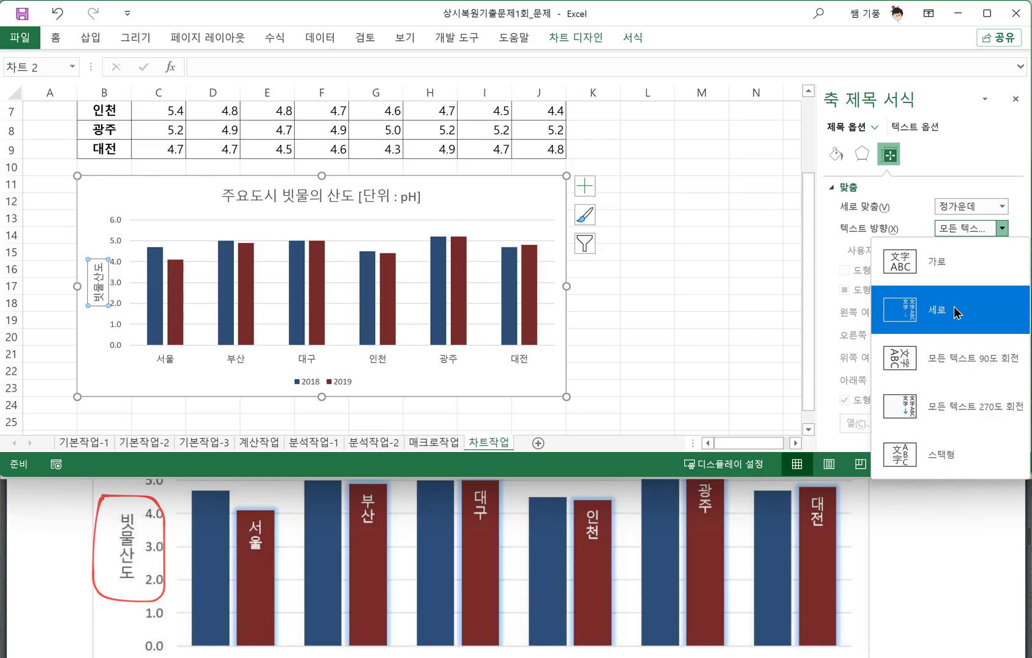
left_click(958, 457)
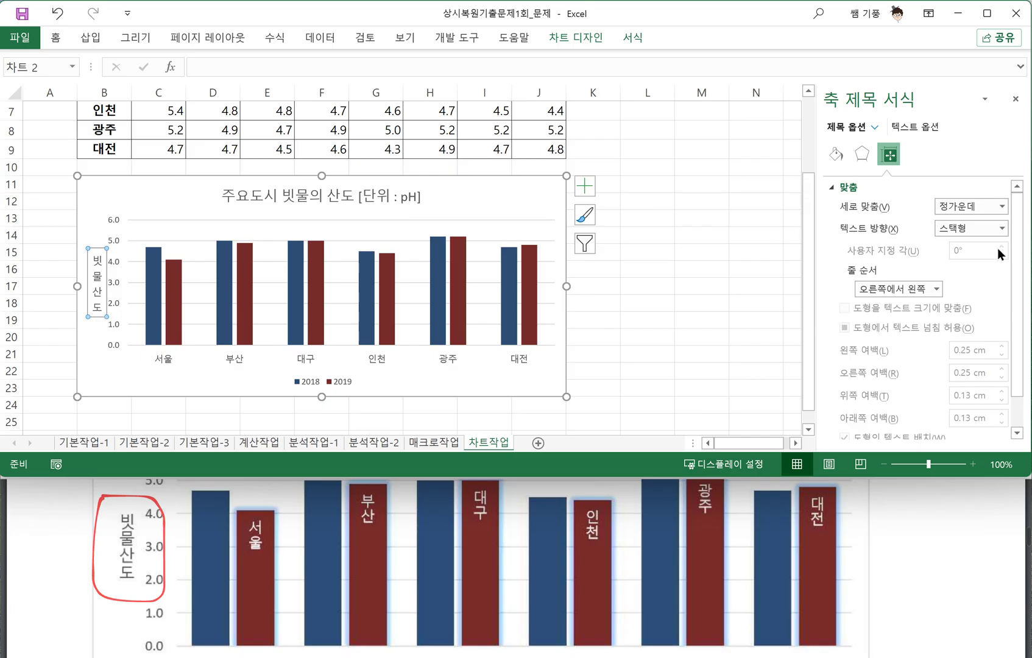
left_click(1003, 228)
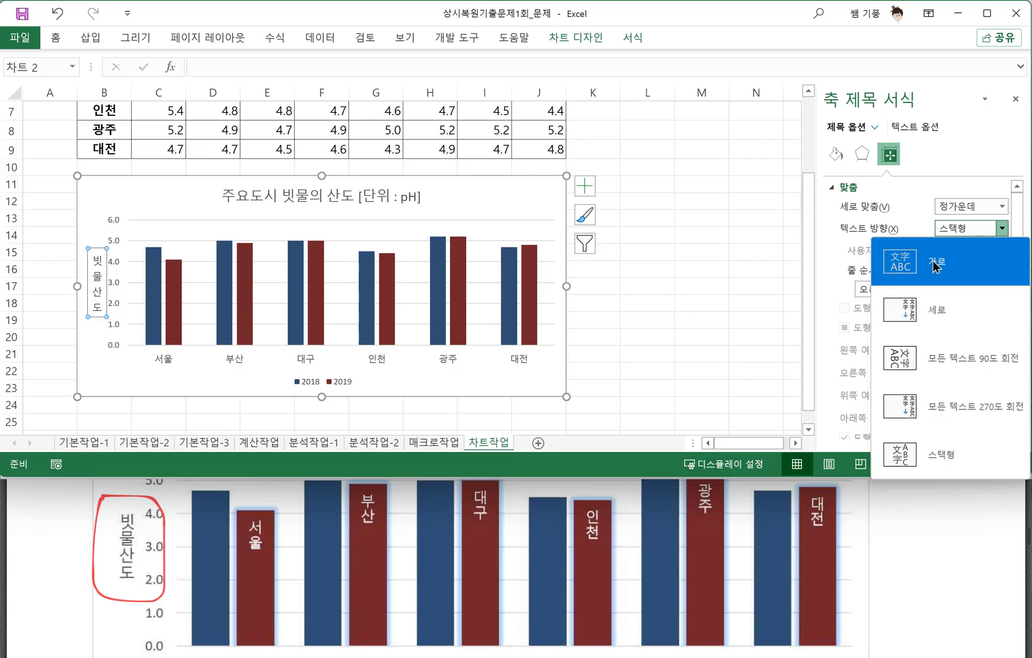
left_click(929, 308)
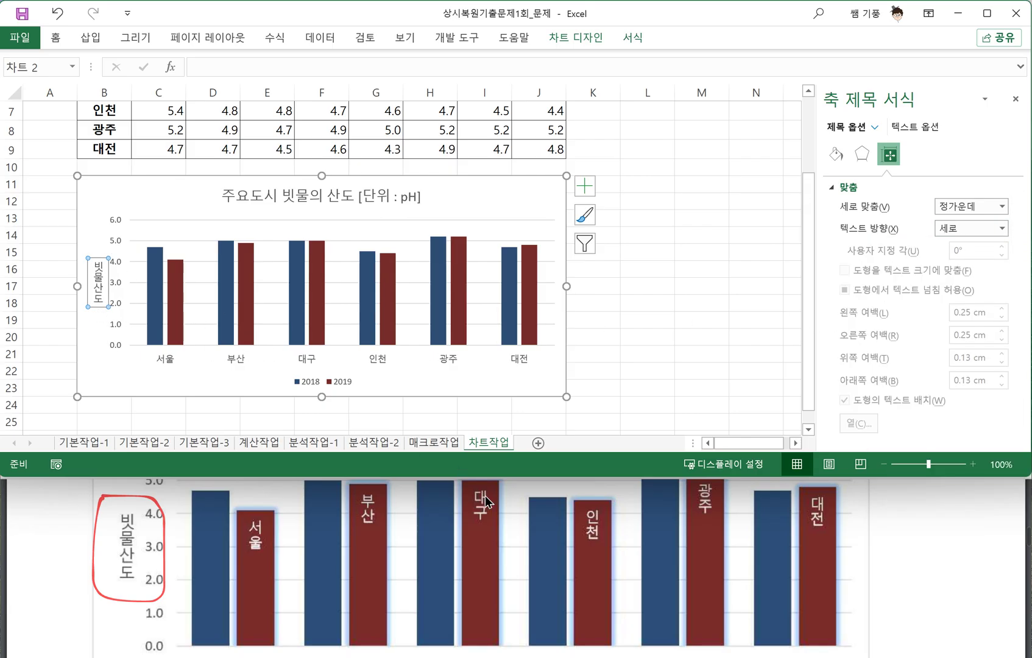
Underline in red the third chart task's 2019 series, 항목 이름 label and 안쪽 끝에 position in the PDF, ending with a slash
left_click(853, 542)
scroll(681, 536, "up", 5)
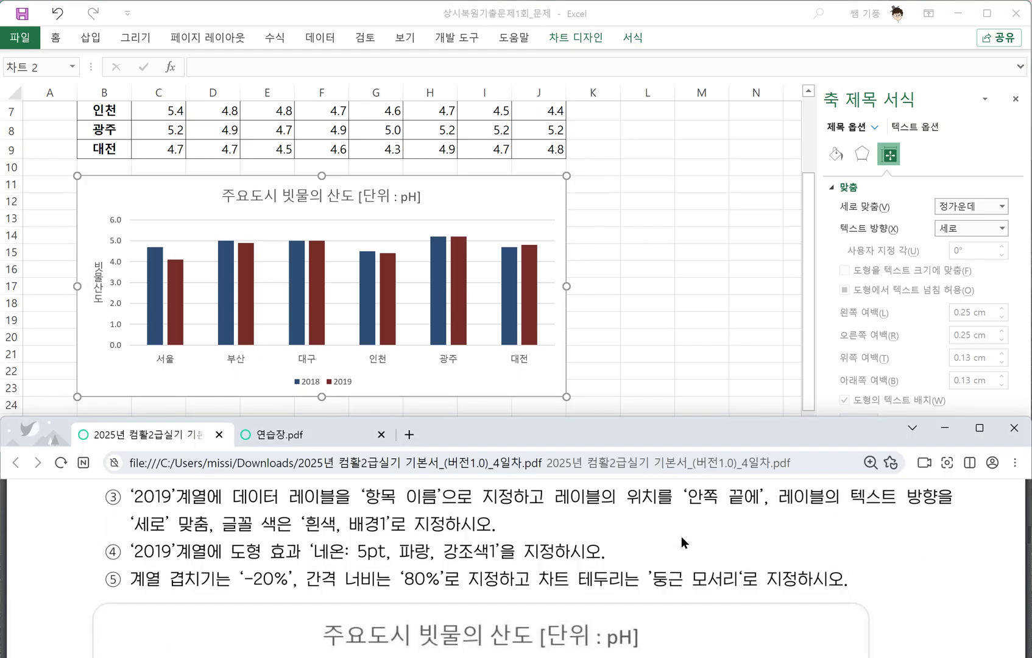
scroll(681, 537, "up", 2)
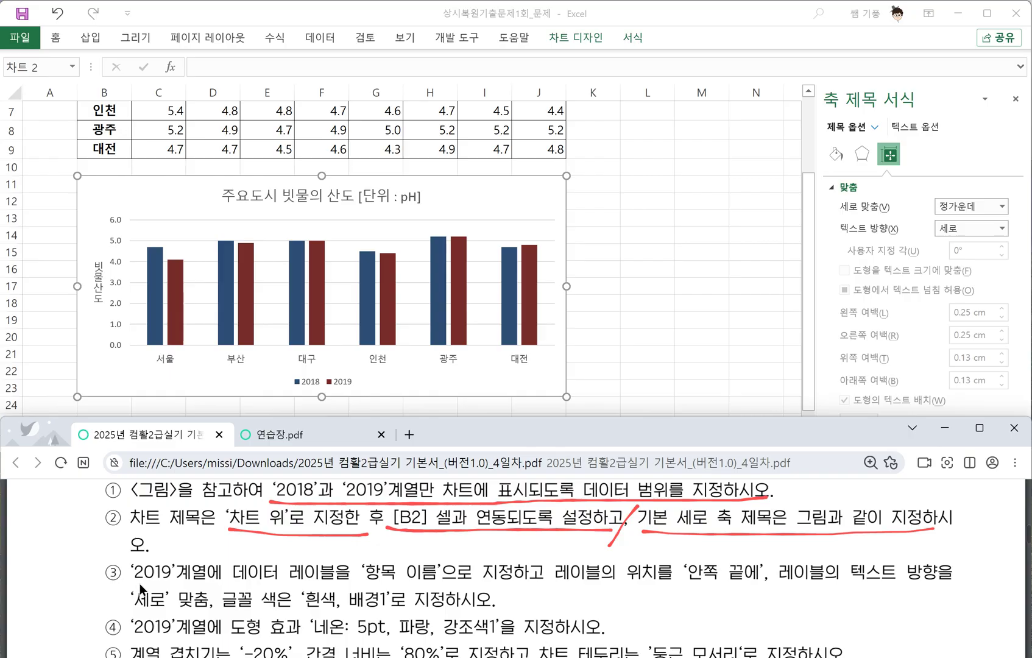
left_click_drag(129, 585, 195, 589)
left_click_drag(345, 587, 493, 592)
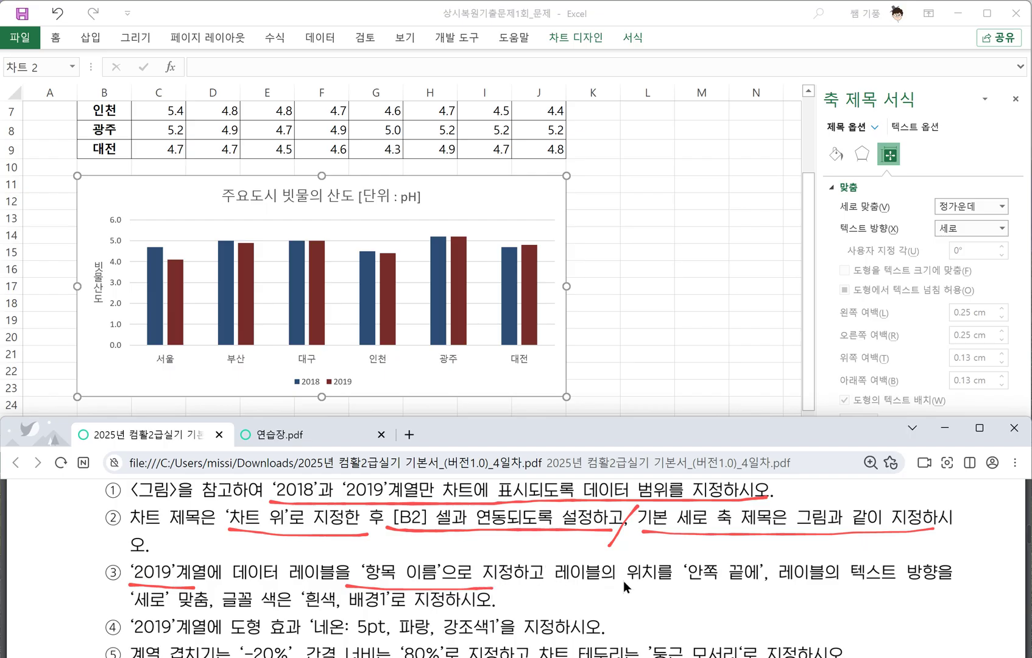
left_click_drag(779, 554, 771, 561)
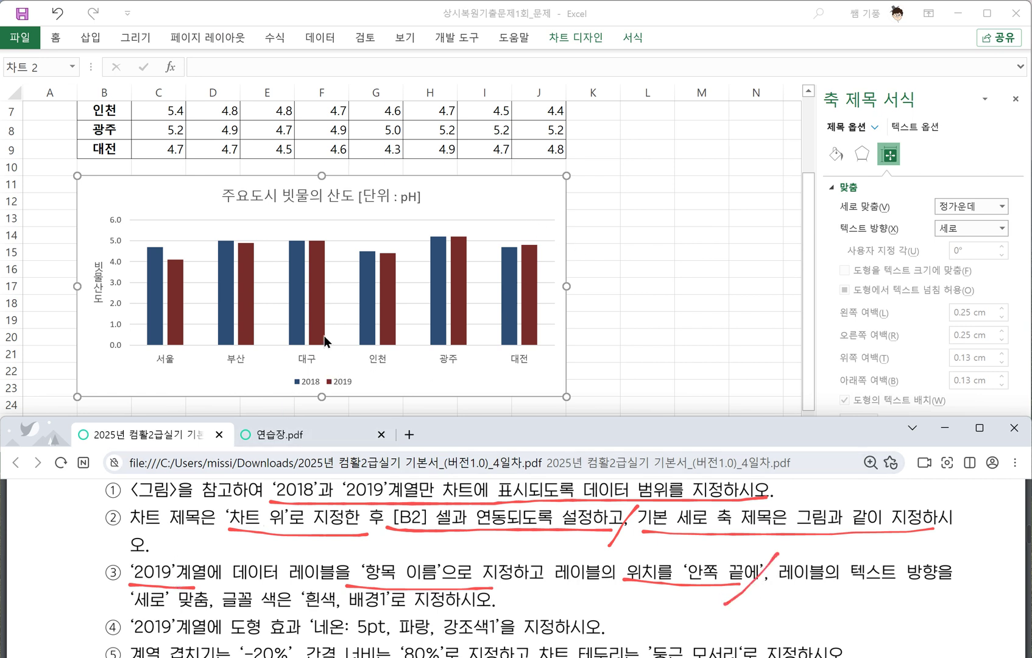
Add data labels to only the 2019 series, using the 안쪽 끝에 position
left_click(316, 279)
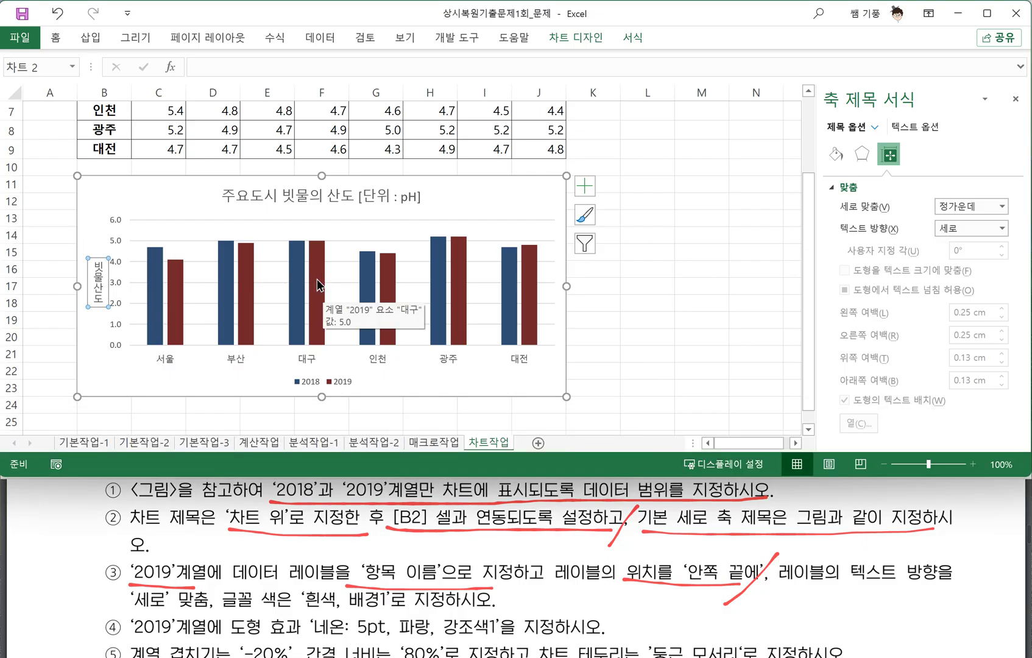
left_click(317, 279)
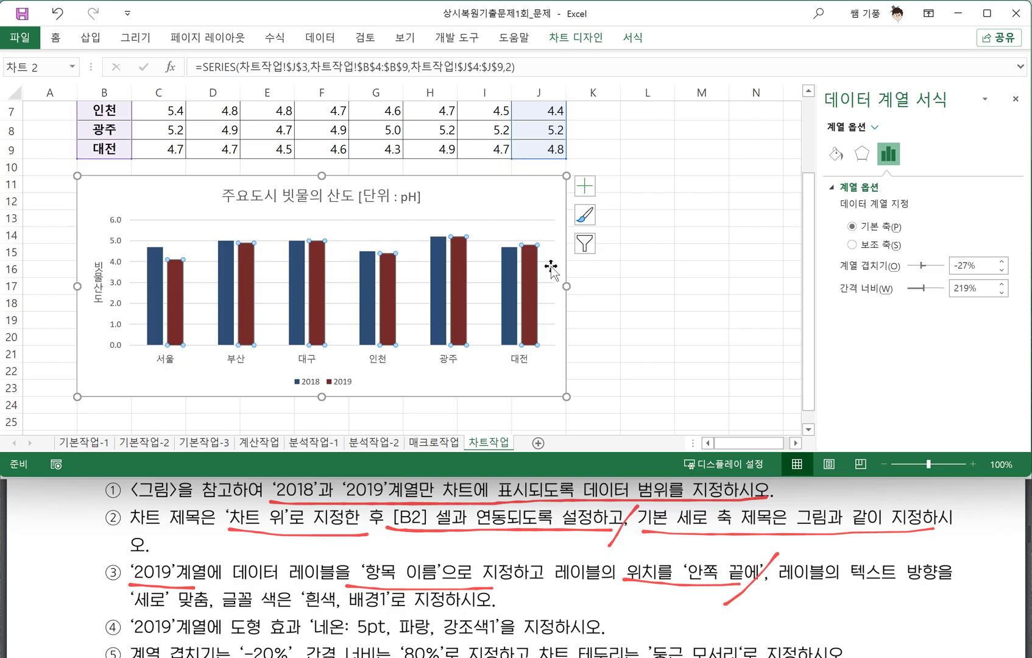
left_click(587, 189)
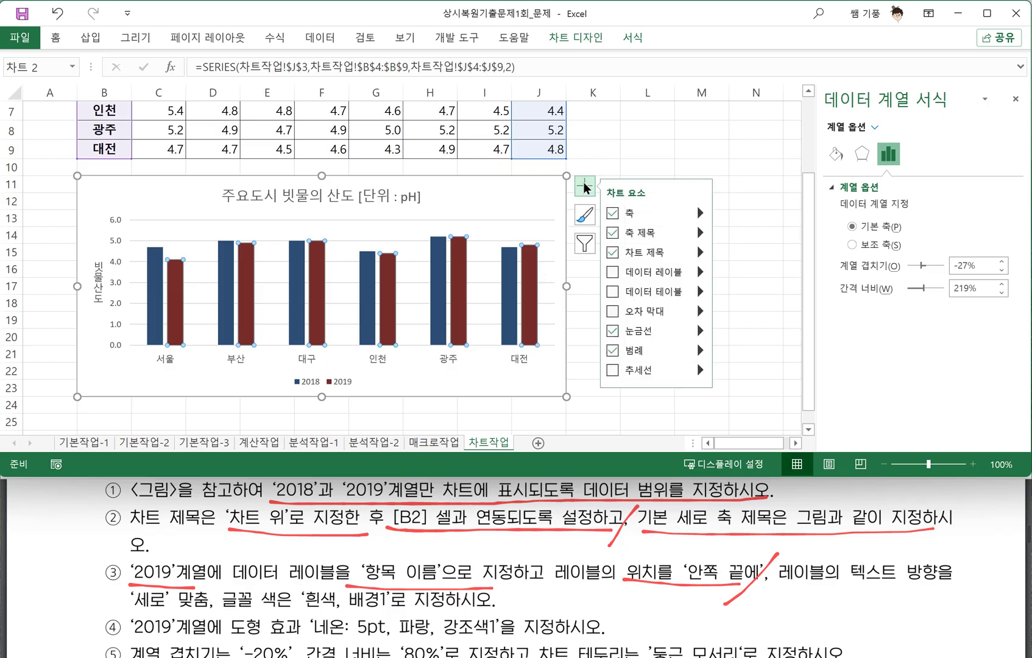
left_click(702, 275)
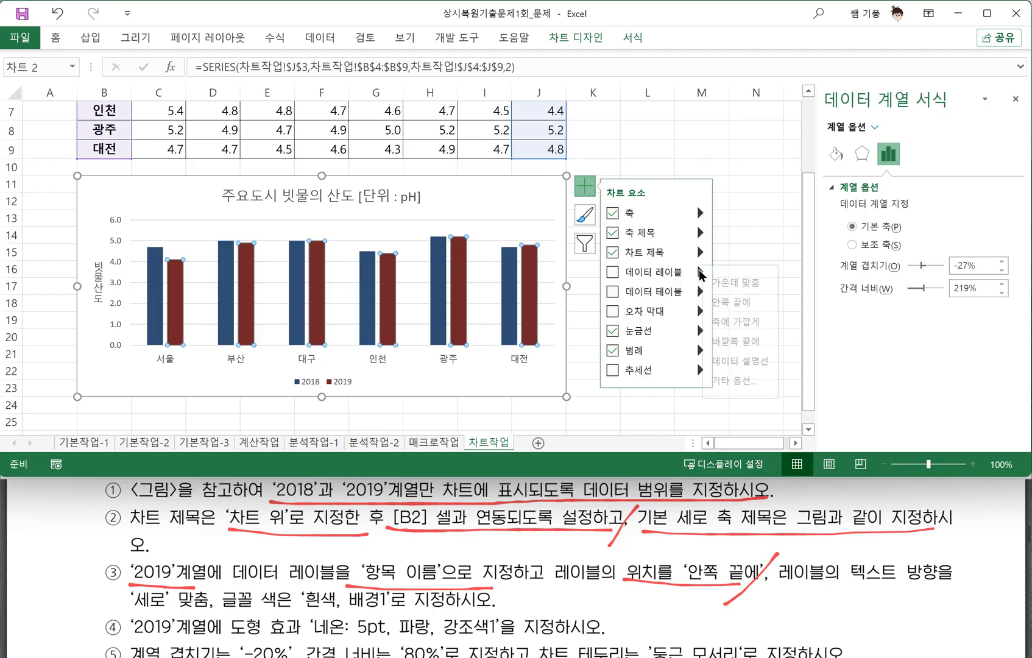
left_click(740, 307)
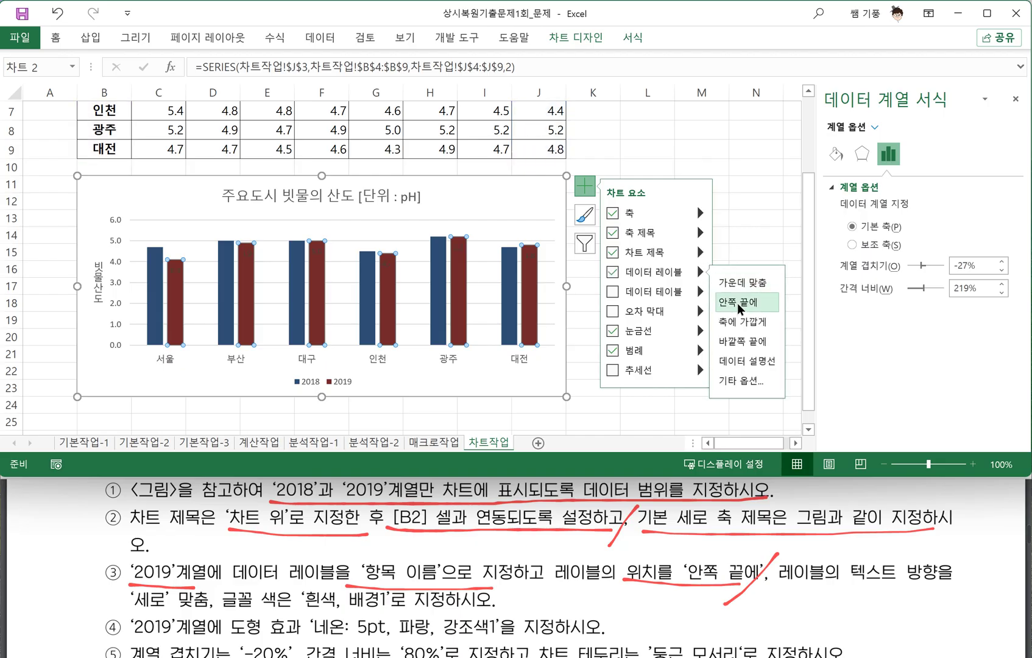
left_click(740, 307)
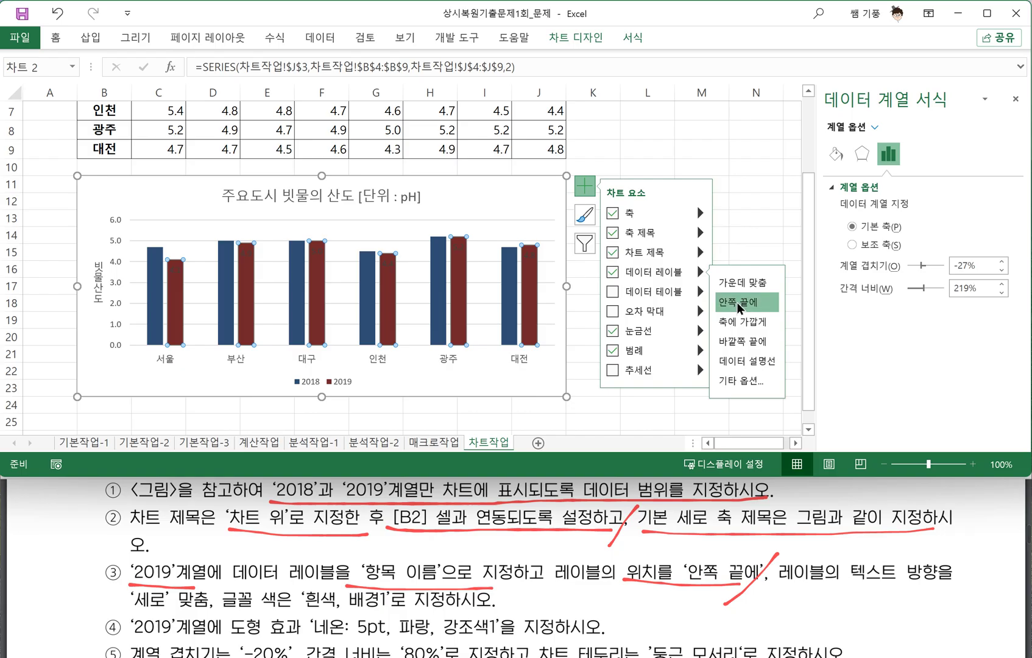
Make the 2019 series' data labels show 항목 이름 and turn off 값
left_click(461, 250)
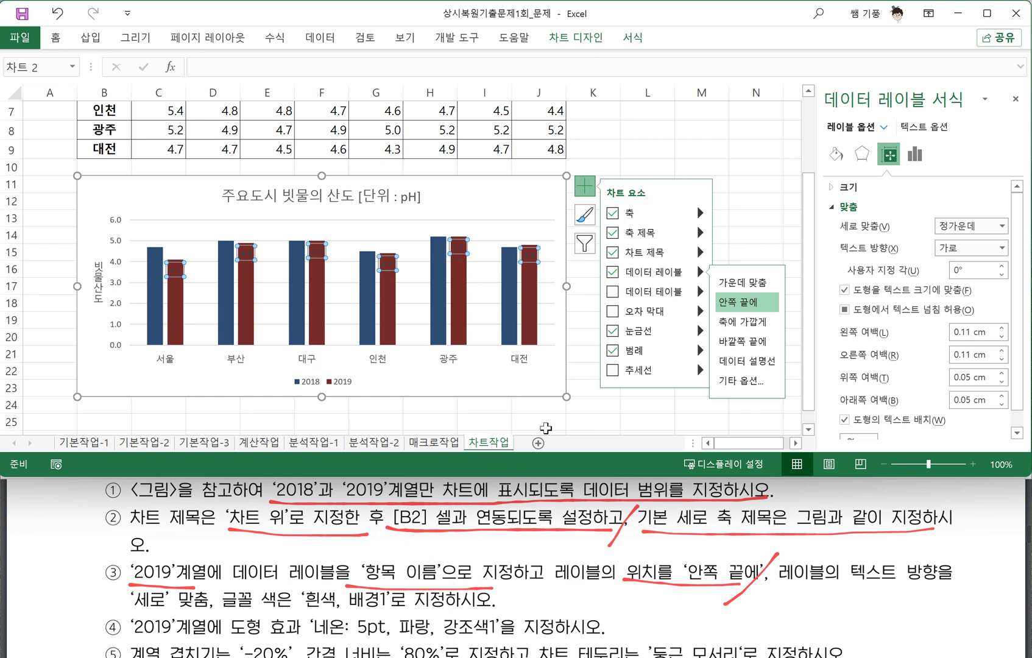
right_click(461, 249)
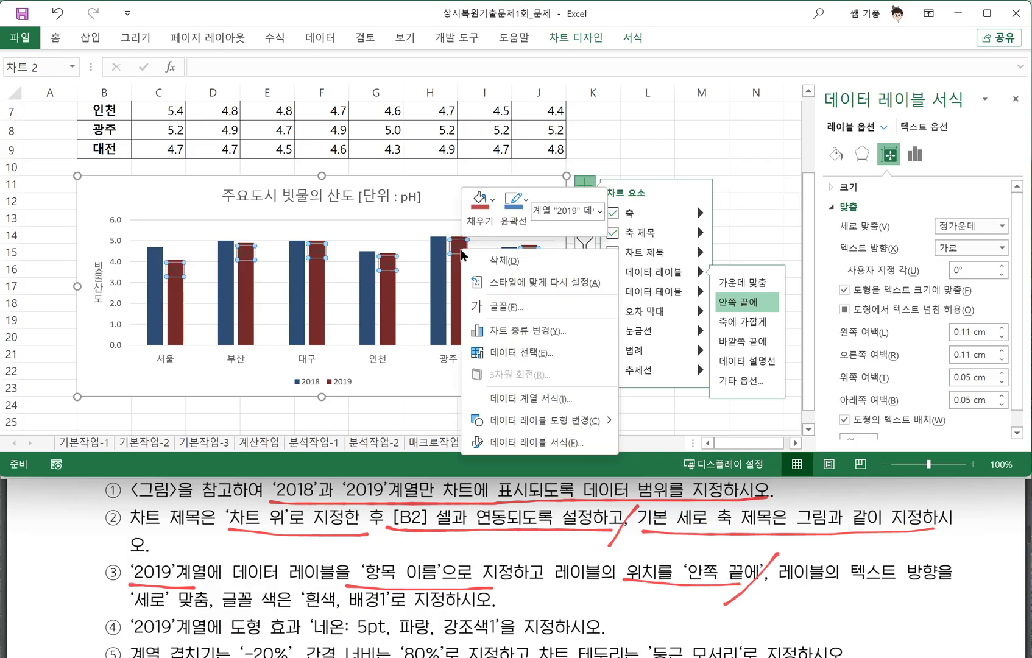
left_click(530, 444)
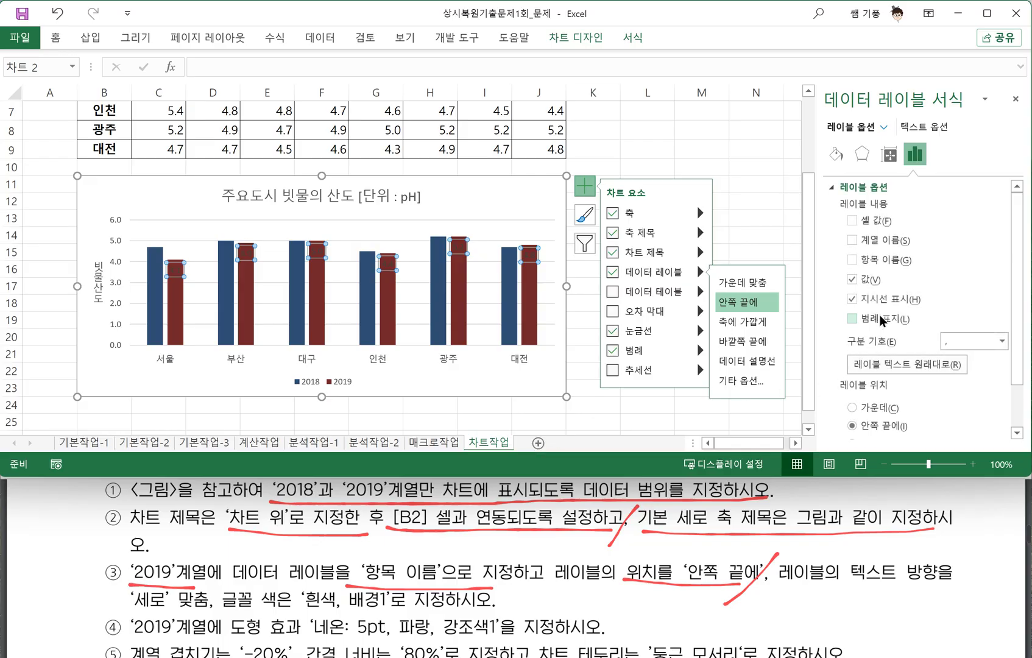
left_click(853, 260)
left_click(852, 277)
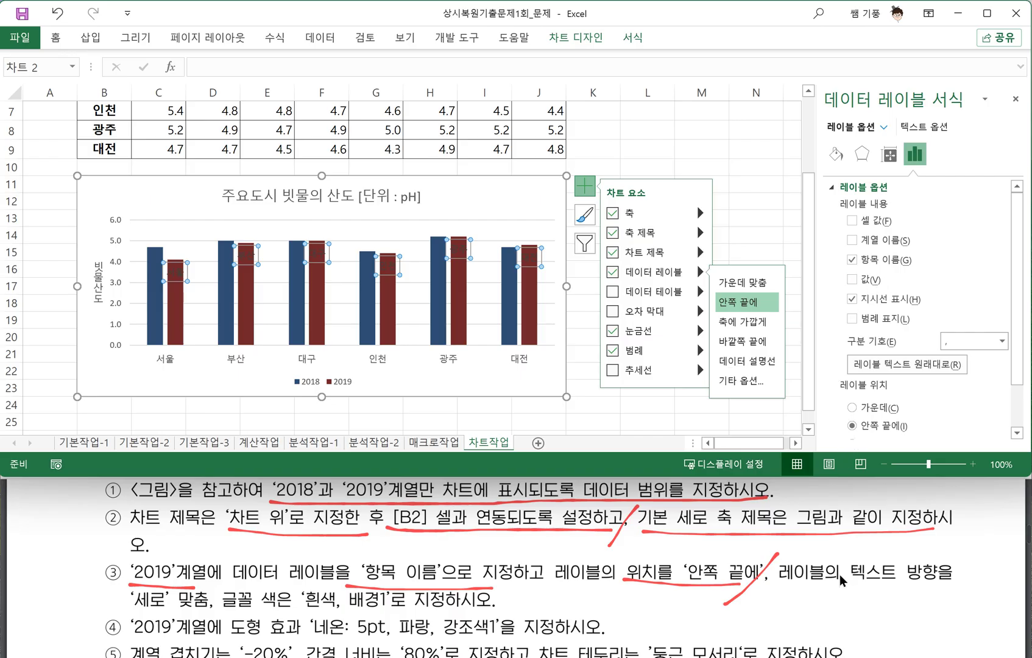
Underline in red the third chart task's 세로 text direction and 흰색, 배경1 font color instructions in the PDF
left_click_drag(783, 585, 954, 588)
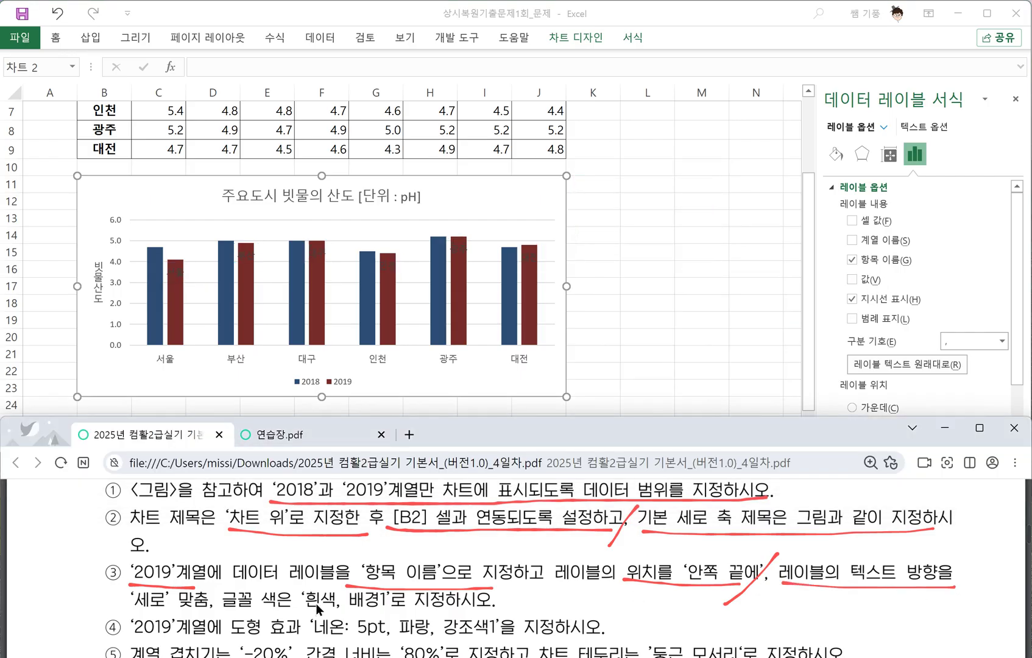
left_click_drag(223, 608, 305, 609)
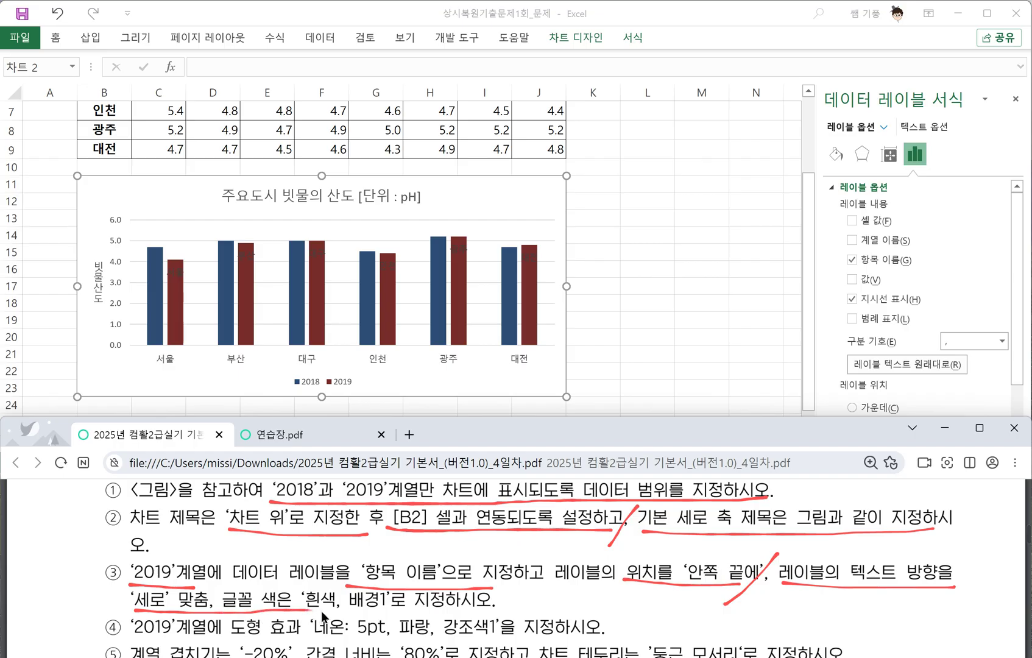
left_click_drag(377, 612, 483, 612)
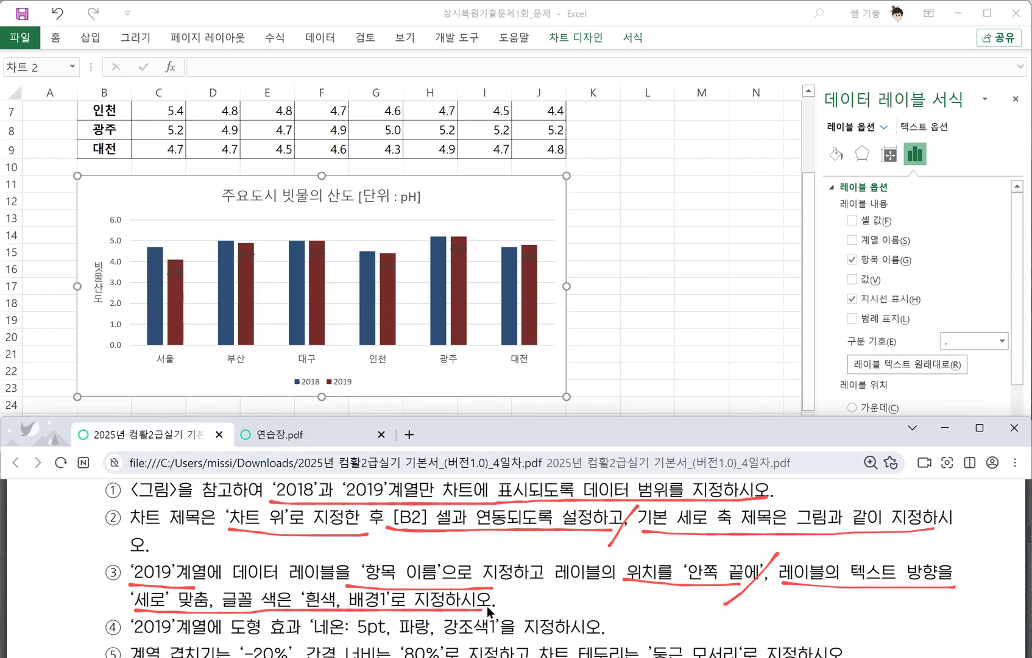
Set the 2019 data labels' text direction to 세로 and their font color to 흰색, 배경 1
left_click(891, 157)
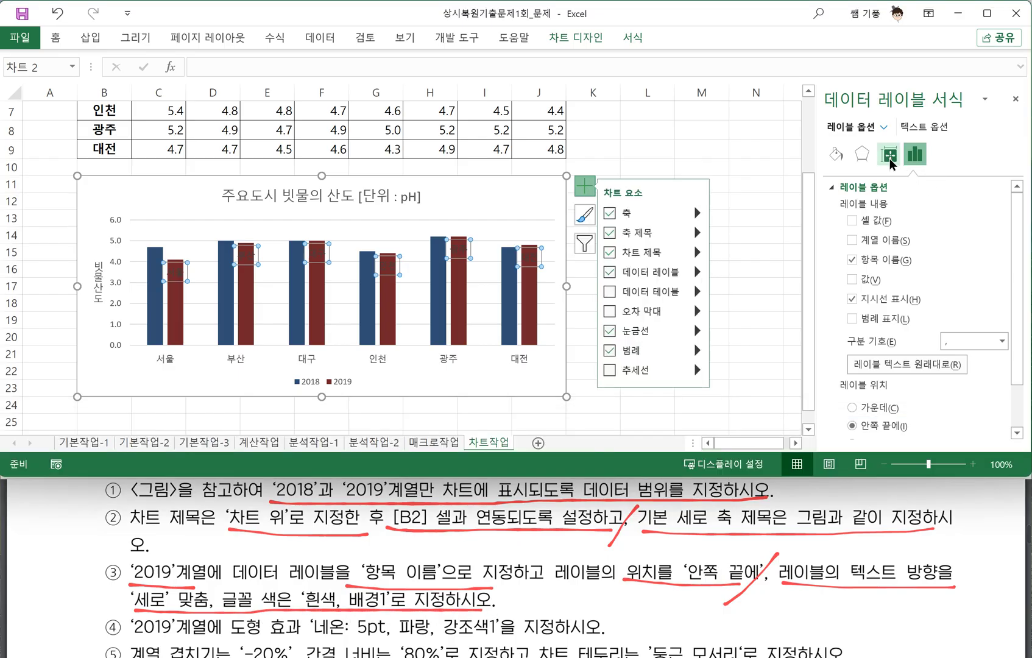
left_click(888, 159)
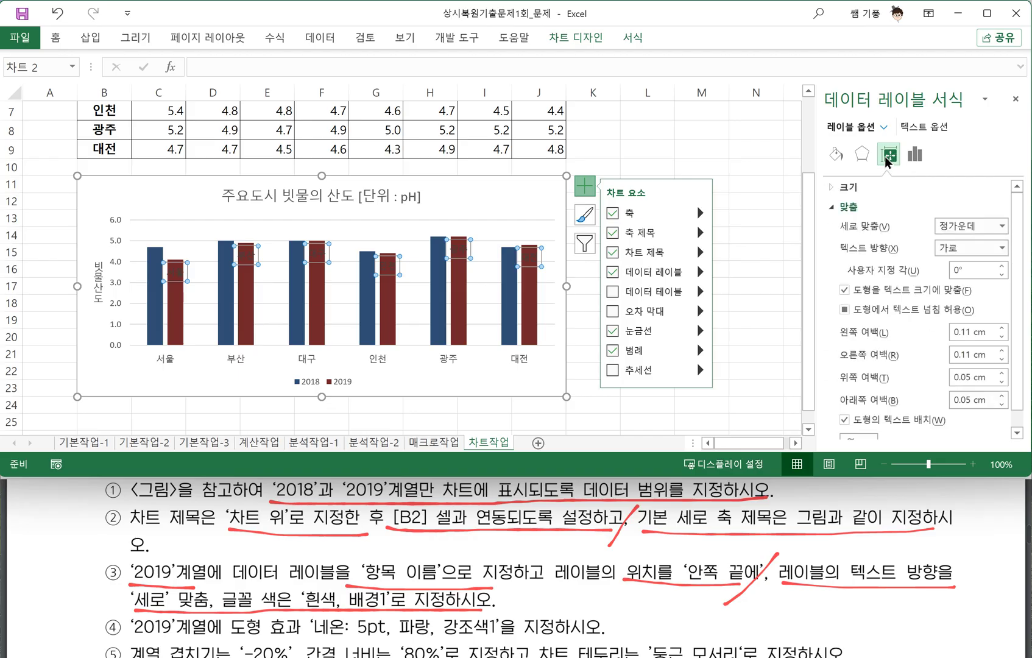
left_click(1002, 248)
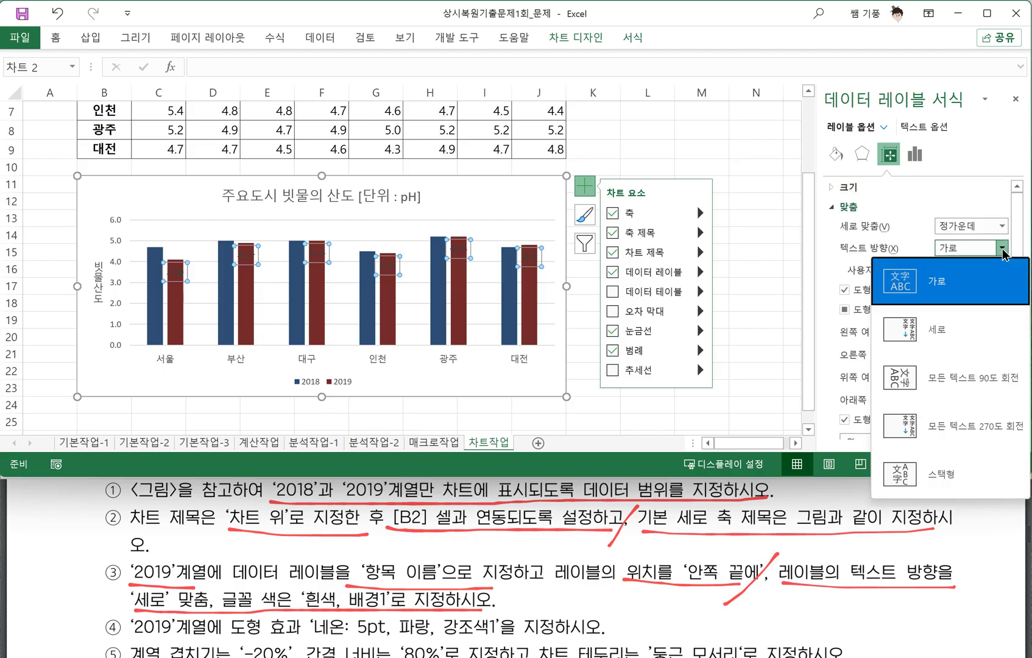
left_click(936, 333)
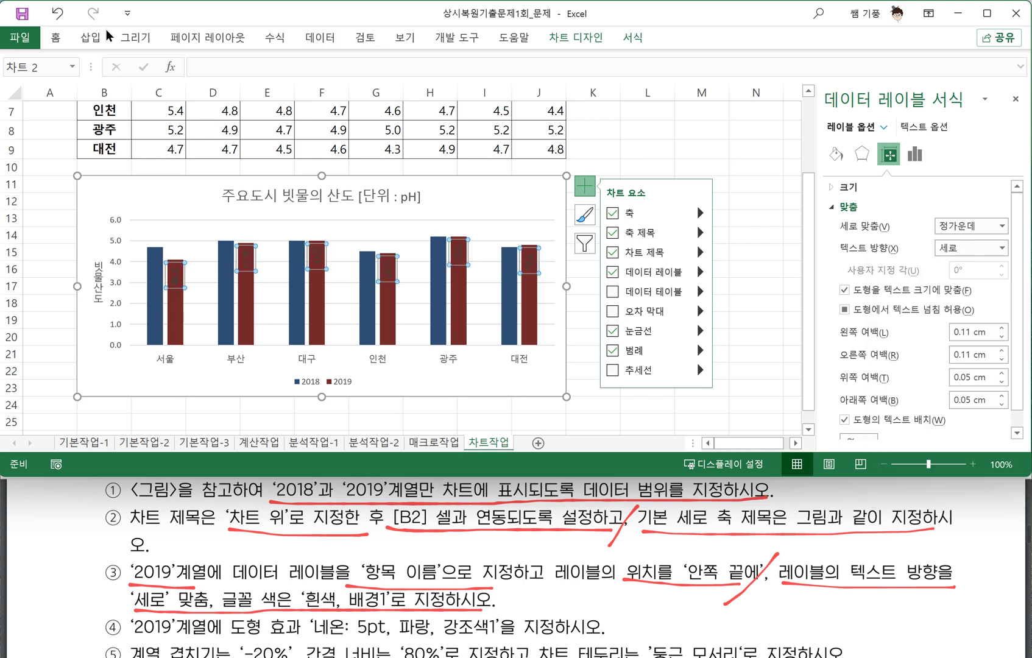
left_click(55, 41)
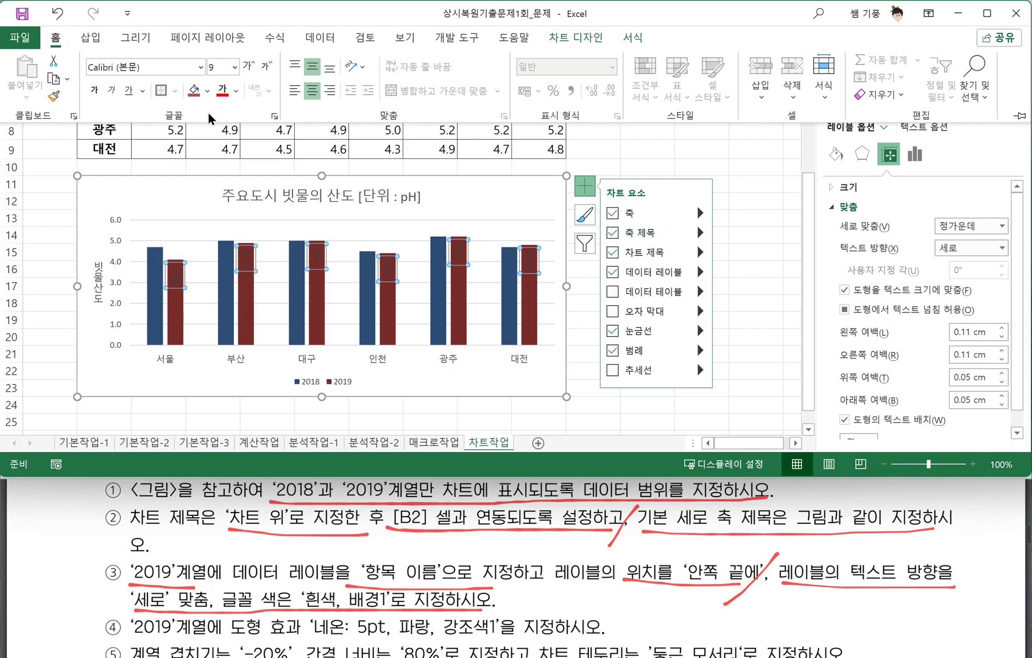
left_click(237, 91)
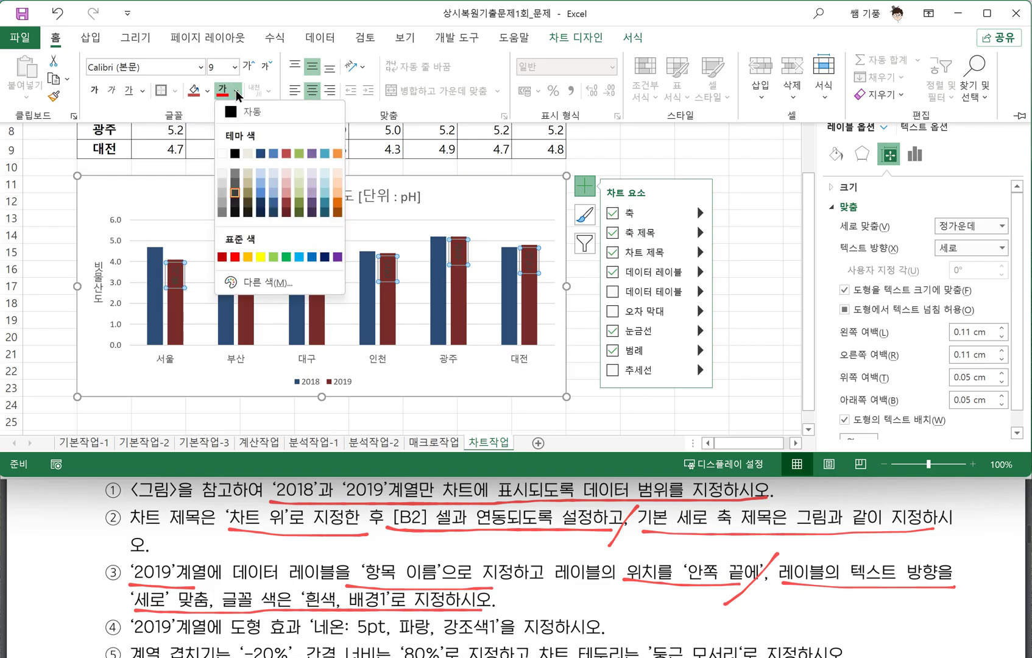
left_click(222, 154)
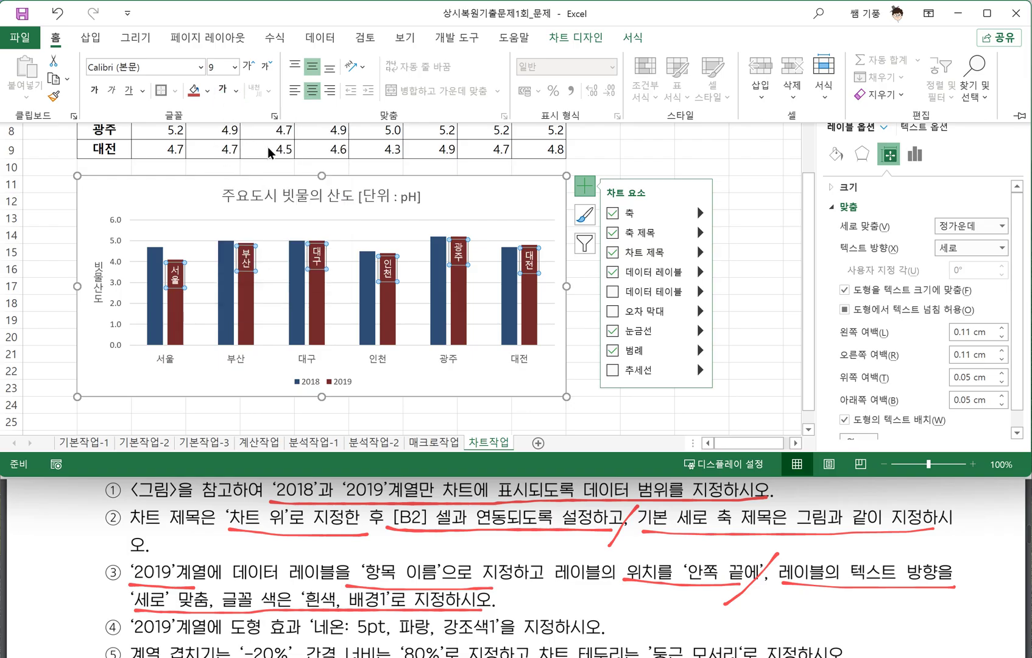
Underline in red the fourth chart task's 2019 series glow instruction, '네온: 5pt, 파랑, 강조색1', in the PDF
left_click(520, 610)
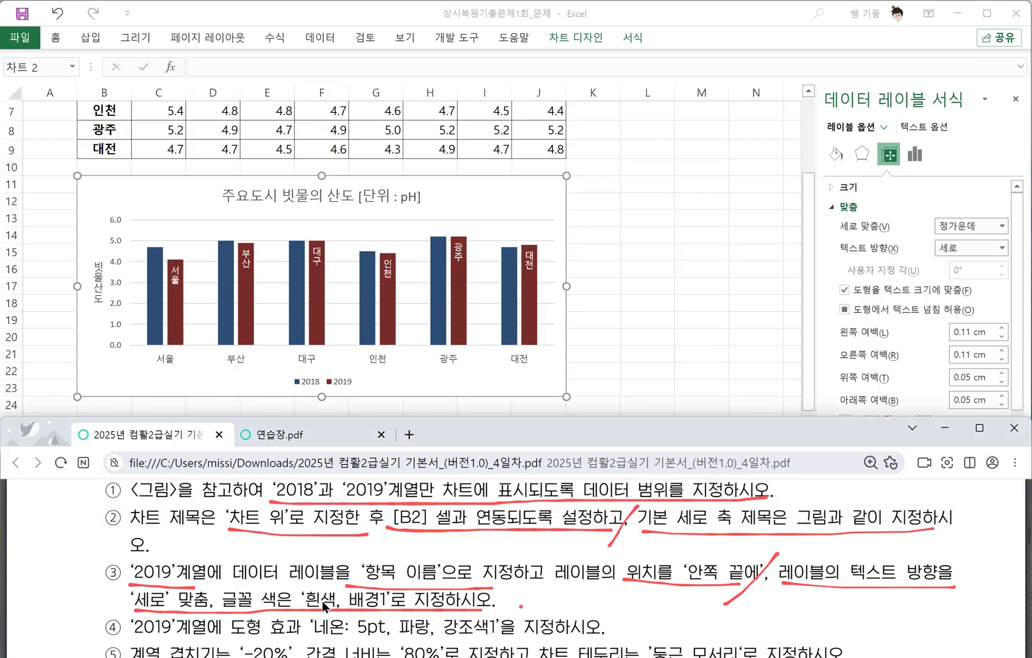
scroll(341, 595, "down", 2)
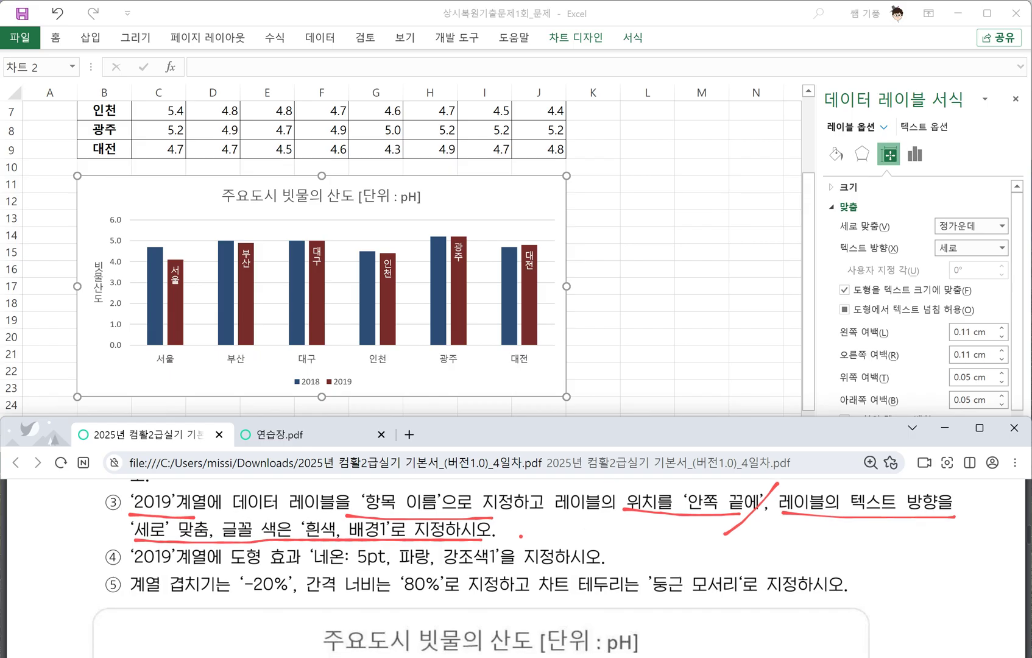
left_click_drag(131, 568, 226, 568)
left_click_drag(396, 572, 609, 579)
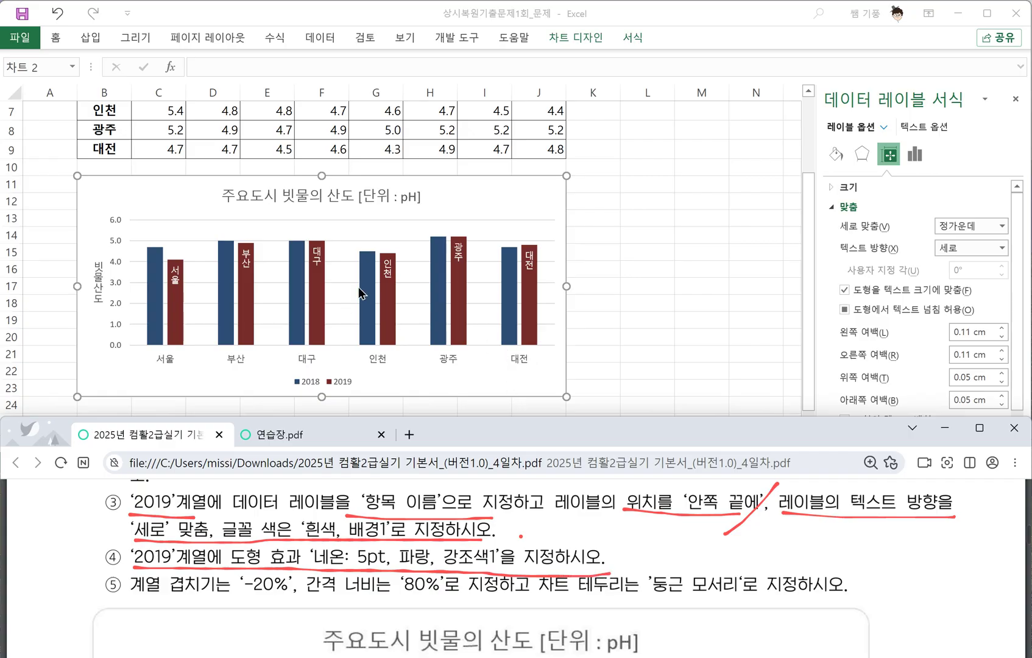
Apply the 네온: 5pt, 파랑, 강조색 1 shape effect to the chart's 2019 series and deselect the chart
left_click(321, 301)
left_click(319, 301)
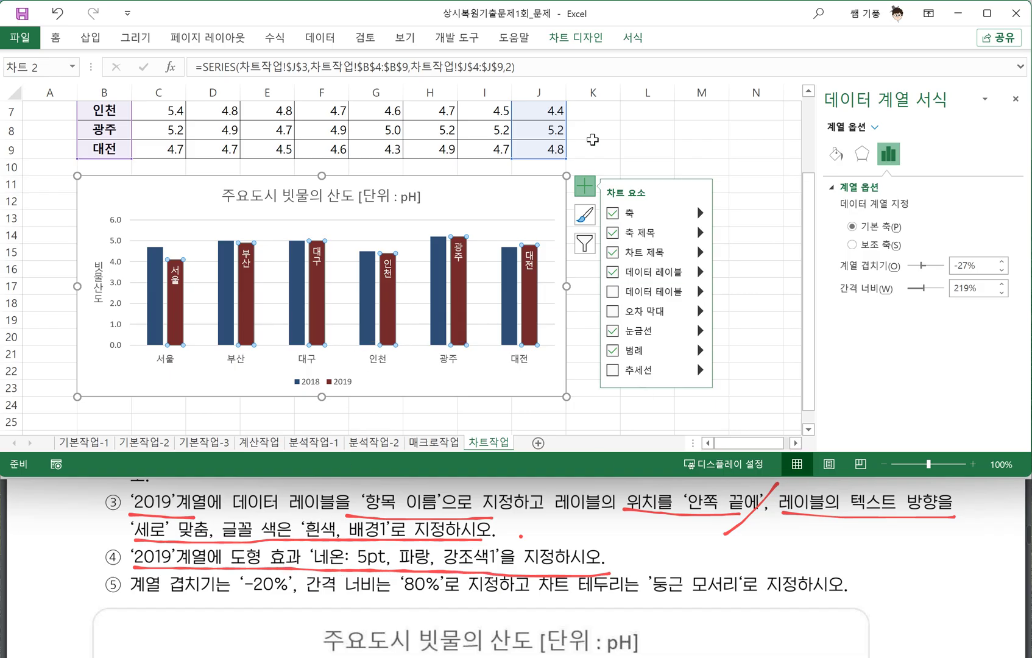
left_click(634, 38)
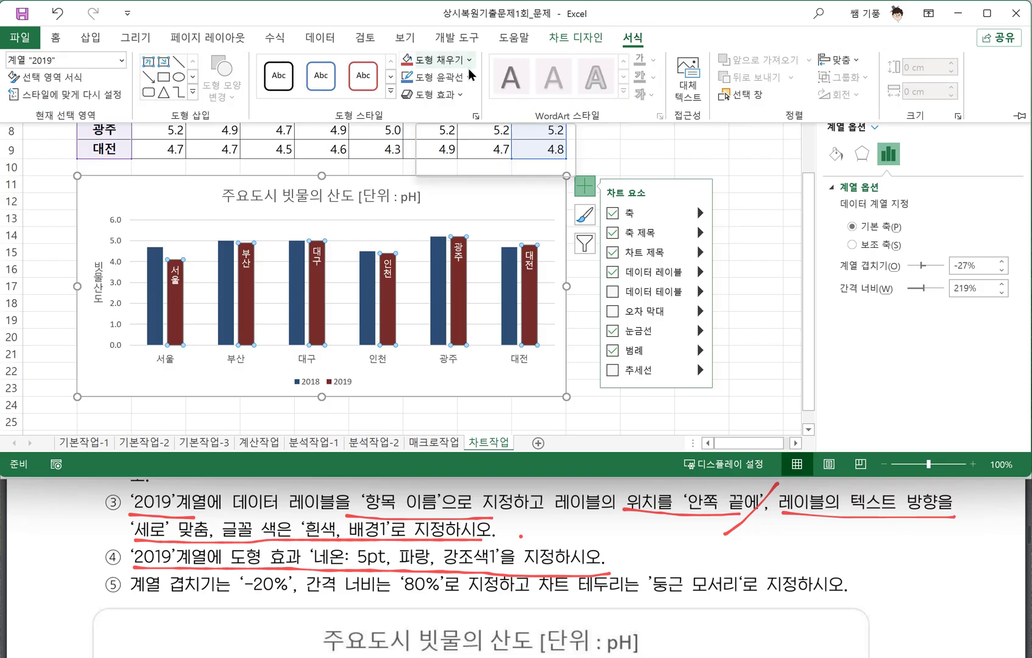
left_click(458, 94)
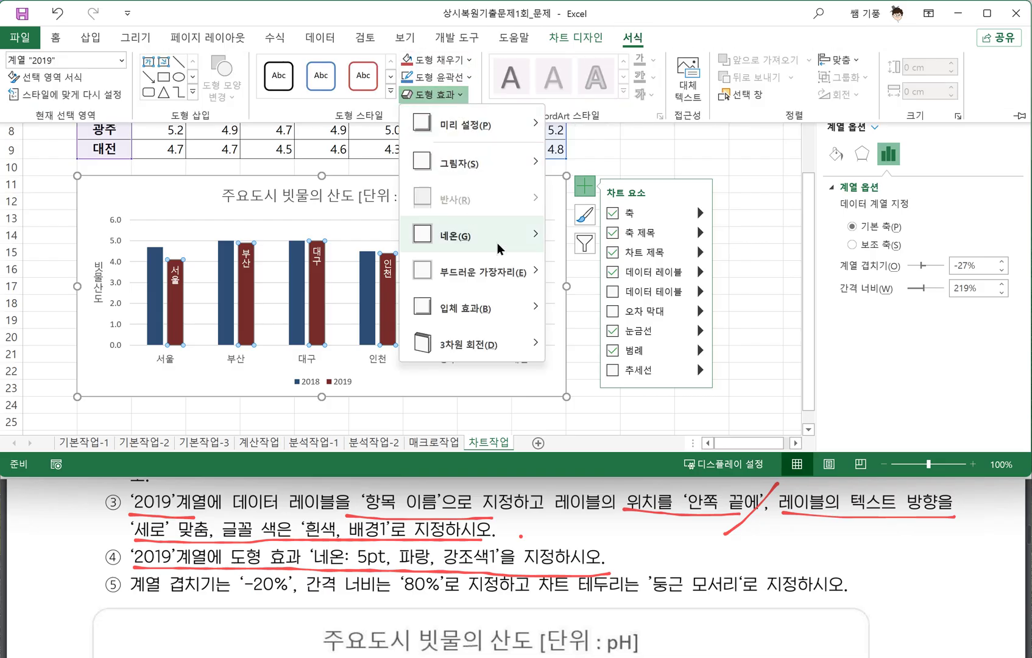
mouse_move(531, 237)
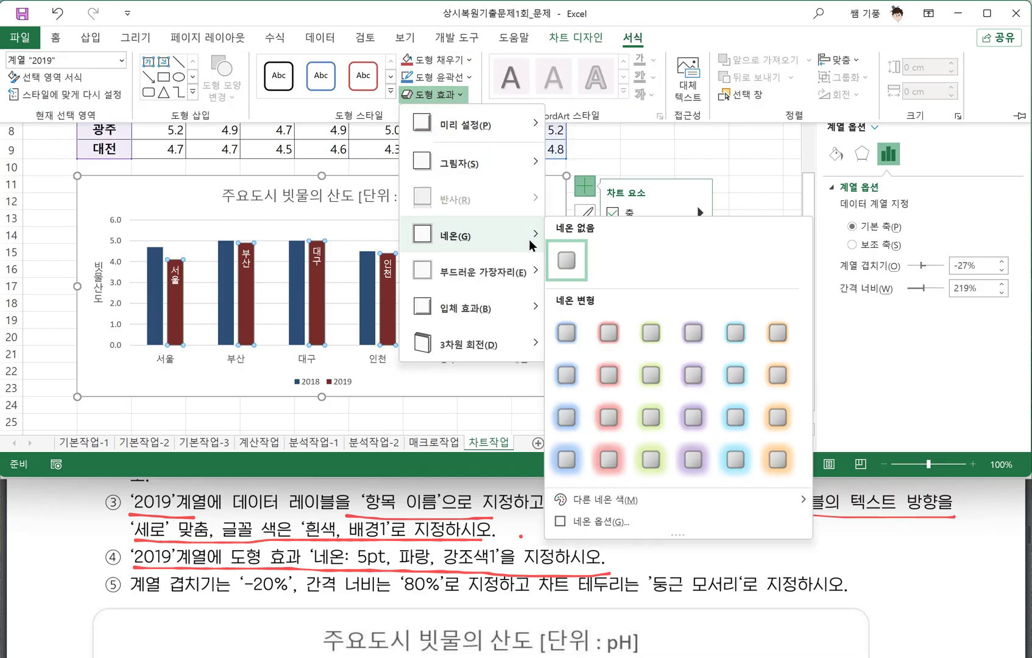
left_click(567, 333)
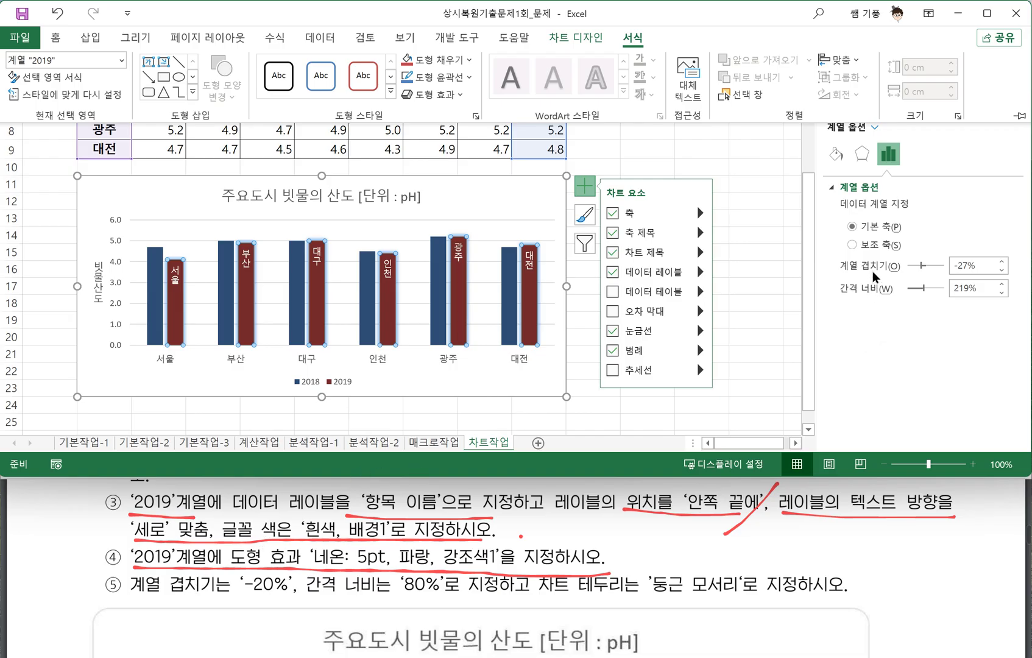
left_click(755, 343)
left_click(753, 337)
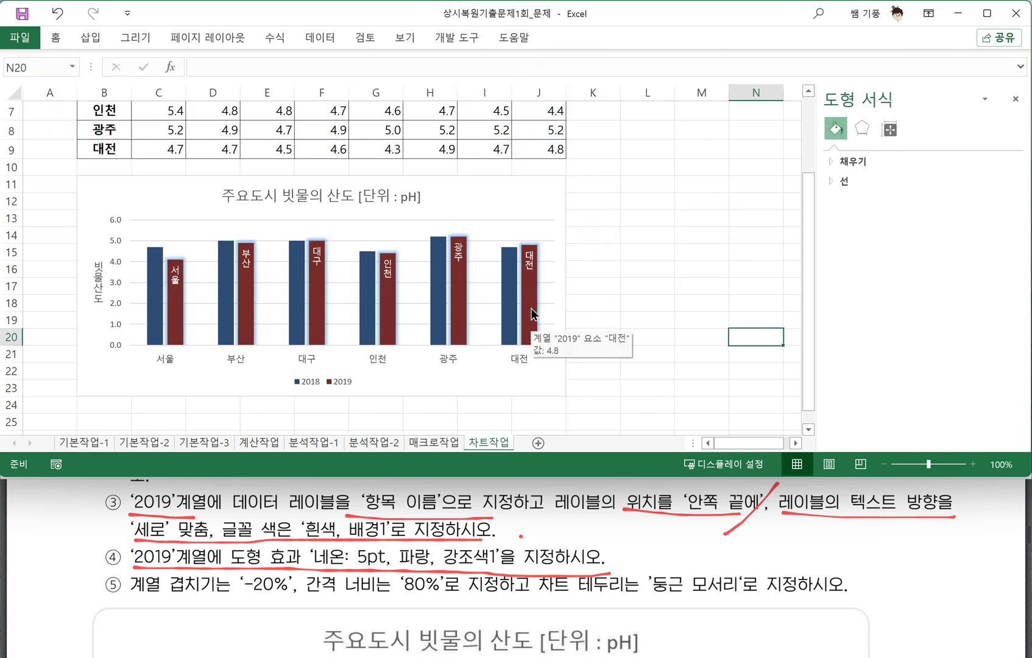
Underline '-20%' in the PDF's fifth task and set the chart's 계열 겹치기 to -20% in the 2018 series' formatting
left_click(439, 309)
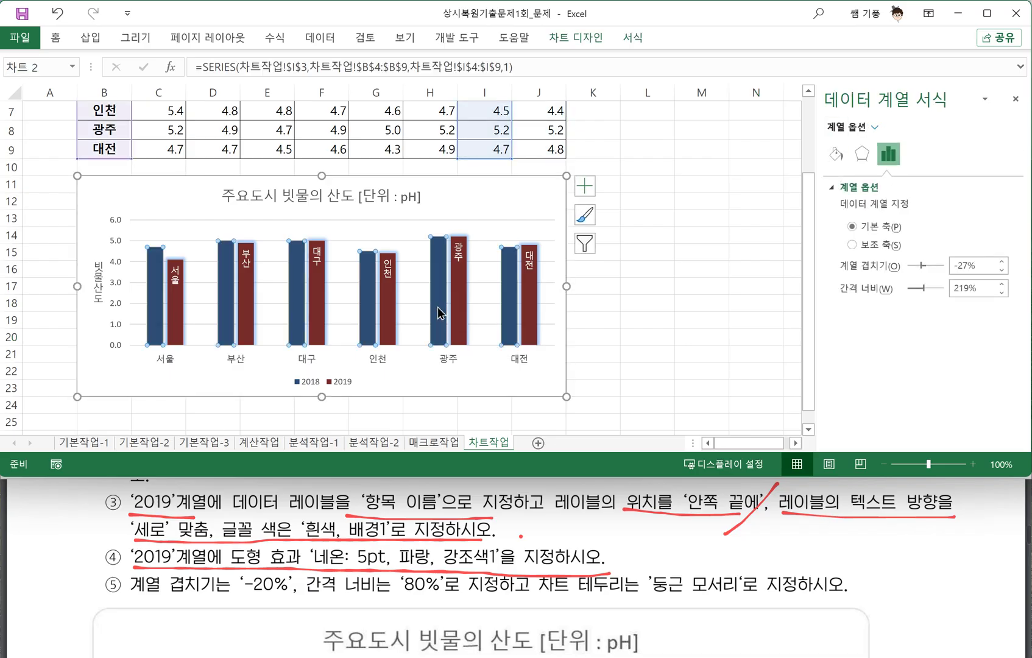
right_click(438, 308)
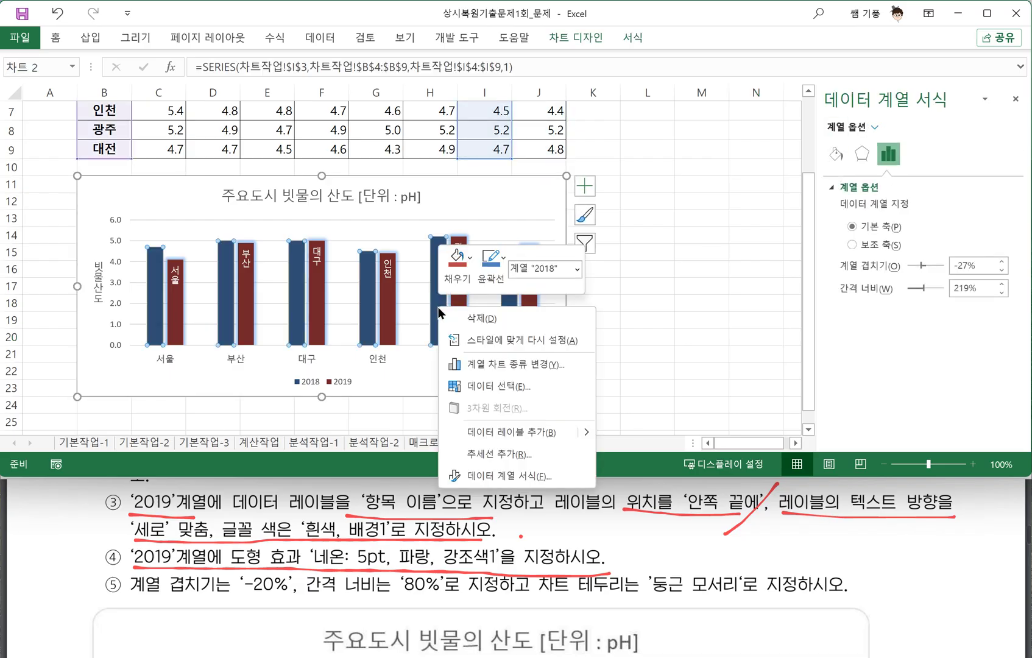
left_click(509, 476)
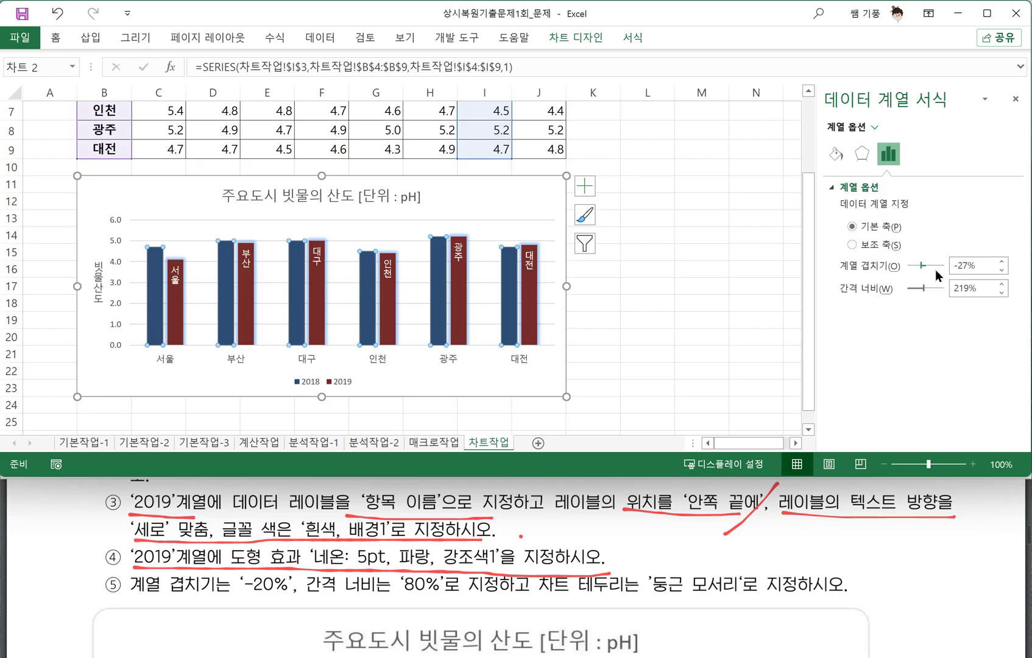
double_click(980, 268)
left_click(235, 607)
left_click_drag(233, 598, 291, 594)
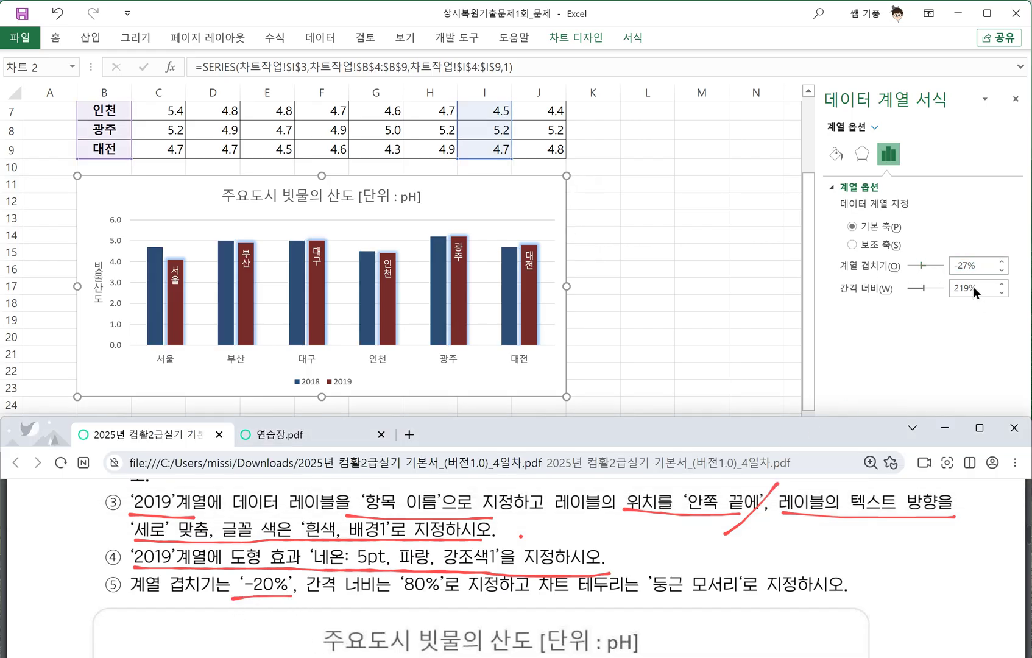
left_click(978, 265)
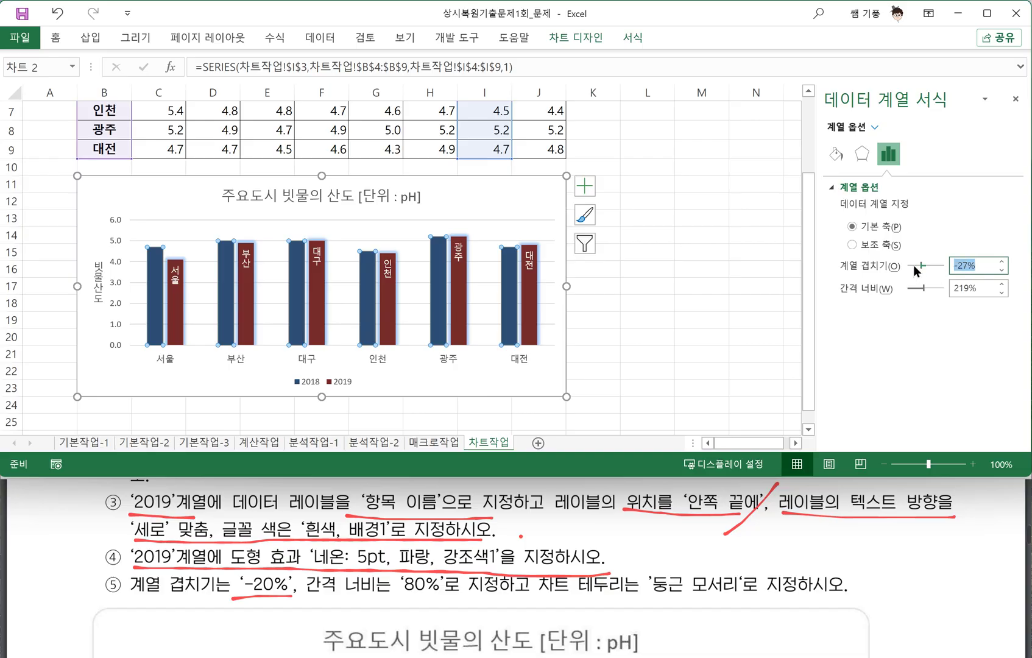
type("-2")
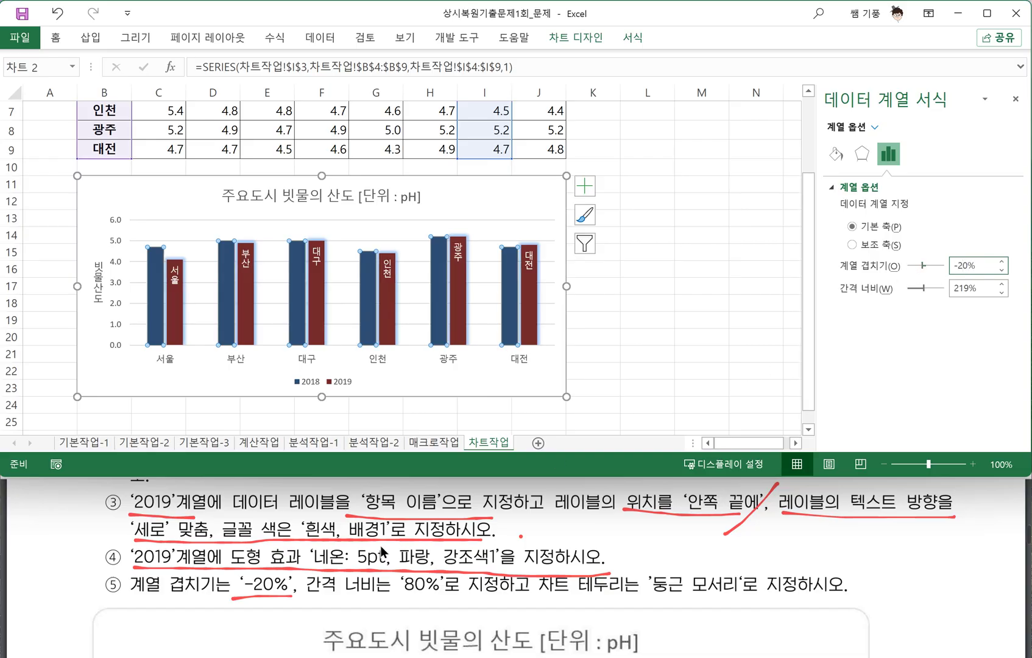
Underline the 간격 너비 '80%' instruction in the PDF and set the series' gap width to 80%
left_click_drag(313, 595, 432, 595)
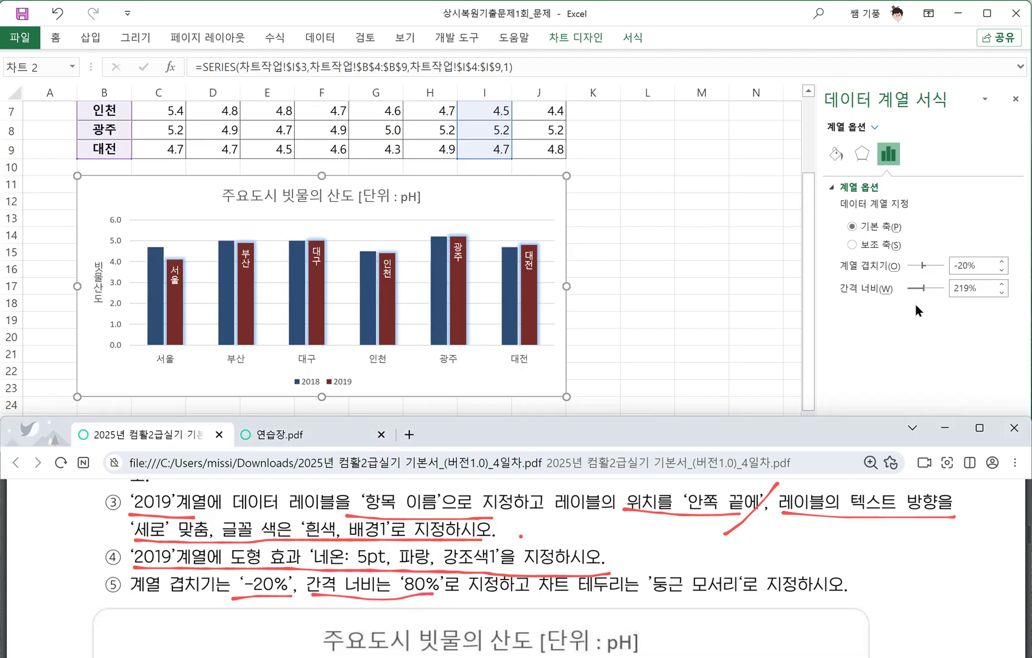
left_click(988, 294)
double_click(986, 290)
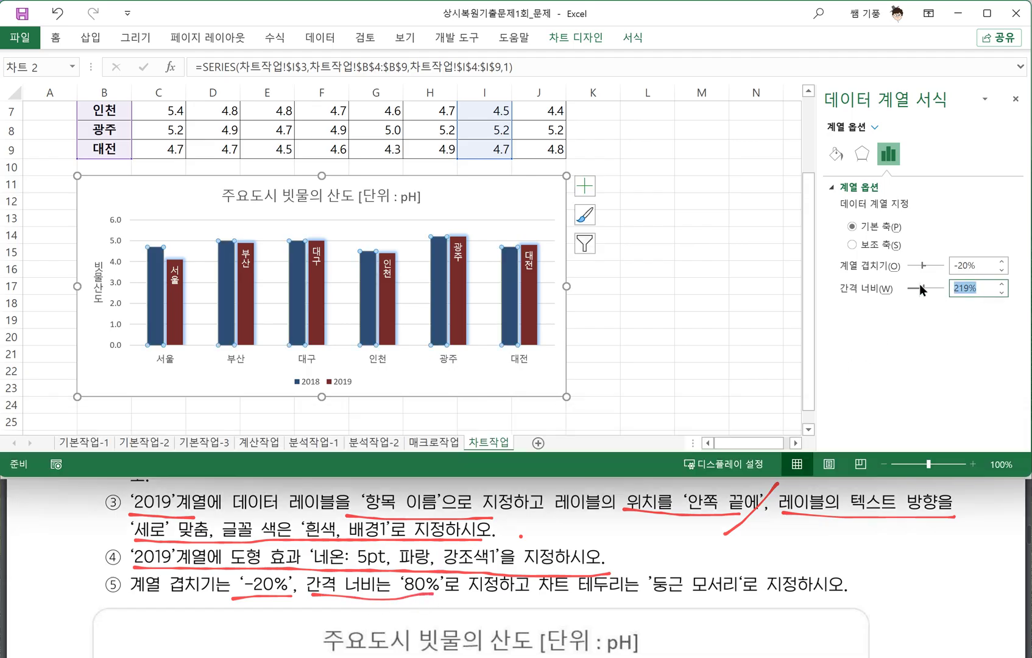
type("80")
key("Return")
left_click(668, 305)
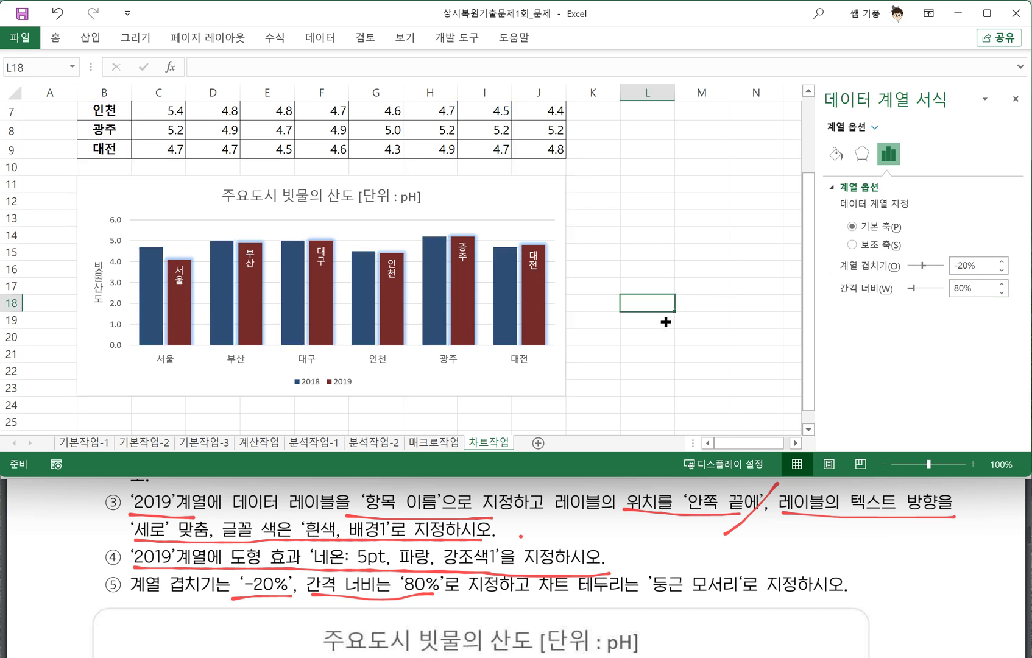
Mark the fifth task's 둥근 모서리 border instruction in red in the PDF and give the chart area's border rounded corners
mouse_move(536, 597)
left_mouse_down()
mouse_move(701, 598)
mouse_move(729, 570)
mouse_move(637, 565)
mouse_move(647, 586)
left_mouse_up()
left_click(622, 308)
left_click(550, 373)
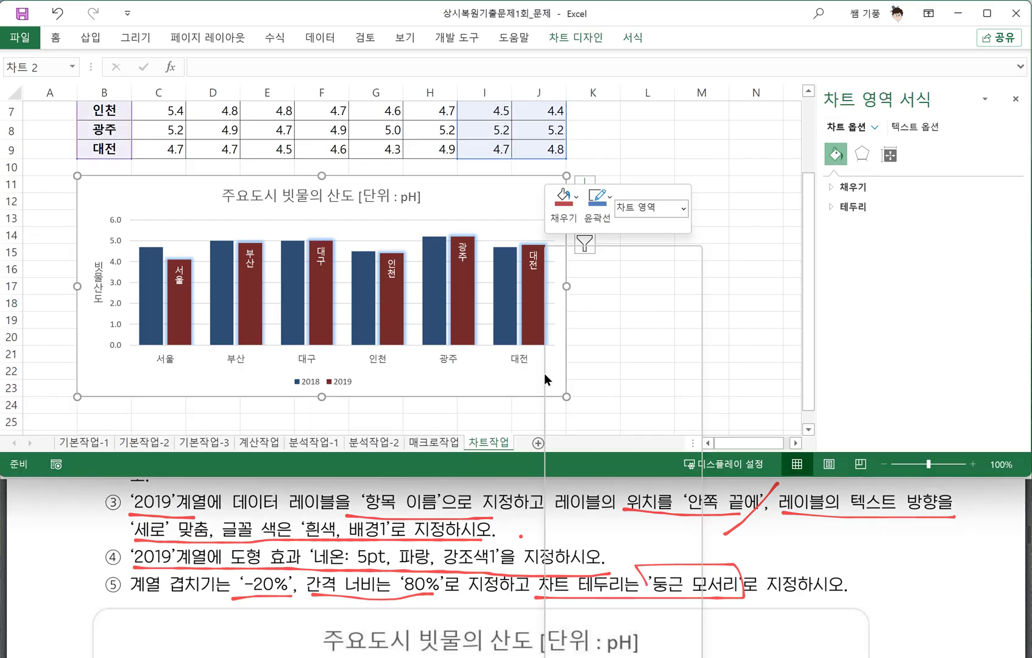
right_click(544, 373)
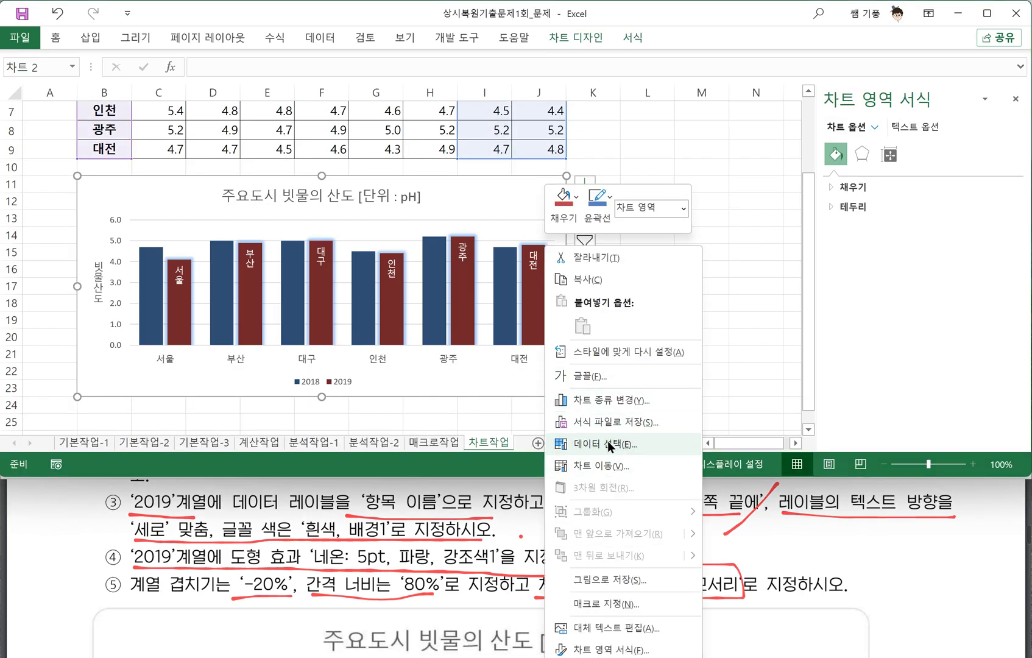
right_click(504, 190)
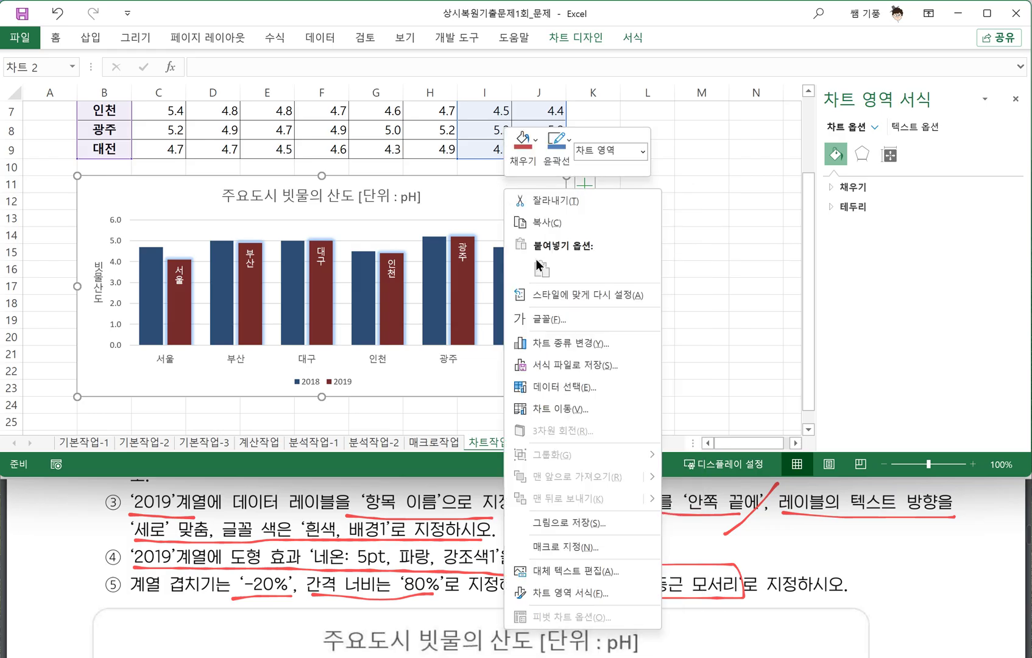
left_click(575, 592)
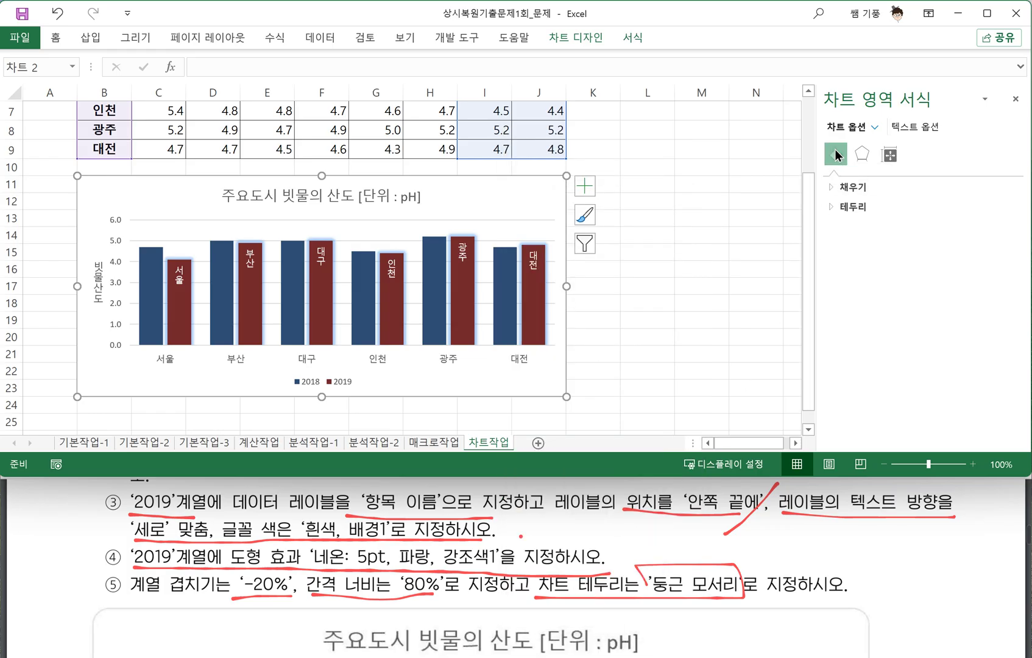
left_click(833, 209)
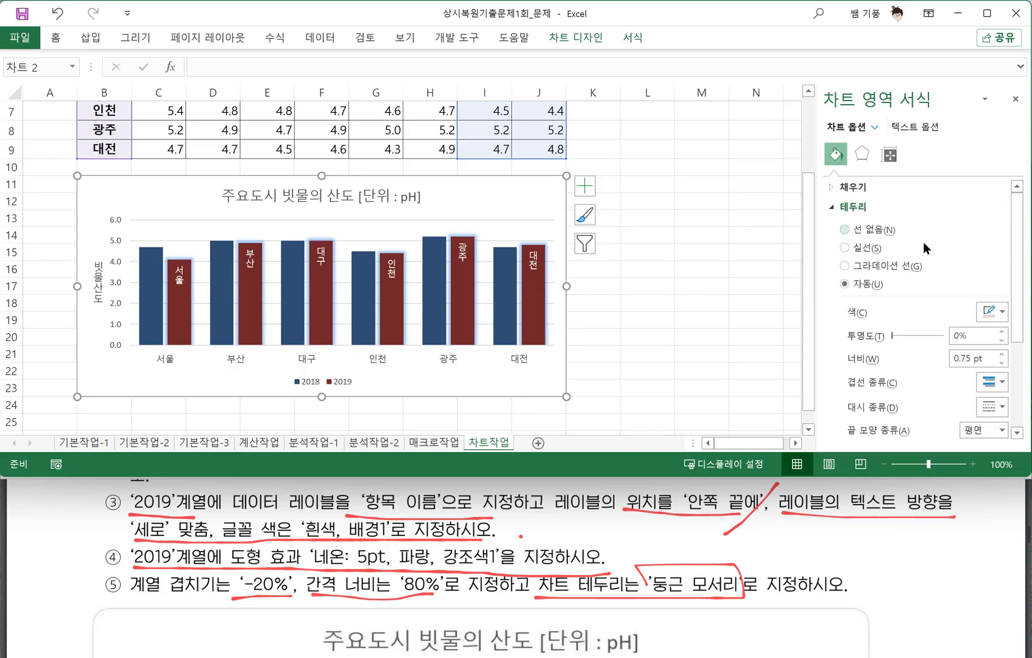
scroll(1018, 342, "down", 3)
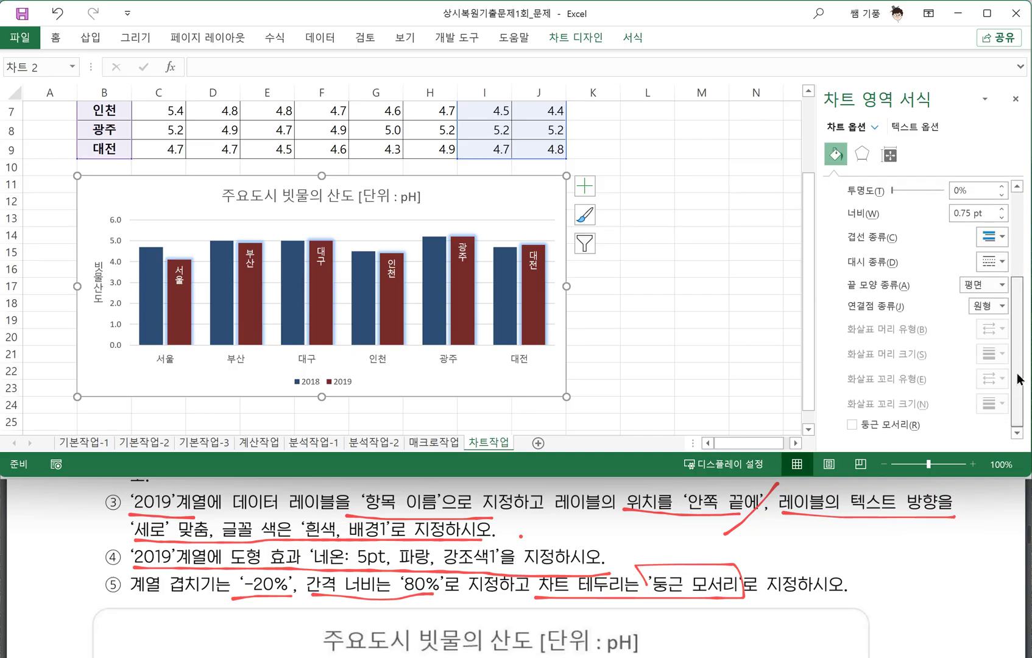
left_click(853, 424)
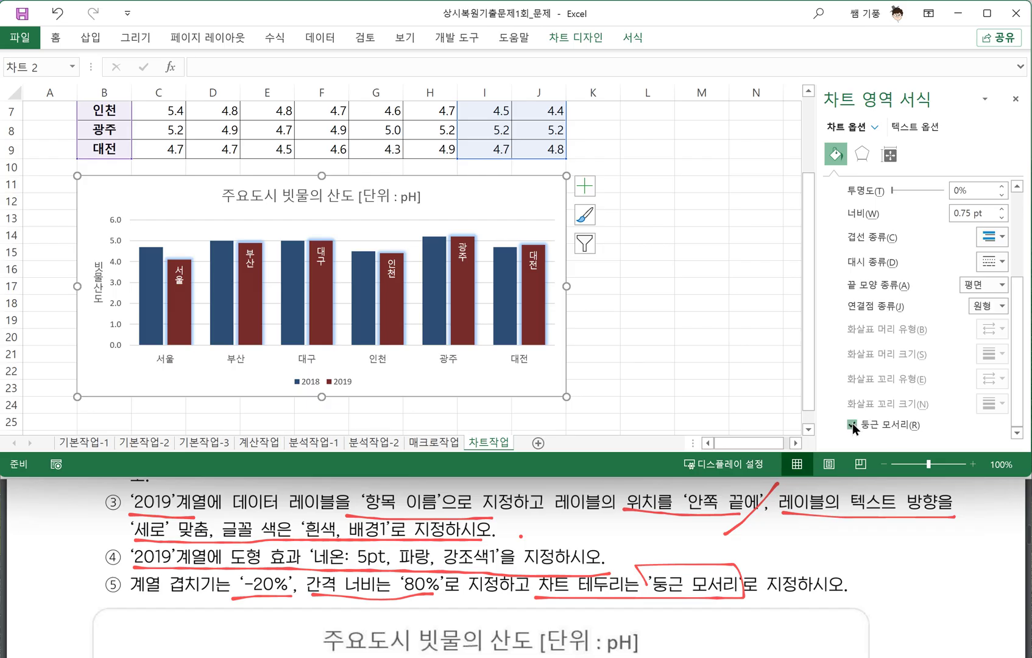
left_click(669, 327)
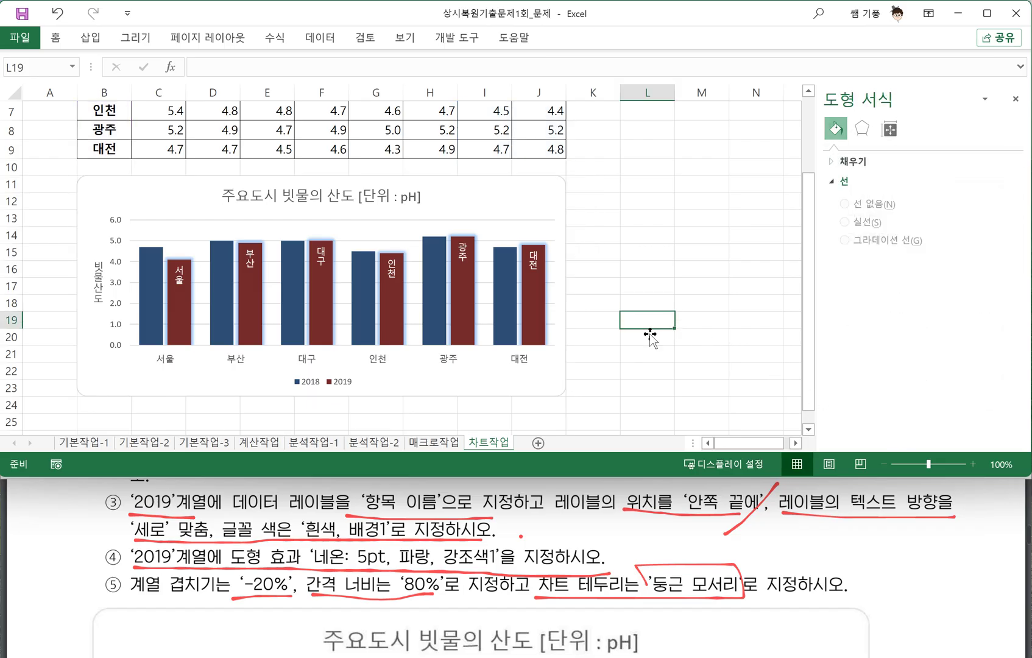
Compare the finished chart on the sheet with the reference chart picture in the PDF
scroll(580, 510, "down", 3)
scroll(580, 510, "down", 1)
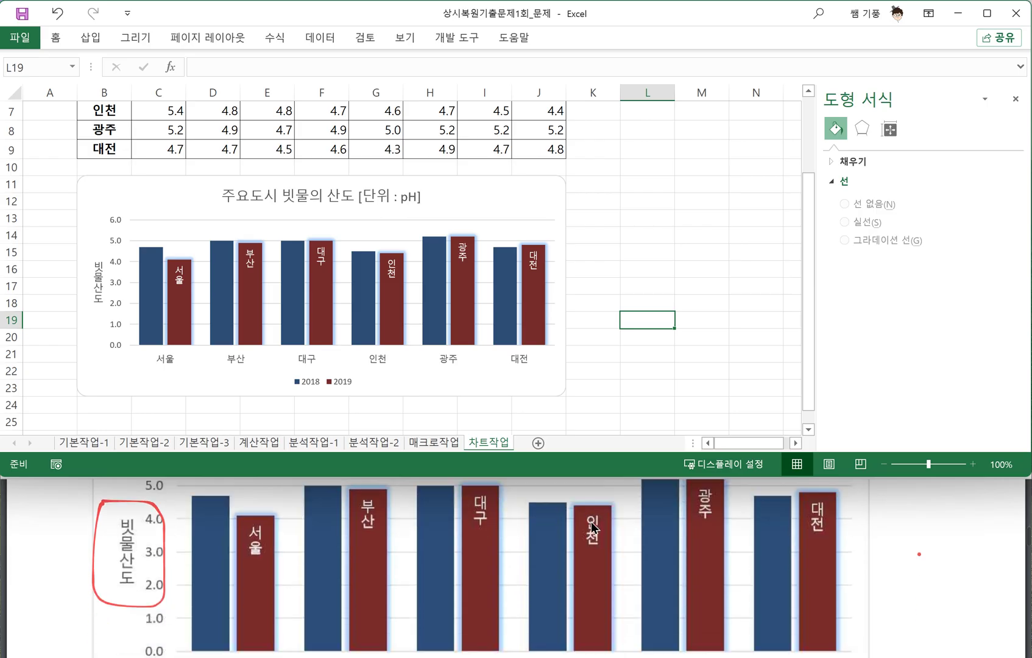
scroll(593, 526, "down", 2)
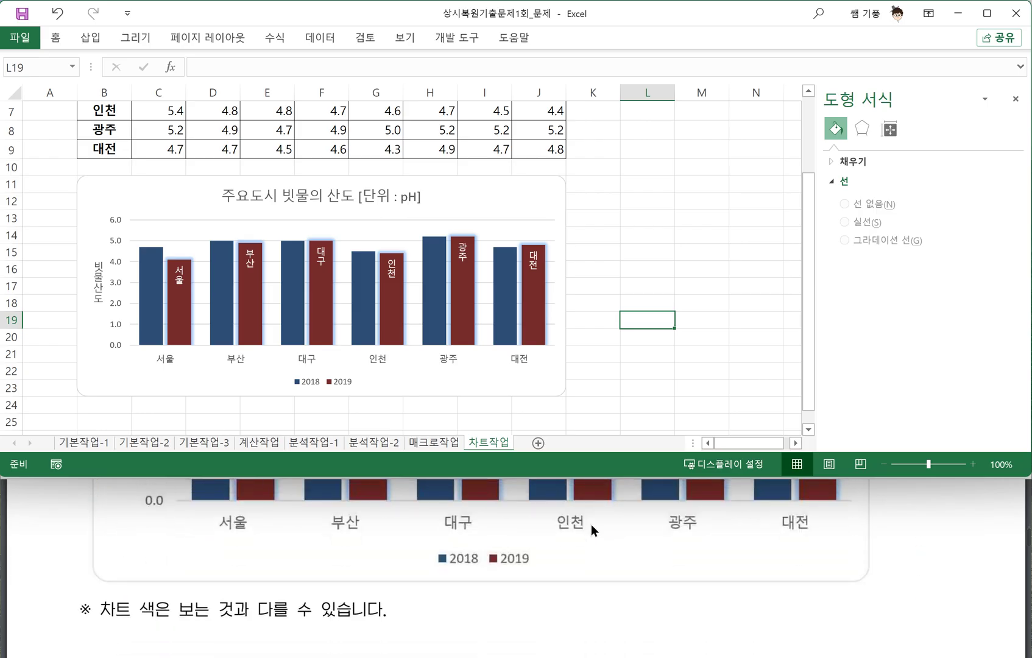
scroll(591, 524, "up", 3)
left_click(671, 369)
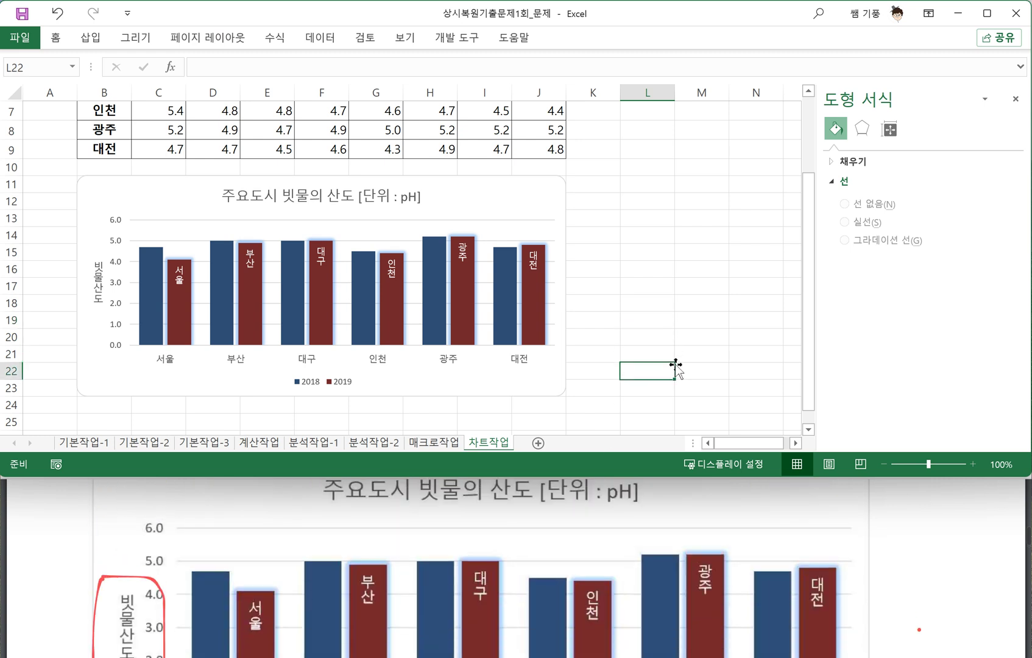